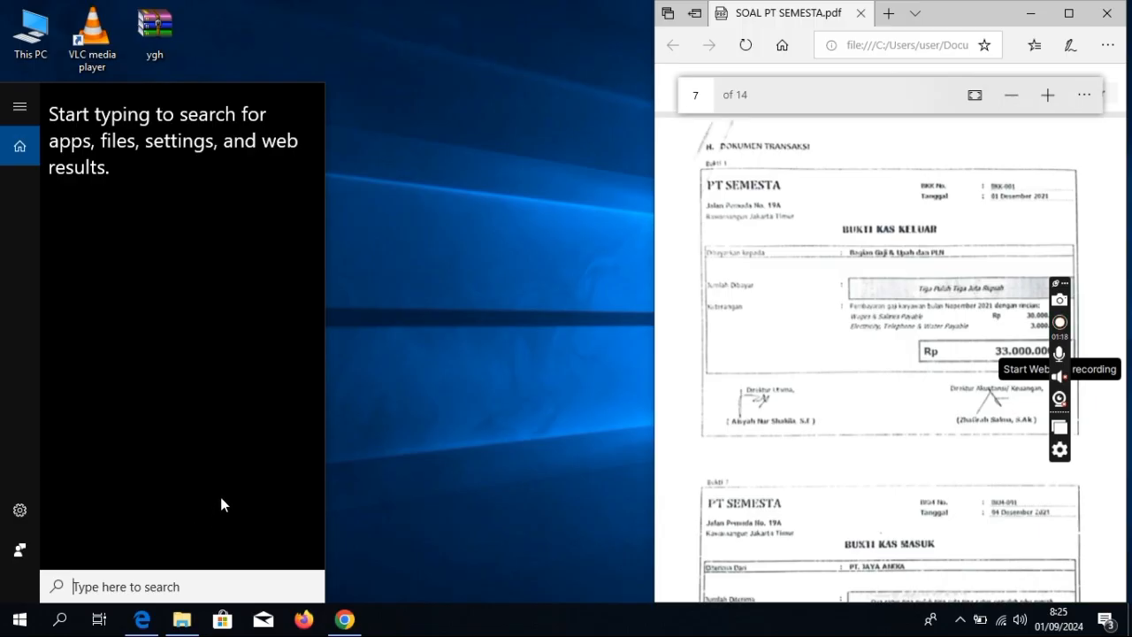
Step: Search the Start menu for 'acc' and launch ACCURATE5 Education
text(acc)
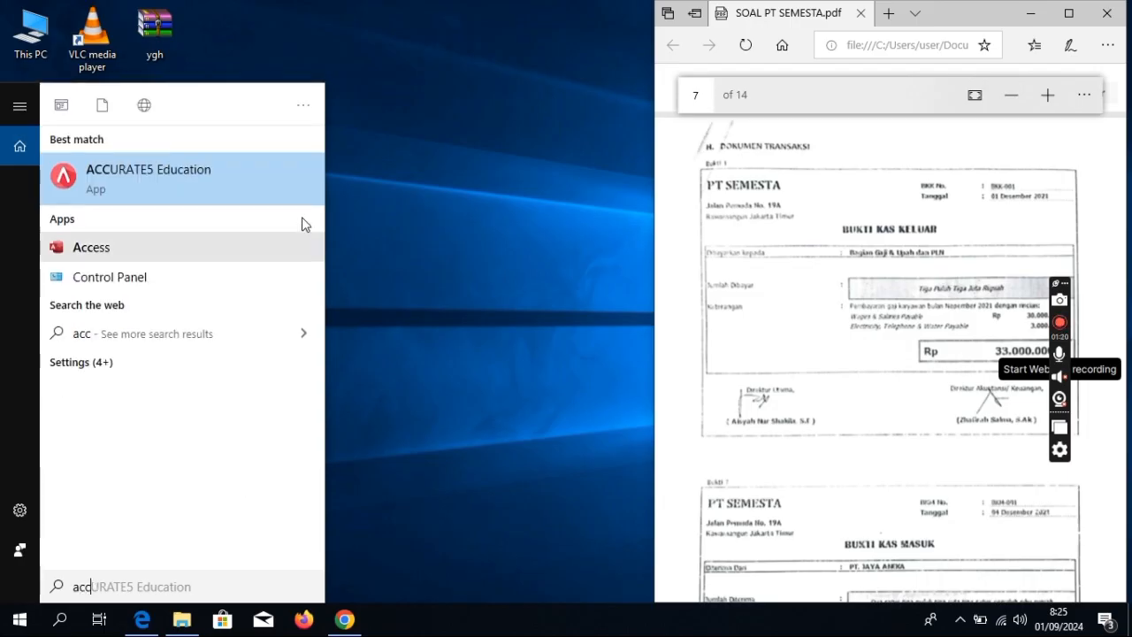
click(263, 195)
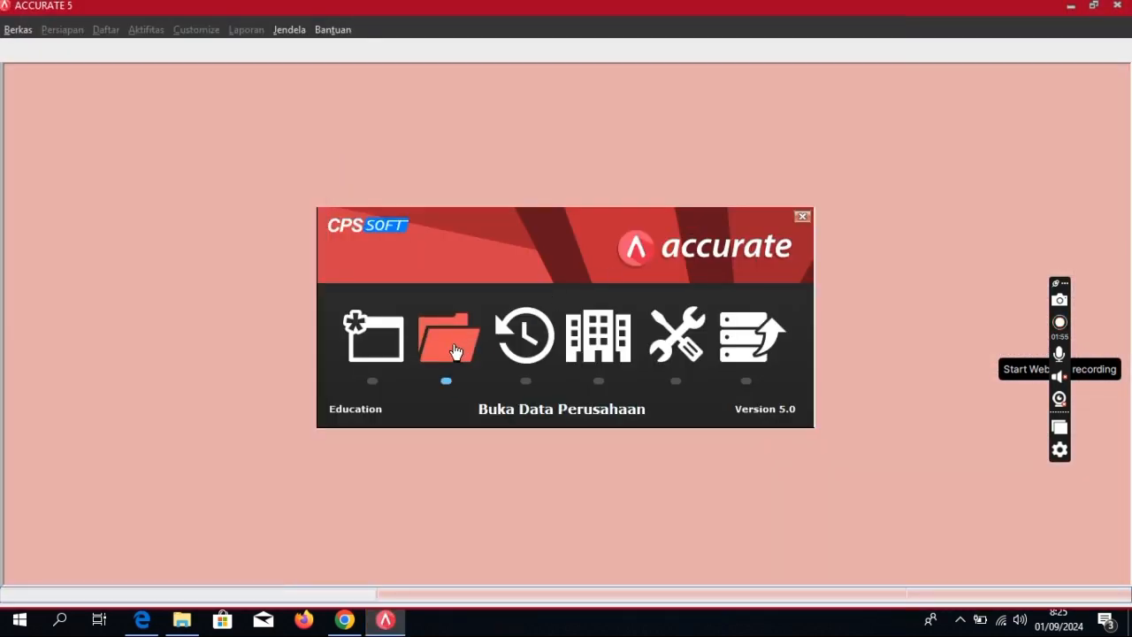
Step: Open the existing PT SEMESTA company database file
click(454, 347)
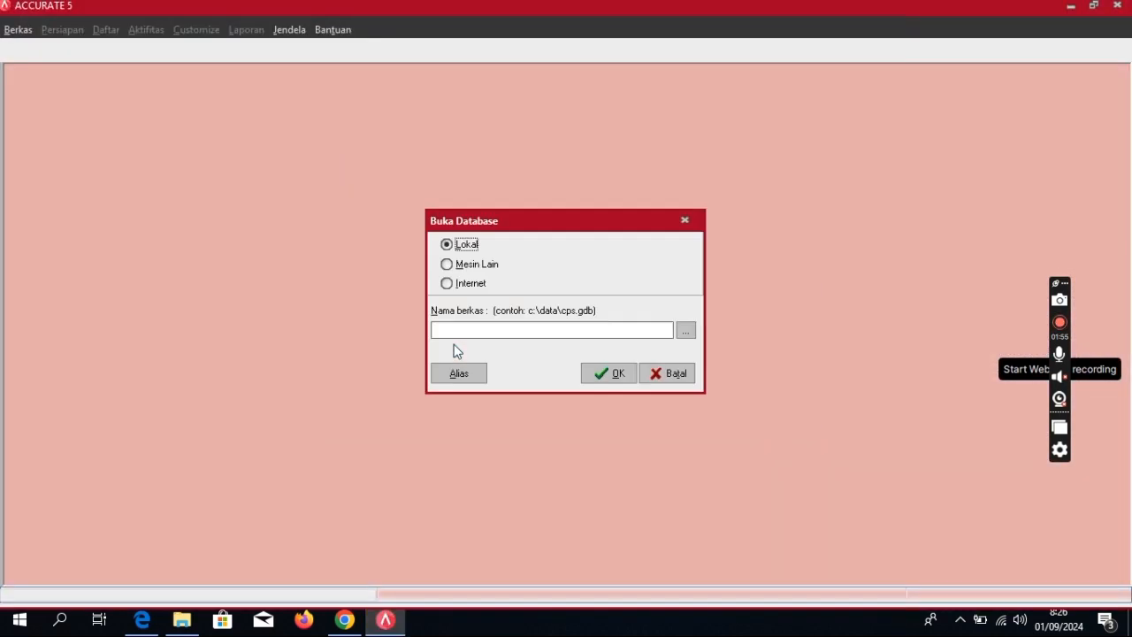
click(684, 329)
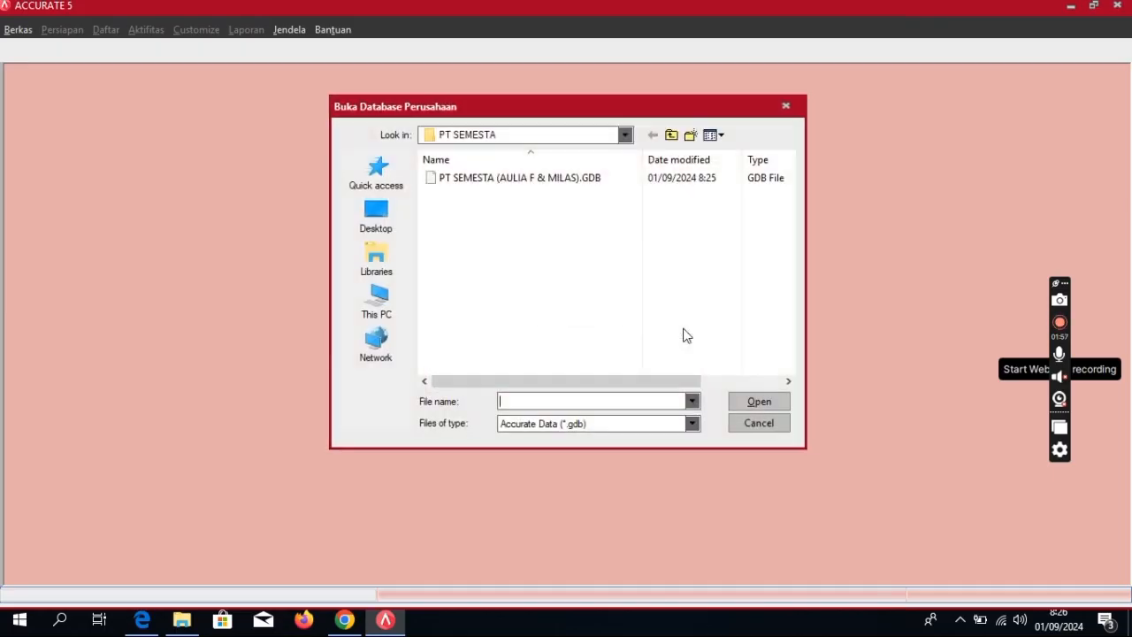
click(619, 179)
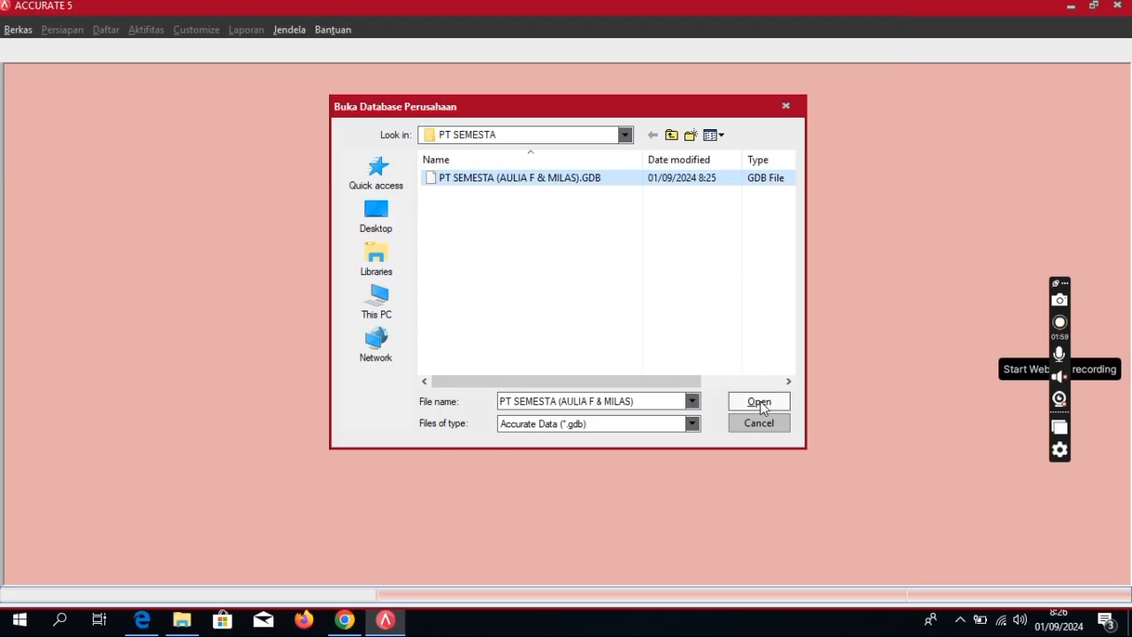
click(759, 403)
click(630, 366)
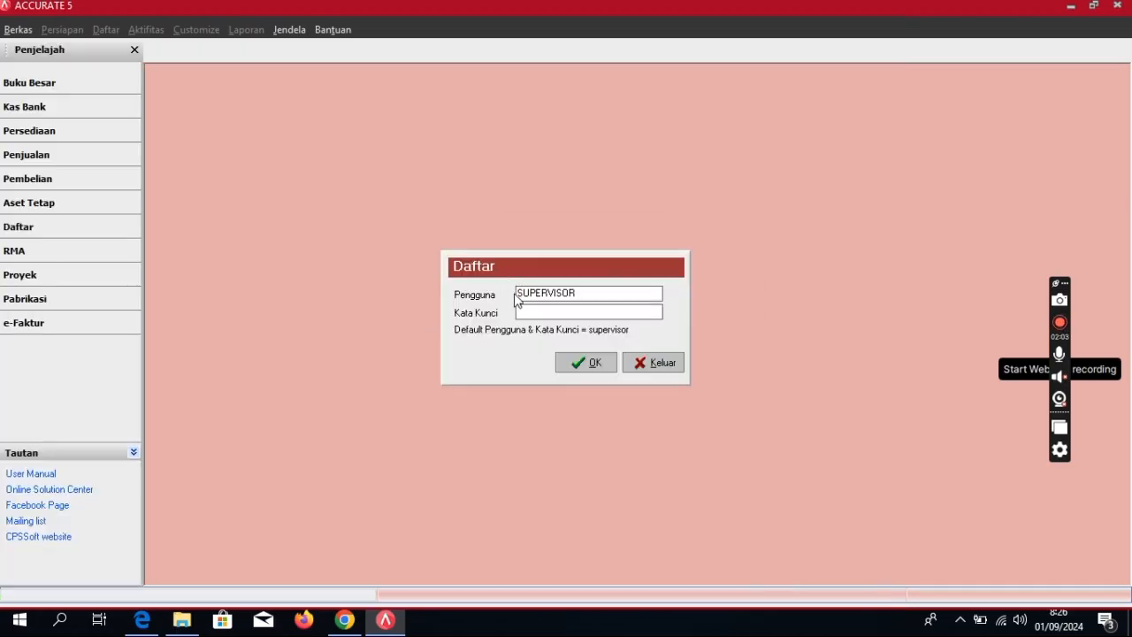
Step: Log in using the default user name copied into the Kata Kunci password field
drag(518, 292, 592, 295)
right_click(592, 296)
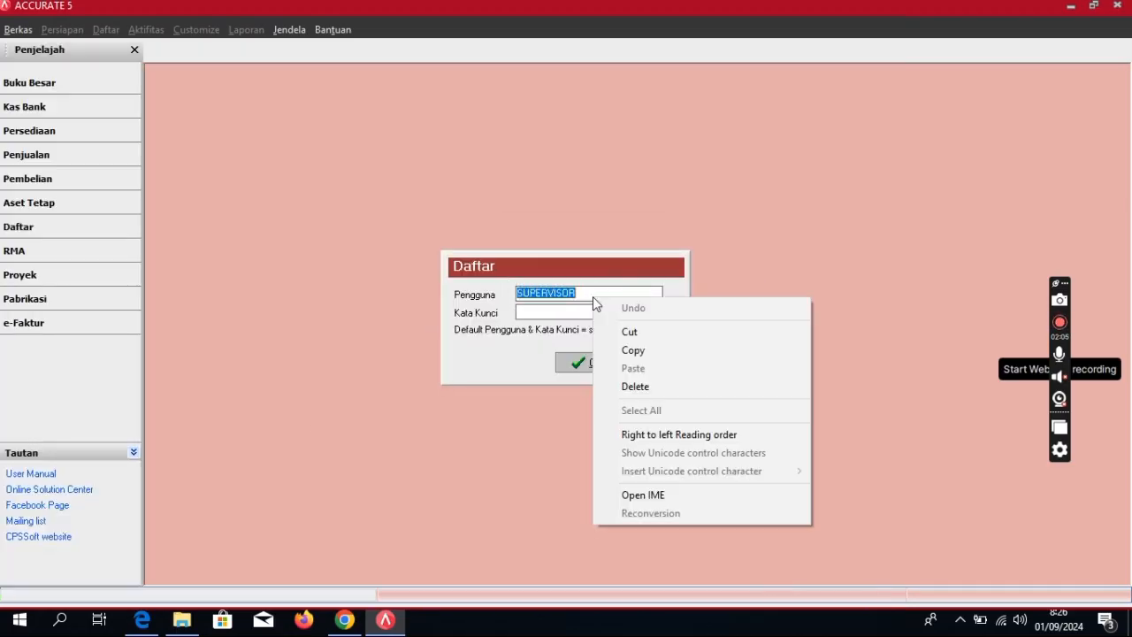
click(628, 351)
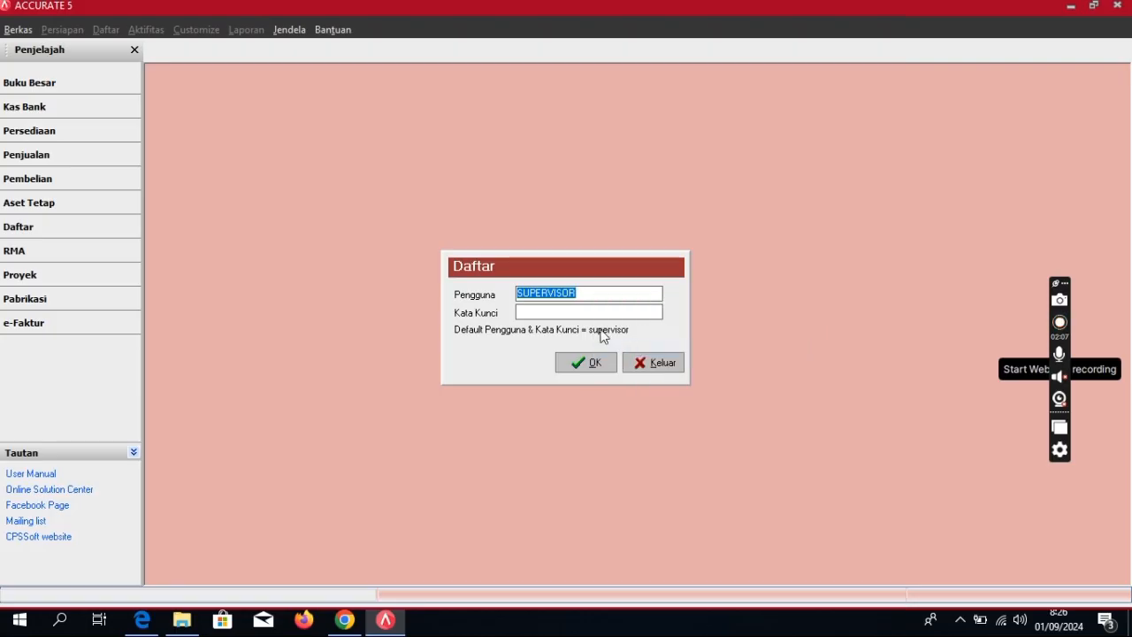
right_click(561, 308)
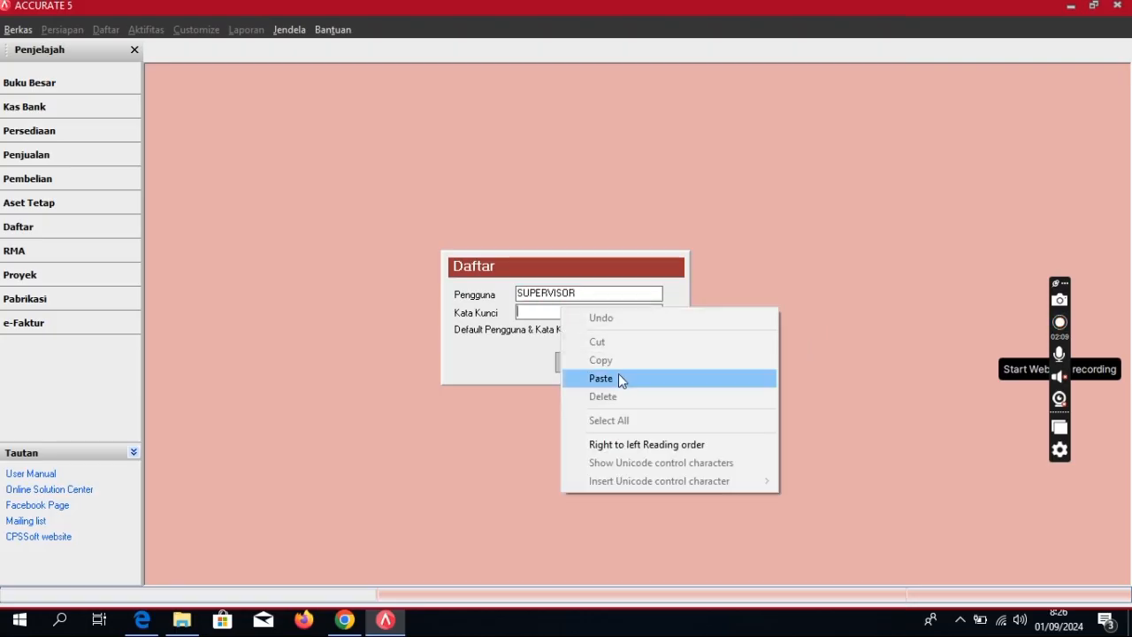
click(618, 374)
click(590, 364)
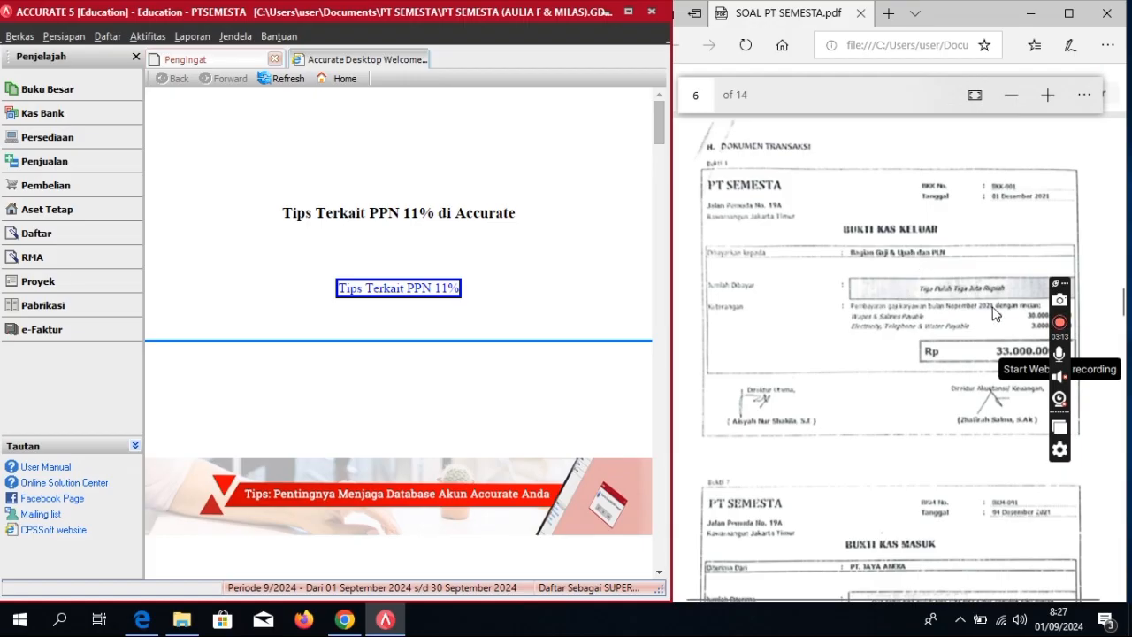
Step: Go to Kas Bank and start a new Pembayaran (Other Payment)
click(86, 123)
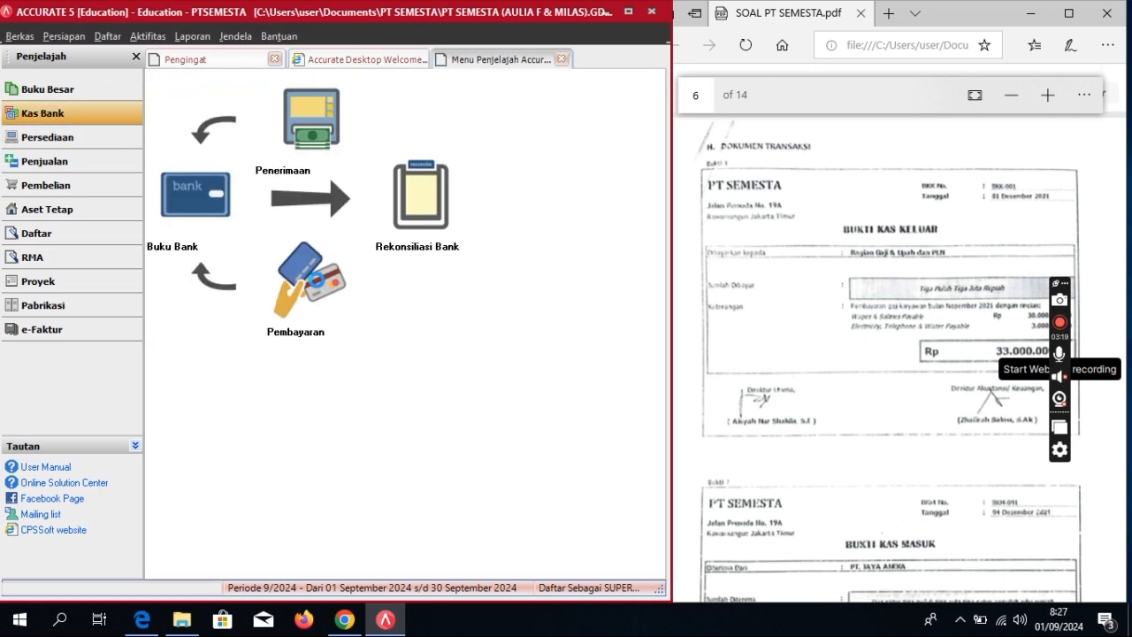
click(317, 280)
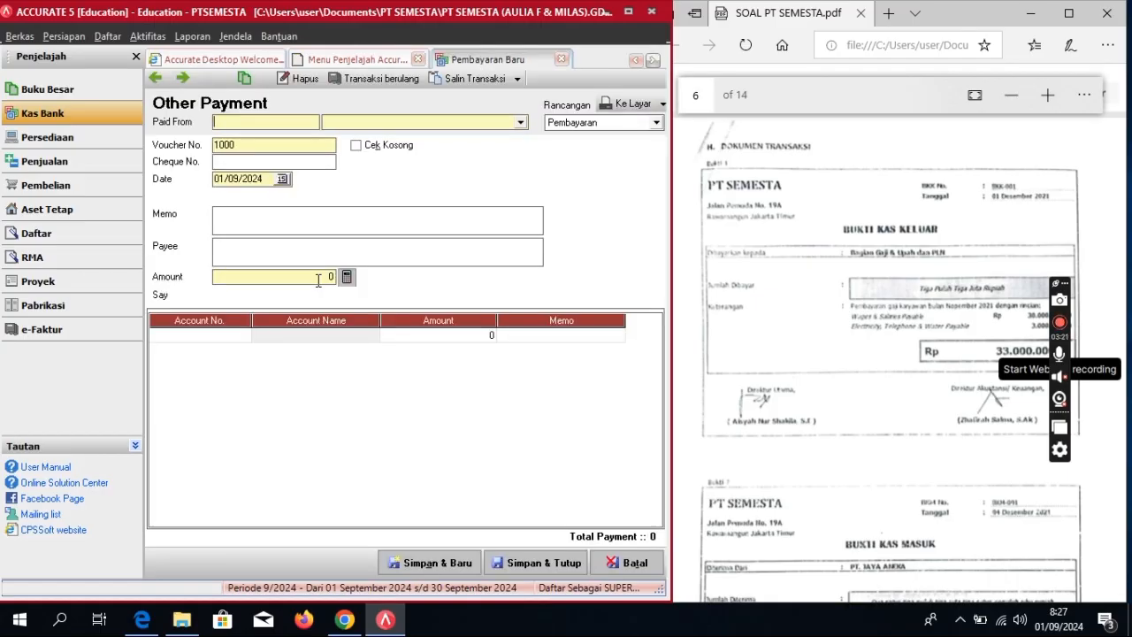
Step: Pay from 1-1110 Cash In Bank with voucher number BKK-001
click(521, 123)
click(380, 148)
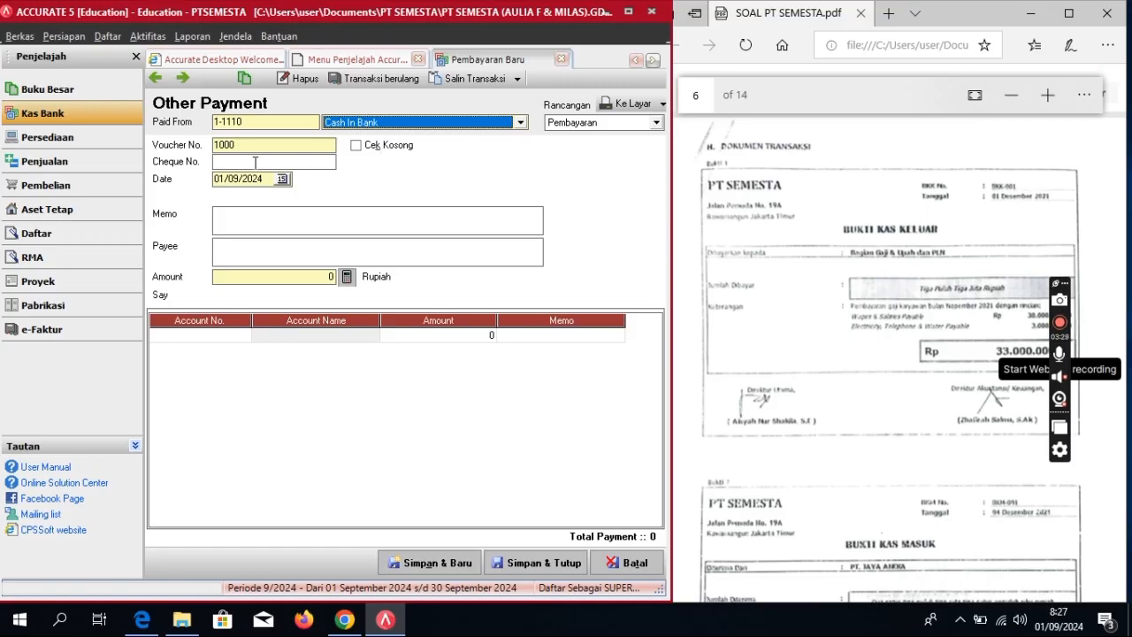
key(Tab)
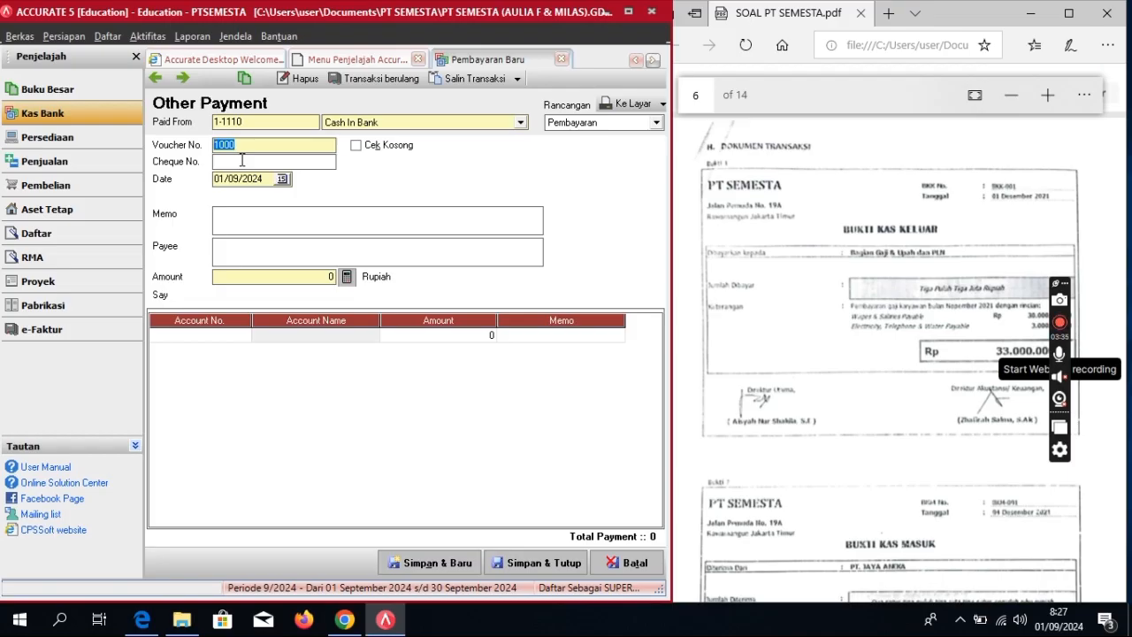
text(BKK)
key(Tab)
key(Tab)
key(Tab)
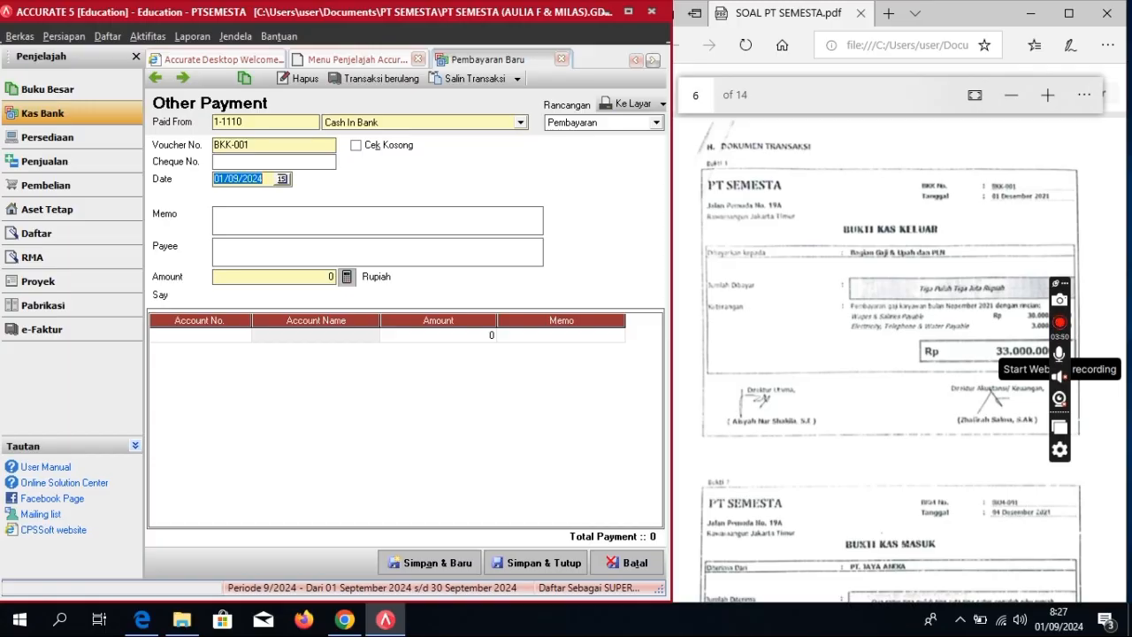
Step: Enter date 01/12/2021, the November salary payment memo, and payee 'Bagian Gaji & Upah PLN'
text(01/12/2)
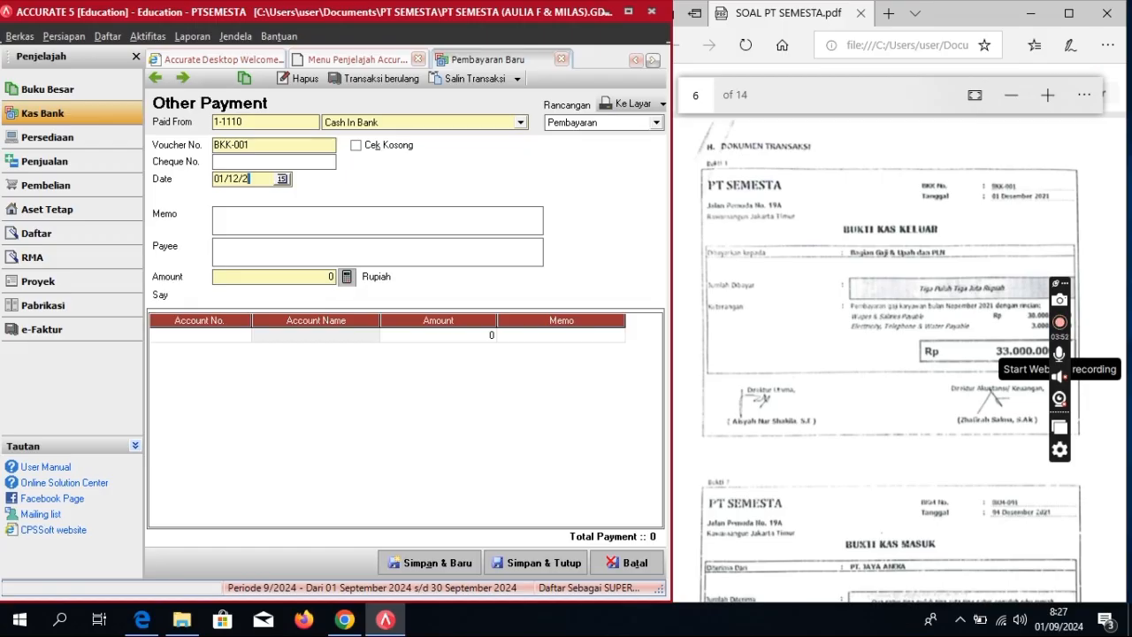
text(021)
text(Pembayaran gaji k)
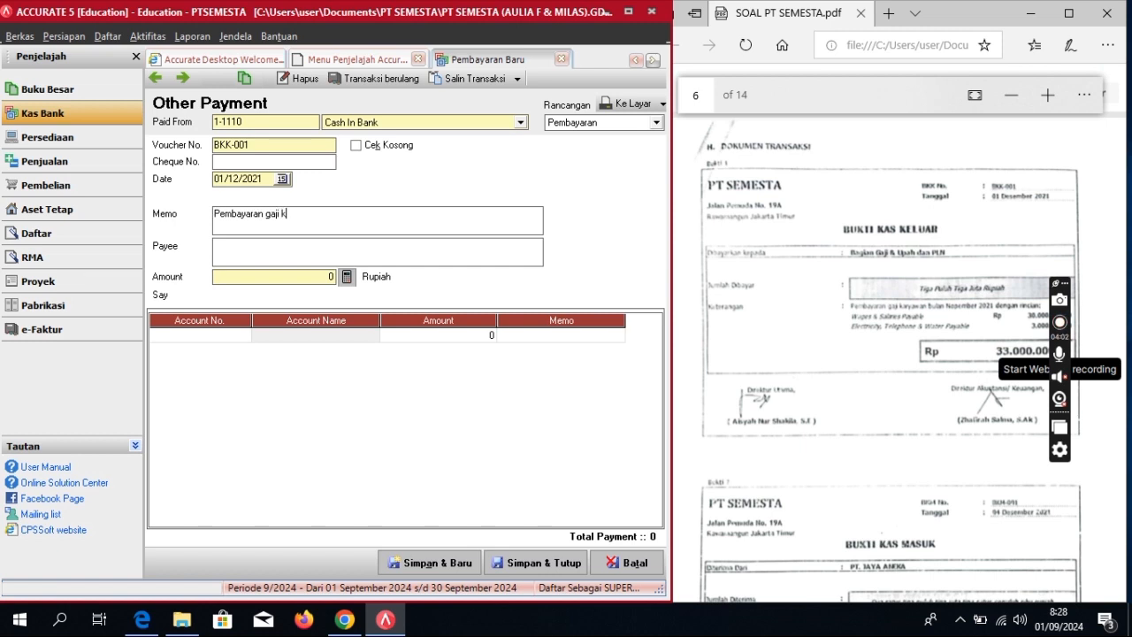
text(aryawan bulan nopember)
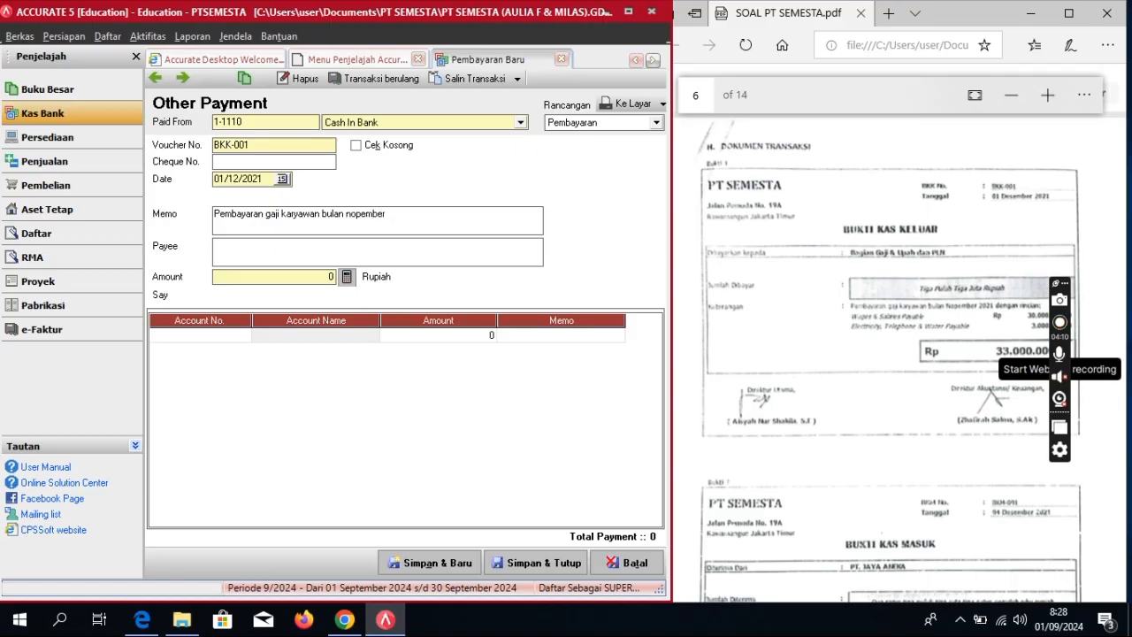
click(270, 251)
text(Bagian Gaji & Upah)
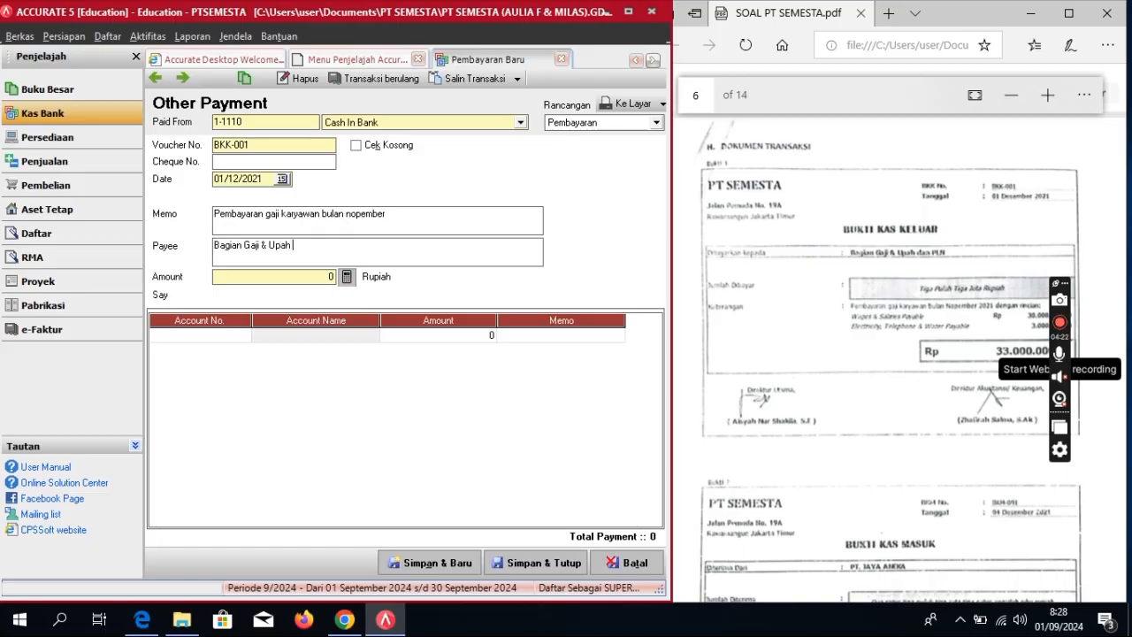
text( PLM)
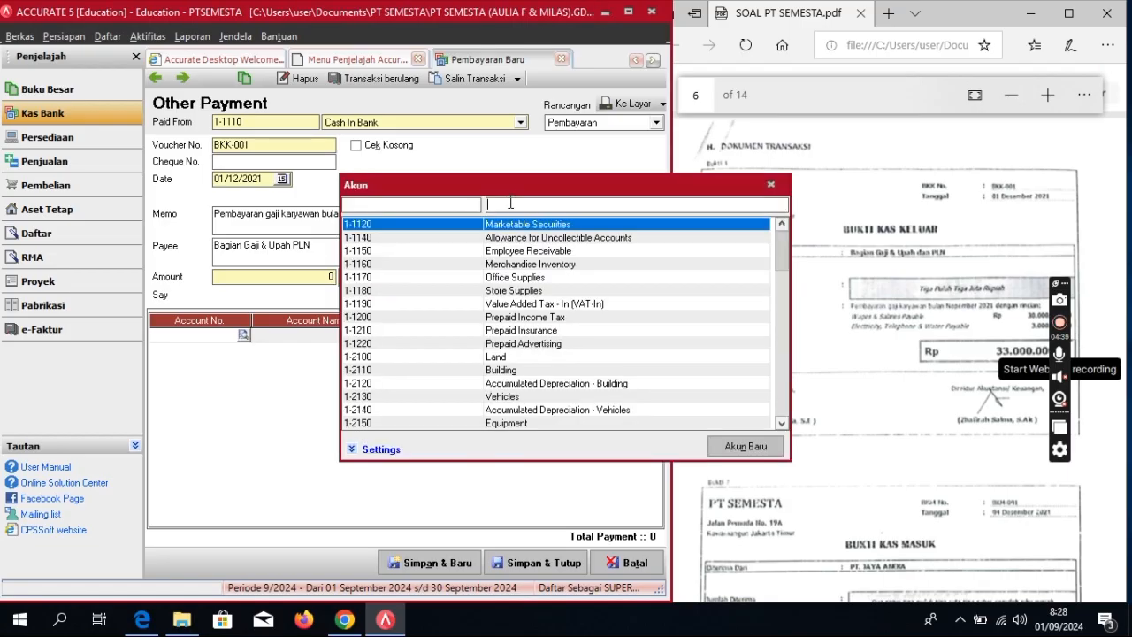
text(wa)
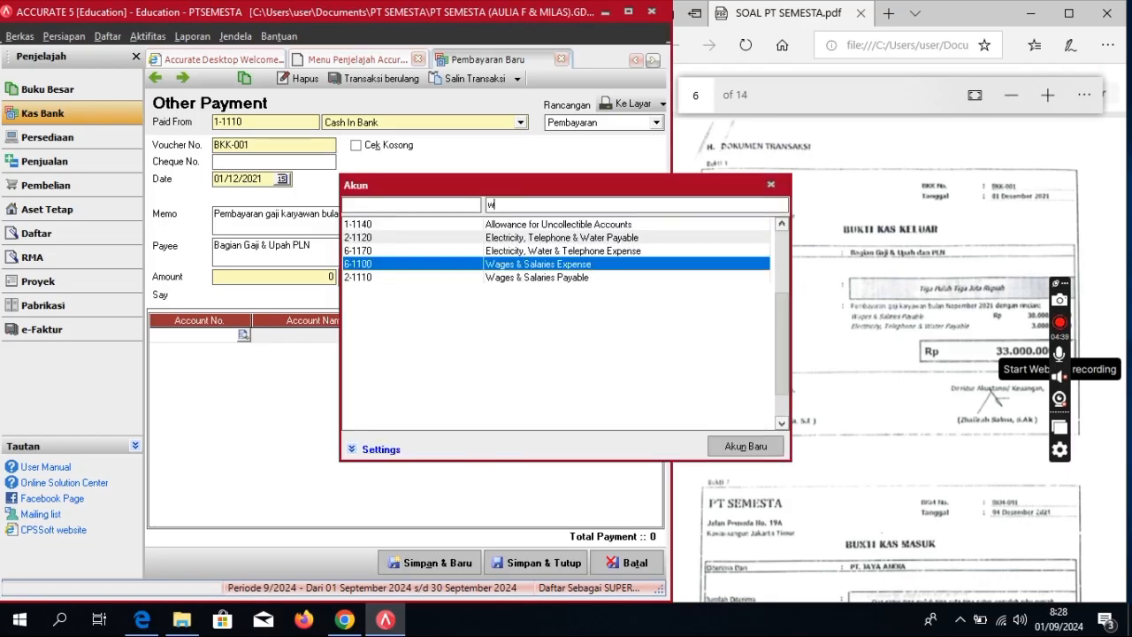
Step: Charge 30.000.000 to Wages & Salaries Payable on the first line
double_click(534, 276)
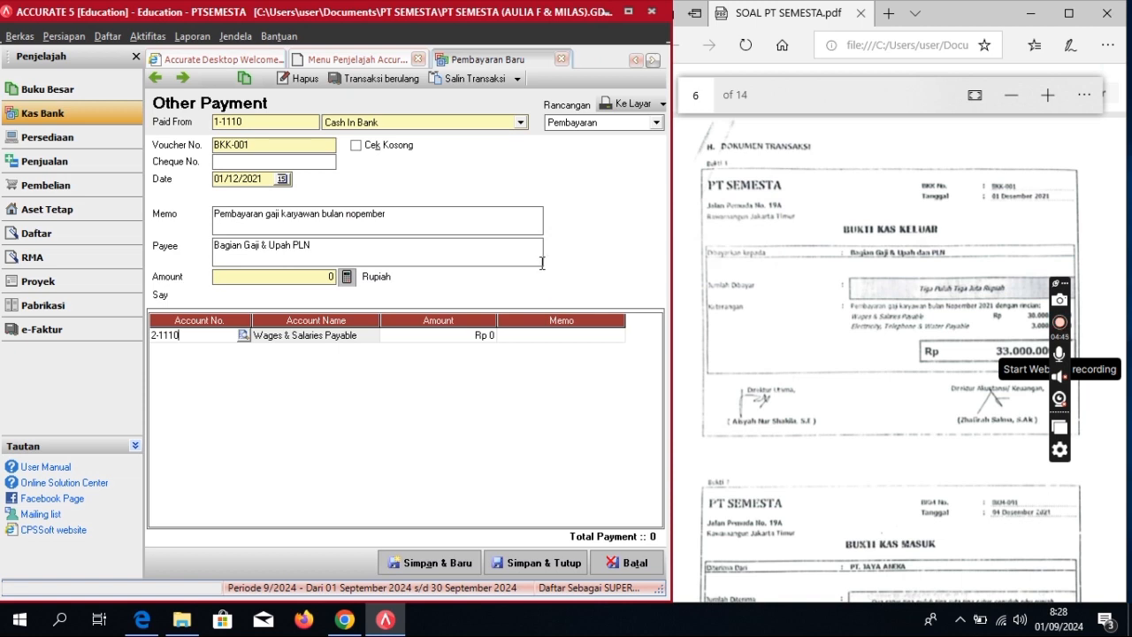
click(481, 337)
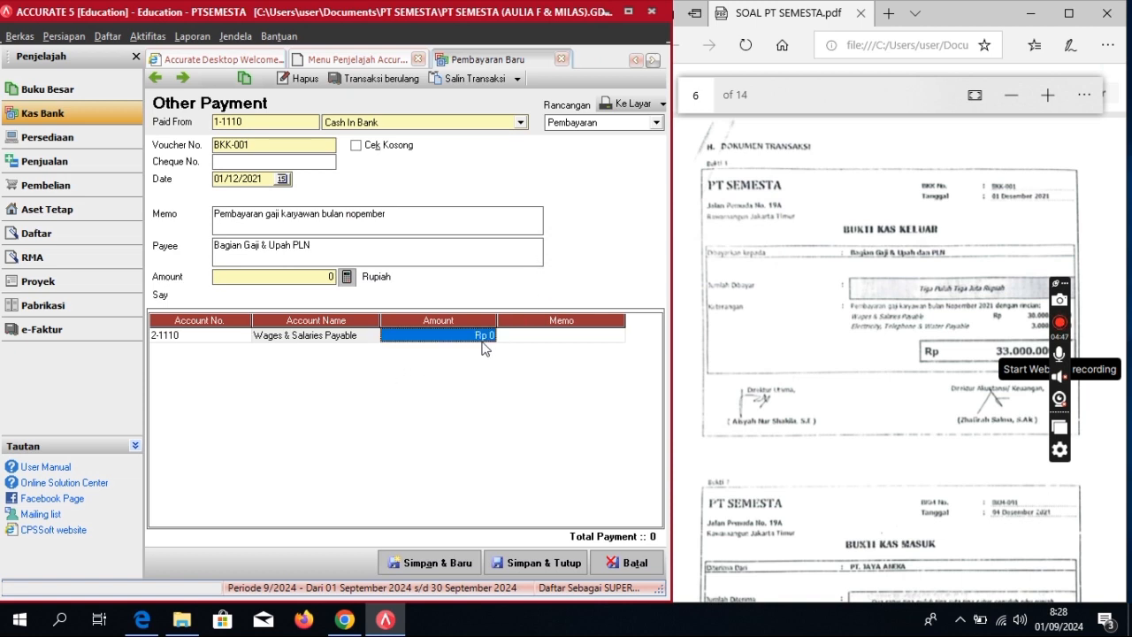
click(484, 340)
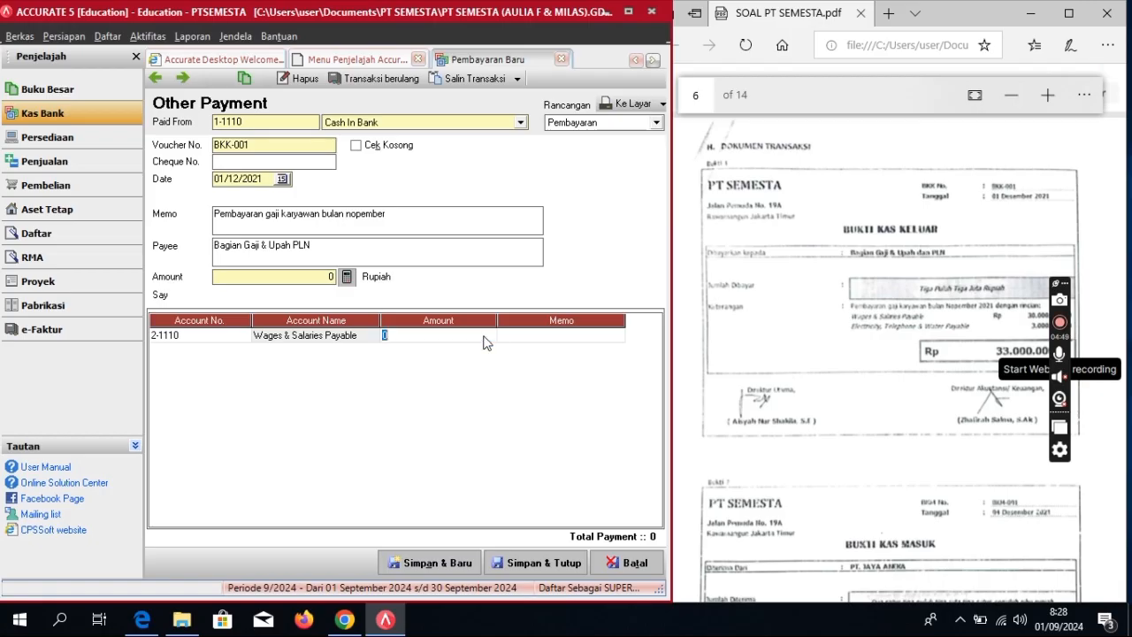
text(3)
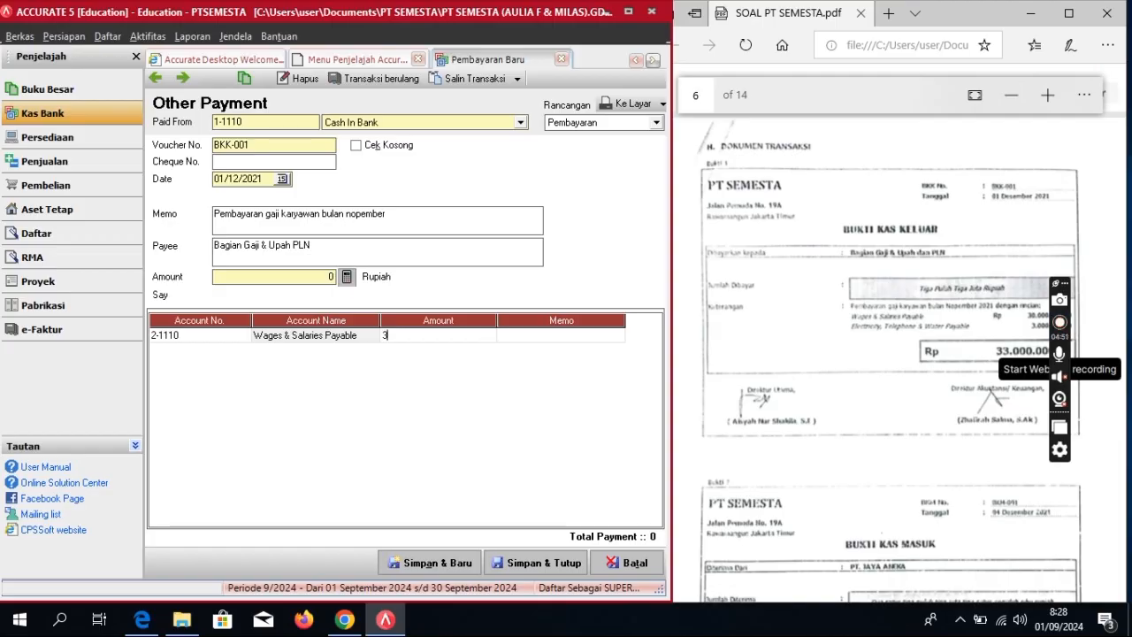
text(0000000)
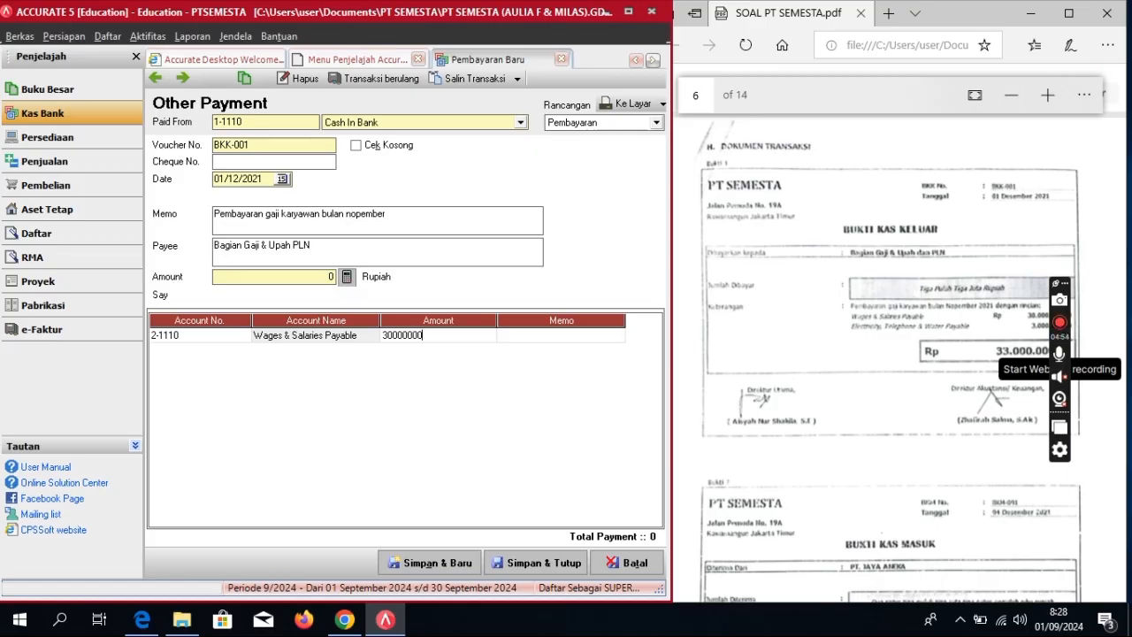
key(Return)
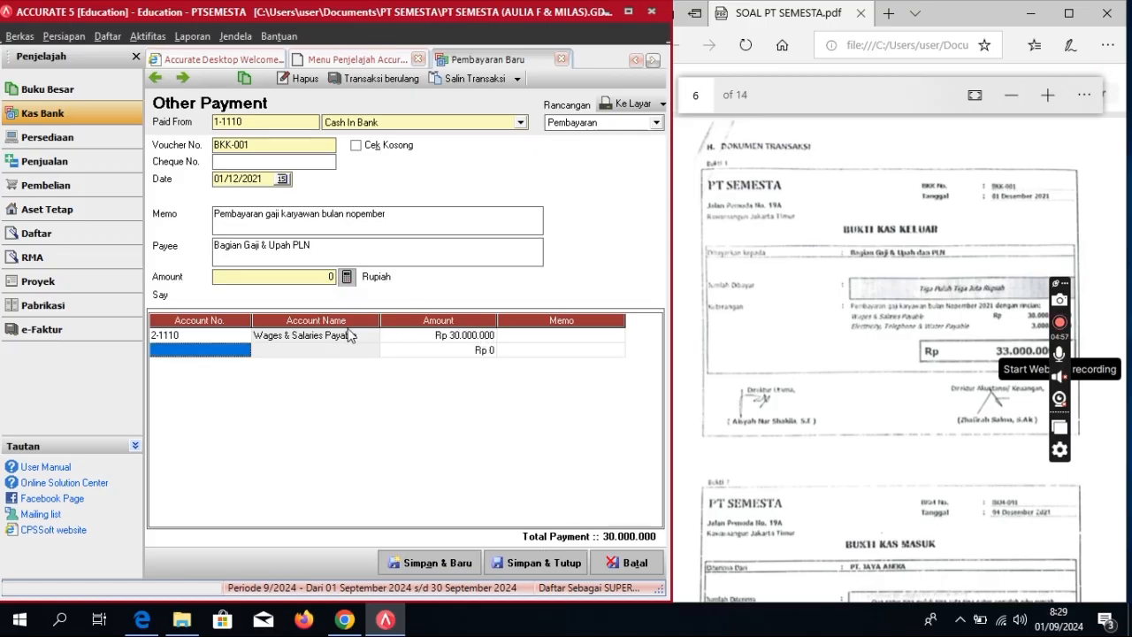
Step: Add 3.000.000 to Electricity, Telephone & Water Payable, set the 33.000.000 total, and save
click(243, 349)
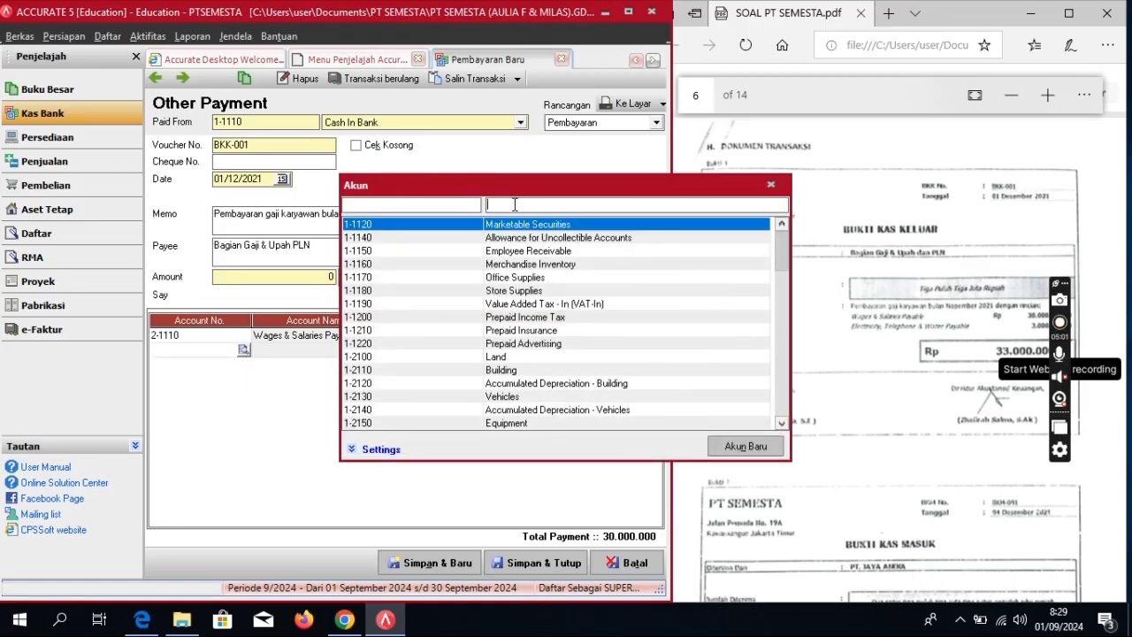
text(el)
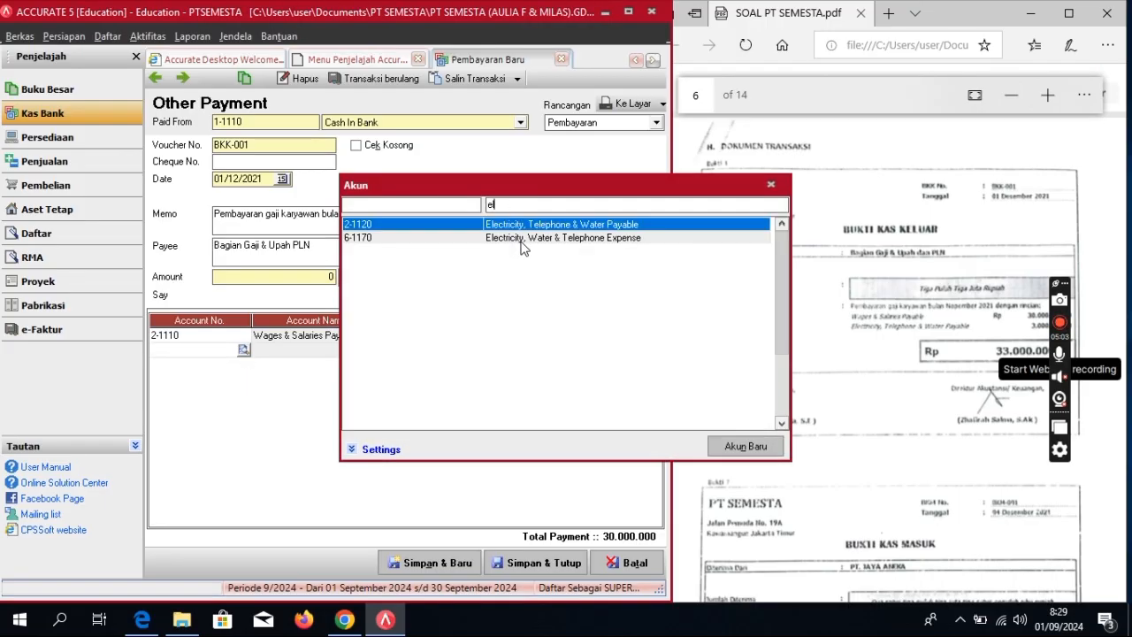
key(Return)
text(3000)
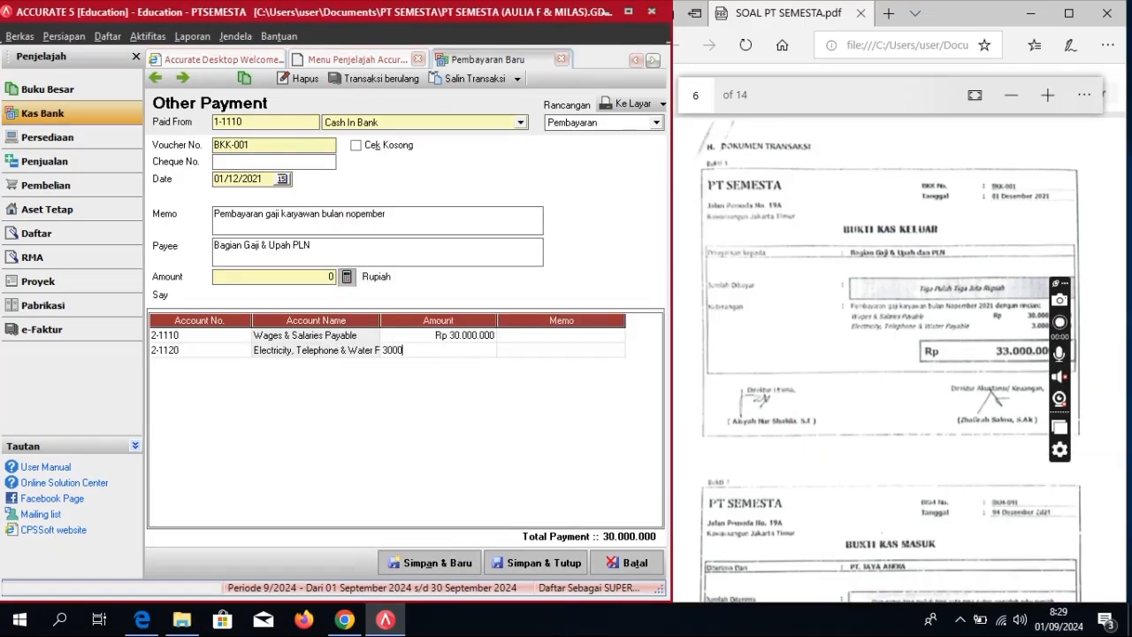
text(000)
key(Return)
key(Return)
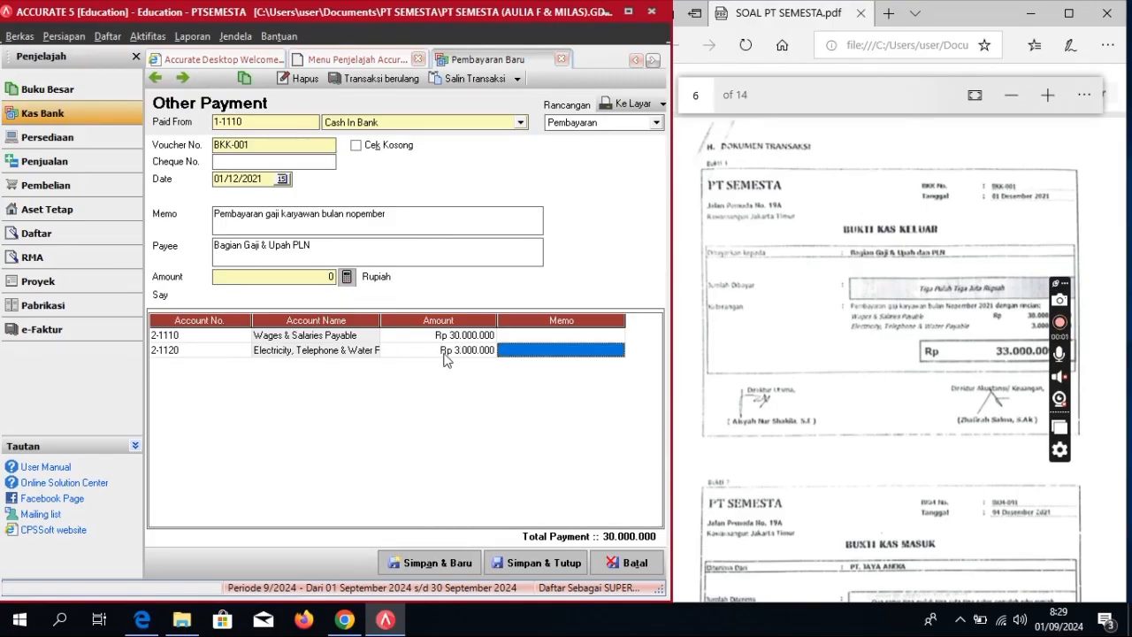
click(346, 277)
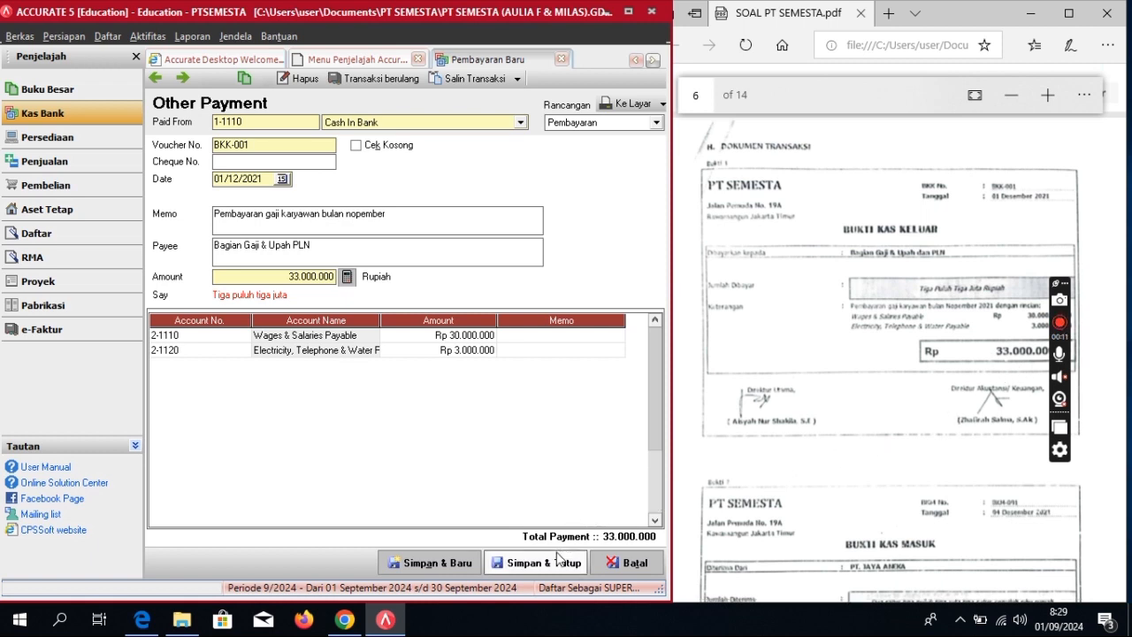
click(557, 558)
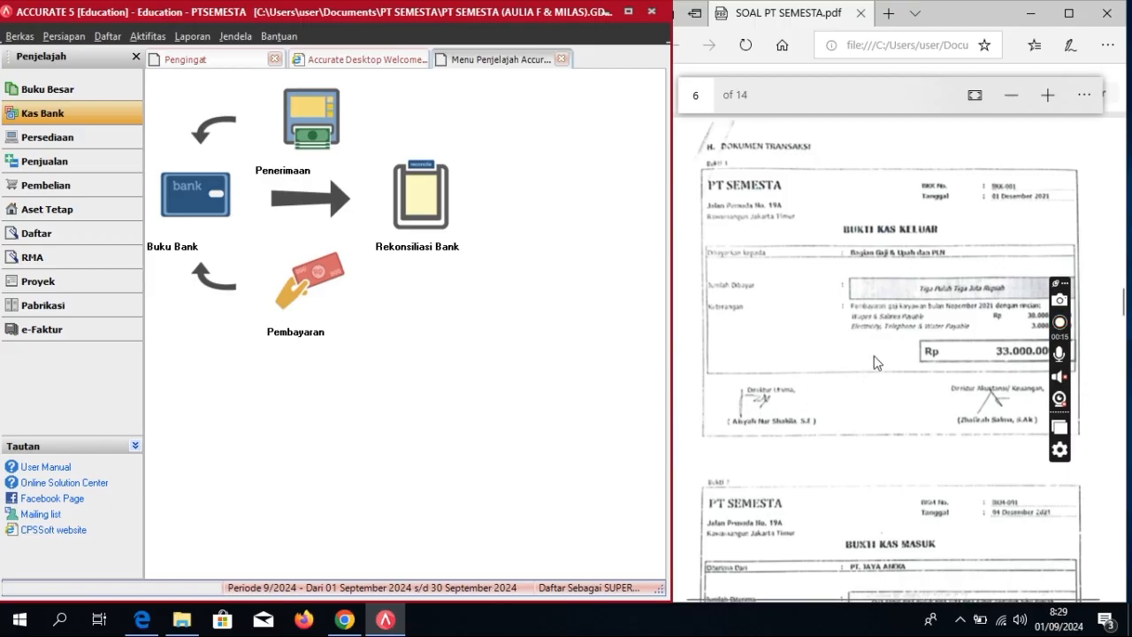
Step: Open the Buku Besar > Keseluruhan Jurnal report from Daftar Laporan
click(191, 36)
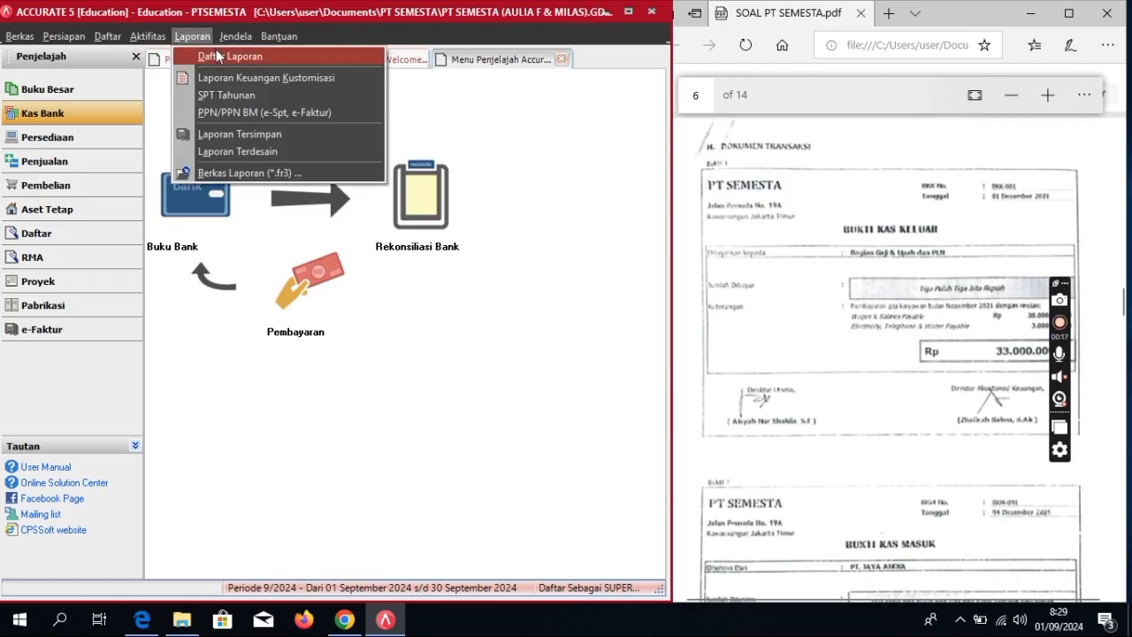
click(218, 57)
click(235, 144)
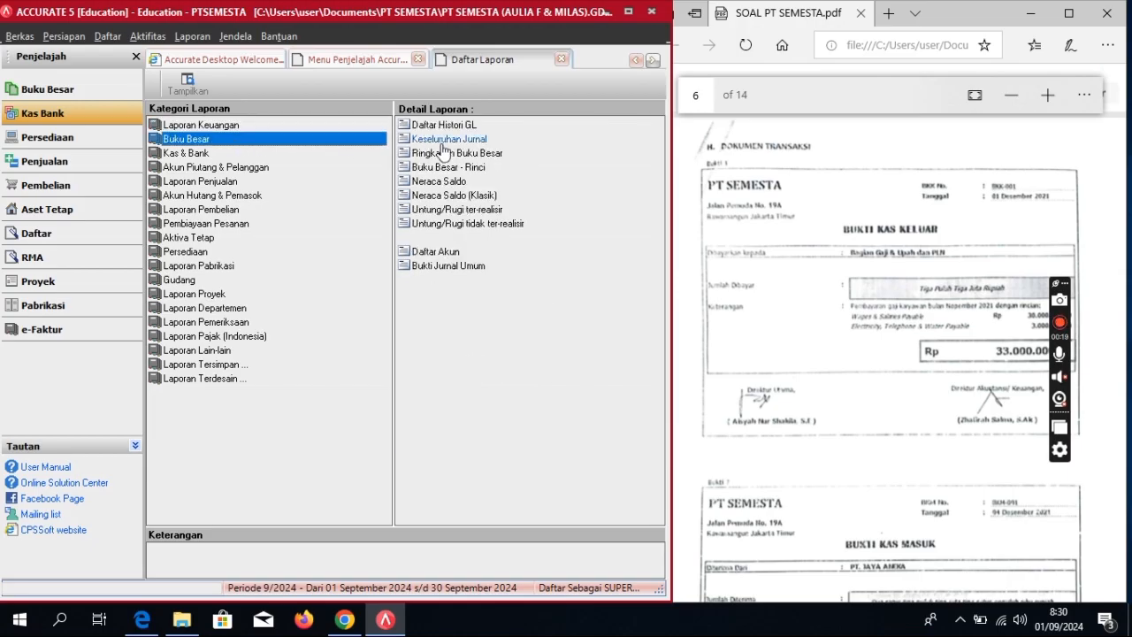
click(468, 148)
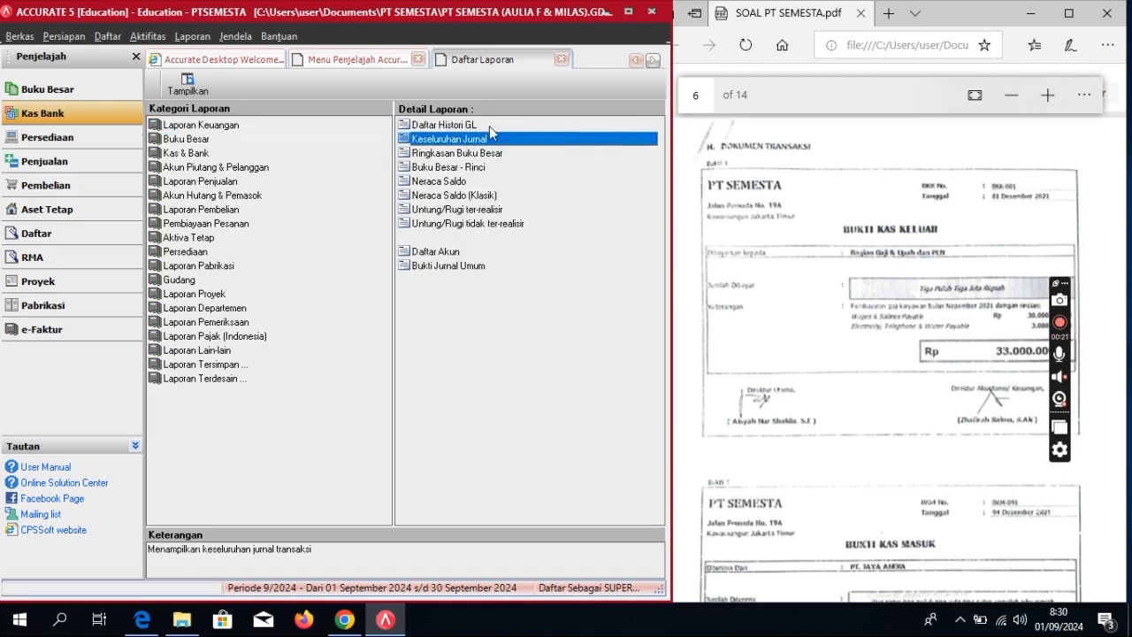
click(488, 138)
double_click(489, 138)
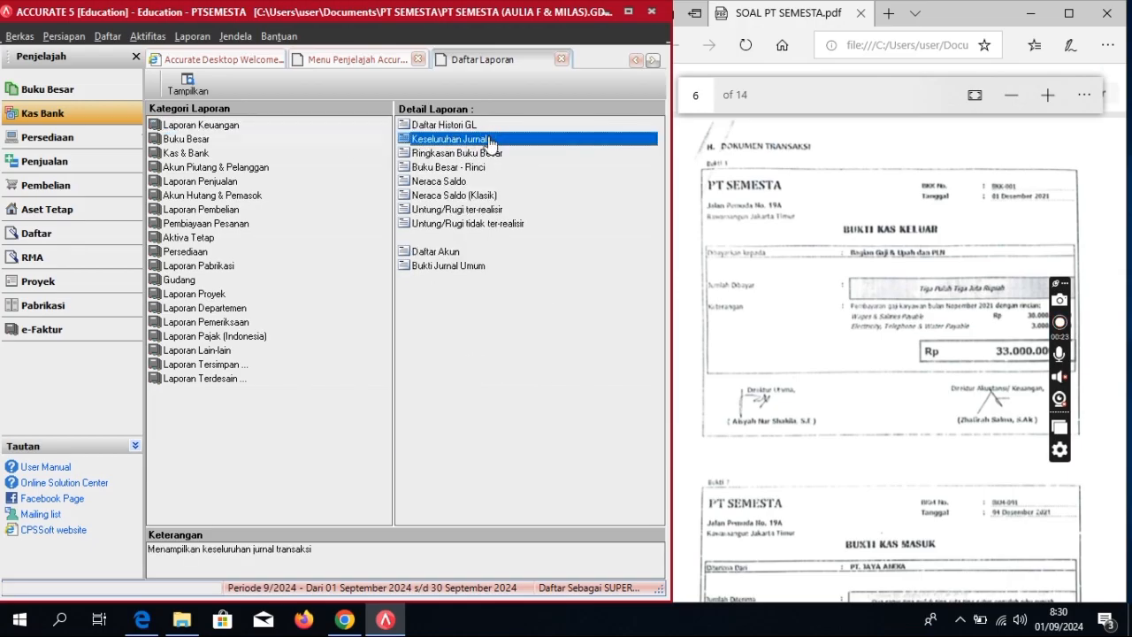
Step: Set the report period from 01/12/2021 to 31/12/2021 and run it
drag(510, 184, 426, 194)
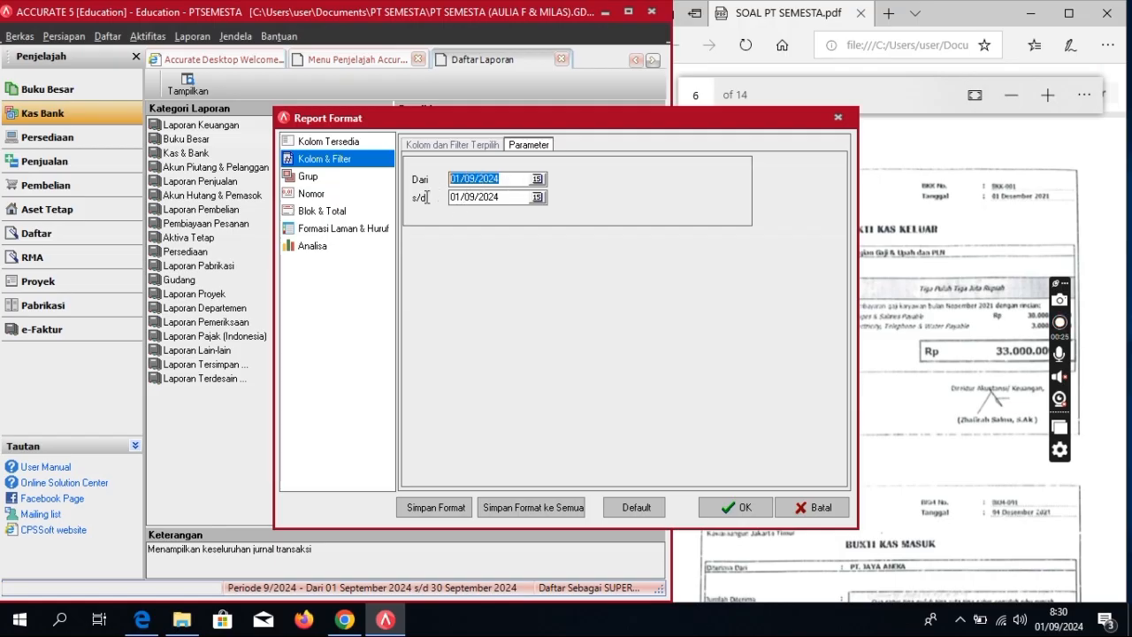
text(01/12/20)
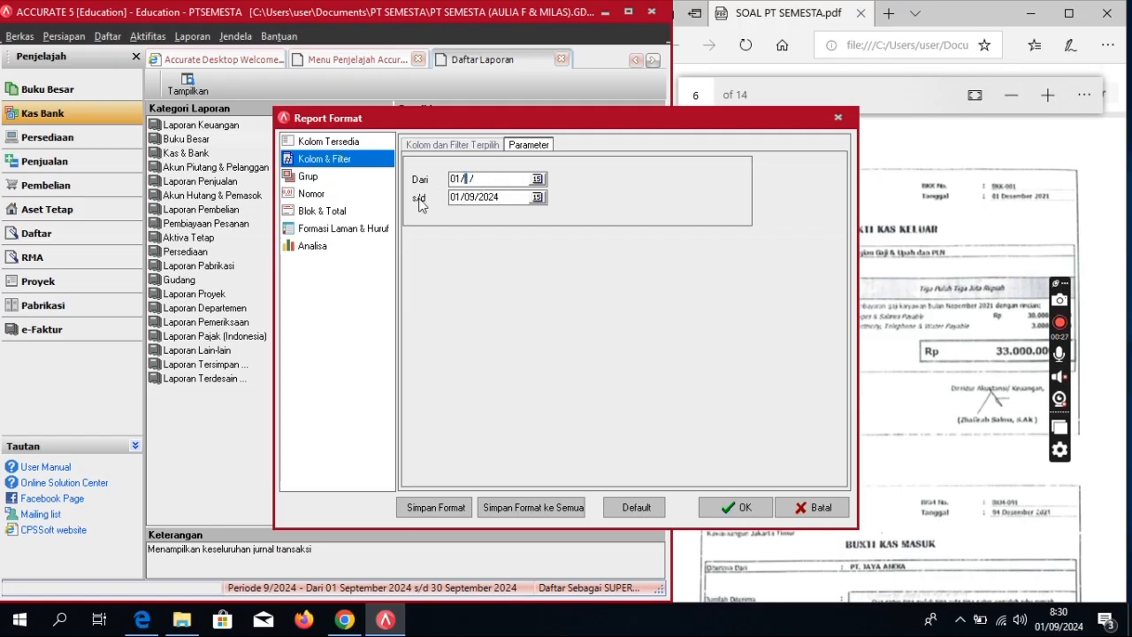
text(21)
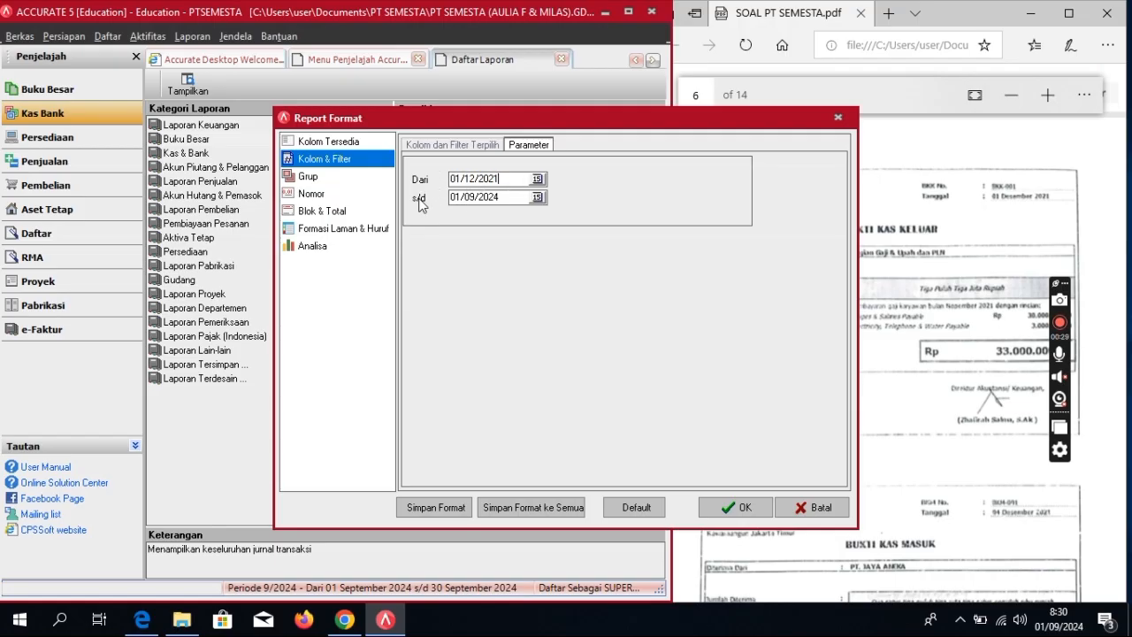
drag(500, 196, 419, 213)
text(31122021)
key(Return)
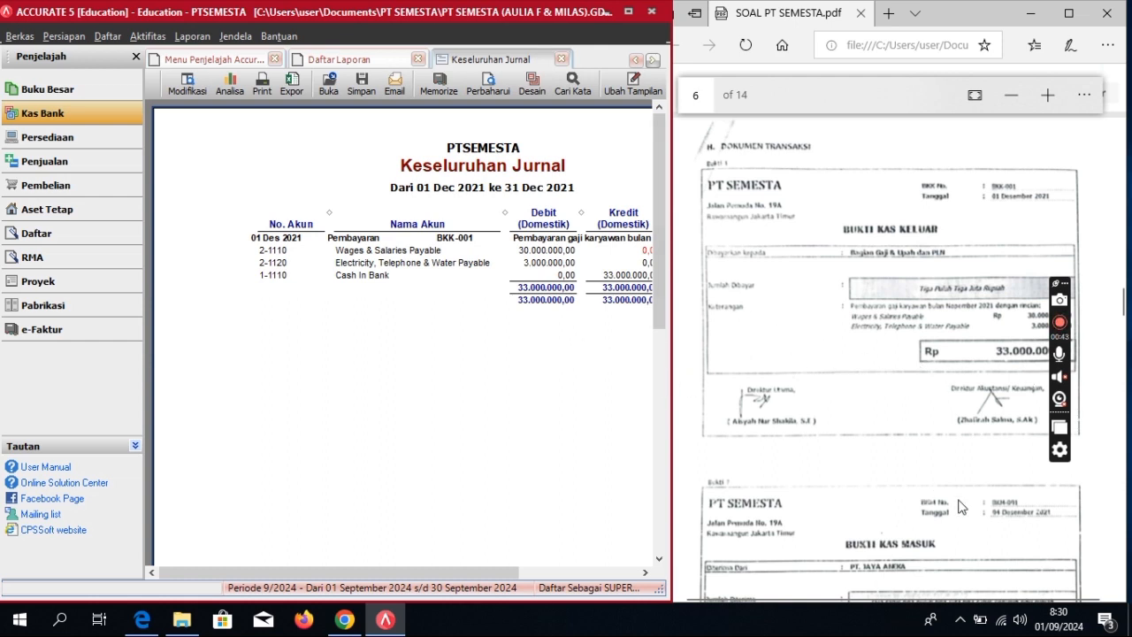
Step: Review the BKK-001 journal entry, then move to the Penjualan sales overview
scroll(858, 491, down, 3)
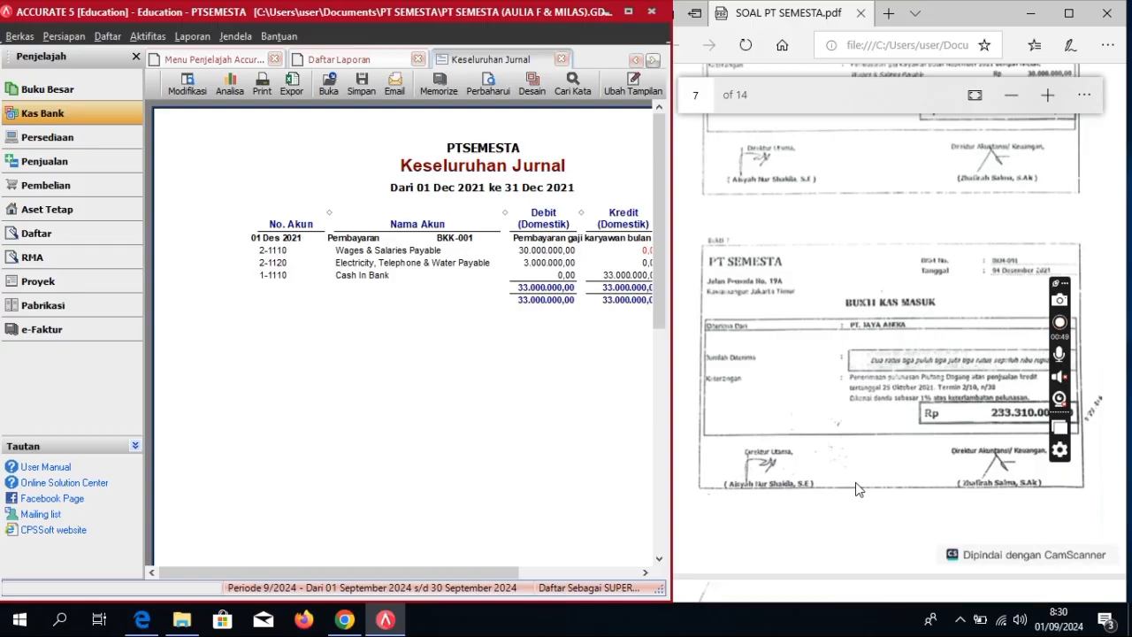
scroll(855, 490, down, 2)
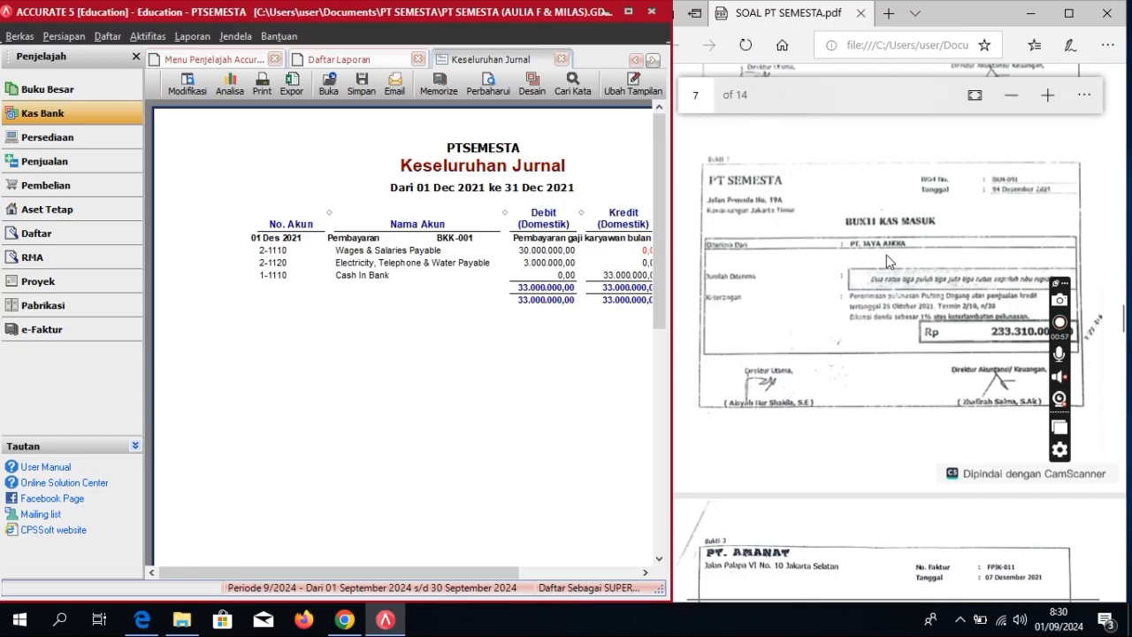
click(38, 166)
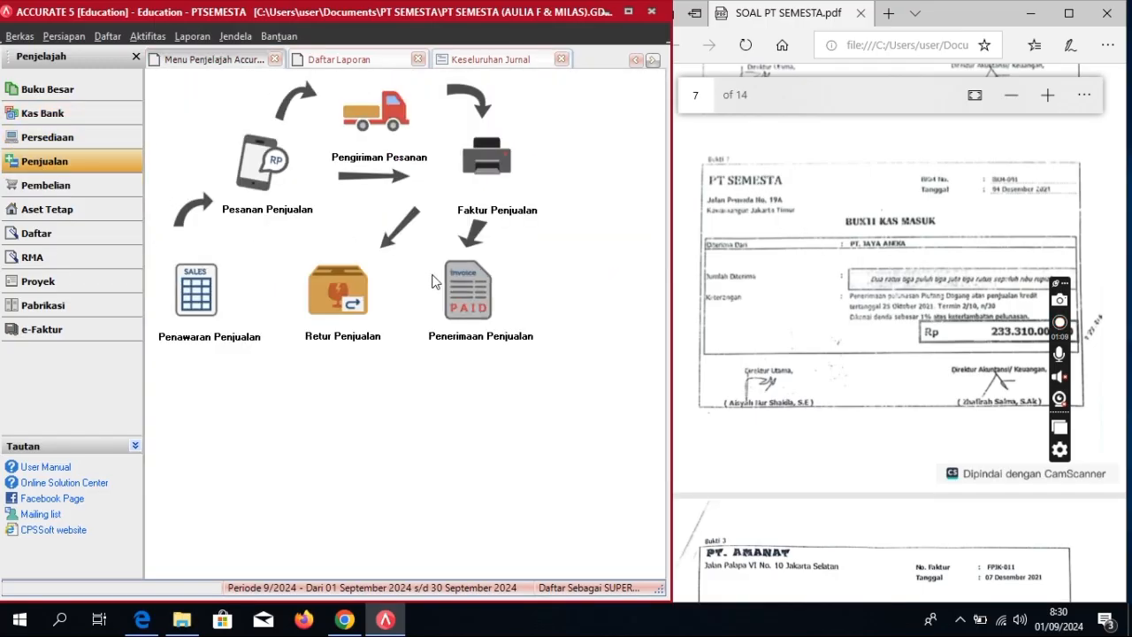
Step: Start a customer receipt from PT JAYA ANEKA, form BKM-001, payment date 04/12/2021
click(450, 297)
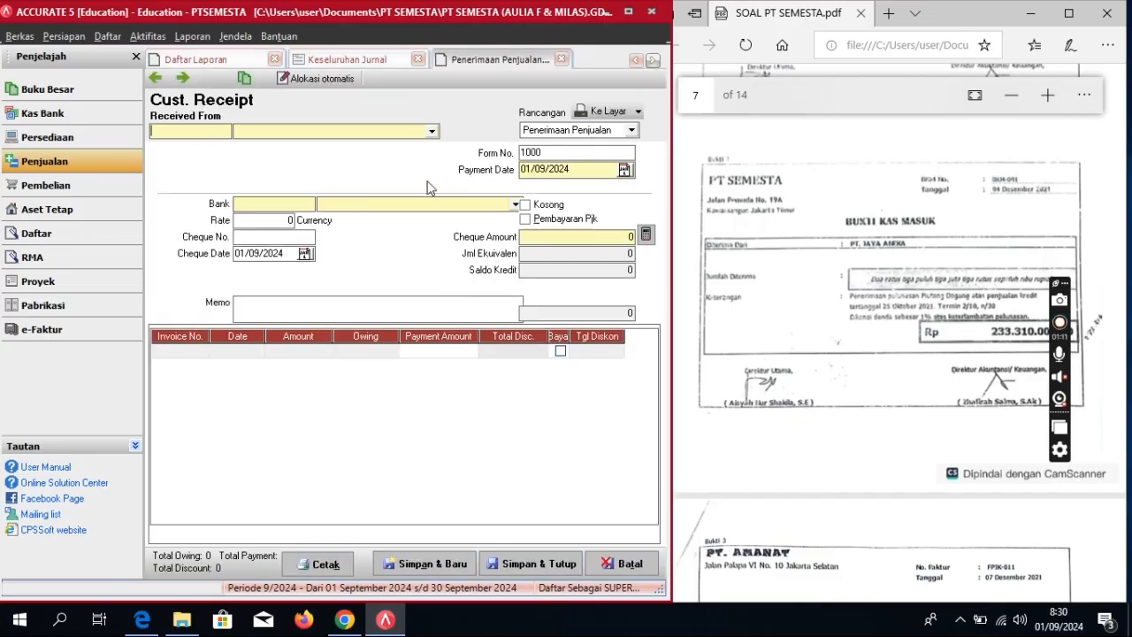
click(432, 131)
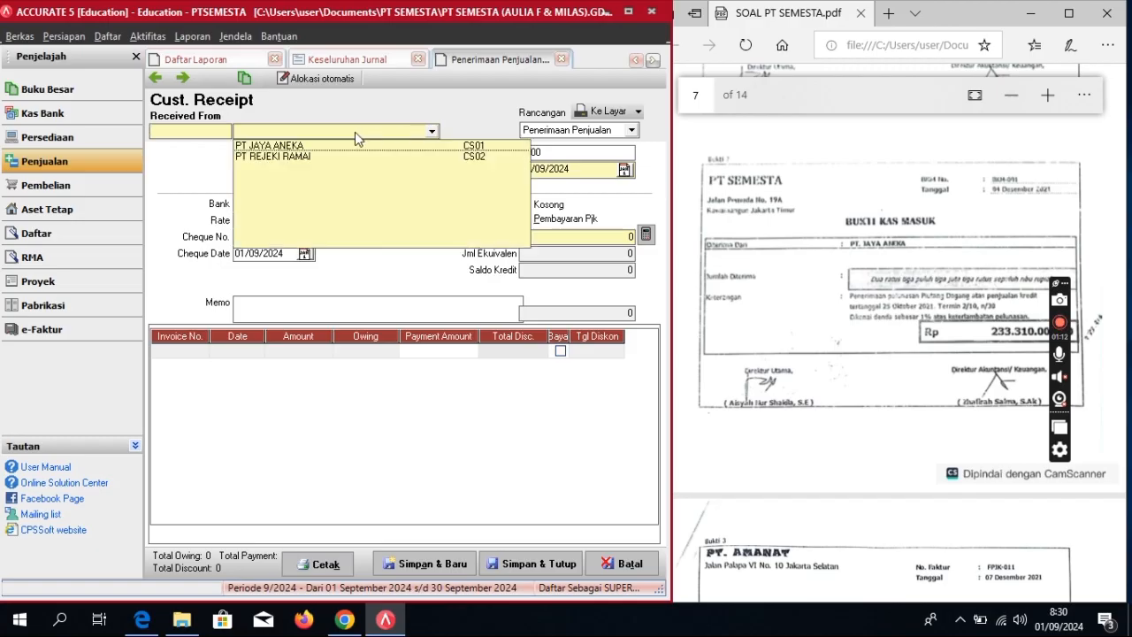
click(299, 147)
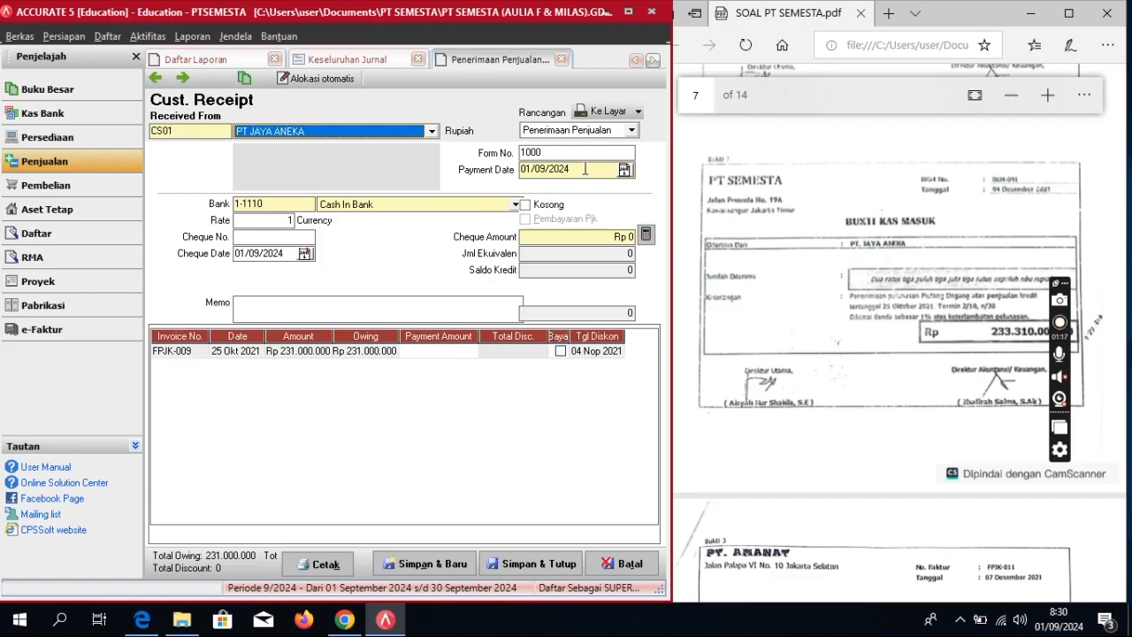
click(586, 152)
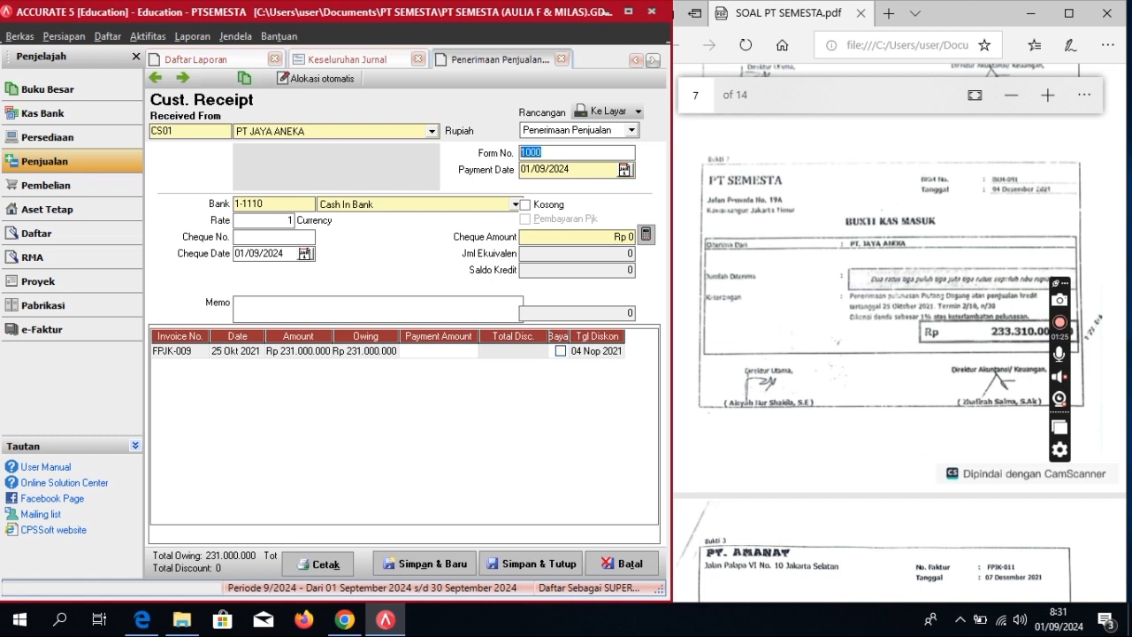
key(BackSpace)
text(BKM-001)
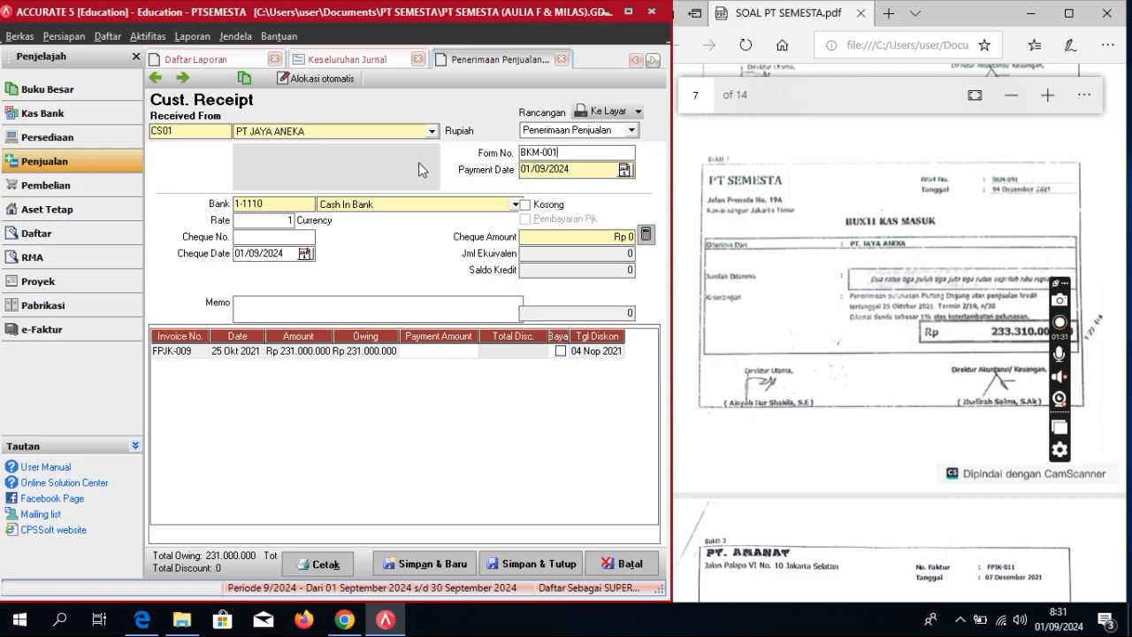
key(Tab)
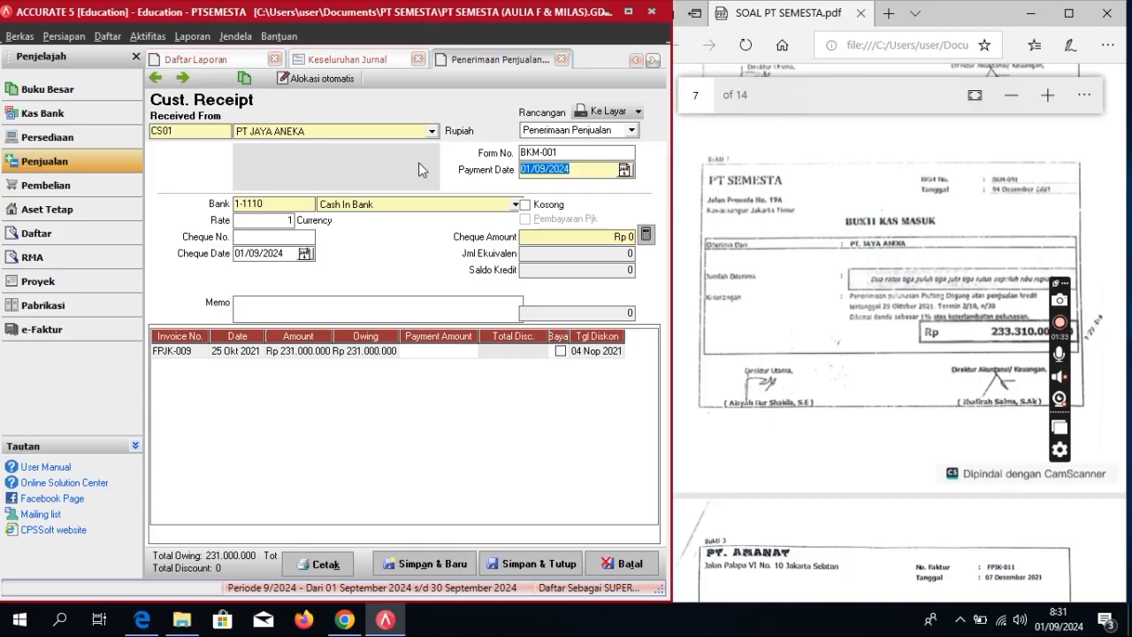
text(04/12/2021)
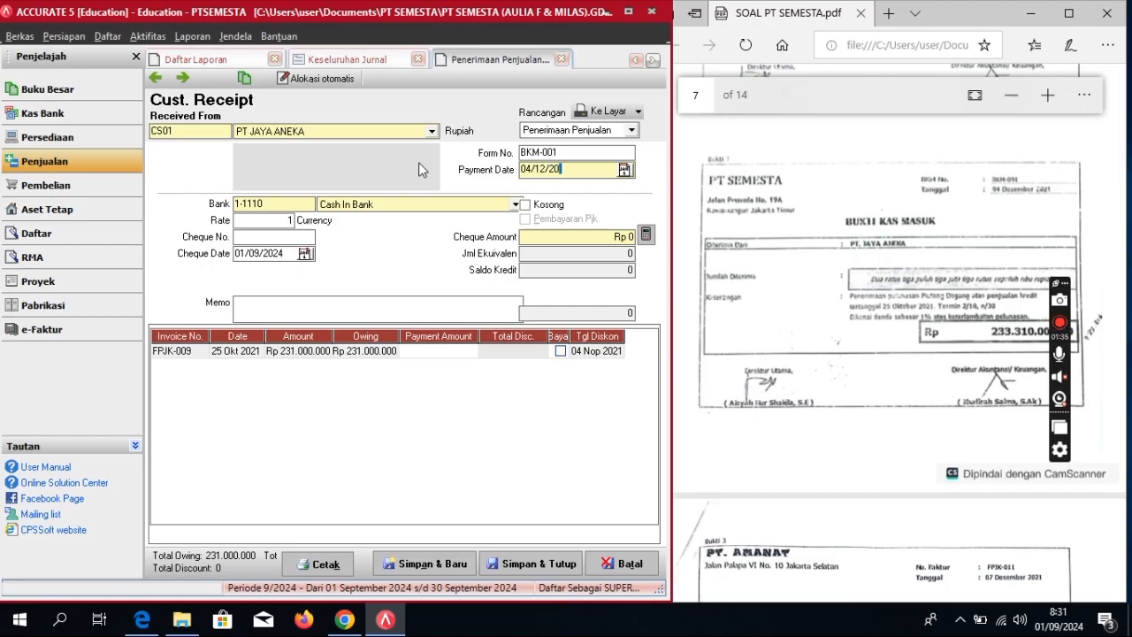
Step: Set cheque date 04/12/2021 and memo 'Pelunasan Piutang'
key(Tab)
key(Tab)
key(Tab)
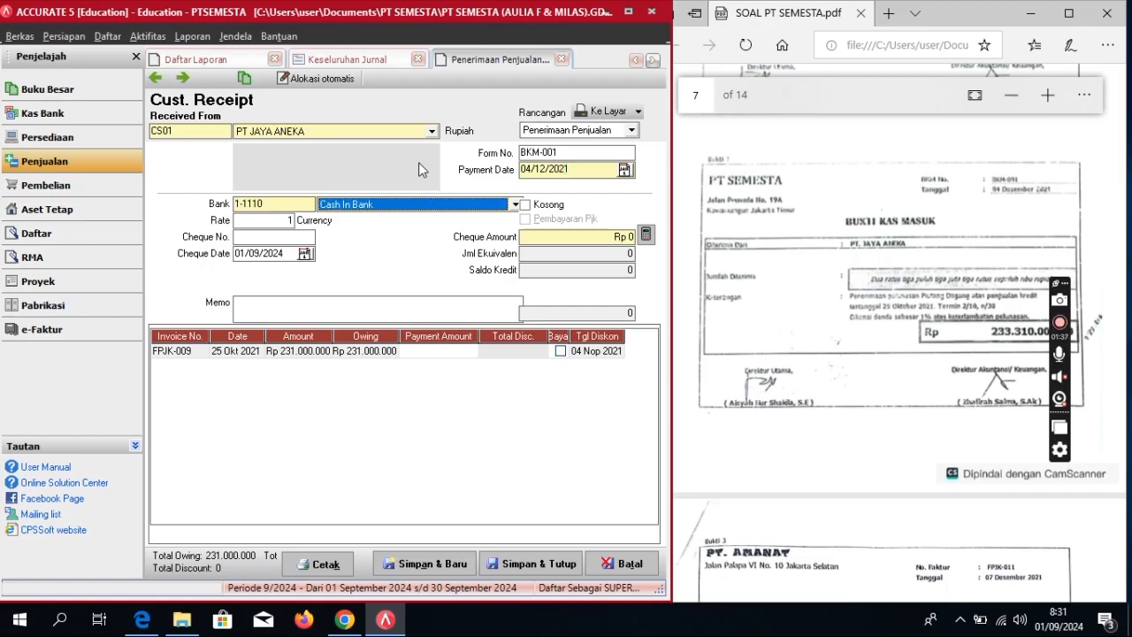
key(Tab)
key(Tab)
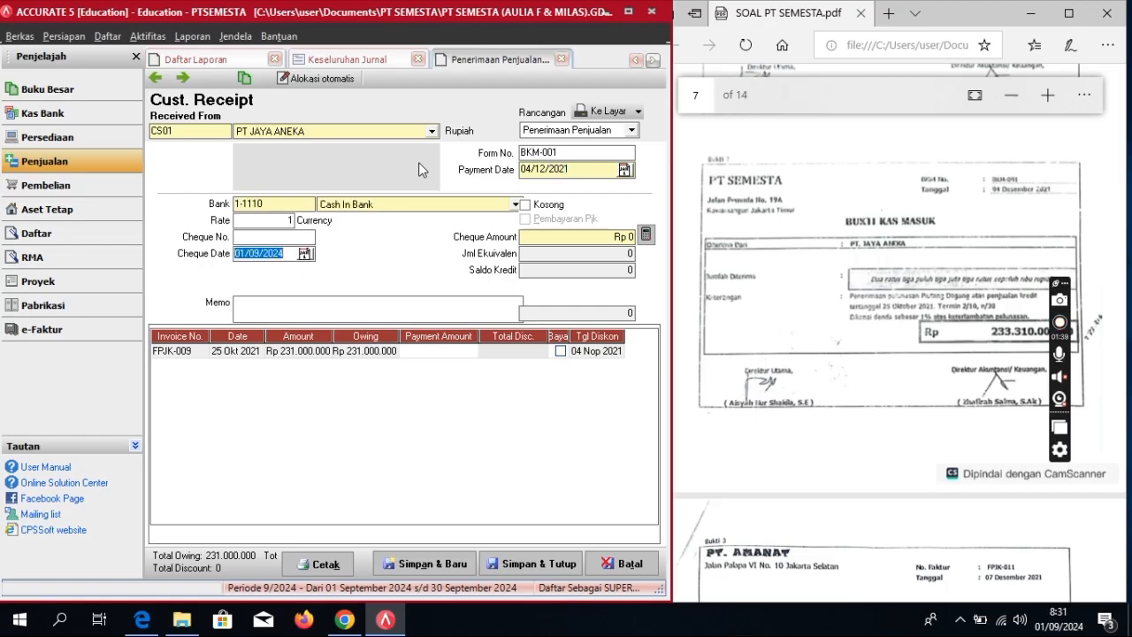
text(04/1)
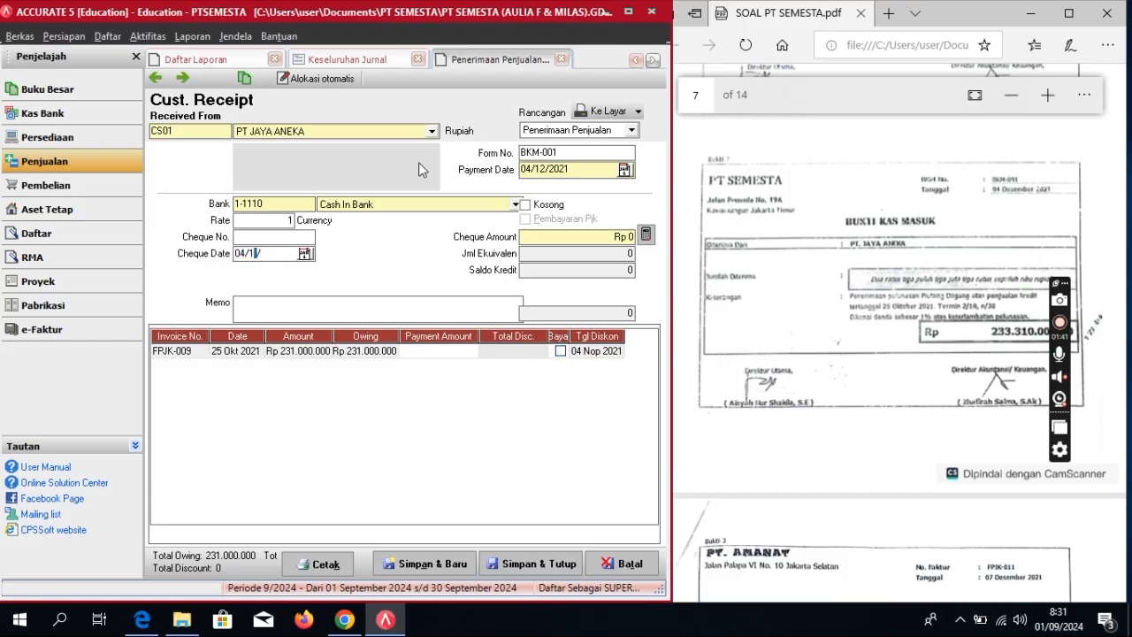
text(2/2021)
click(239, 304)
text(Pelunasan)
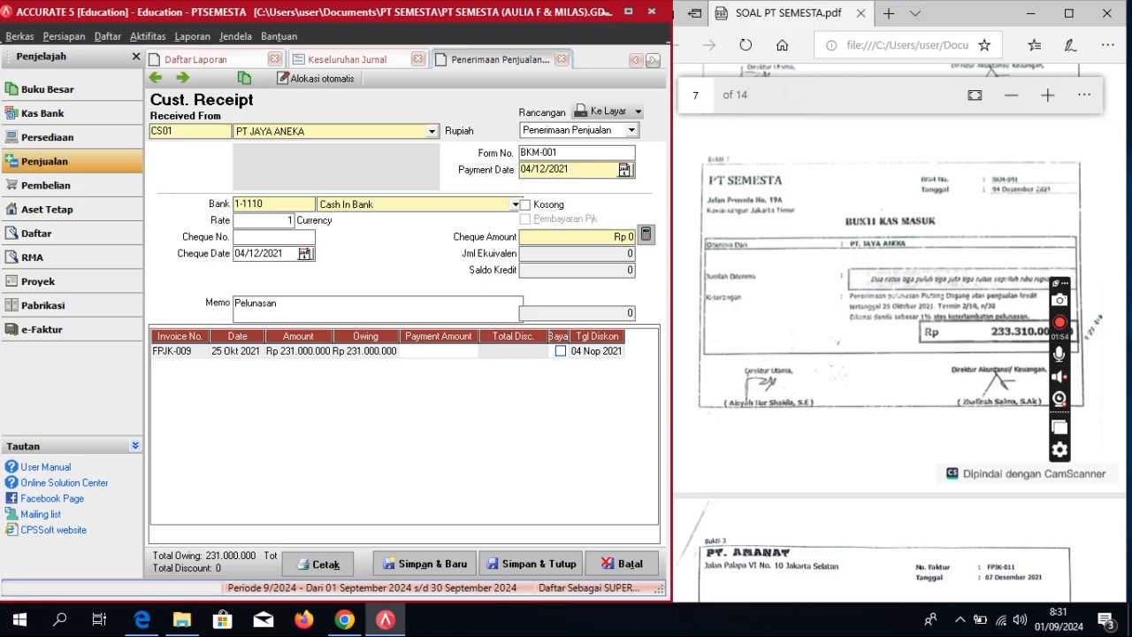
text( Piutang)
key(Return)
Step: Mark FPJK-009 paid and add a 2.310.000 discount to Late Fees Collected
click(560, 352)
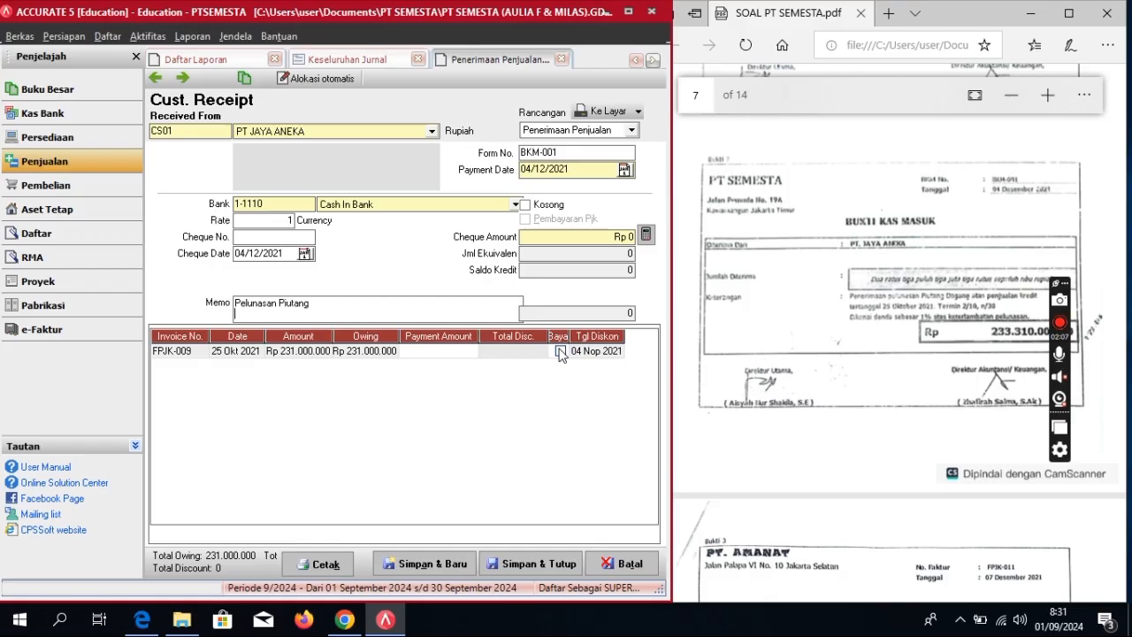
click(458, 354)
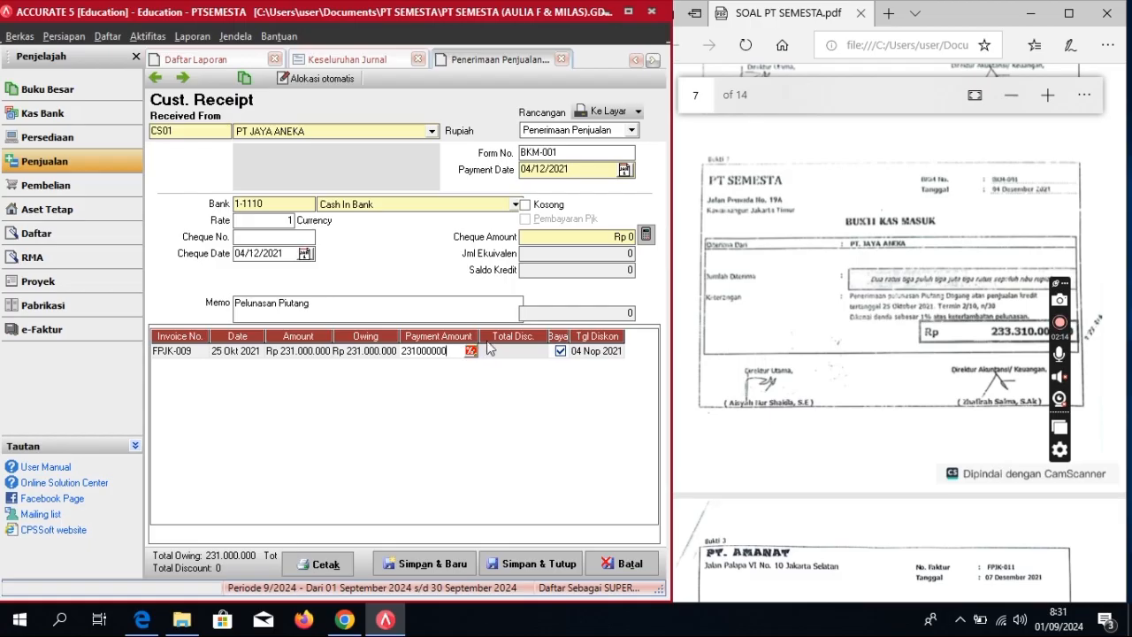
click(471, 352)
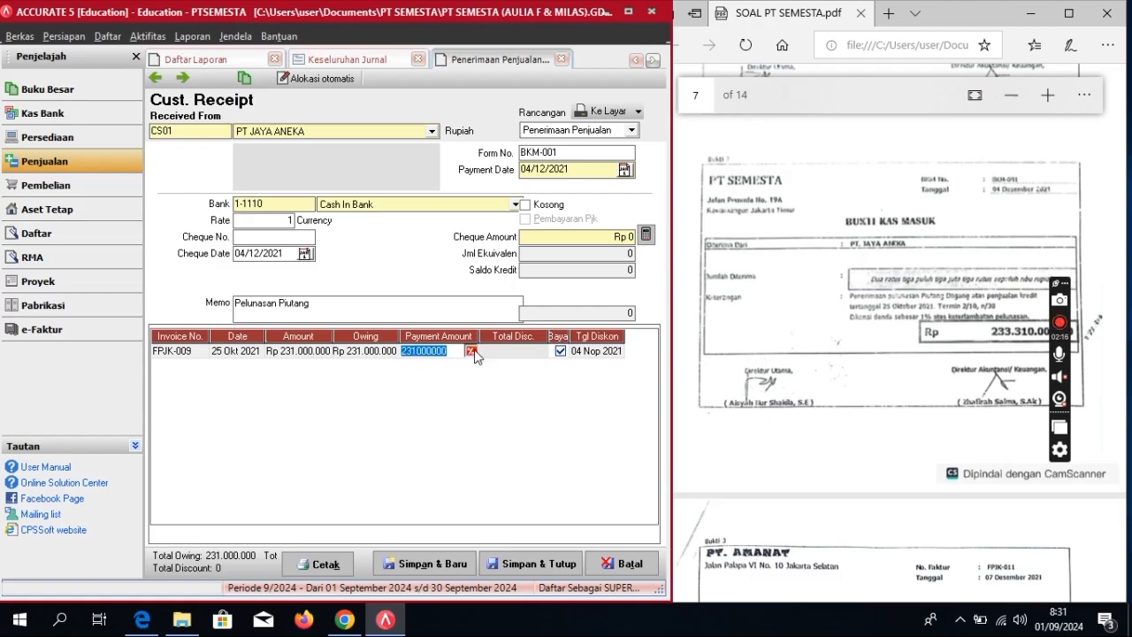
click(334, 307)
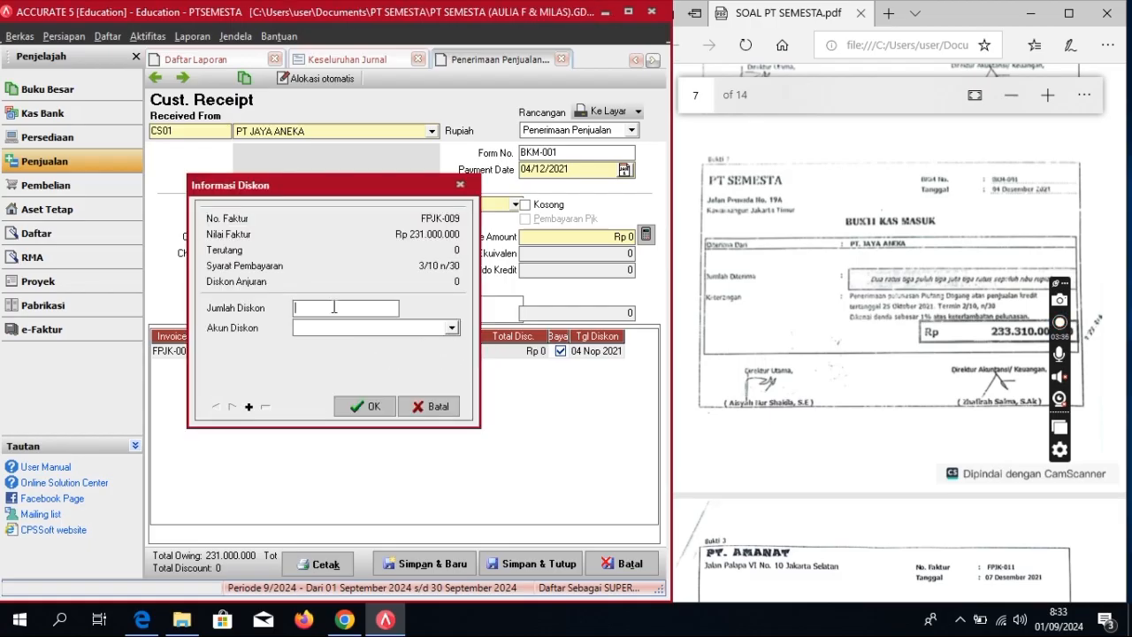
text(2310000)
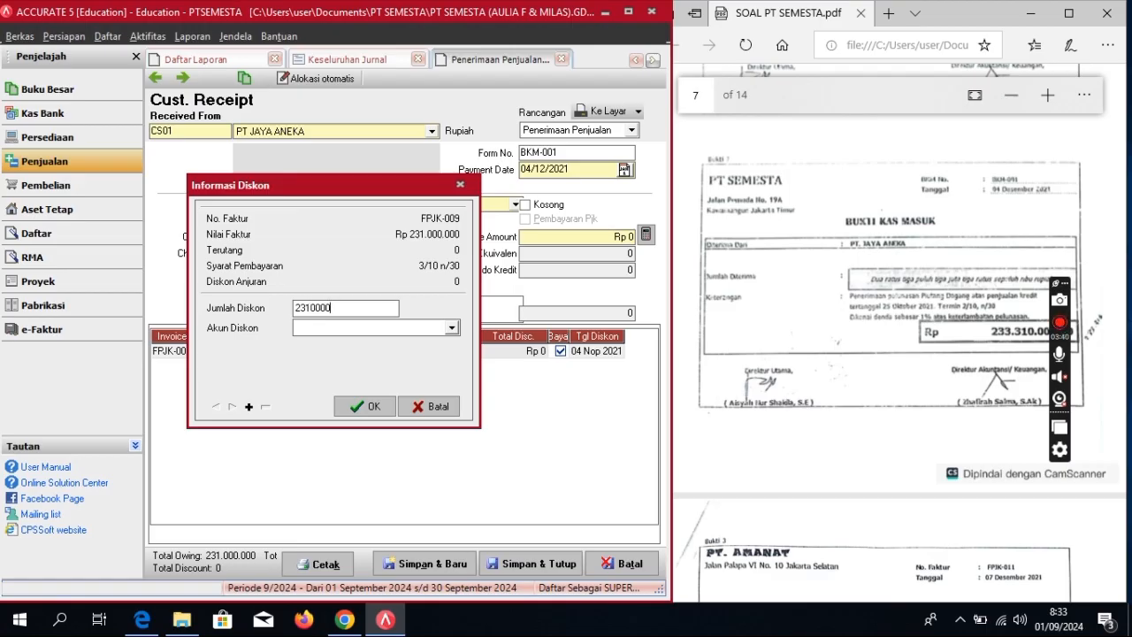
click(449, 328)
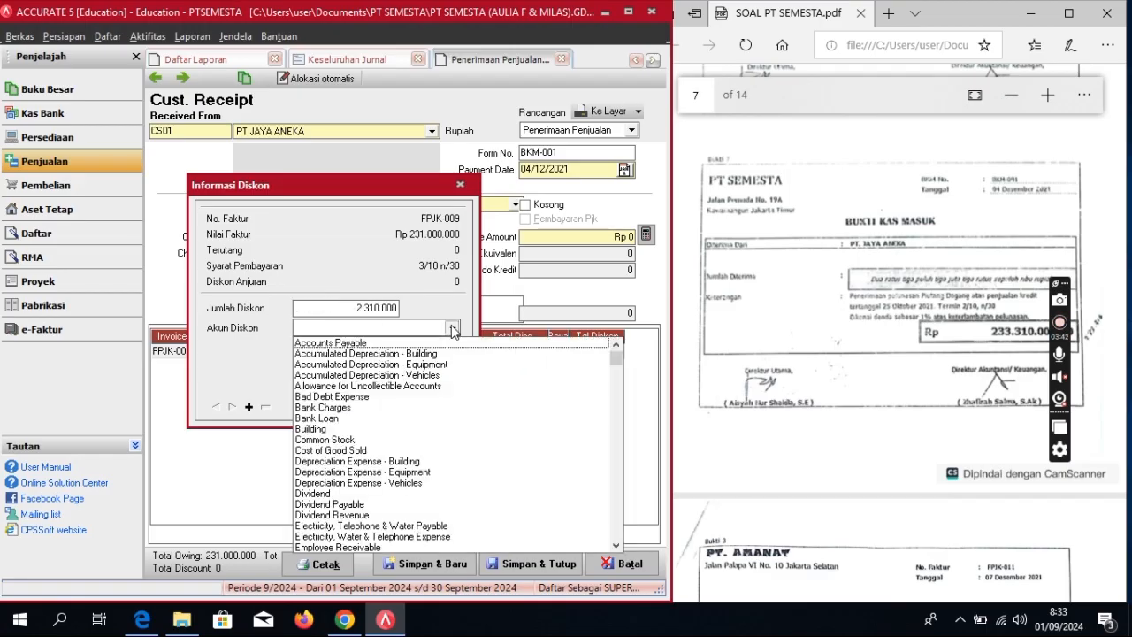
click(423, 332)
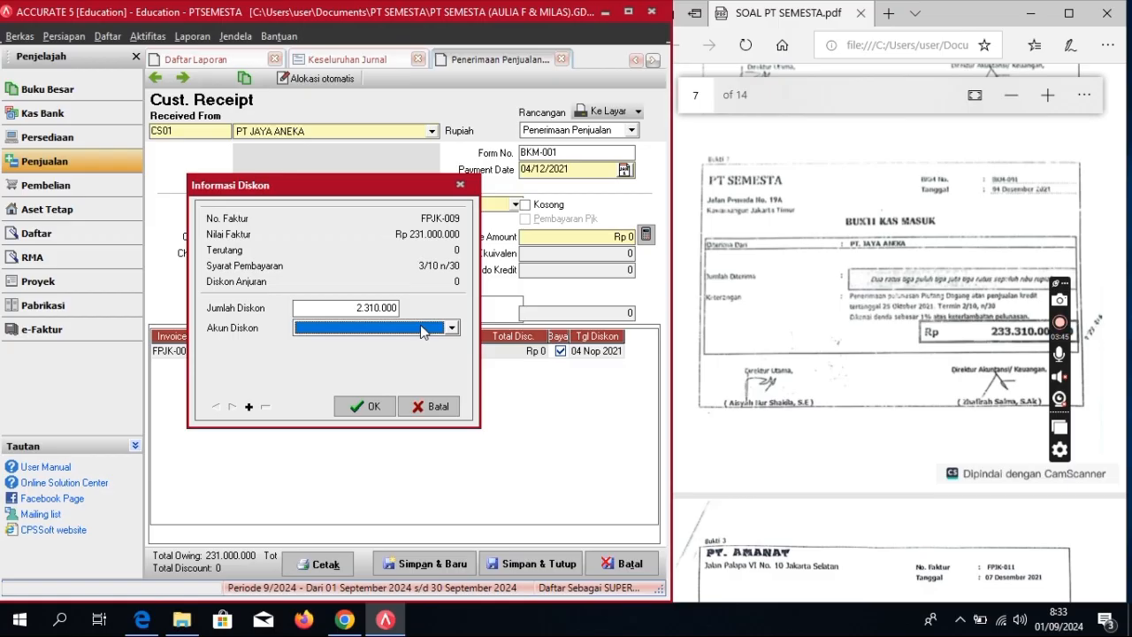
click(422, 331)
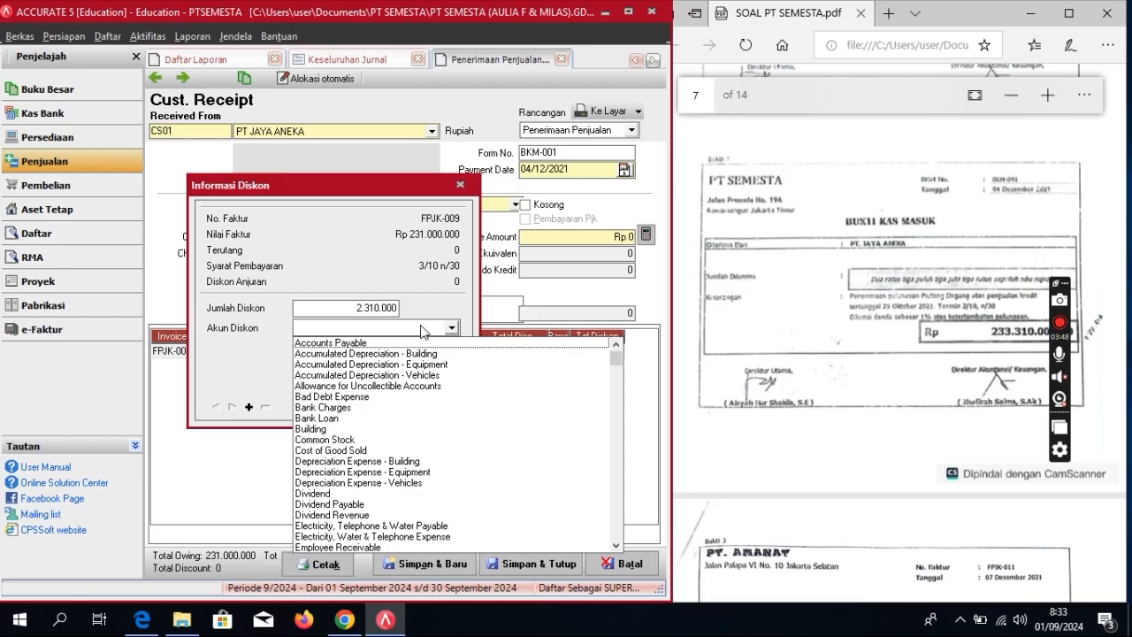
text(La)
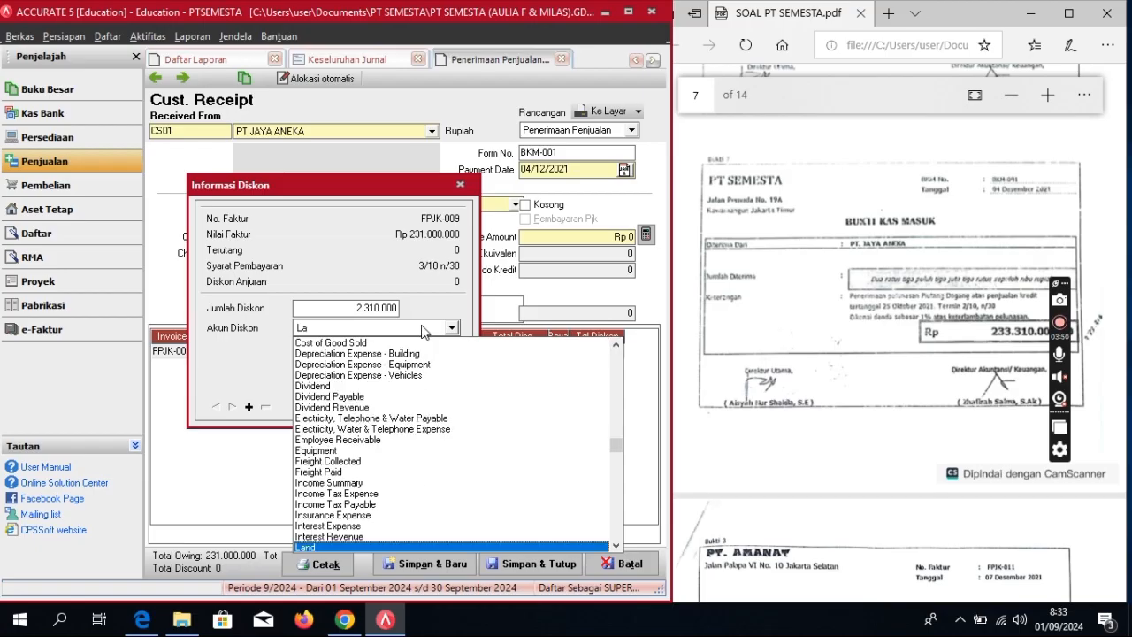
text(te)
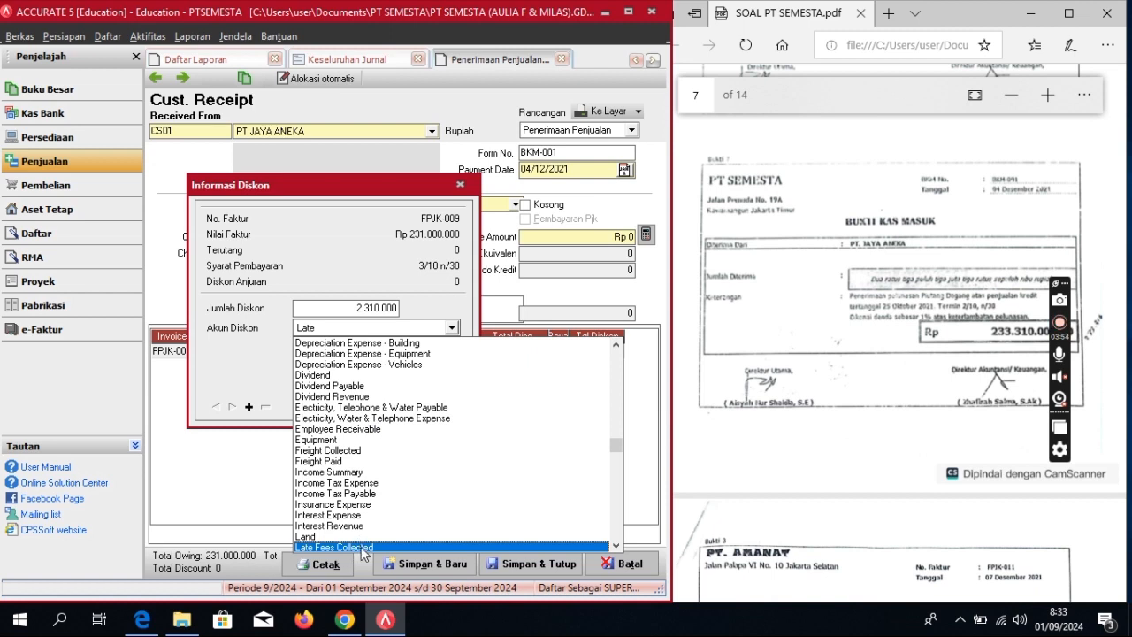
click(360, 547)
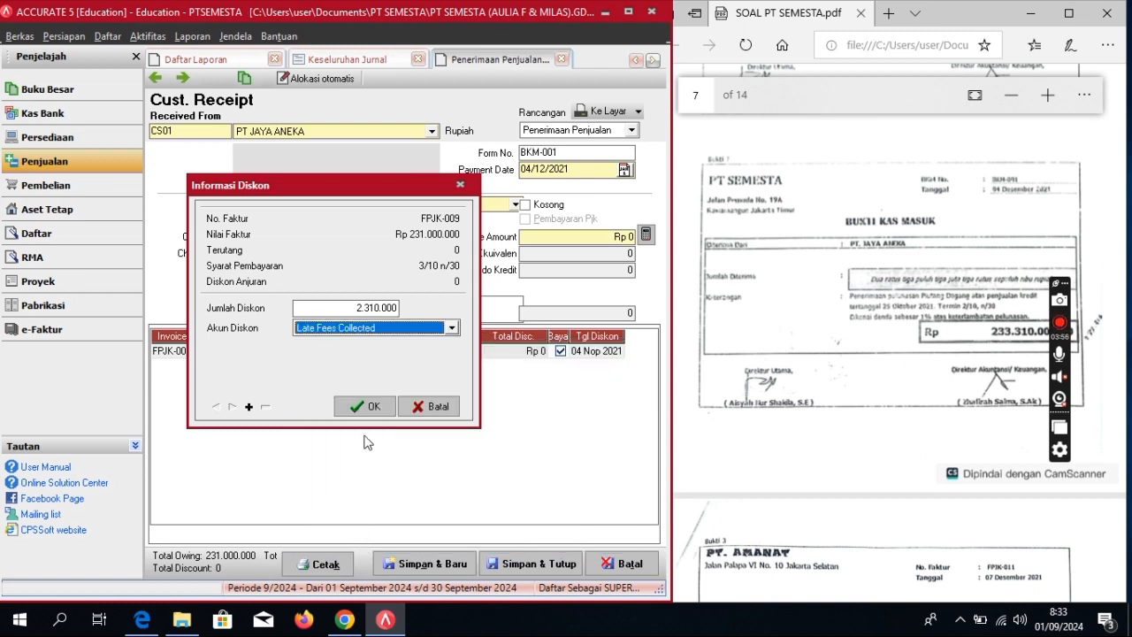
click(369, 407)
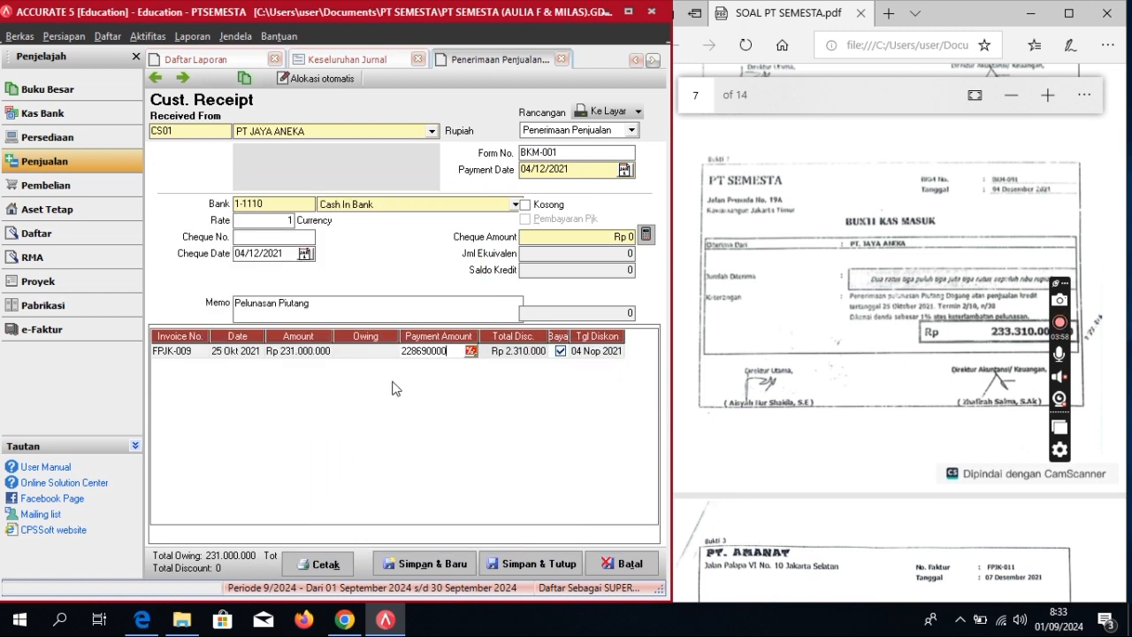
Step: Make the discount -2.310.000, update the cheque amount to 233.310.000, and save
click(646, 234)
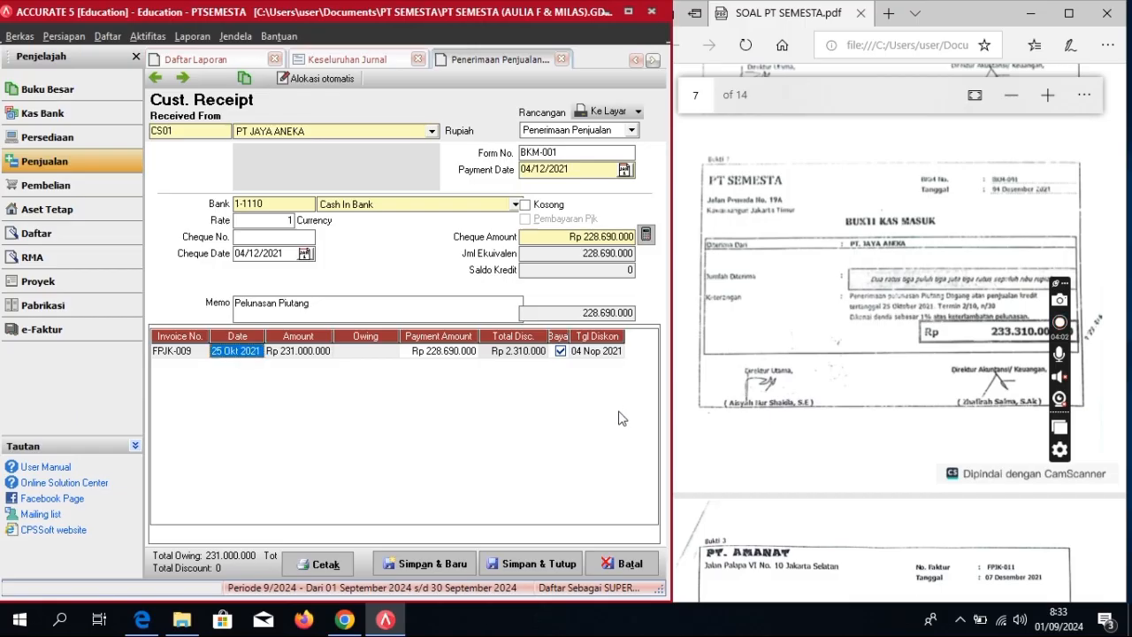
click(506, 354)
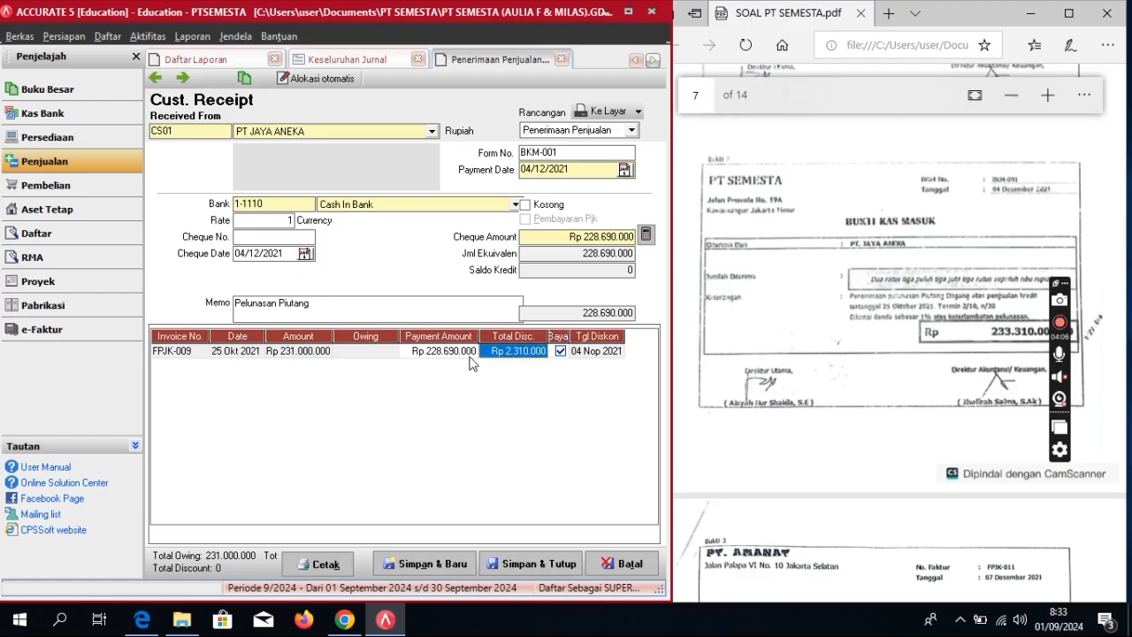
click(469, 356)
click(467, 354)
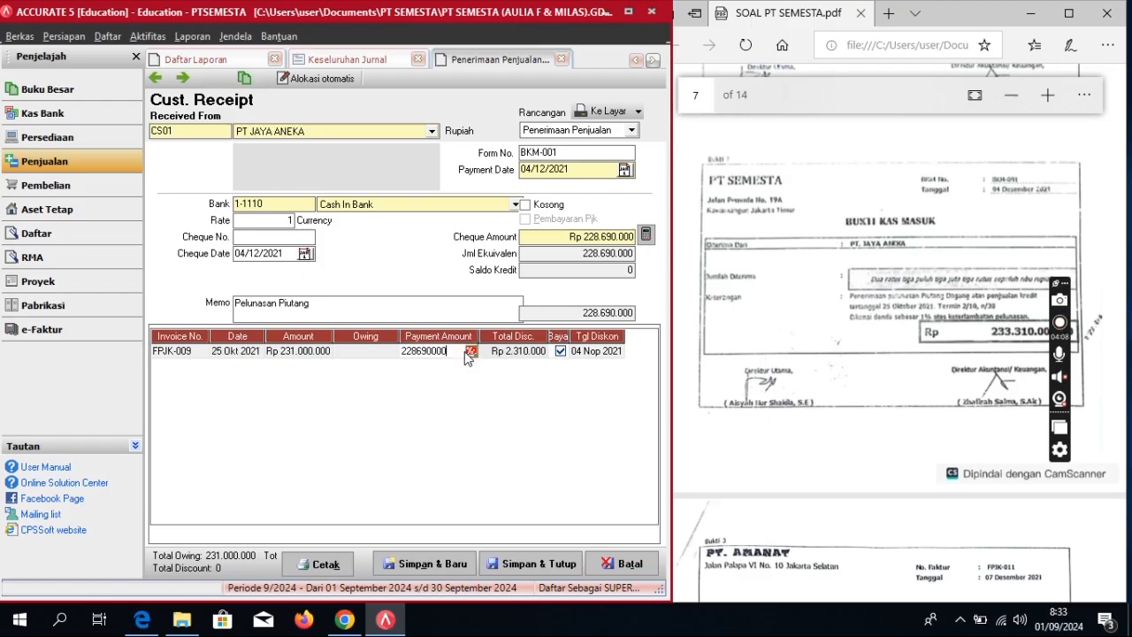
click(469, 350)
key(Home)
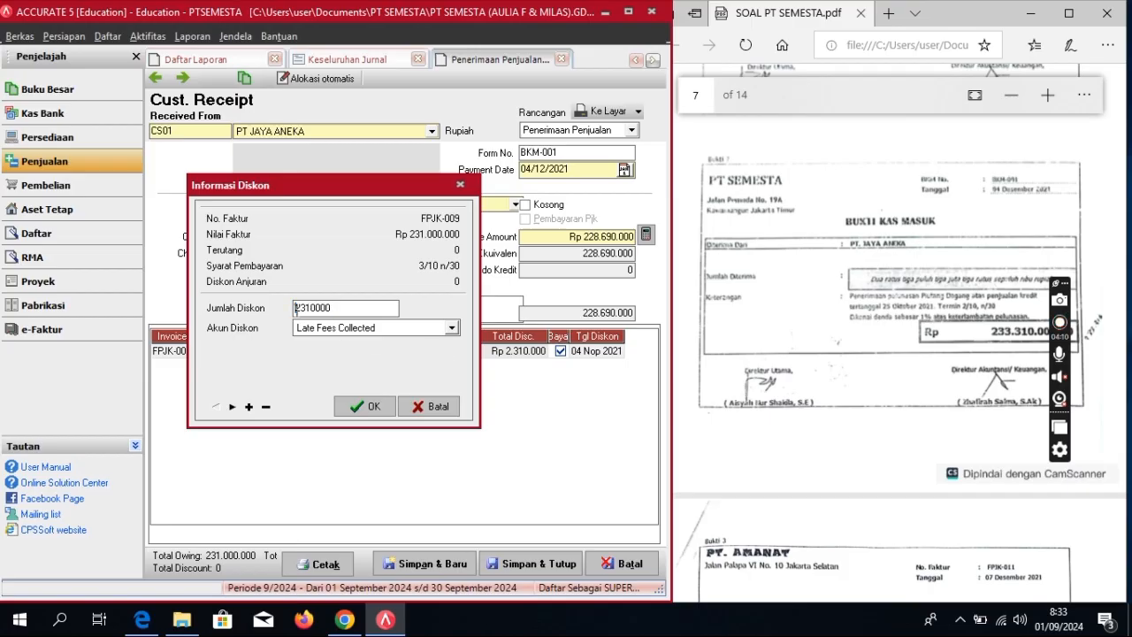
text(-)
key(Tab)
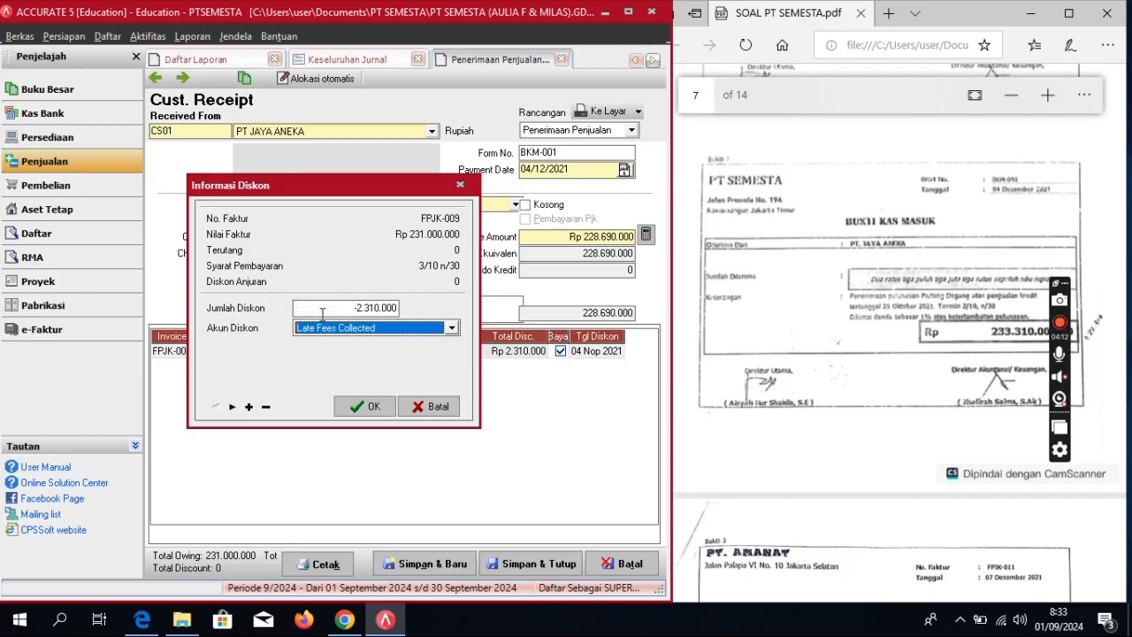
click(367, 406)
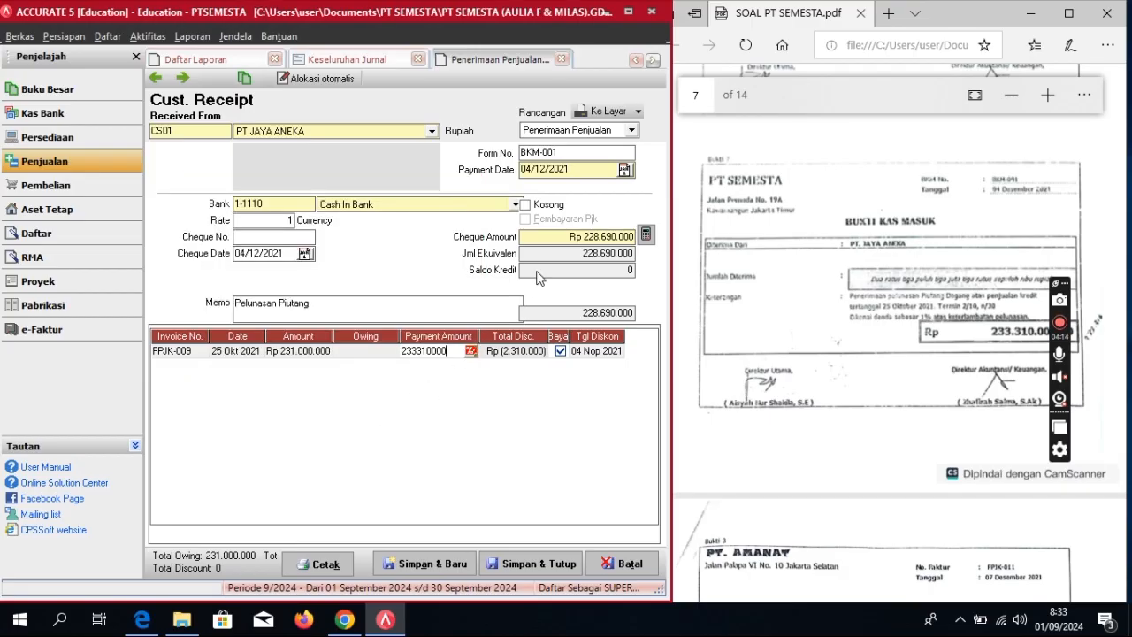
click(644, 237)
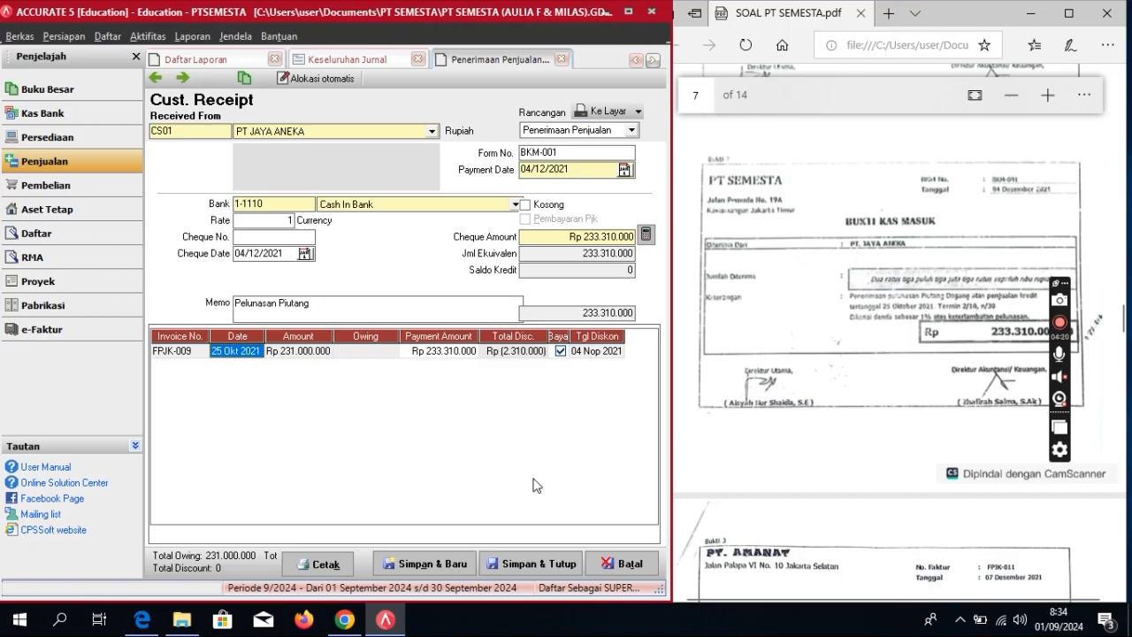
click(537, 566)
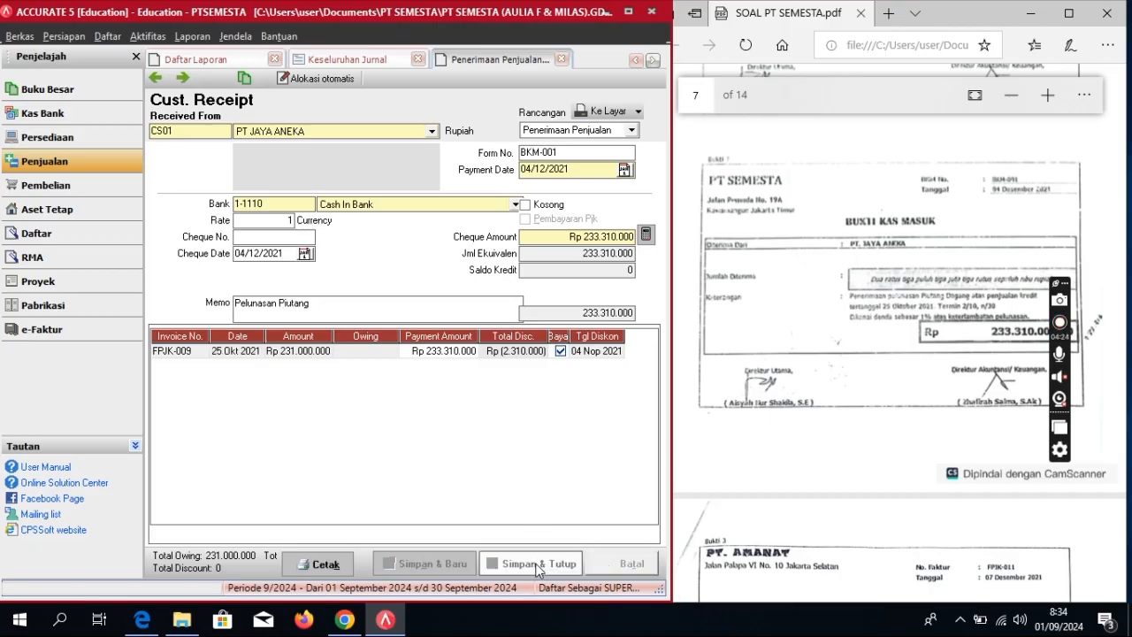
Step: Switch to Pembelian and start a new Faktur Pembelian purchase invoice
scroll(772, 375, down, 5)
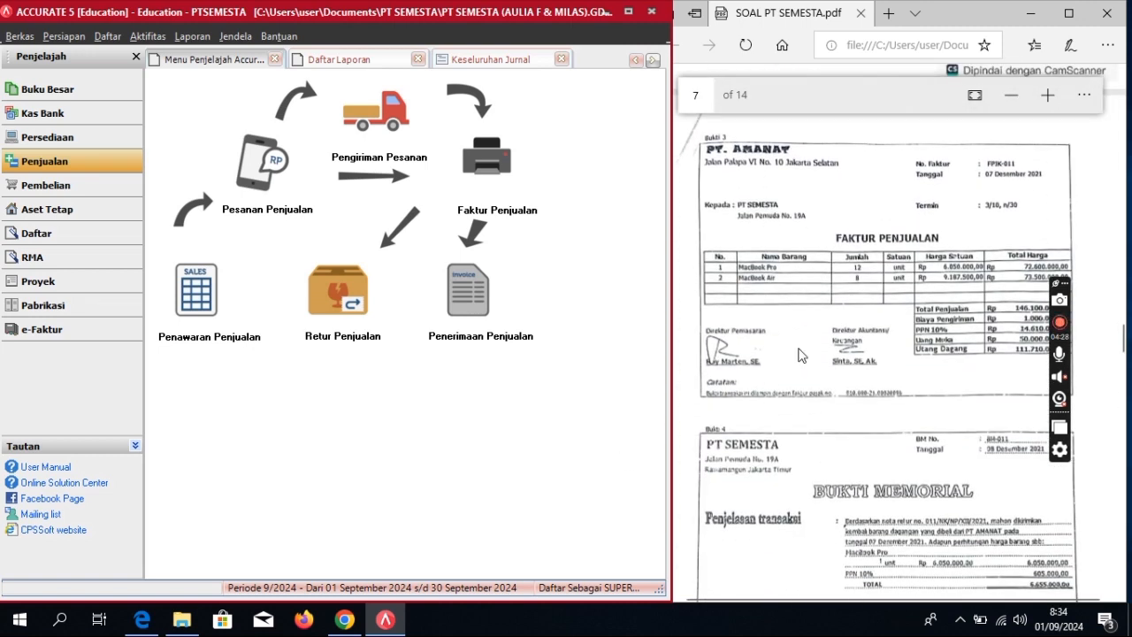
mouse_move(1062, 334)
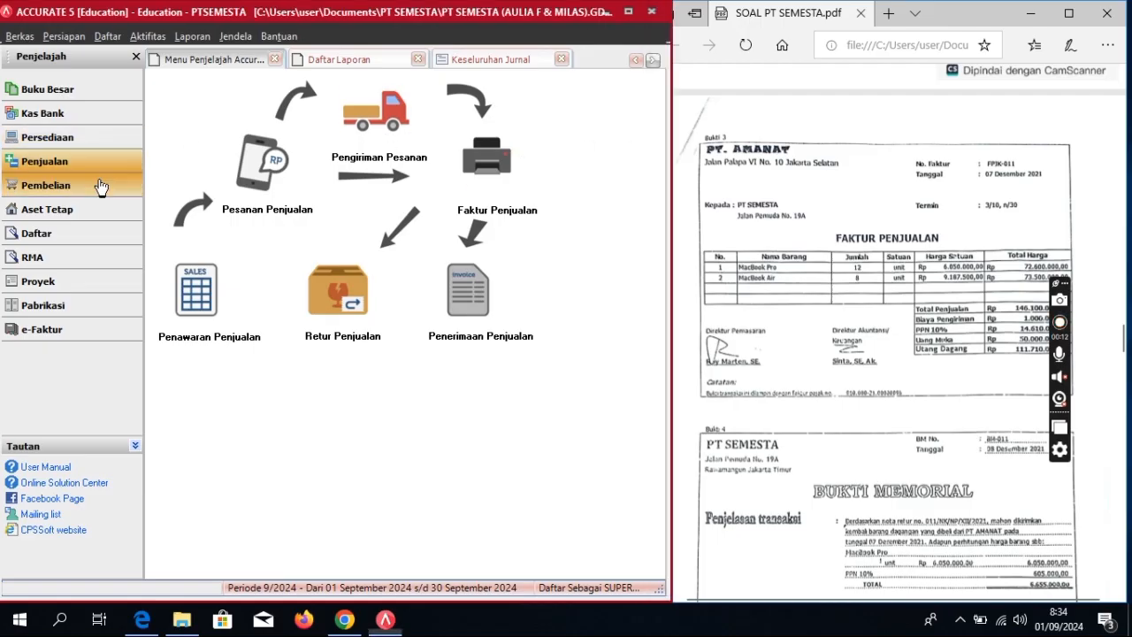
click(102, 186)
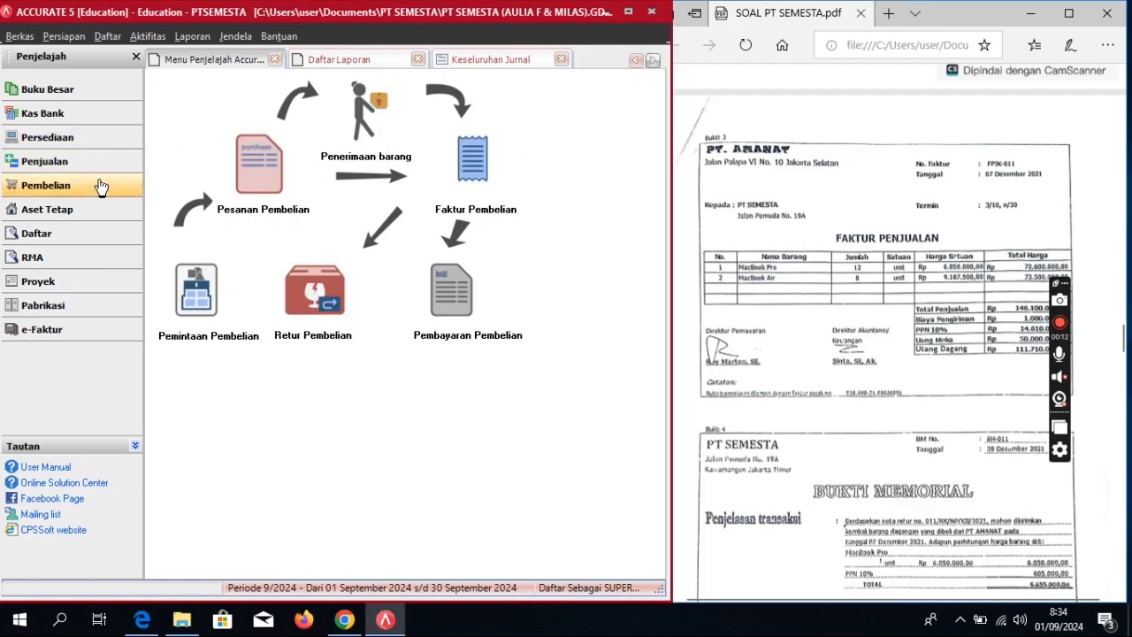
click(478, 176)
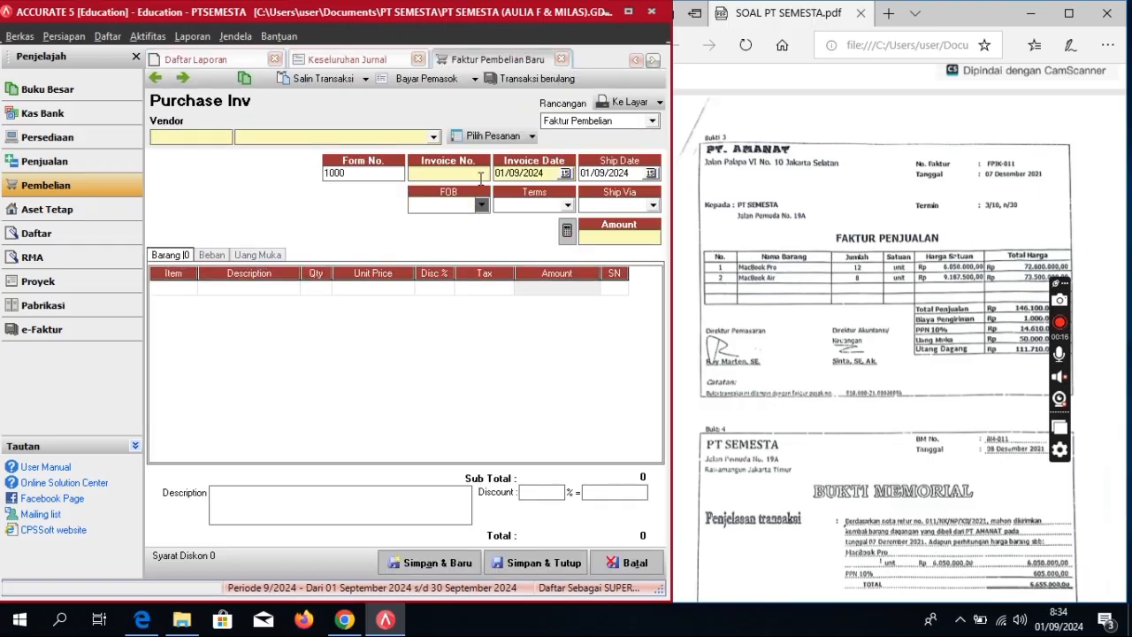
Step: Fill the purchase invoice header: vendor PT AMANAT, invoice FPJK-001, invoice and ship dates 07/12/2021
click(435, 137)
click(298, 171)
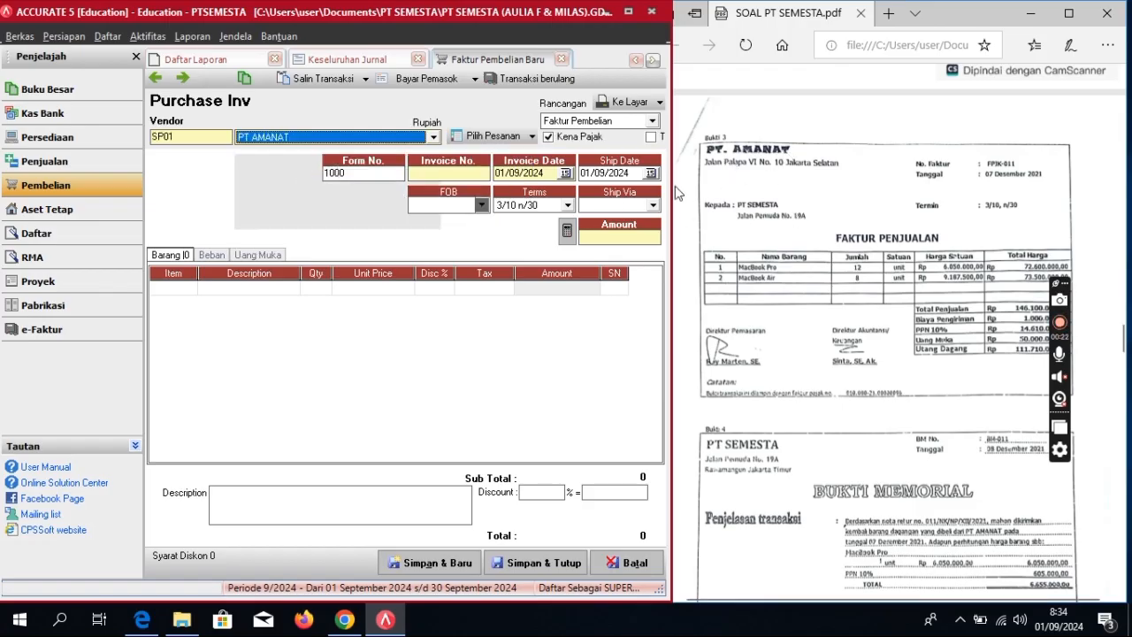
click(455, 173)
text(F)
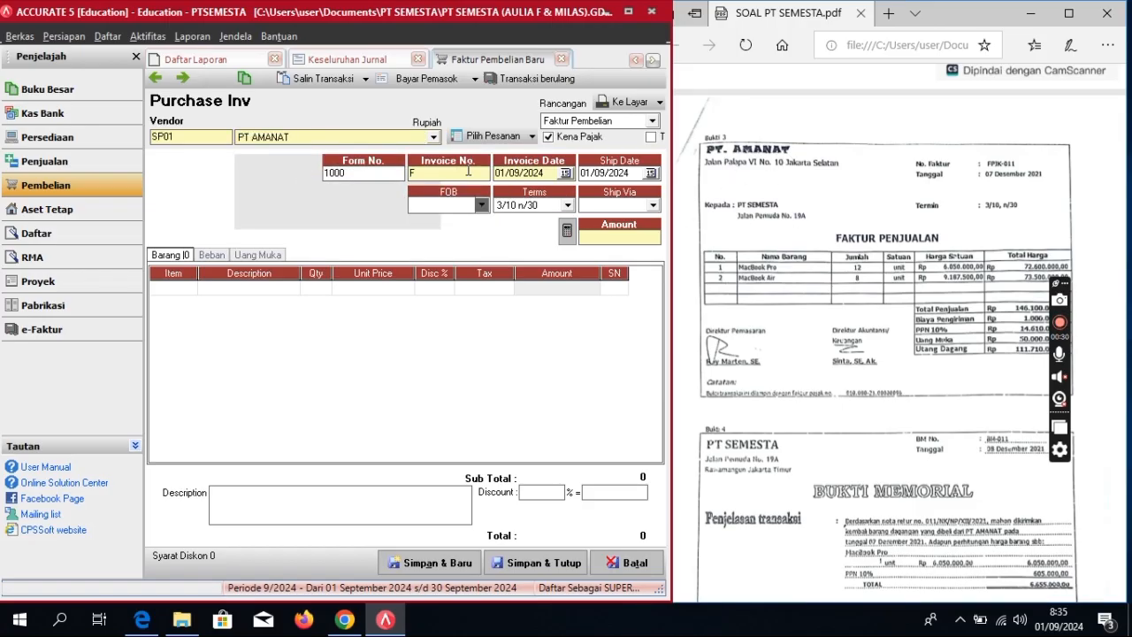
text(PJK-001)
key(Tab)
text(07/12/202)
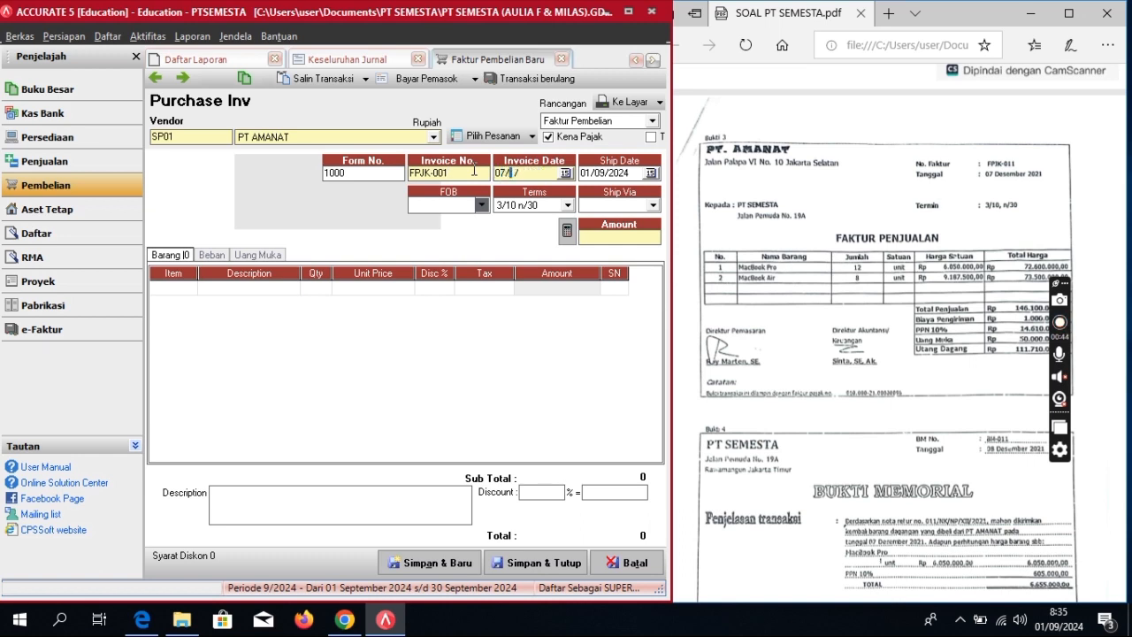
text(1)
key(Tab)
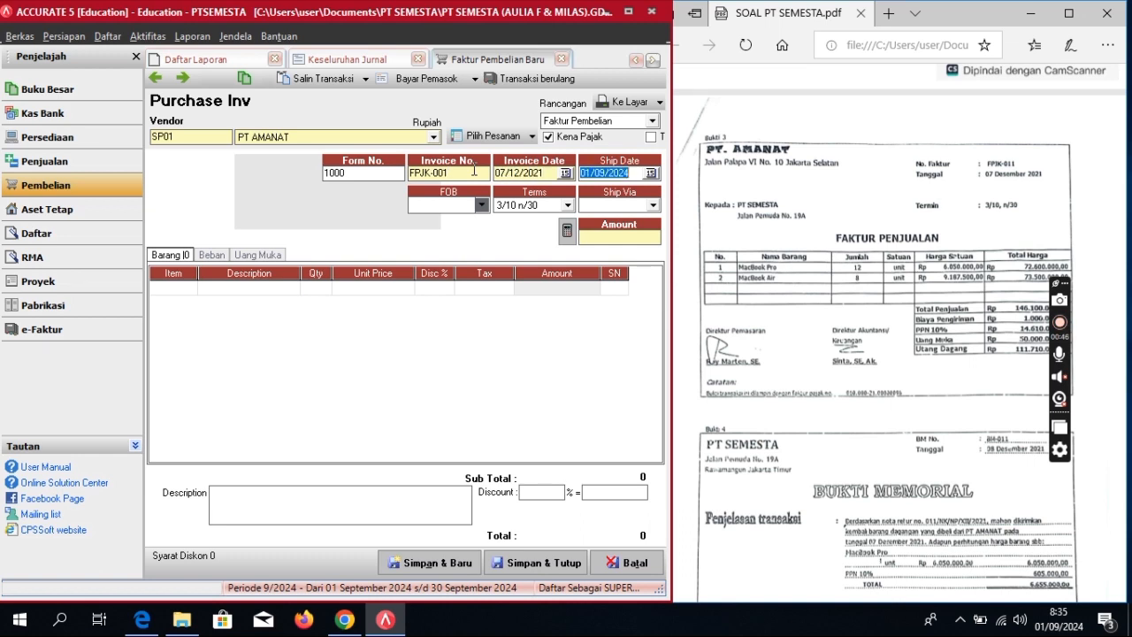
text(07/12/2021)
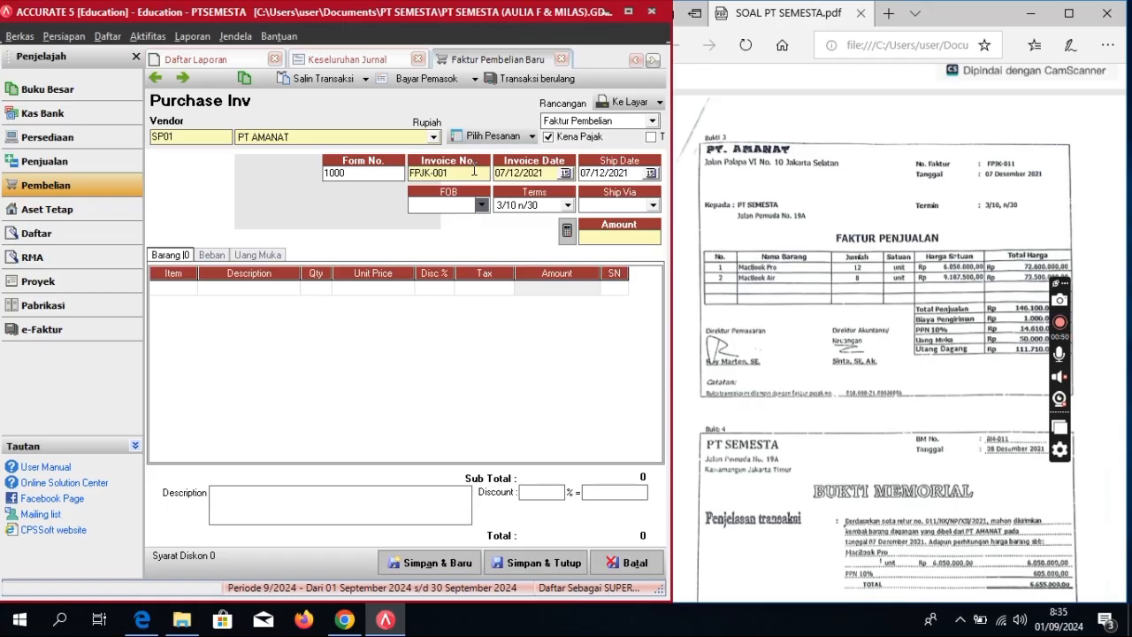
key(Tab)
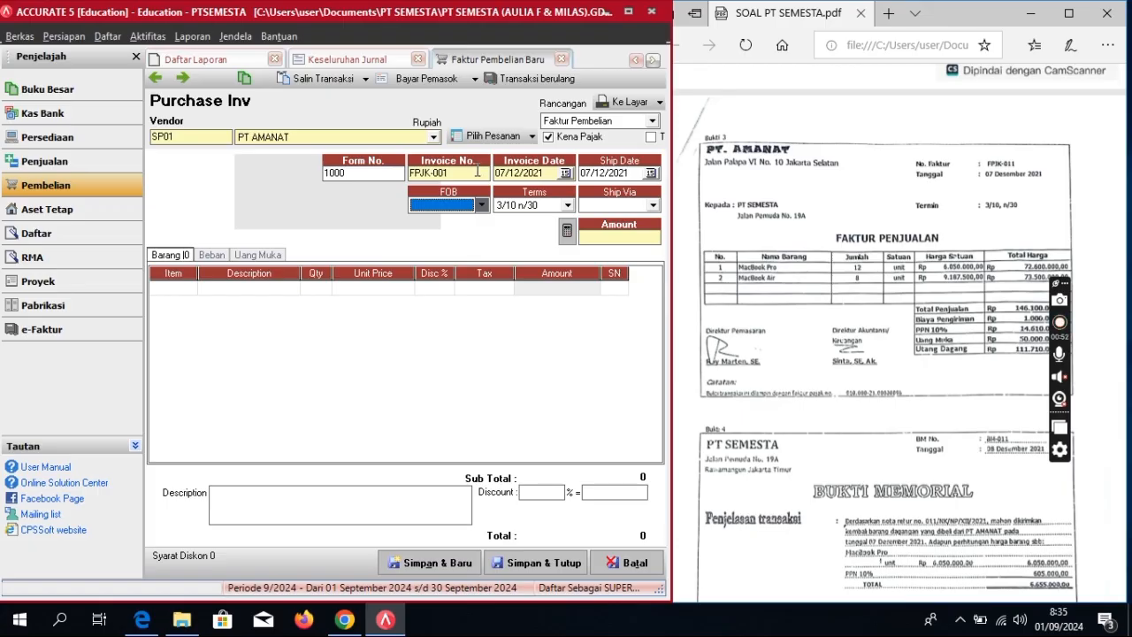
click(191, 288)
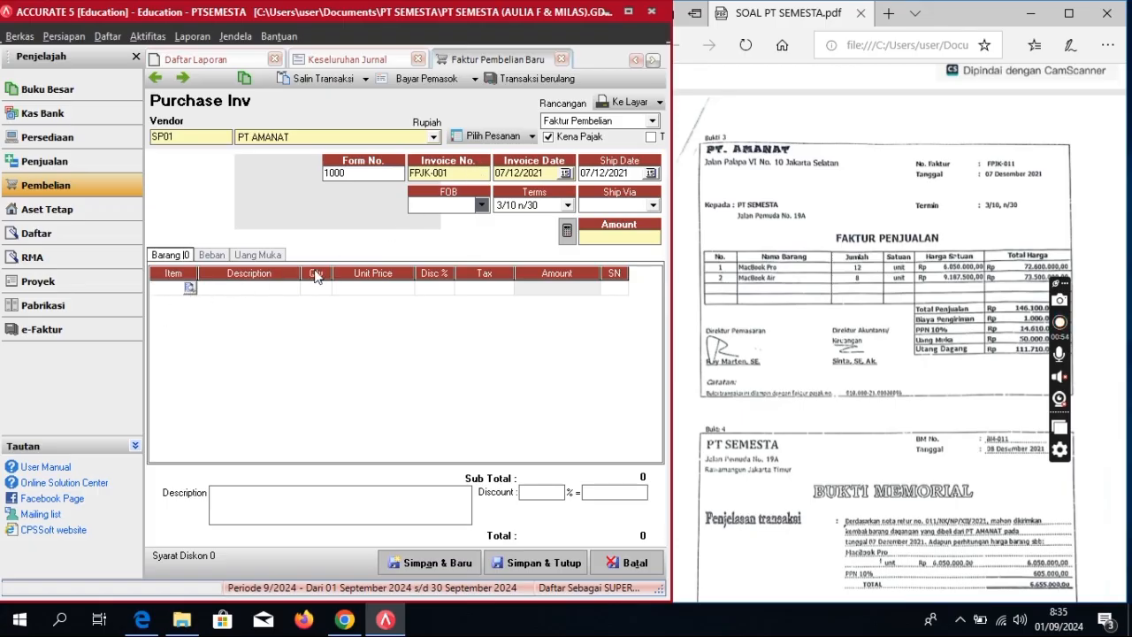
click(190, 289)
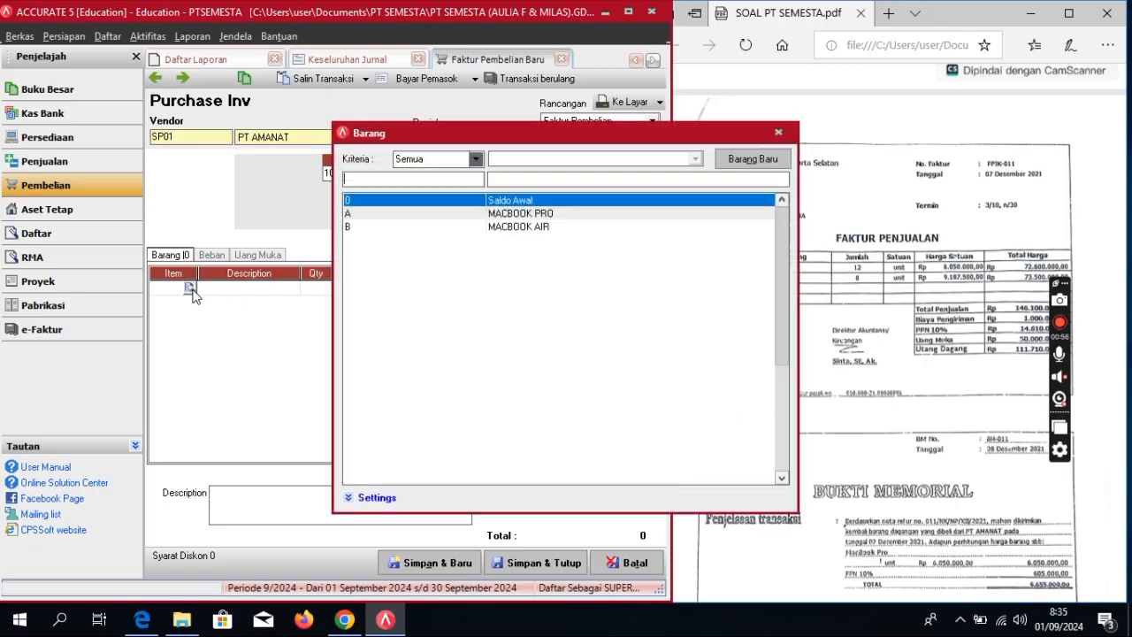
Step: Add MACBOOK PRO as the first line: quantity 12 at 6.050.000
double_click(544, 215)
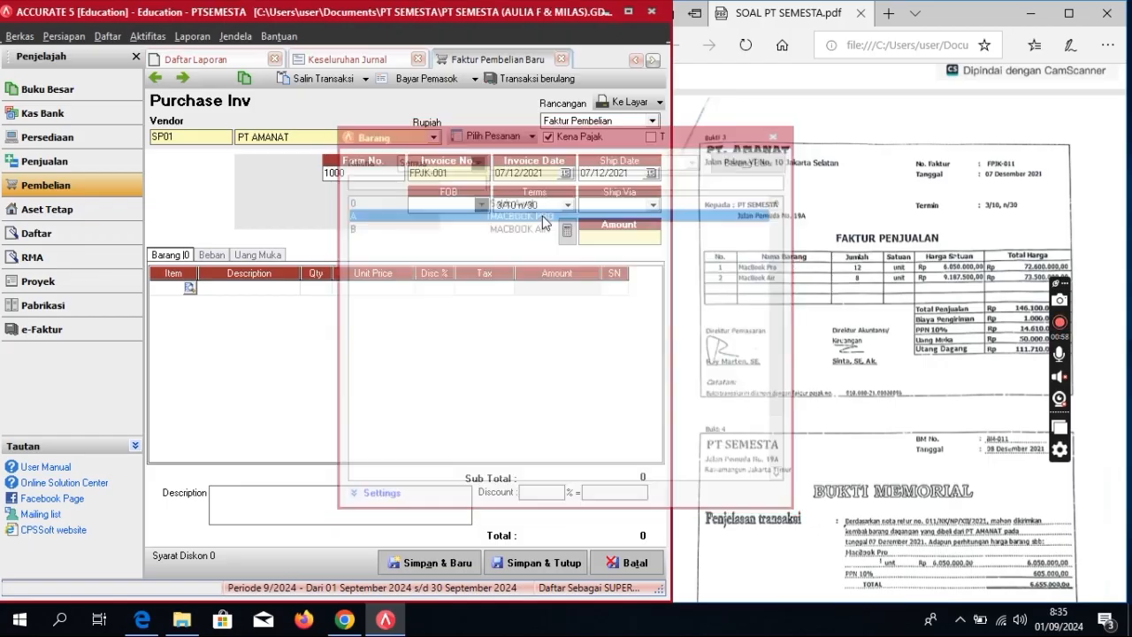
click(328, 294)
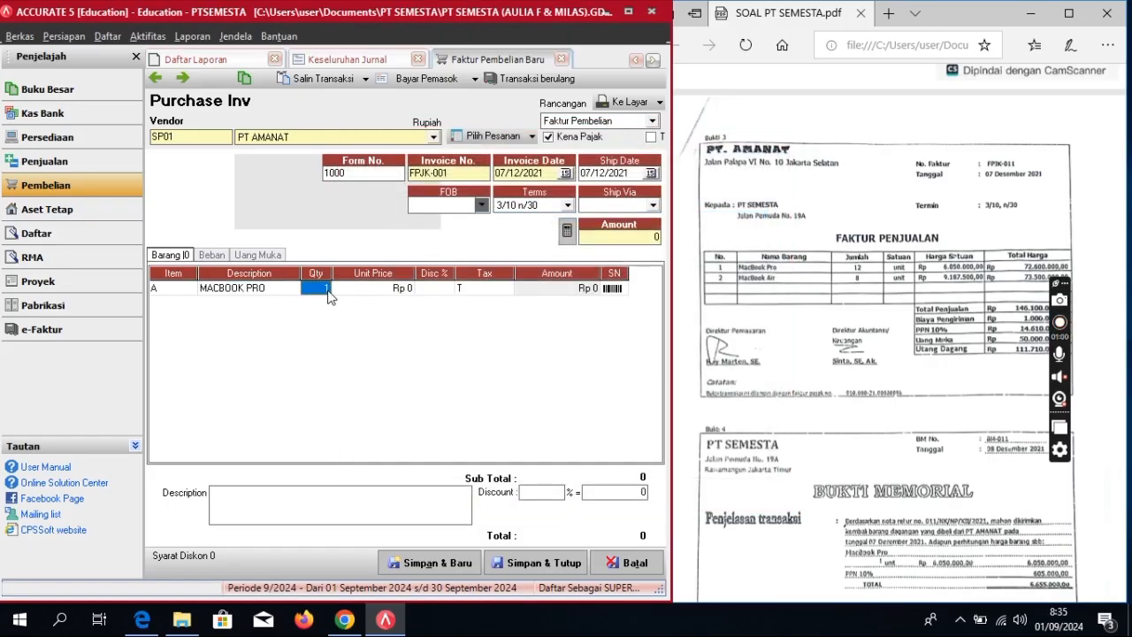
text(12)
key(Tab)
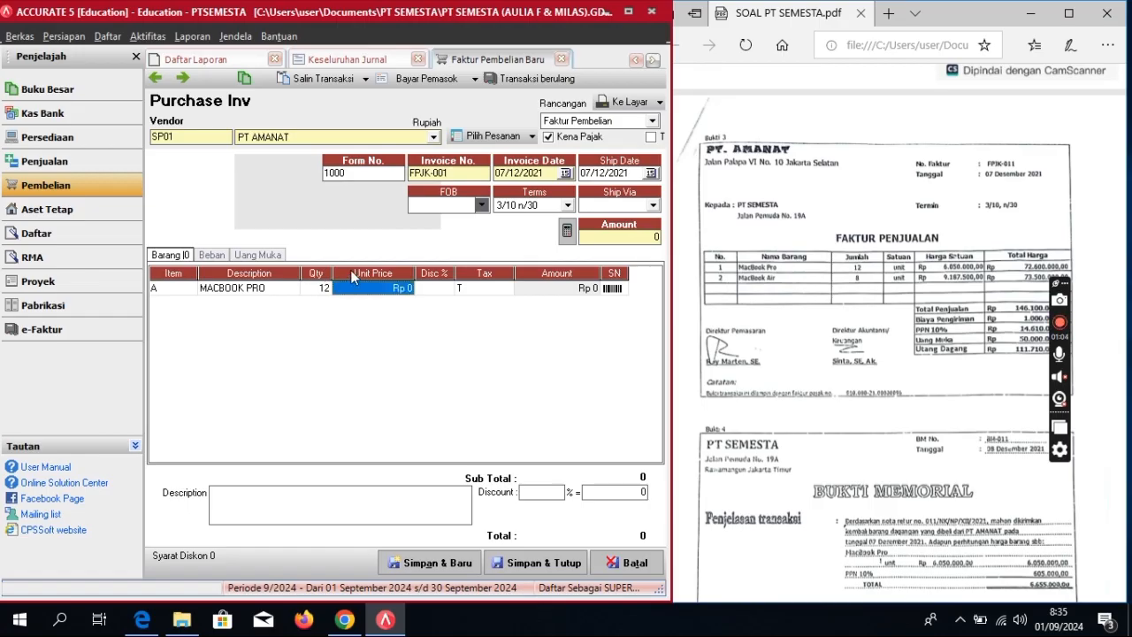
text(60)
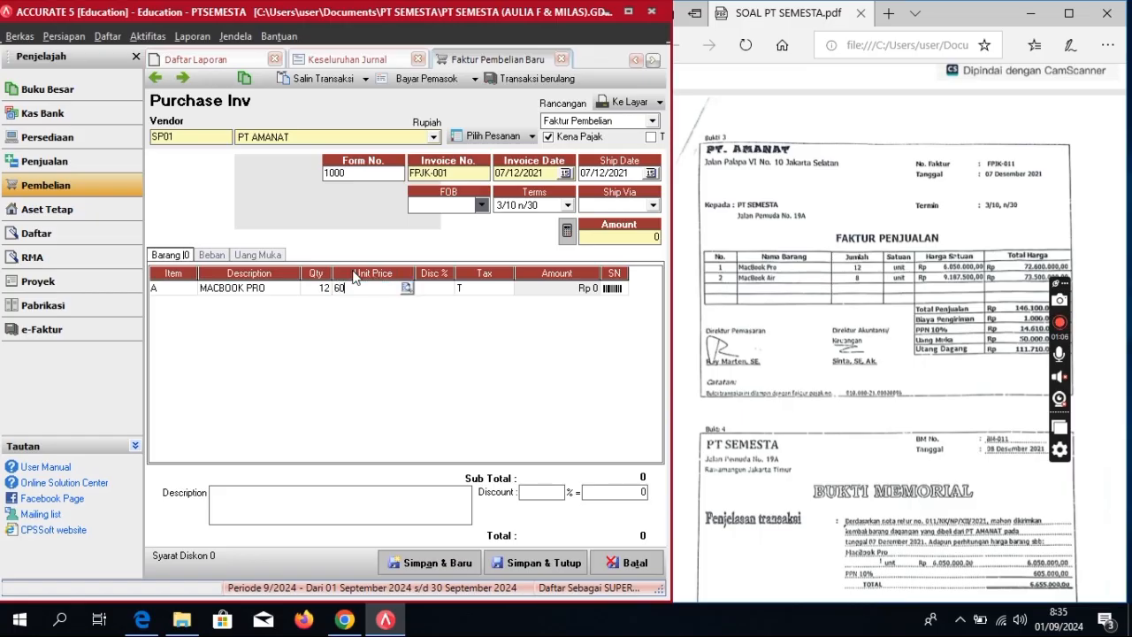
text(50000)
key(Return)
key(Return)
key(Return)
key(Return)
key(Return)
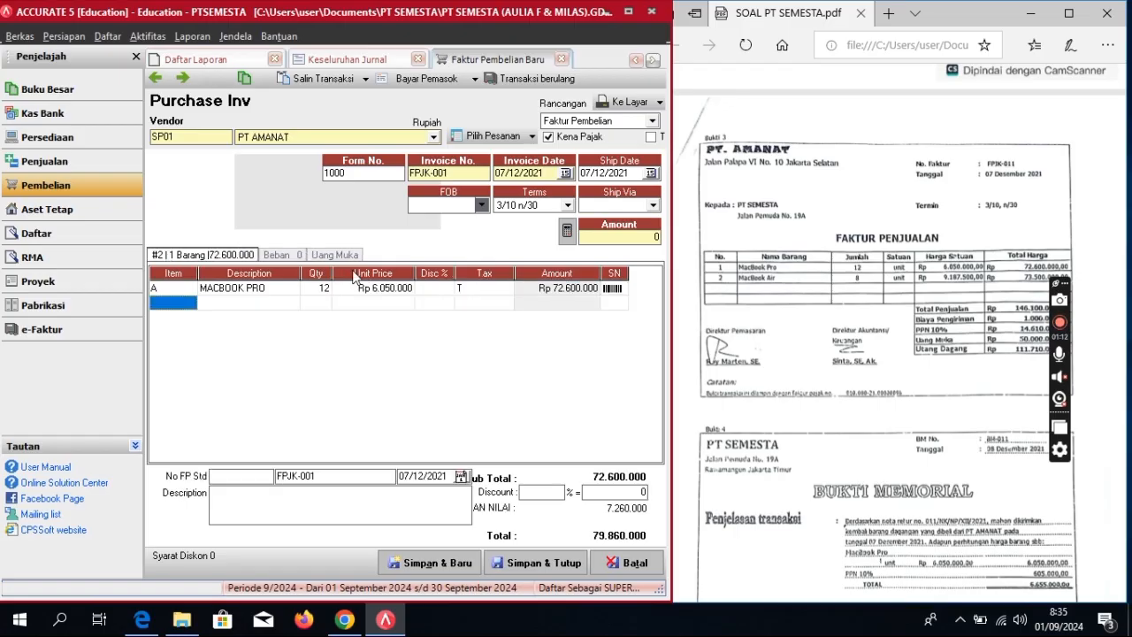
Step: Add MACBOOK AIR as the second line: quantity 8 at 9.187.500
click(188, 306)
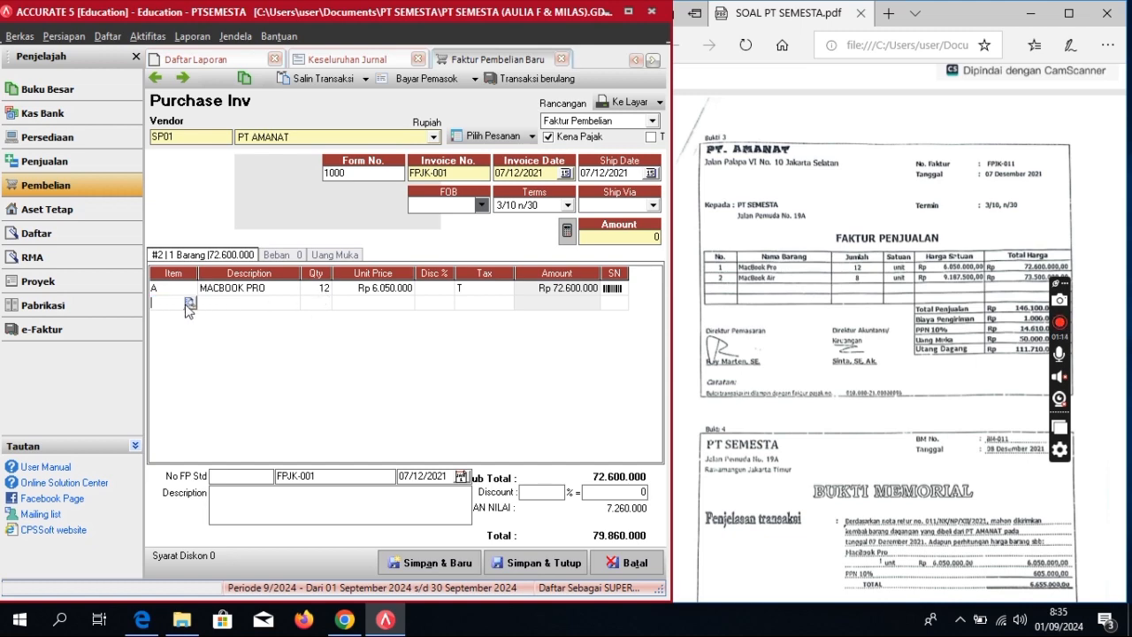
click(190, 303)
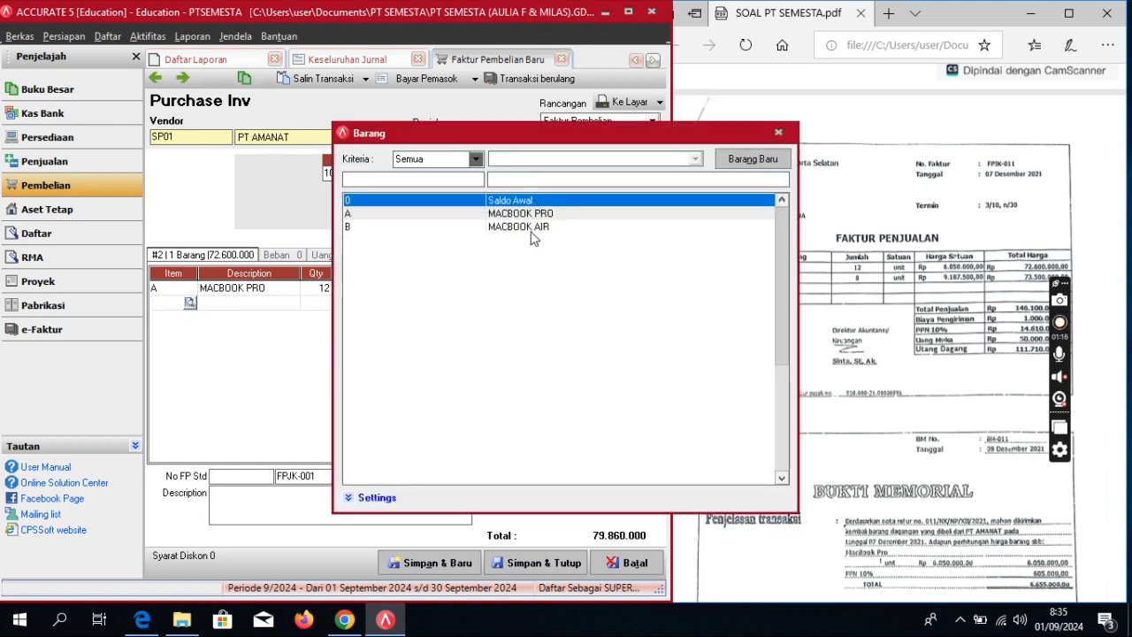
double_click(527, 227)
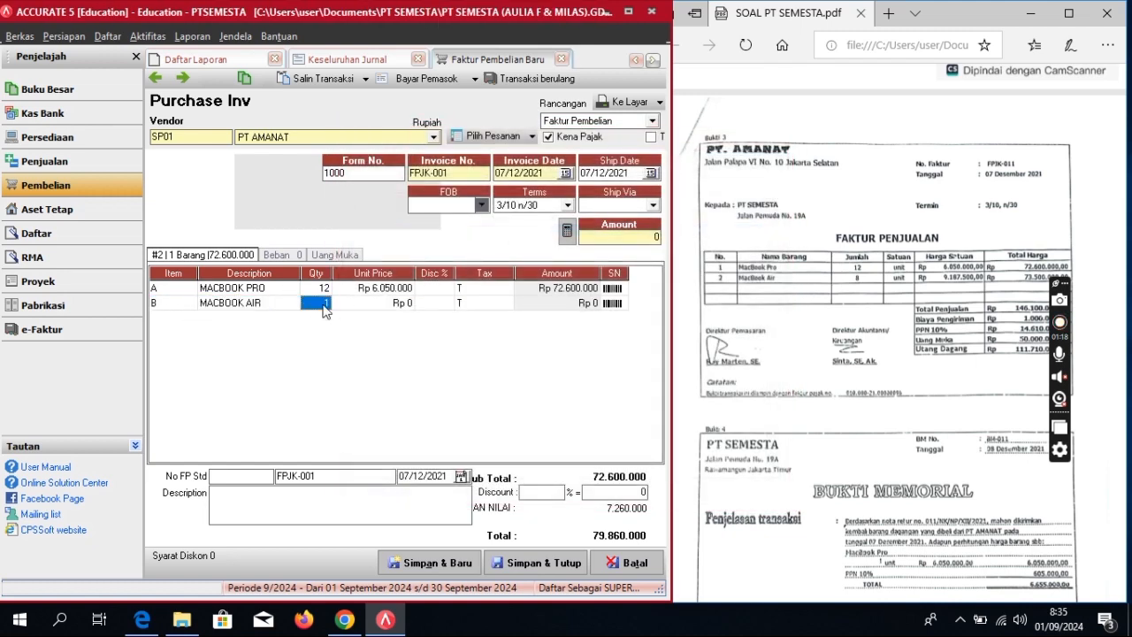
click(324, 303)
text(8)
key(Tab)
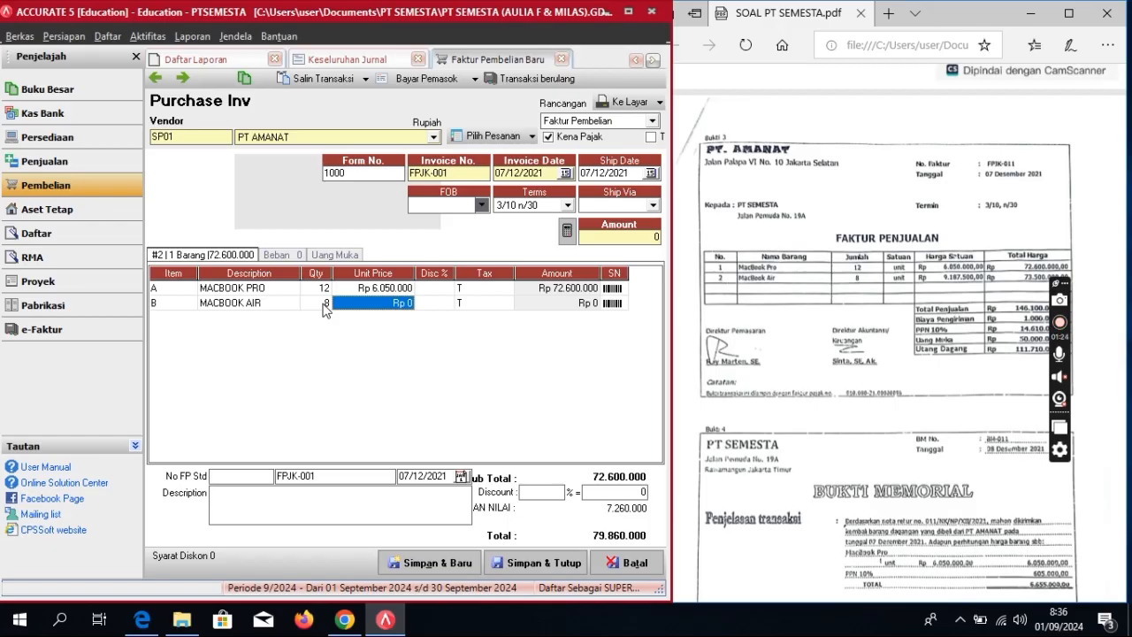
text(916)
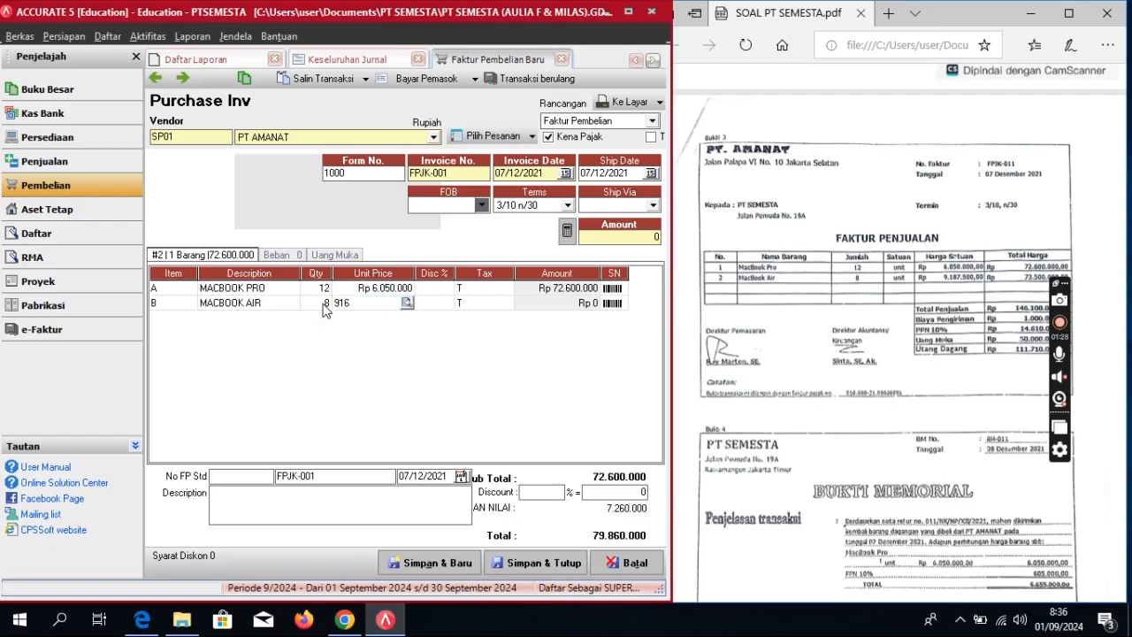
text(7500)
key(BackSpace)
key(BackSpace)
key(BackSpace)
key(BackSpace)
key(BackSpace)
text(87500)
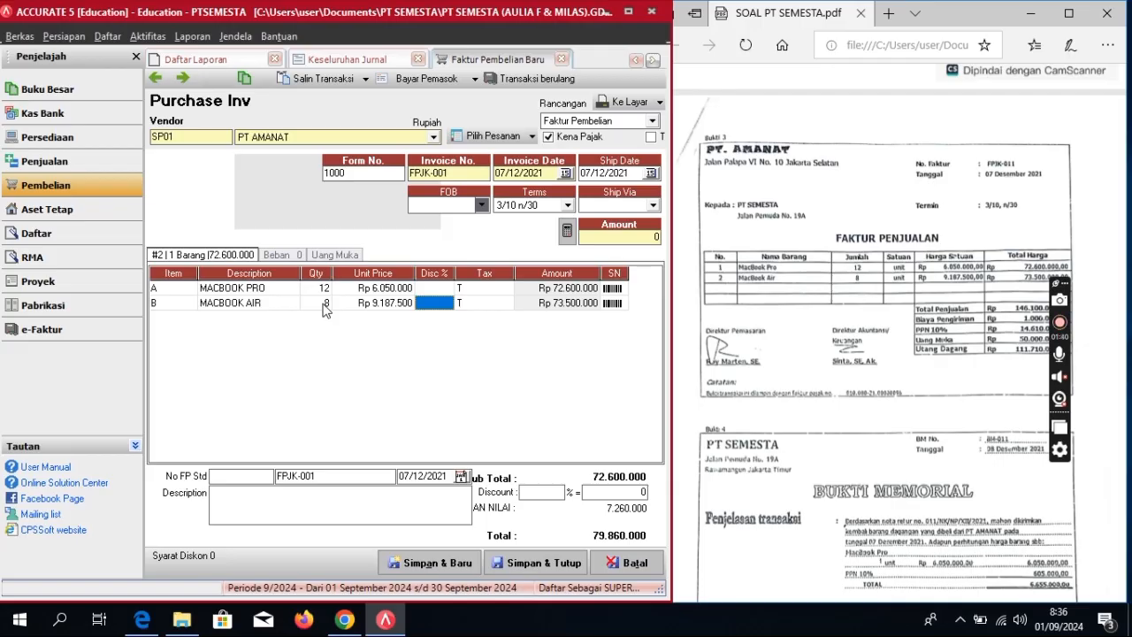
key(Tab)
key(Tab)
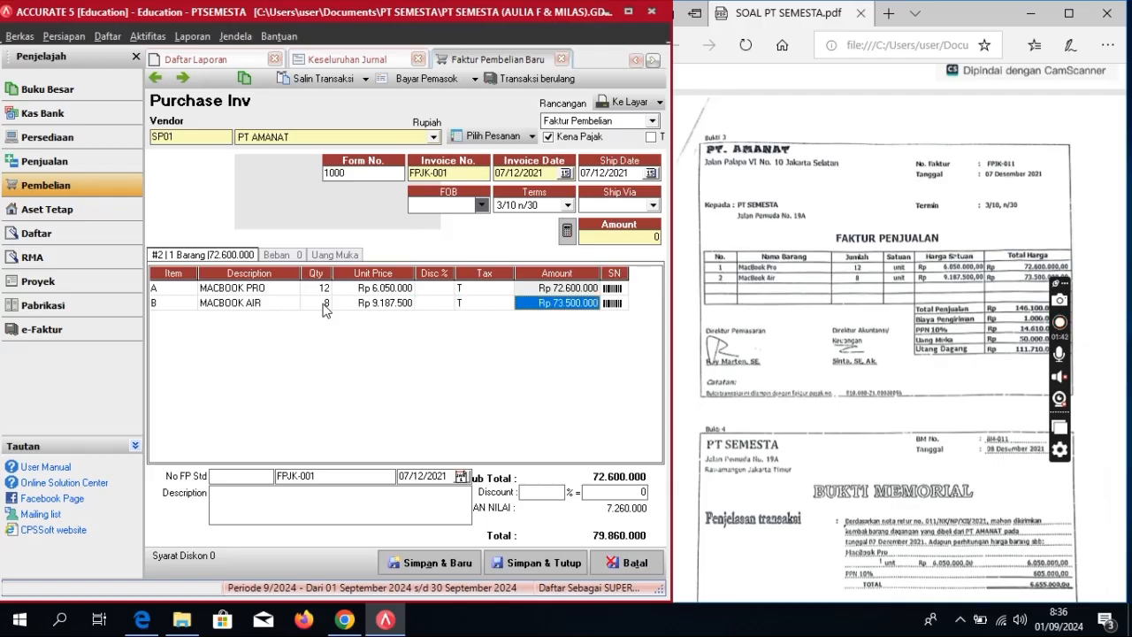
key(Tab)
key(Tab)
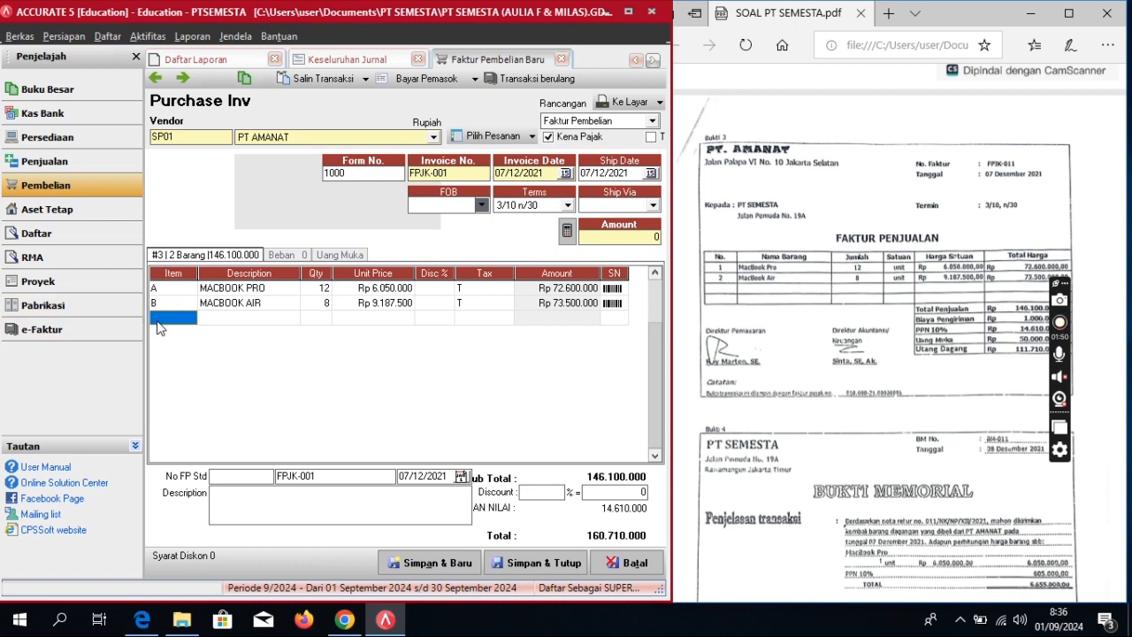
click(297, 254)
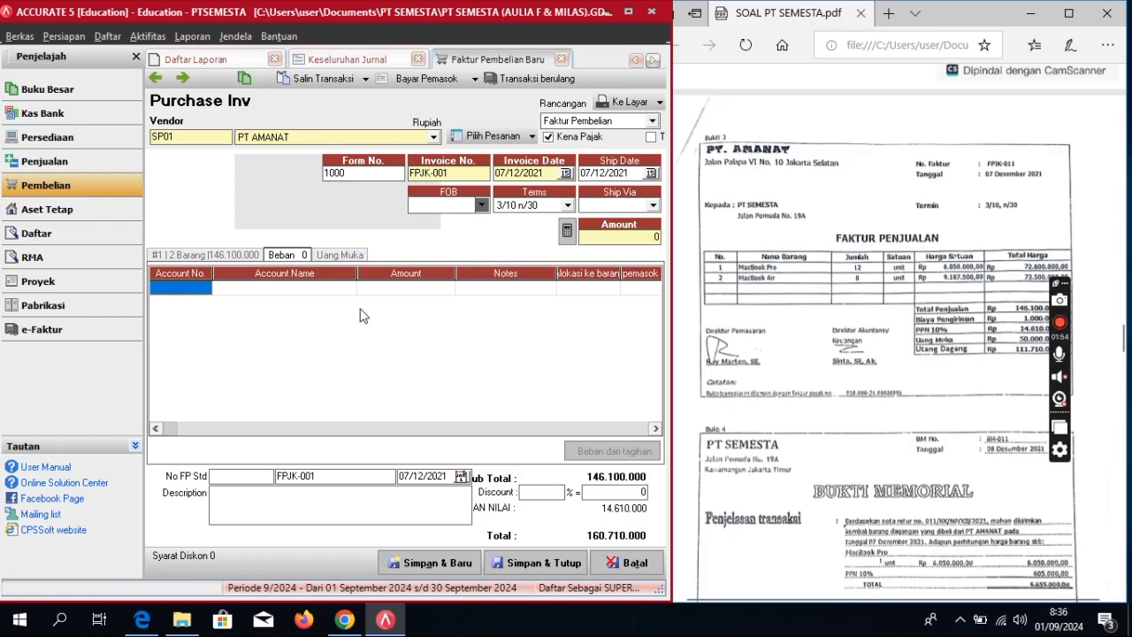
Step: Add a Freight Paid (5-1100) charge of 1.000.000 to the invoice
click(302, 289)
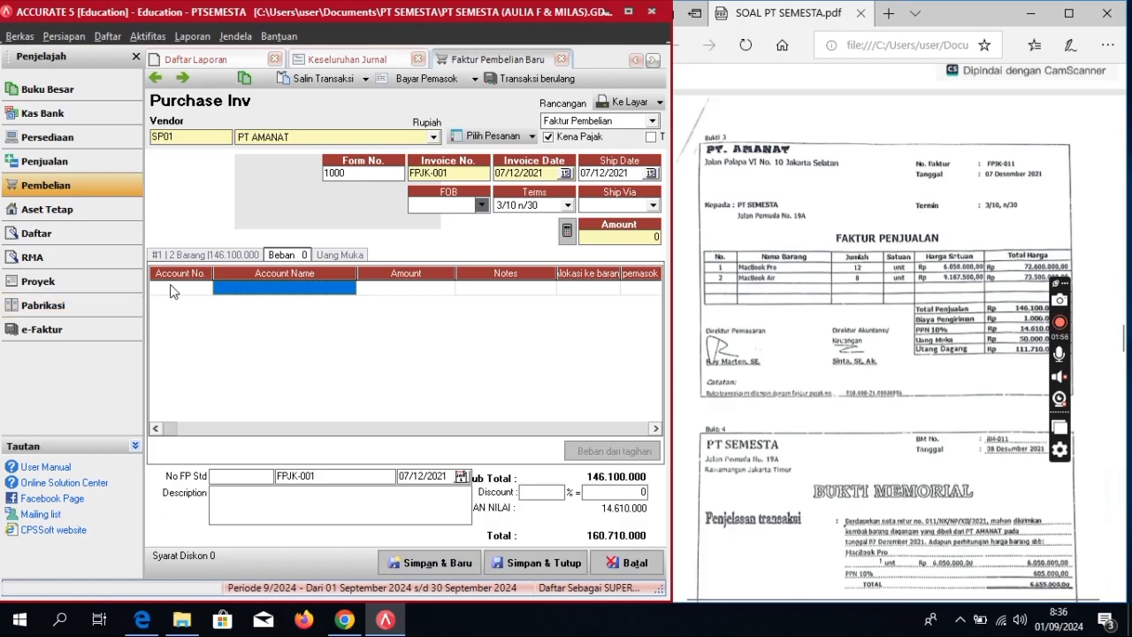
click(193, 290)
click(204, 295)
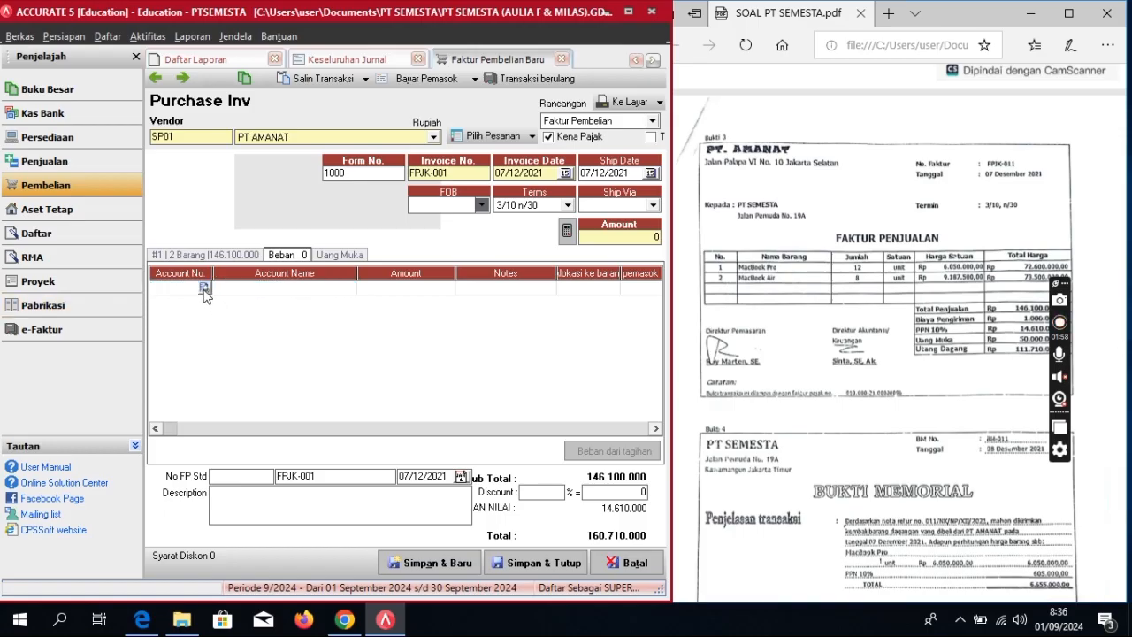
click(204, 292)
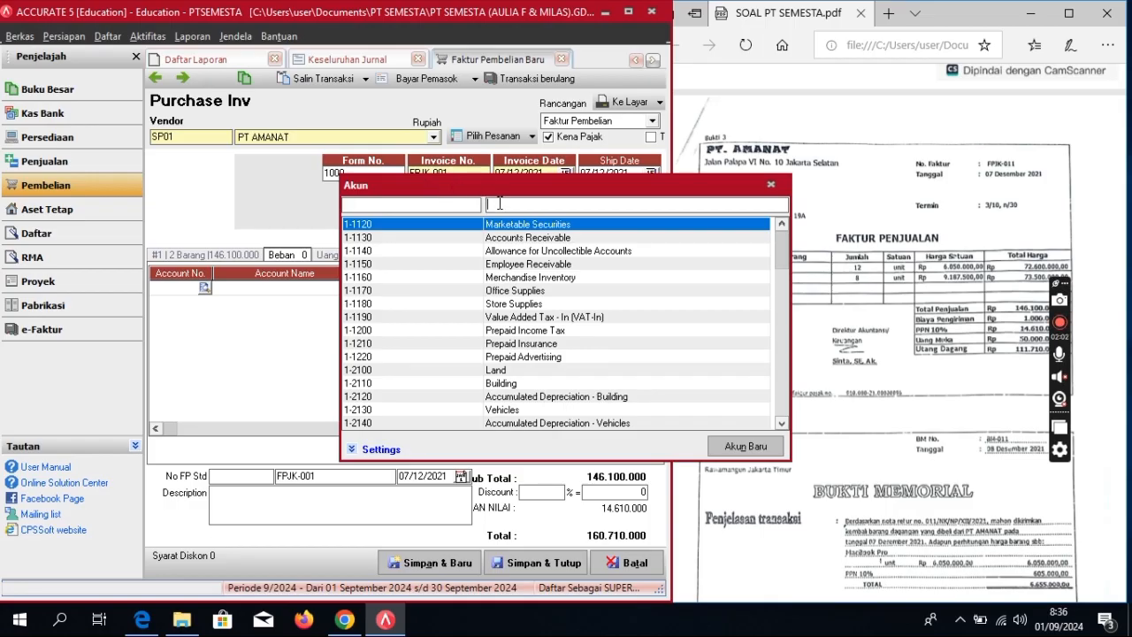
text(FRE)
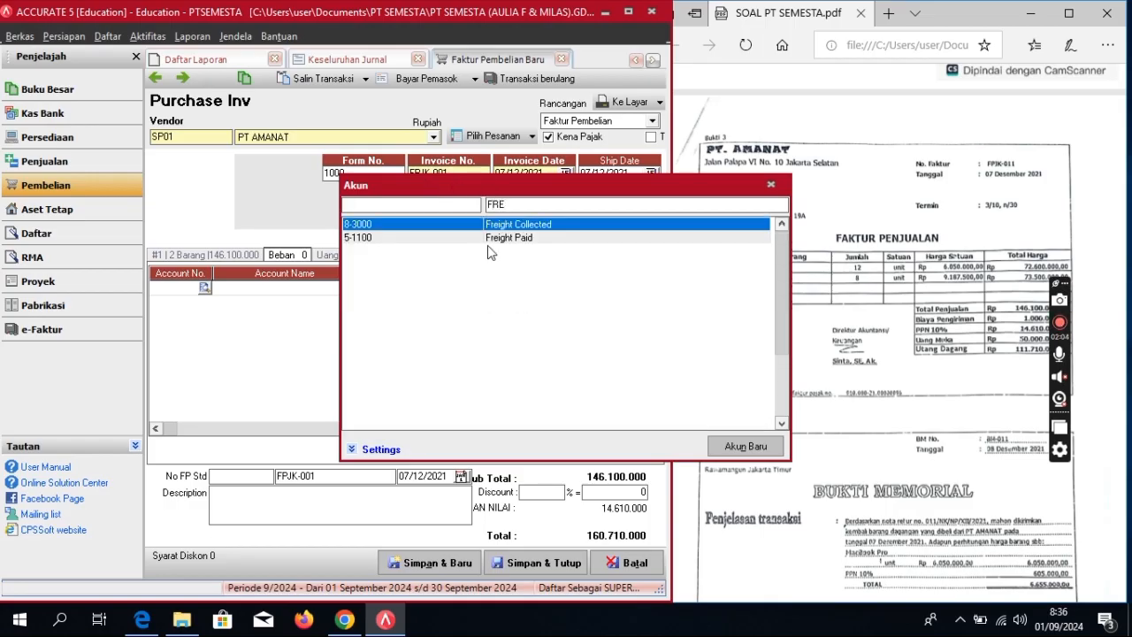
double_click(487, 239)
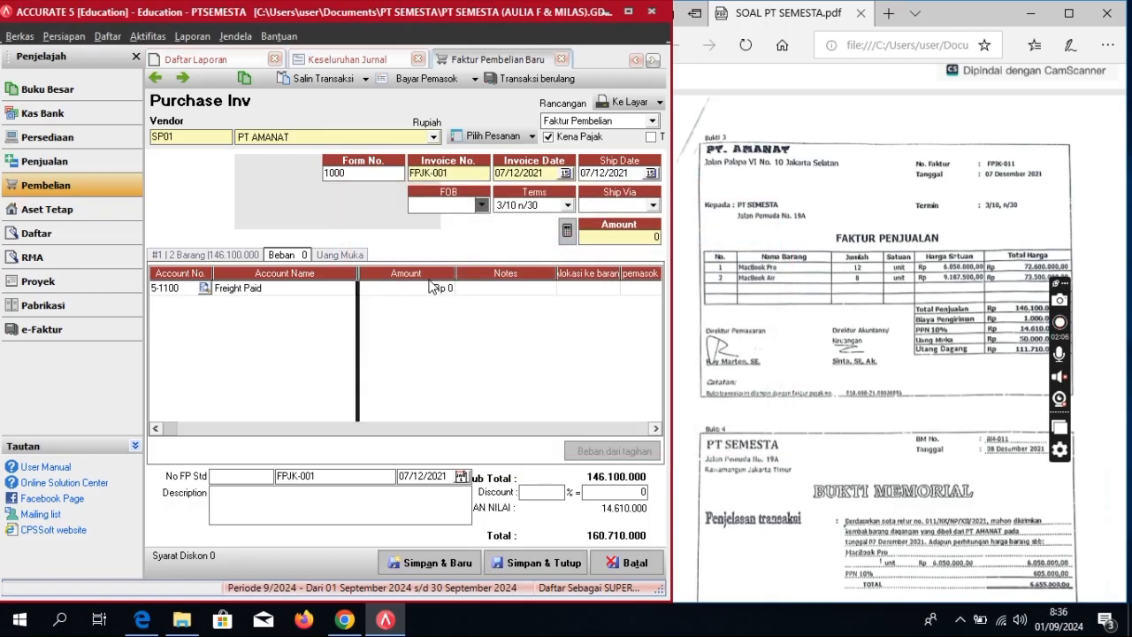
click(431, 288)
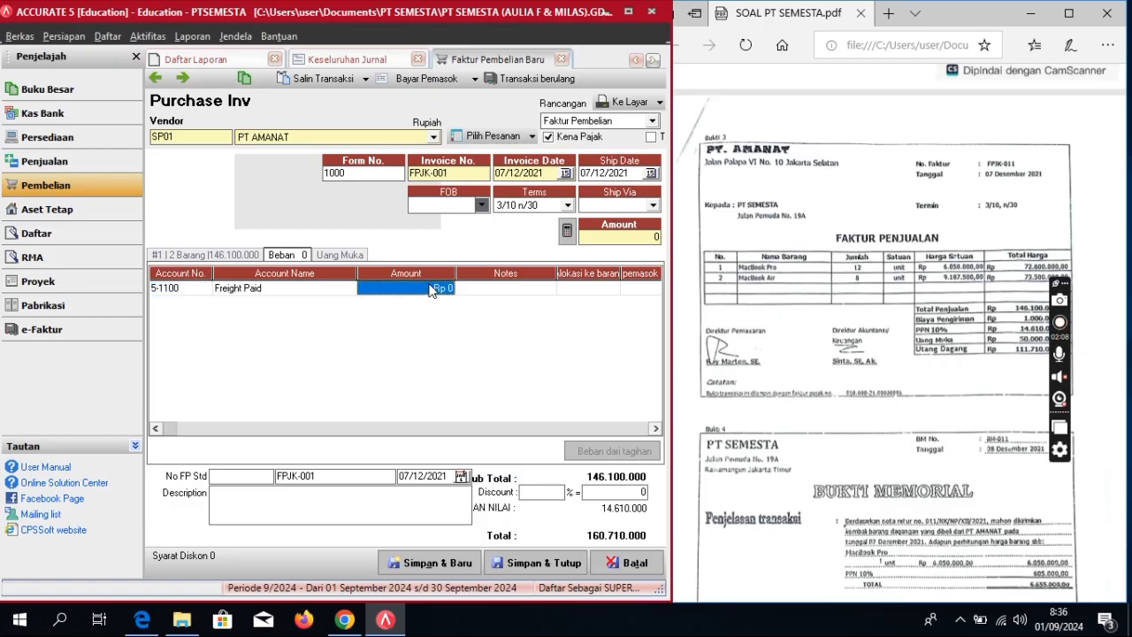
click(431, 288)
text(1)
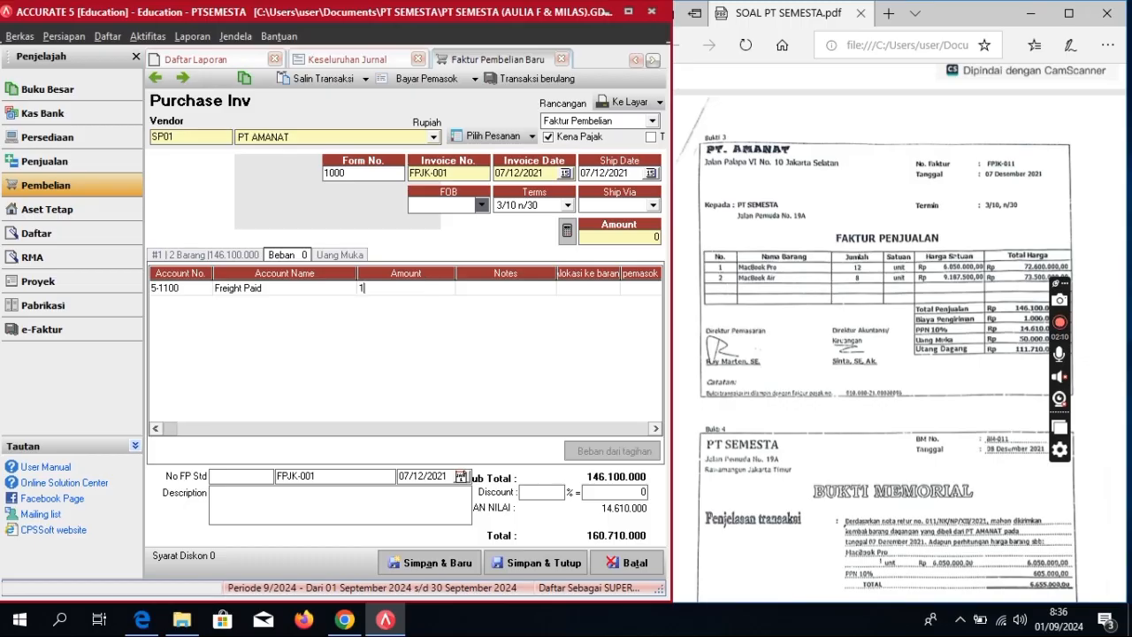
text(.000.000)
key(Tab)
key(Tab)
key(Tab)
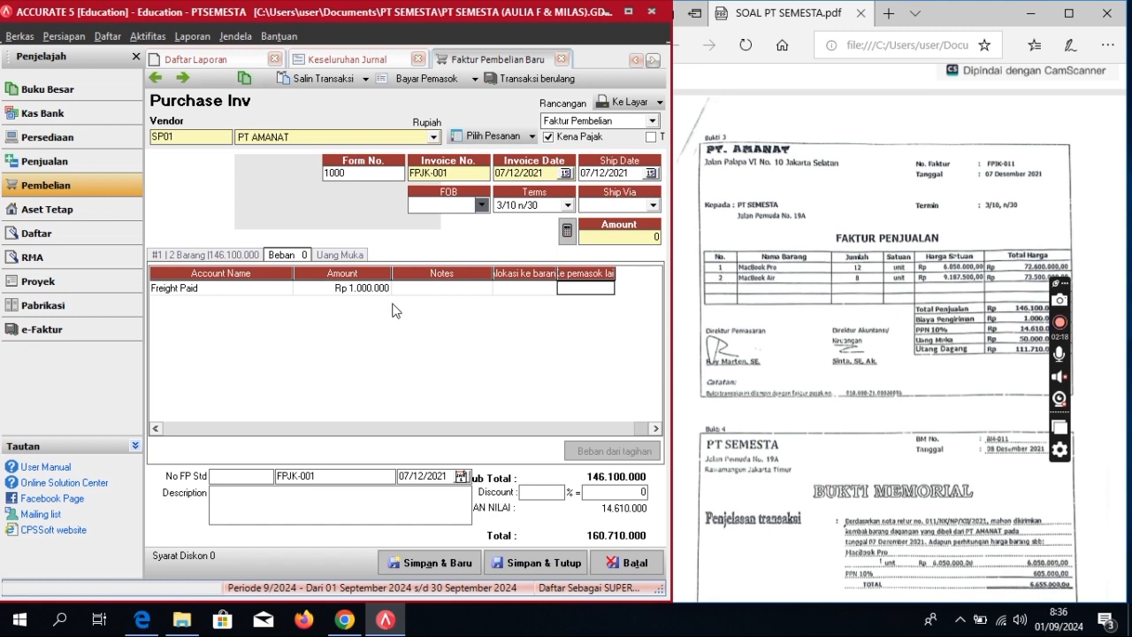
key(Tab)
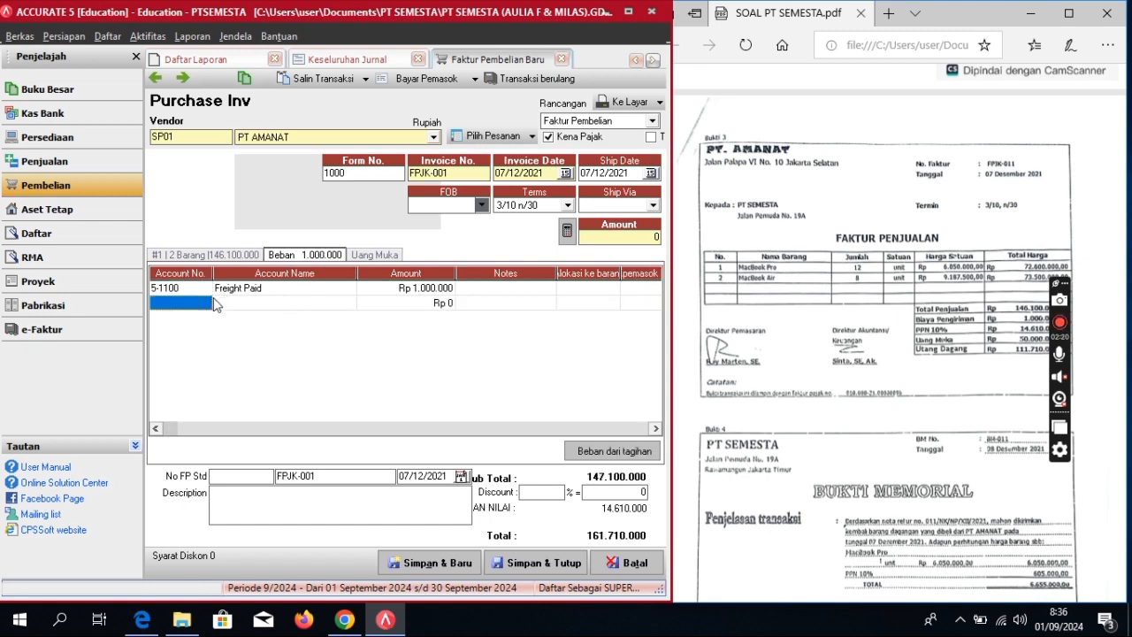
Step: Delete the empty second charge line
right_click(204, 307)
click(221, 332)
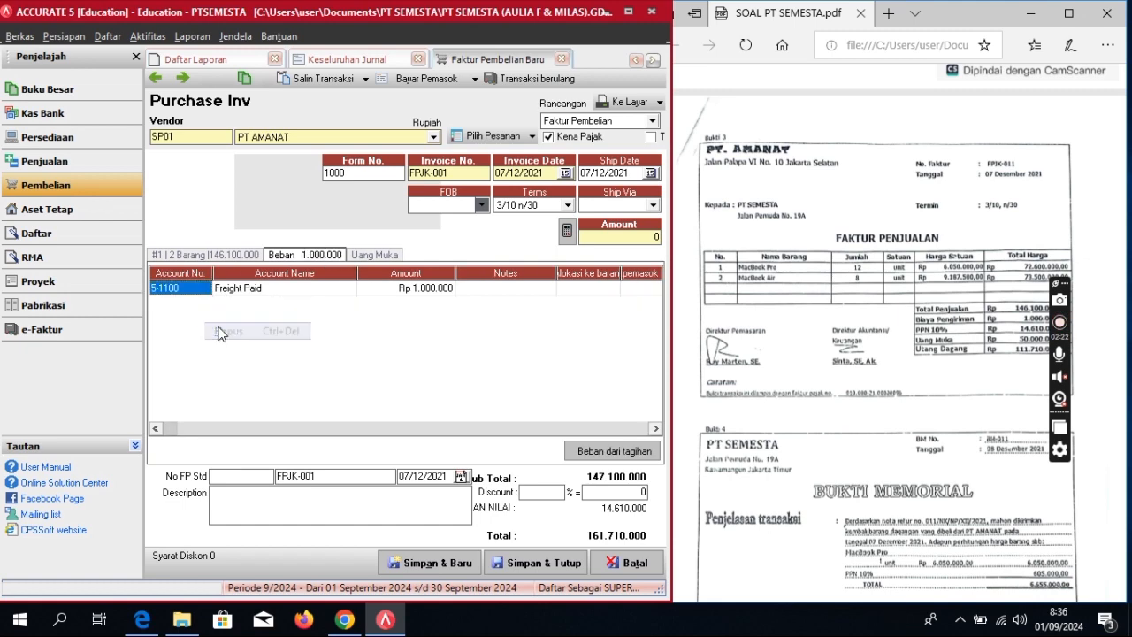
click(429, 86)
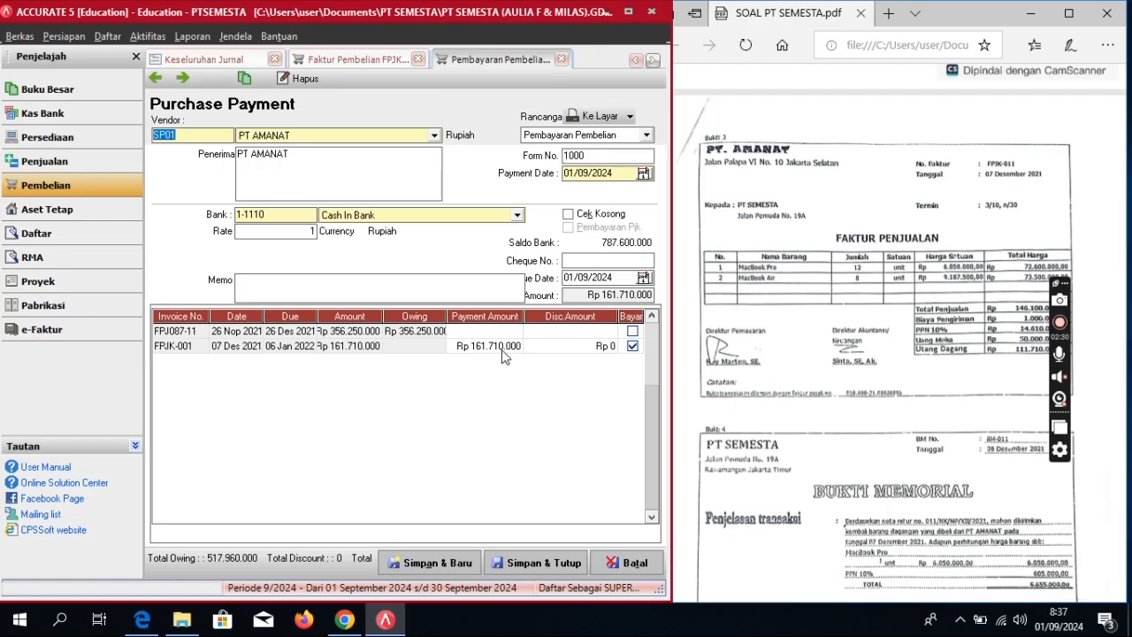
Step: Apply a partial payment of 50.000.000 to invoice FPJK-001
click(502, 347)
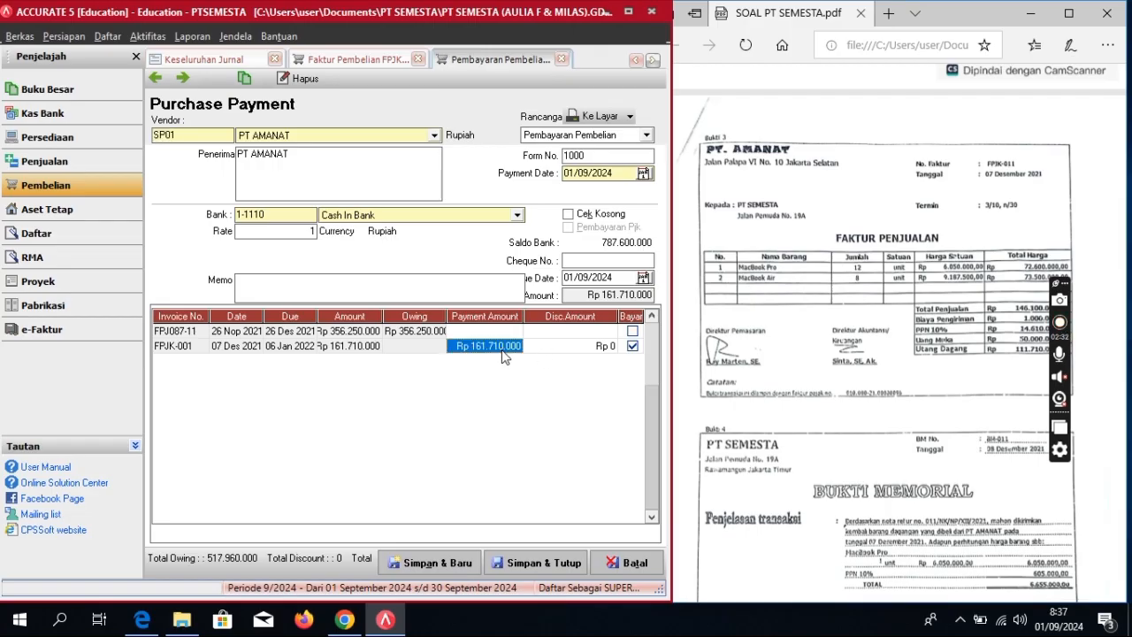
click(506, 345)
key(BackSpace)
key(BackSpace)
key(BackSpace)
key(BackSpace)
key(BackSpace)
key(BackSpace)
key(BackSpace)
key(BackSpace)
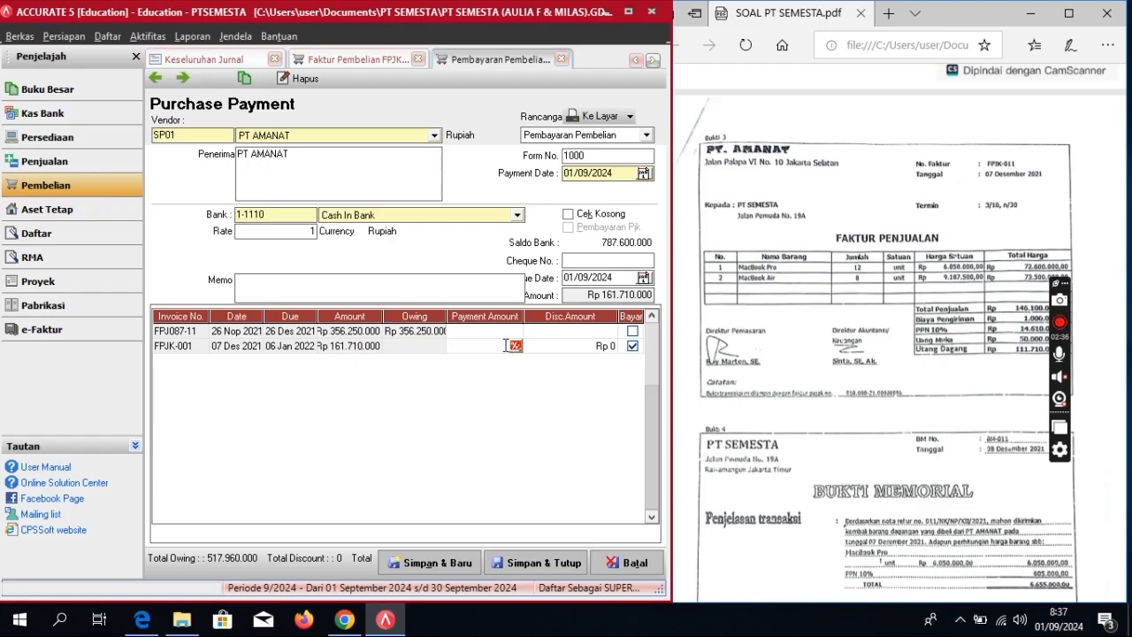
text(50.)
text(000.)
text(00)
text(0)
key(Tab)
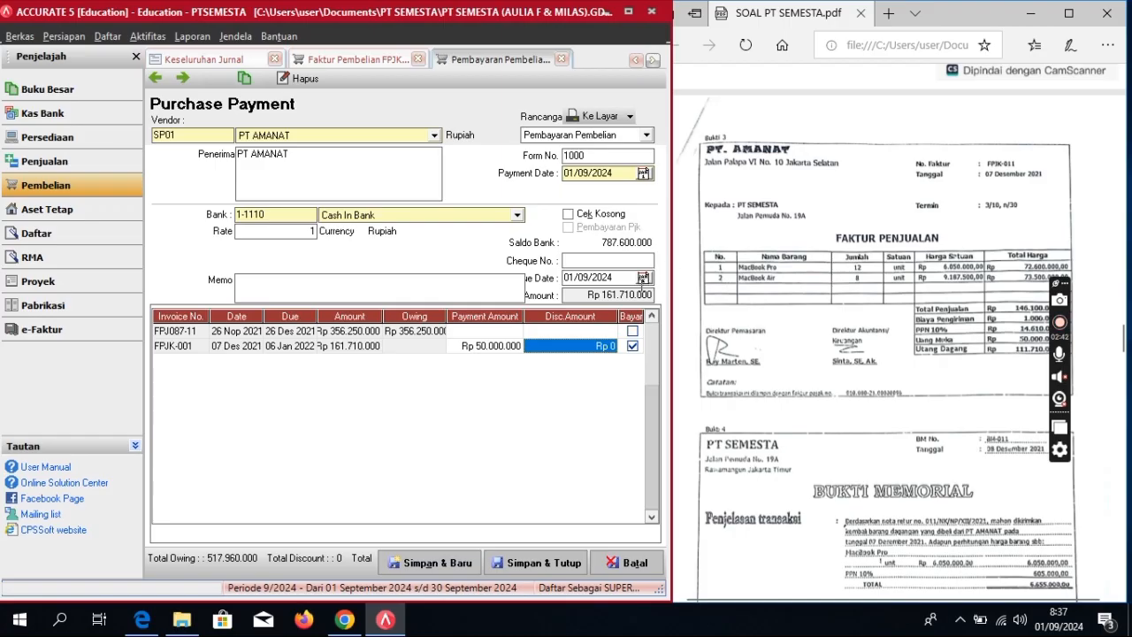
click(640, 295)
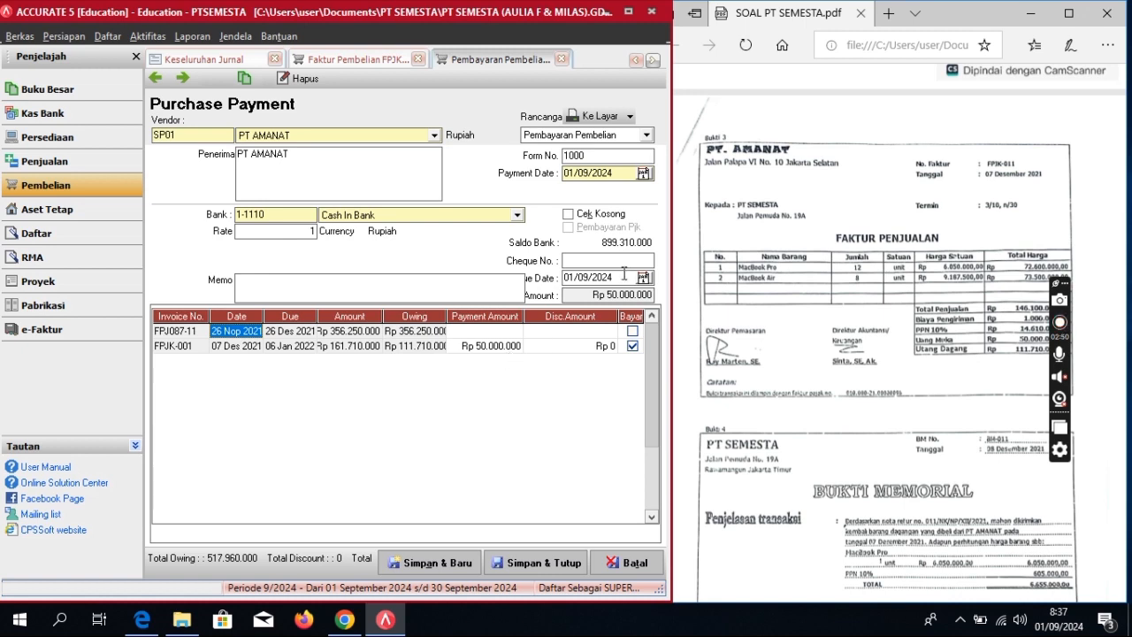
Step: Set the cheque and payment dates to 07/12/2021
drag(625, 273, 522, 299)
text(07/)
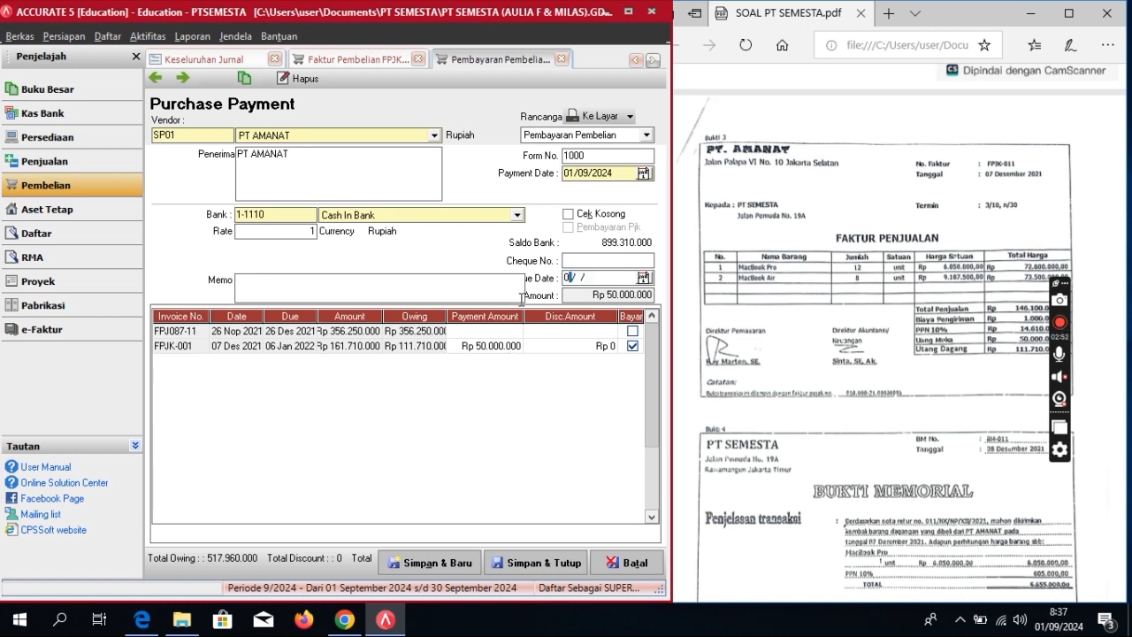
text(12/2021)
click(615, 175)
text(071220)
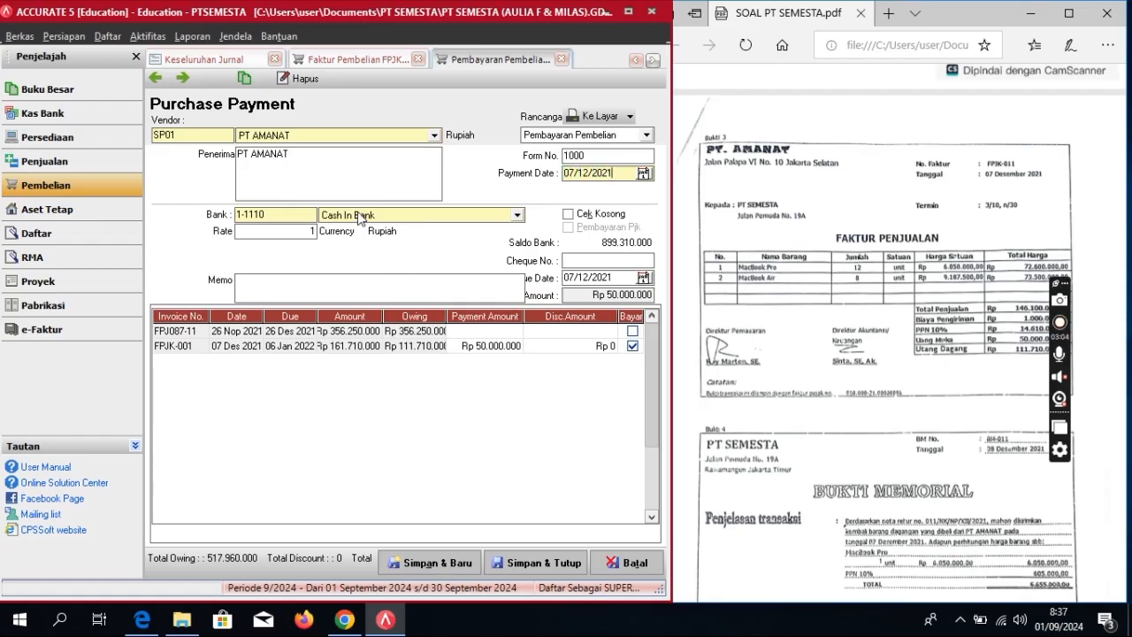
Step: Enter memo 'Pembayaran Pembelian', then save the payment and the purchase invoice
click(387, 293)
text(pEMBAYAR)
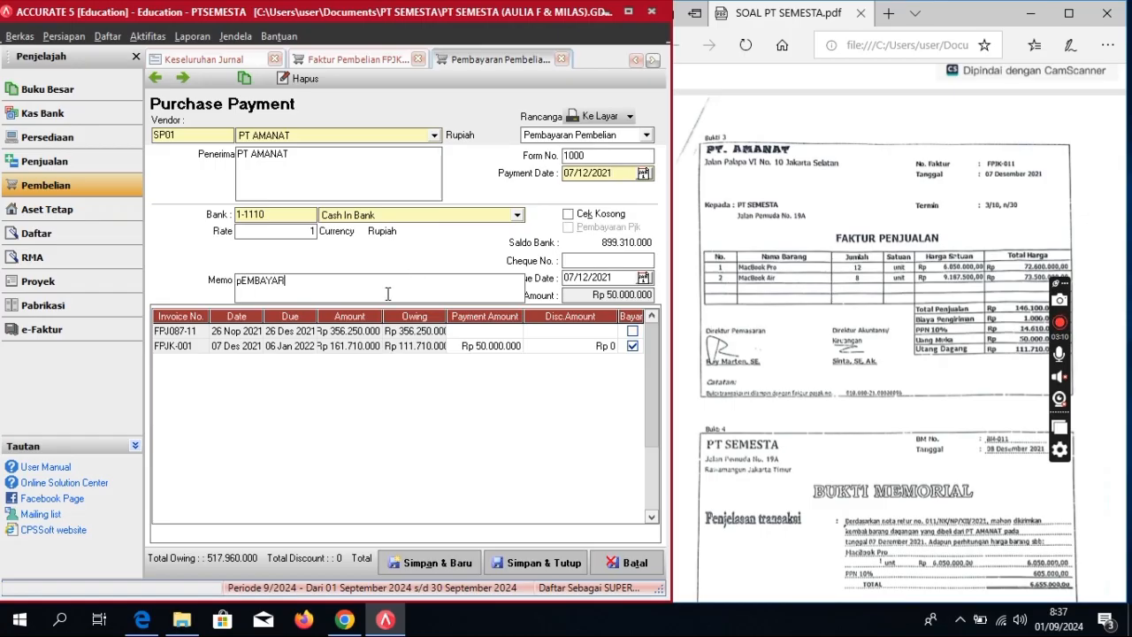
text(AN p)
key(BackSpace)
key(BackSpace)
key(BackSpace)
key(BackSpace)
key(BackSpace)
key(BackSpace)
key(BackSpace)
key(BackSpace)
key(BackSpace)
key(BackSpace)
key(BackSpace)
text(Pembayaran Pembe)
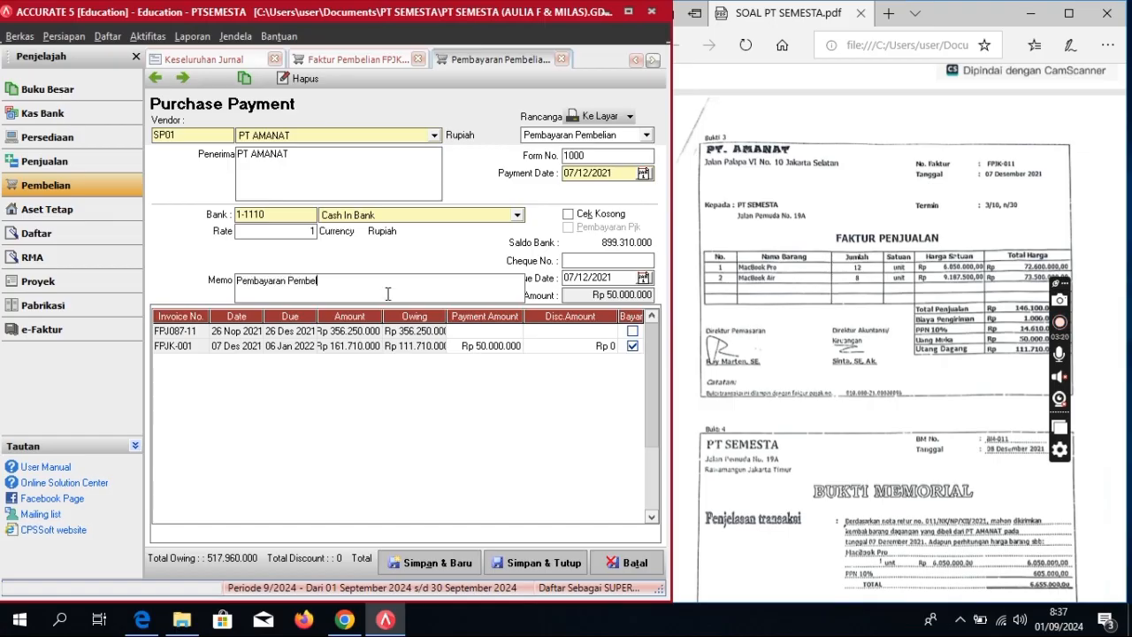
text(lian)
click(527, 567)
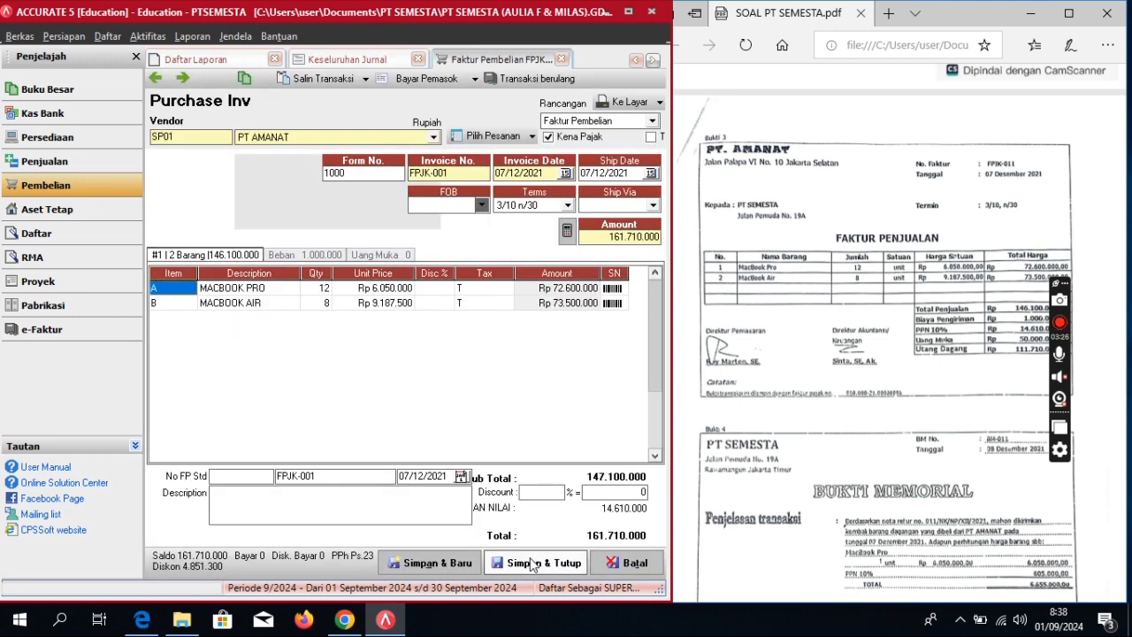
click(534, 564)
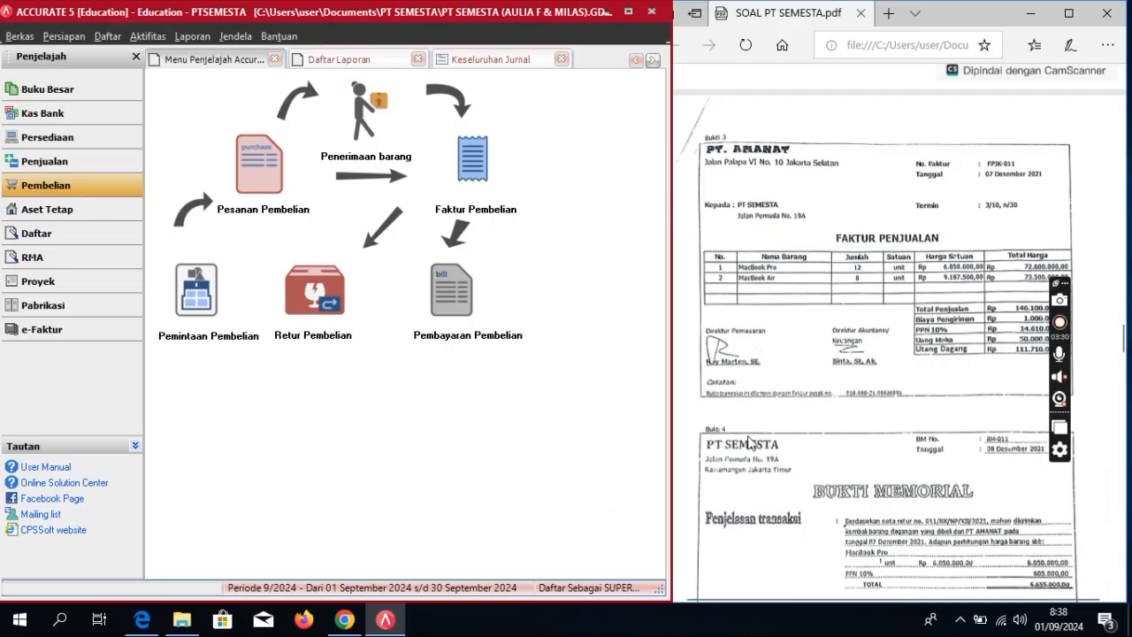
Step: Bring Accurate to the front and start a new Retur Pembelian form
scroll(936, 324, down, 3)
scroll(936, 322, down, 2)
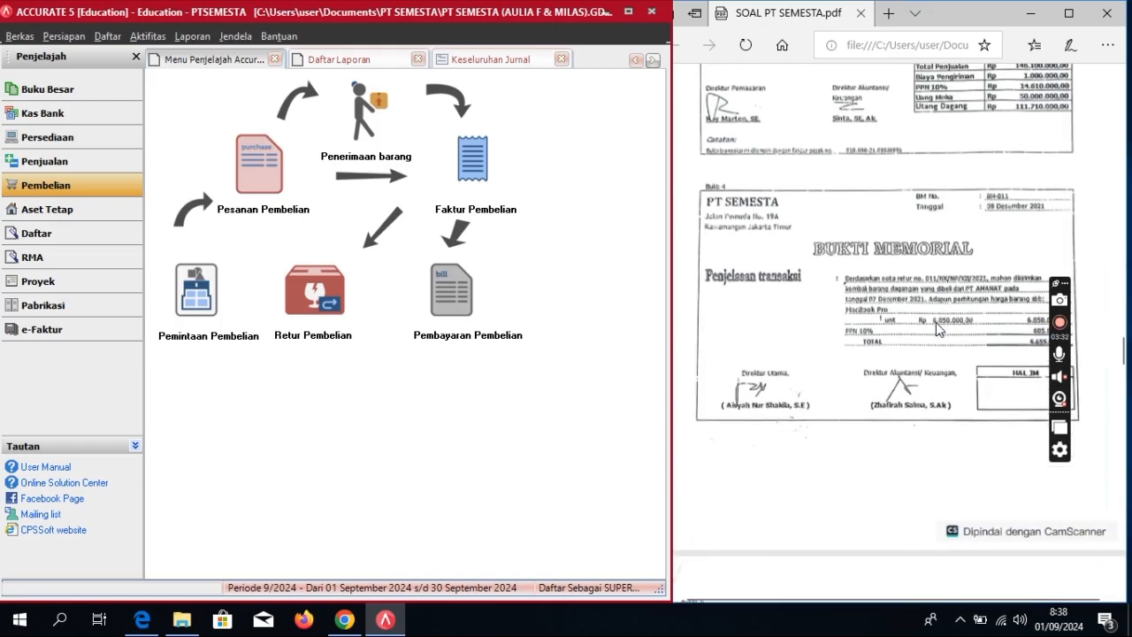
scroll(936, 322, up, 1)
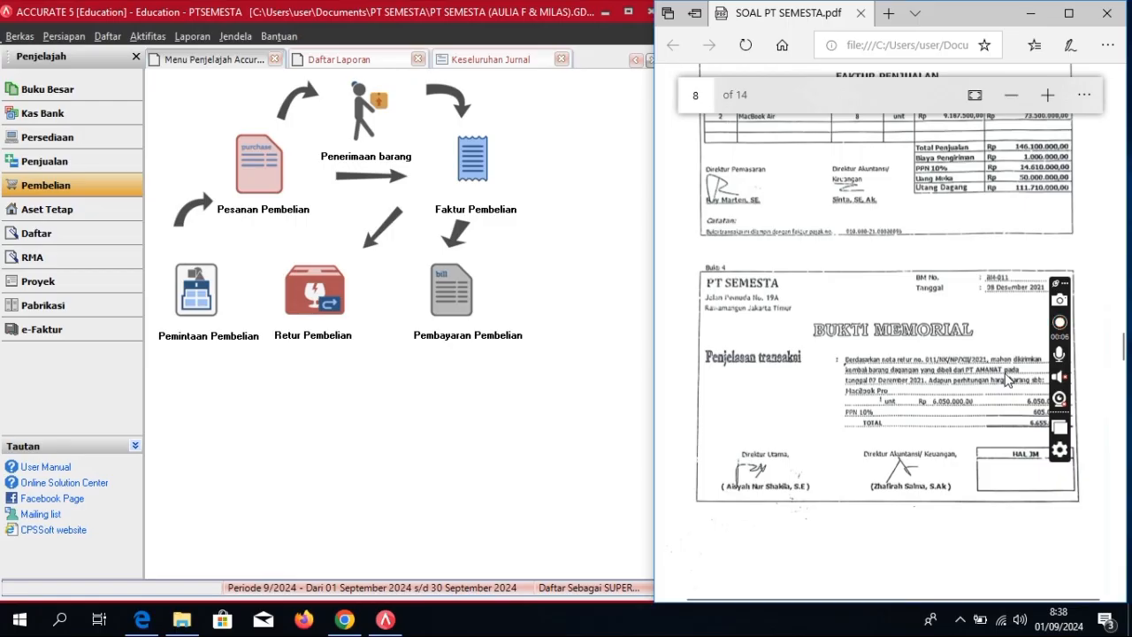
scroll(1004, 376, up, 2)
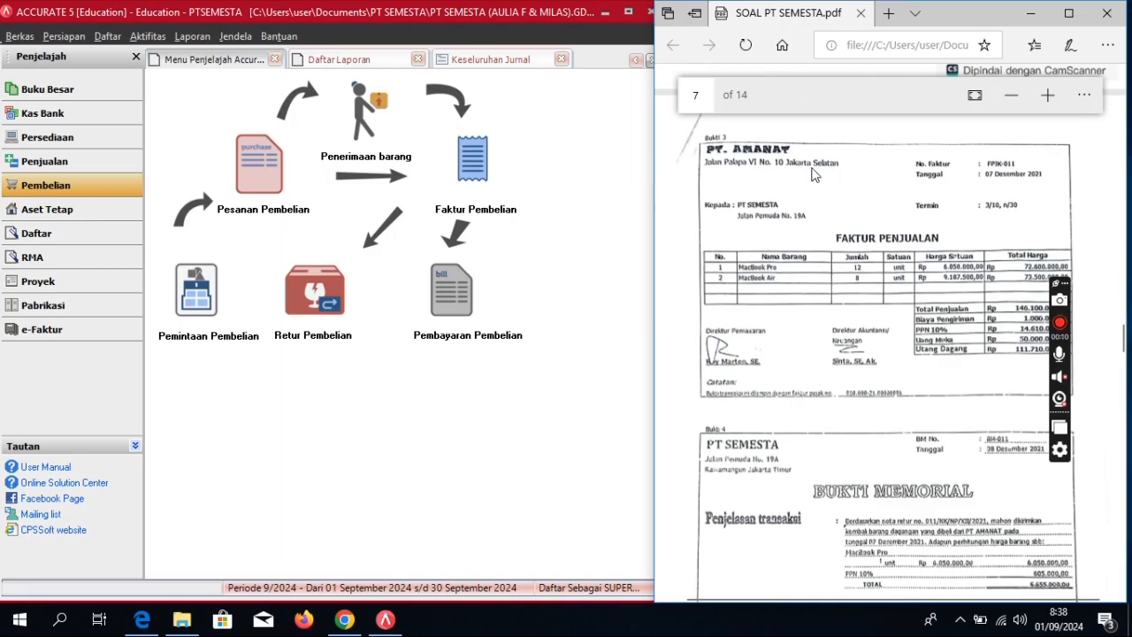
scroll(1017, 435, down, 2)
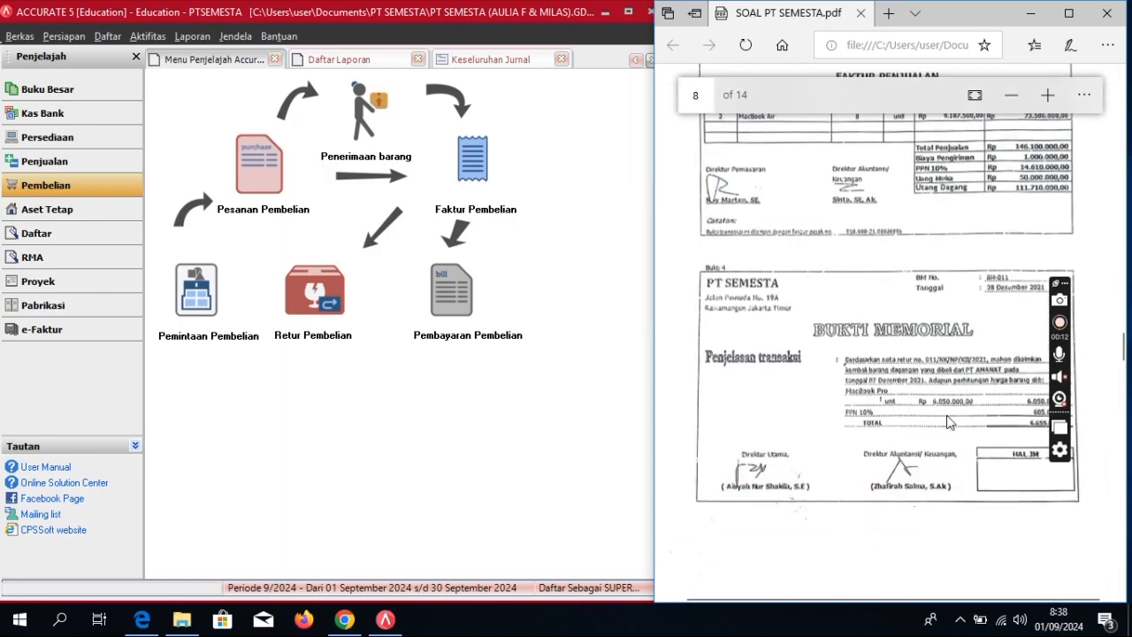
click(84, 187)
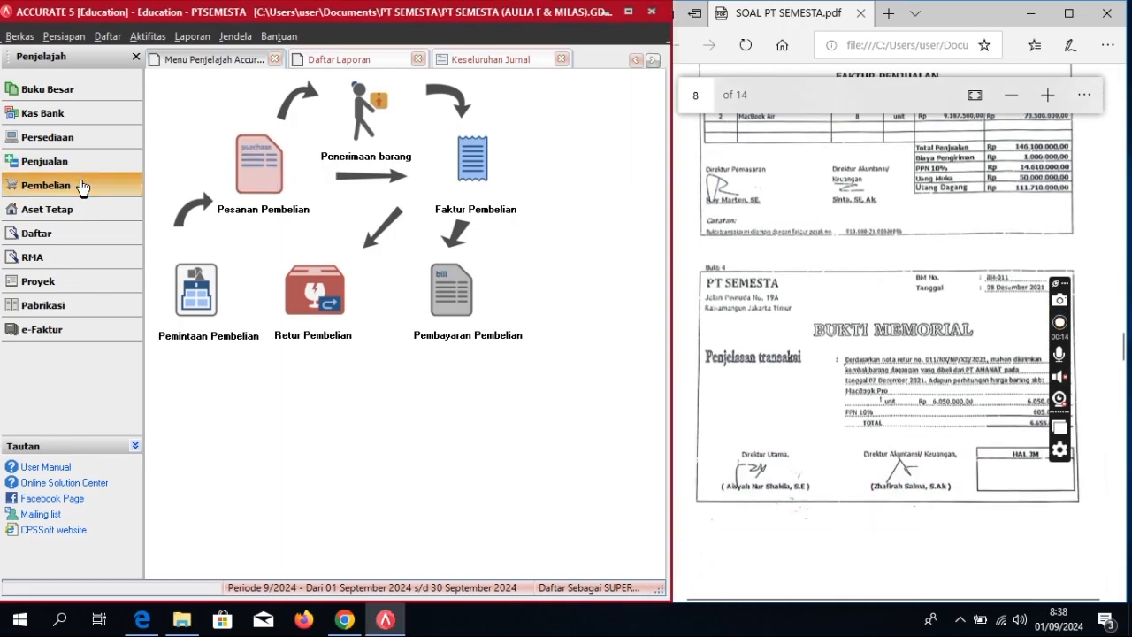
click(323, 315)
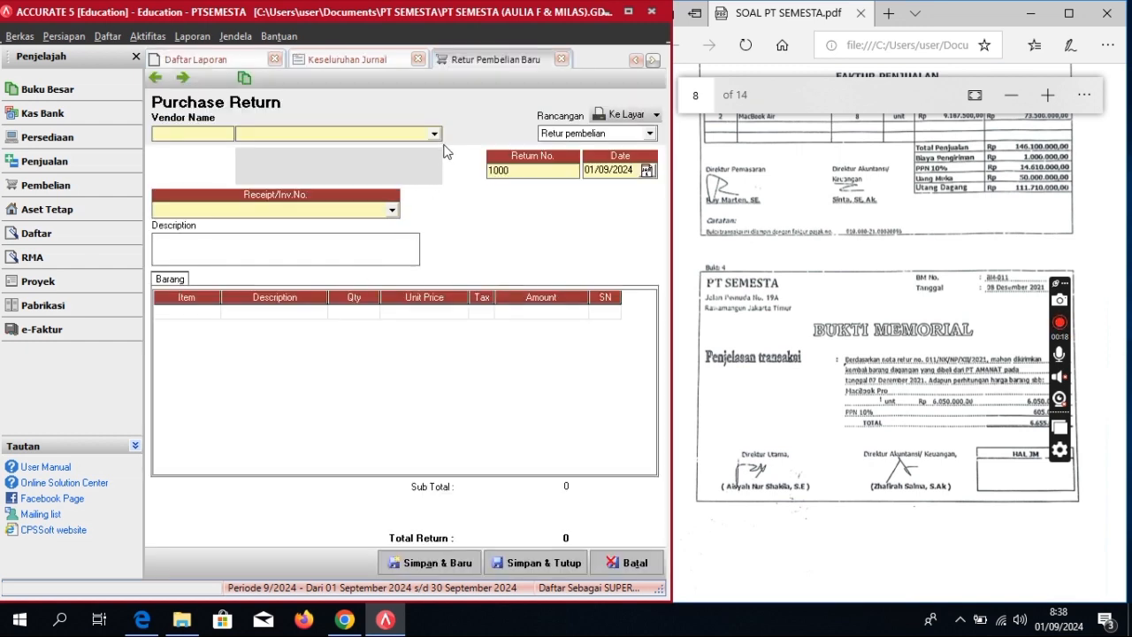
Step: Set the return's vendor to PT AMANAT, number BM-011, date 08/12/2021
click(434, 133)
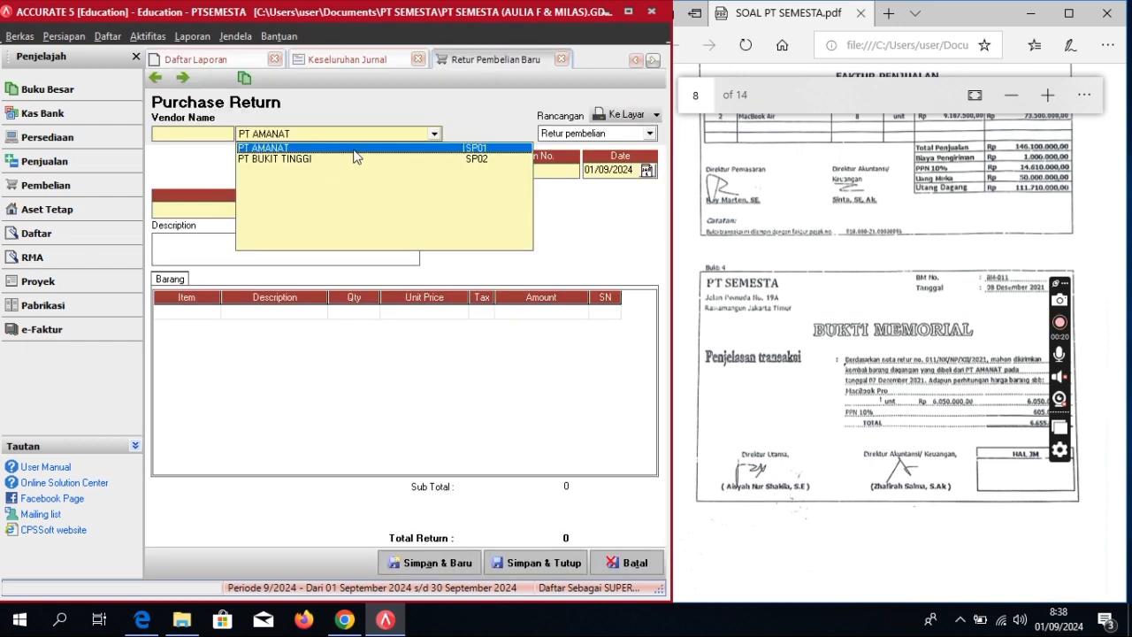
click(355, 150)
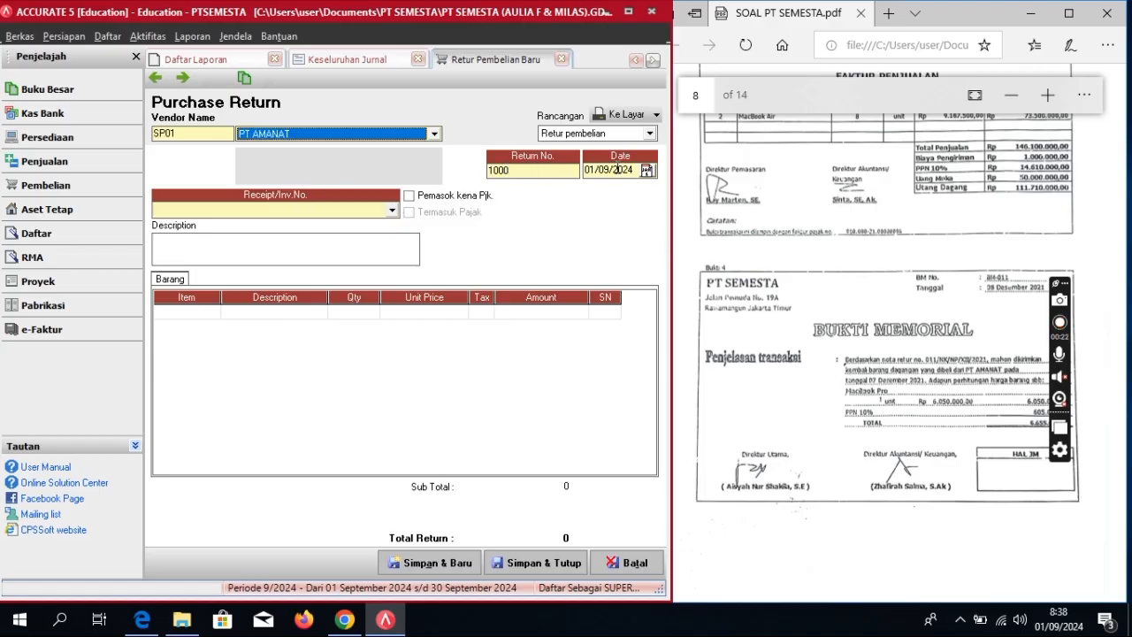
key(Tab)
text(b)
key(BackSpace)
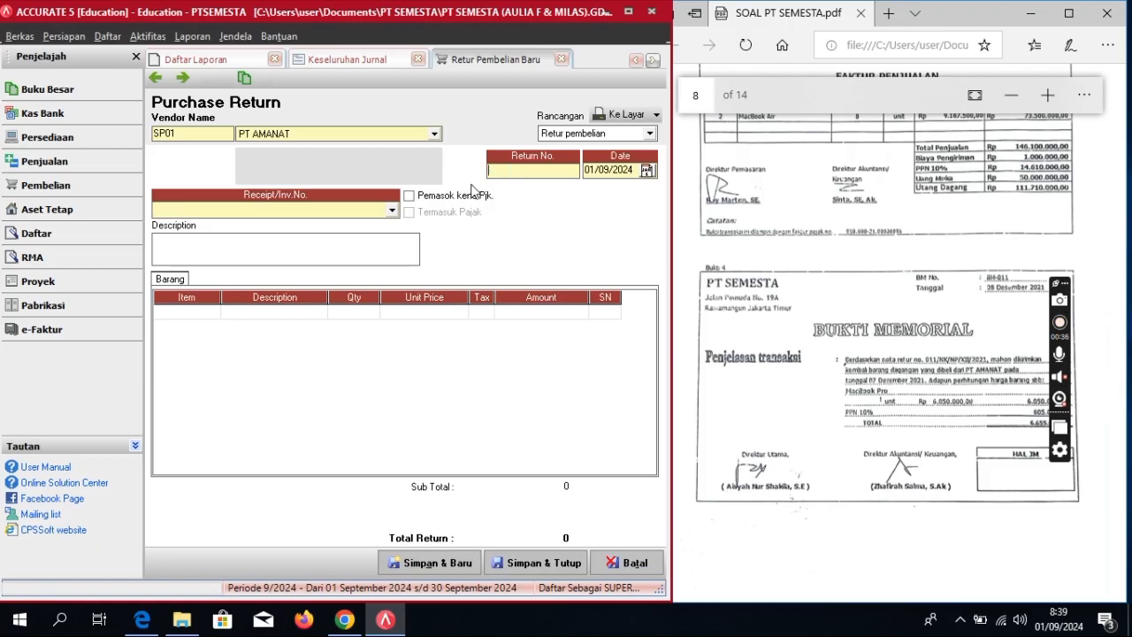
text(BM-011)
key(Tab)
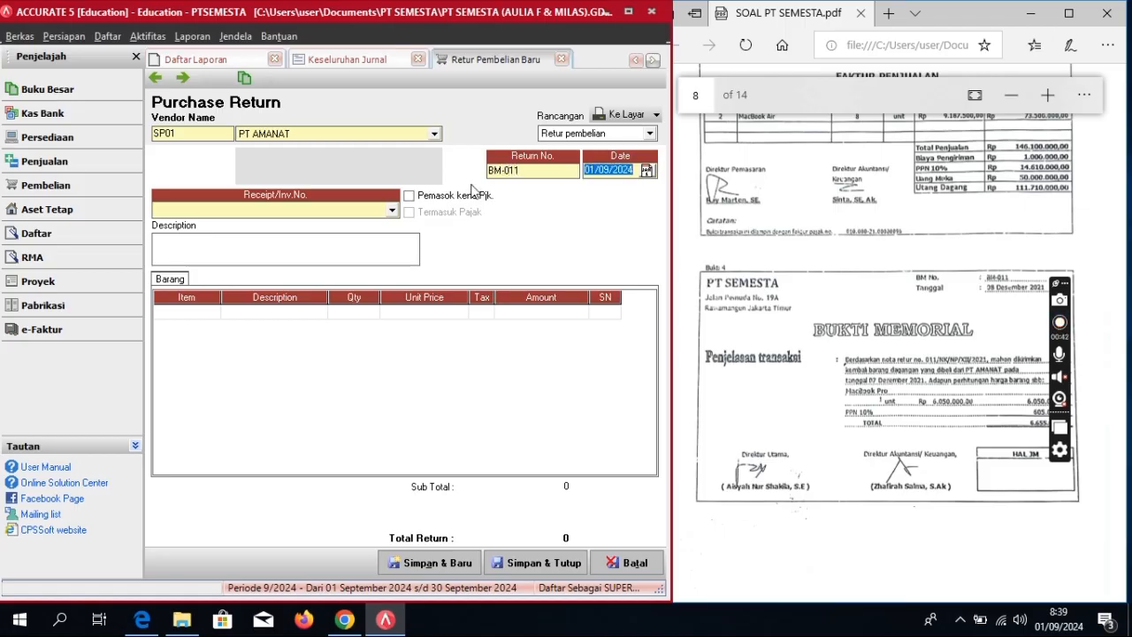
text(08/12/202)
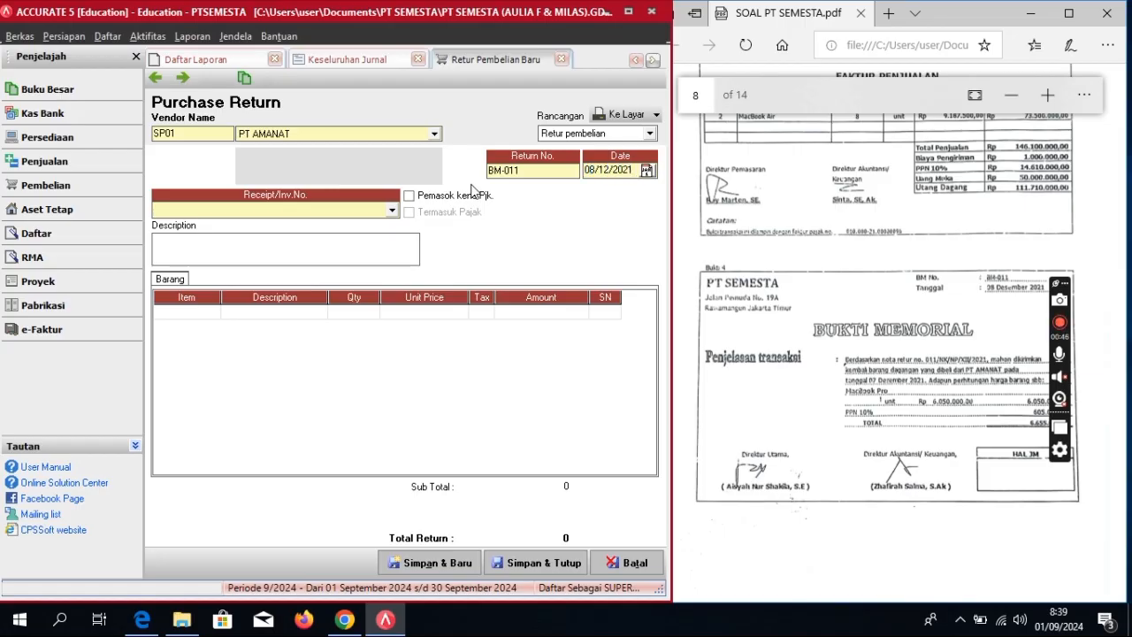
Step: Link the return to purchase invoice FPJK-001
click(391, 212)
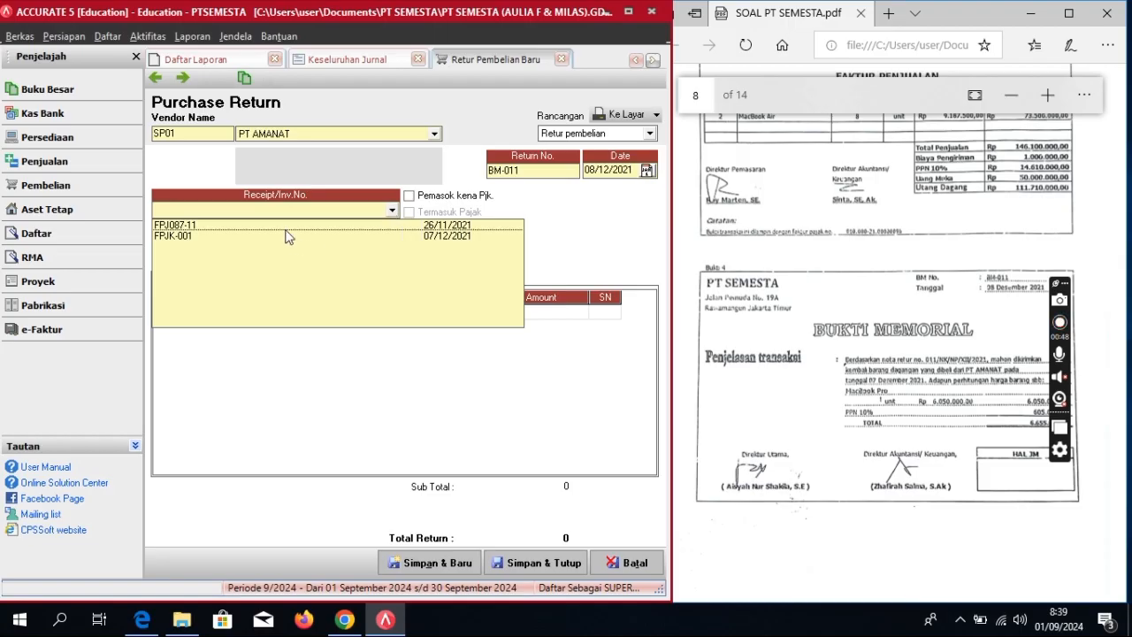
click(445, 237)
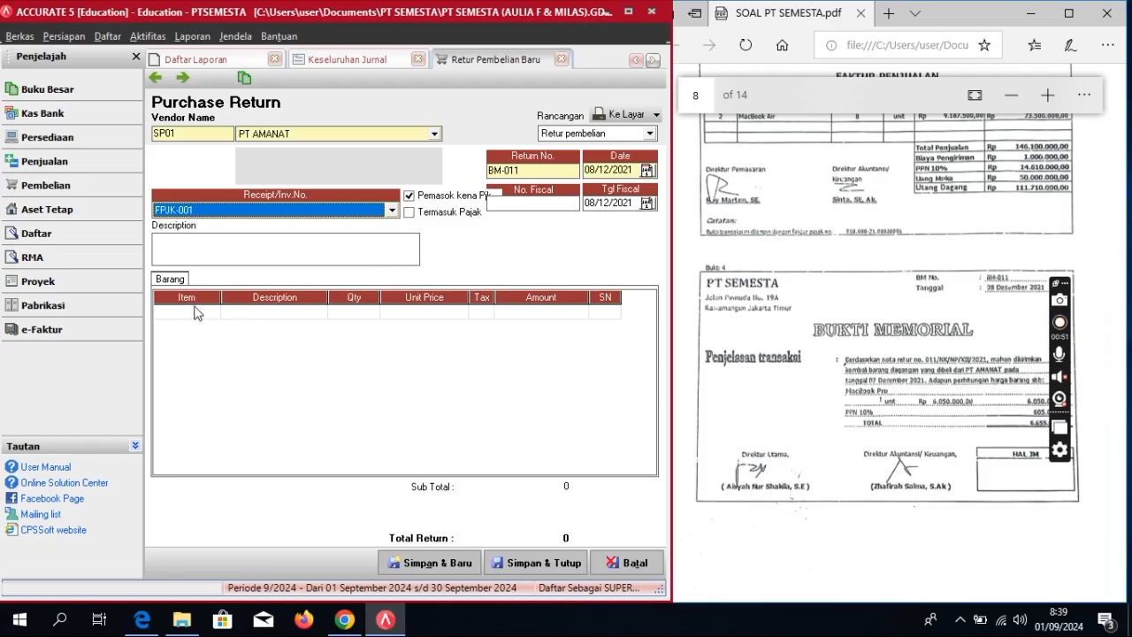
click(244, 320)
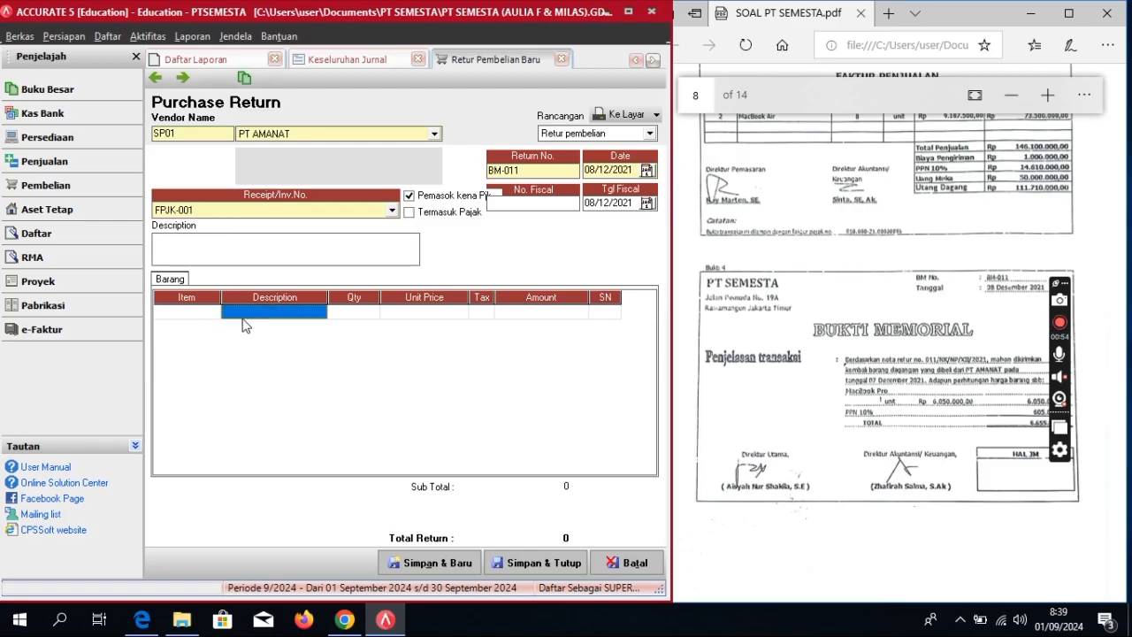
click(247, 321)
click(319, 312)
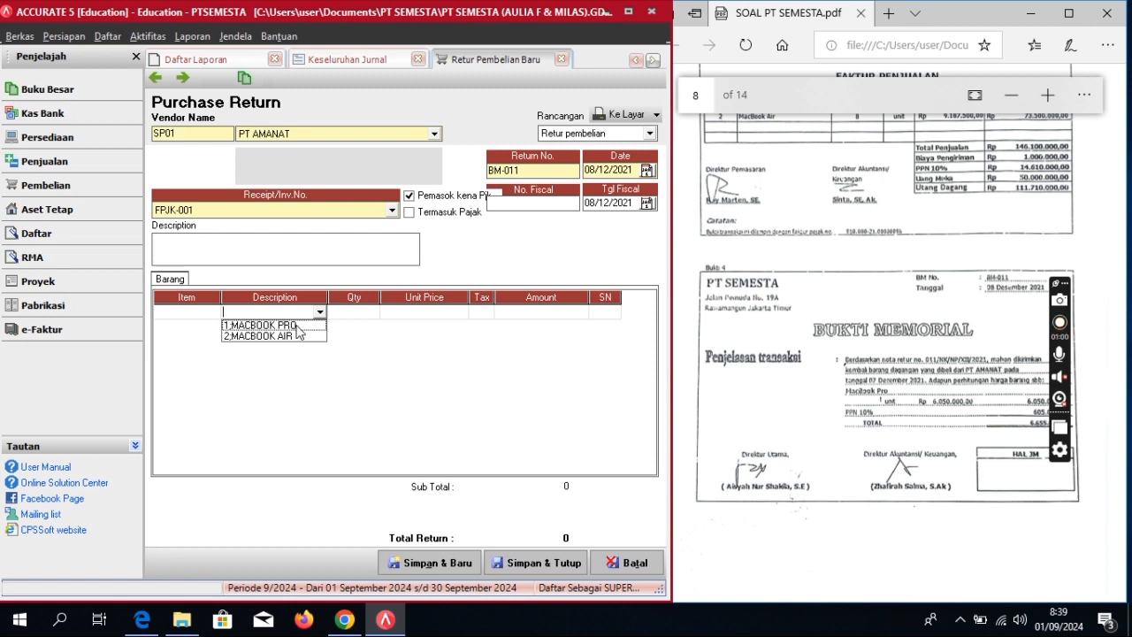
Step: Return 1 MACBOOK PRO from the invoice, declining to return all items
click(299, 326)
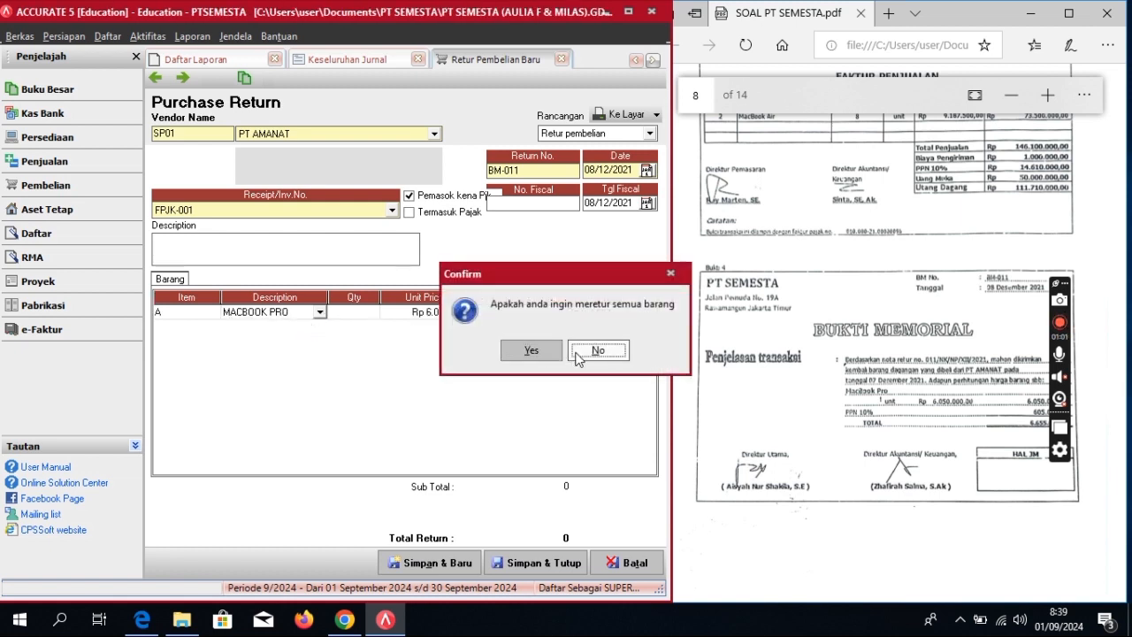
click(599, 352)
click(348, 315)
text(1)
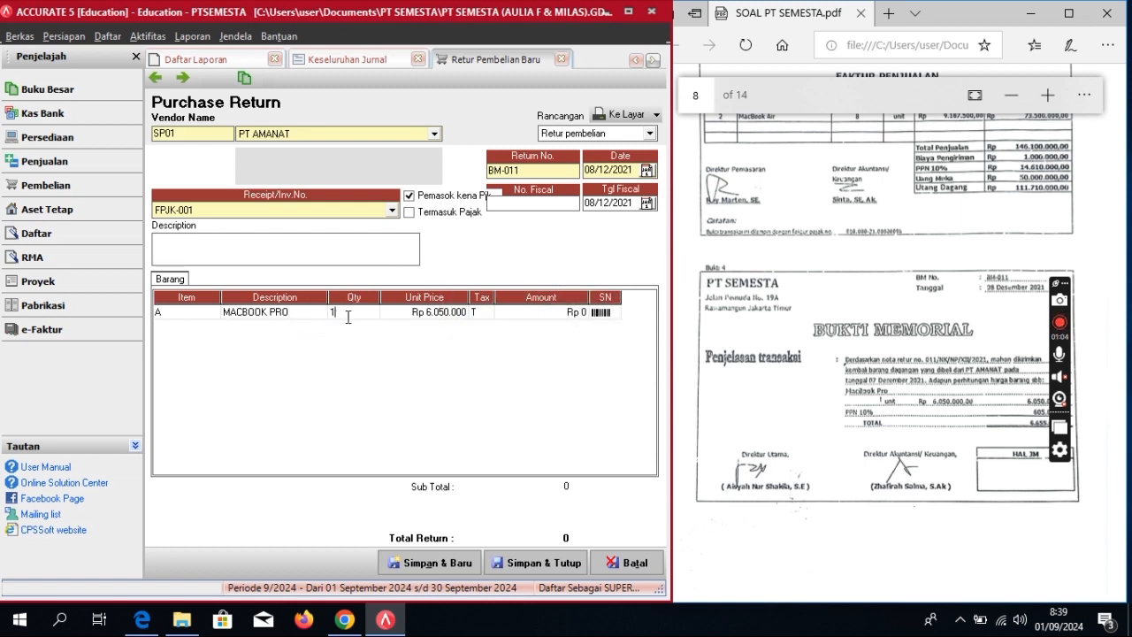
key(Return)
key(Down)
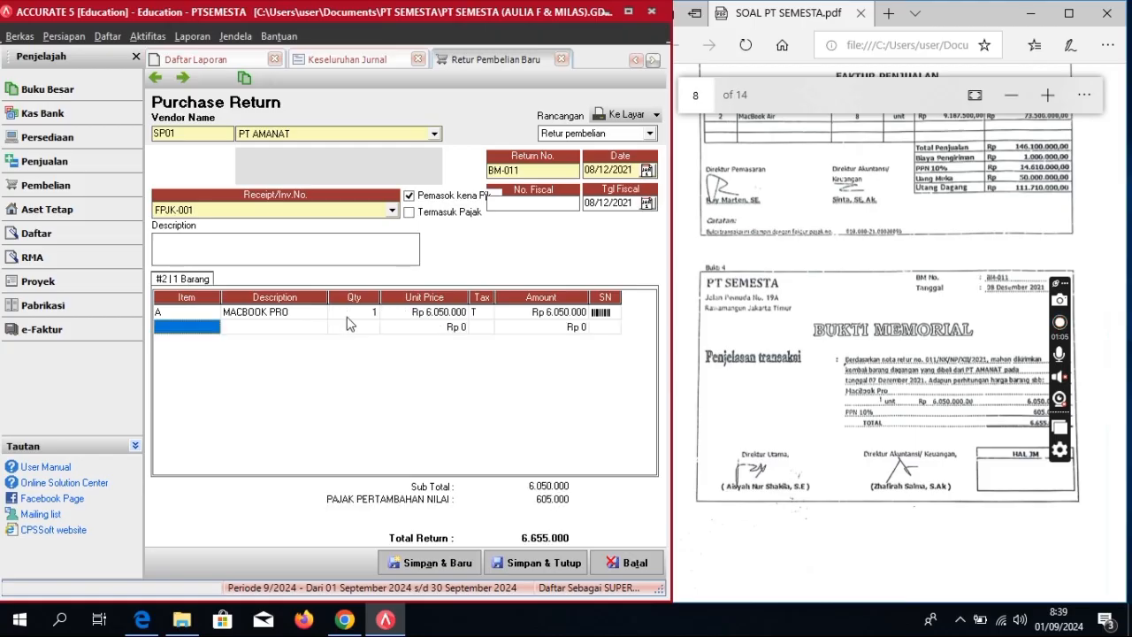
right_click(190, 326)
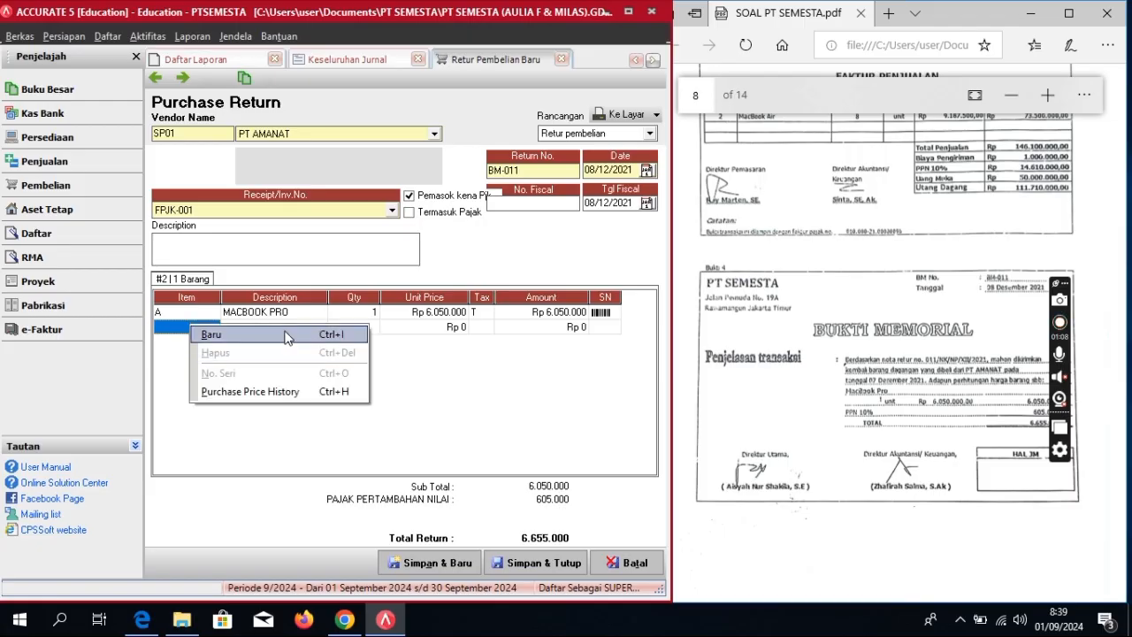
Step: Enter the return description 'Retur Pembelian'
click(321, 253)
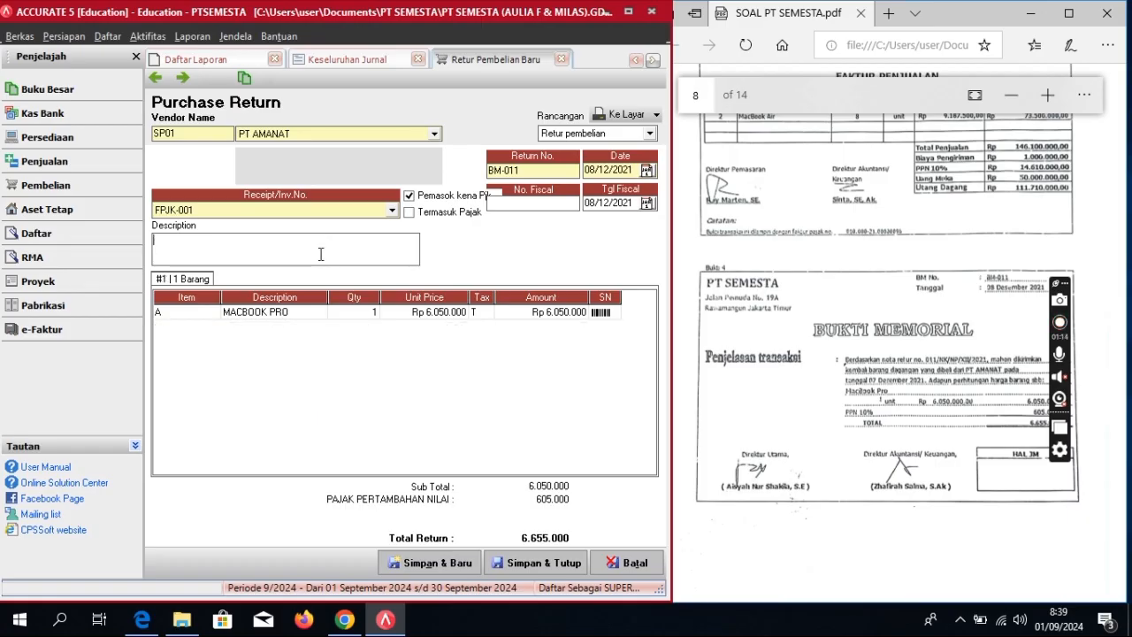
text(Retur Pembel)
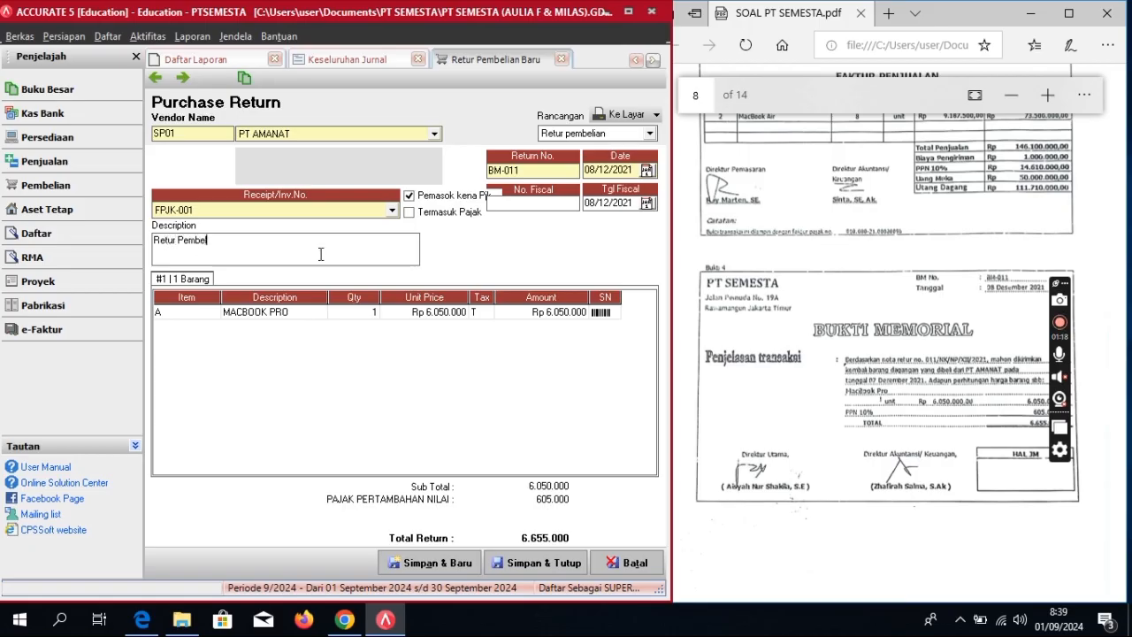
text(ian)
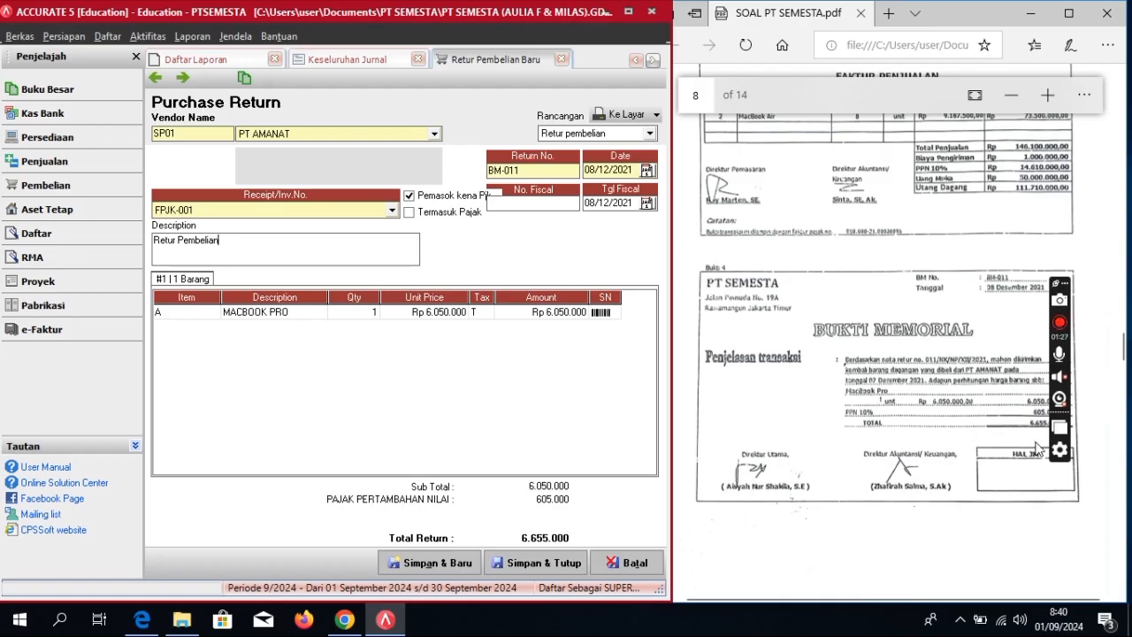
scroll(966, 407, down, 2)
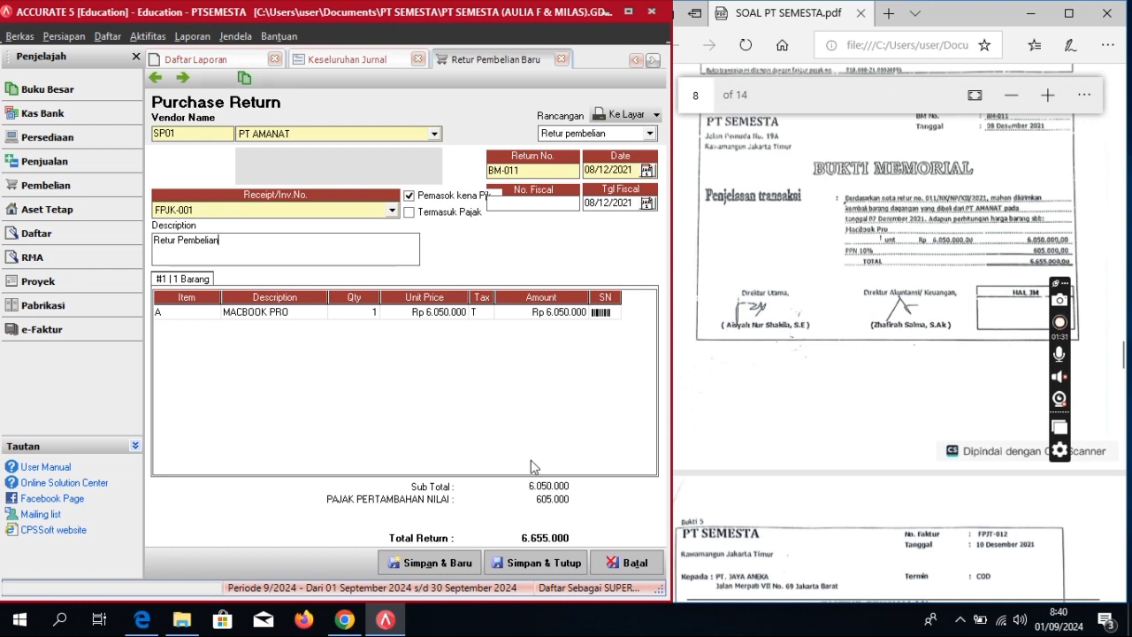
Step: Save and close return BM-011, suppressing the cost-allocation notice
click(545, 571)
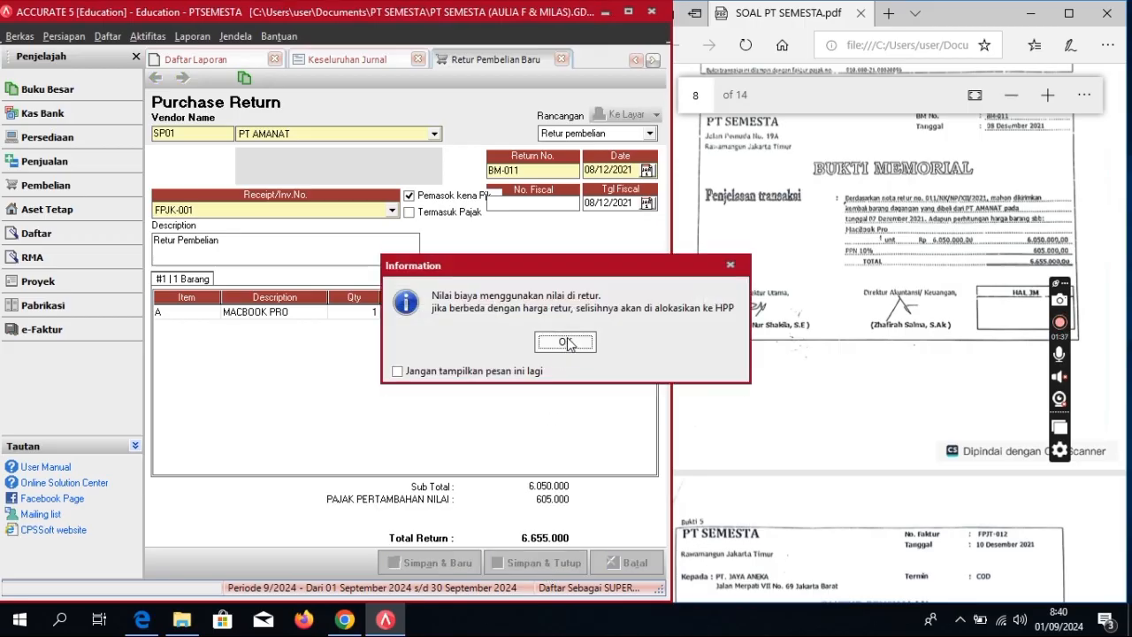
click(398, 372)
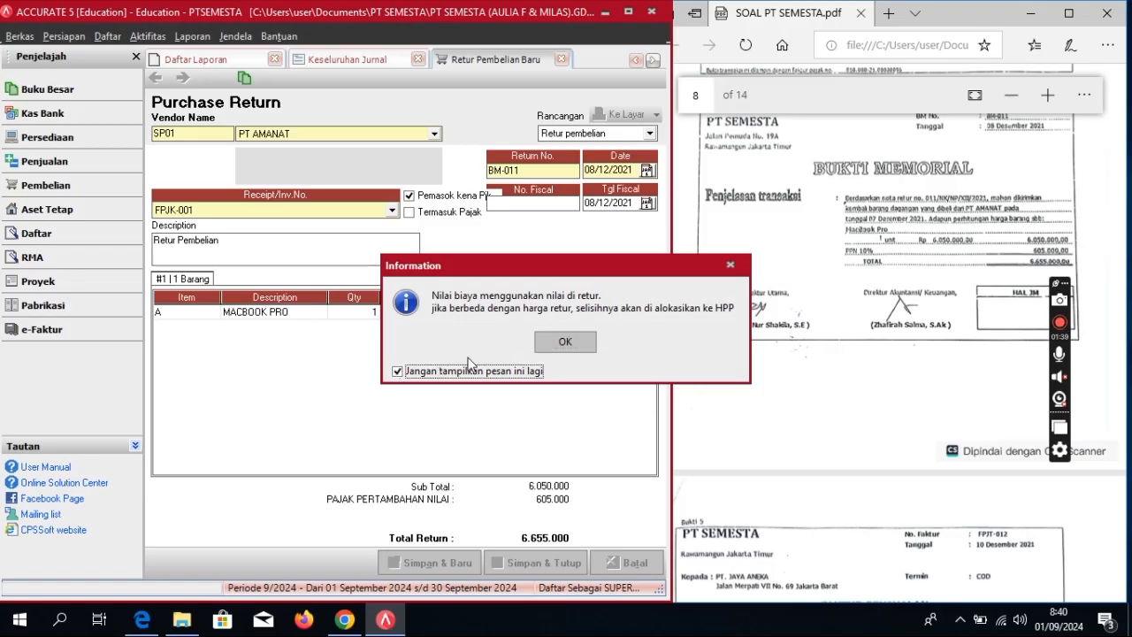
click(566, 341)
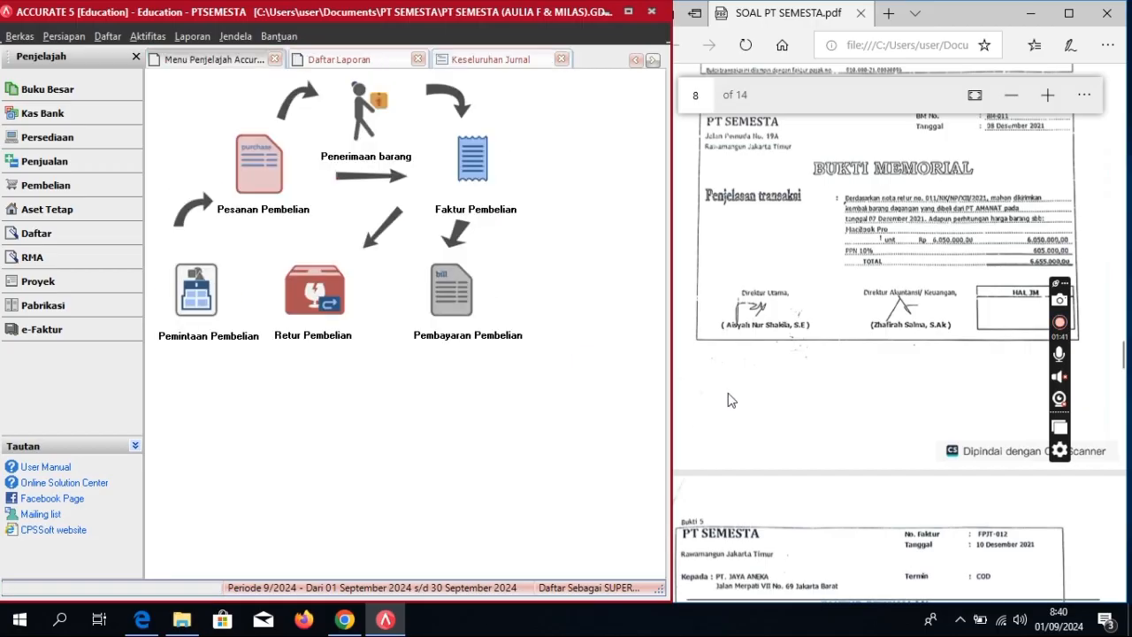
Step: Start a new sales invoice from the Penjualan area
scroll(732, 400, down, 10)
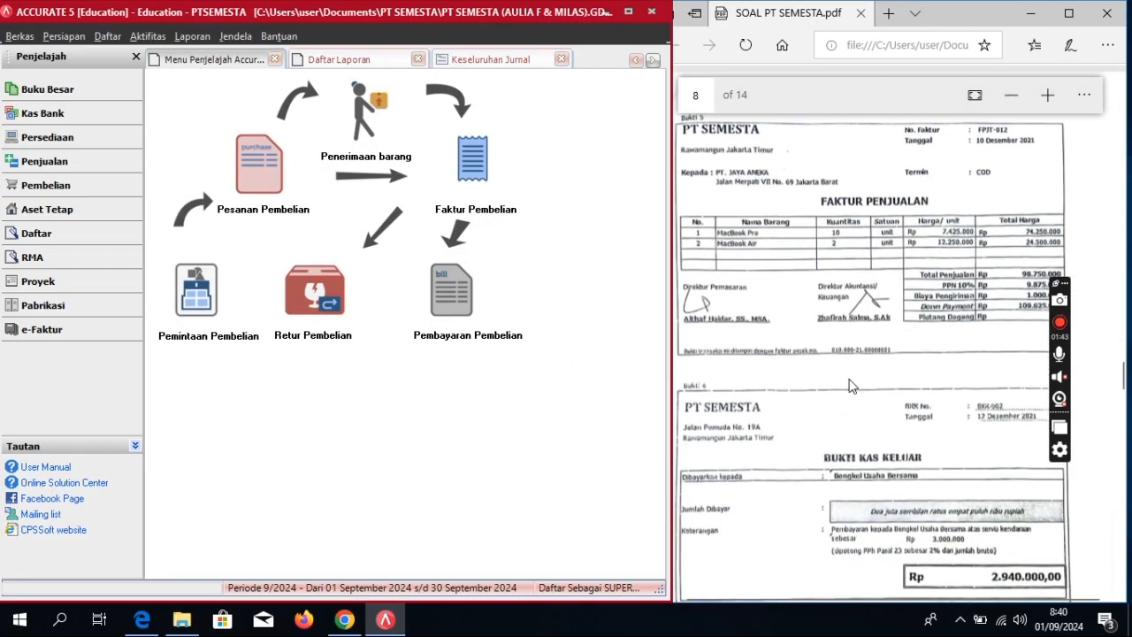
scroll(849, 386, up, 1)
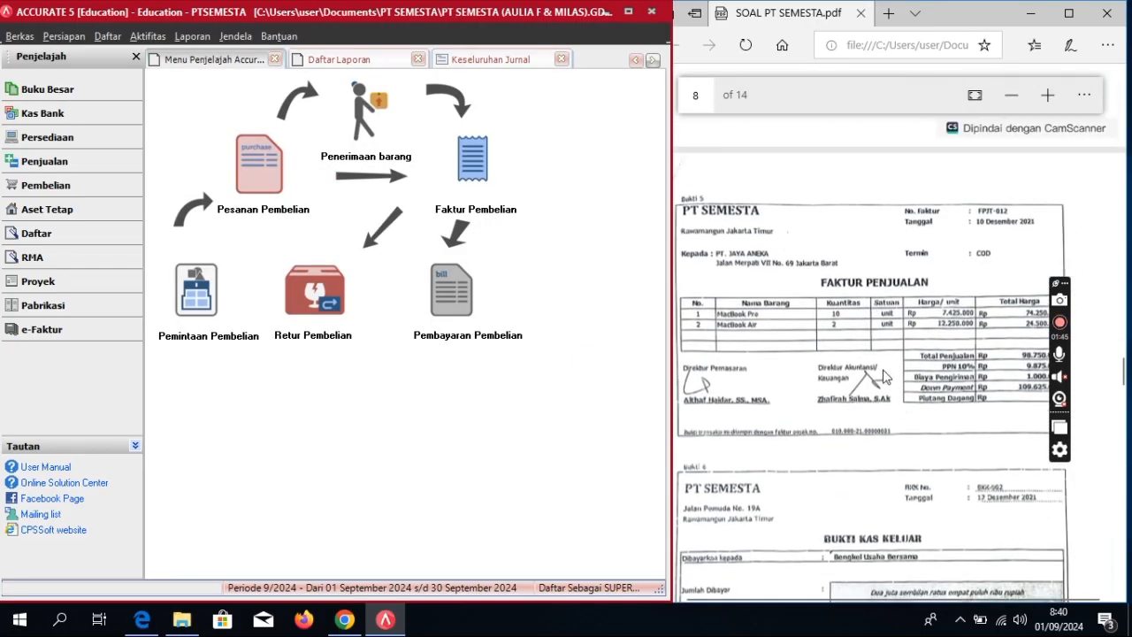
click(44, 161)
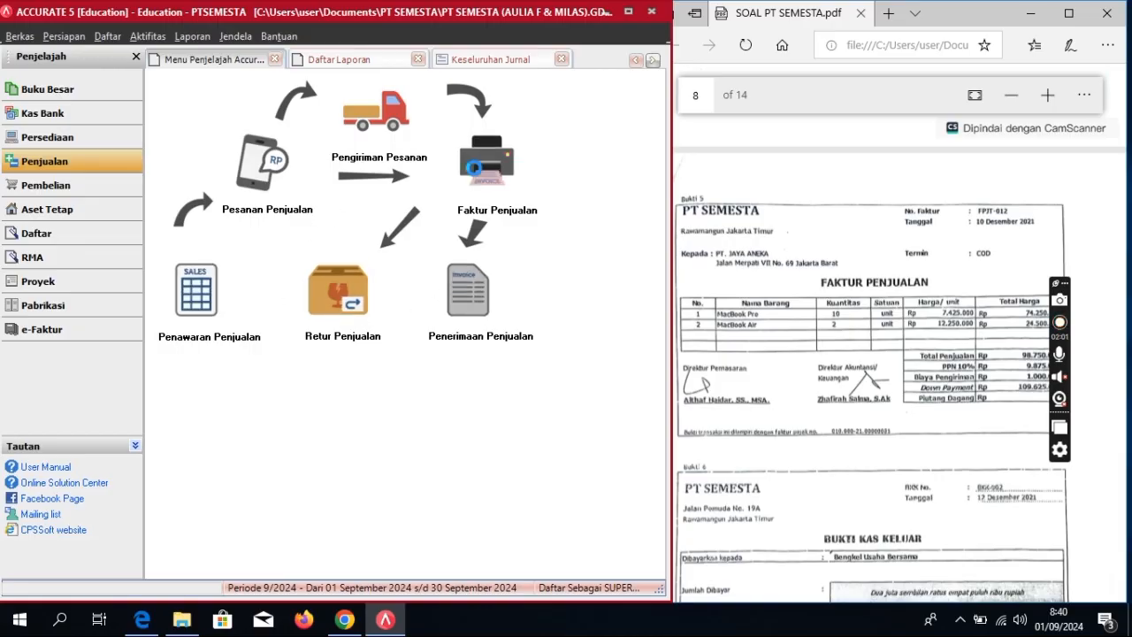
click(478, 163)
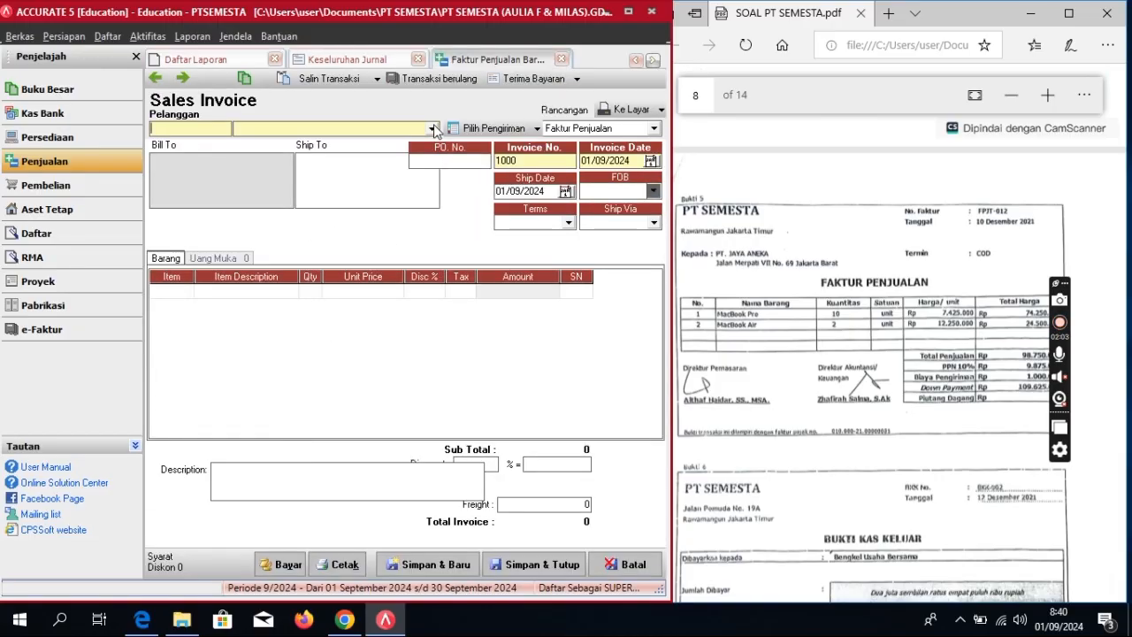
Step: Set the customer to PT JAYA ANEKA and invoice number FPJT-012
click(433, 129)
click(358, 157)
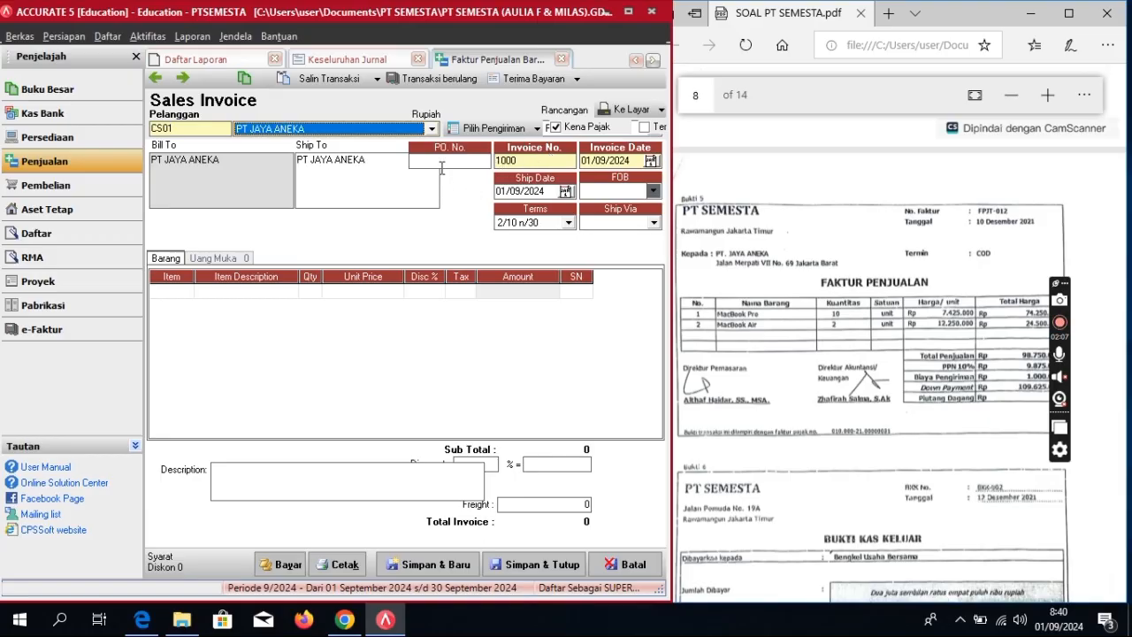
click(497, 162)
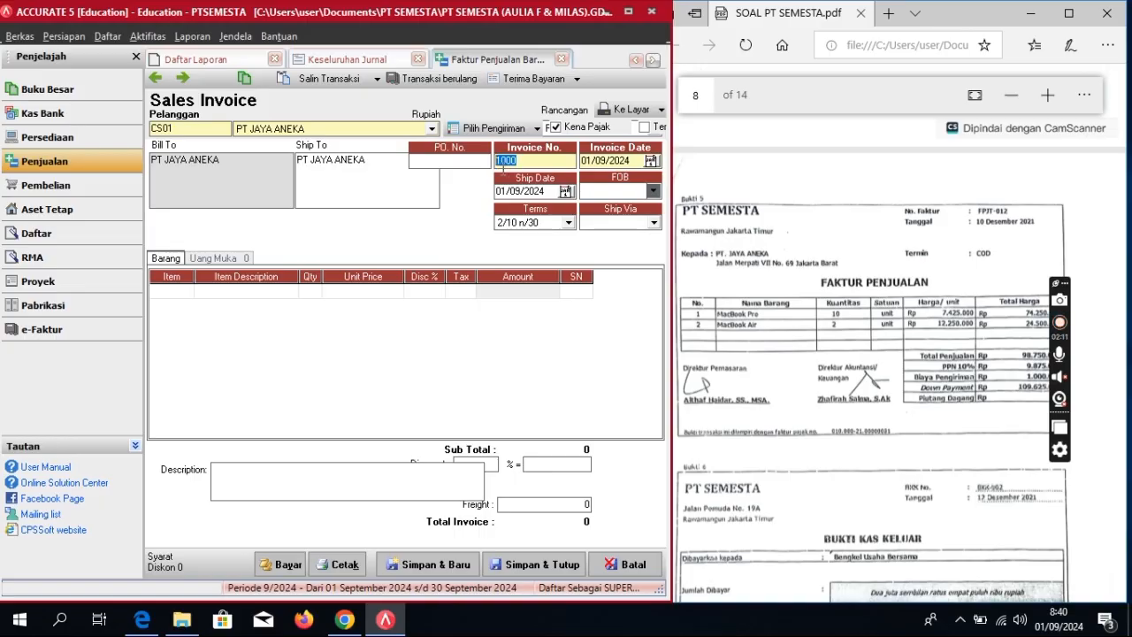
text(F)
text(PJT-012)
Step: Set invoice and ship dates to 10/12/2021 with C.O.D terms
key(Tab)
text(10/12/)
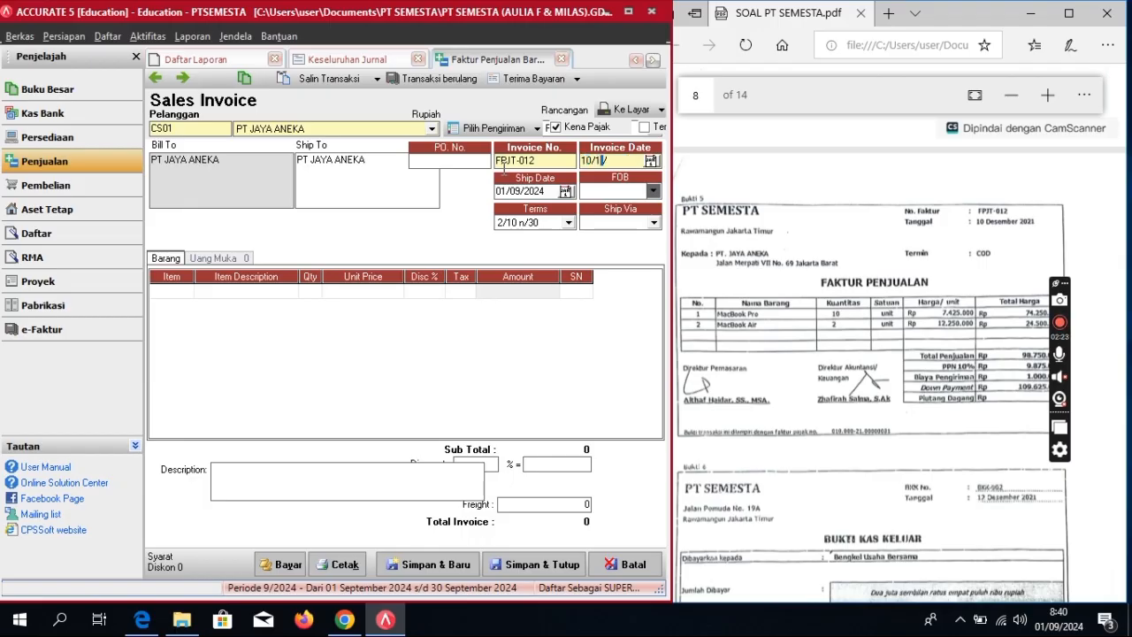
text(2021)
key(Tab)
text(10/1)
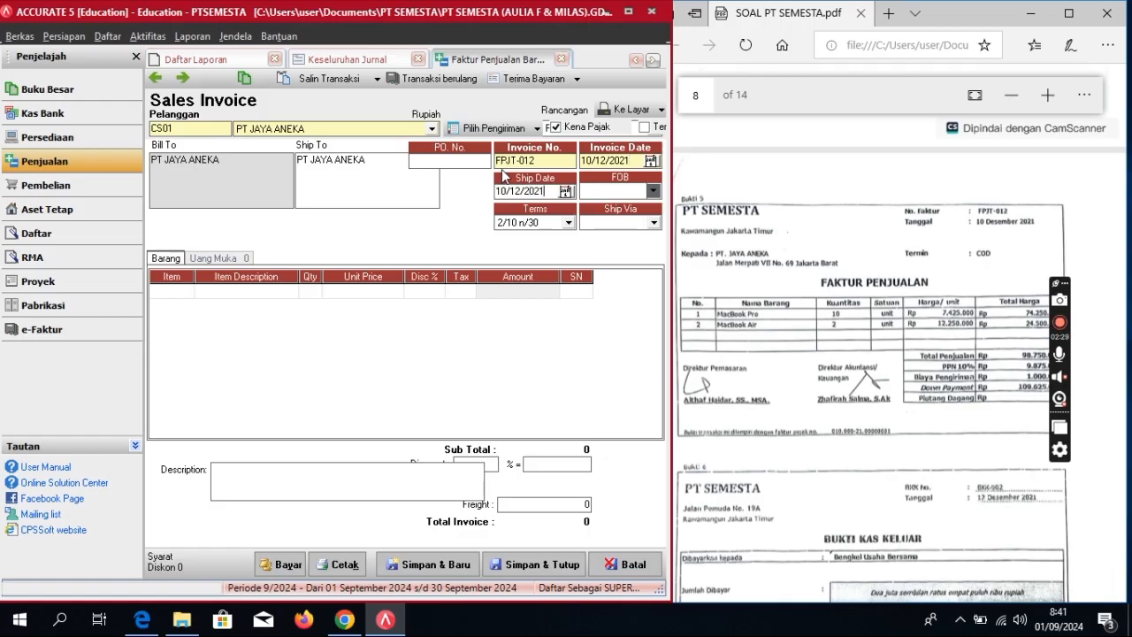
click(568, 222)
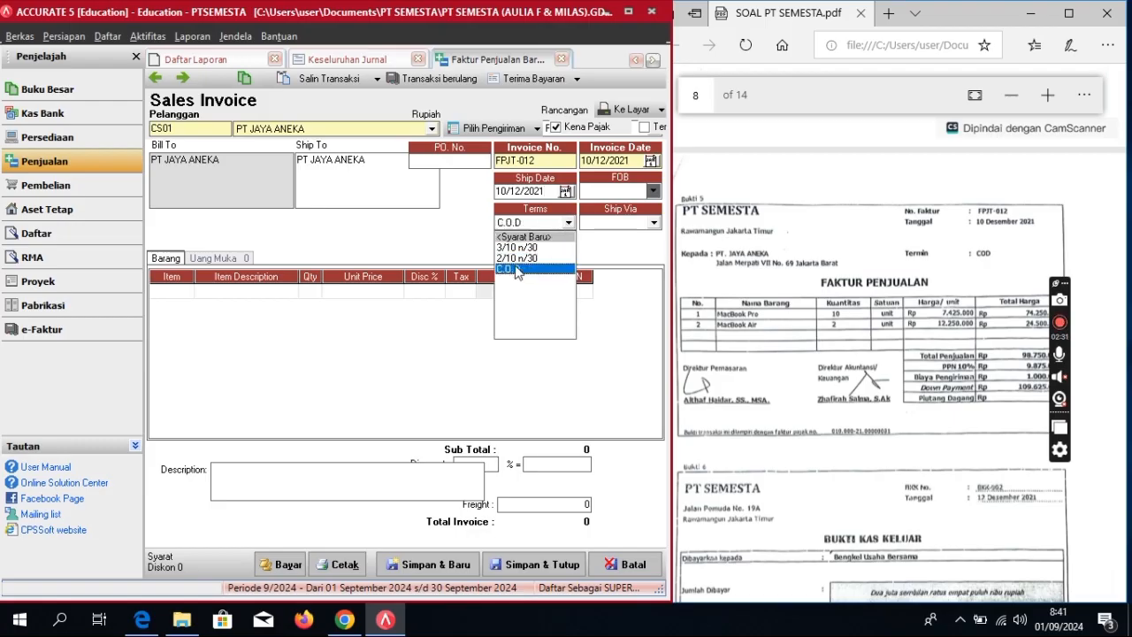
click(517, 270)
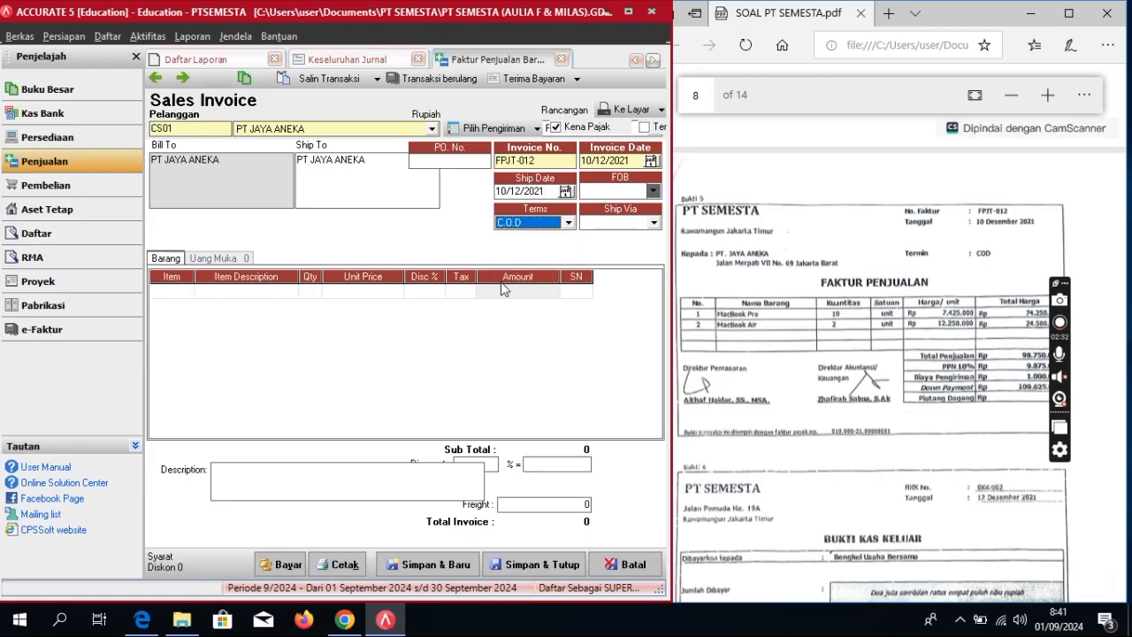
Step: Add MACBOOK PRO as the first line: quantity 10 at 7.425.000
click(187, 298)
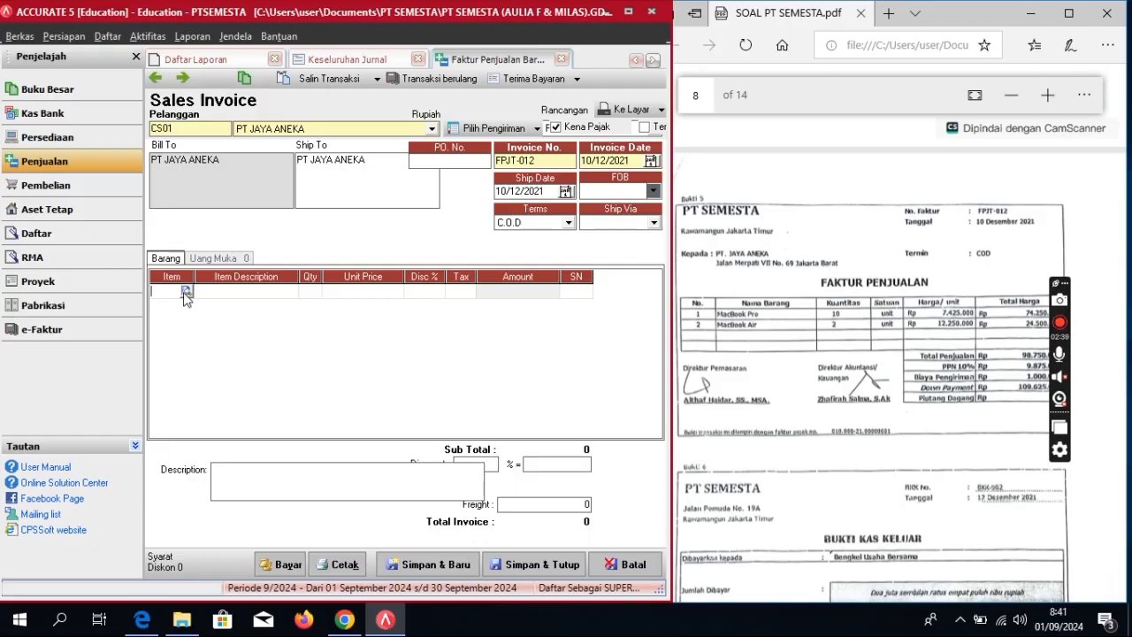
click(185, 295)
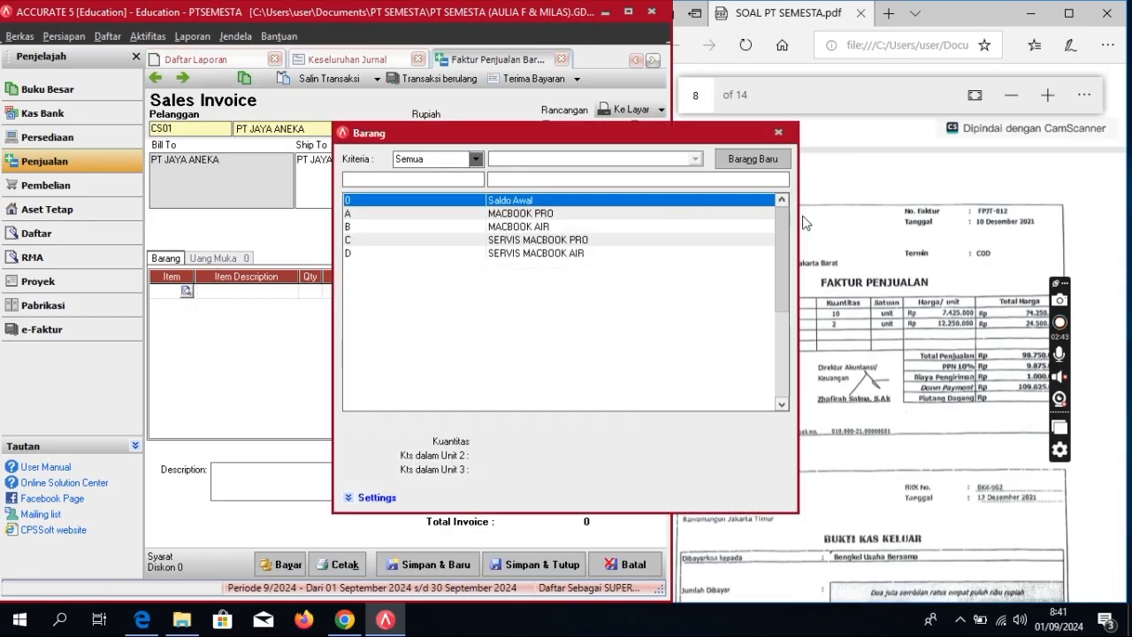
key(Down)
key(Return)
click(316, 295)
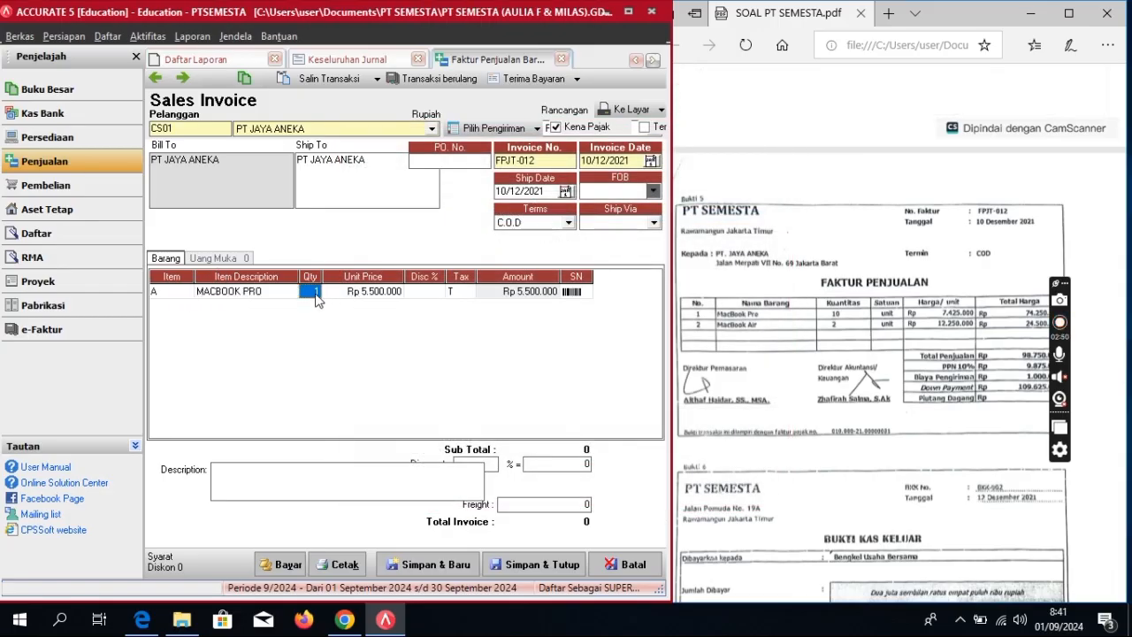
text(10)
key(Tab)
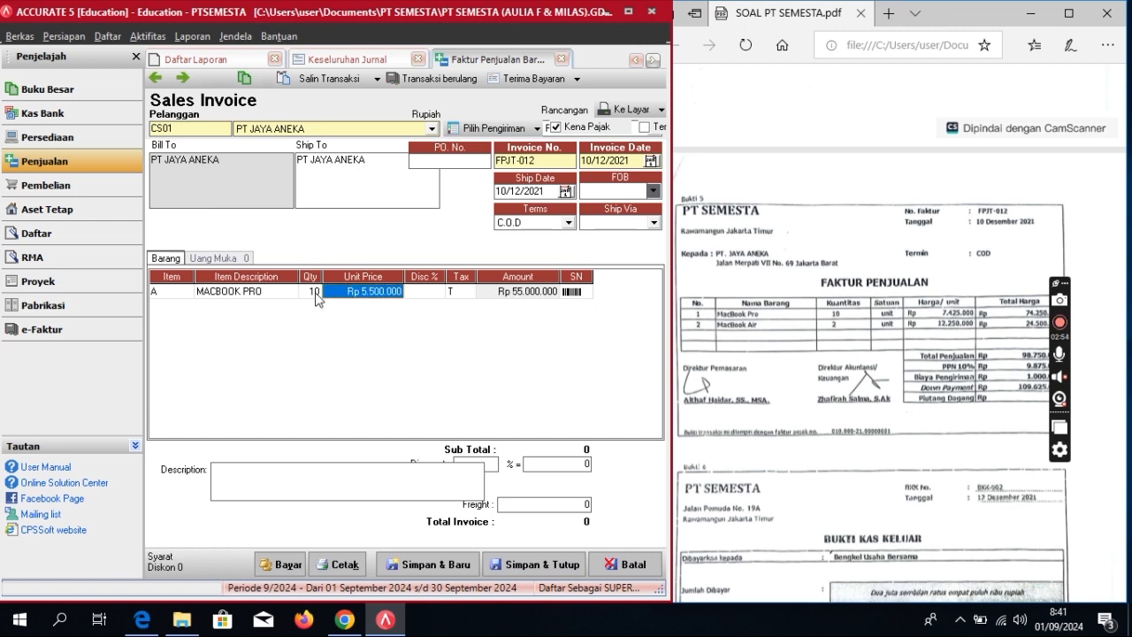
text(7)
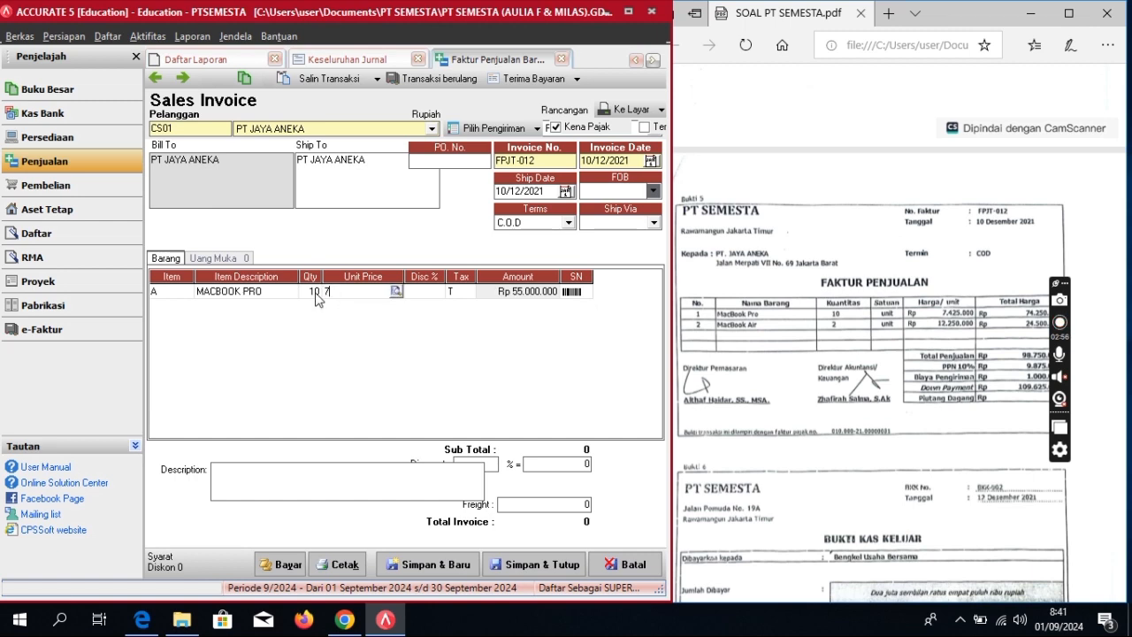
text(42500)
key(Tab)
key(Tab)
key(Tab)
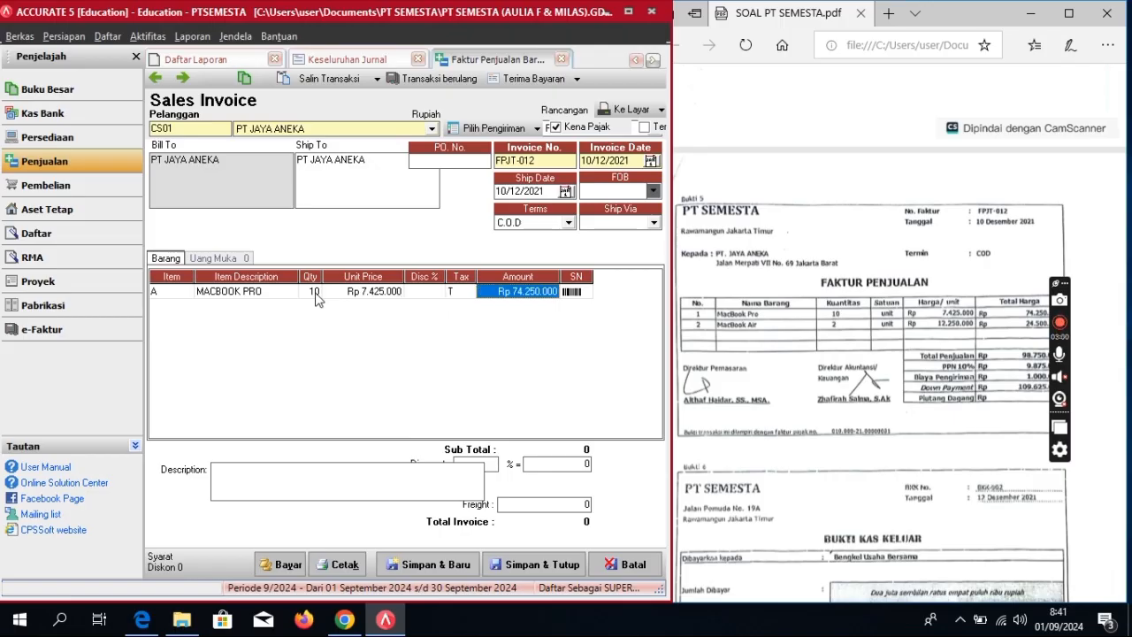
key(Tab)
key(Tab)
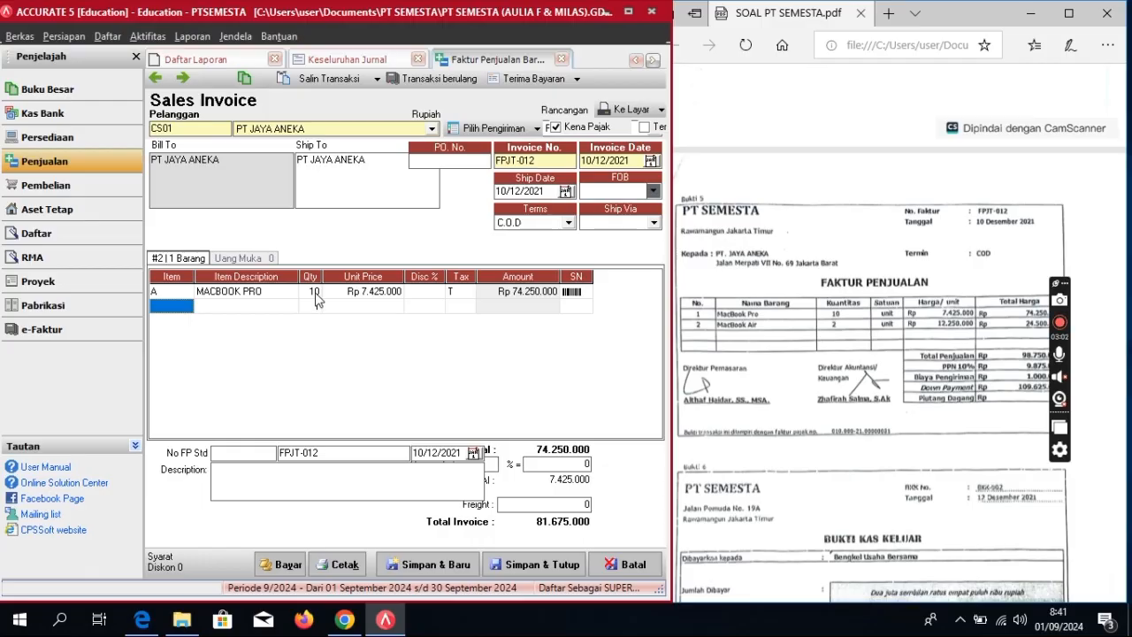
Step: Add MACBOOK AIR as the second line: quantity 2 at 12.250.000
click(183, 307)
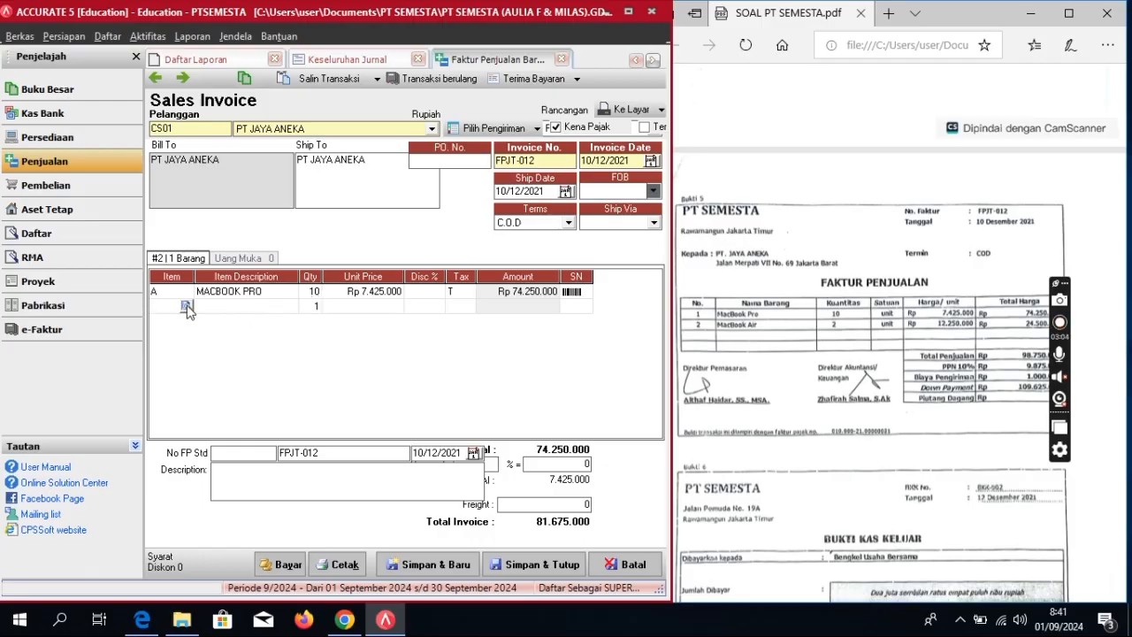
click(187, 307)
click(450, 223)
double_click(509, 228)
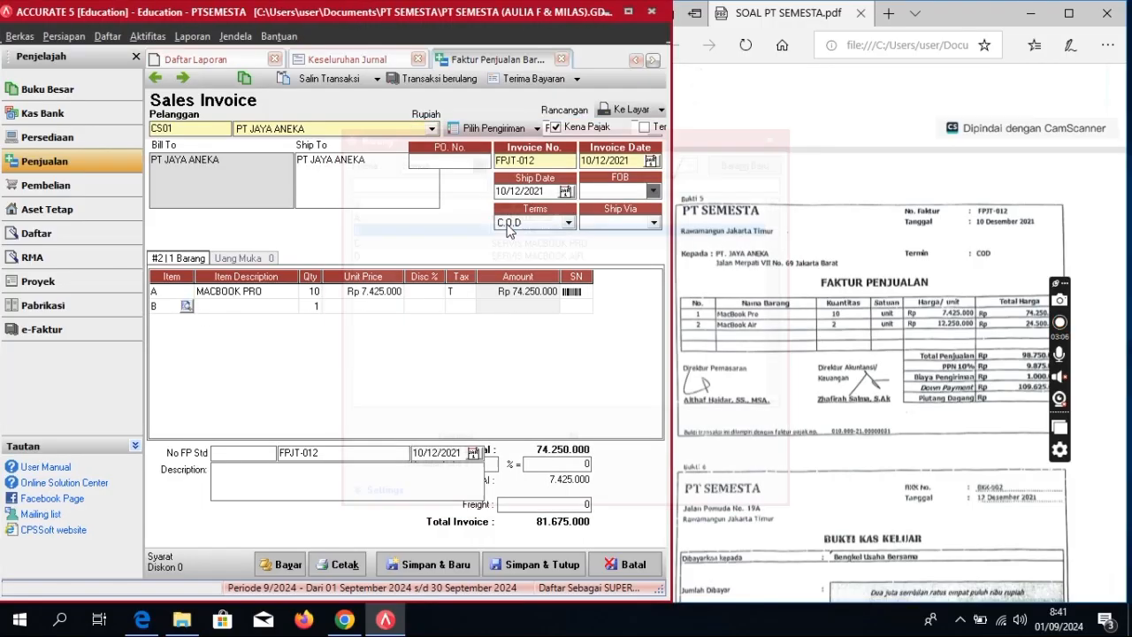
click(312, 306)
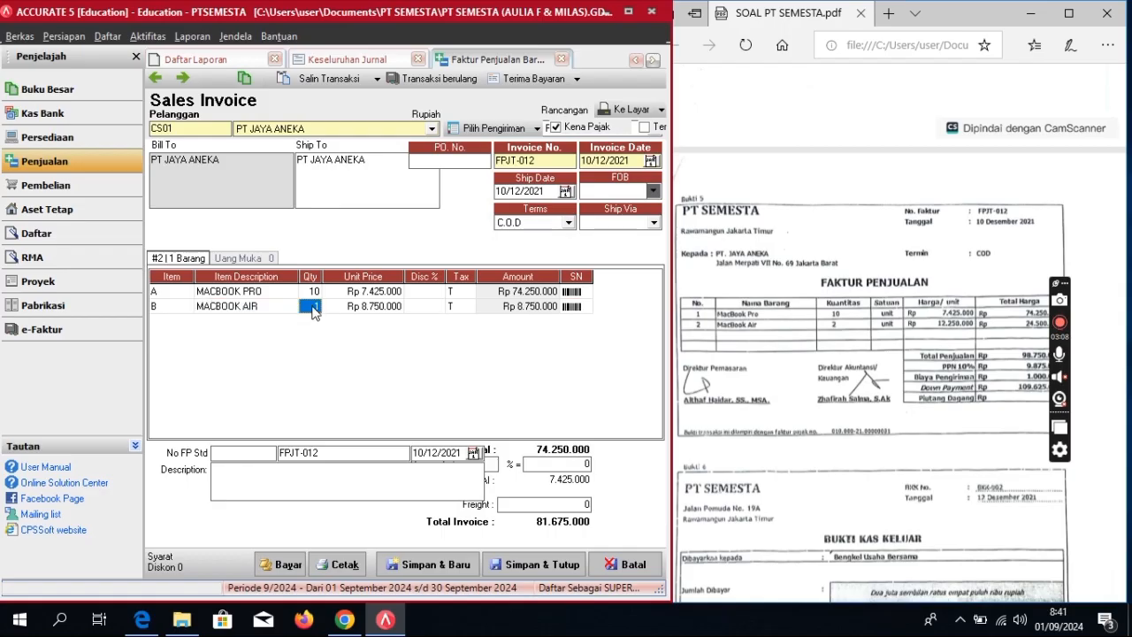
click(311, 306)
text(2)
key(Tab)
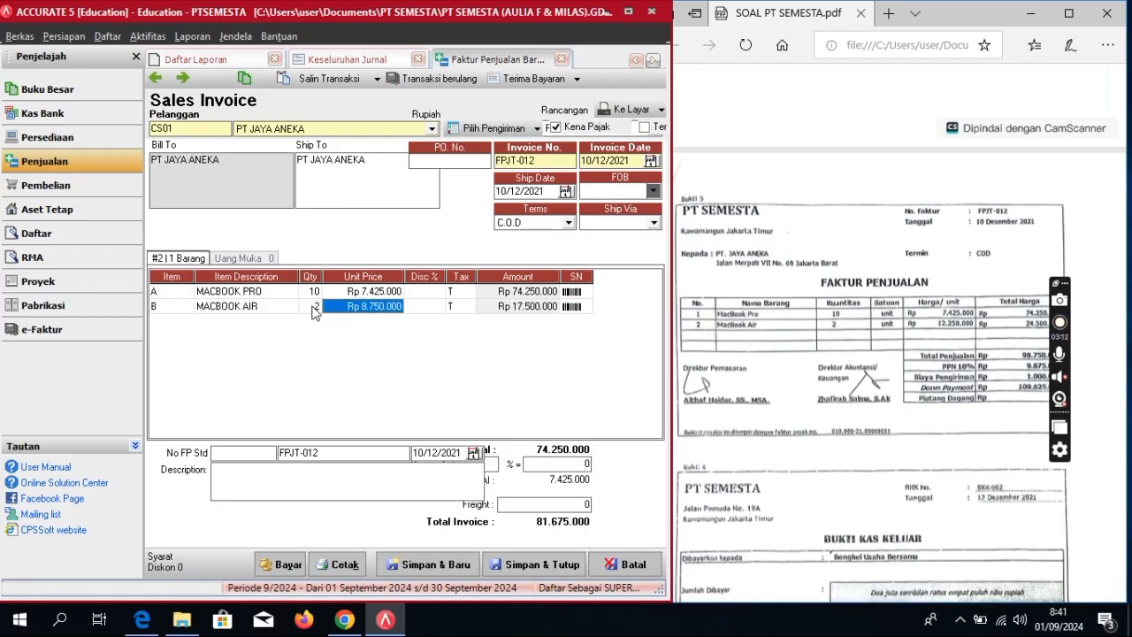
text(12.250.000)
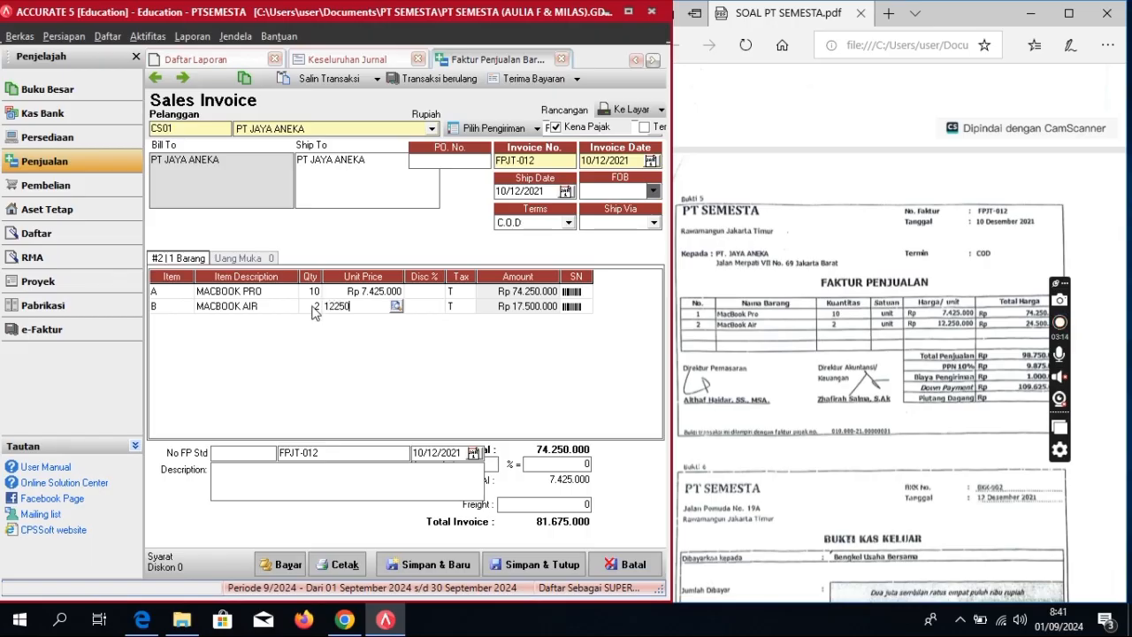
key(Tab)
key(Tab)
key(Tab)
key(Tab)
key(Tab)
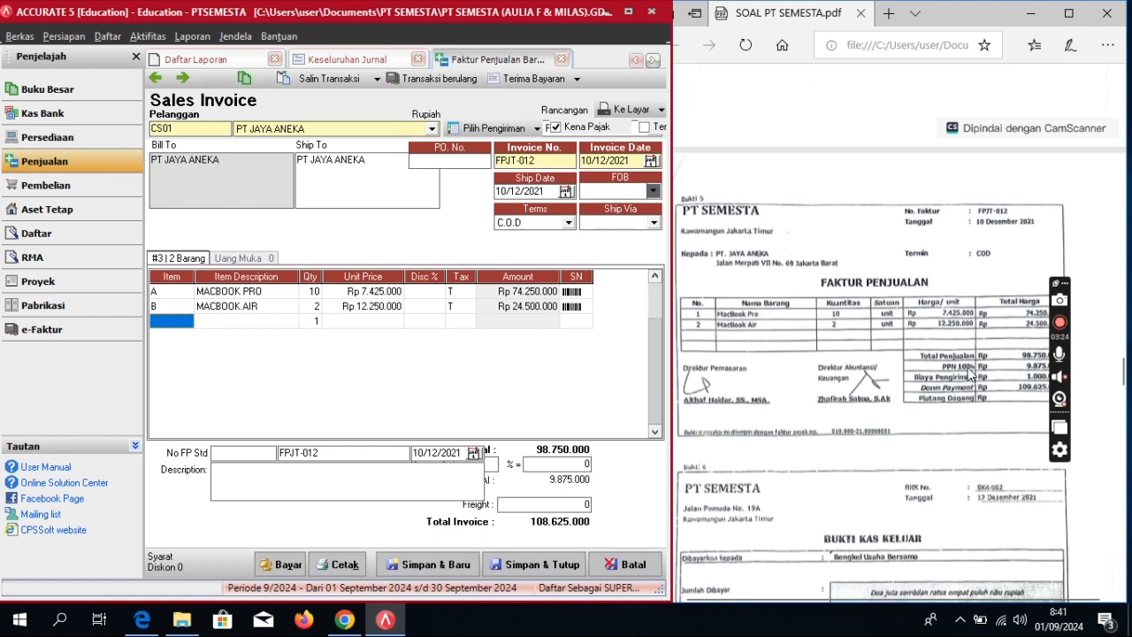
Step: Add a 1.000.000 freight charge to FPJT-012 and book it to the Freight Collected account
click(546, 507)
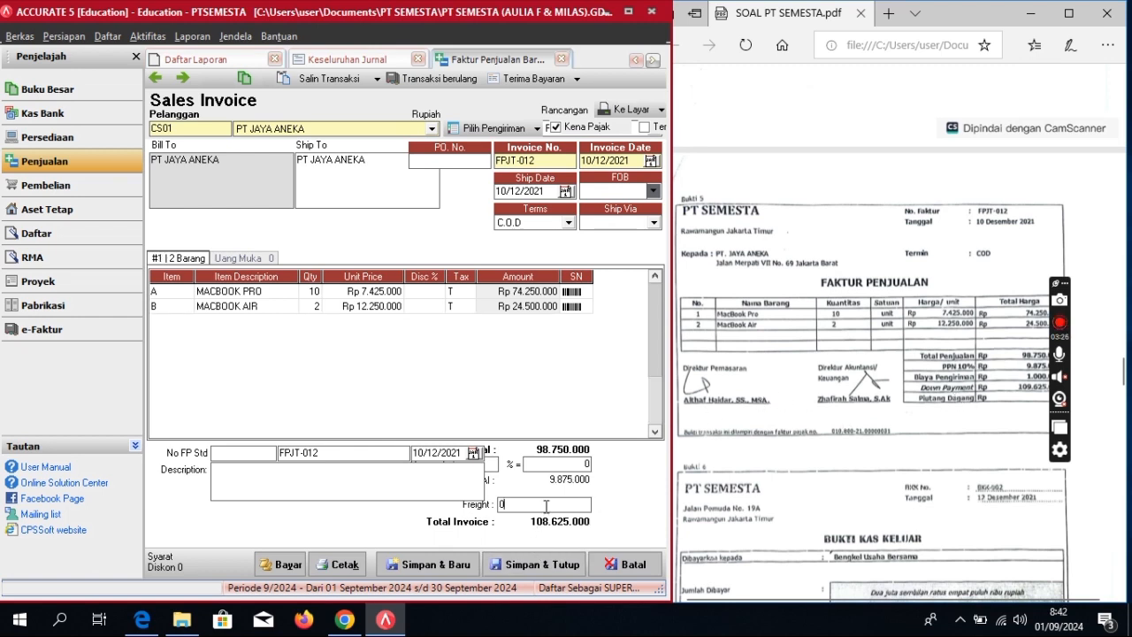
text(1)
key(BackSpace)
key(BackSpace)
key(BackSpace)
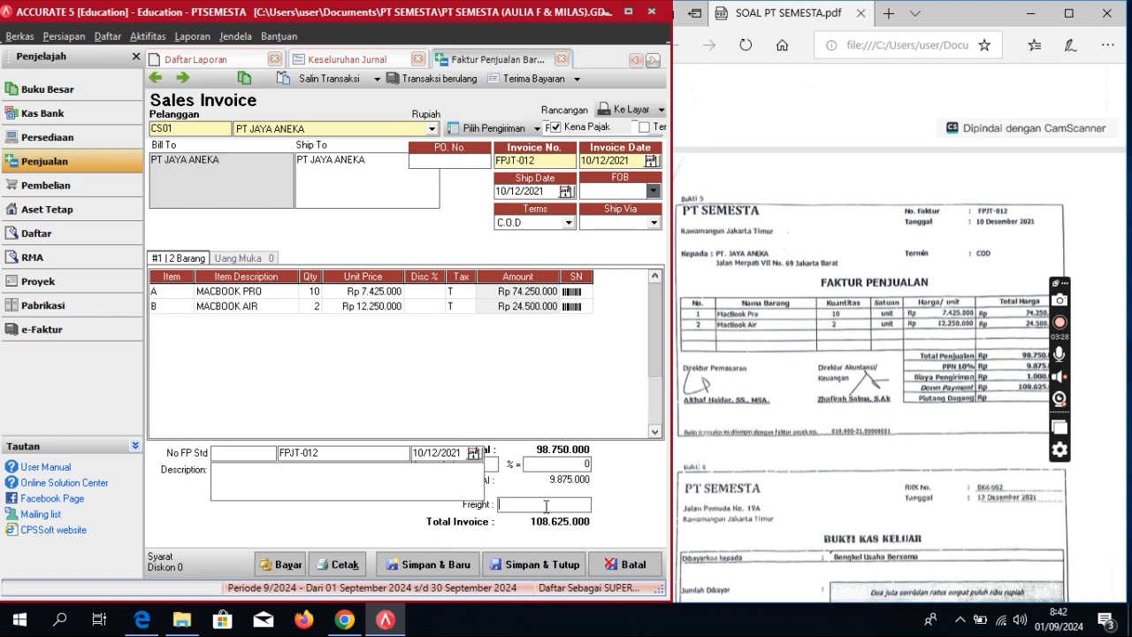
text(1000000)
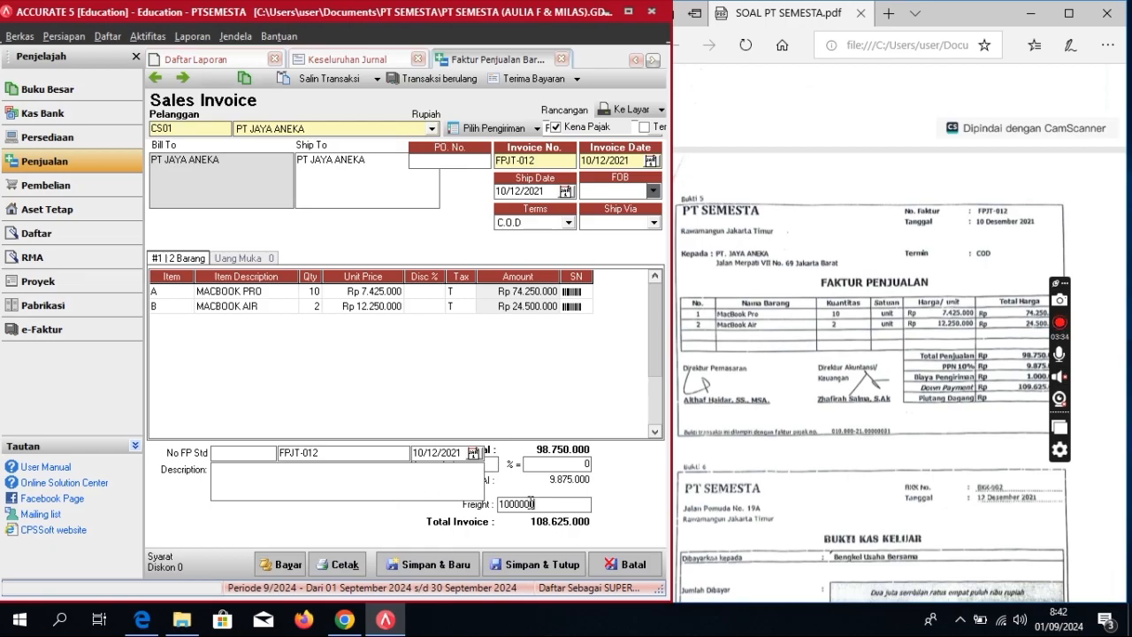
click(375, 470)
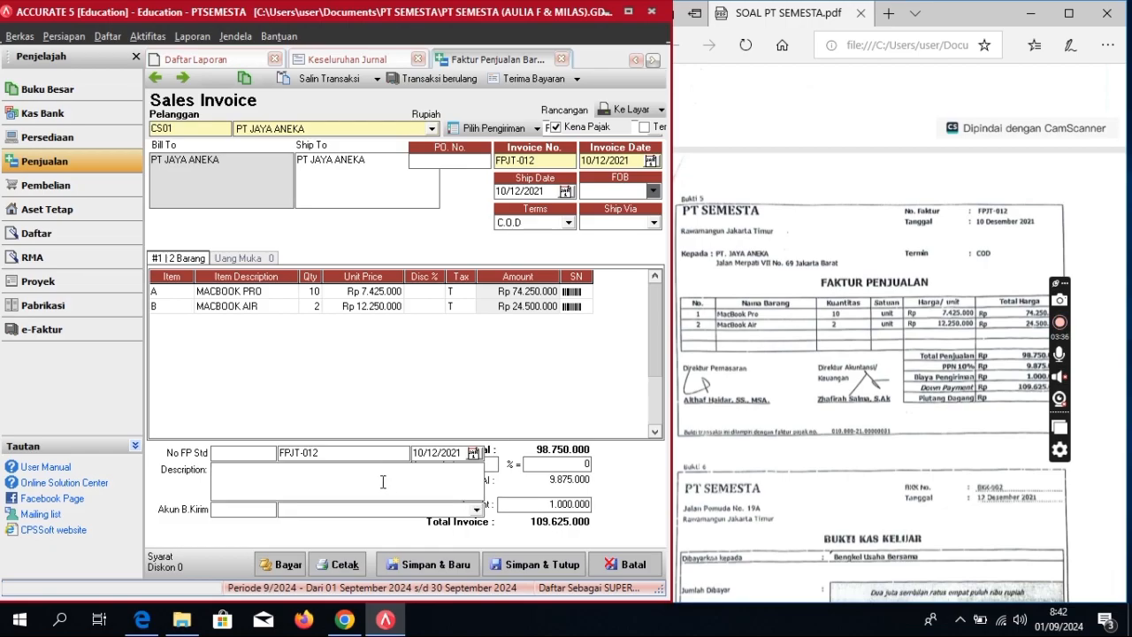
click(476, 510)
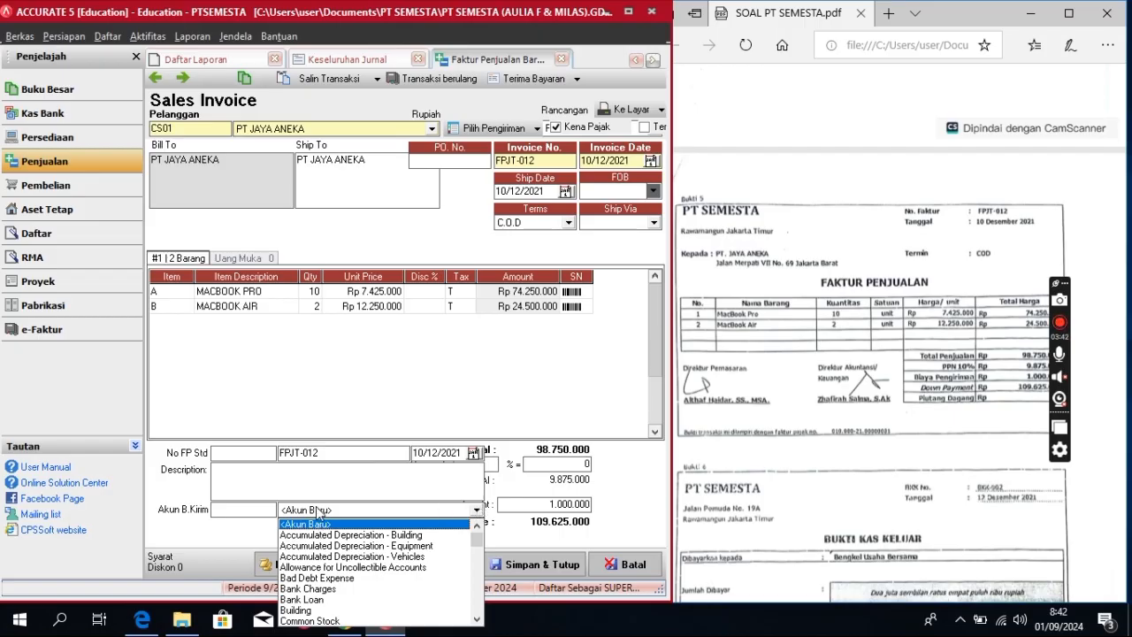
text(Fre)
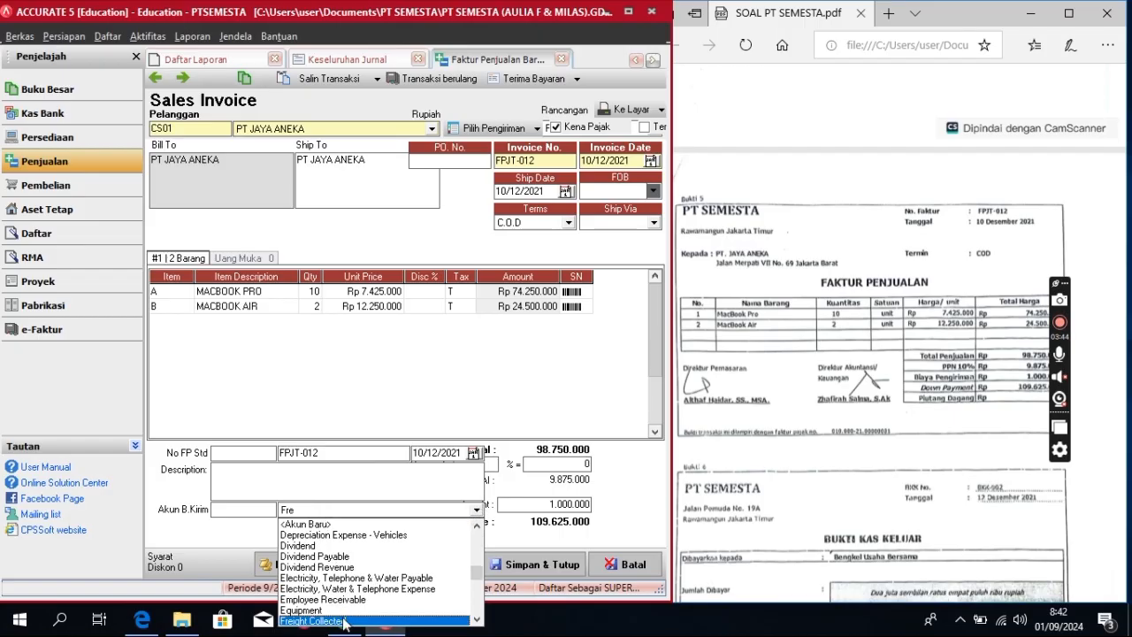
click(344, 622)
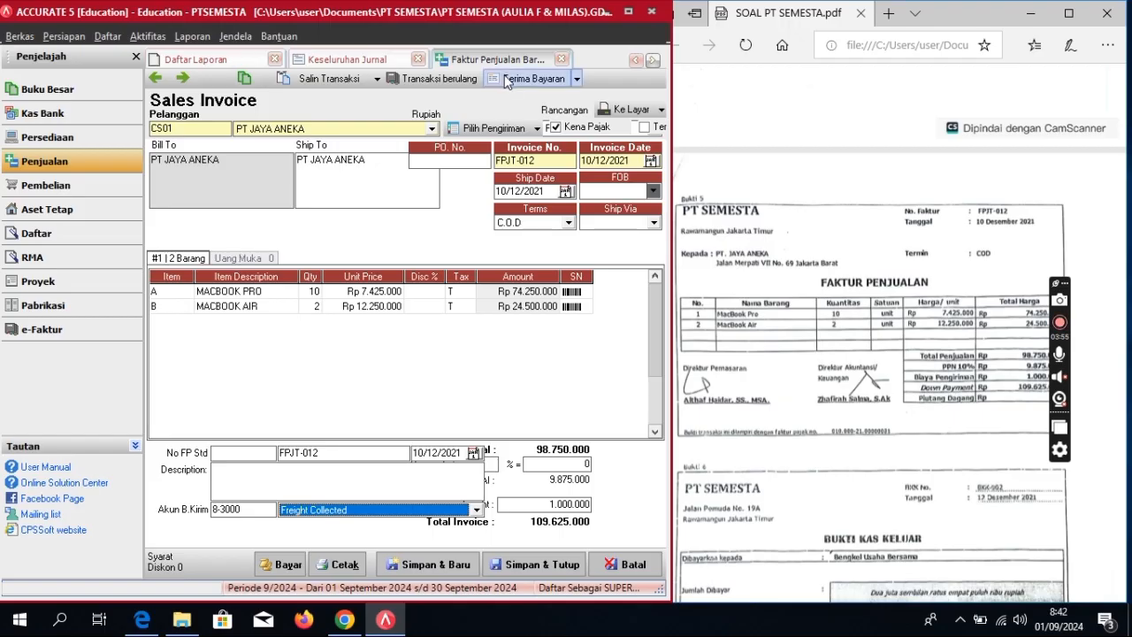
Step: Start a customer receipt for FPJT-012 with payment and cheque dates 10/12/2021
click(506, 80)
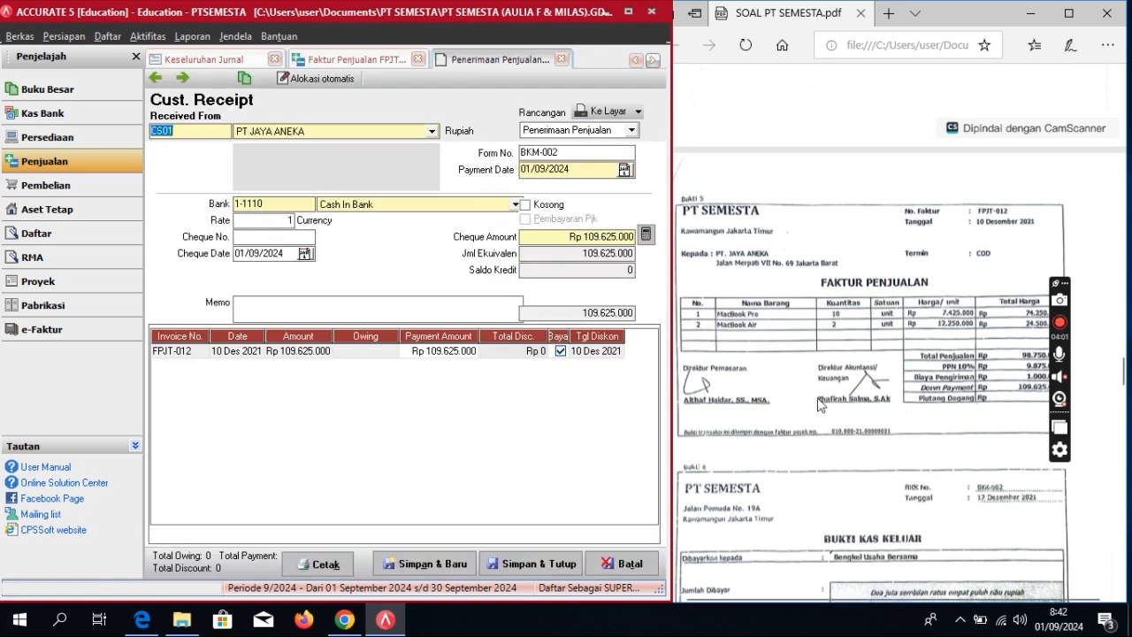
click(585, 170)
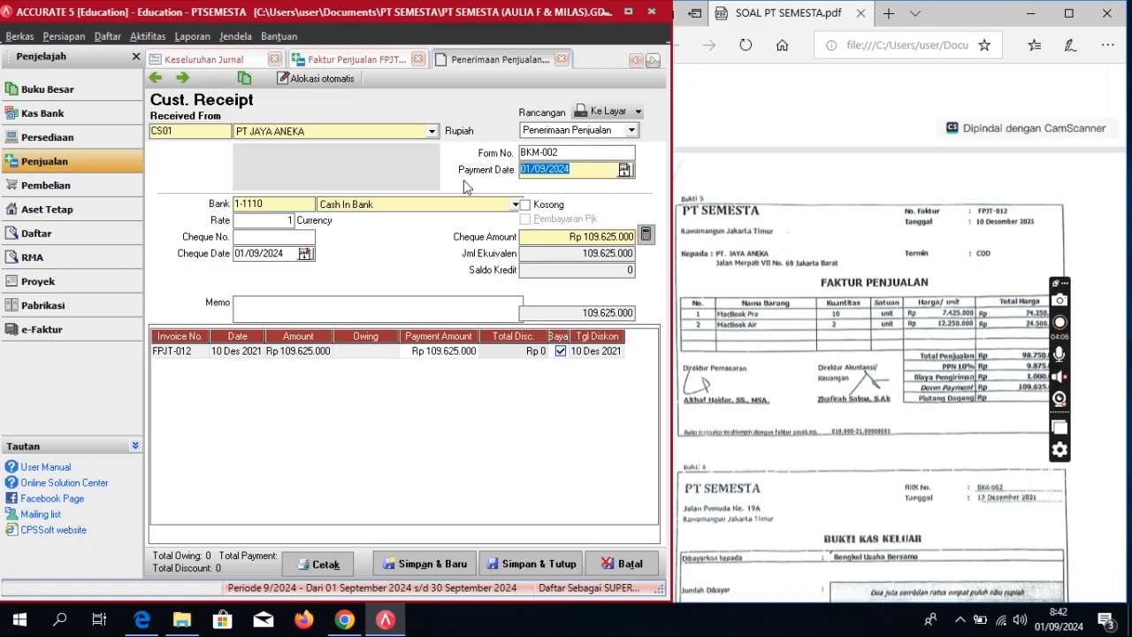
text(10/12/2021)
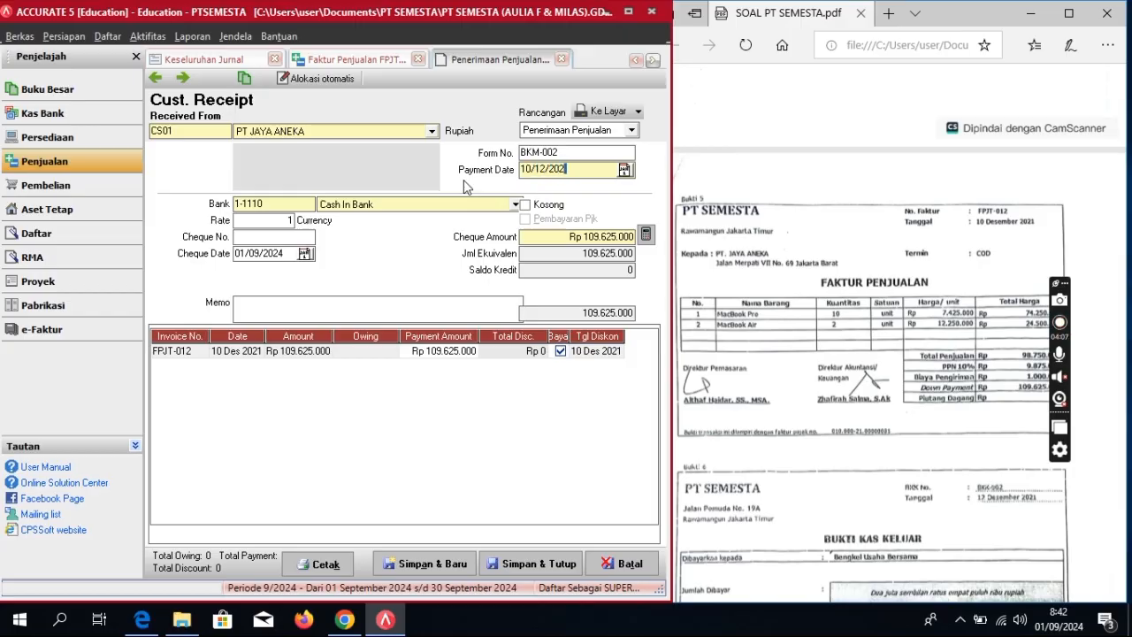
key(Tab)
key(Tab)
key(Tab)
key(Tab)
key(Tab)
text(10/12/20)
Step: Give the receipt the memo 'Pembayaran Penjualan', then save the receipt and the sales invoice
click(436, 297)
text(p)
key(BackSpace)
text(Pembayaran)
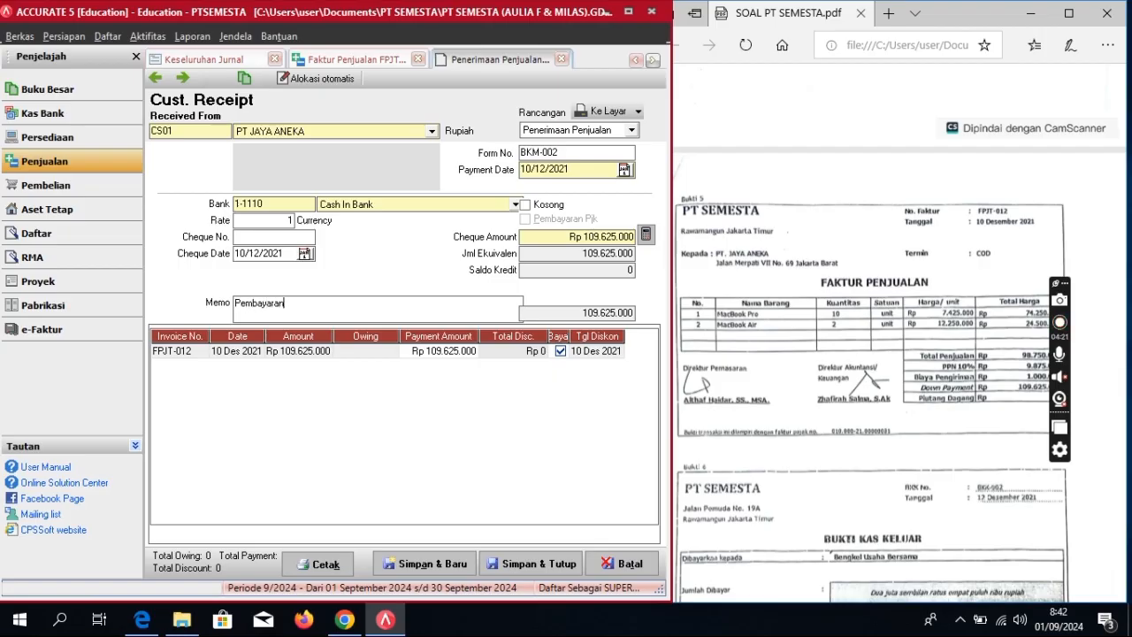
text( Pwn)
click(302, 303)
key(BackSpace)
text(e)
key(Tab)
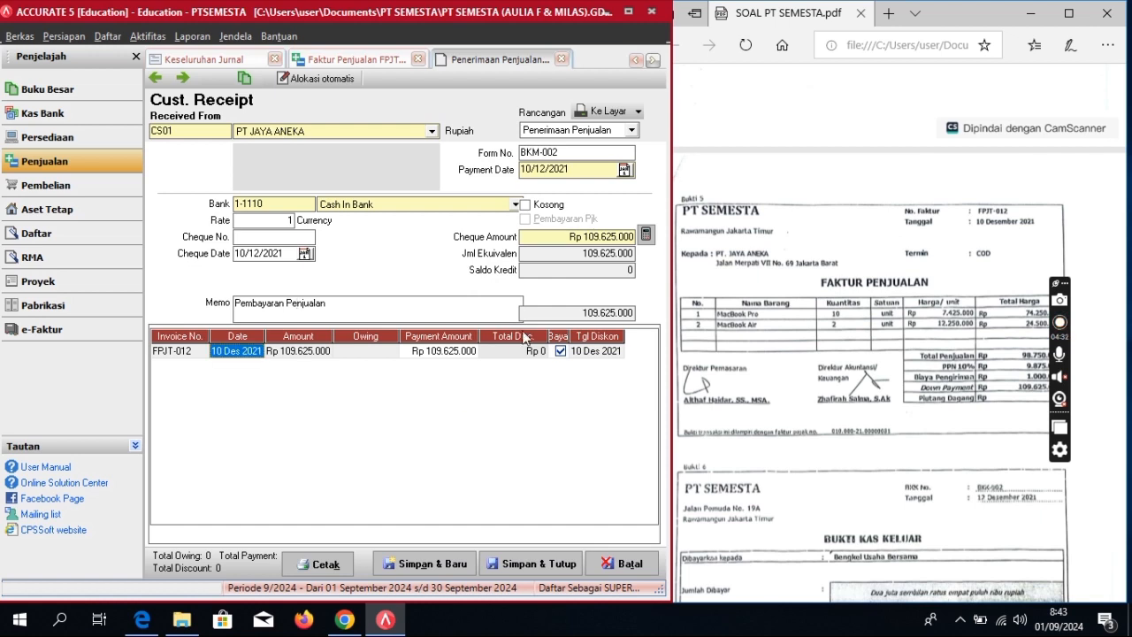
click(520, 569)
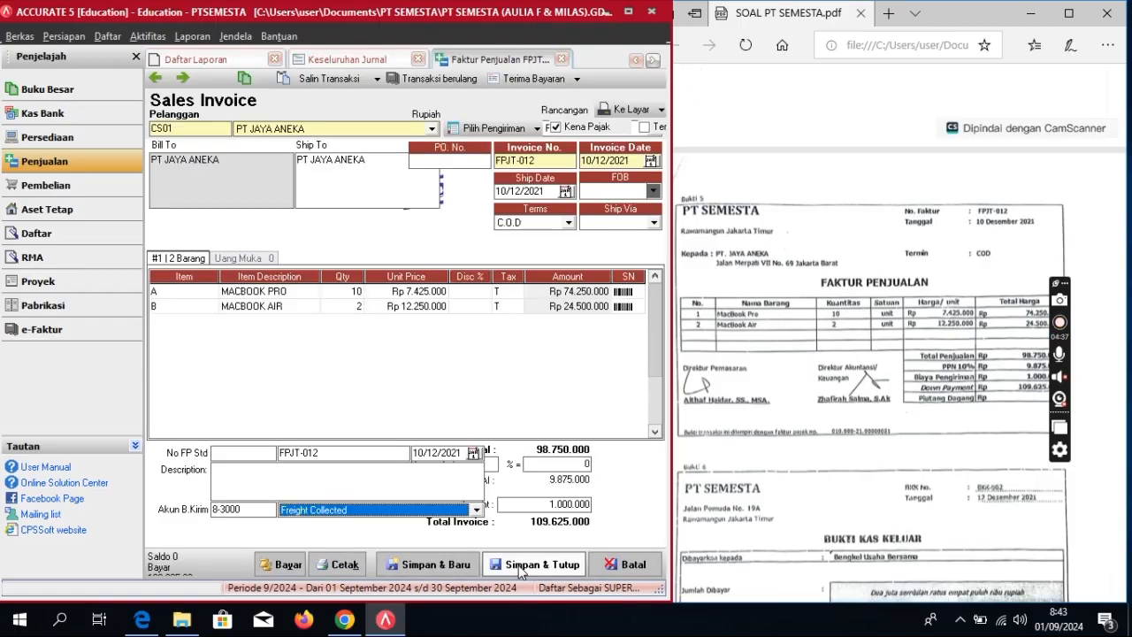
click(521, 569)
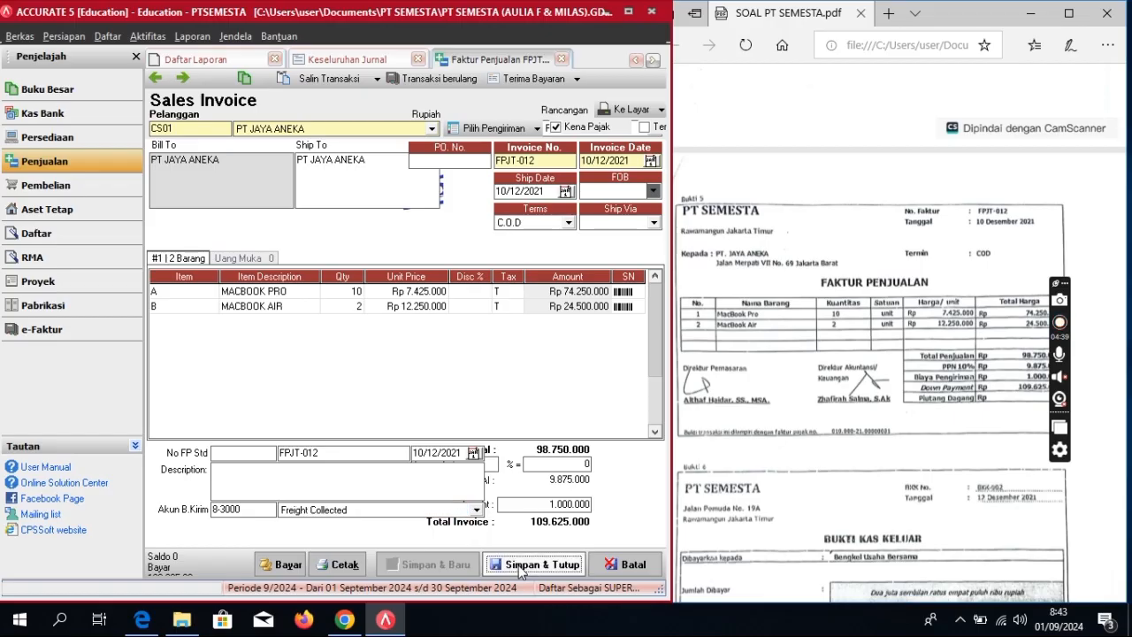
Step: Start a new Kas Bank Other Payment paid from account 1-1110 Cash In Bank
scroll(842, 378, down, 5)
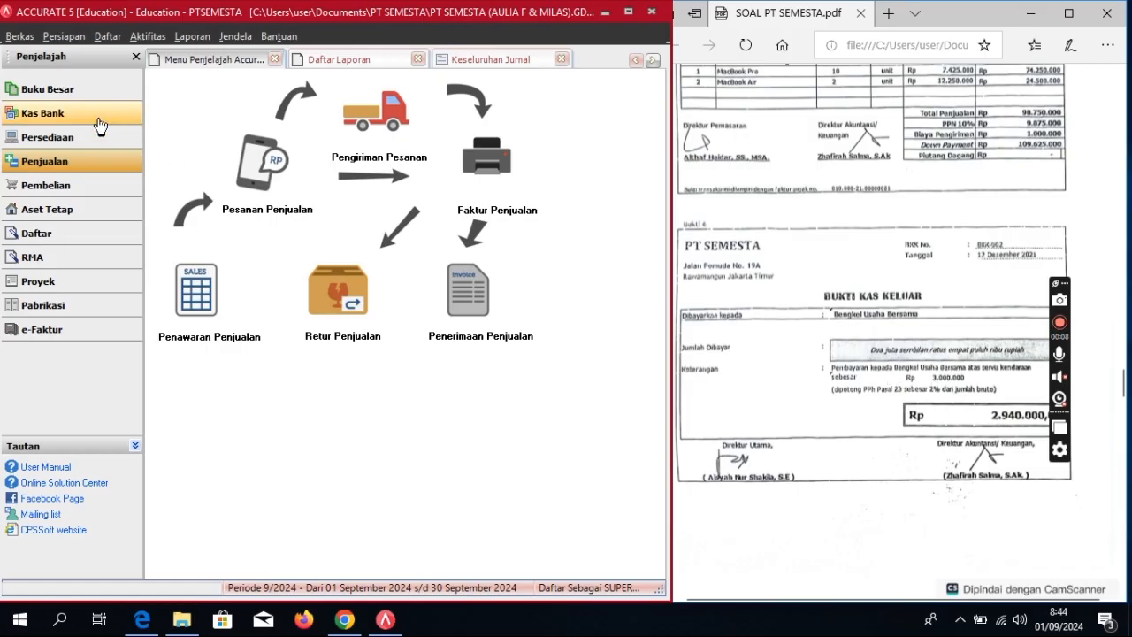
click(97, 115)
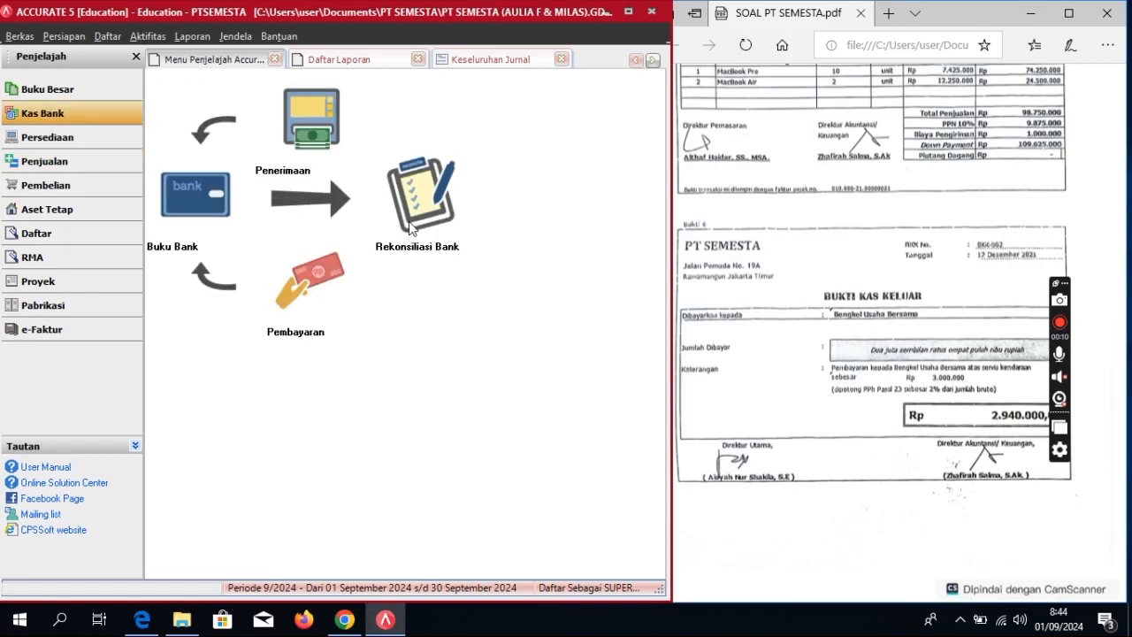
click(310, 295)
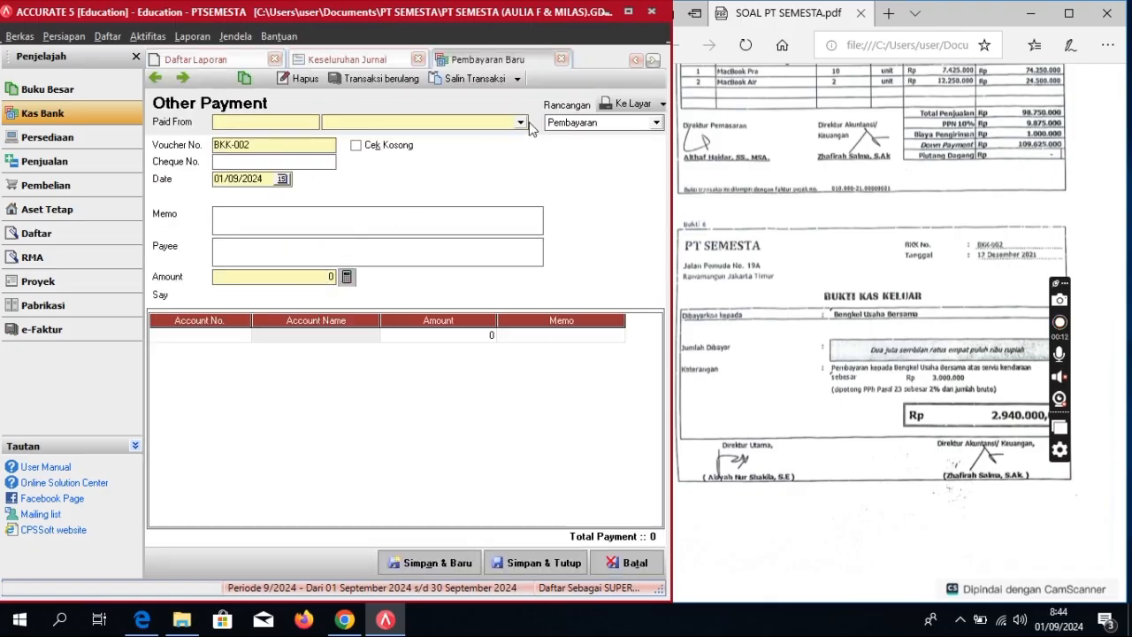
click(520, 123)
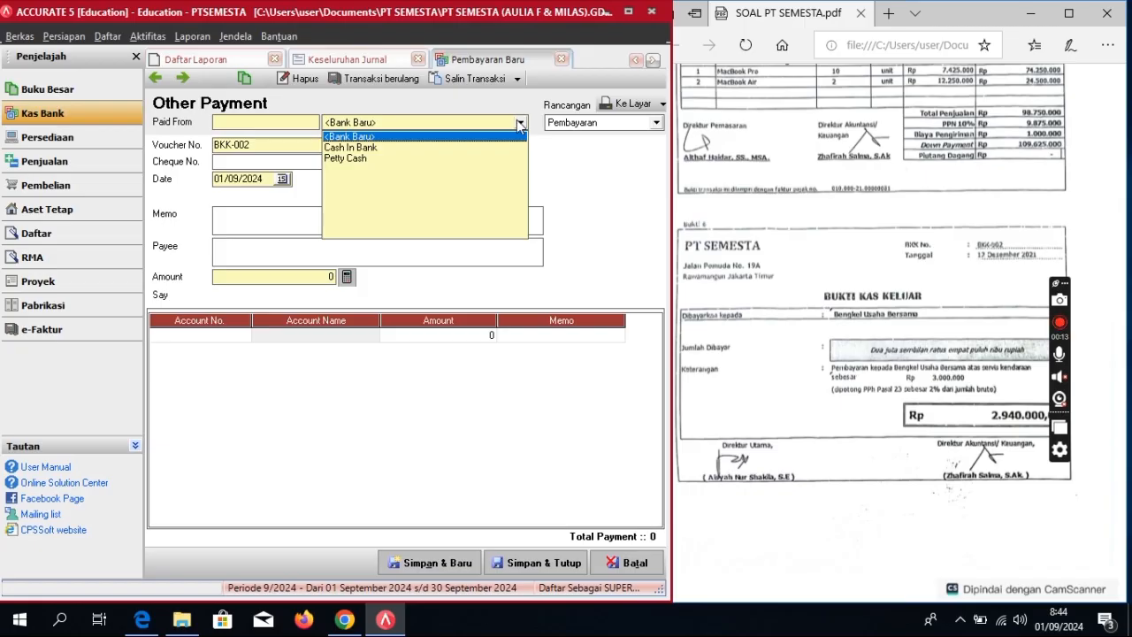
click(373, 149)
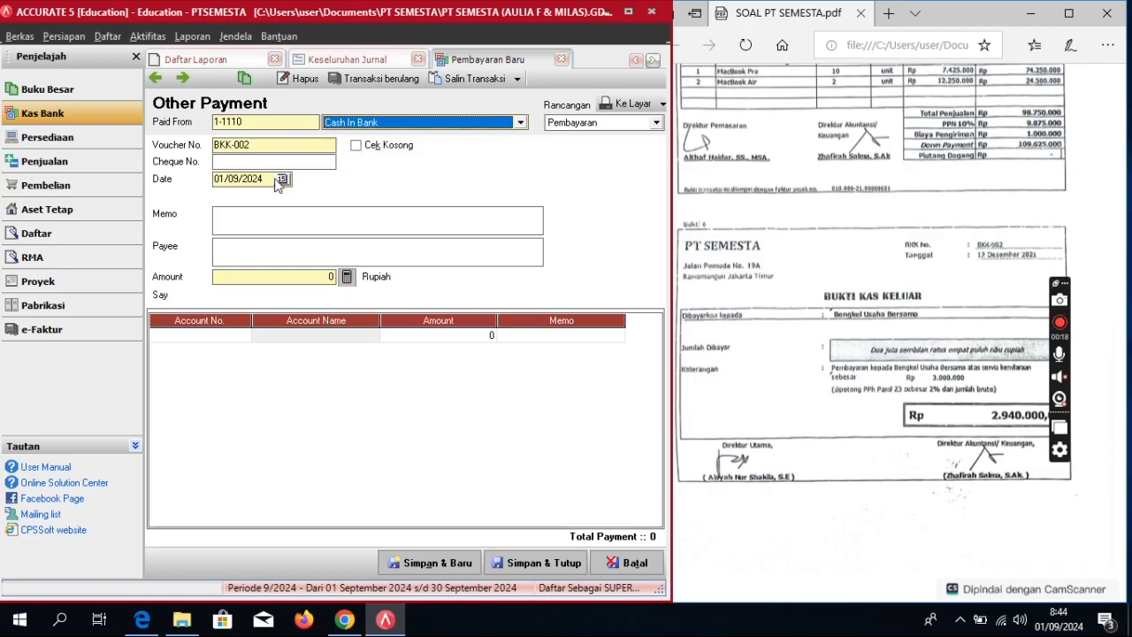
Step: Date voucher BKK-002 12/12/2021 with the memo 'Pembayaran Servis'
click(269, 178)
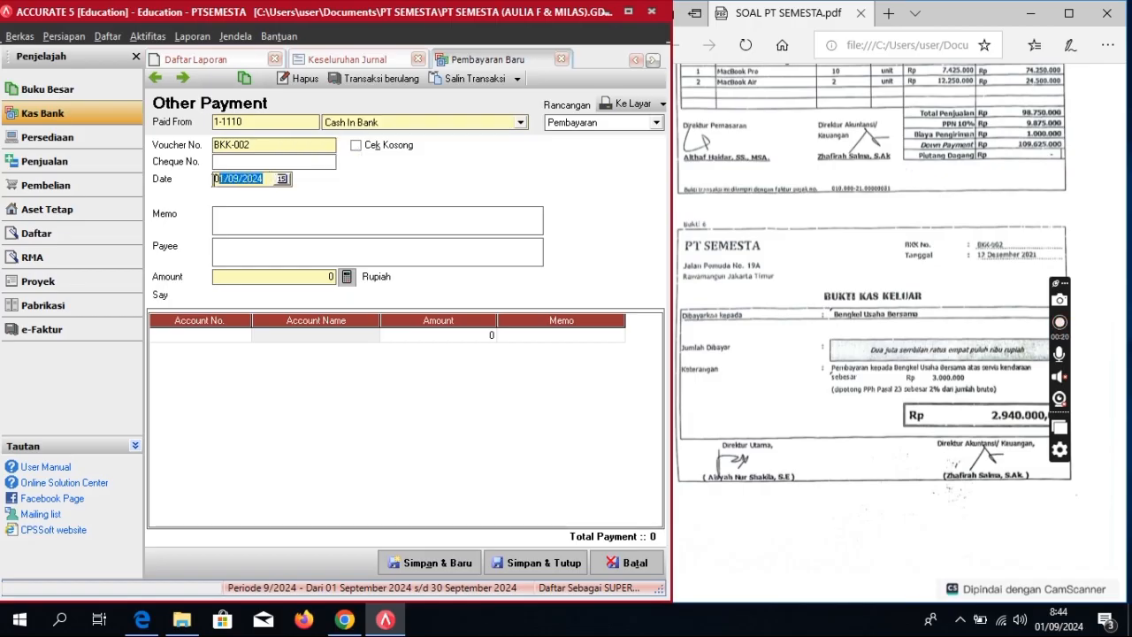
text(1)
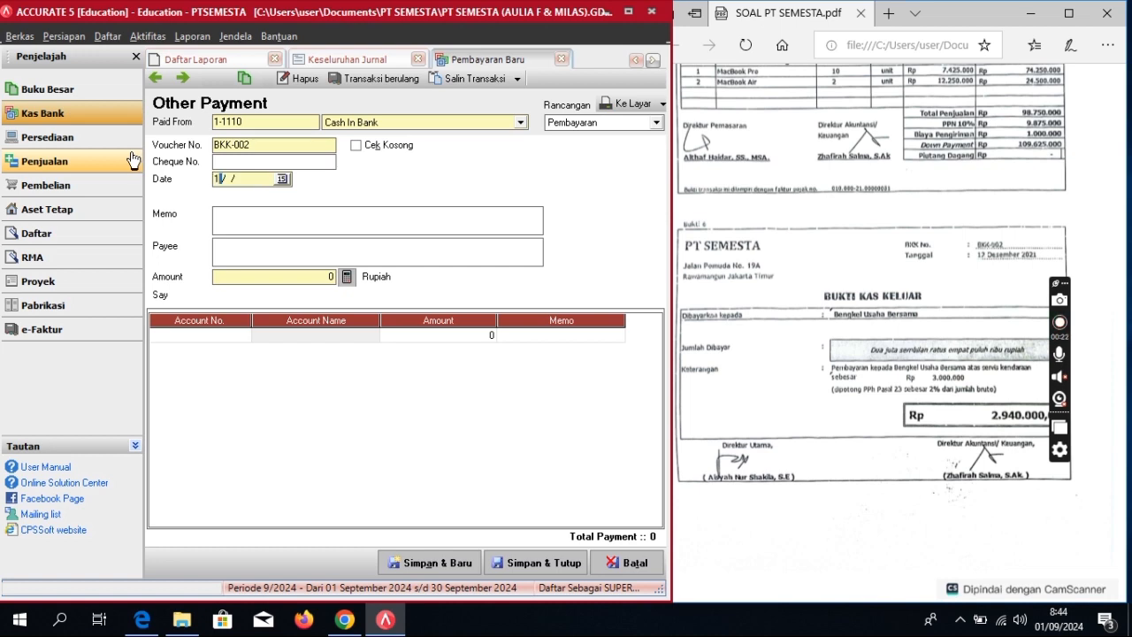
text(2/12)
click(227, 215)
text(Pembayaran)
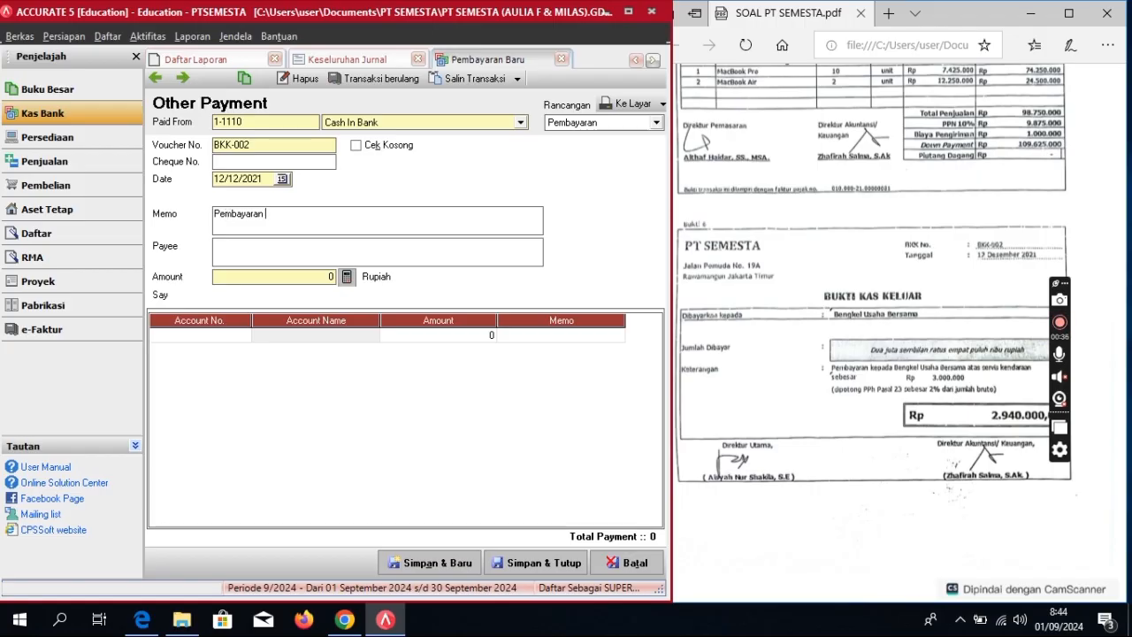
text(Servis)
key(Return)
Step: Enter Bengkel Usaha Bersama as the payee
click(236, 244)
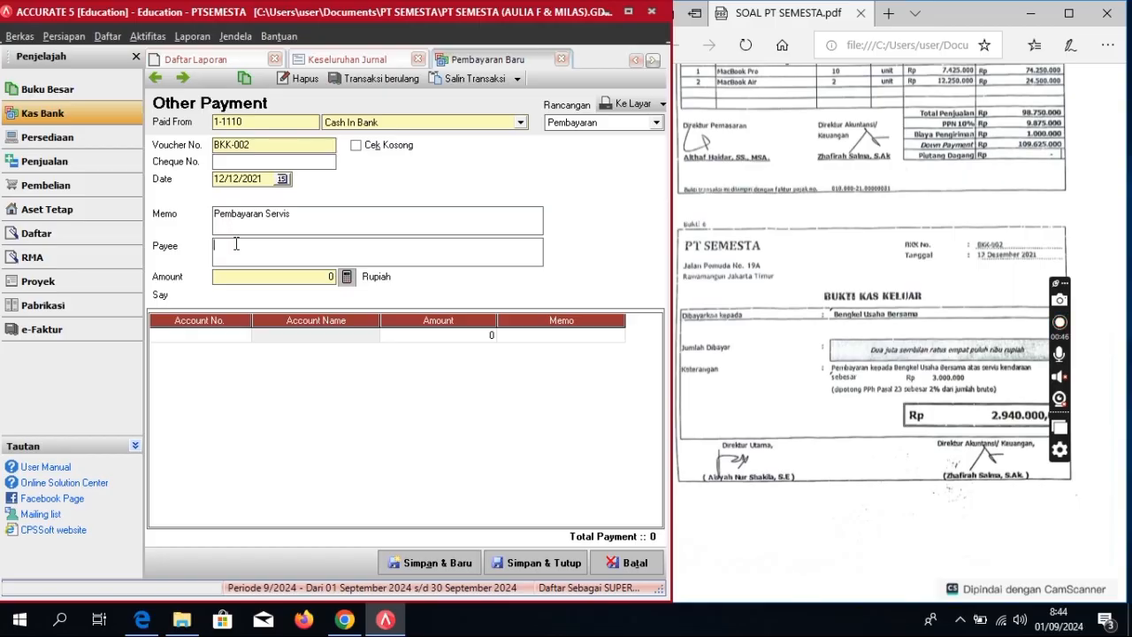
text(Bengkel Usaha)
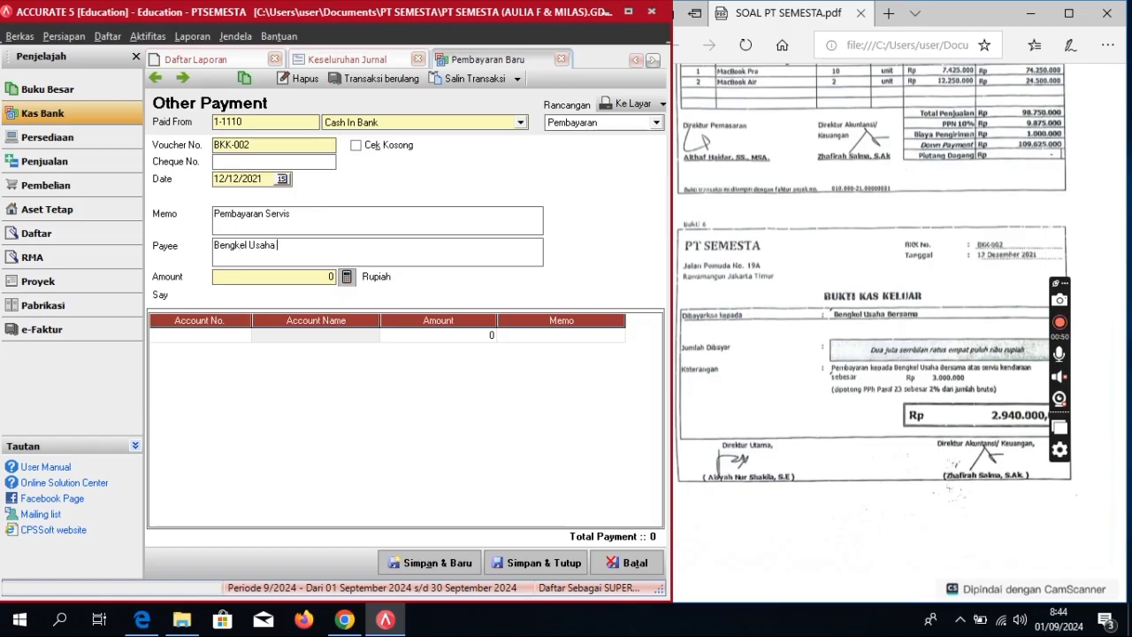
text( Ne)
key(BackSpace)
key(BackSpace)
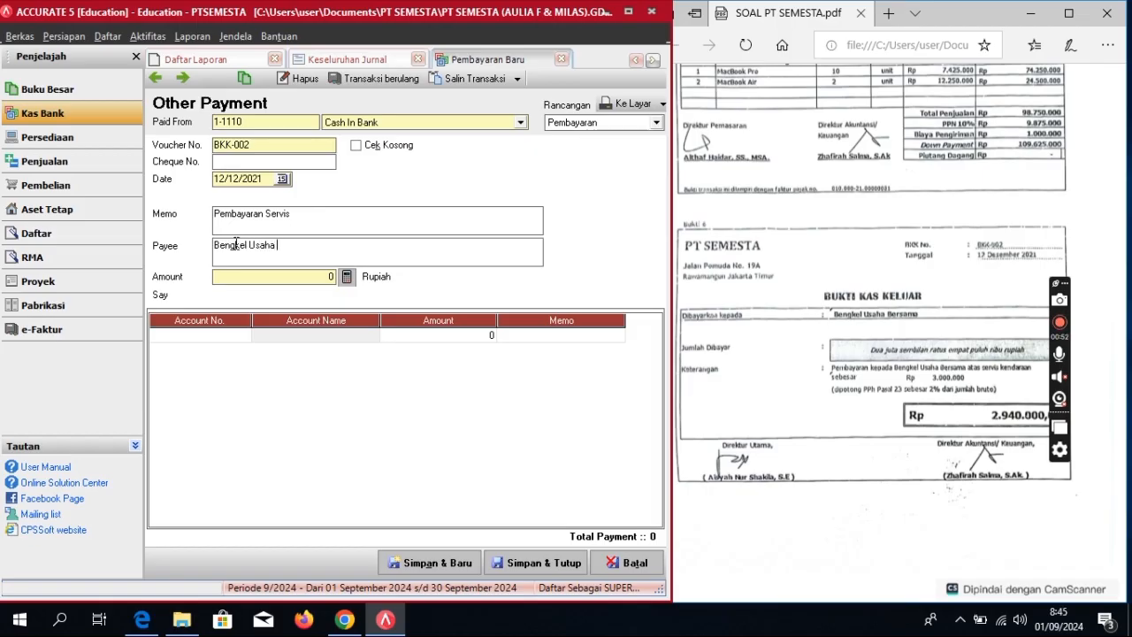
text(Bersama)
Step: Add a payment line for 6-1180 Repairs & Maintenance Expense of 3.000.000
click(219, 355)
click(243, 339)
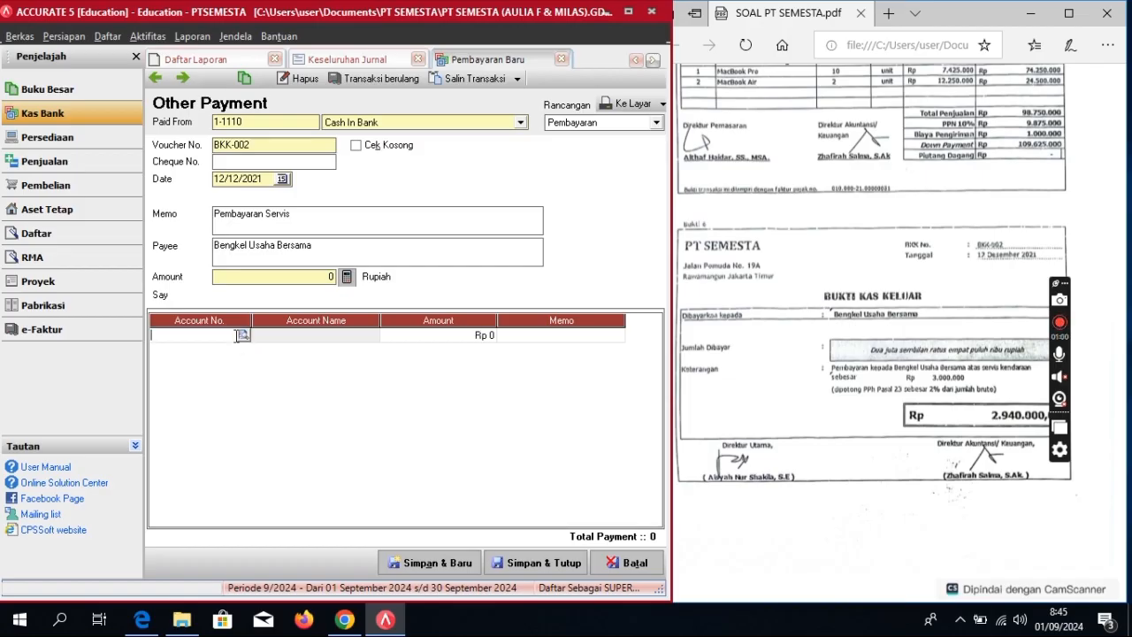
click(243, 335)
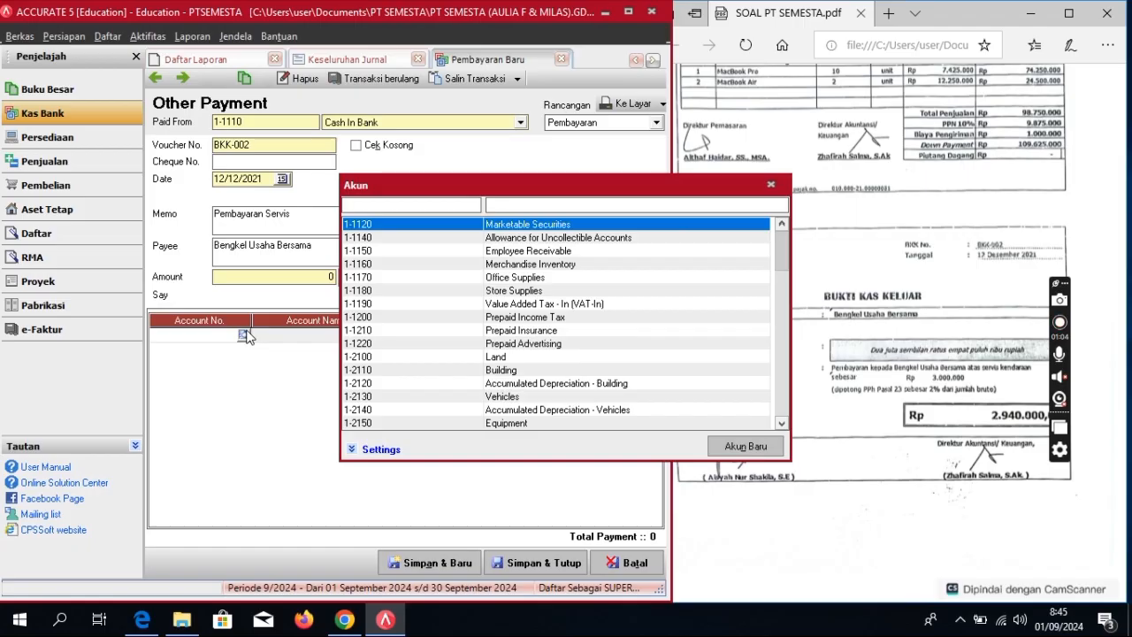
click(568, 204)
text(rep)
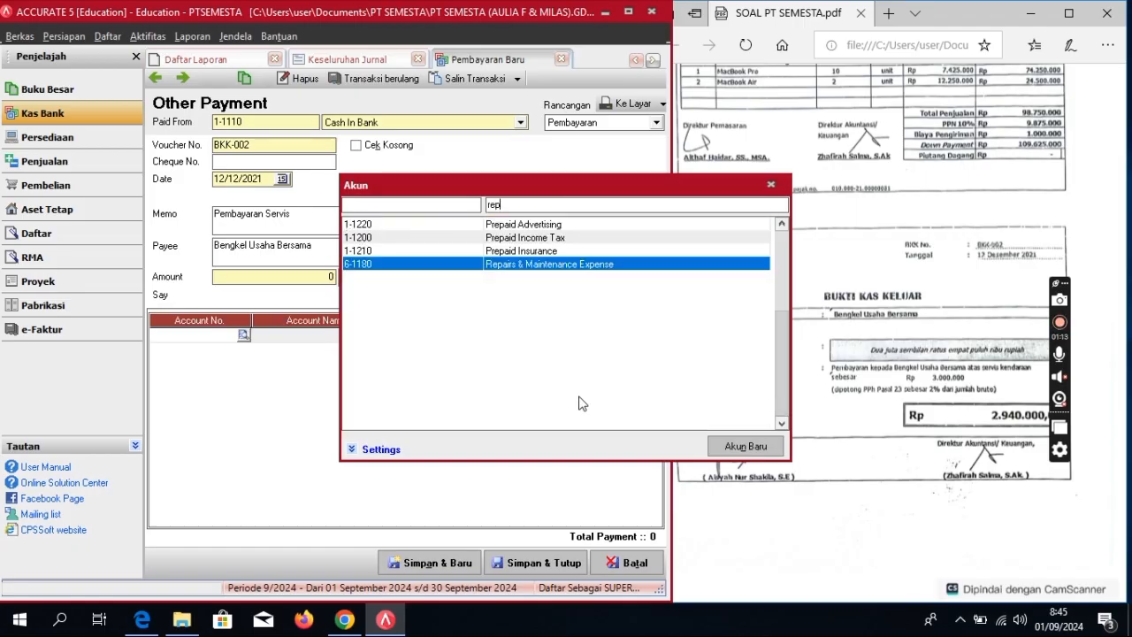
double_click(606, 264)
click(477, 342)
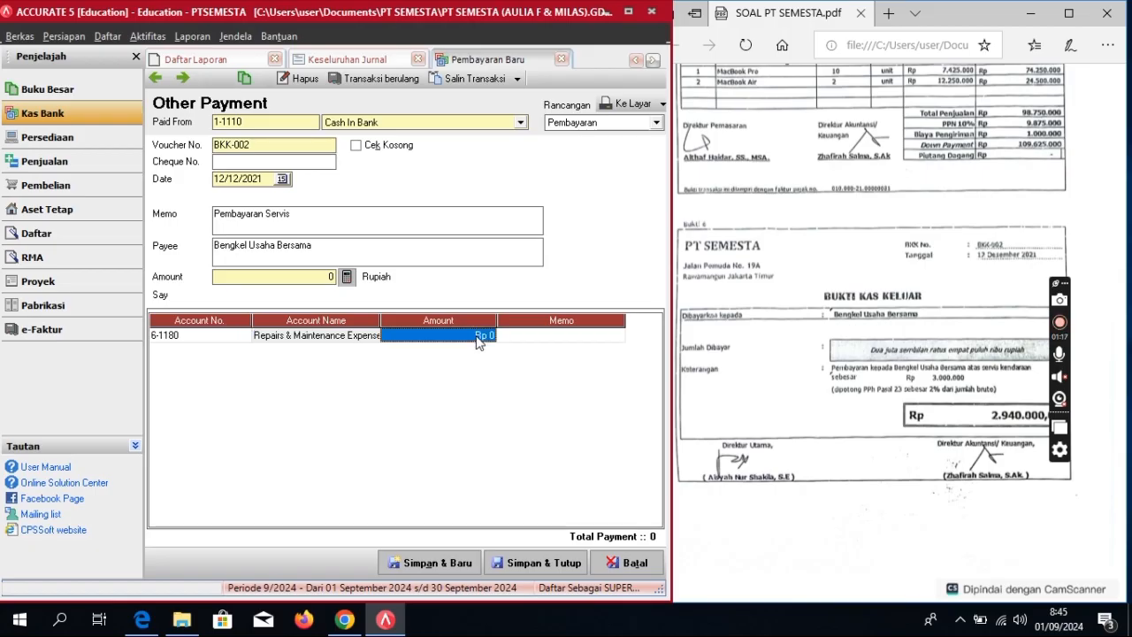
click(476, 336)
key(BackSpace)
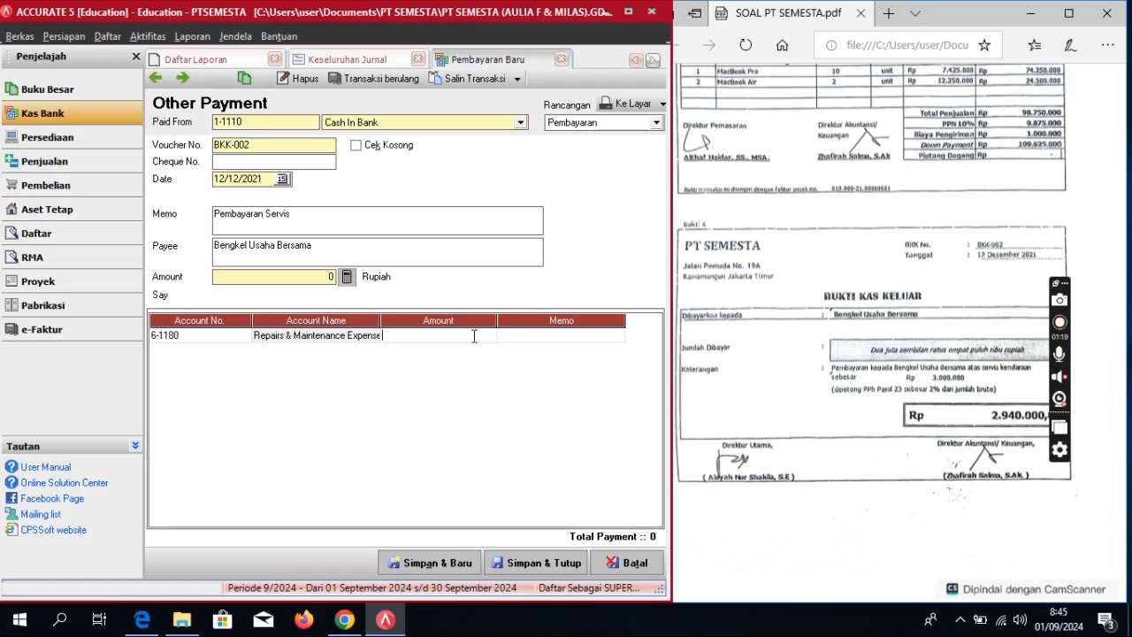
text(3.000.0)
text(00)
key(Tab)
key(Tab)
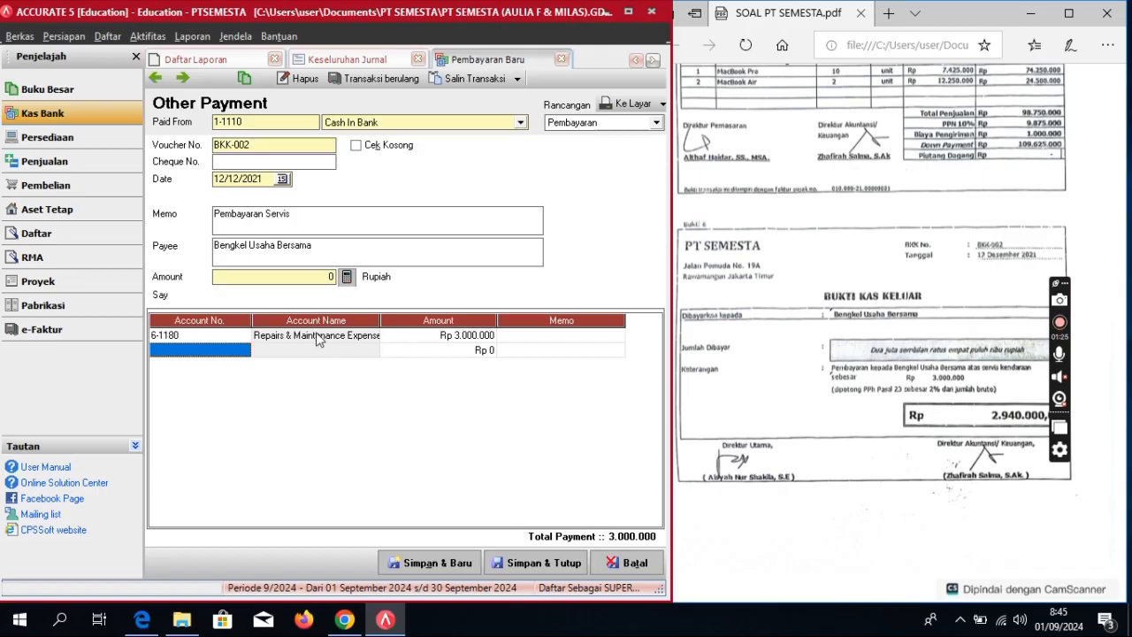
Step: Add a second line for 2-1140 Income Tax Payable of -40.000
click(237, 350)
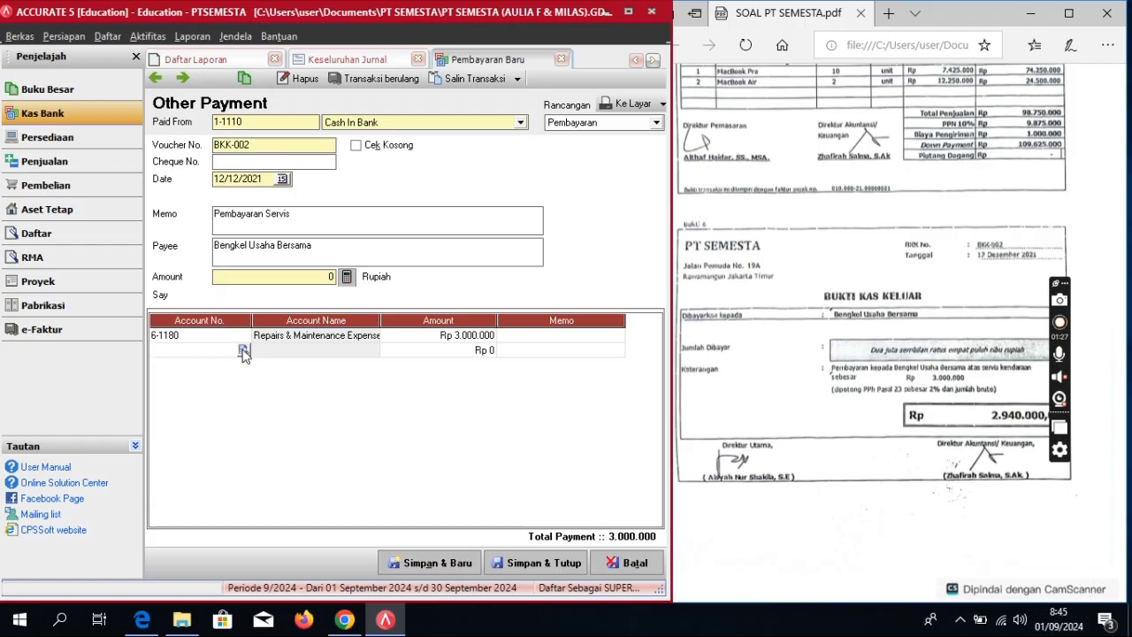
click(244, 349)
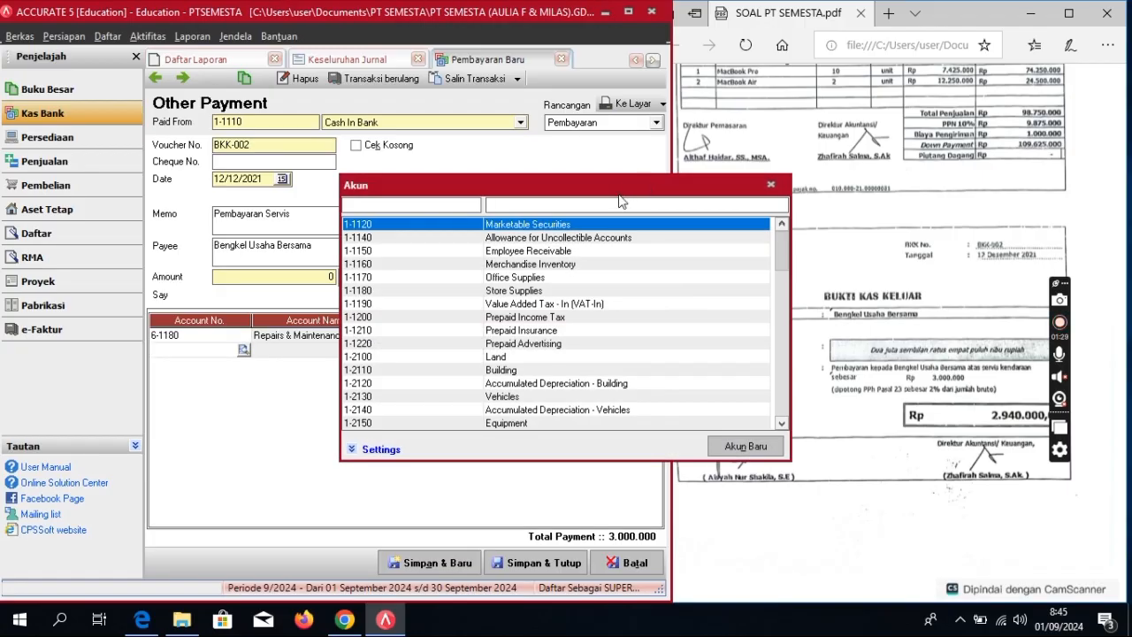
text(incom)
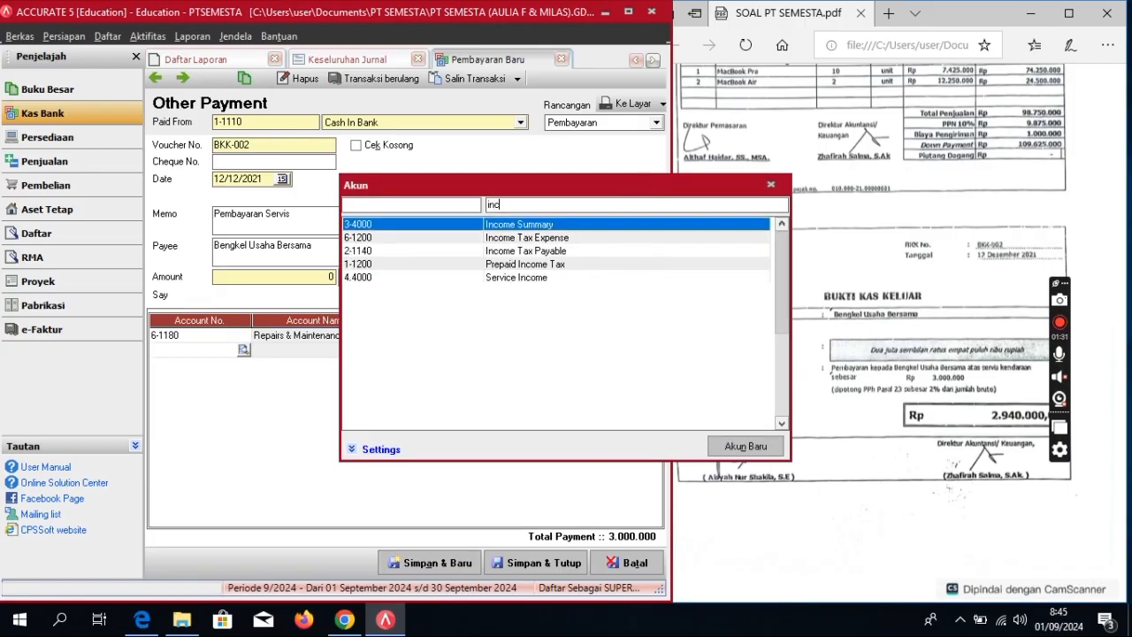
double_click(551, 254)
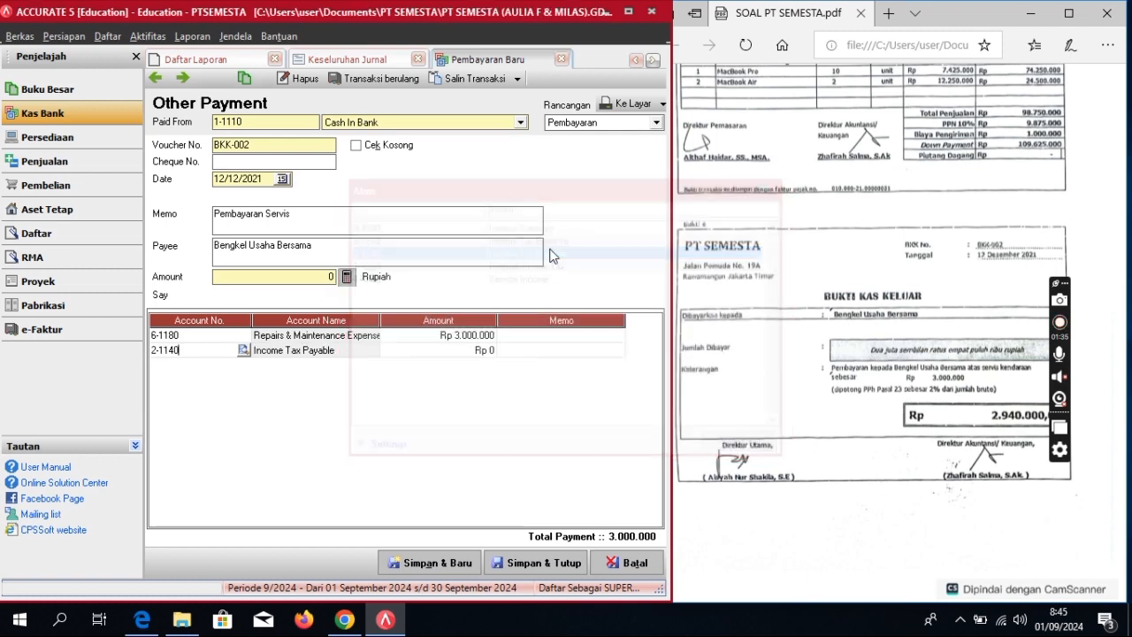
click(420, 352)
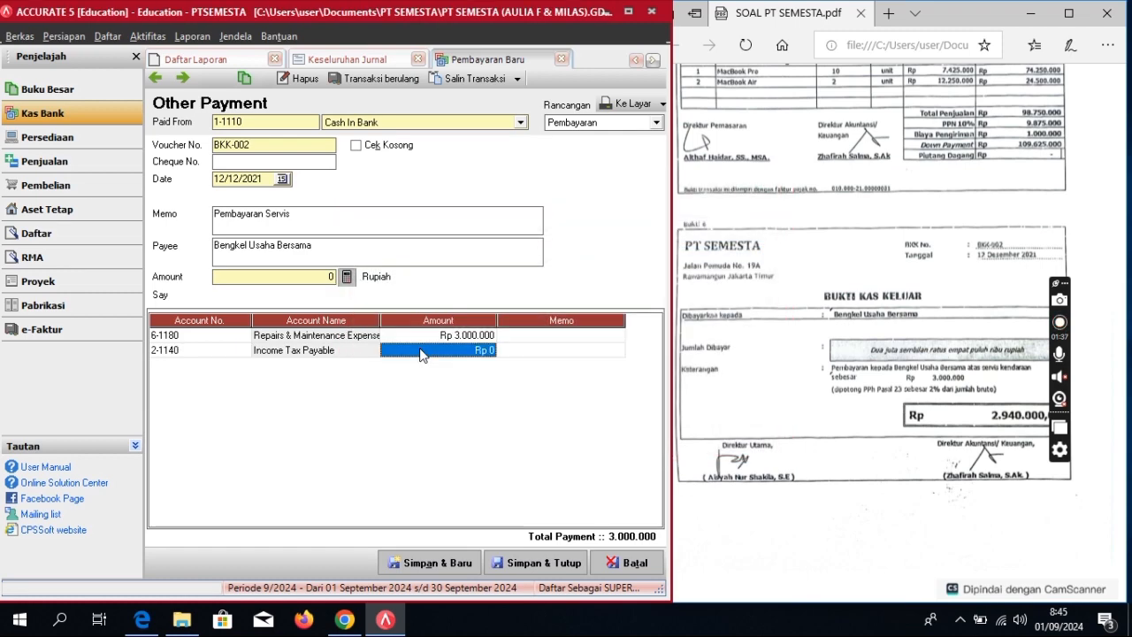
click(421, 350)
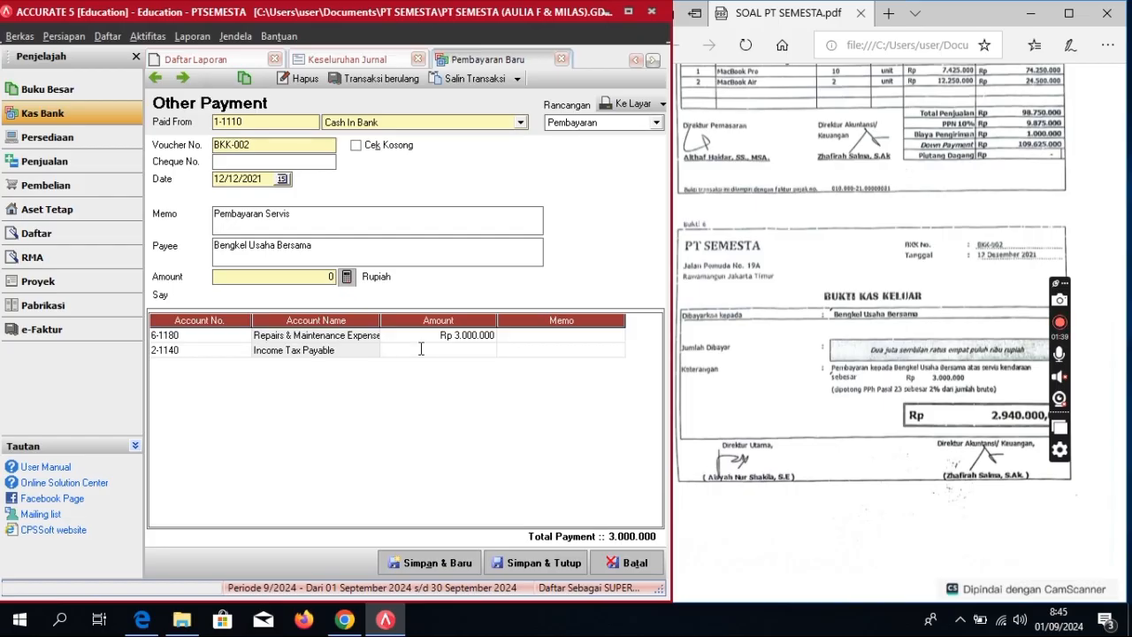
text(-40000)
key(Tab)
key(Tab)
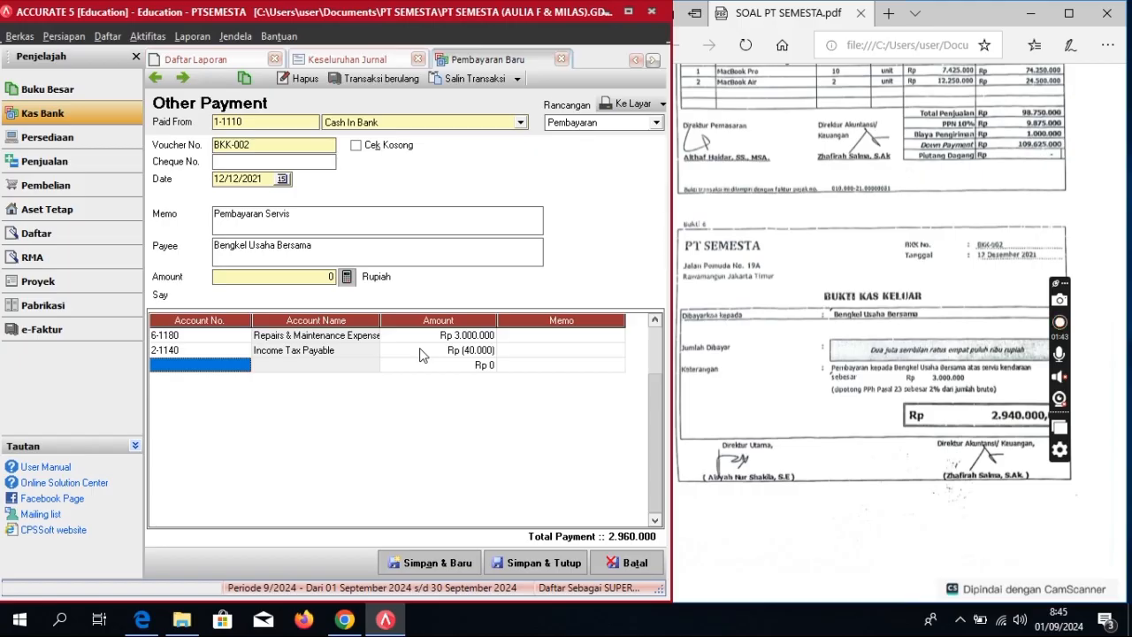
Step: Correct the income tax line to (60.000), recalculate the amount to 2.940.000, and save the voucher
click(346, 277)
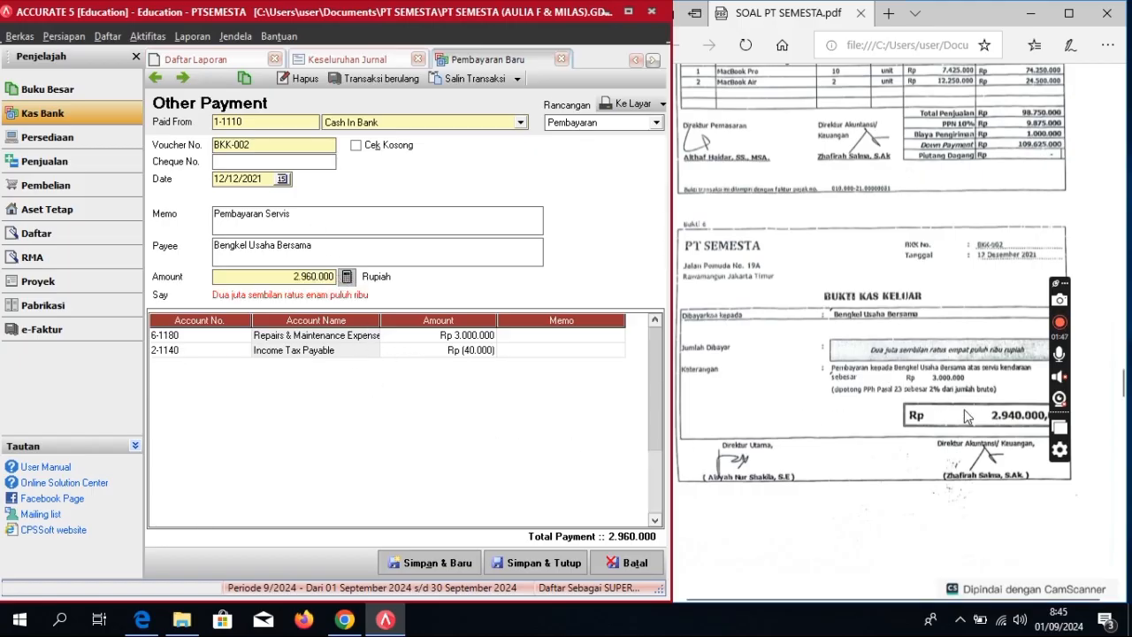
double_click(472, 352)
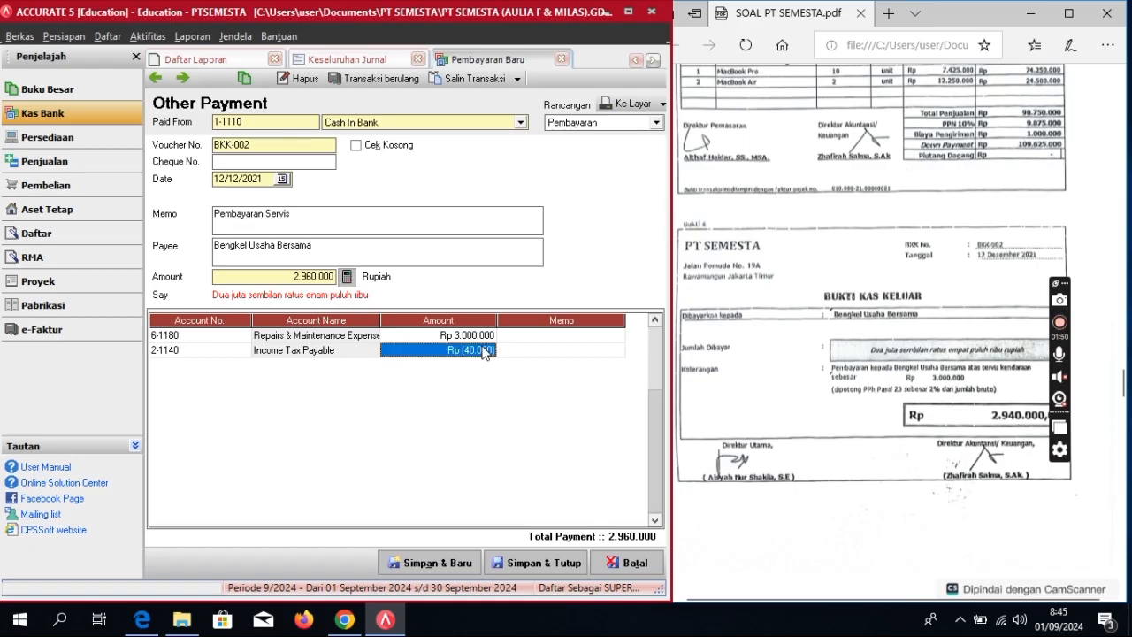
click(393, 348)
key(BackSpace)
text(6)
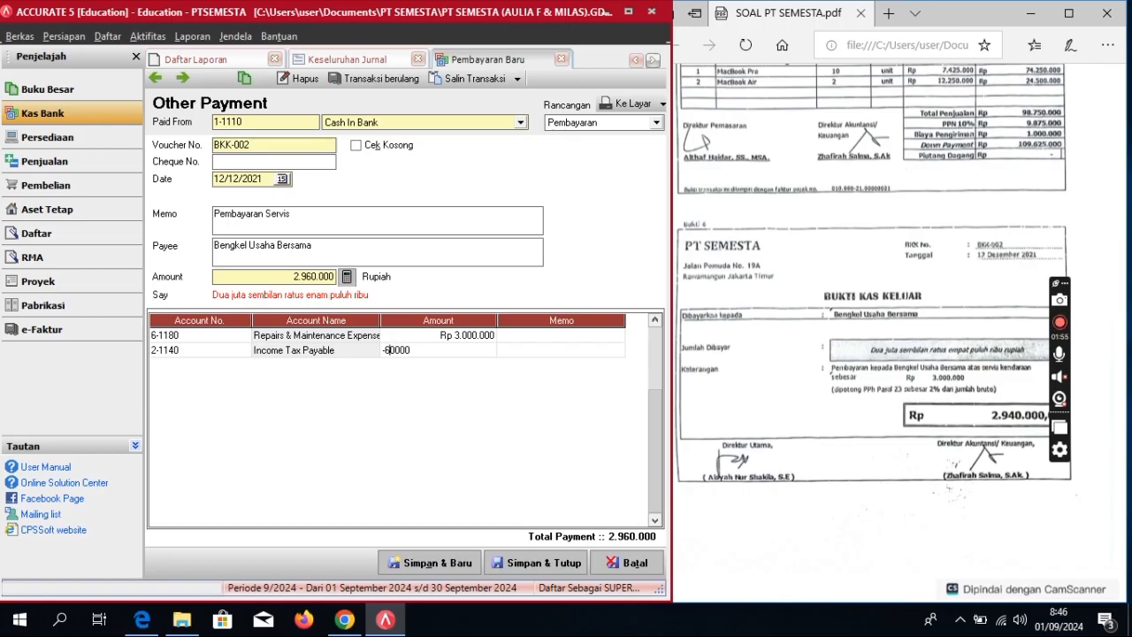
key(Tab)
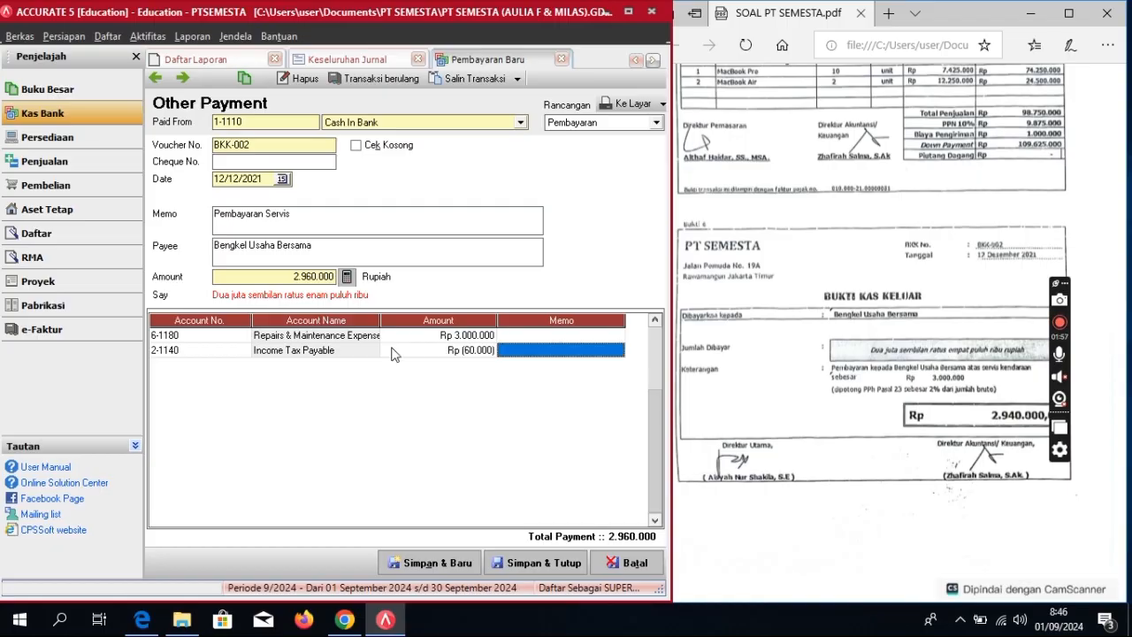
click(350, 276)
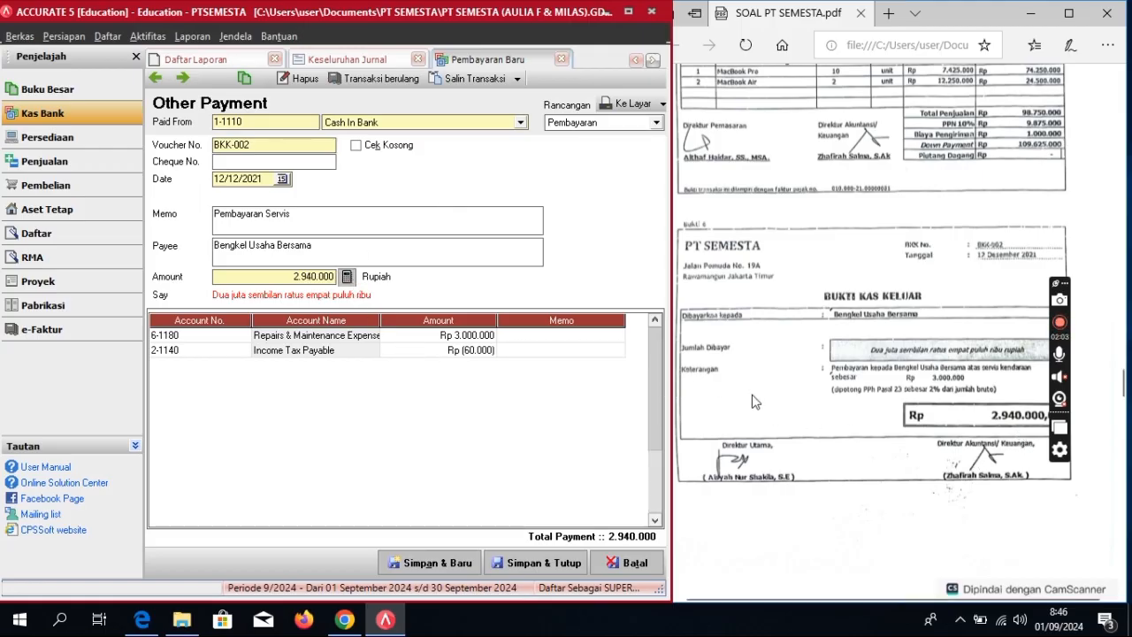
click(544, 563)
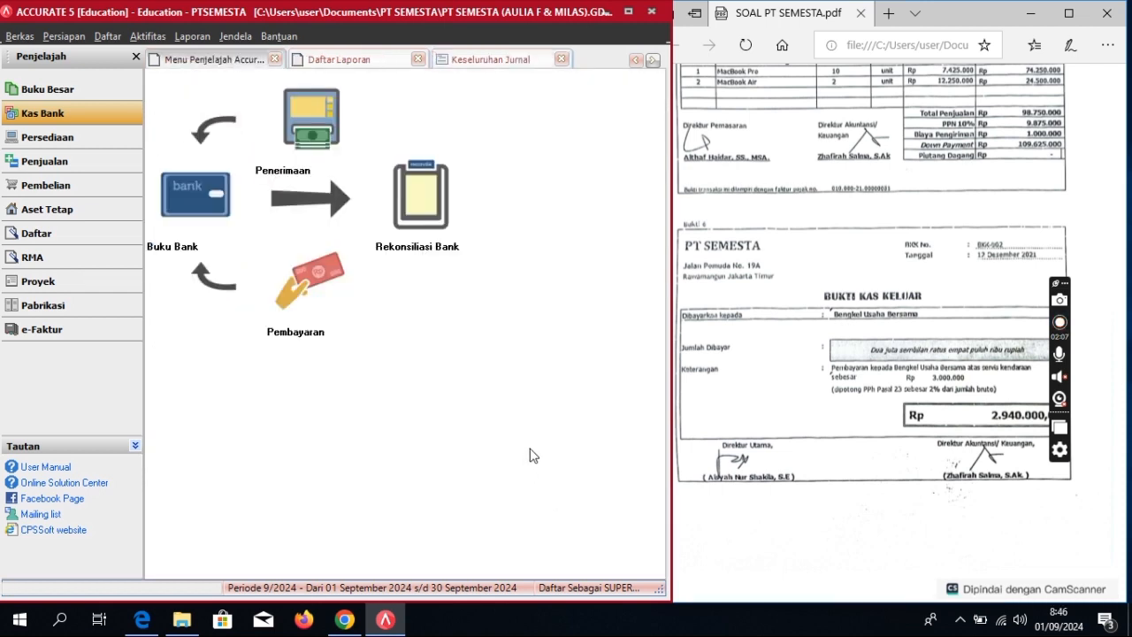
Step: Scroll the reference PDF down to Bukti 7 and Bukti 8
scroll(845, 411, down, 4)
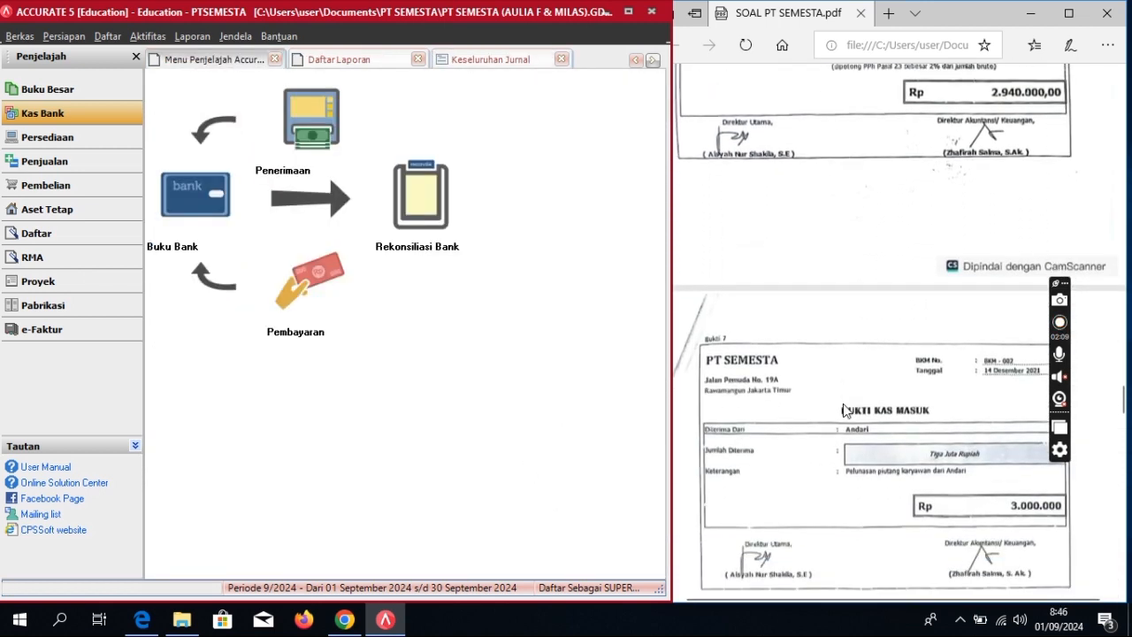
scroll(843, 410, down, 3)
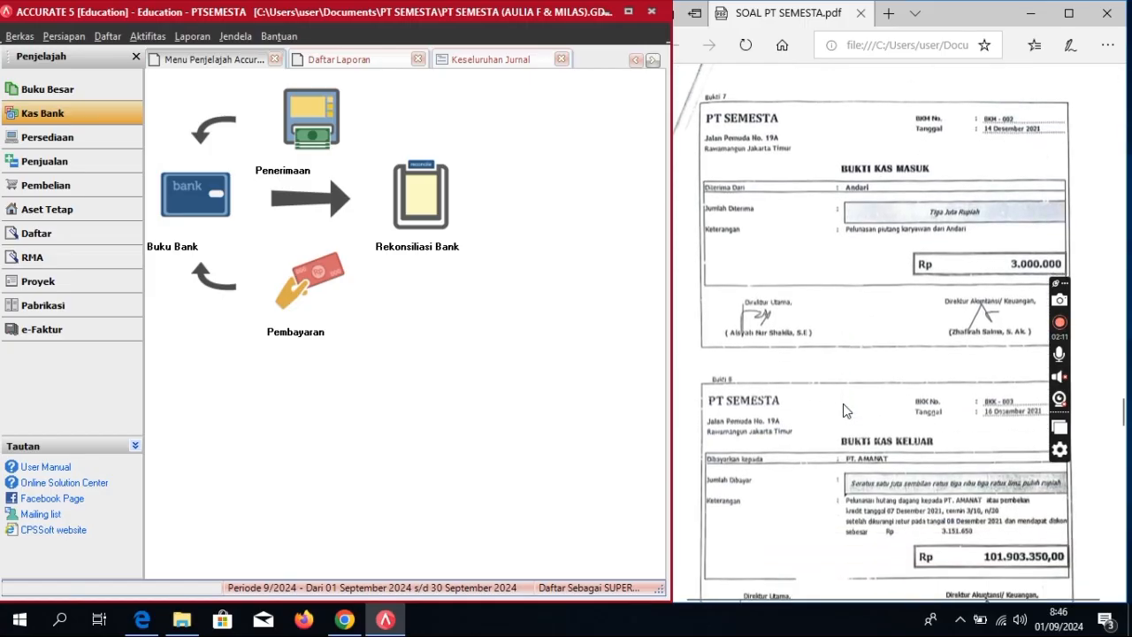
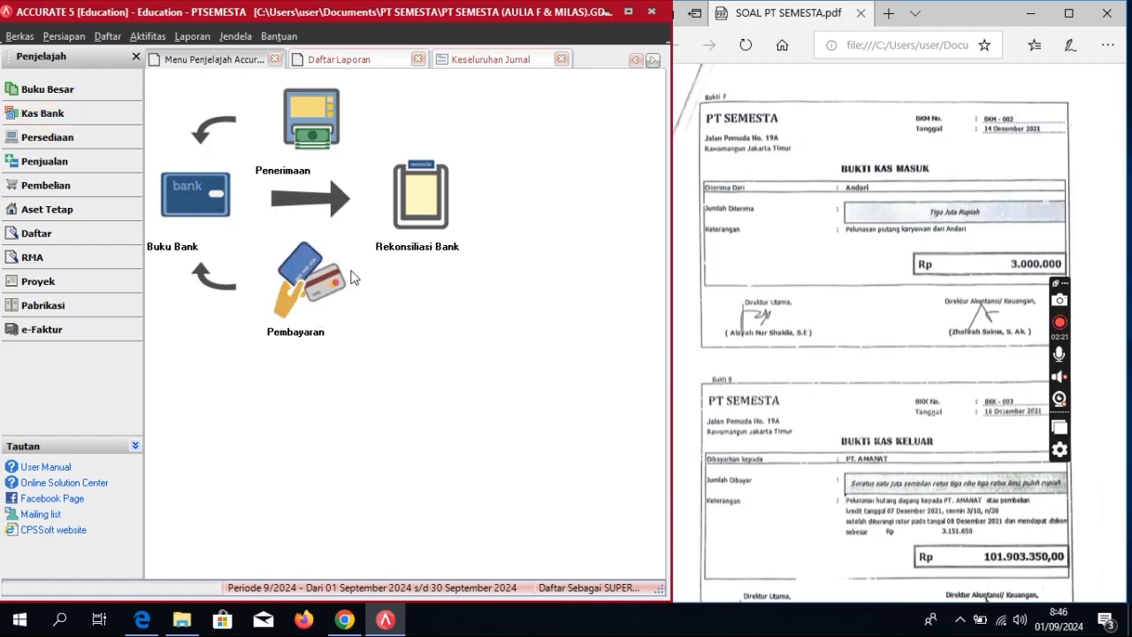
Step: Start a new Other Deposit (Penerimaan) cash receipt from the Kas Bank explorer
click(321, 144)
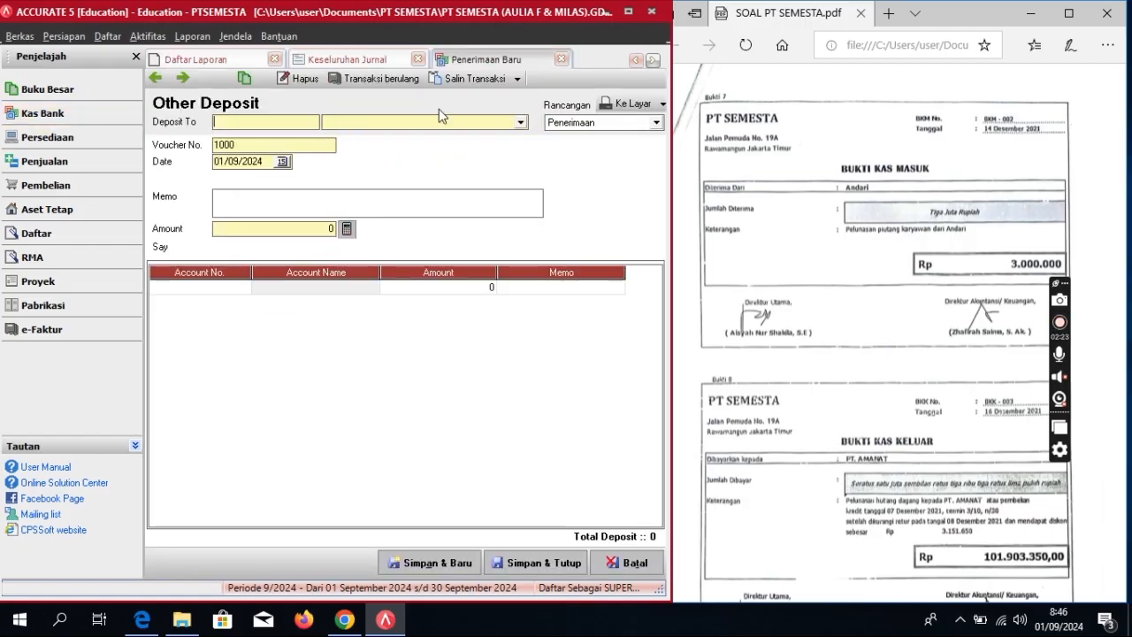
Step: Deposit to 1-1110 Cash In Bank as BKM-002, dated 14/12/2021, memo 'Pelunasan Piutang Karyawan'
click(521, 125)
click(366, 148)
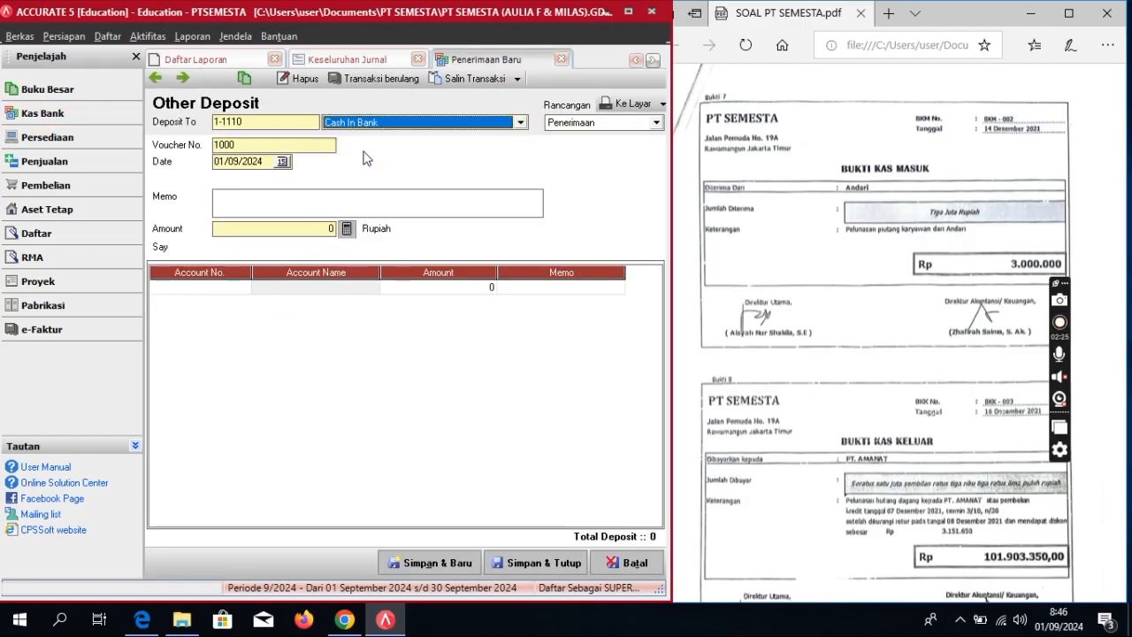
click(284, 147)
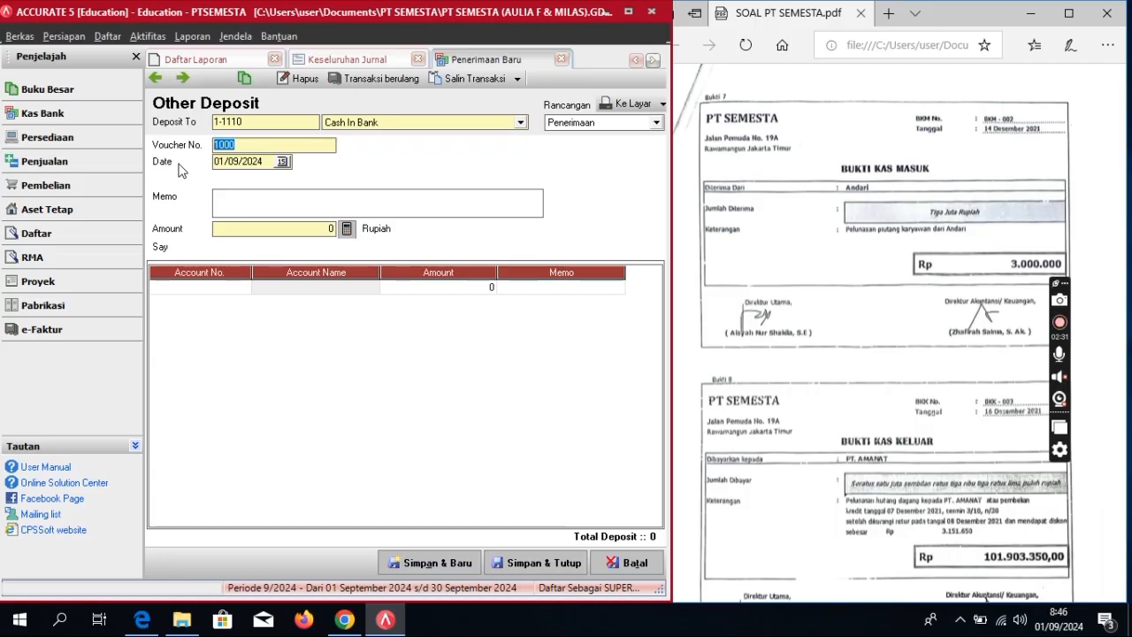
text(BKM-002)
key(Tab)
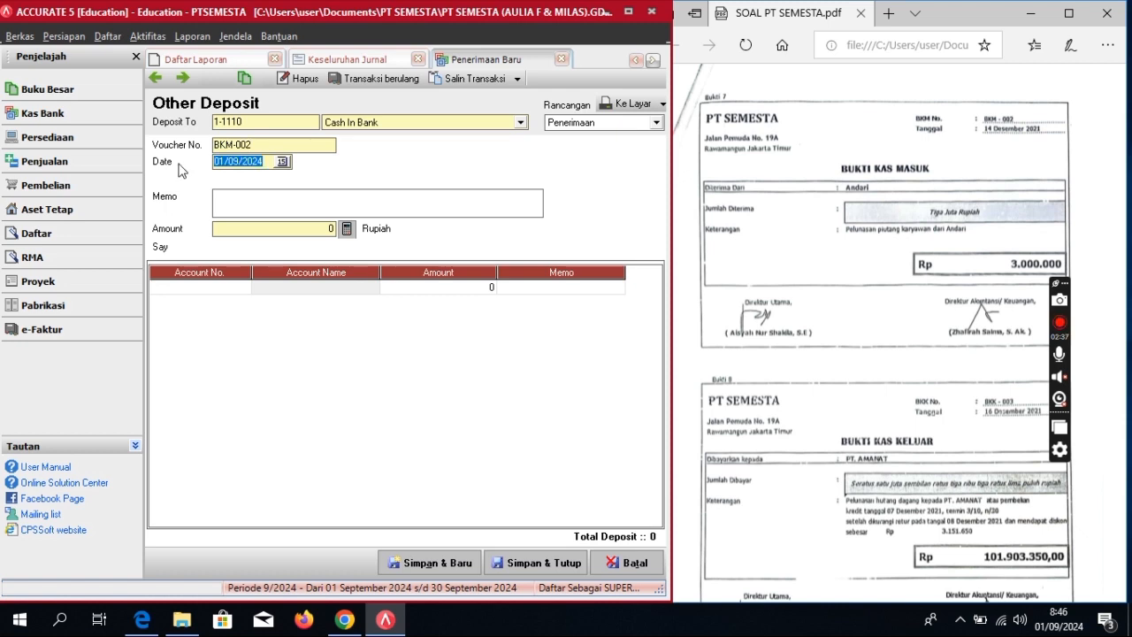
text(14/12/2)
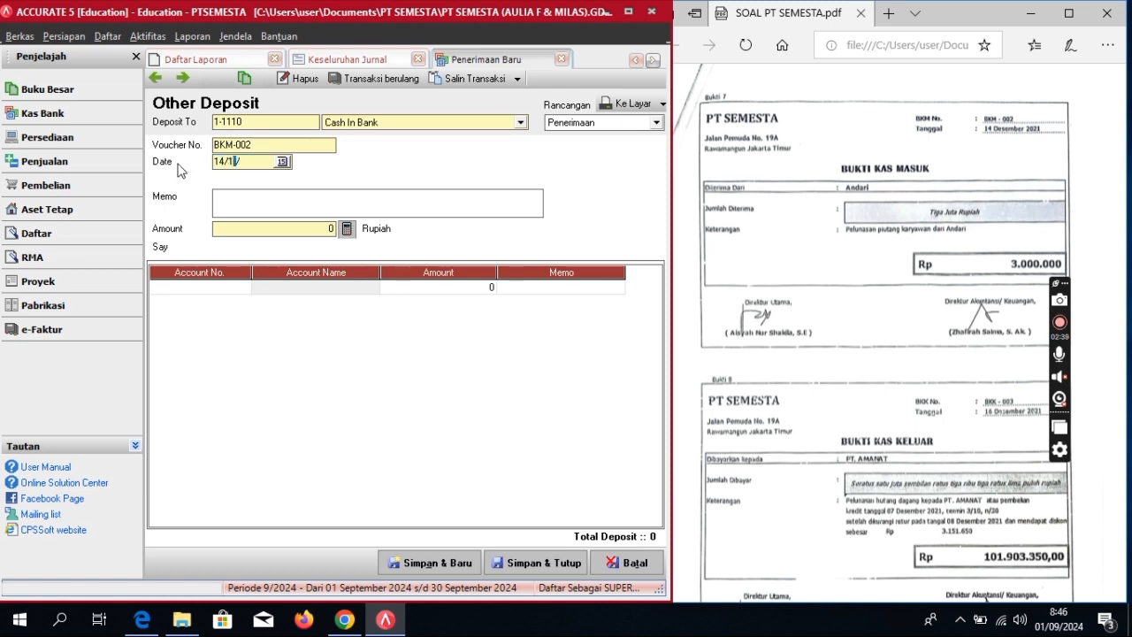
text(02)
text(P)
text(elunasan )
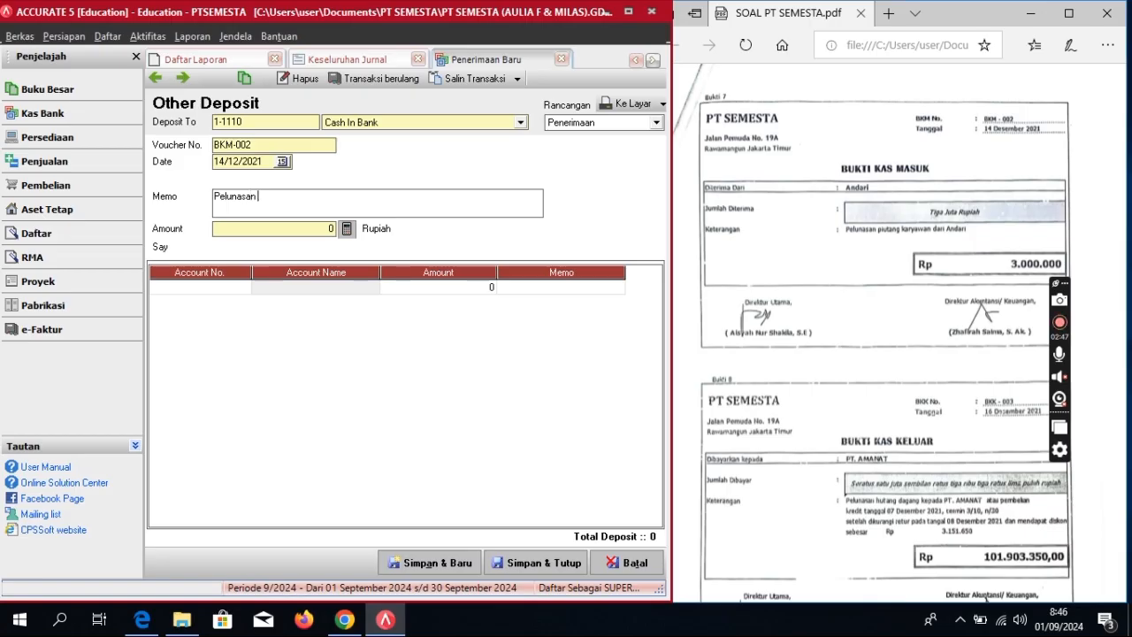
text(Piutang Karyawan)
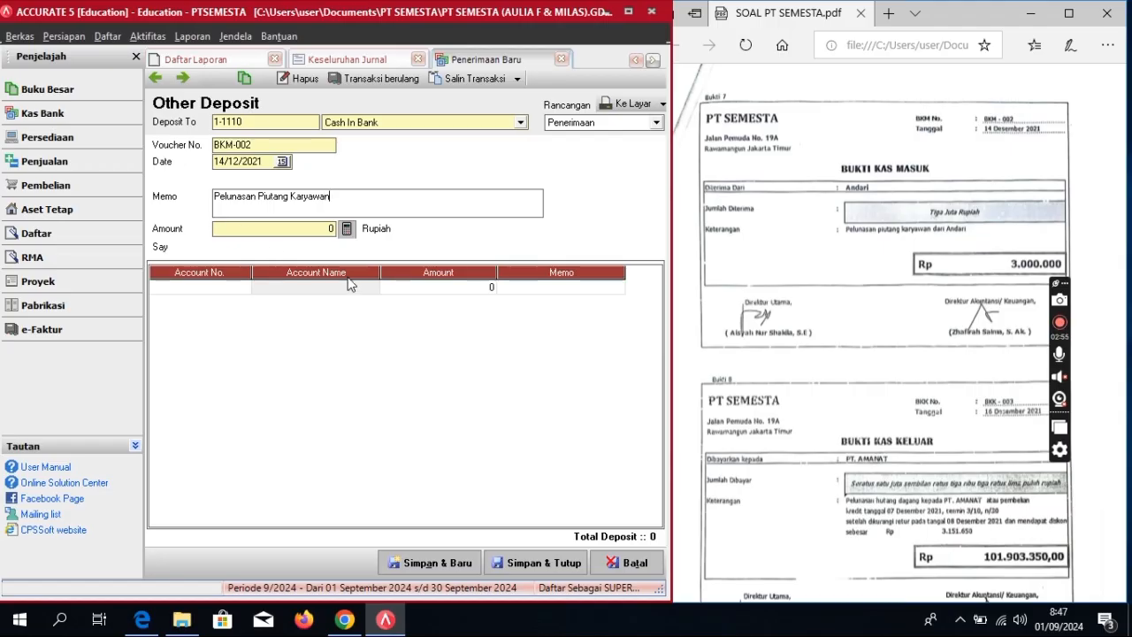
click(240, 287)
click(243, 288)
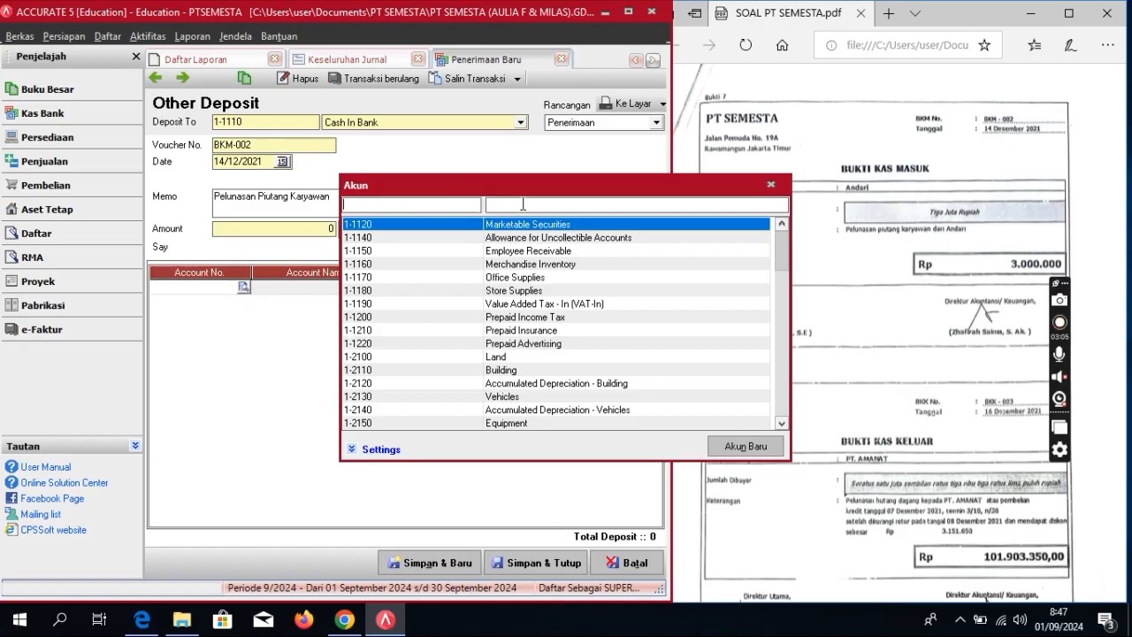
Step: Add a 3.000.000 line for 1-1150 Employee Receivable
text(em)
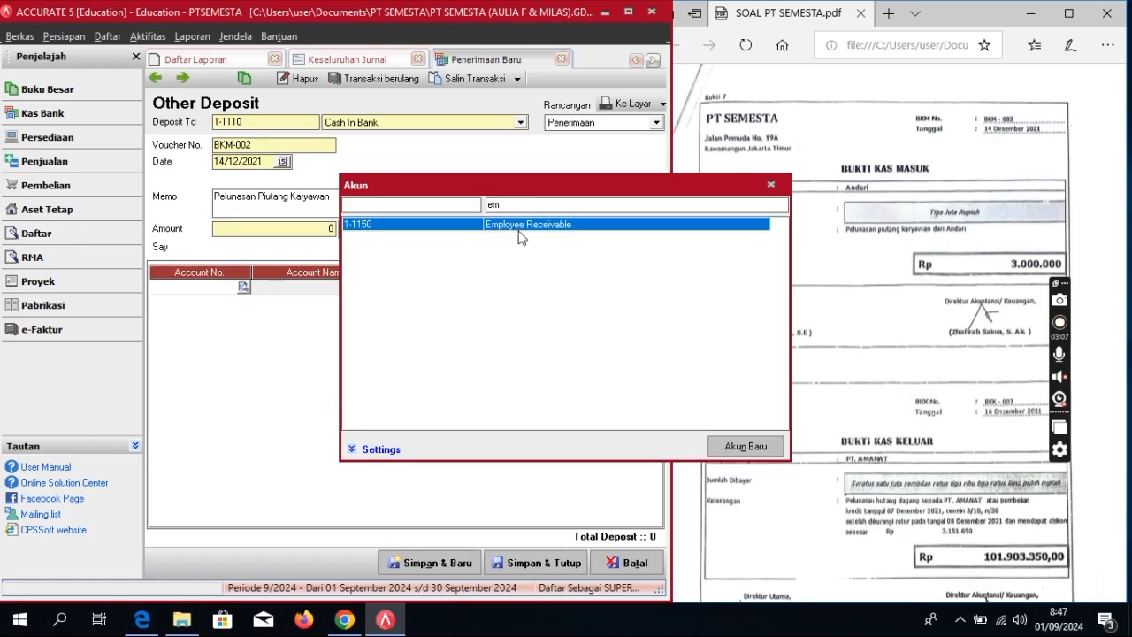
double_click(520, 228)
click(473, 288)
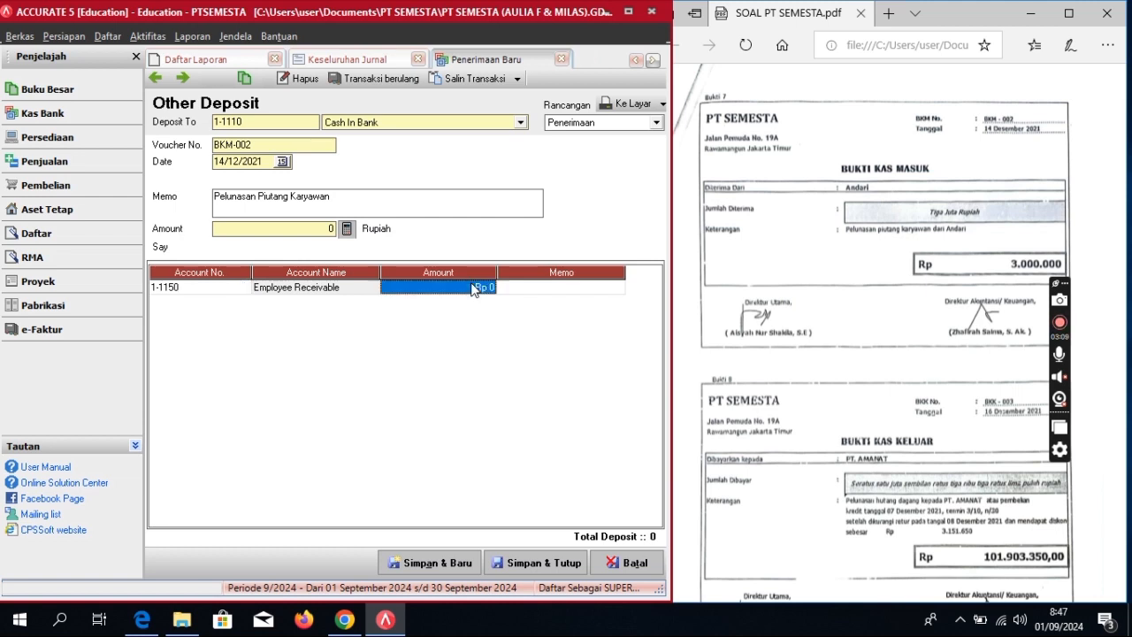
click(472, 285)
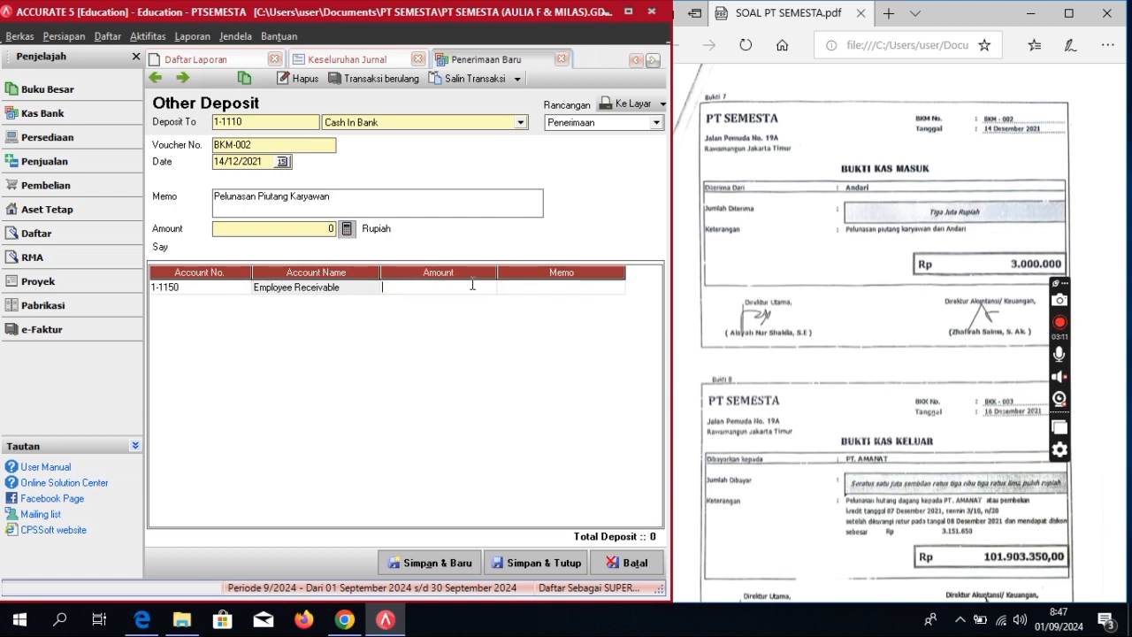
text(3.000.00)
text(0)
key(Return)
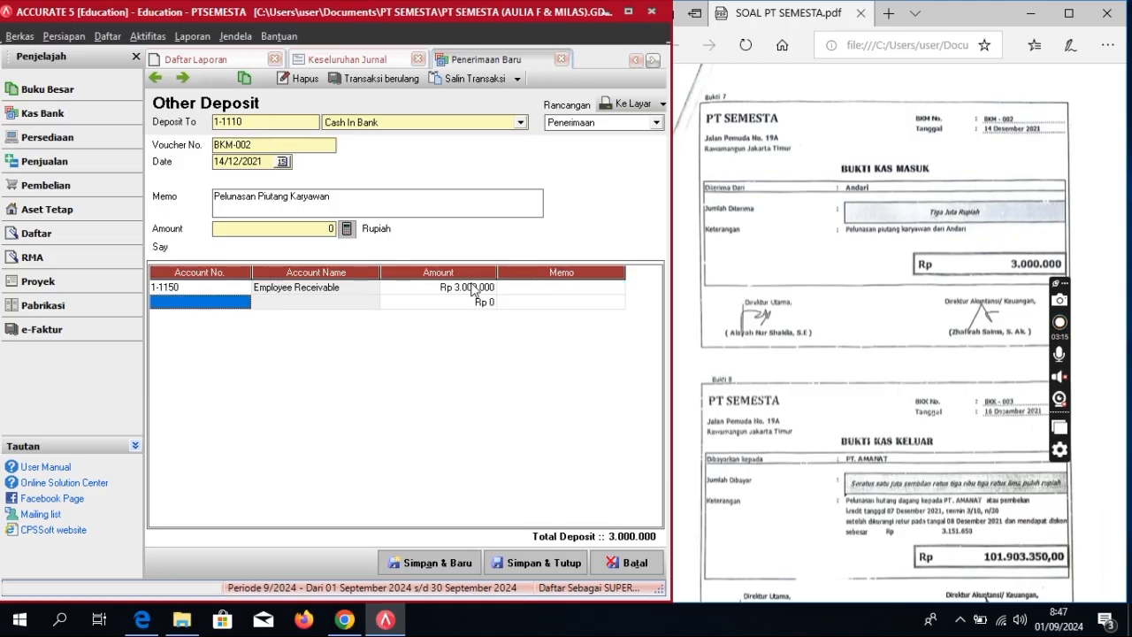
Step: Delete the empty row, fill the deposit total from the lines, and save BKM-002
right_click(235, 303)
click(313, 335)
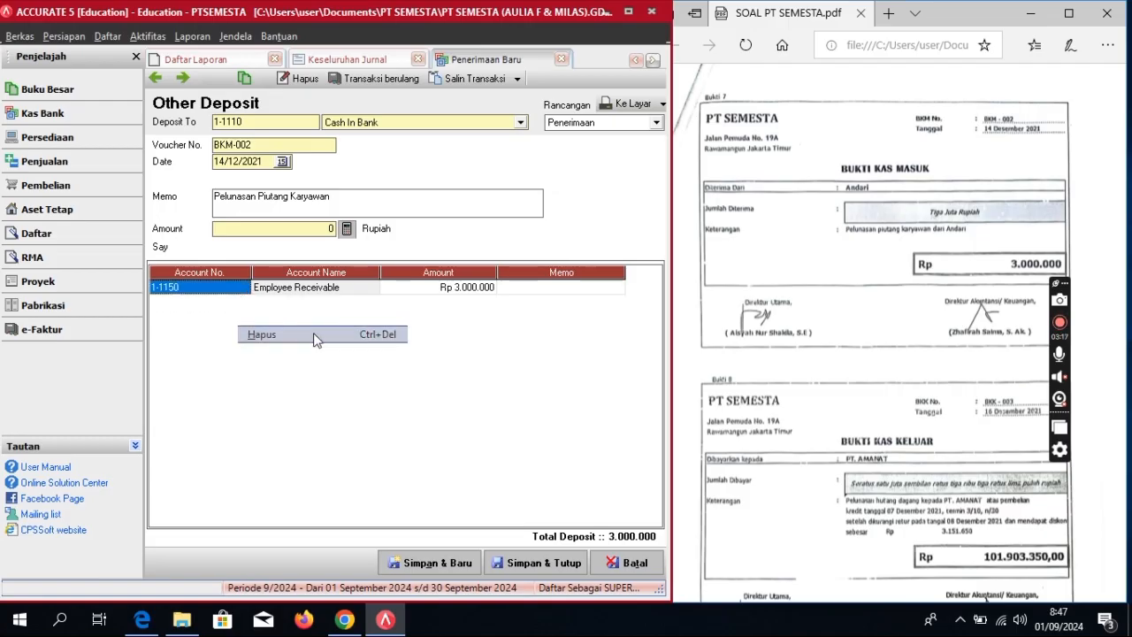
click(348, 230)
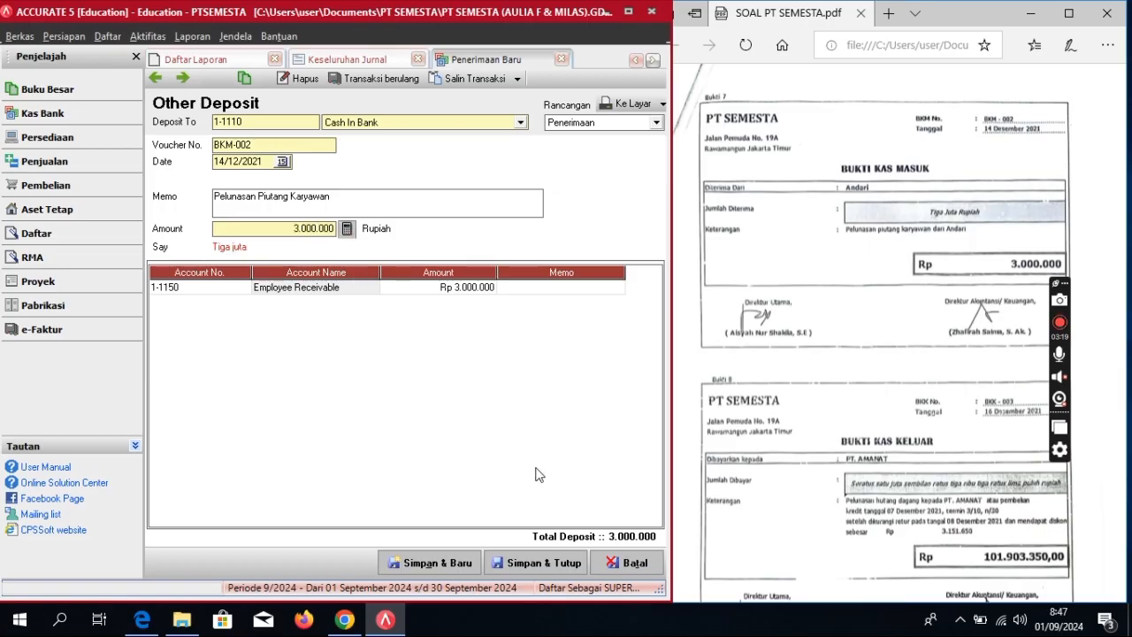
click(562, 563)
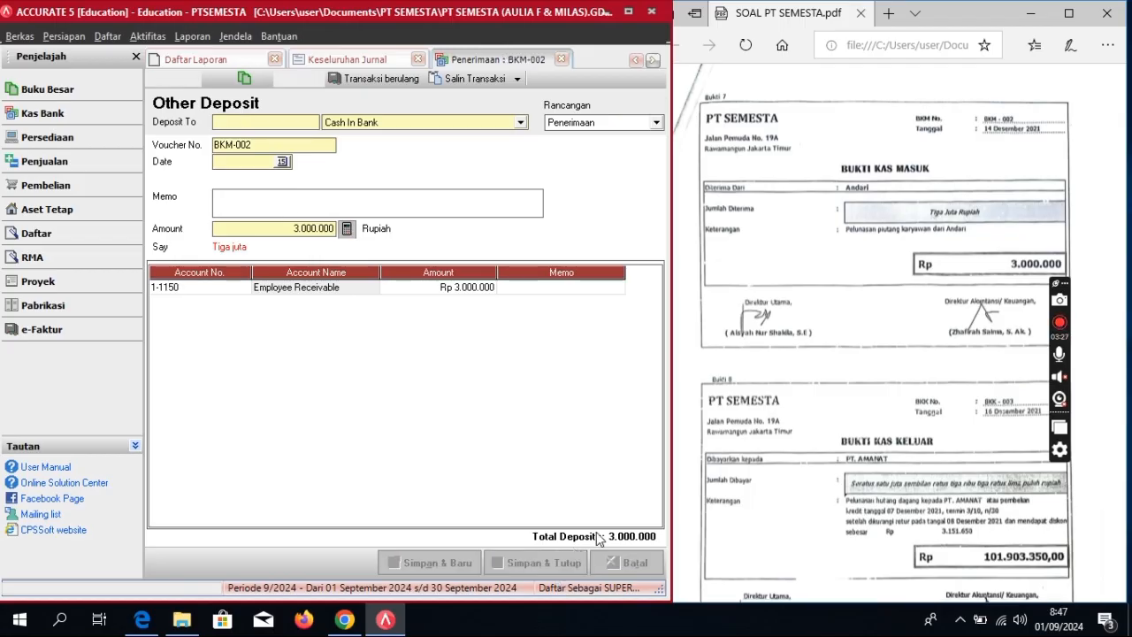
Step: Start a new purchase payment to vendor PT AMANAT
scroll(811, 406, down, 3)
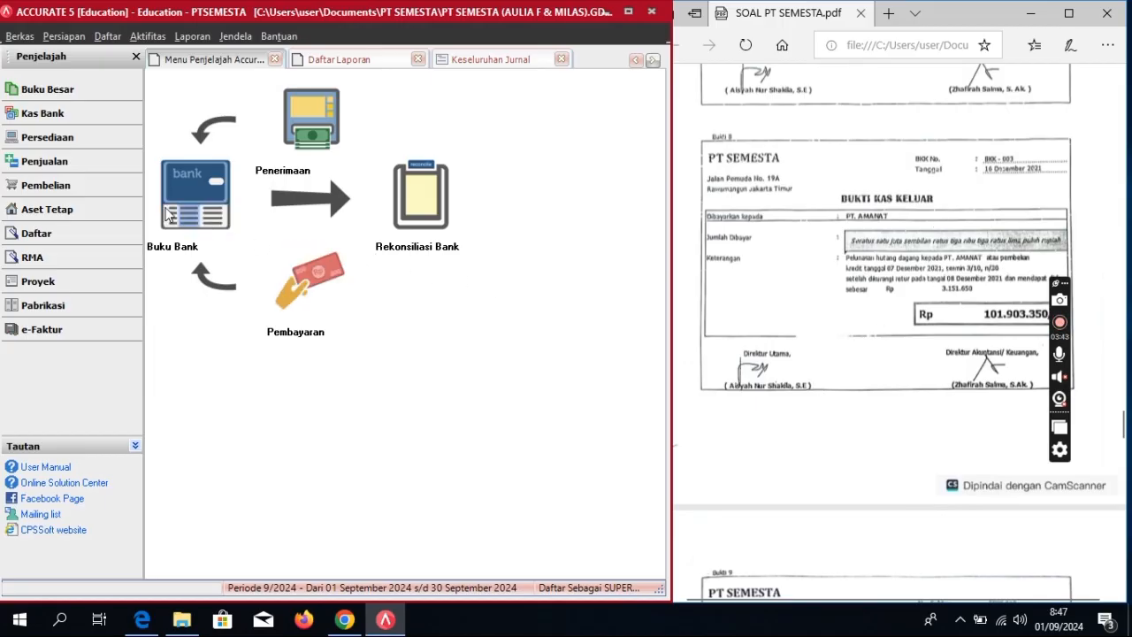
click(65, 187)
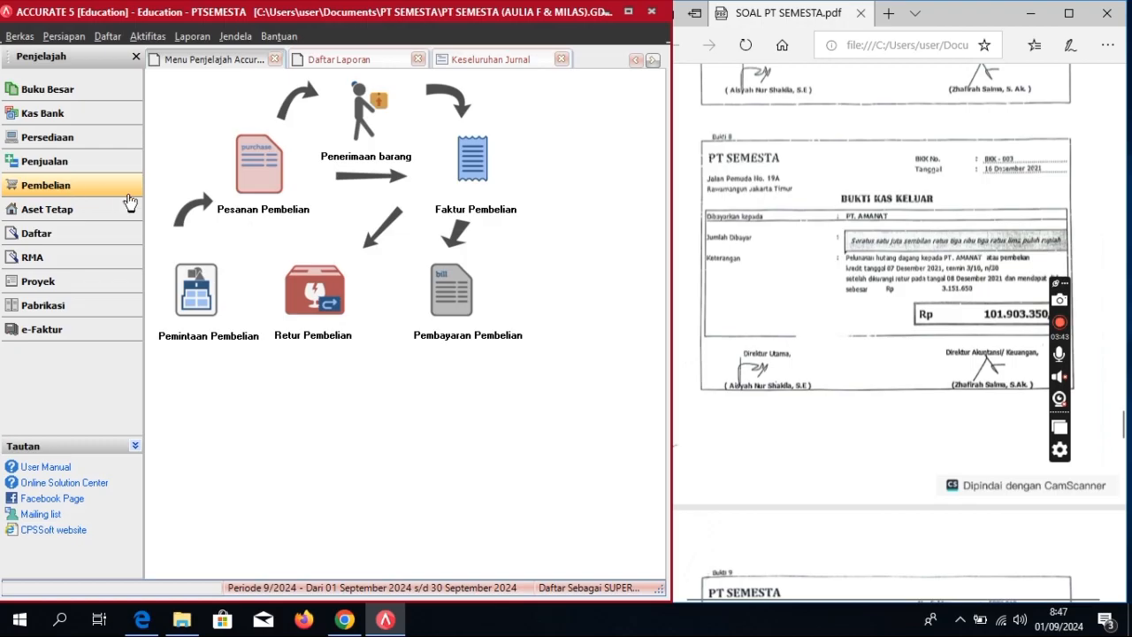
click(458, 316)
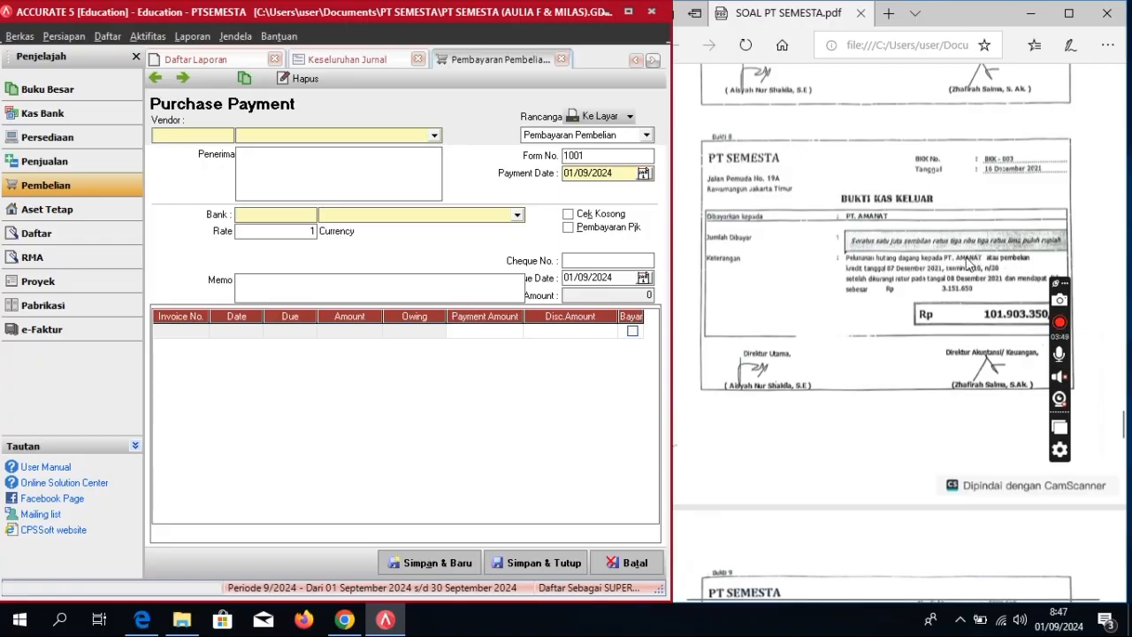
click(433, 134)
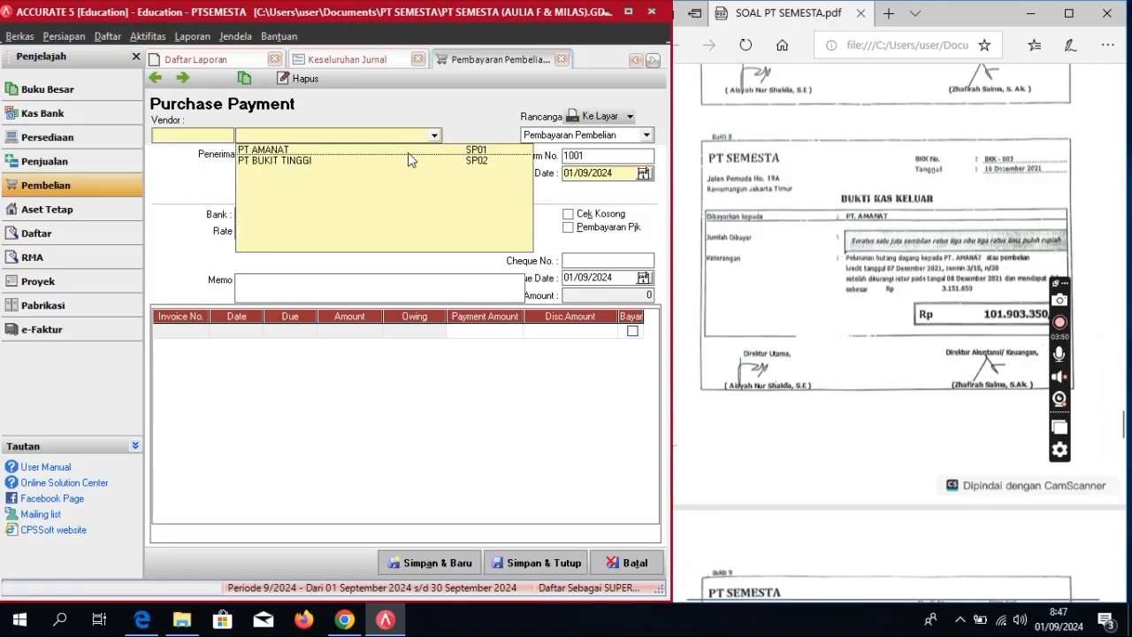
click(408, 153)
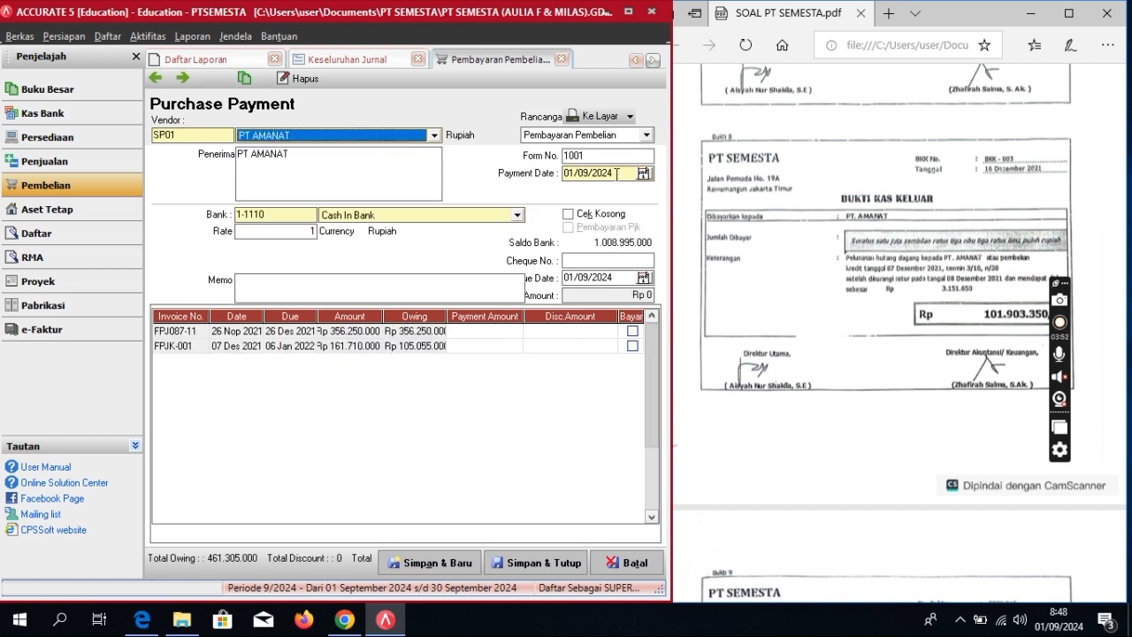
Step: Date the payment 16/12/2021 with cheque BKK-003 and mark FPJK-001 as paid
drag(617, 174, 509, 201)
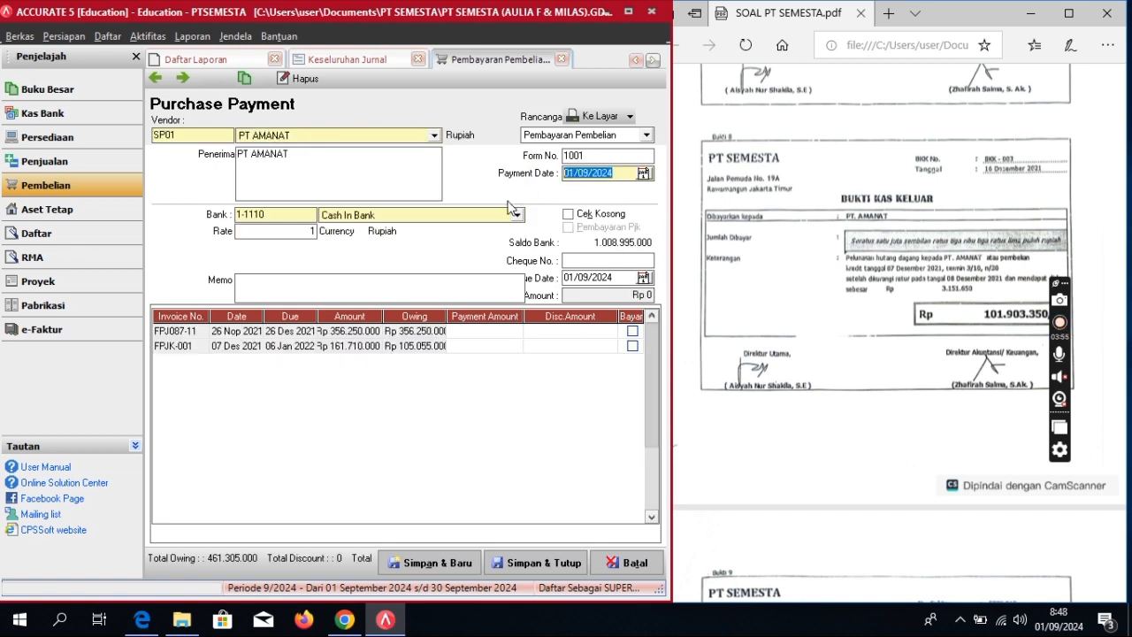
text(16/12/20)
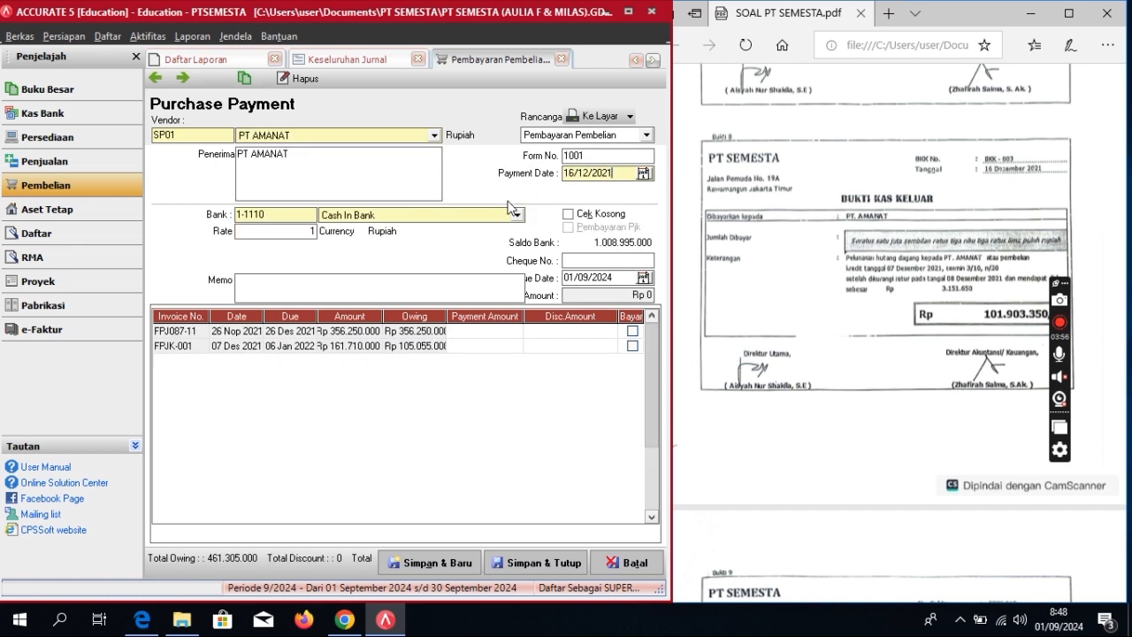
key(Tab)
click(617, 277)
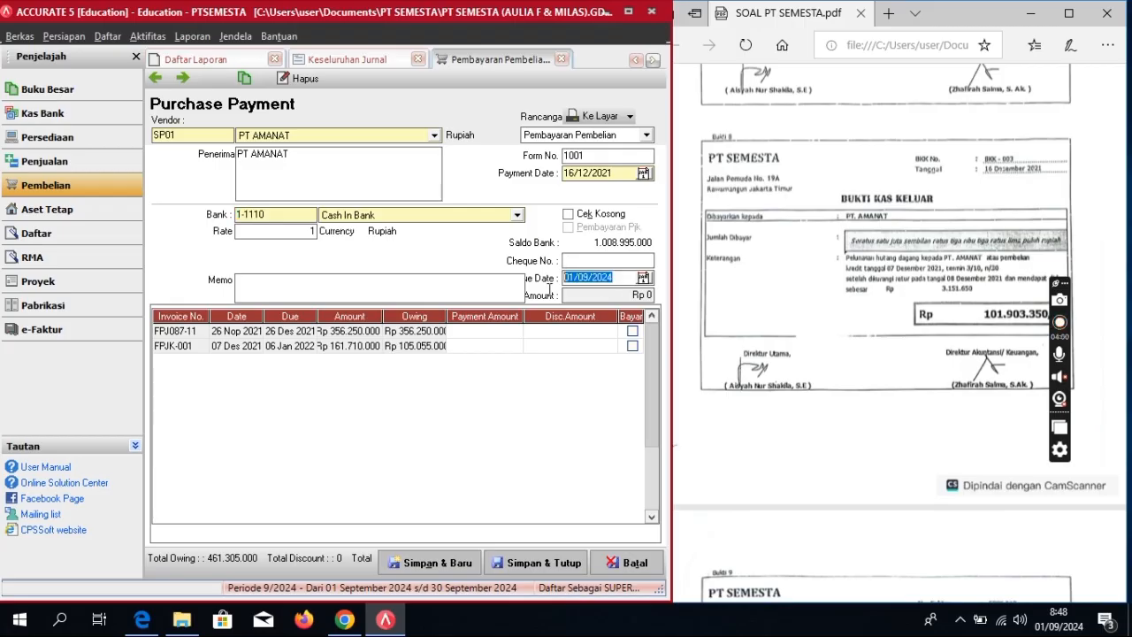
text(16/12/2021)
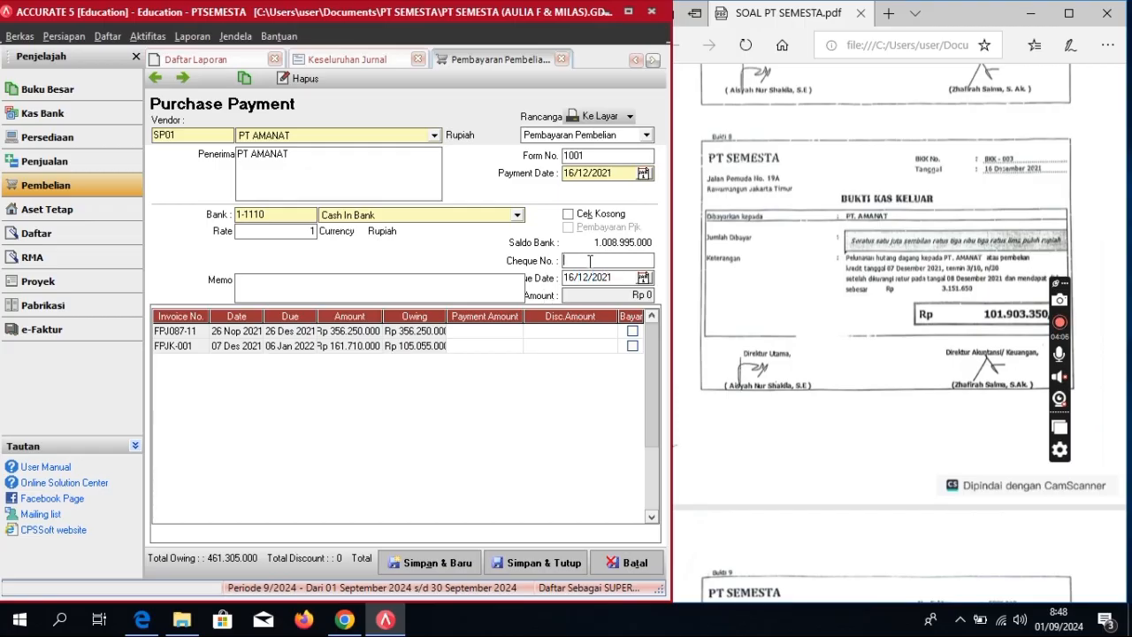
text(BKK-00)
text(3)
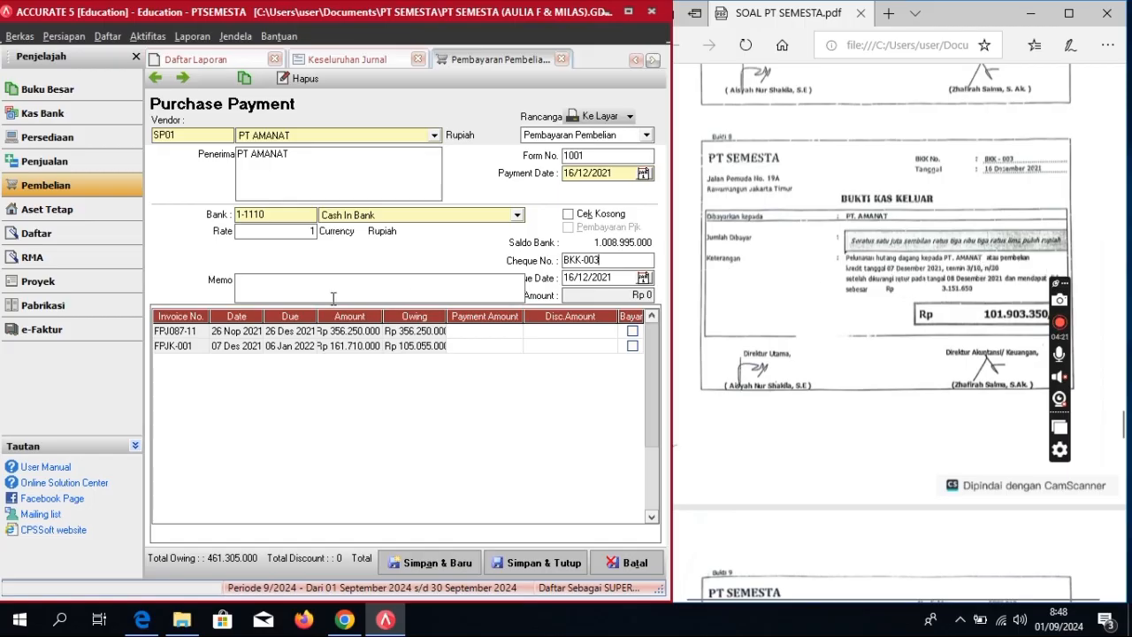
click(632, 345)
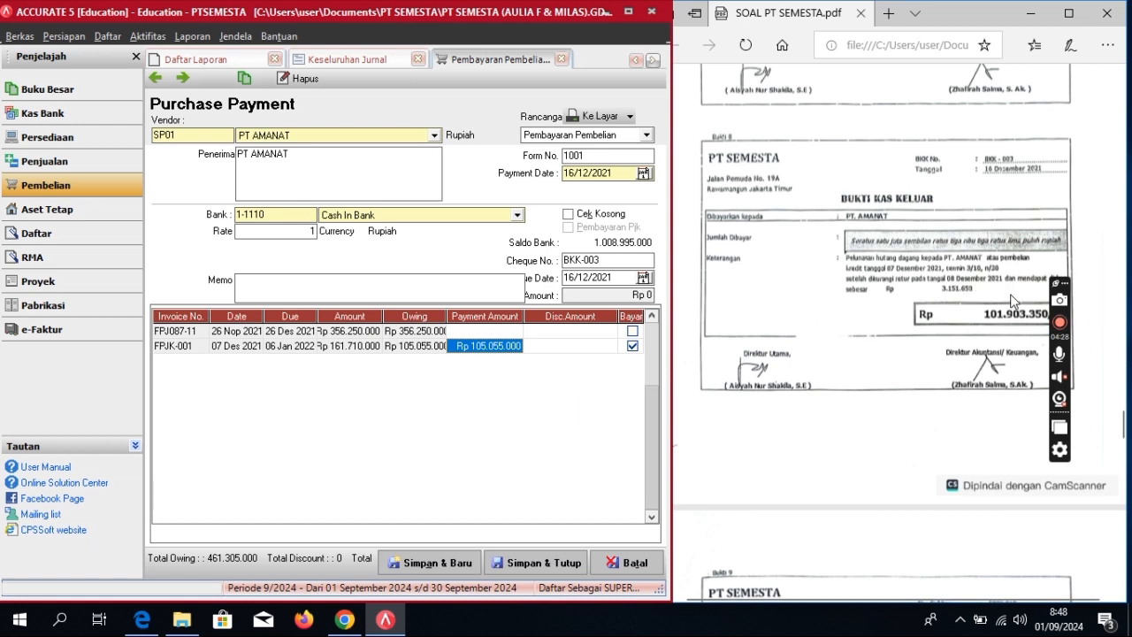
Step: Enter a 3.151.650 discount on invoice FPJK-001
scroll(1024, 265, down, 1)
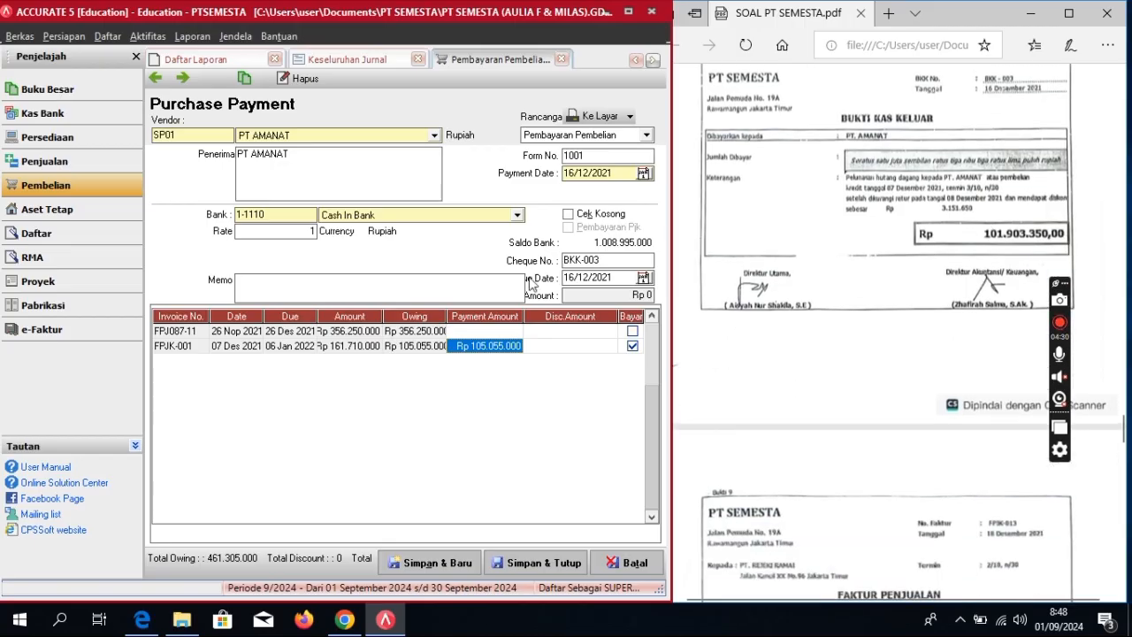
click(576, 346)
click(607, 347)
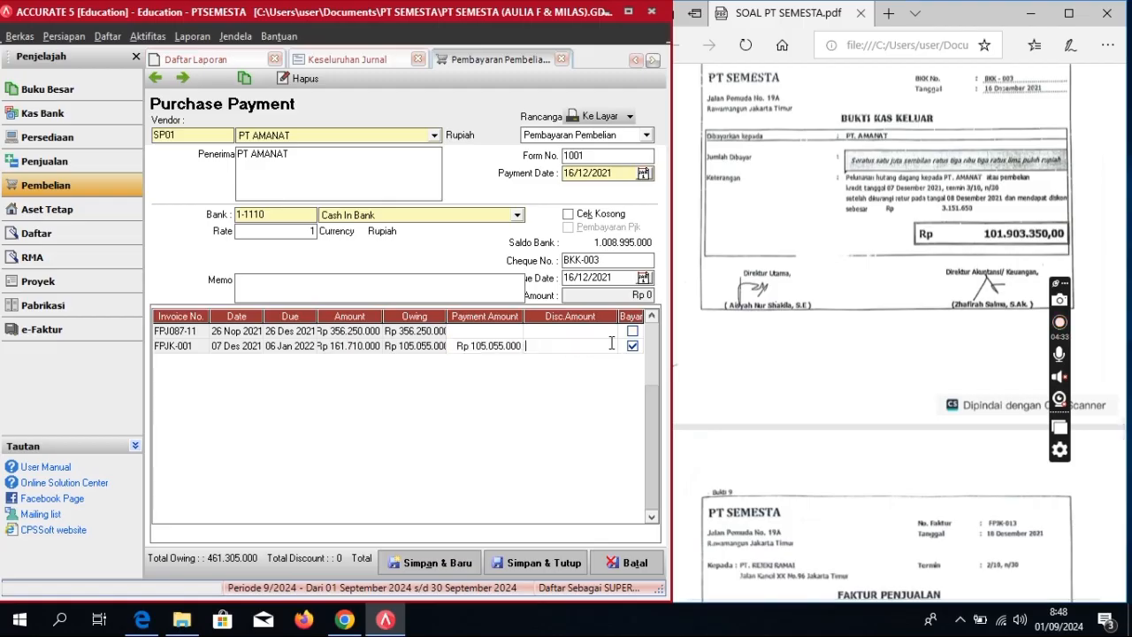
click(513, 346)
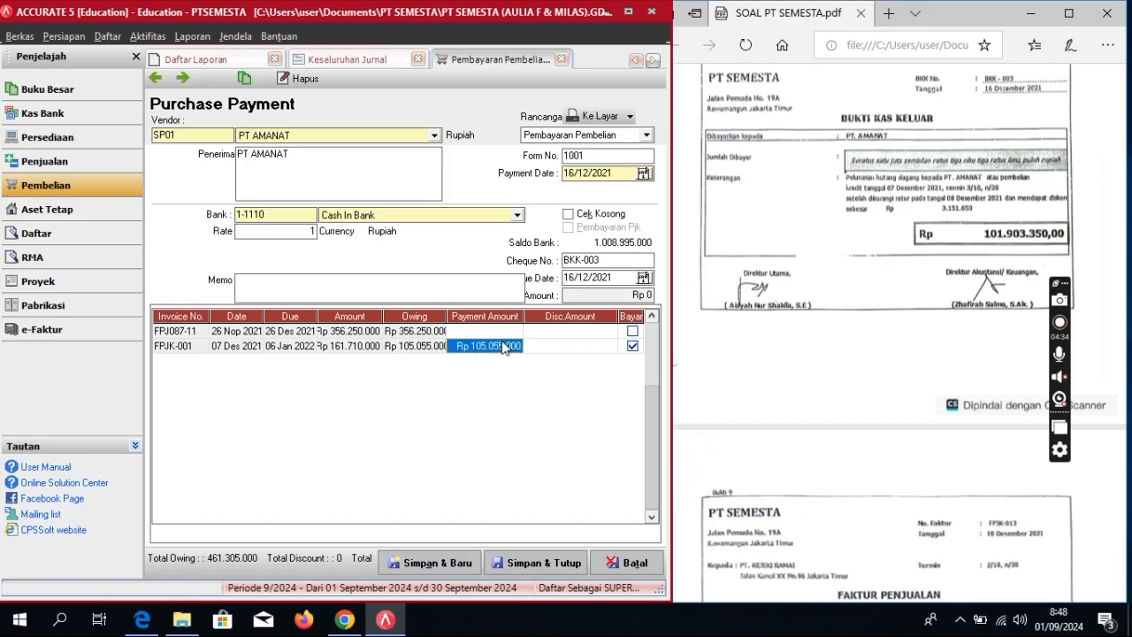
click(519, 347)
click(519, 346)
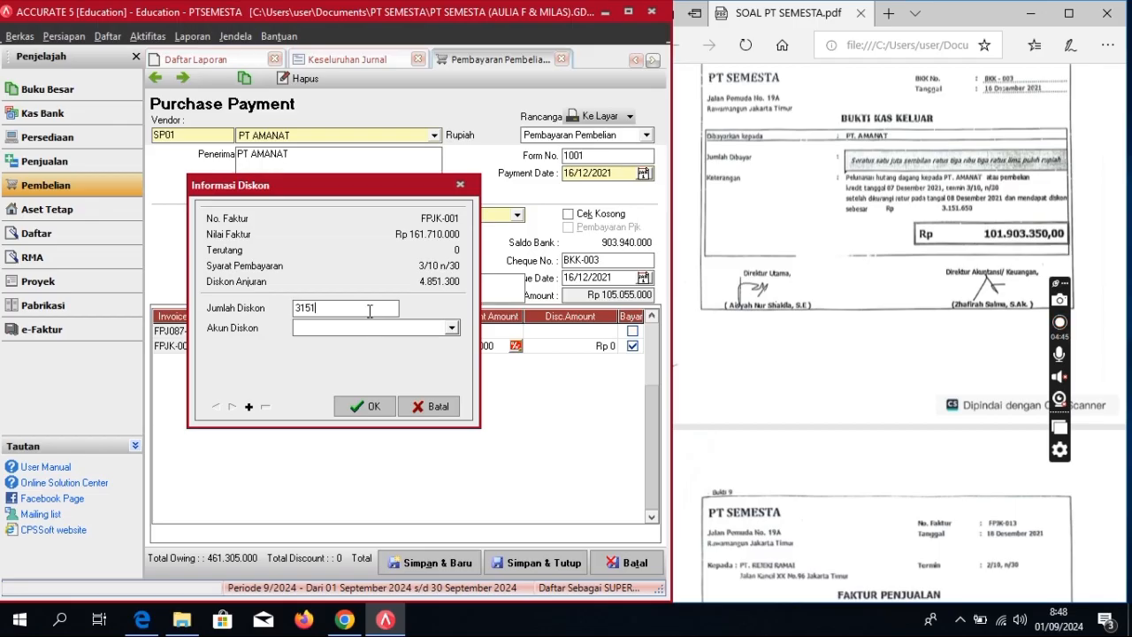
text(3.151.650)
Step: Post the discount to Purchase Discount and save the payment at Rp 101.903.350
click(451, 327)
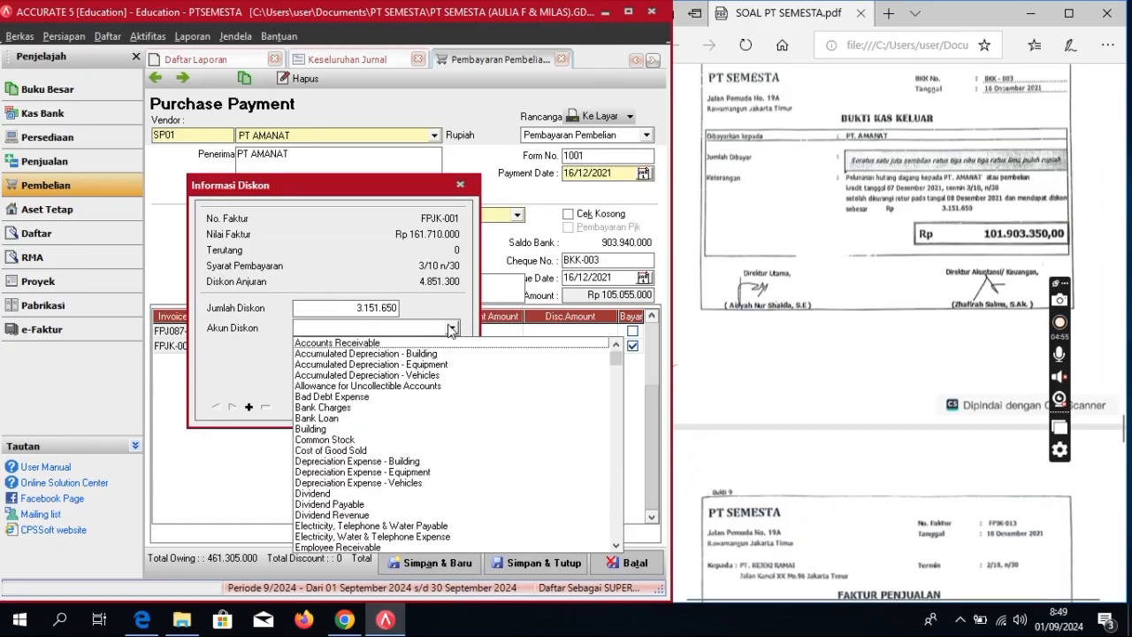
text(Purc)
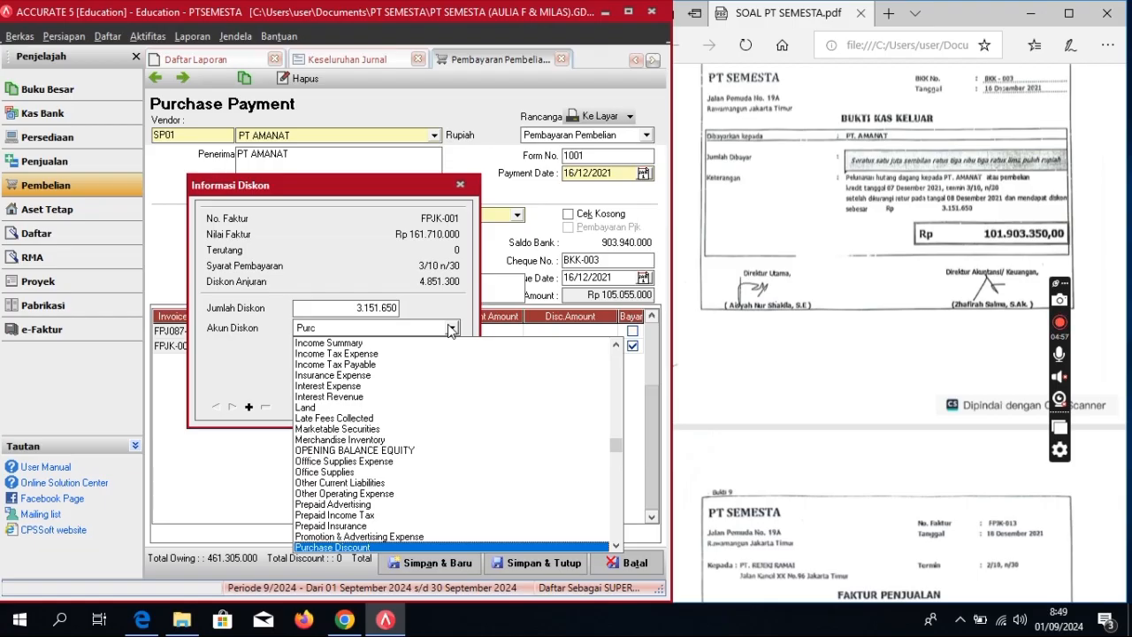
text(h)
click(363, 547)
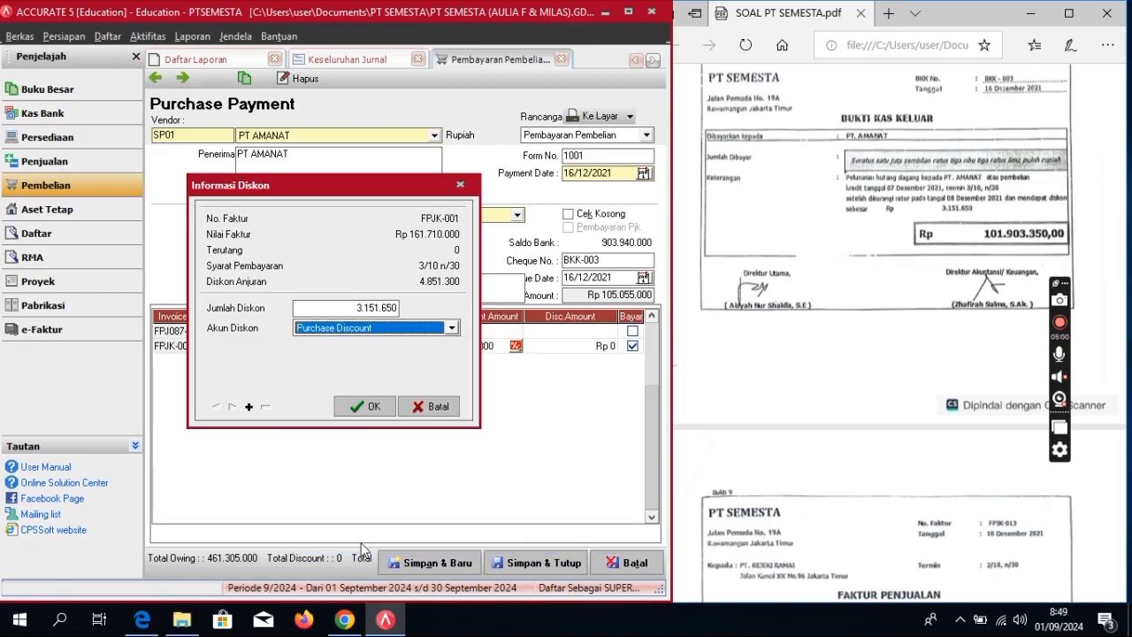
click(364, 407)
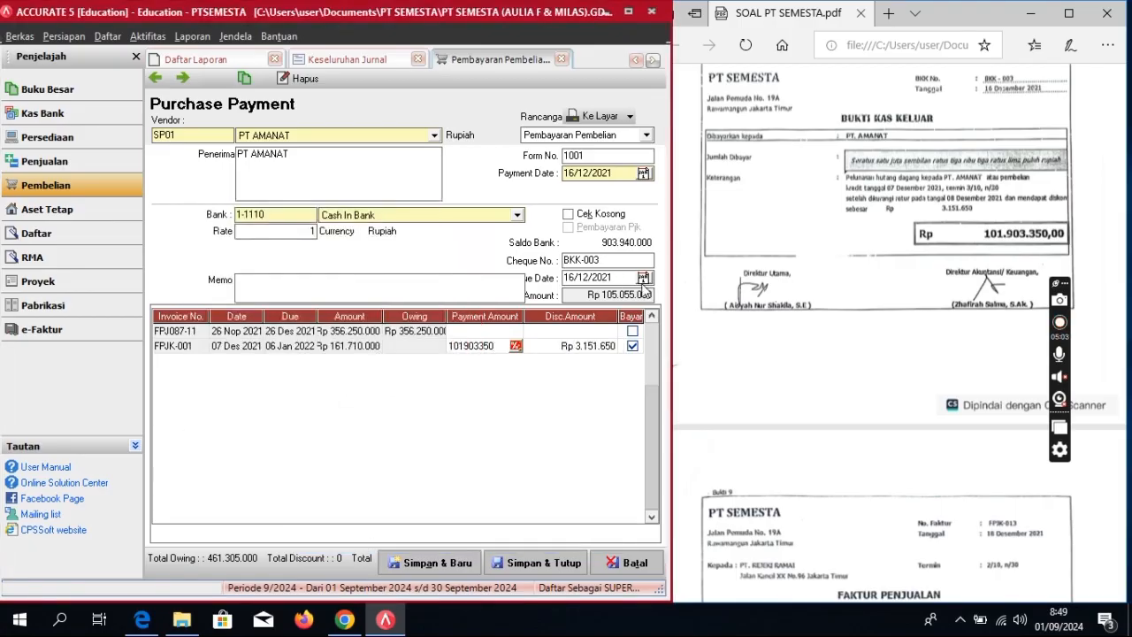
click(371, 294)
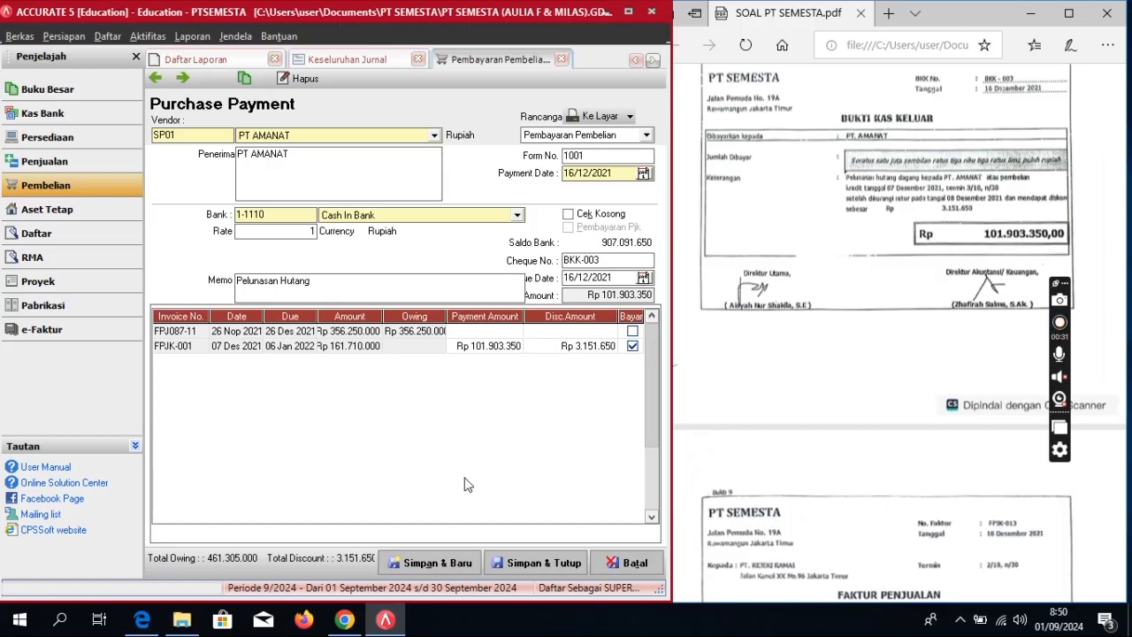
click(529, 559)
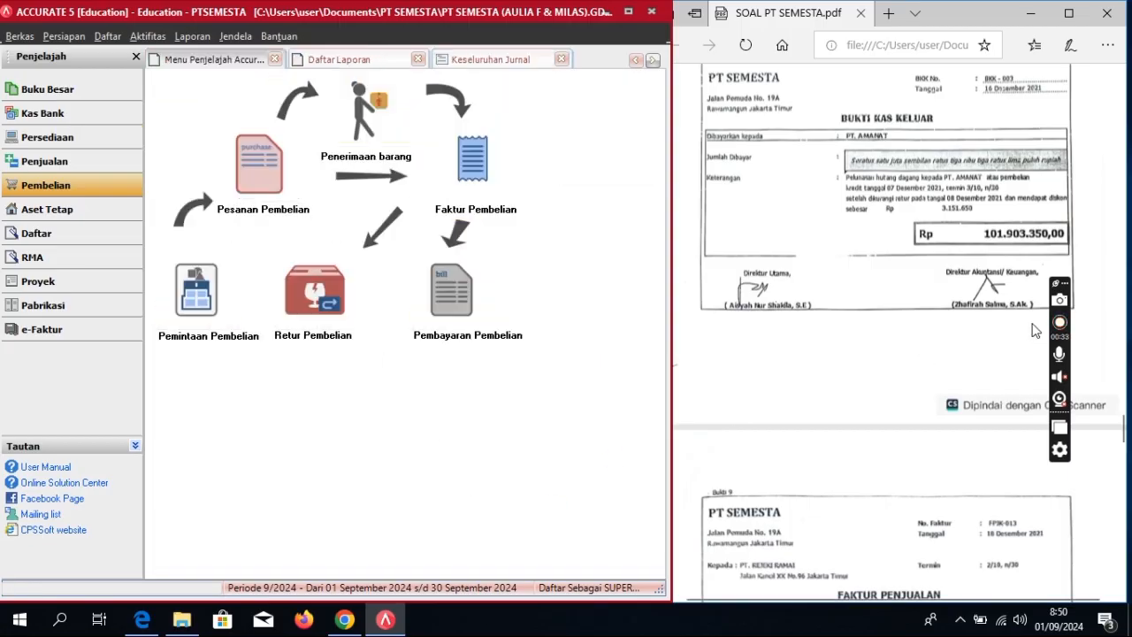
Step: Start a new sales invoice for customer PT REJEKI RAMAI
scroll(963, 289, down, 3)
scroll(963, 288, down, 5)
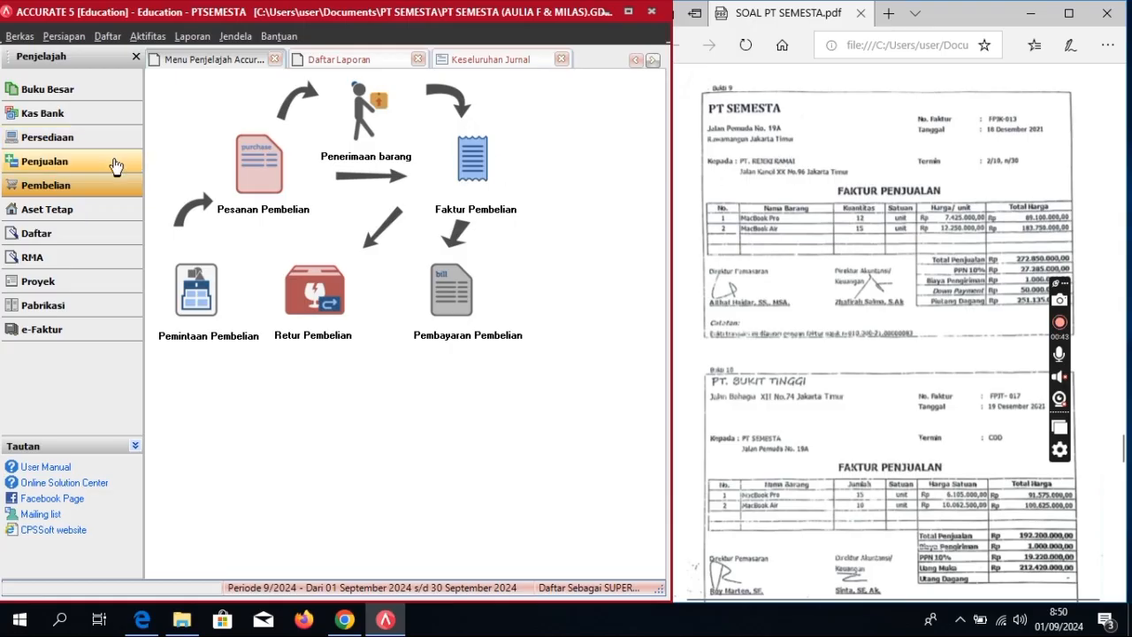
click(44, 161)
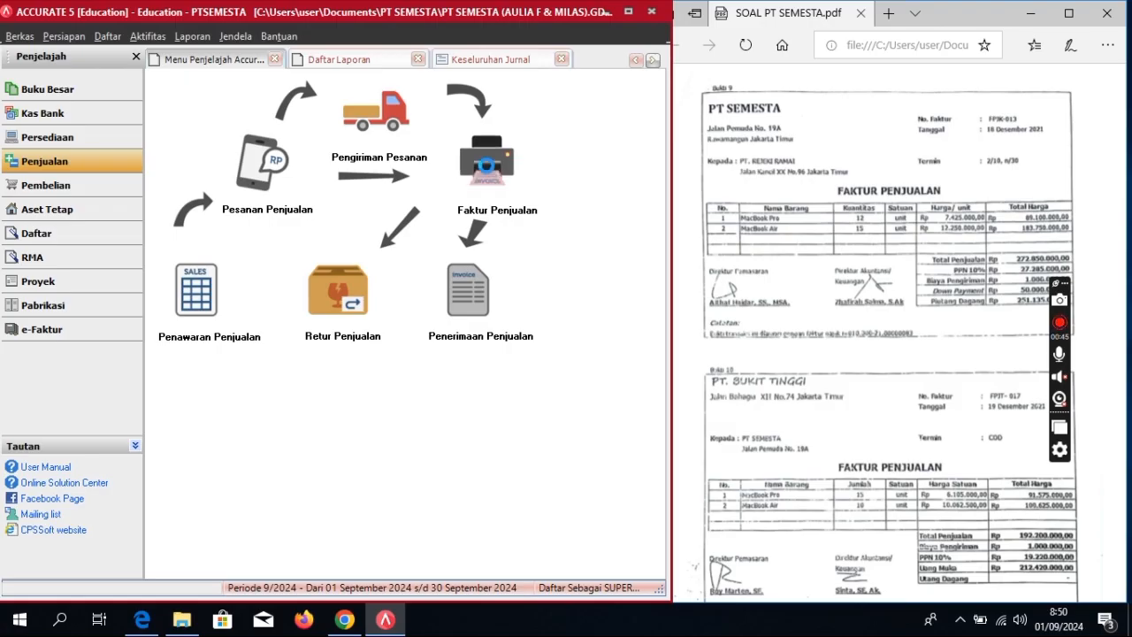
click(486, 161)
click(432, 128)
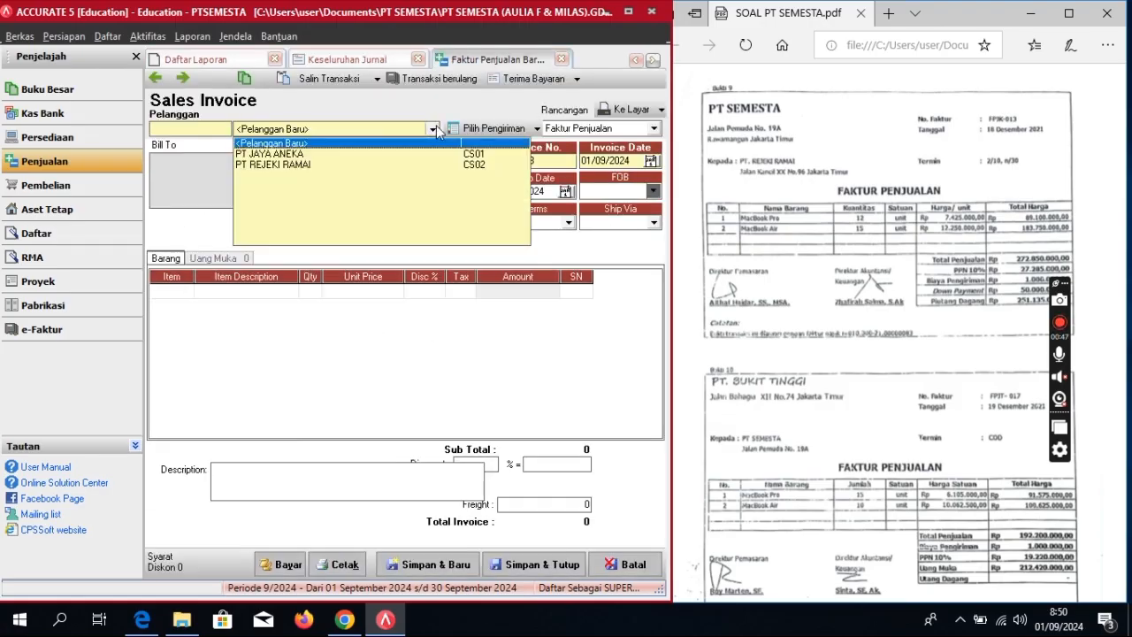
click(363, 164)
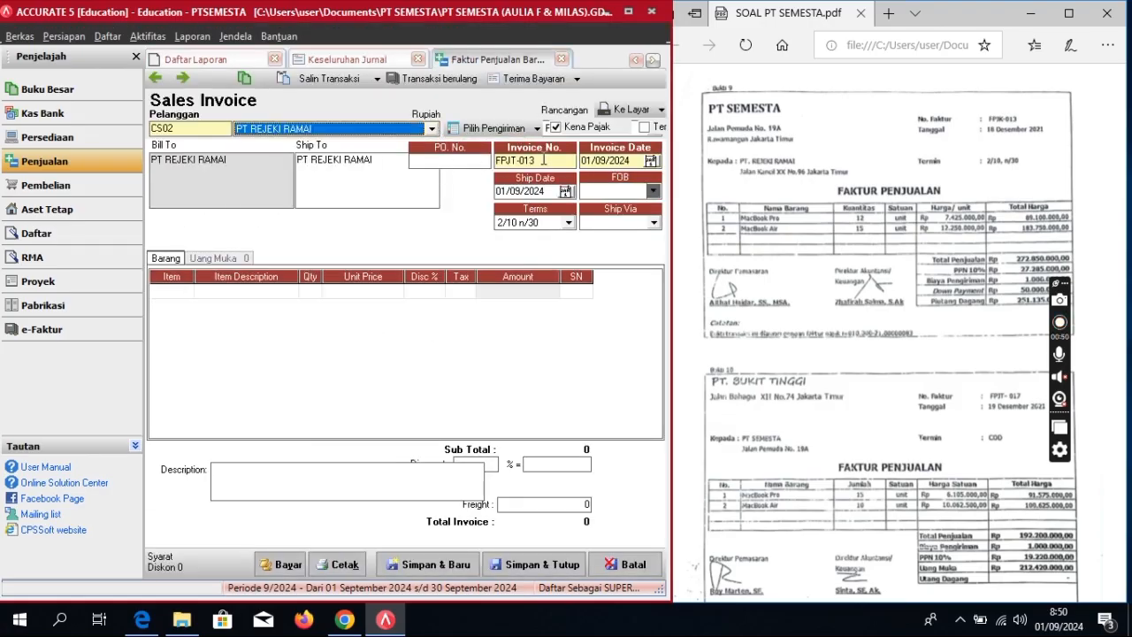
Step: Set invoice number FPJK-013 and invoice and ship dates to 18/12/2021
click(505, 161)
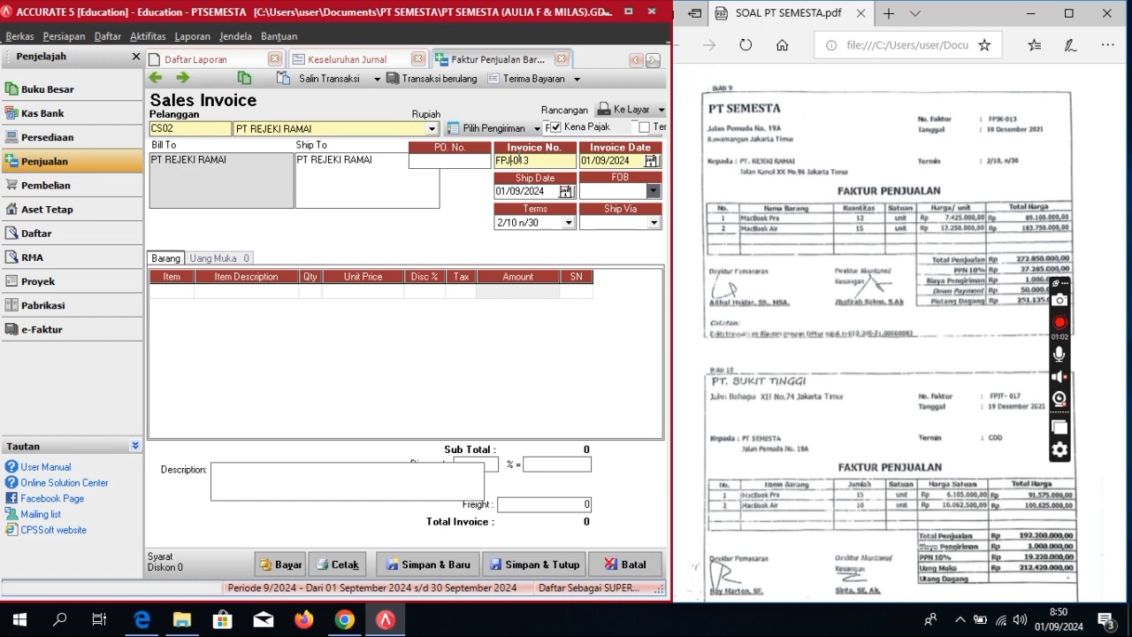
text(K)
click(632, 160)
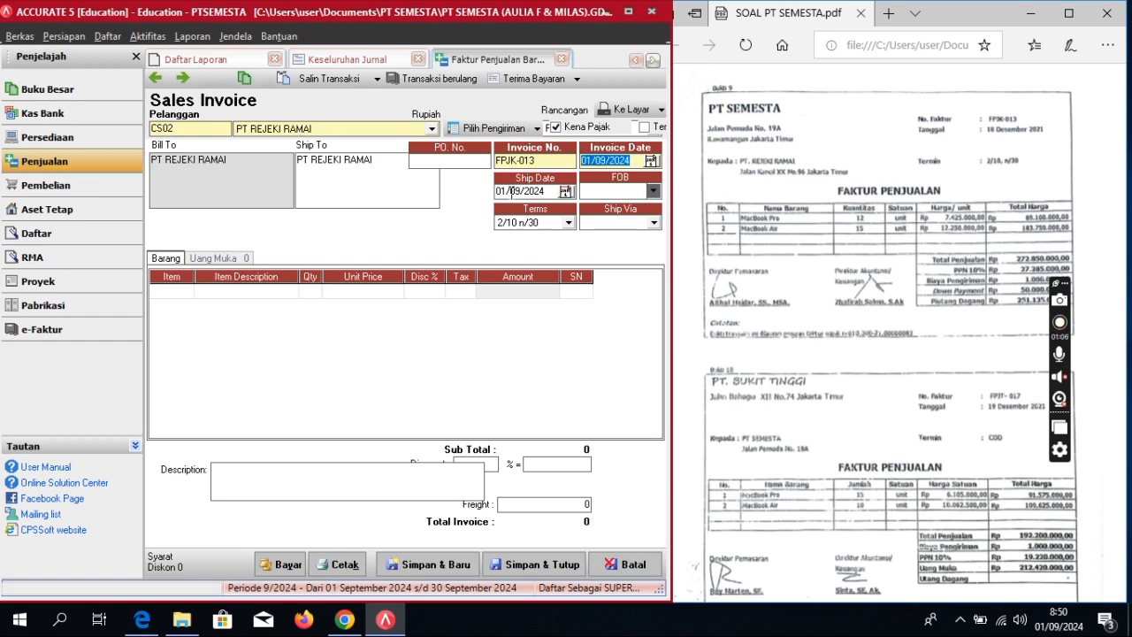
text(18/12/20)
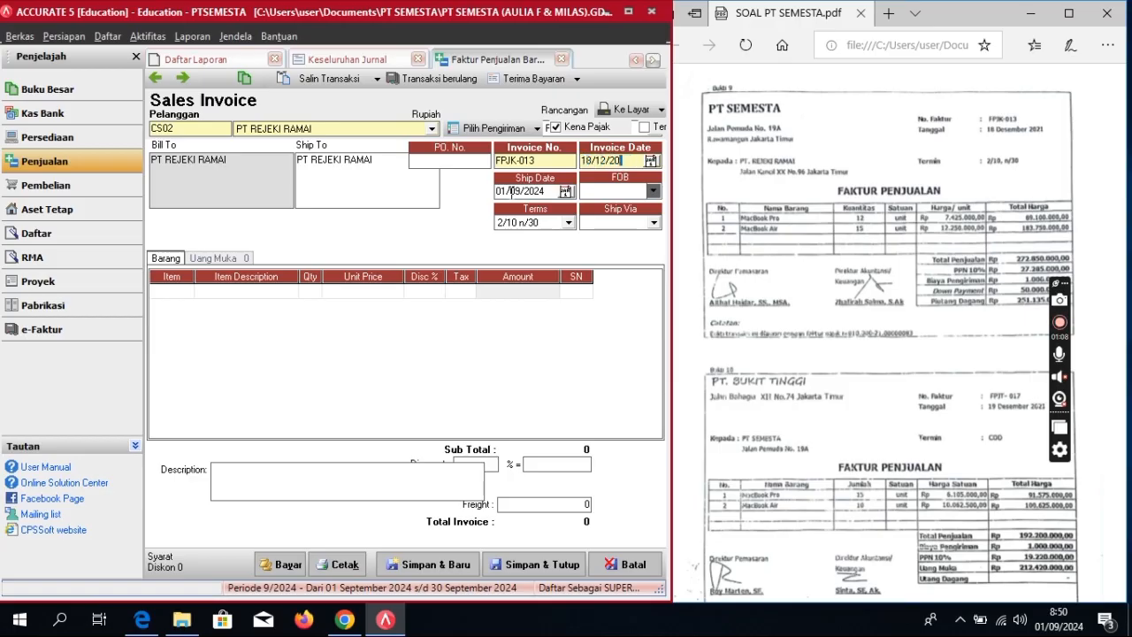
click(511, 191)
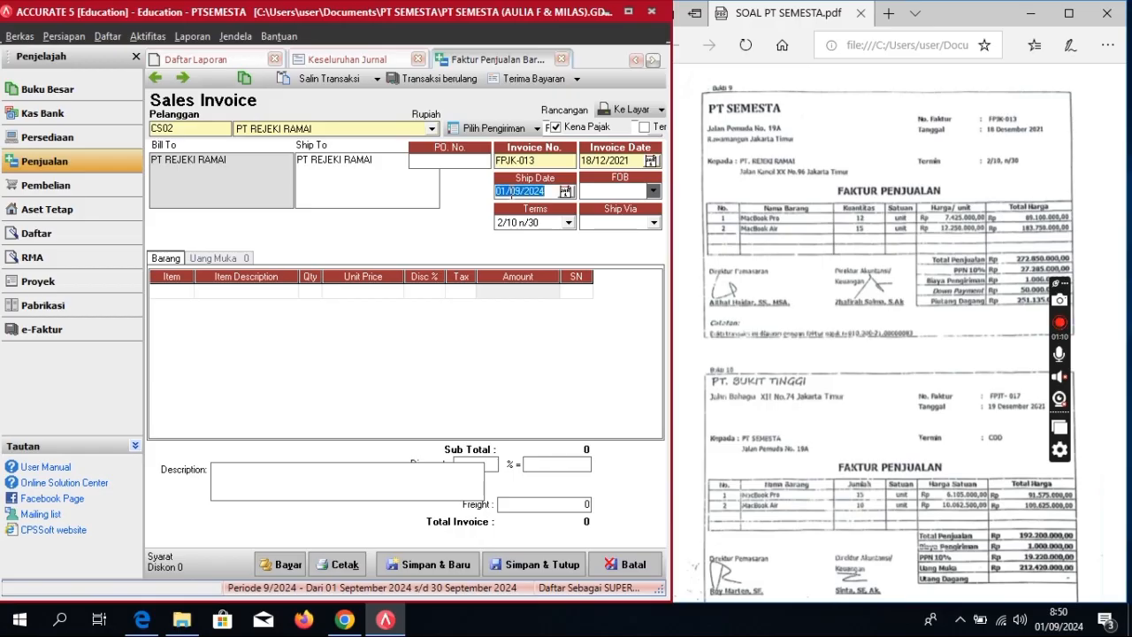
text(18/12/)
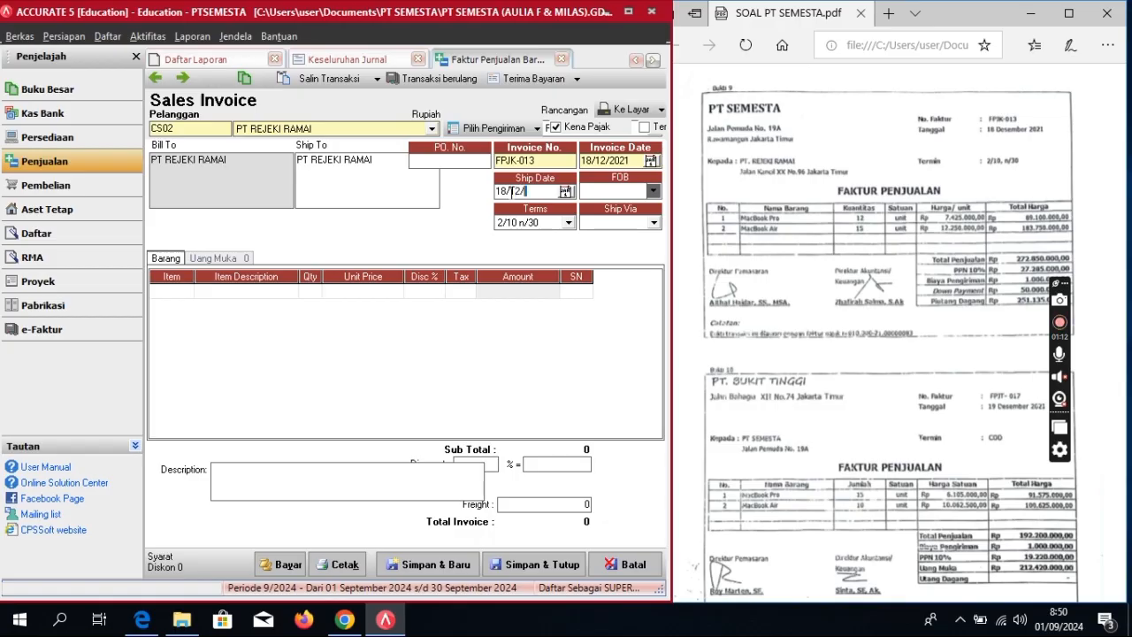
text(2021)
click(182, 291)
Step: Add 12 MACBOOK PRO at 7.425.000 each as the first item
click(186, 290)
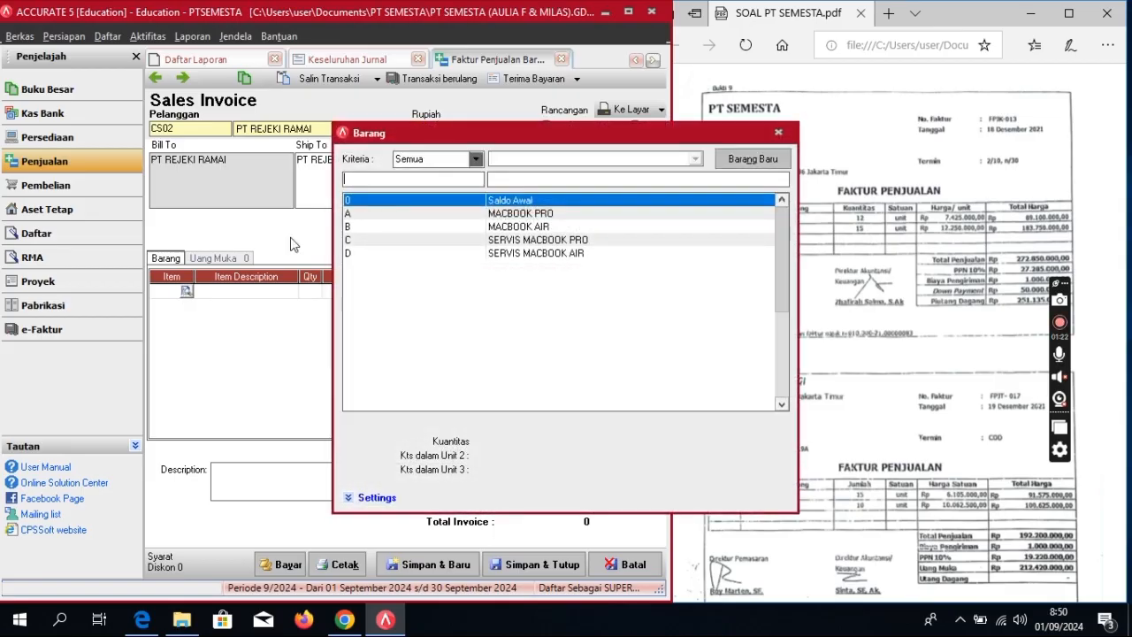
double_click(520, 215)
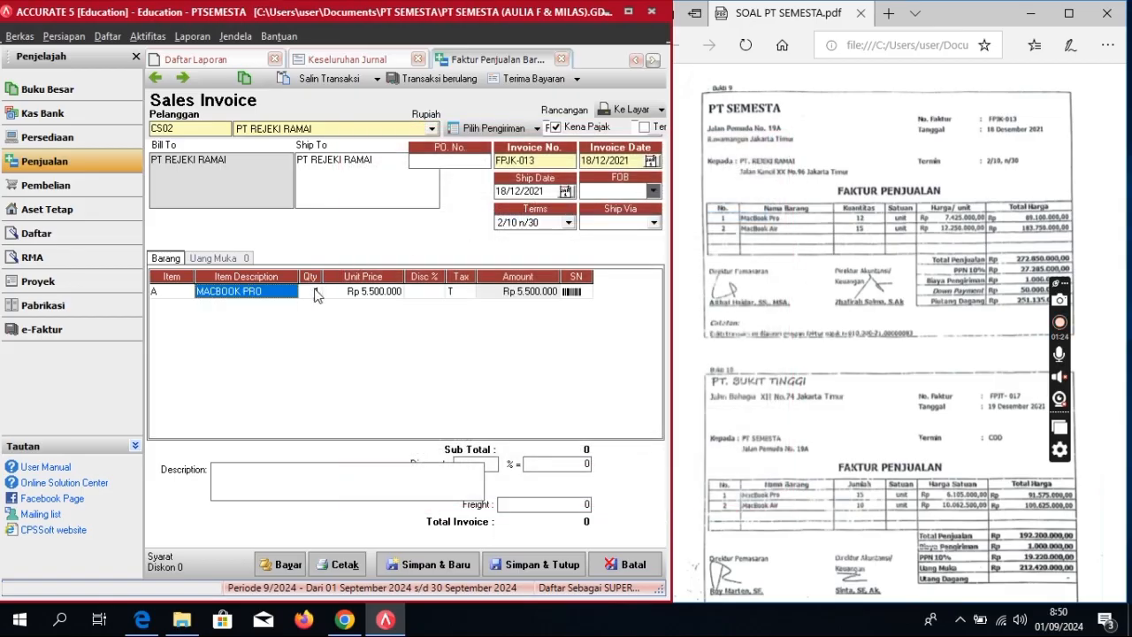
click(317, 294)
text(12)
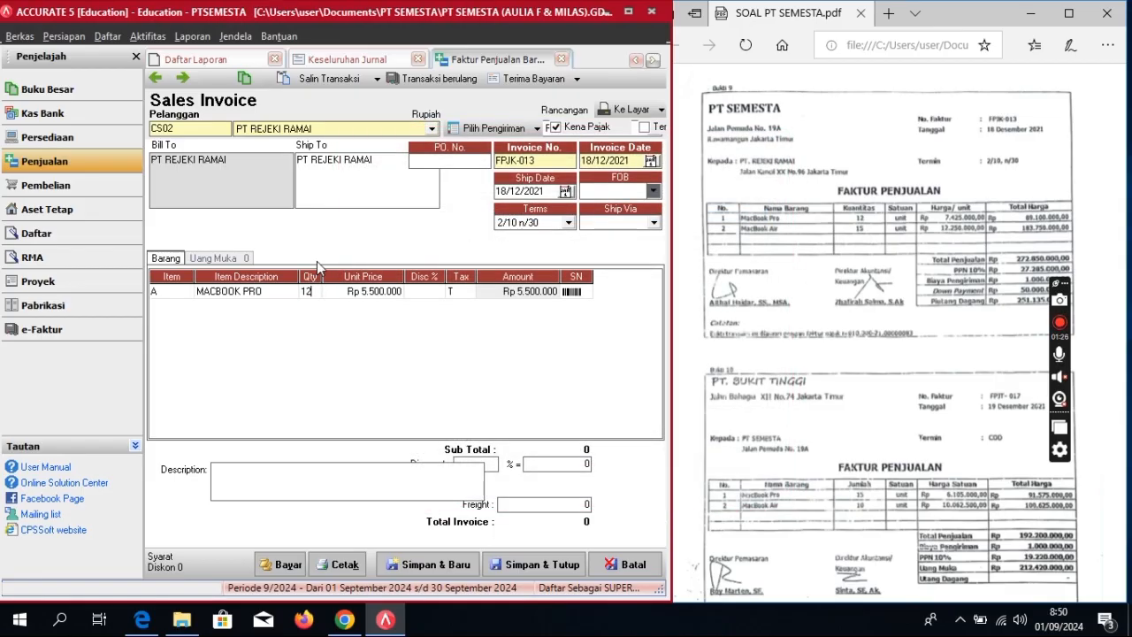
key(Tab)
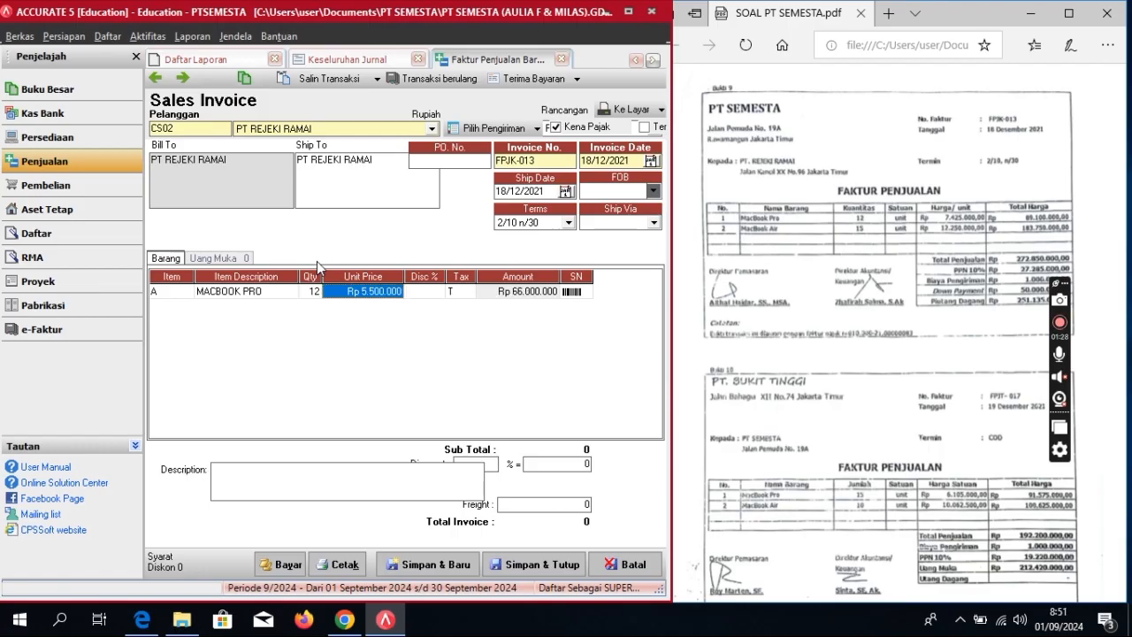
text(7)
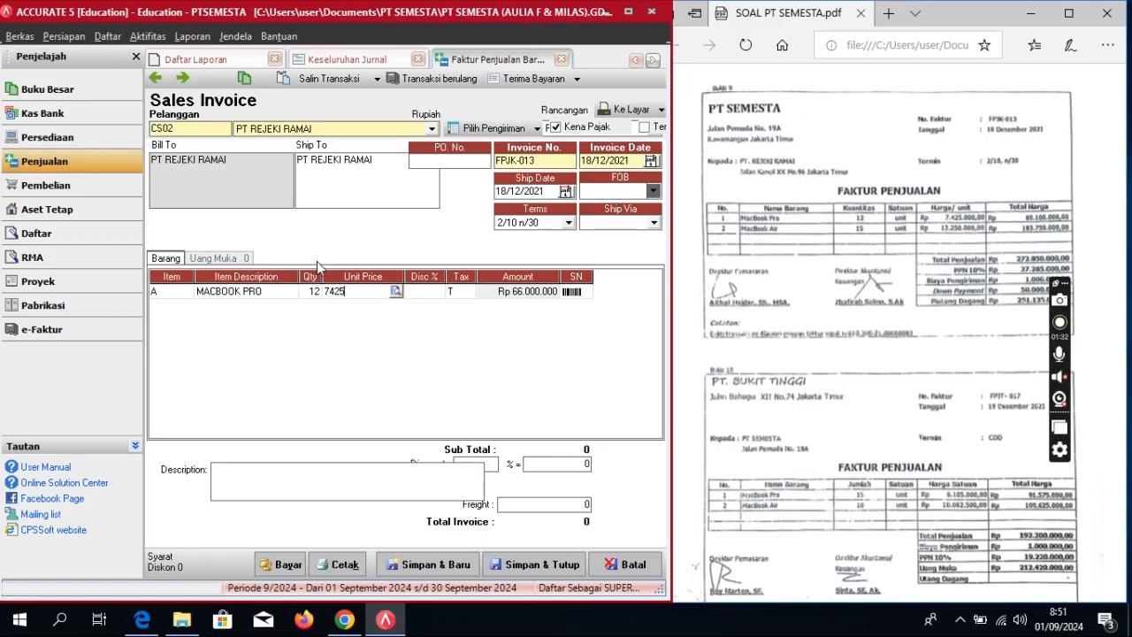
text(425)
text(000)
key(Tab)
key(Tab)
key(Tab)
key(Tab)
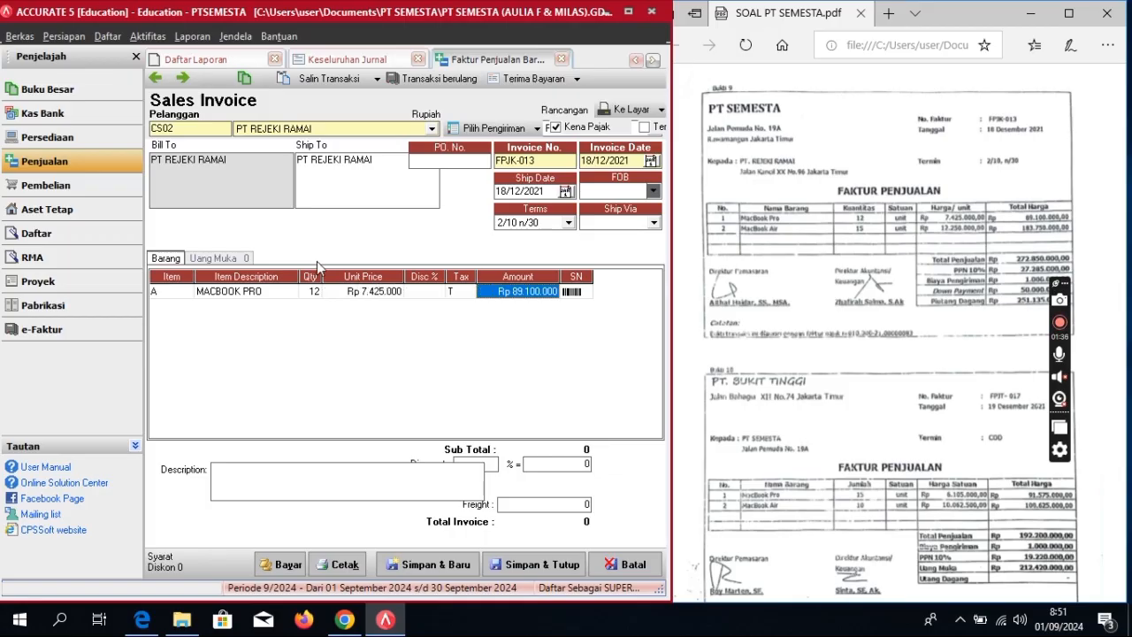
key(Tab)
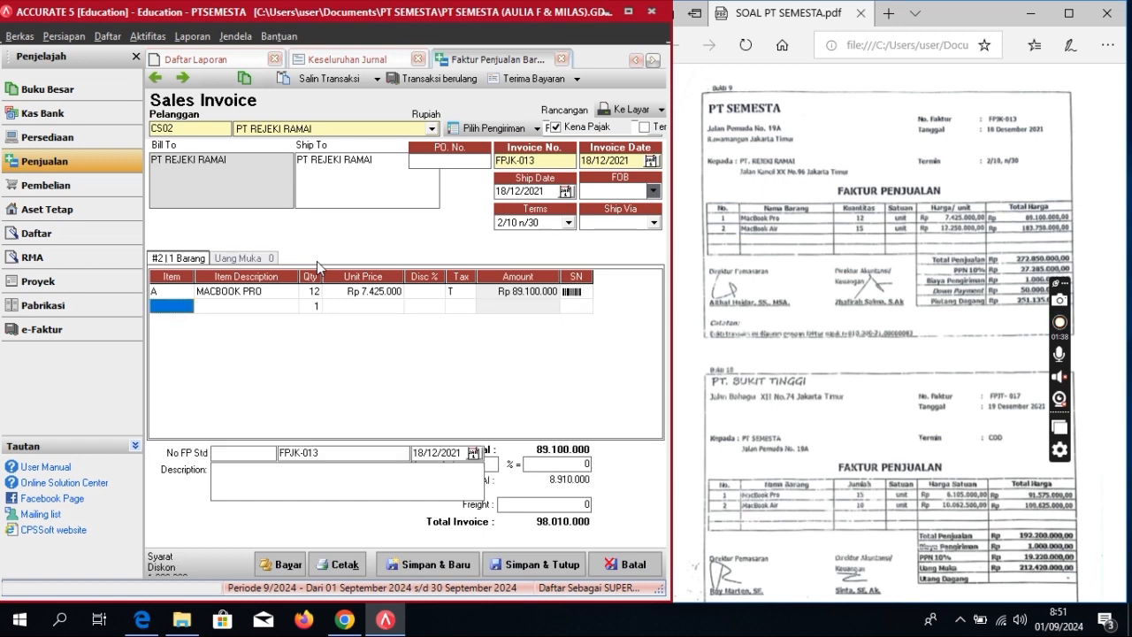
Step: Add 15 MACBOOK AIR at 12.250.000 each as the second item
click(172, 306)
key(Return)
key(Down)
key(Down)
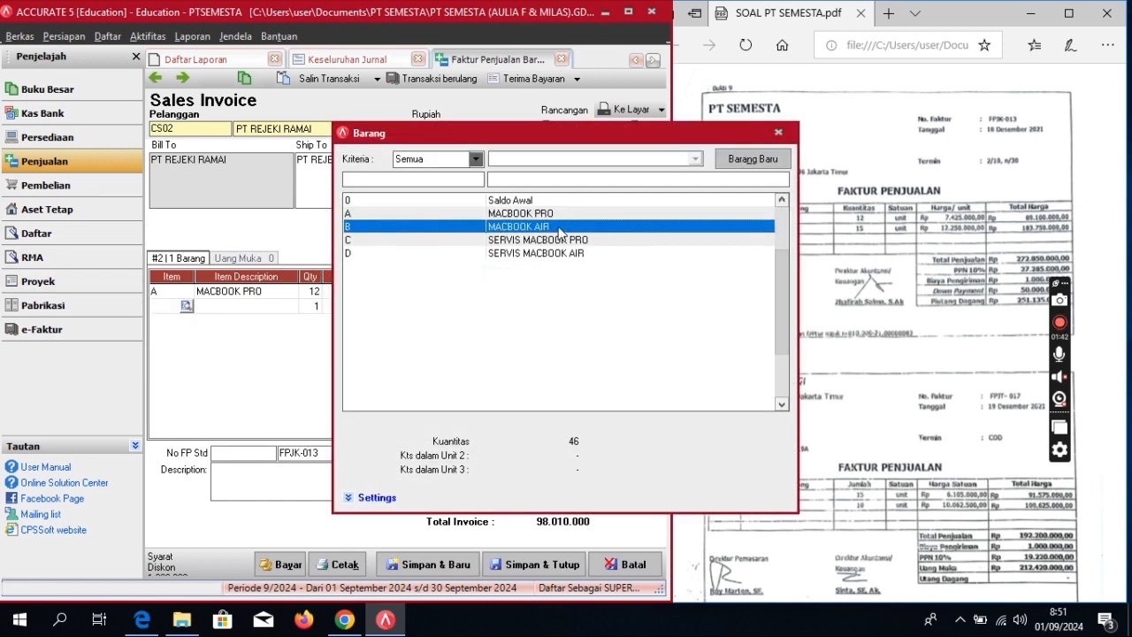
key(Return)
click(314, 306)
click(314, 306)
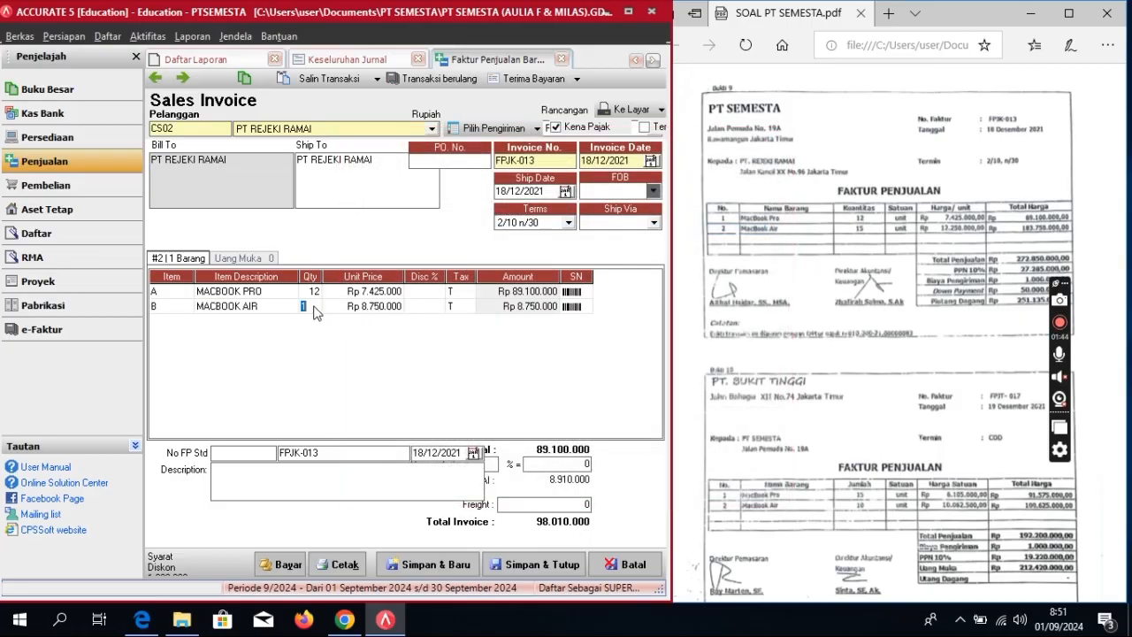
text(5)
key(Tab)
key(Tab)
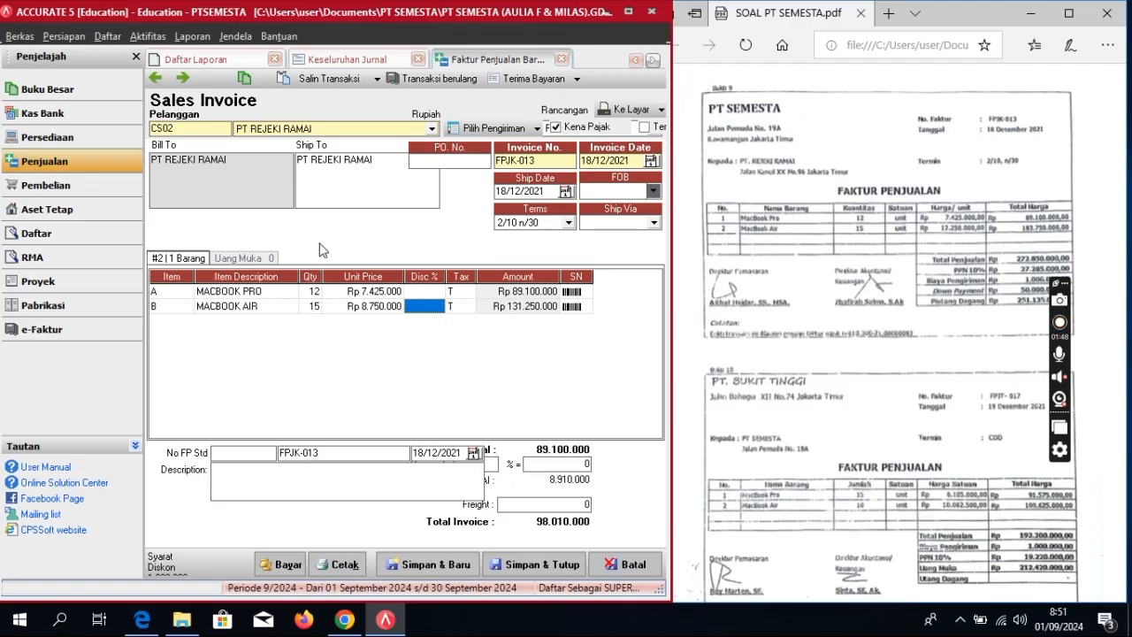
key(shift+Tab)
text(1)
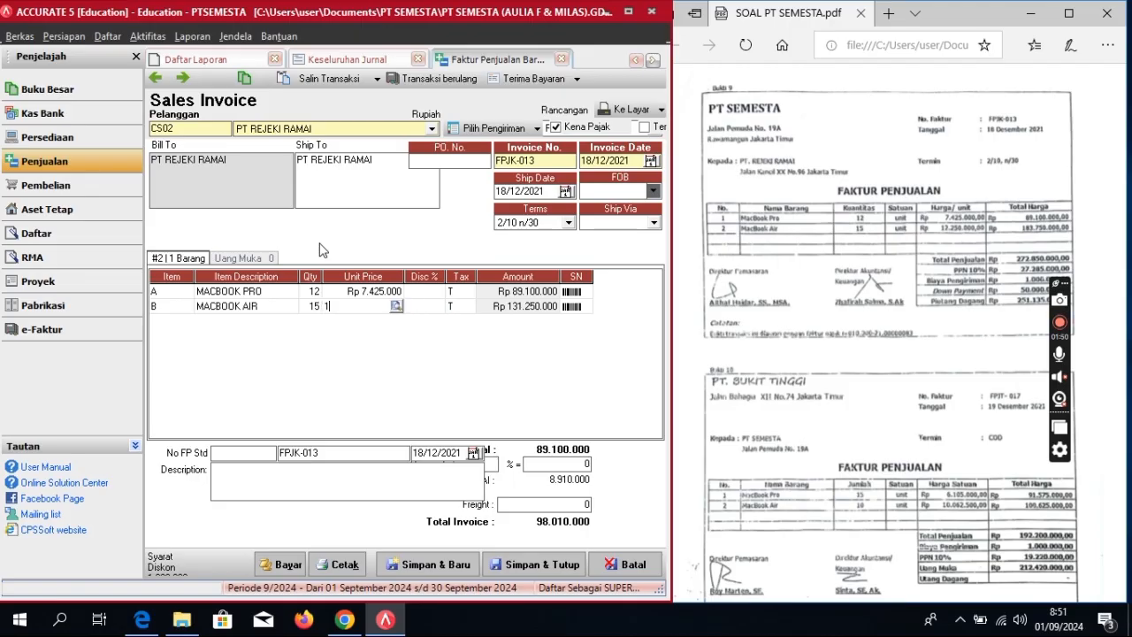
text(2.250.000)
key(Tab)
key(Tab)
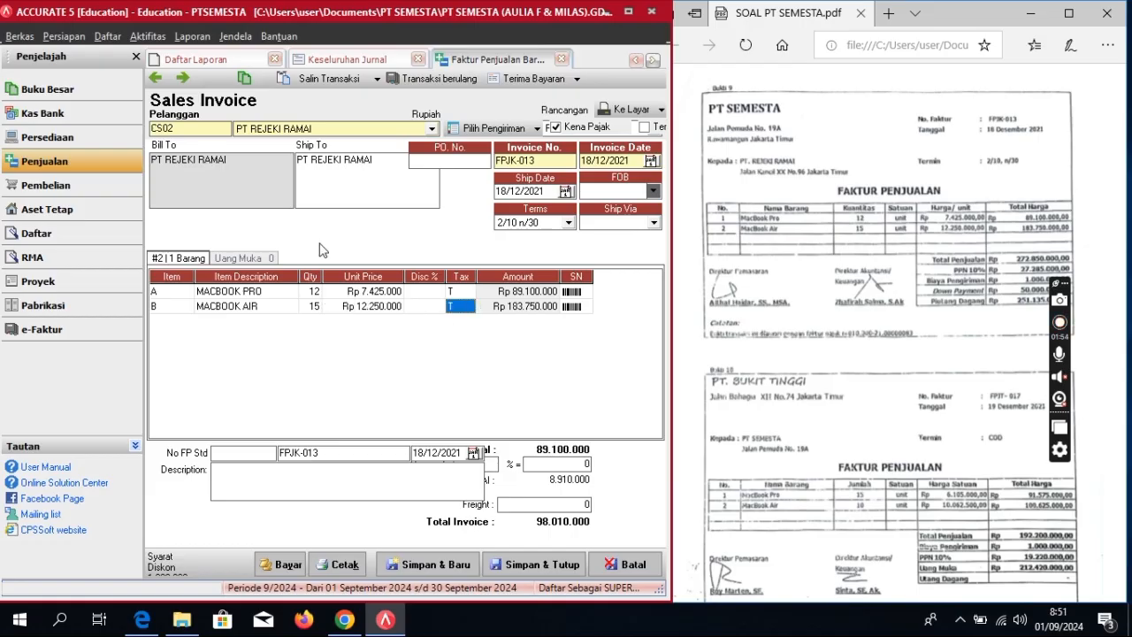
key(Tab)
key(Tab)
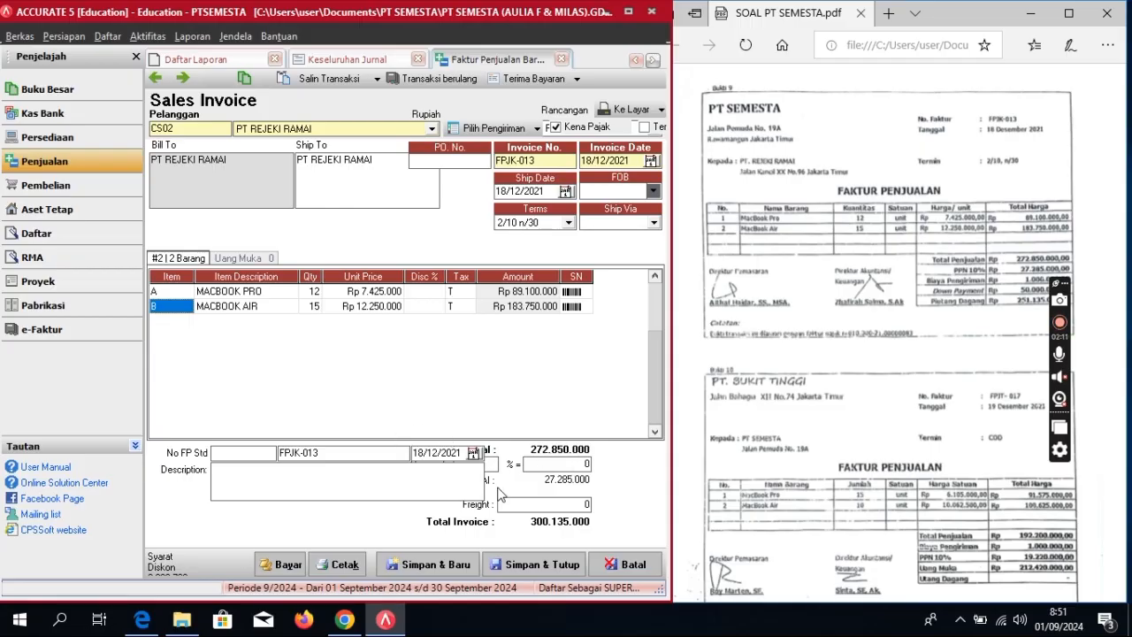
Step: Add a 1.000.000 freight charge, totalling 301.135.000, and start receiving payment
click(528, 500)
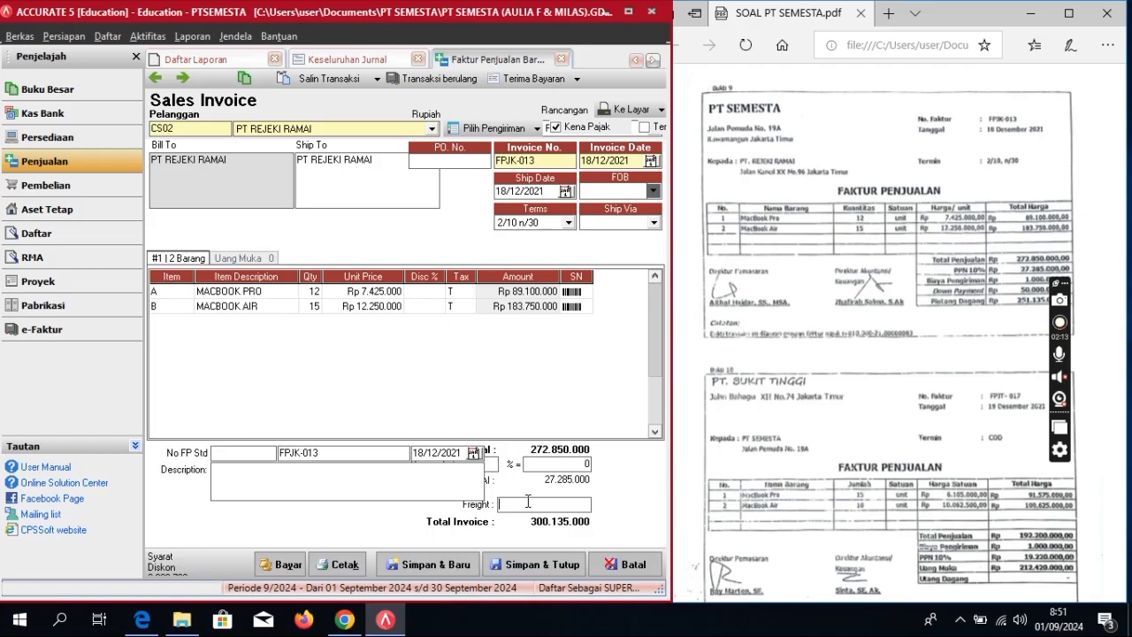
text(1000000)
key(Tab)
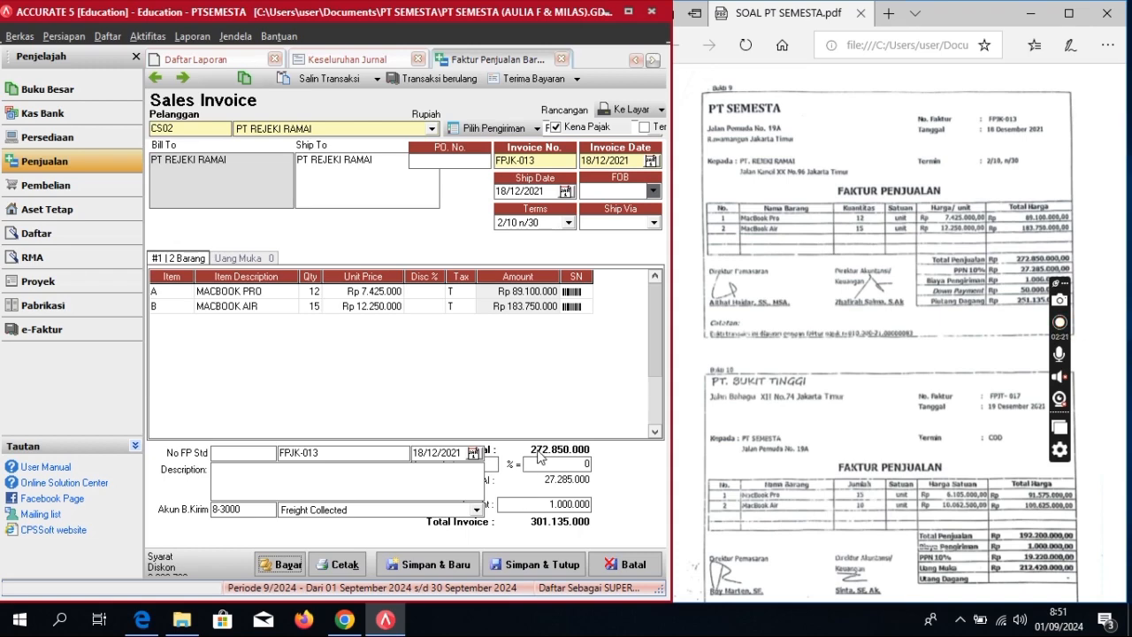
click(517, 79)
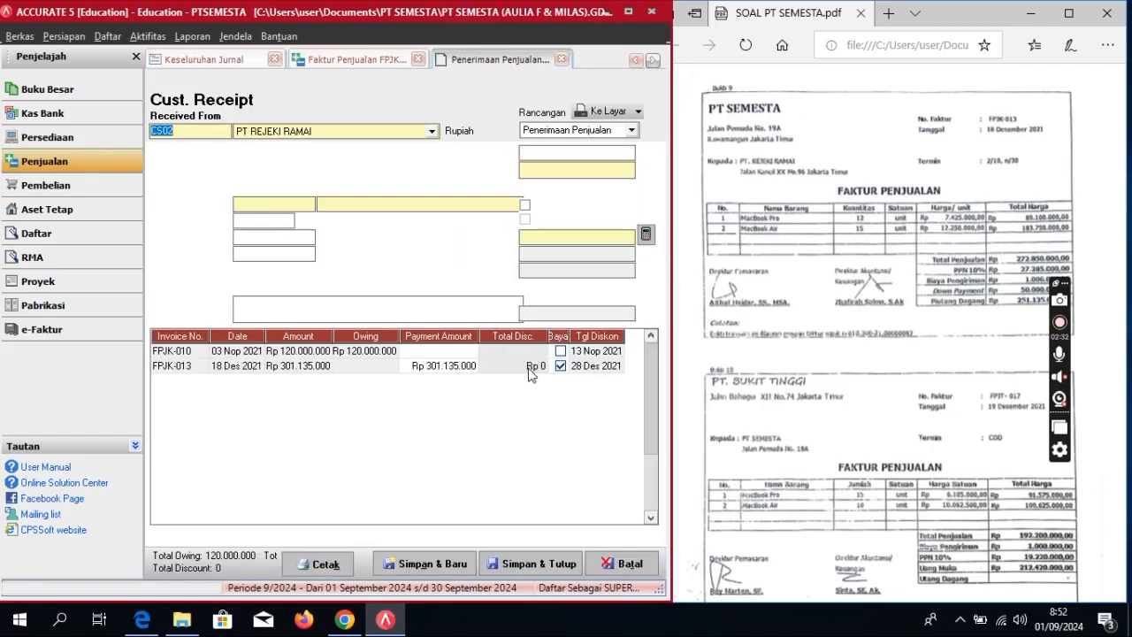
Step: Apply a partial payment of 50.000.000 to FPJK-013 and recalculate the cheque amount
click(460, 371)
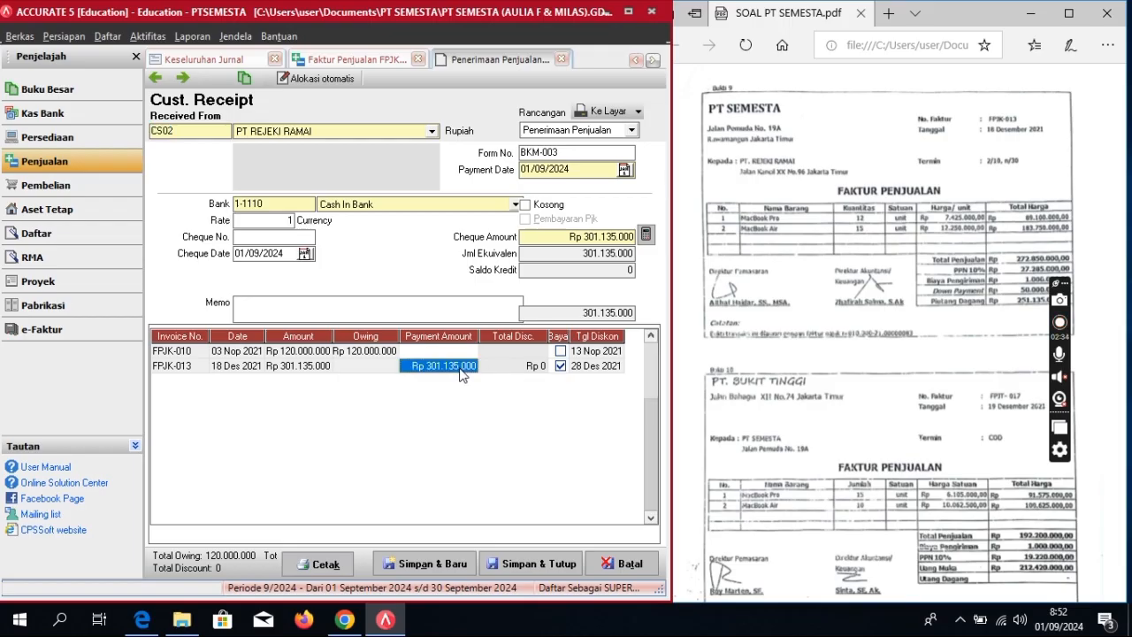
click(461, 364)
key(BackSpace)
key(BackSpace)
key(BackSpace)
key(BackSpace)
key(BackSpace)
key(BackSpace)
key(BackSpace)
key(BackSpace)
key(BackSpace)
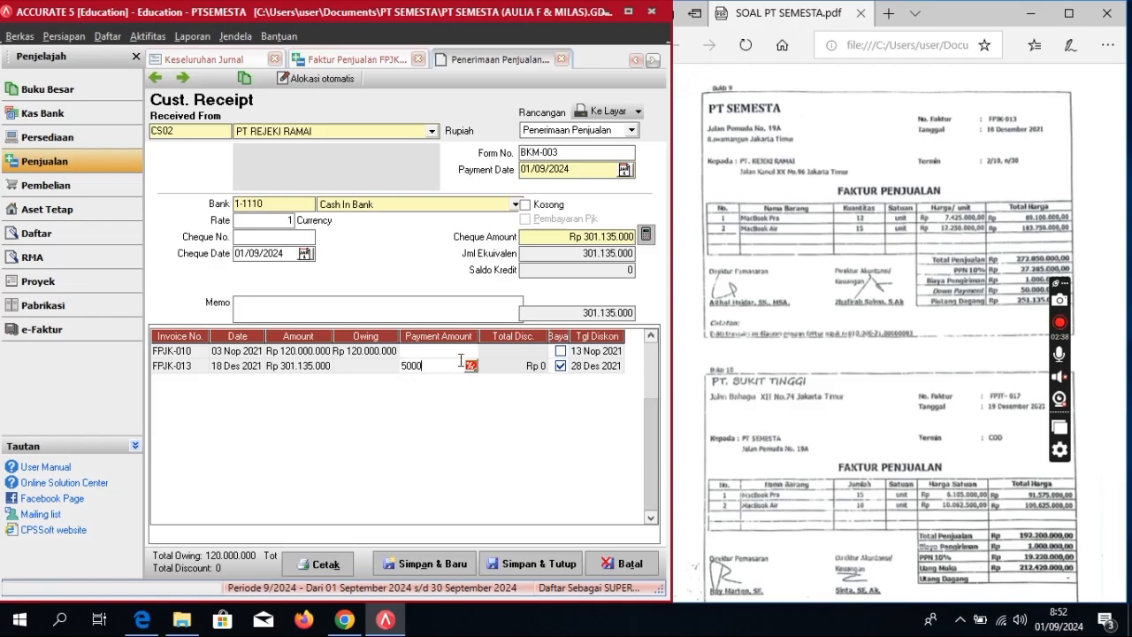
key(Tab)
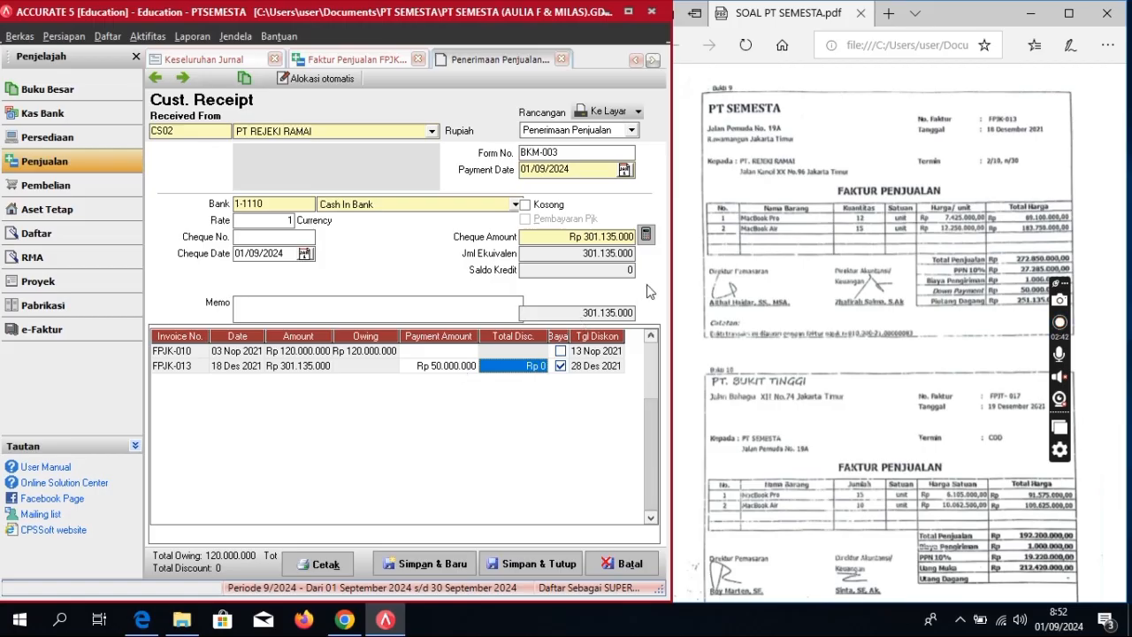
click(646, 234)
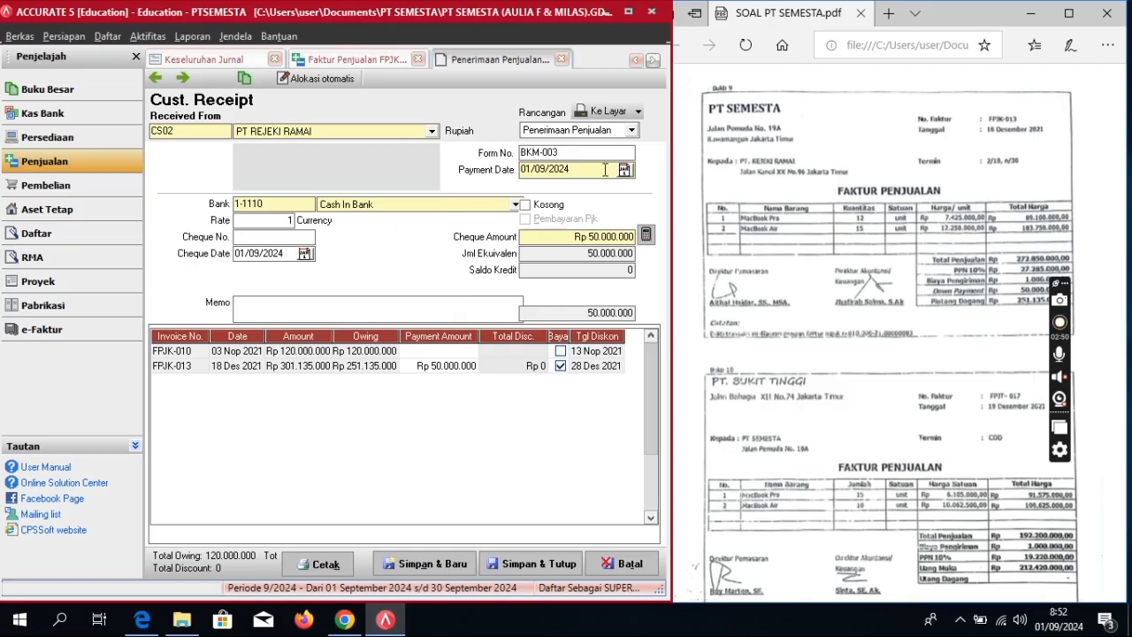
Step: Set payment and cheque dates to 18/12/2021 with memo 'Pembayaran Penjualan'
drag(584, 170, 468, 199)
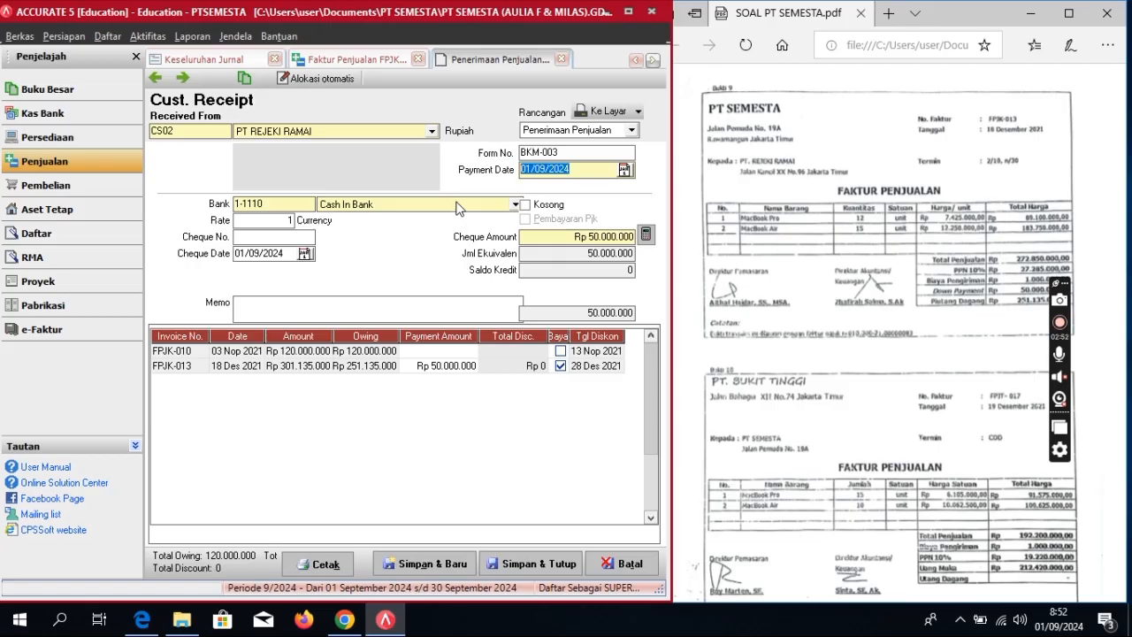
text(18)
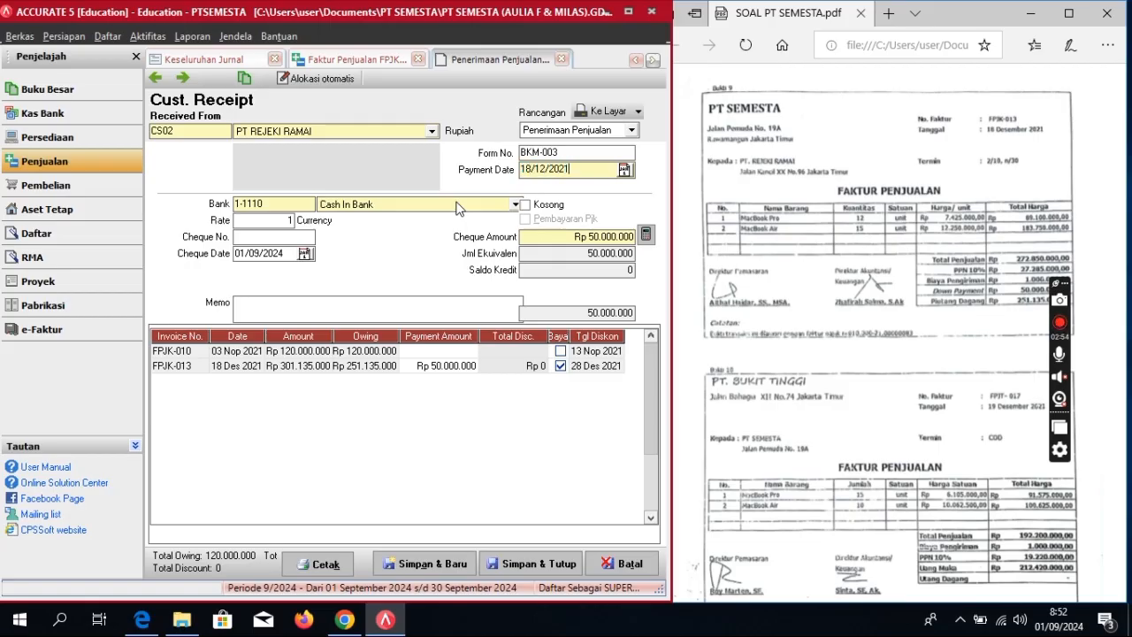
key(Tab)
key(Tab)
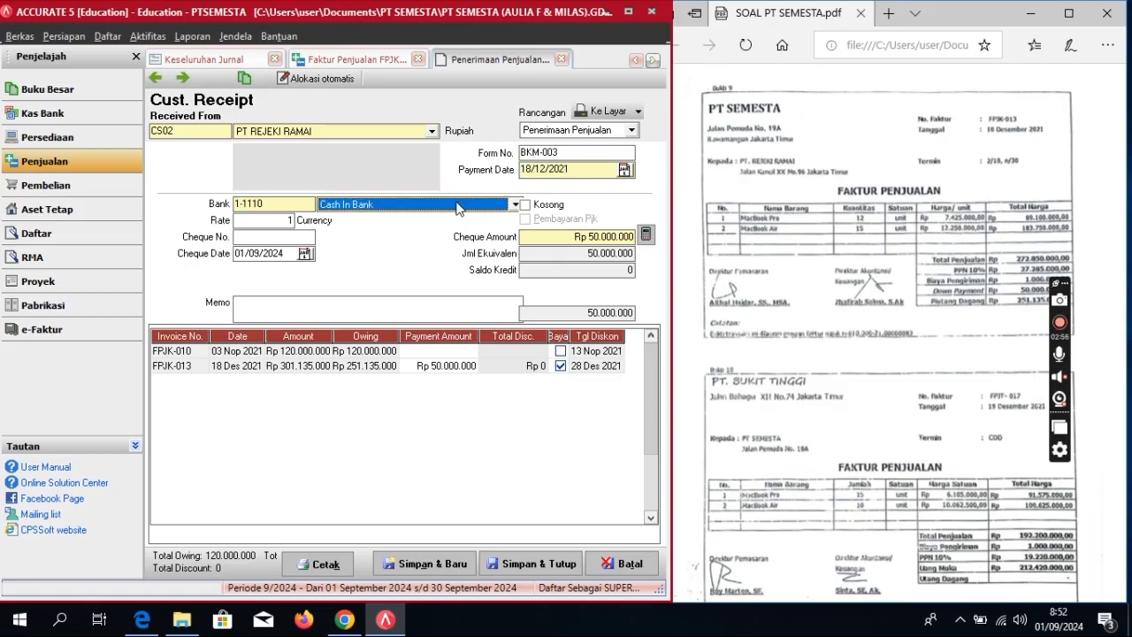
key(Tab)
key(Tab)
key(Tab)
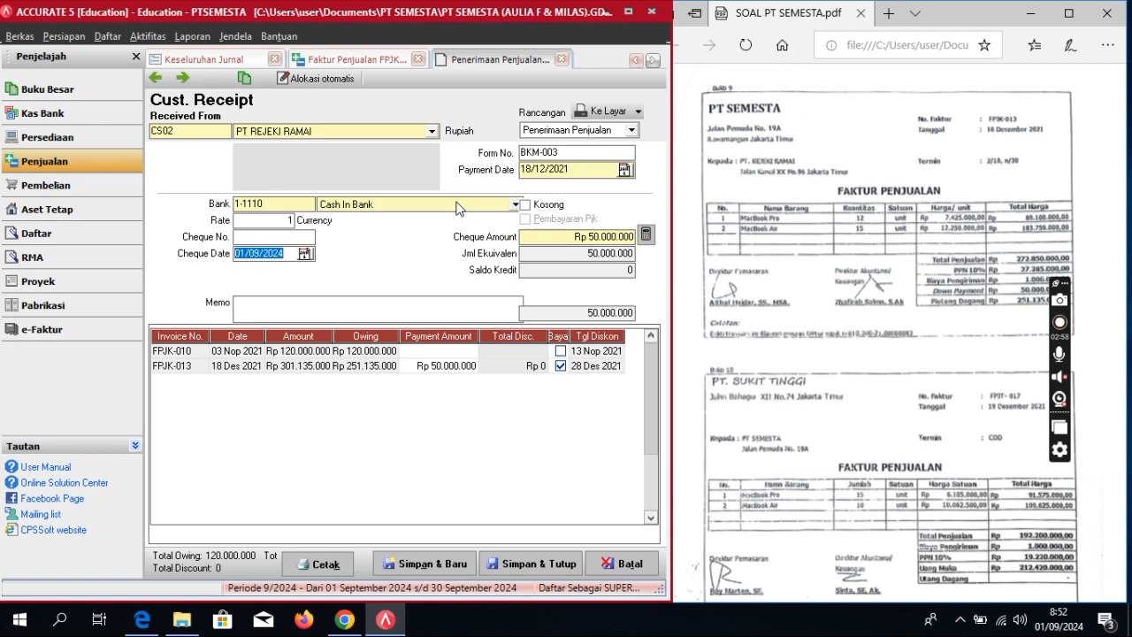
text(18/12/2)
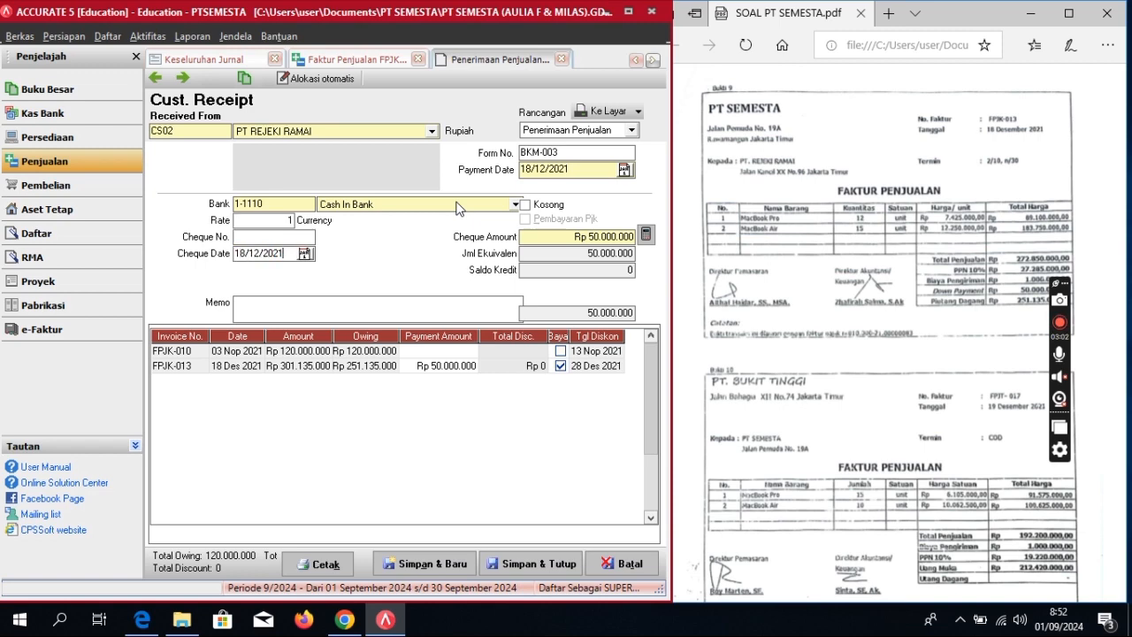
click(368, 307)
text(Pembayaran Penjualan)
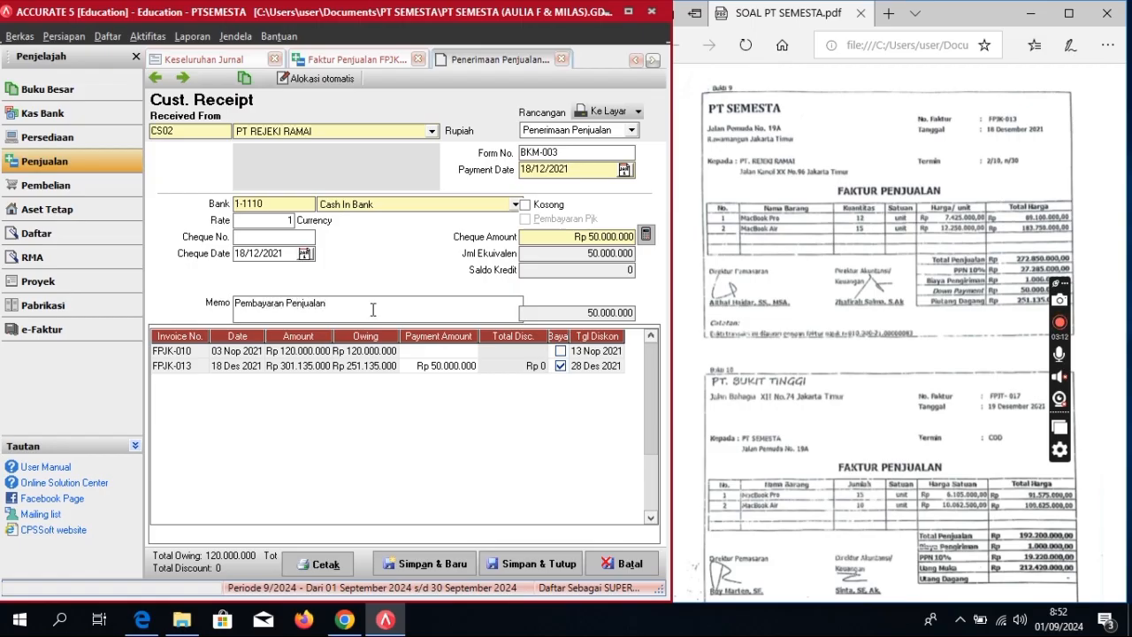
Step: Save and close receipt BKM-003 and invoice FPJK-013, then go to the Pembelian workflow
click(554, 569)
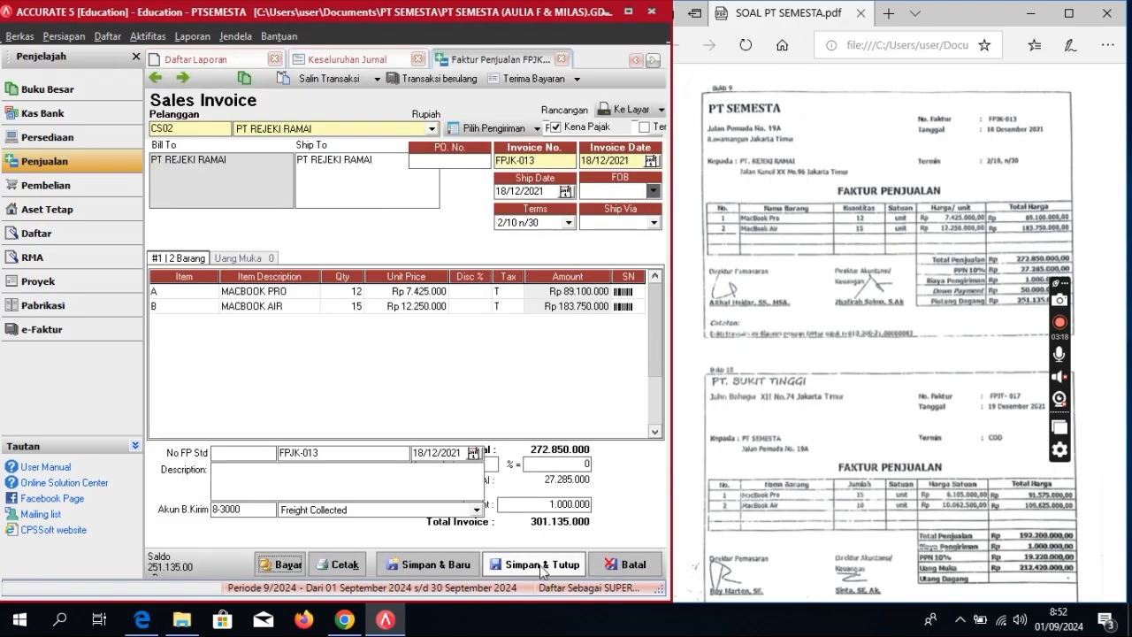
click(540, 565)
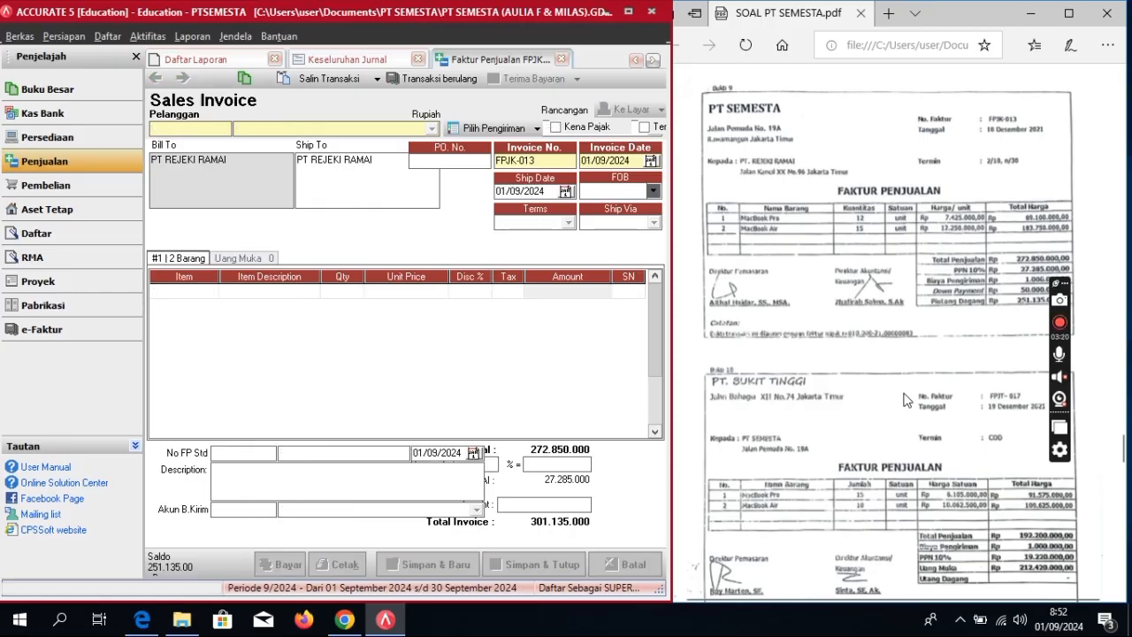
click(1062, 329)
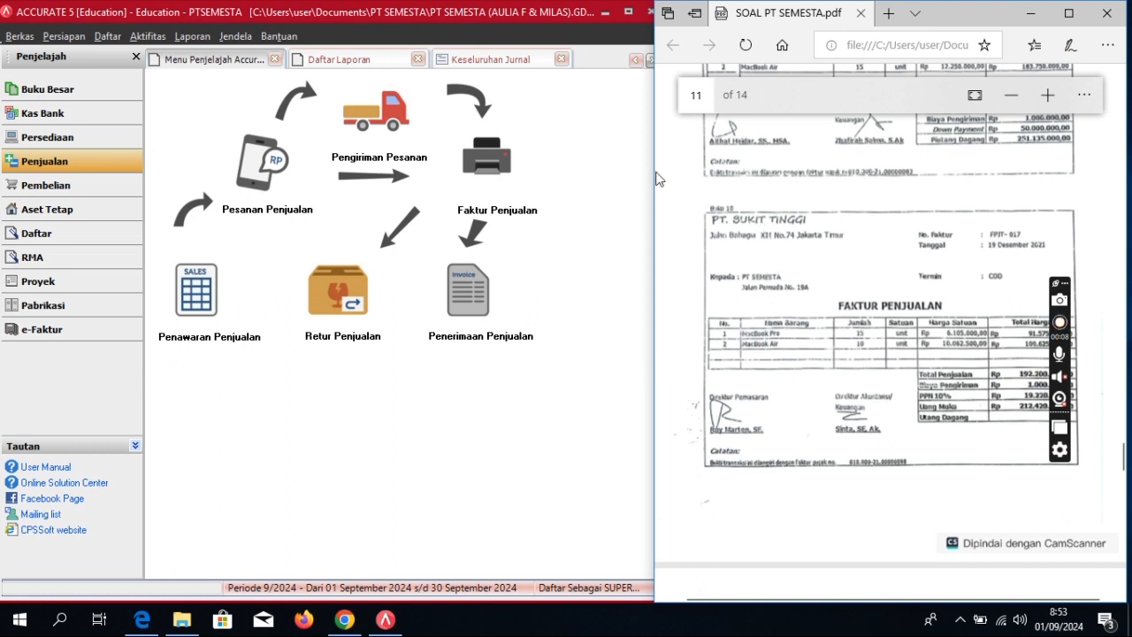
click(107, 198)
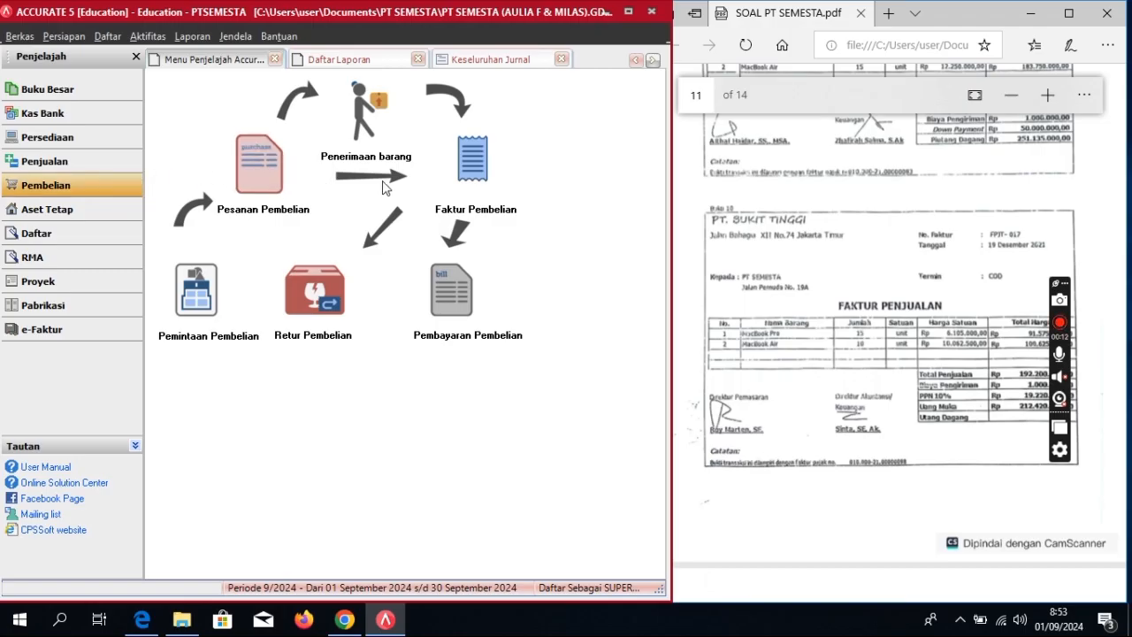
Step: Start a new purchase invoice from vendor PT BUKIT TINGGI
click(454, 133)
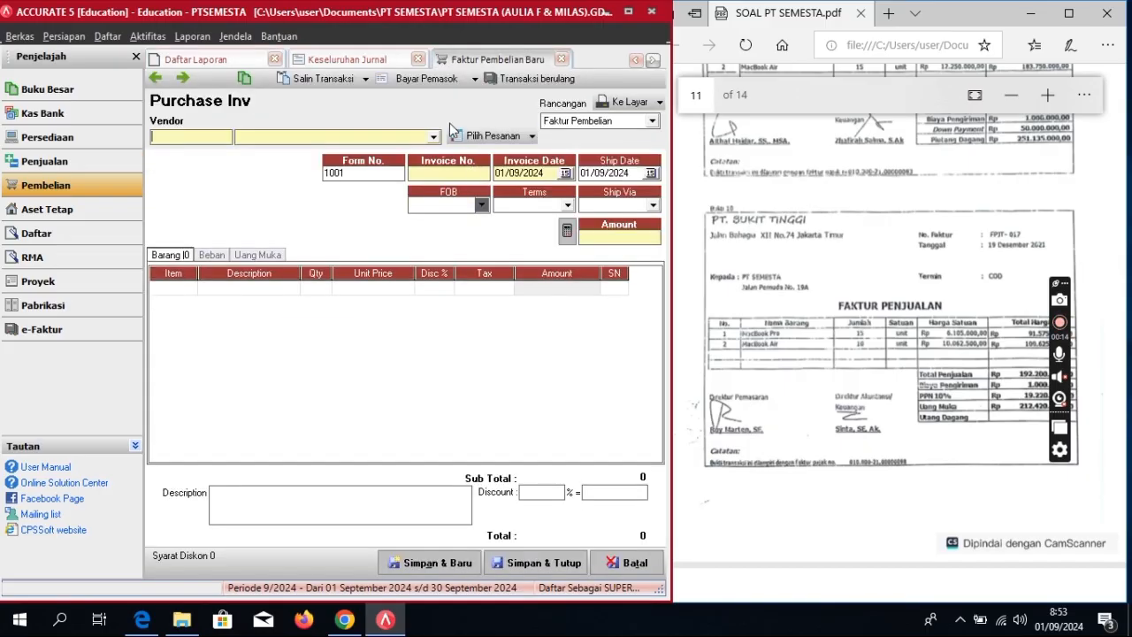
click(433, 138)
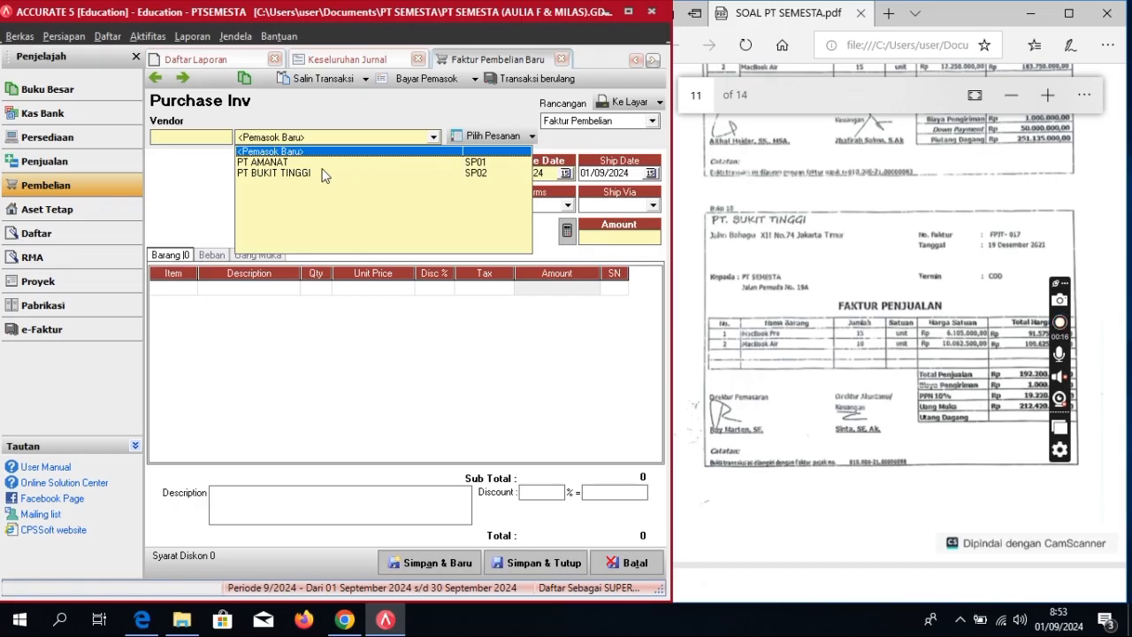
click(354, 173)
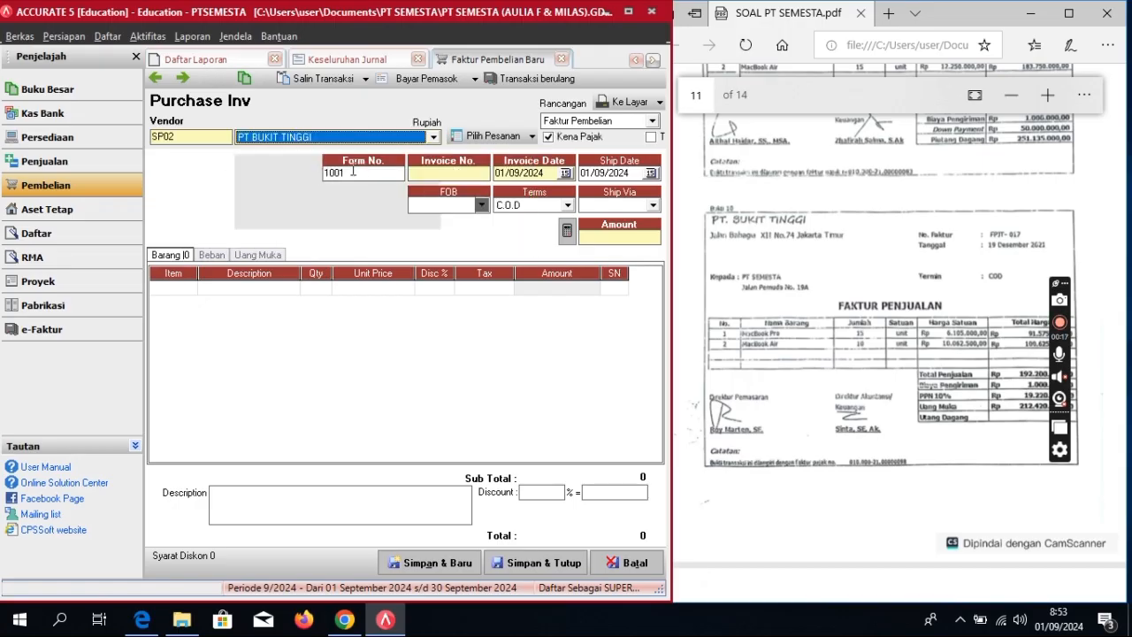
Step: Enter supplier invoice FPJT-017 with invoice and ship dates 19/12/2021
click(458, 176)
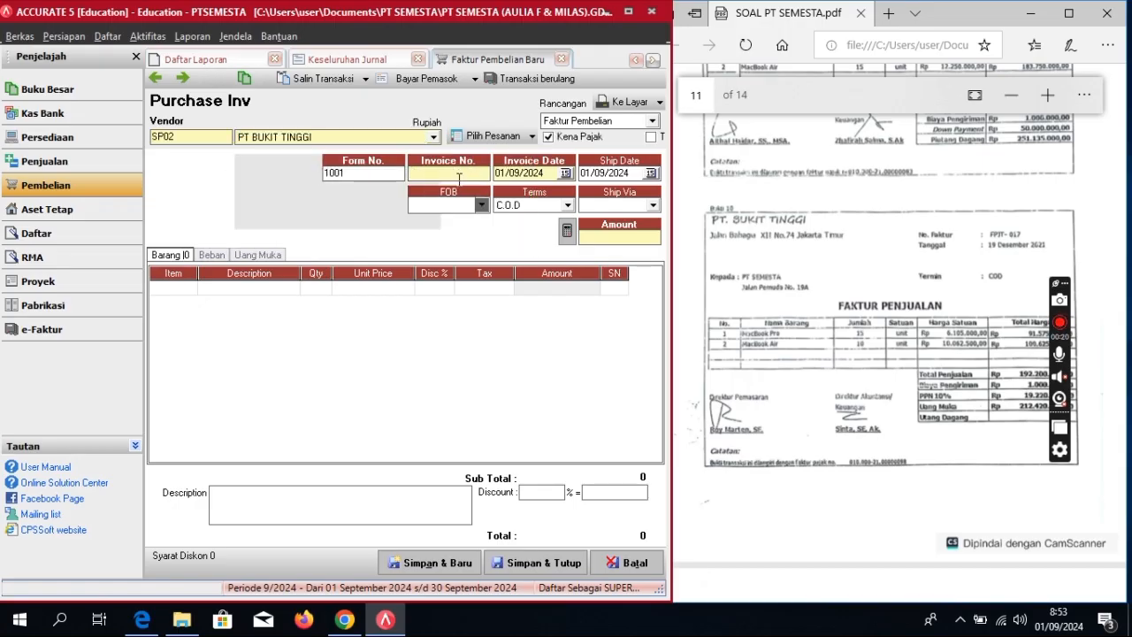
text(FPJT-017)
key(Tab)
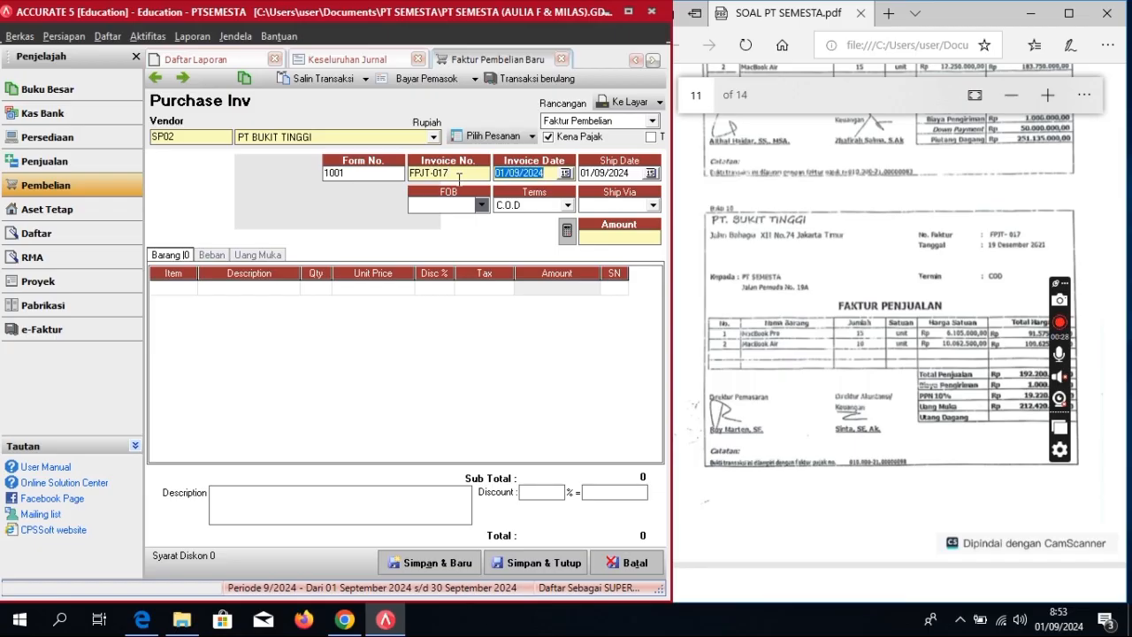
text(19/12/2)
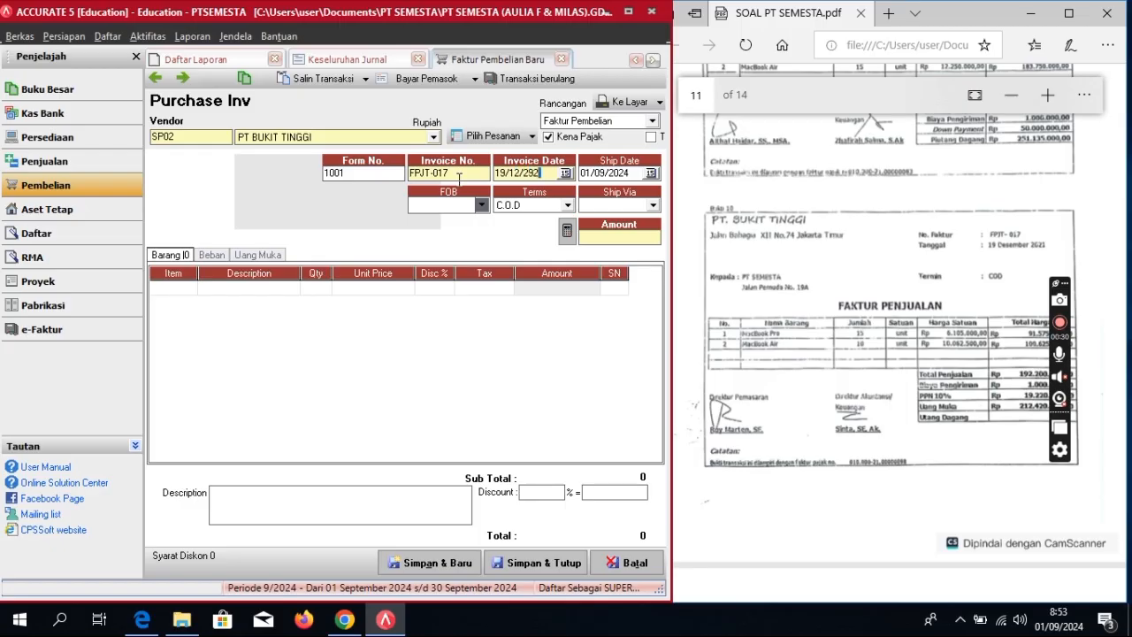
text(921)
key(BackSpace)
key(BackSpace)
key(Tab)
text(19/12/)
Step: Add 15 MACBOOK PRO at unit price 6.105.000 as the first invoice line
click(189, 287)
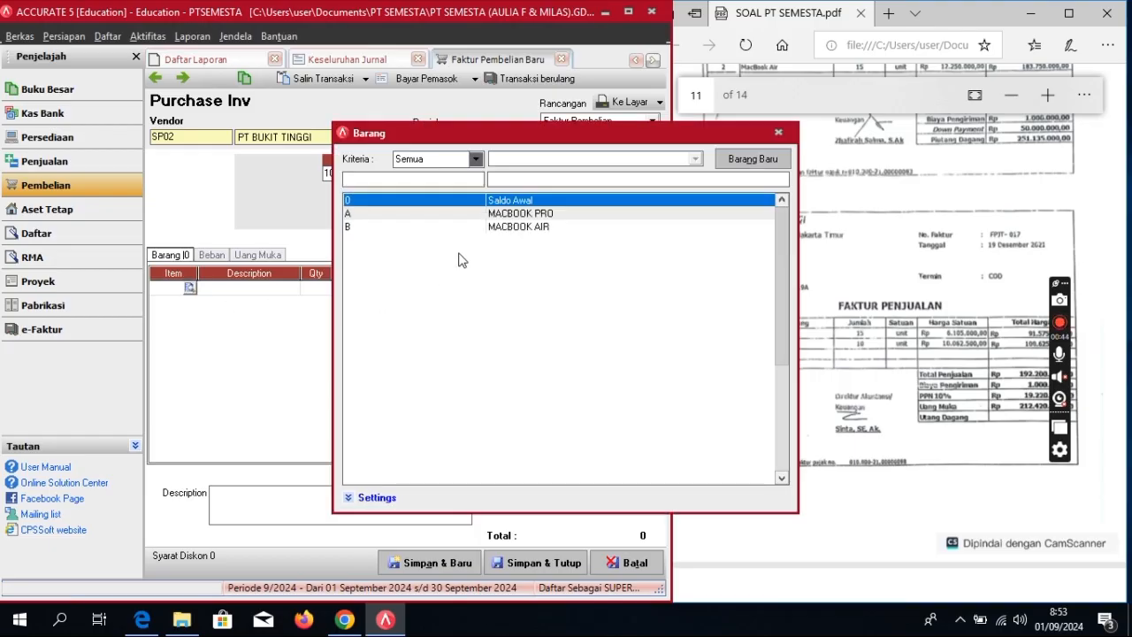
click(548, 215)
double_click(548, 215)
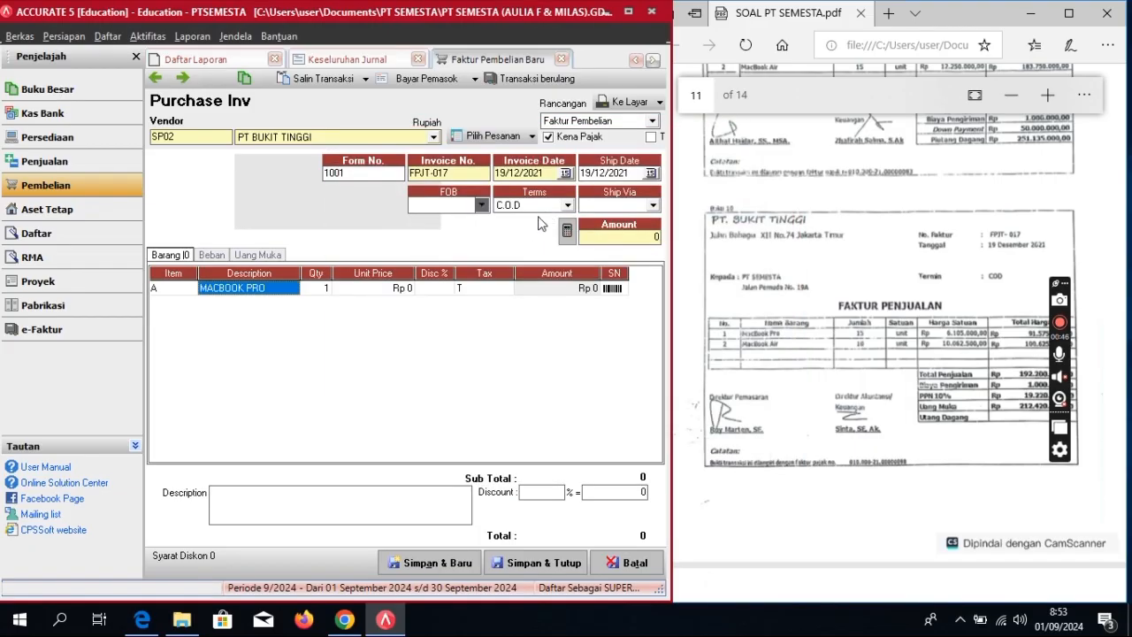
click(312, 288)
click(313, 284)
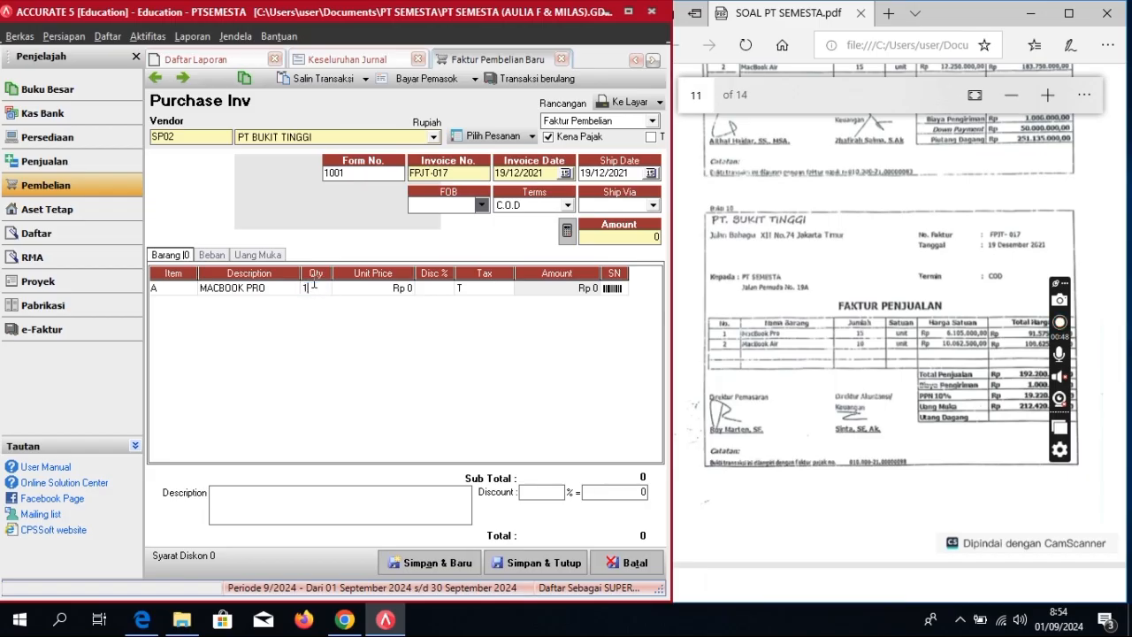
text(5)
key(Tab)
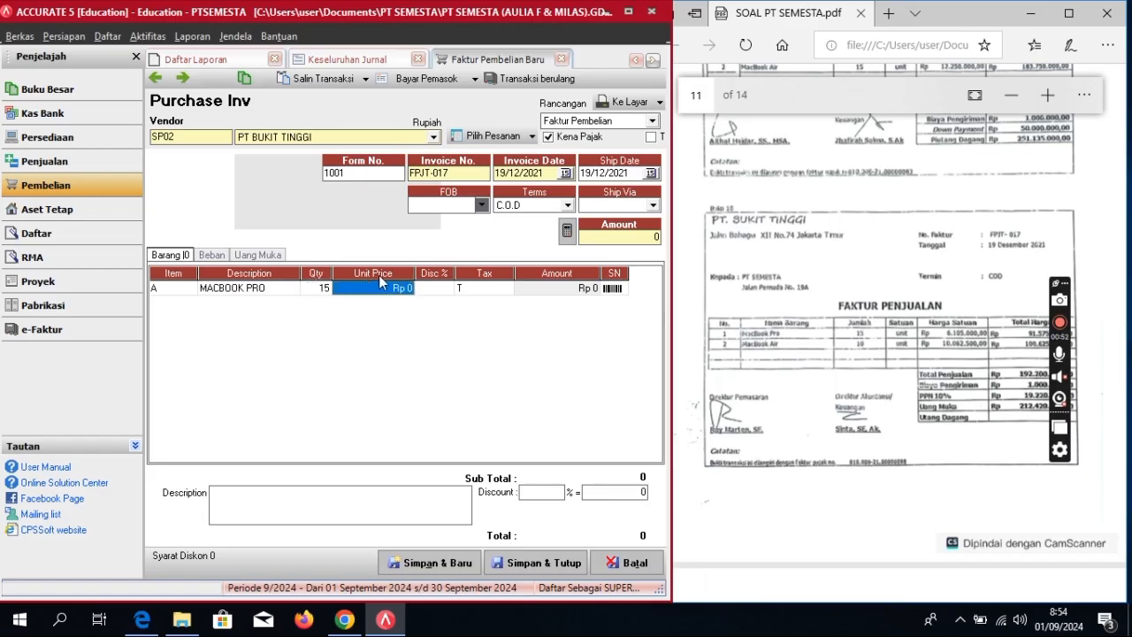
text(6.105.000)
key(Tab)
key(Tab)
key(Tab)
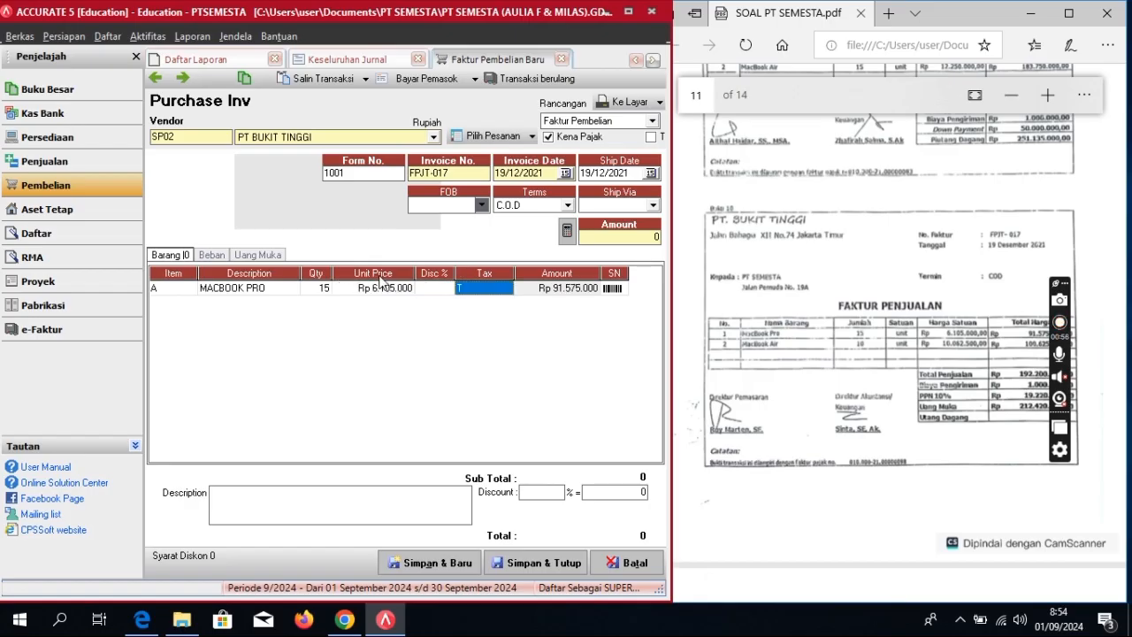
key(Tab)
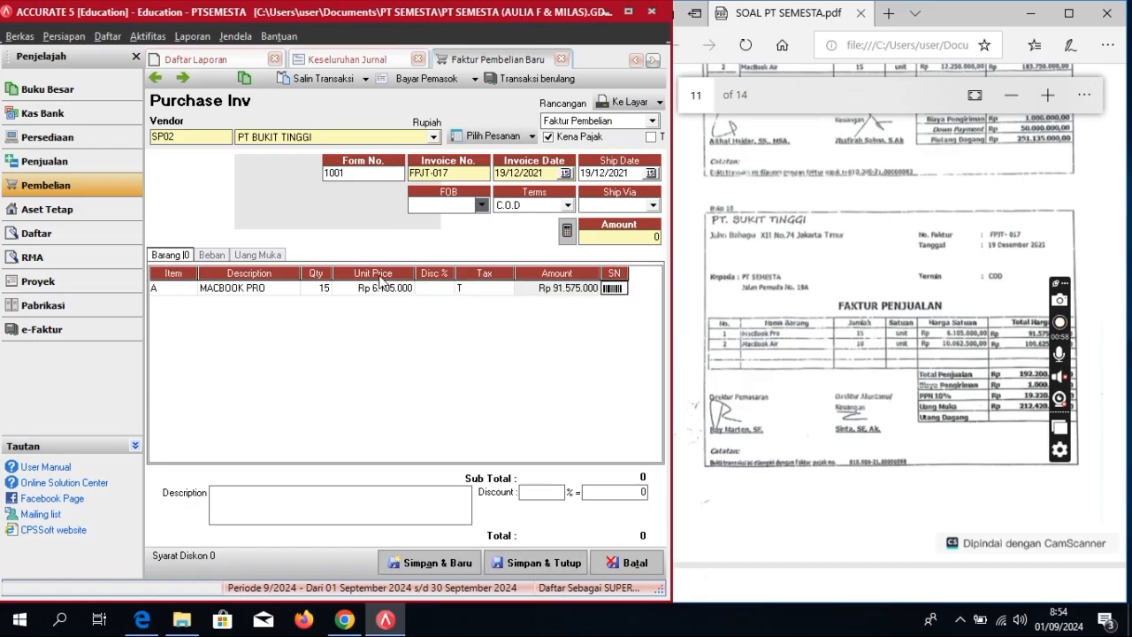
key(Tab)
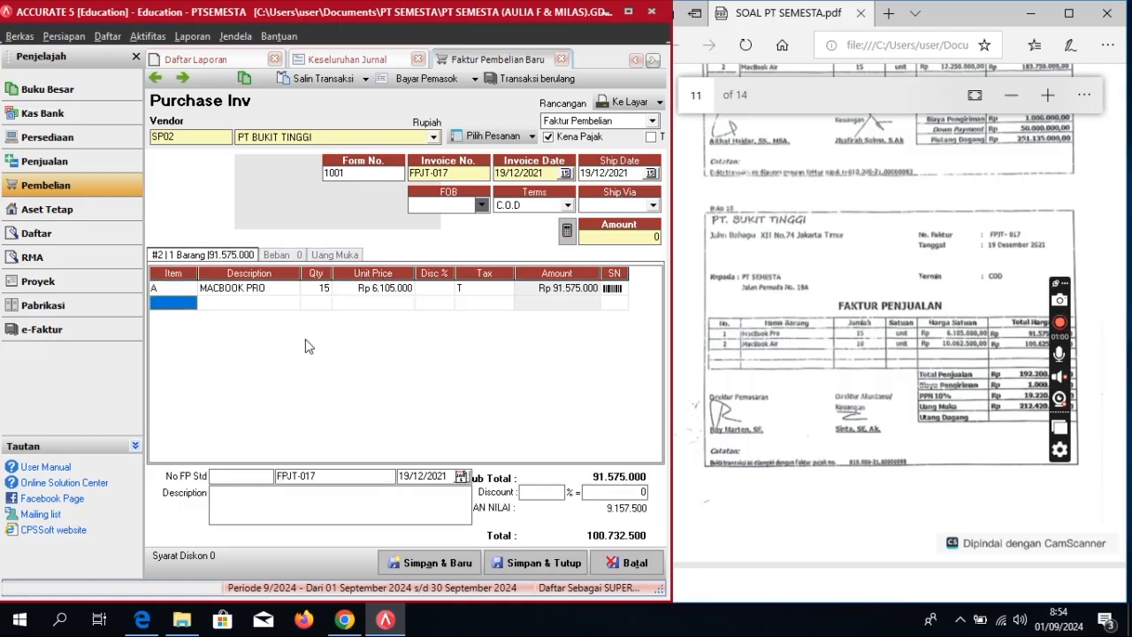
Step: Add 10 MACBOOK AIR at unit price 10.062.500 as the second invoice line
click(182, 304)
click(189, 304)
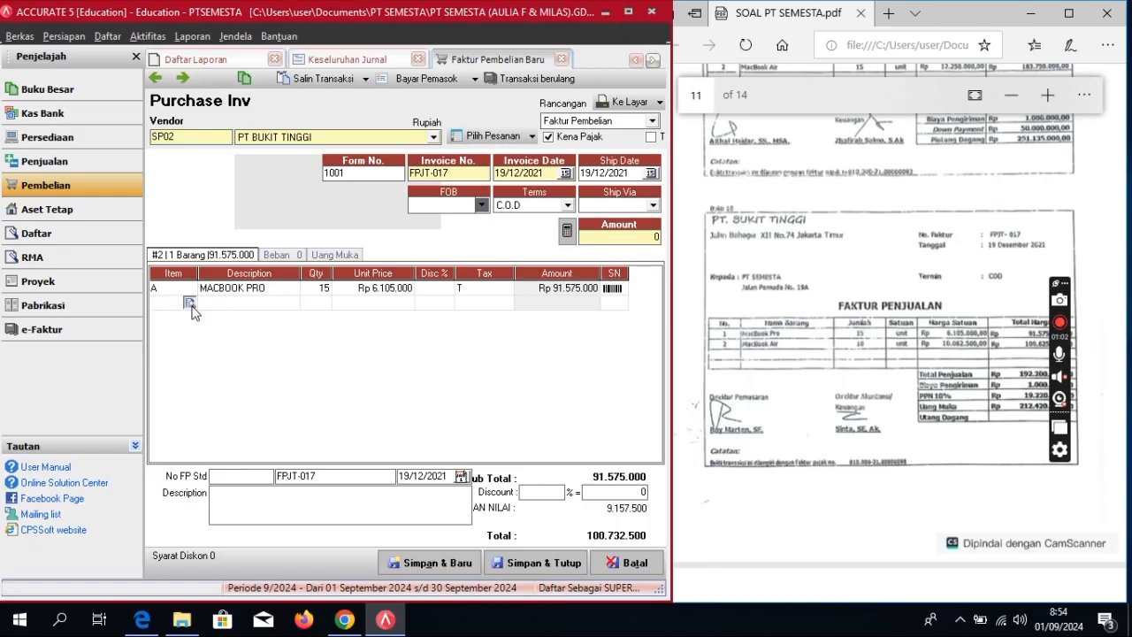
click(521, 228)
double_click(521, 228)
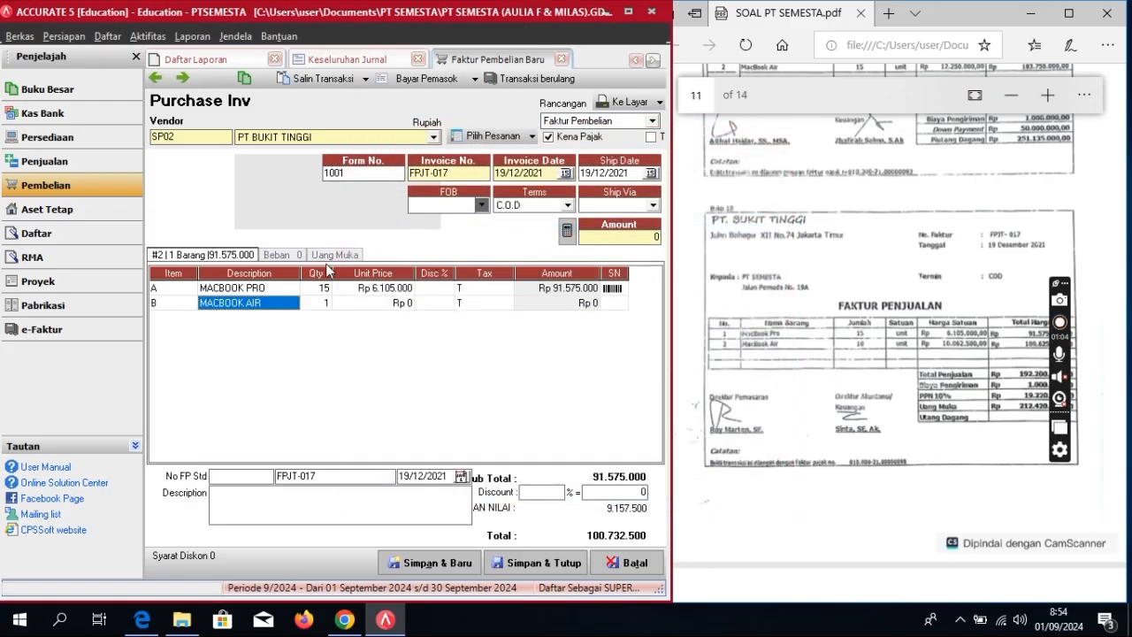
click(320, 305)
text(10)
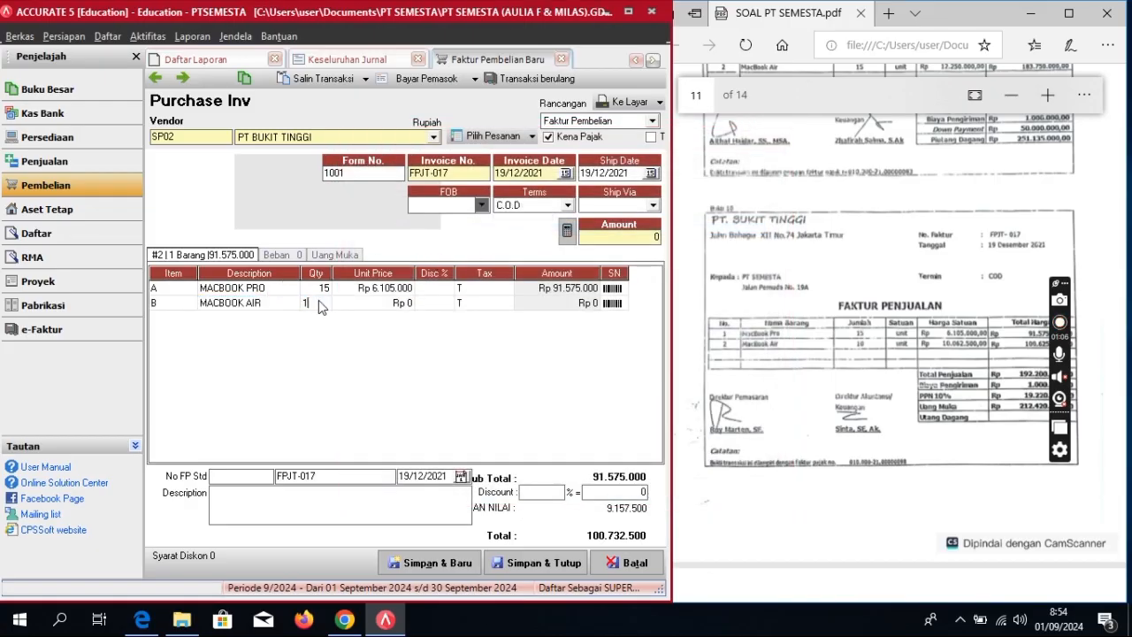
key(Tab)
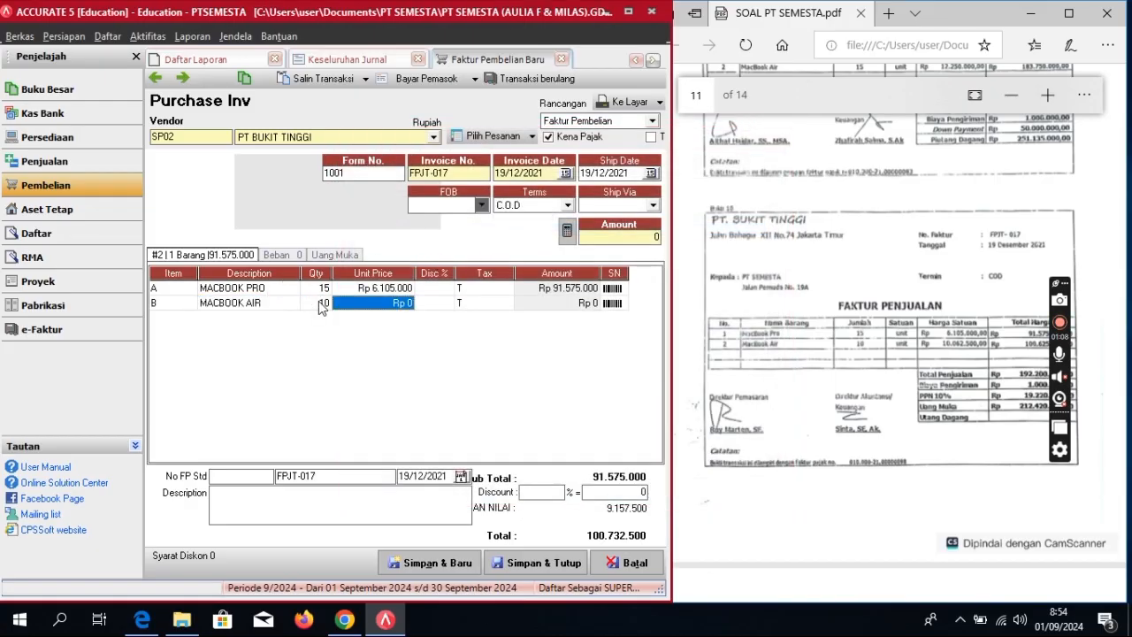
text(1)
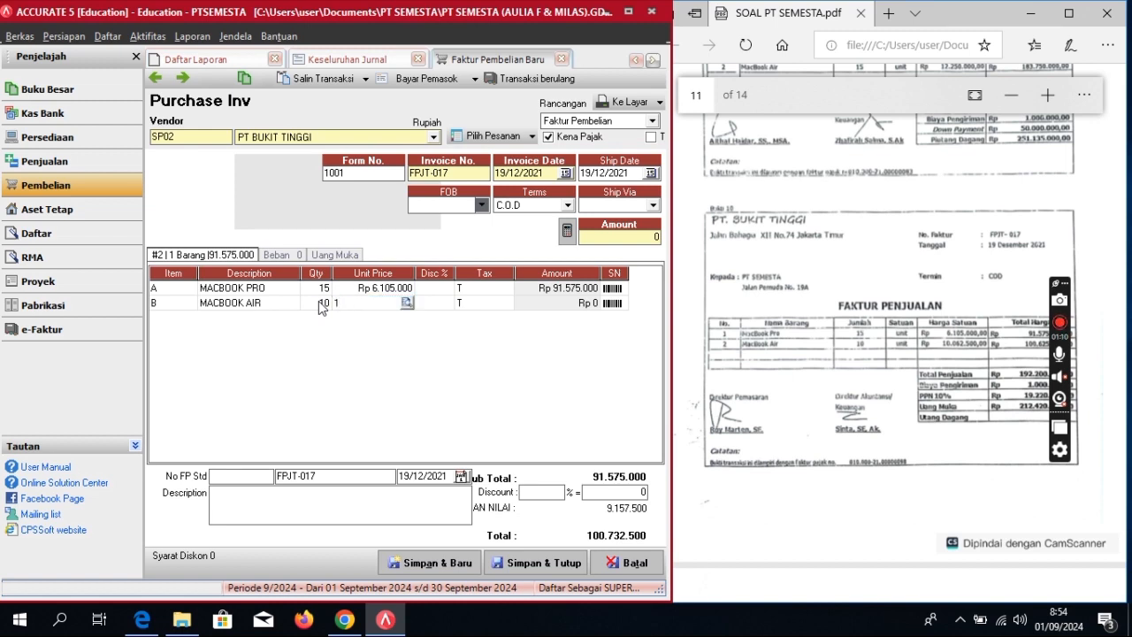
text(0.062.500)
key(Tab)
key(Tab)
key(Tab)
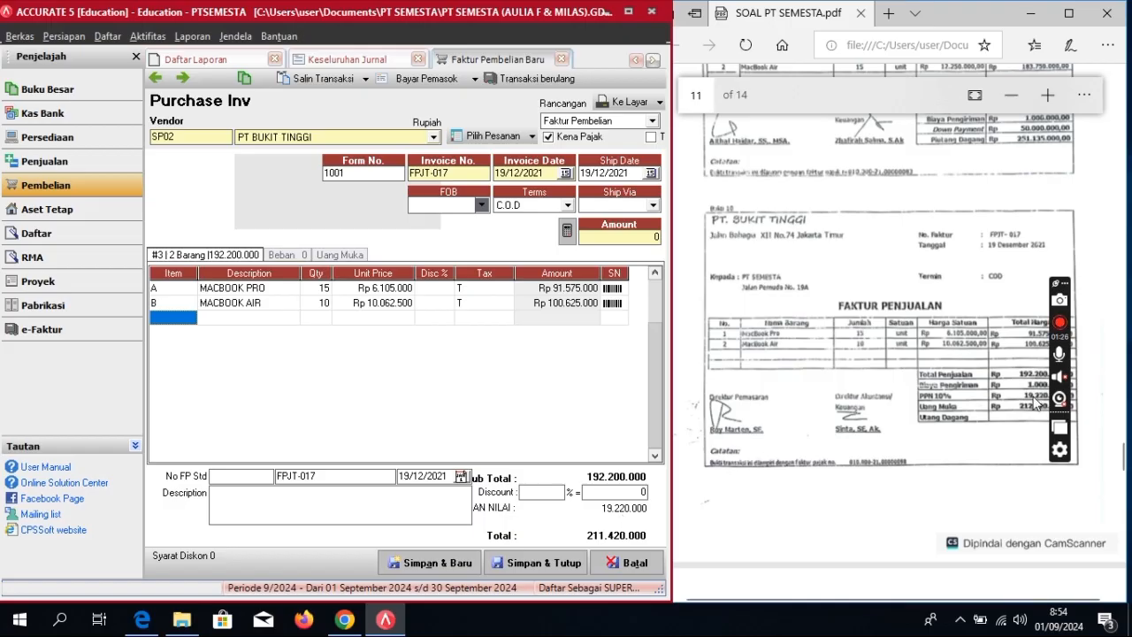
Step: Add a 5-1100 Freight Paid expense of Rp 1.000.000 and delete the empty expense row
click(281, 254)
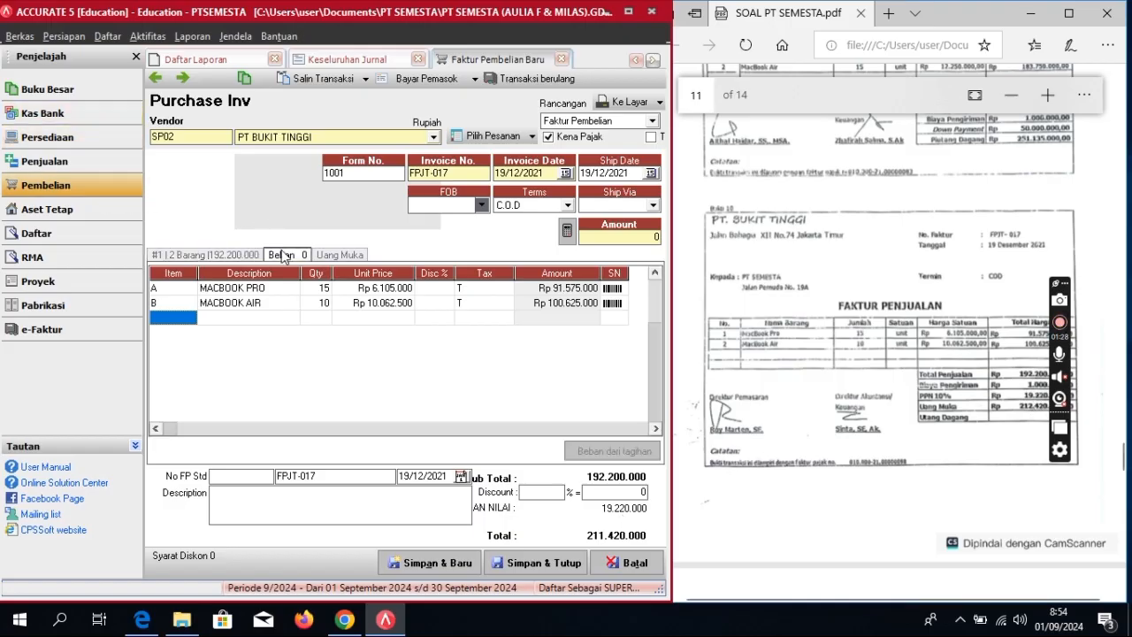
click(203, 288)
click(204, 287)
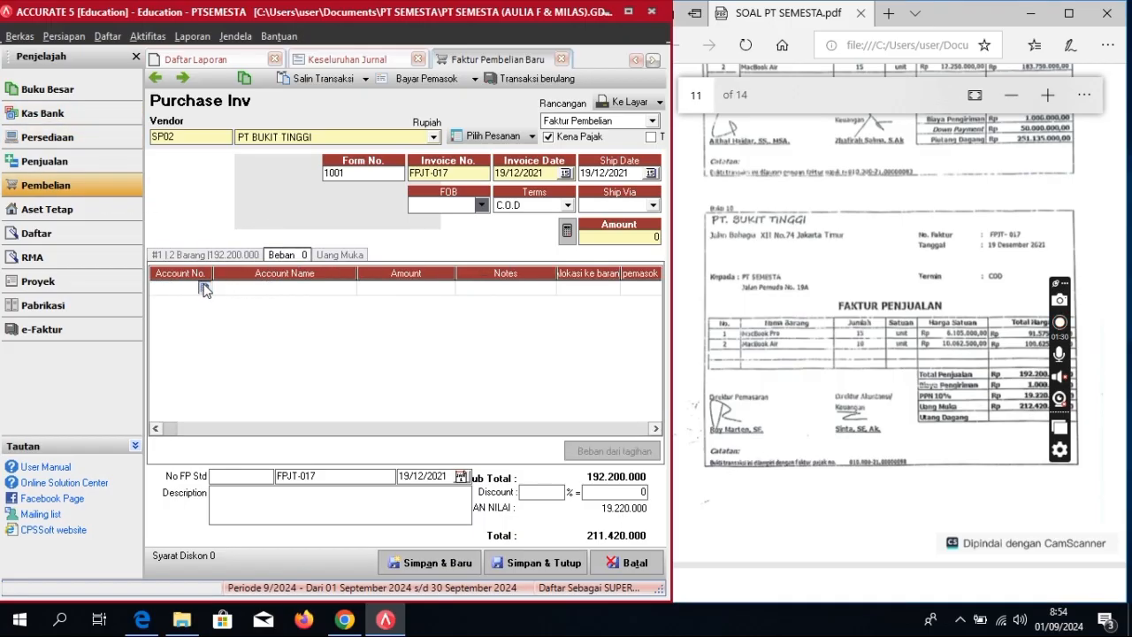
text(FRE)
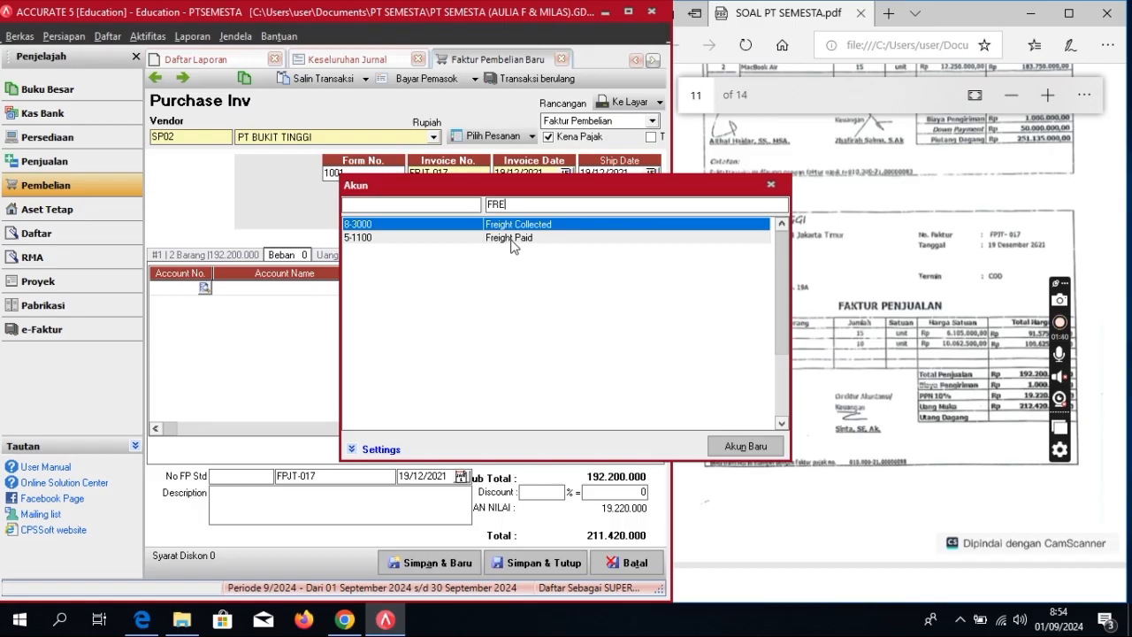
double_click(512, 239)
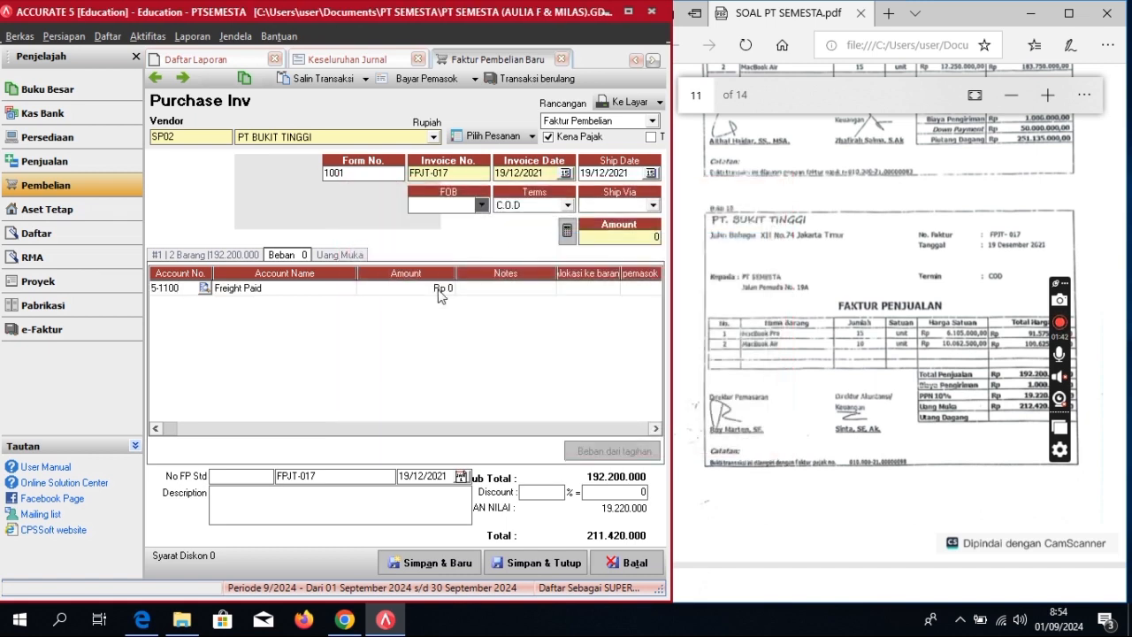
click(440, 292)
click(439, 292)
text(1)
key(Tab)
key(Tab)
key(Tab)
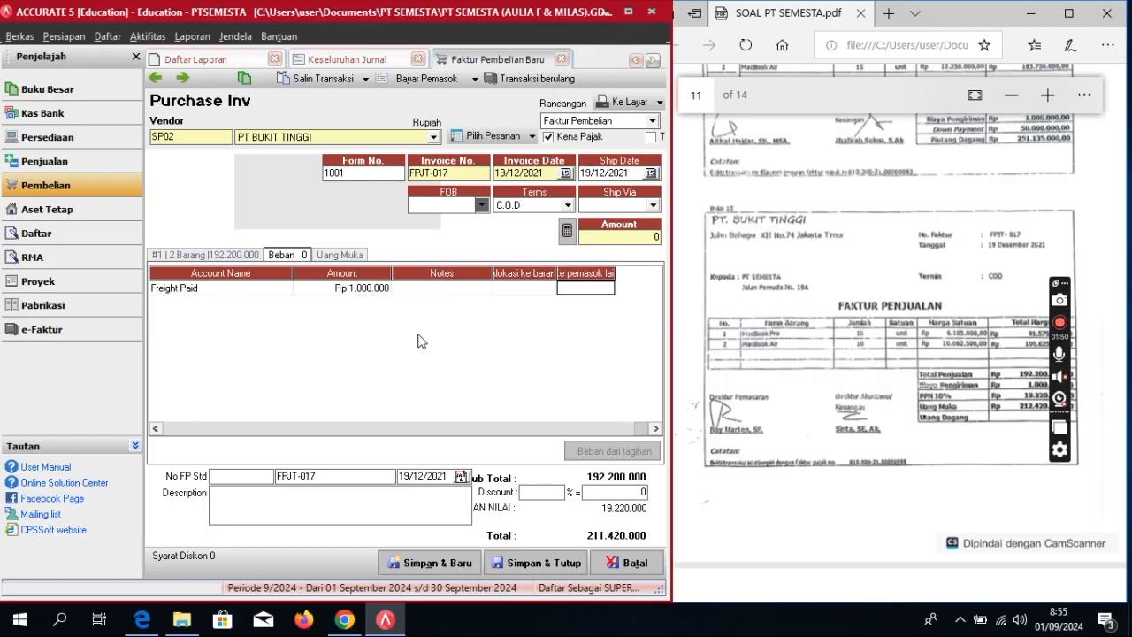
key(Tab)
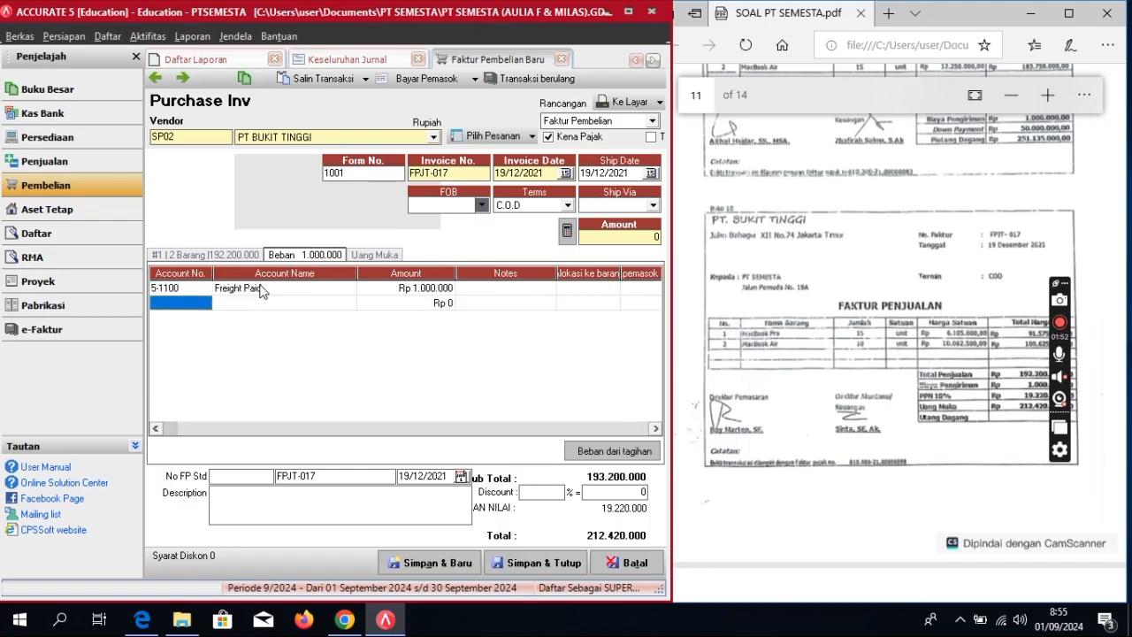
right_click(191, 303)
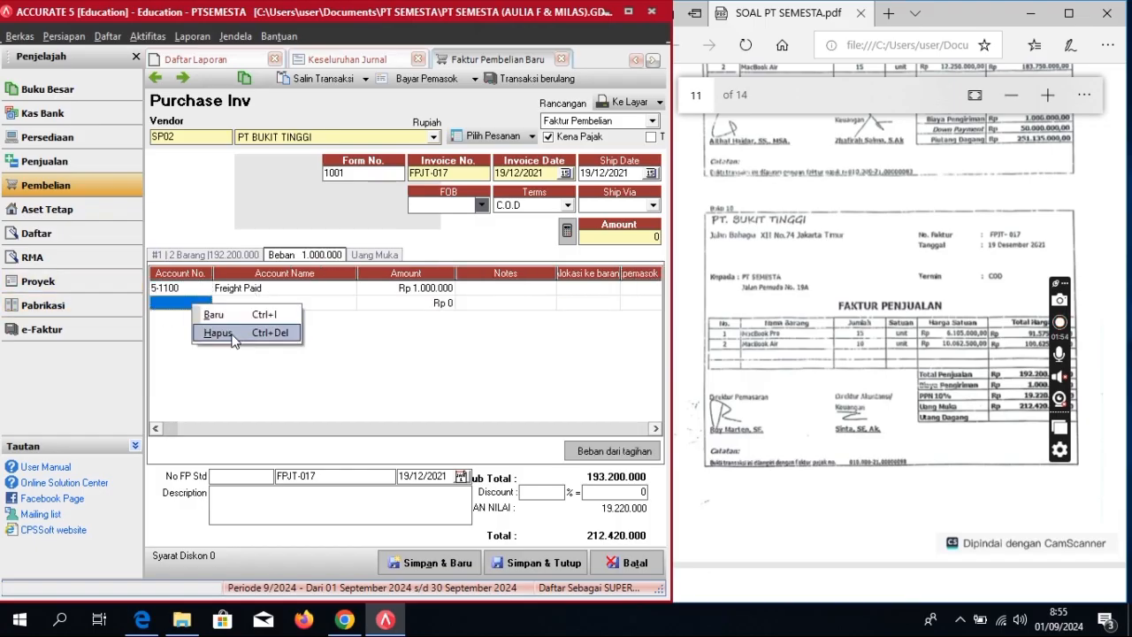
click(239, 333)
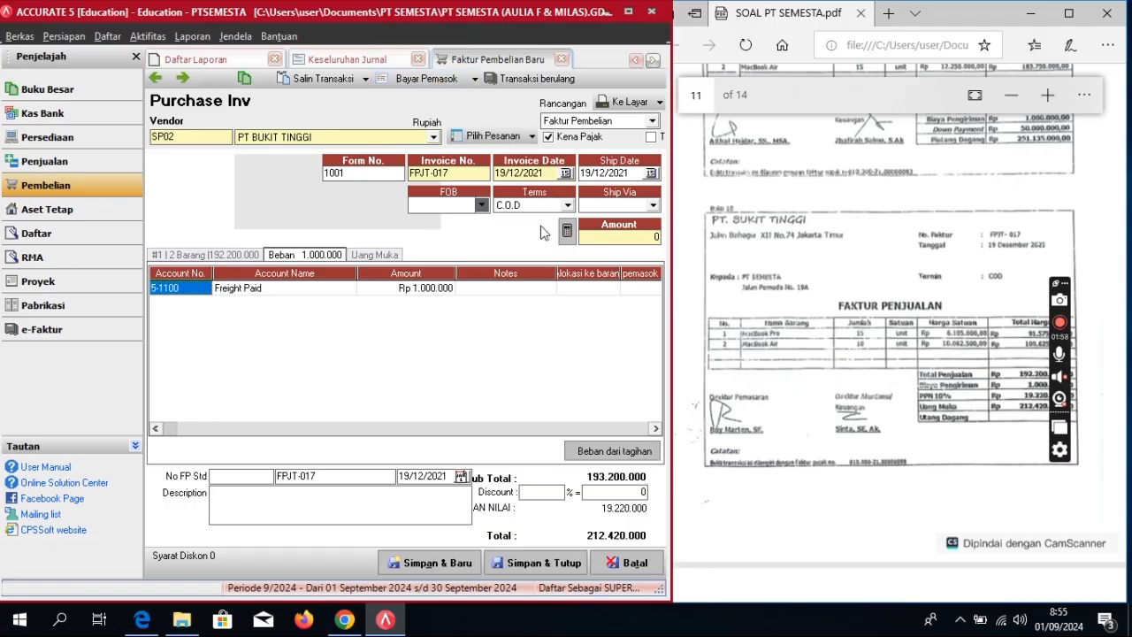
Step: Start a supplier payment for the invoice with payment and cheque dates 19/12/2021
click(438, 83)
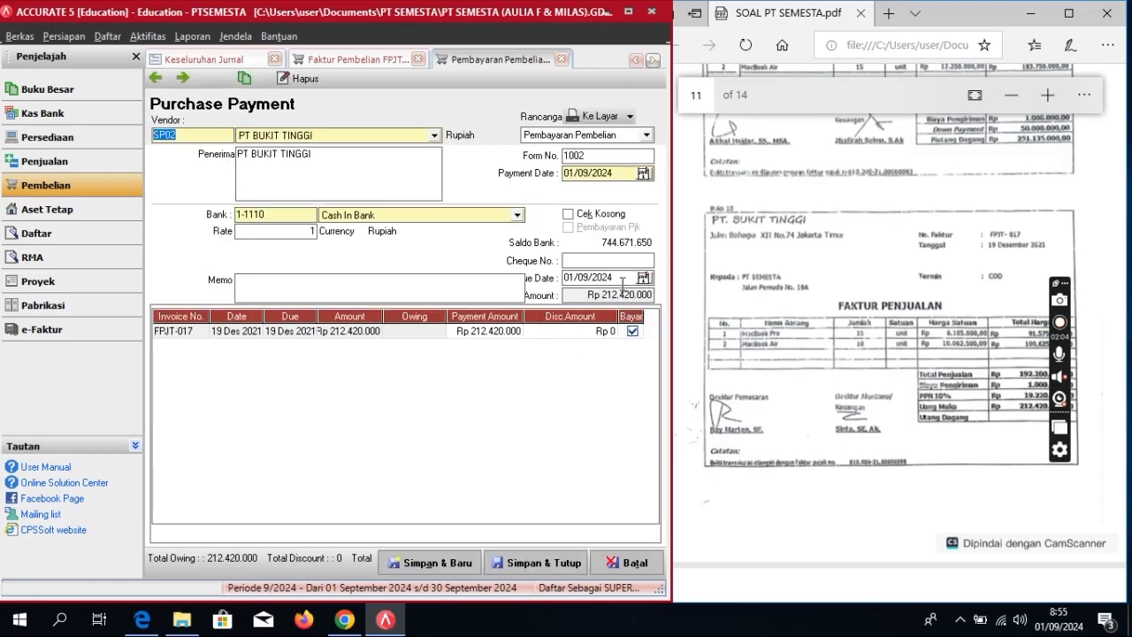
click(624, 172)
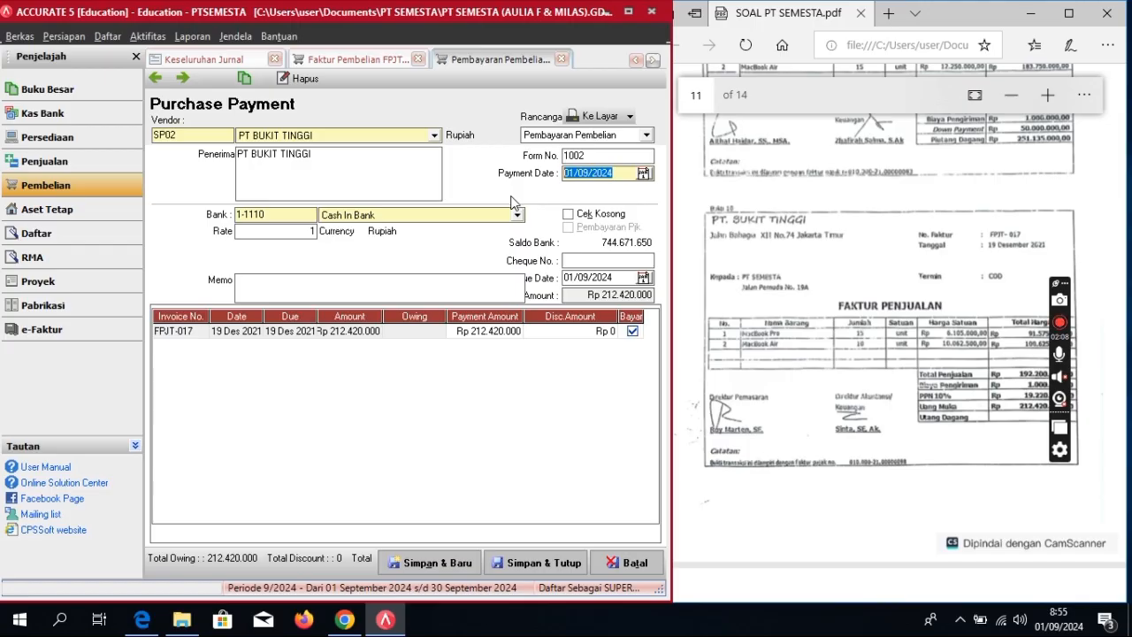
text(19/)
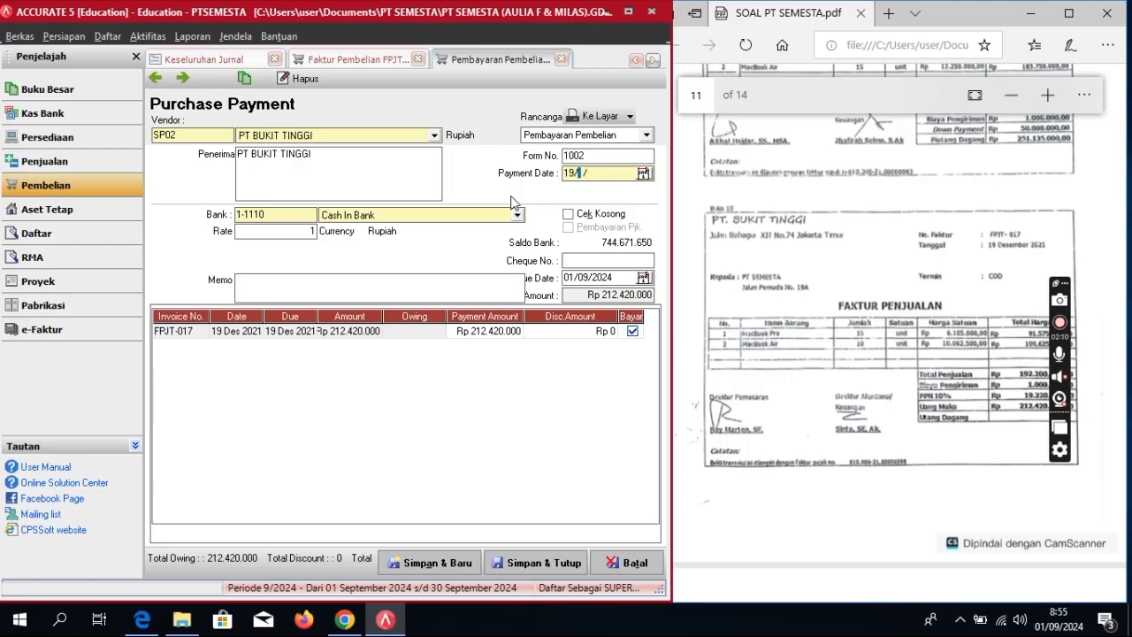
text(12/2021)
key(Tab)
key(Tab)
key(Tab)
key(Tab)
click(622, 277)
text(1)
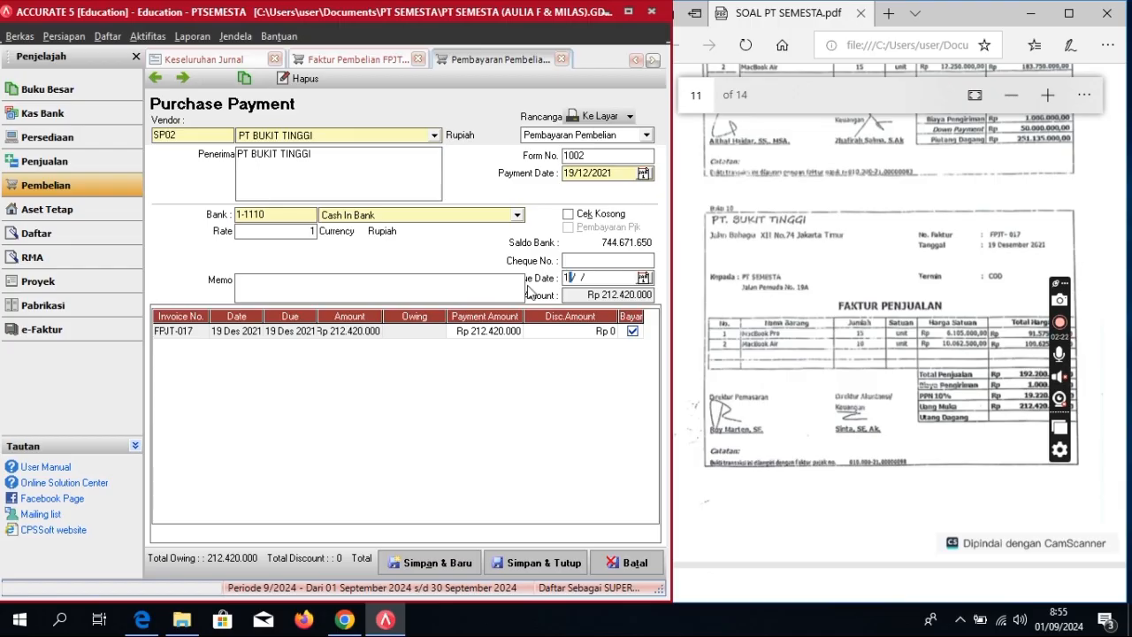
text(9/12/2021)
Step: Enter memo 'Pembayaran Pembelian' and save the supplier payment
click(444, 290)
text(pEMBAYARI)
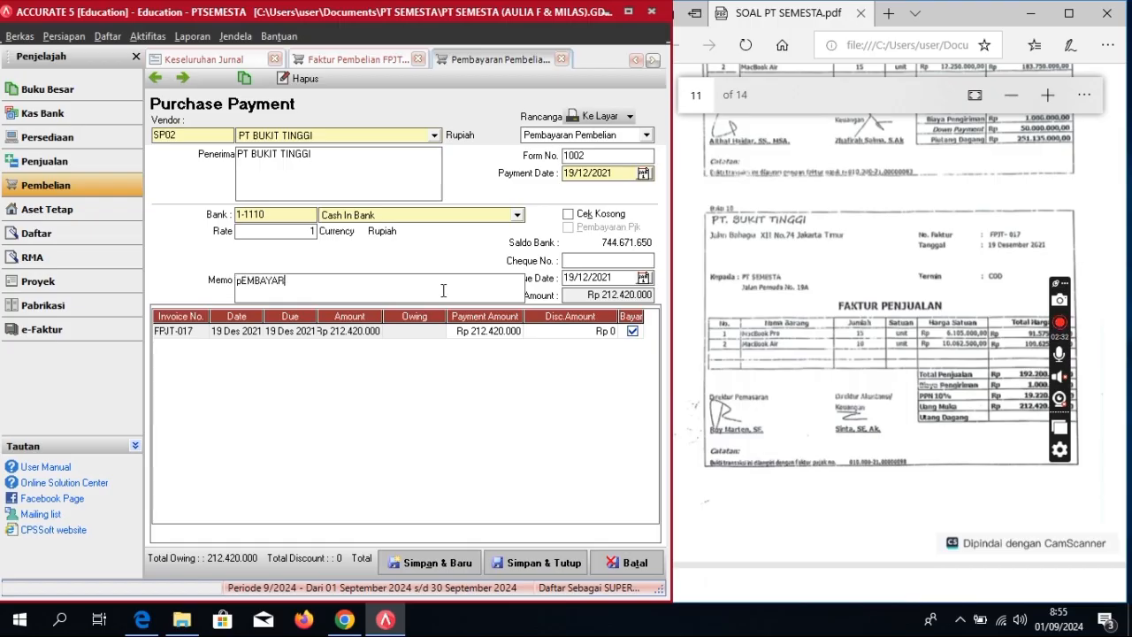
key(BackSpace)
key(BackSpace)
key(BackSpace)
key(BackSpace)
key(BackSpace)
key(BackSpace)
key(BackSpace)
text(Pembayaran Pembeli)
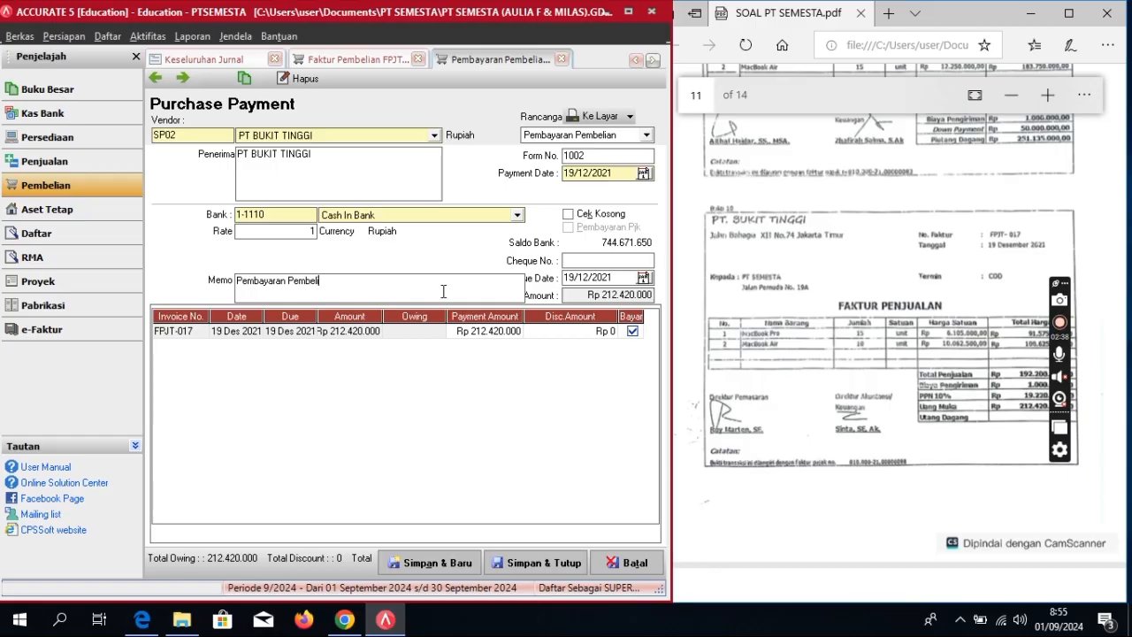
text(an)
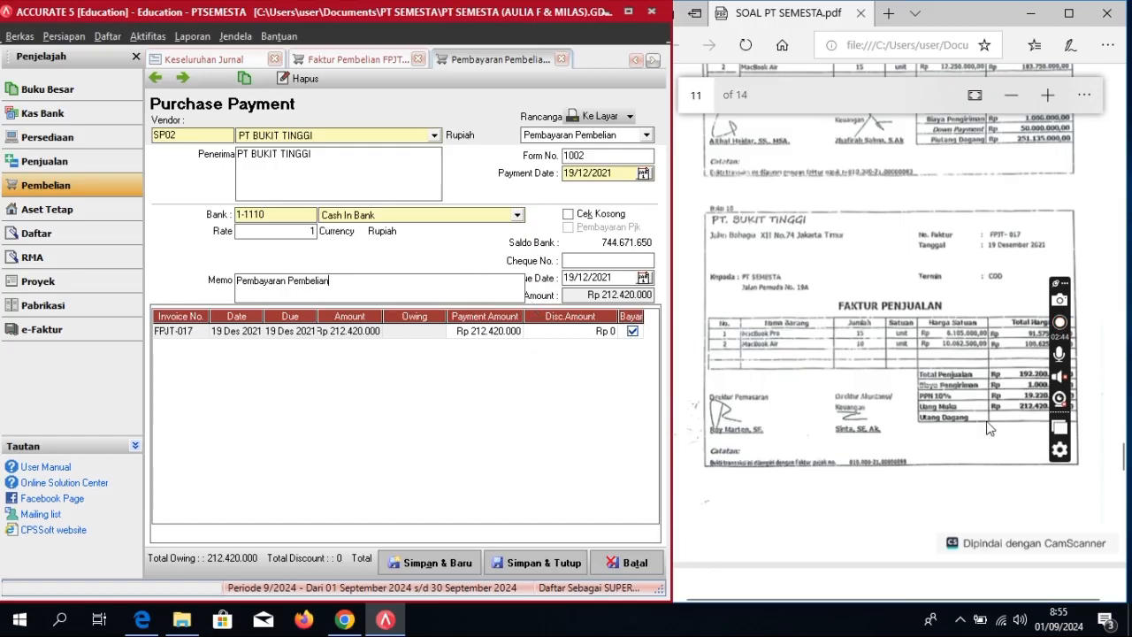
click(544, 563)
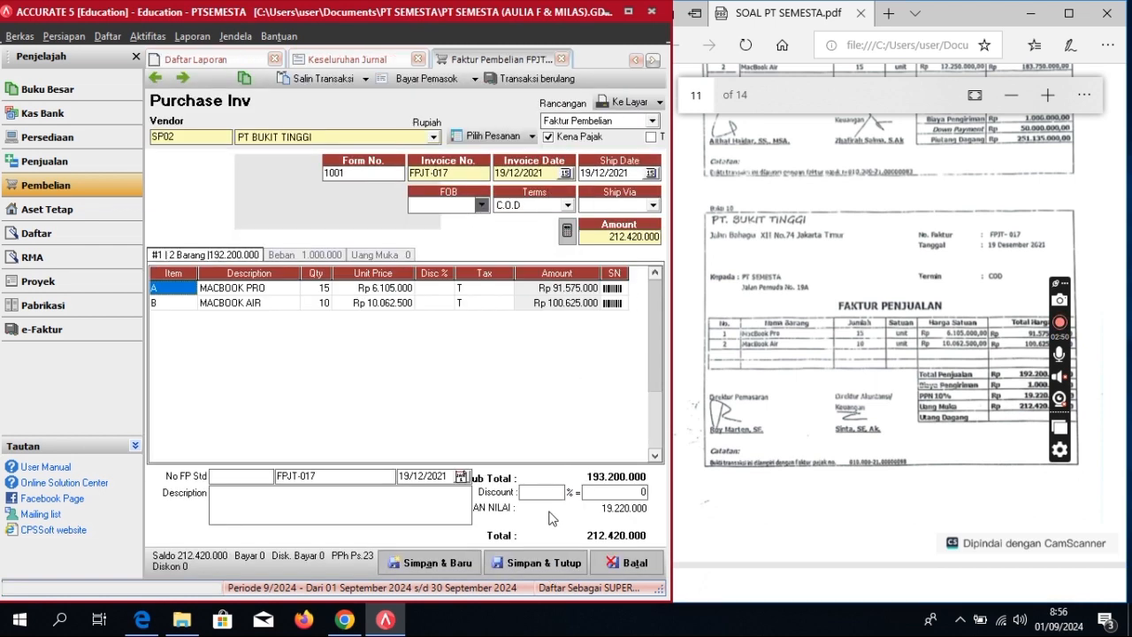
Step: Save and close invoice FPJT-017, then show the Penjualan sales workflow
click(544, 564)
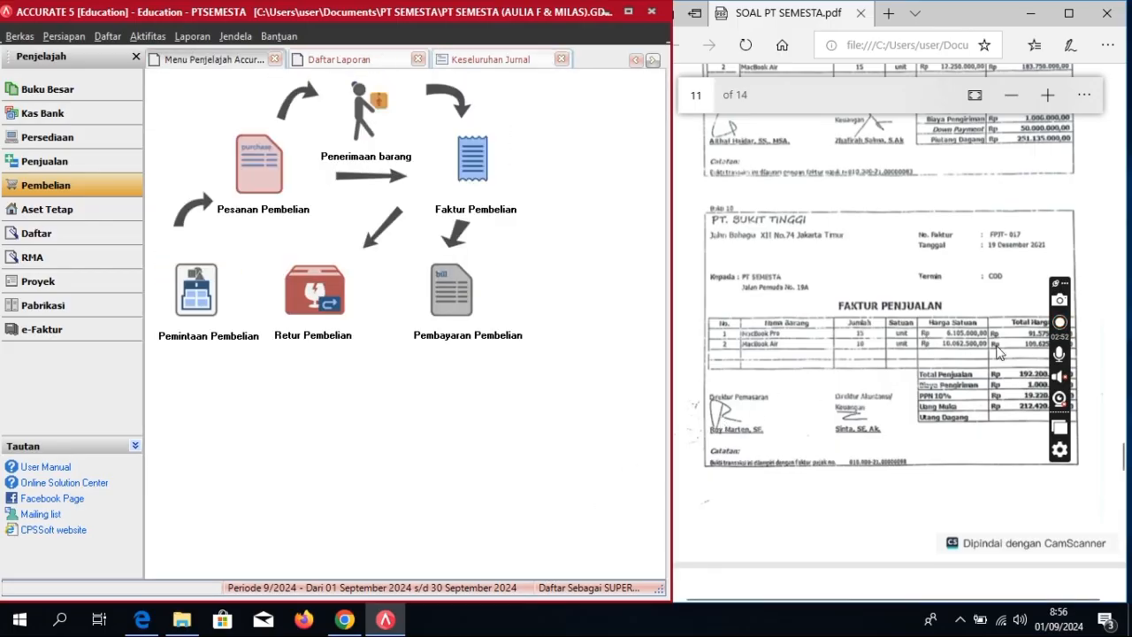
scroll(808, 347, down, 8)
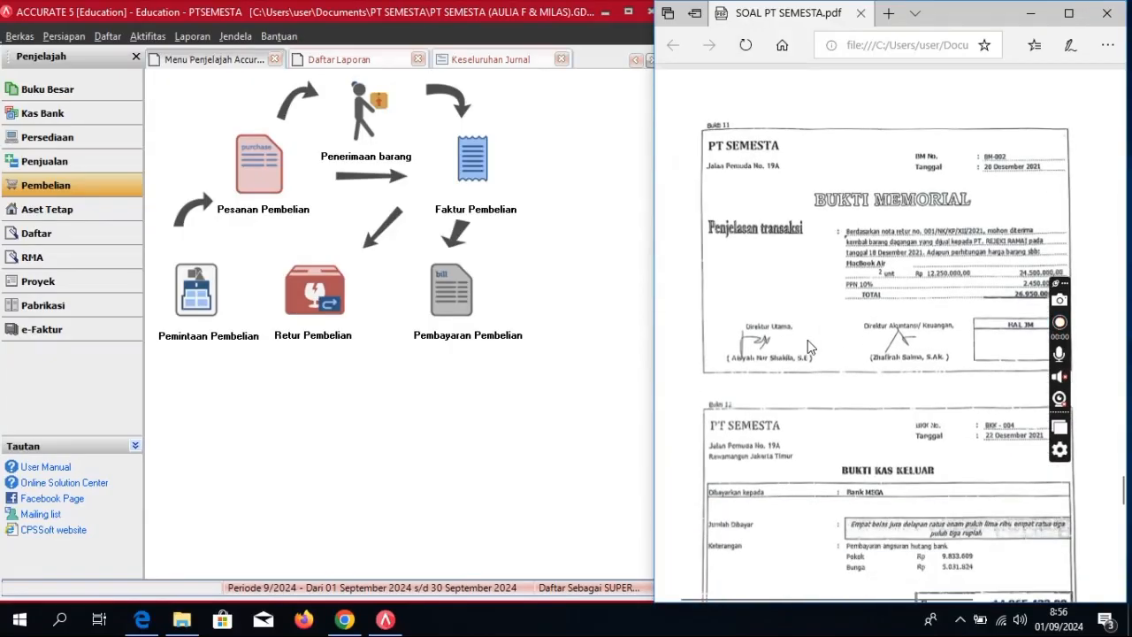
scroll(808, 347, down, 1)
scroll(807, 346, up, 2)
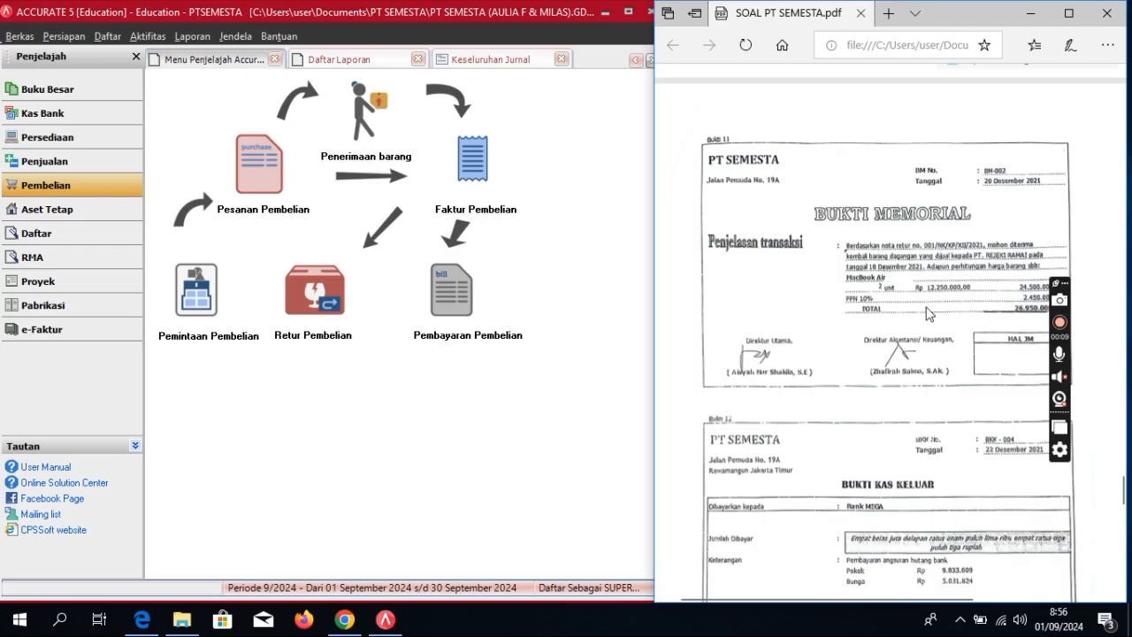
click(93, 165)
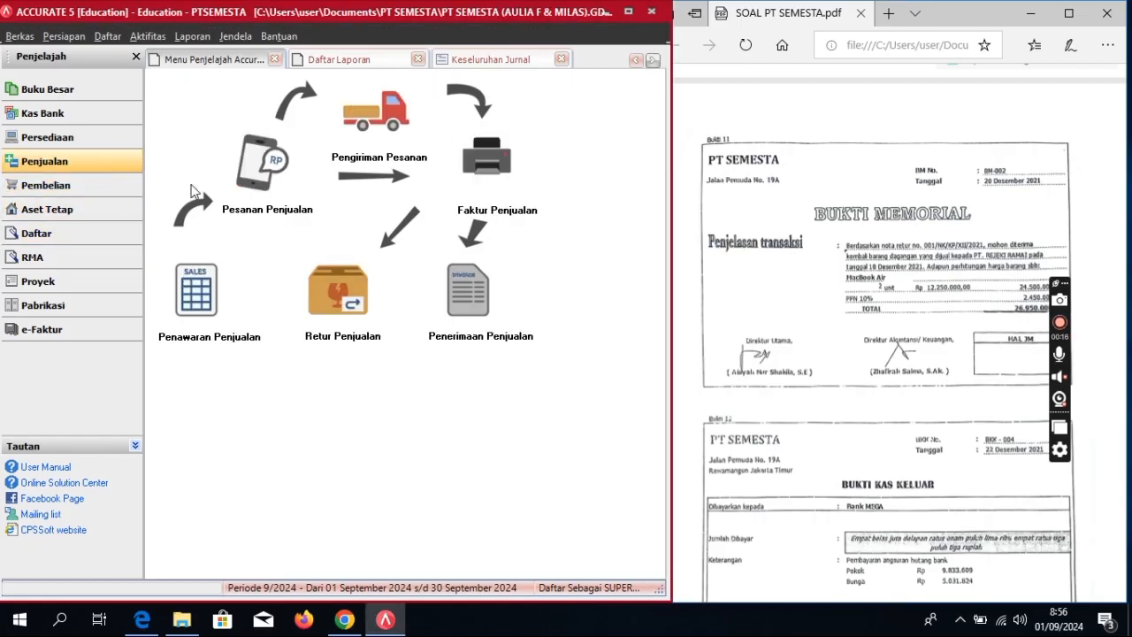
Step: Start a sales return BM-002 for PT REJEKI RAMAI dated 20/12/2021
click(332, 284)
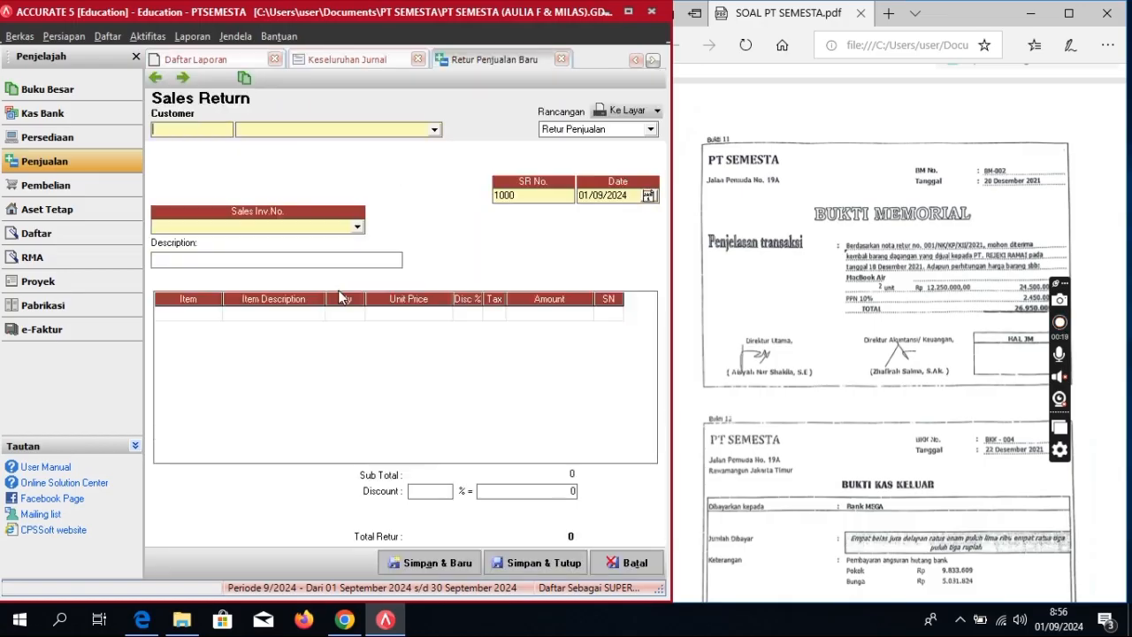
click(433, 129)
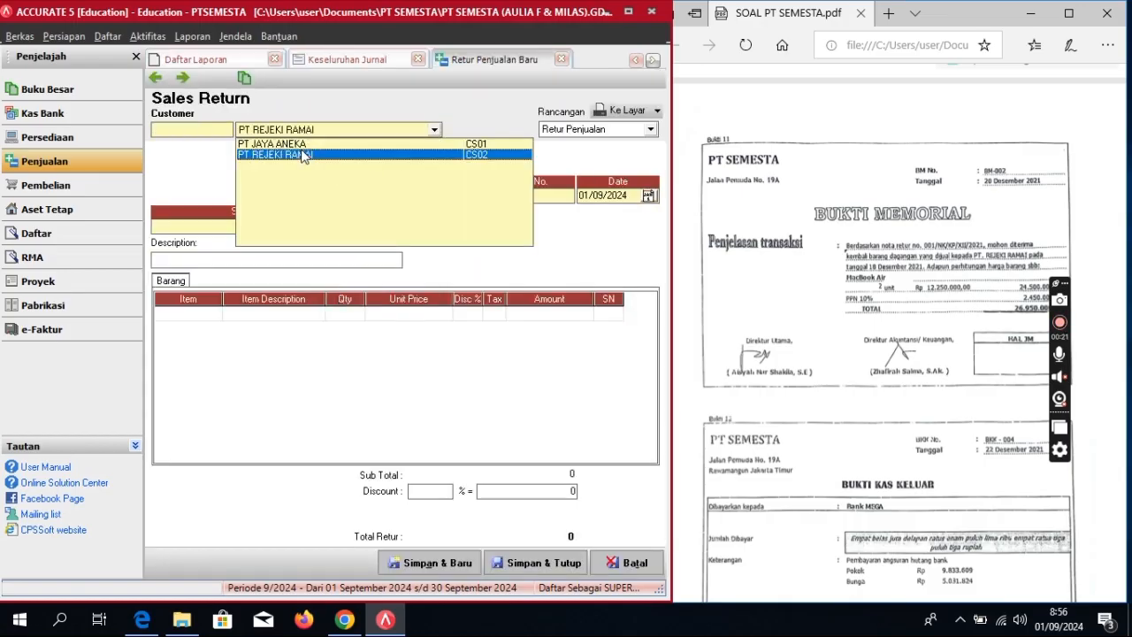
click(303, 155)
click(629, 194)
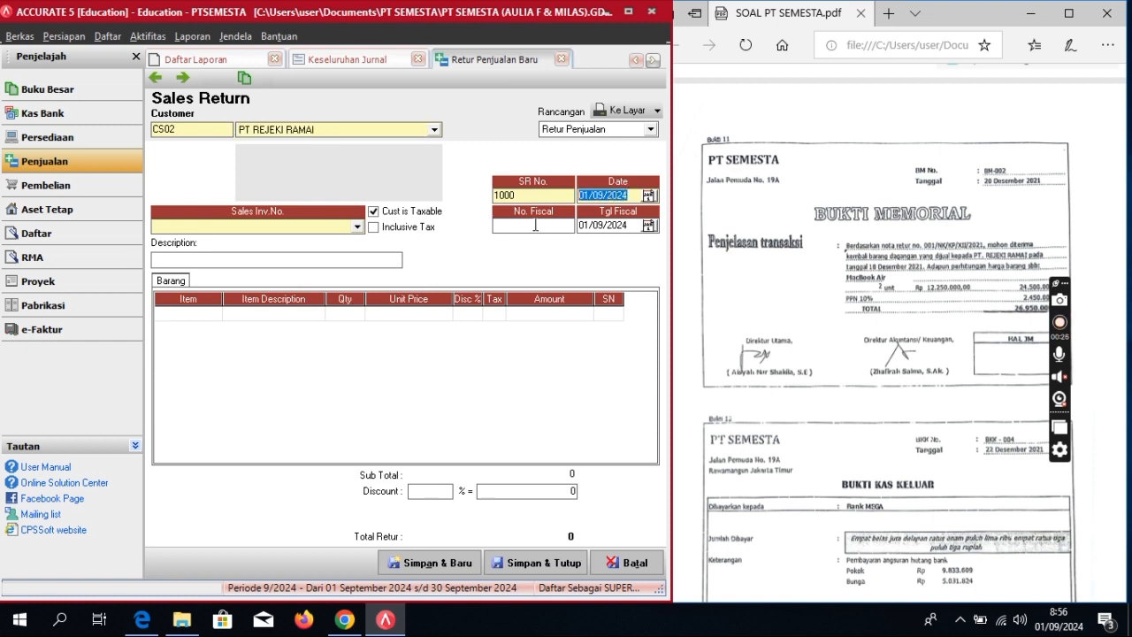
text(2)
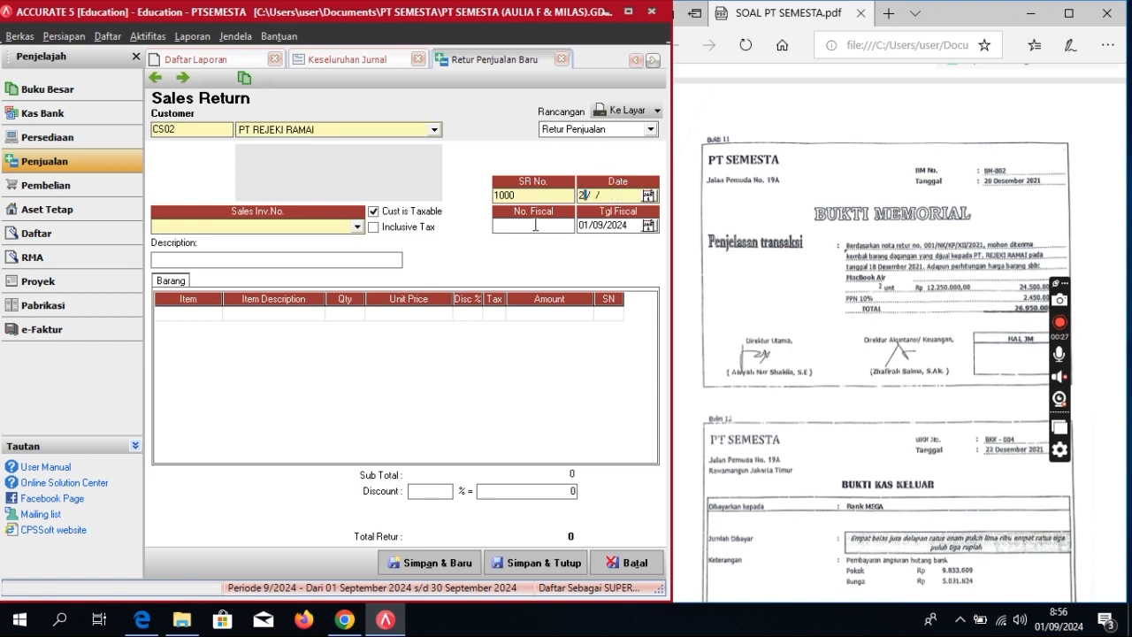
text(0/12/2021)
key(Tab)
text(20/)
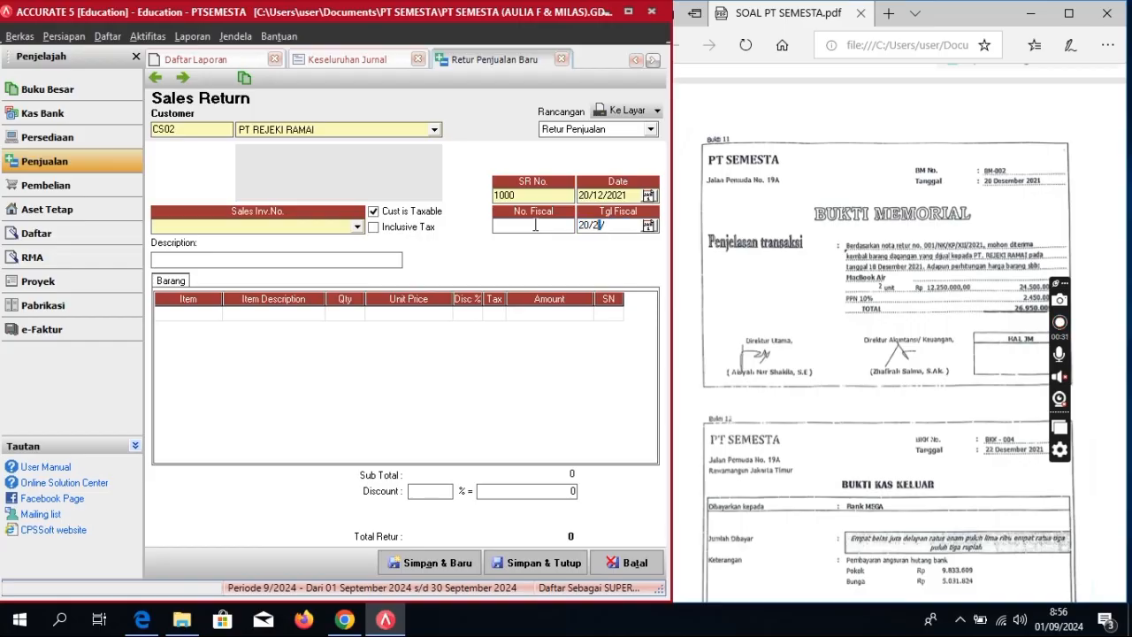
text(12/2021)
drag(523, 196, 488, 201)
text(BM-002)
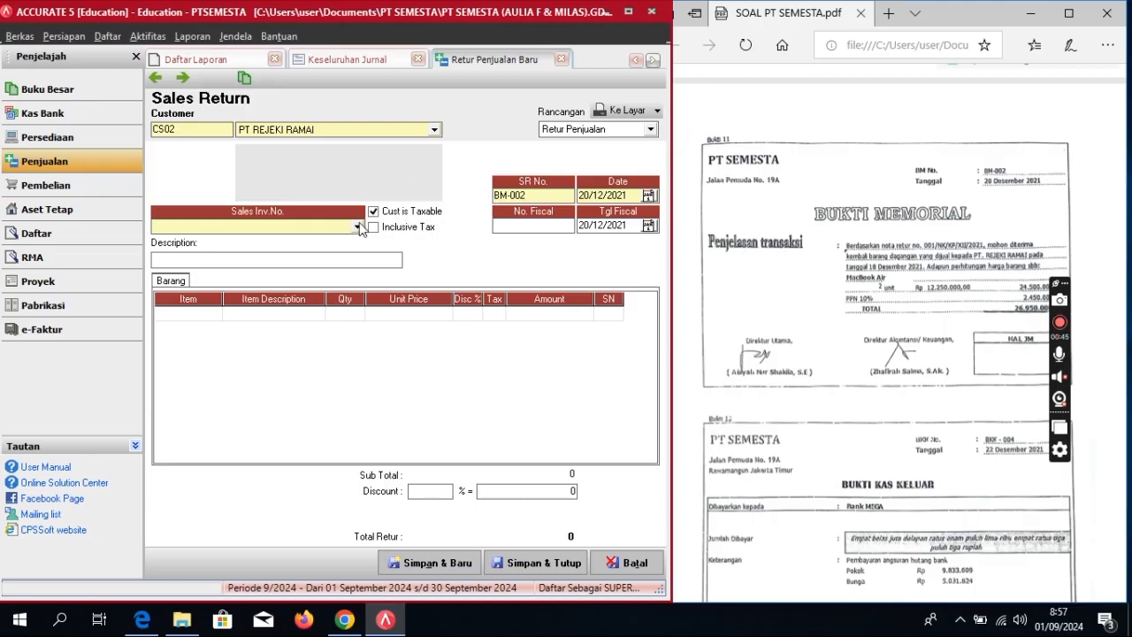
Step: Link the return to sales invoice FPJK-013
click(357, 226)
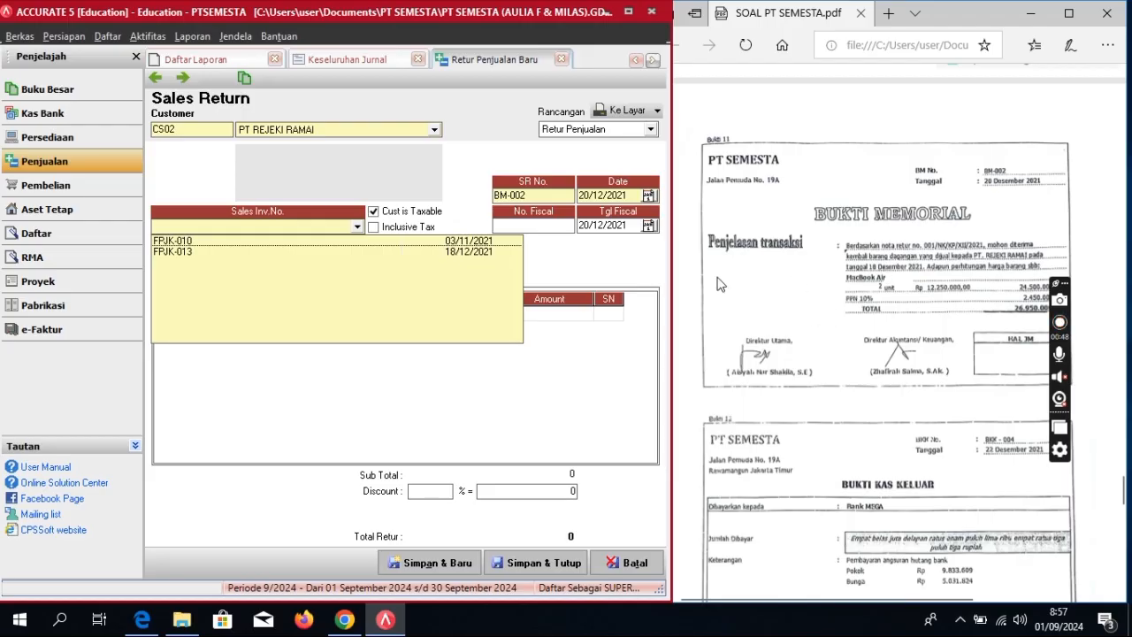
click(477, 252)
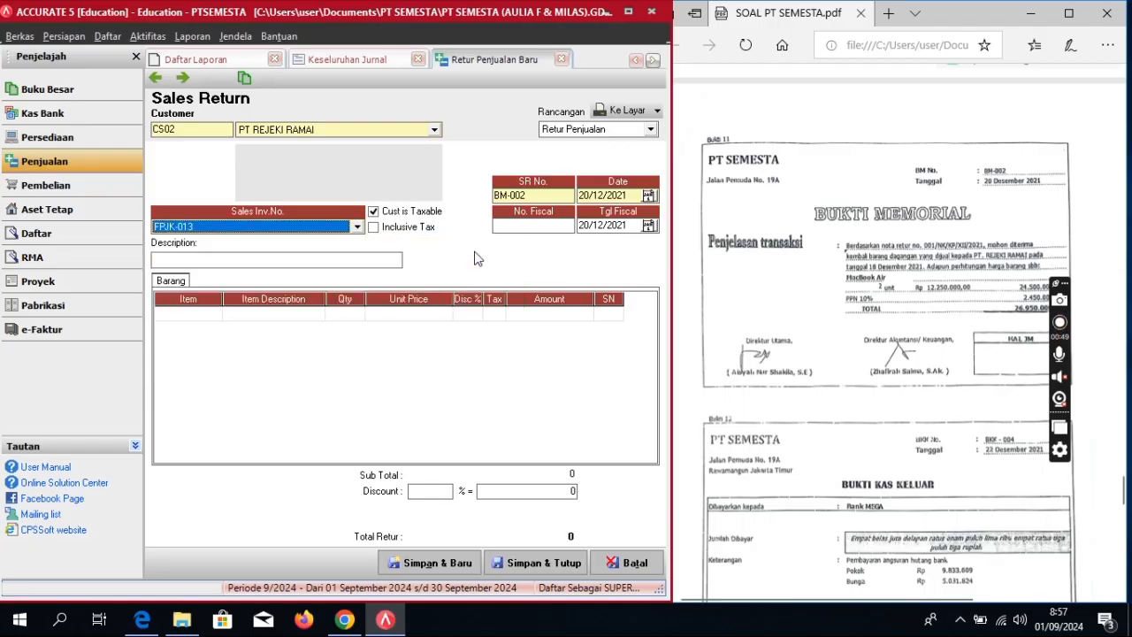
click(214, 315)
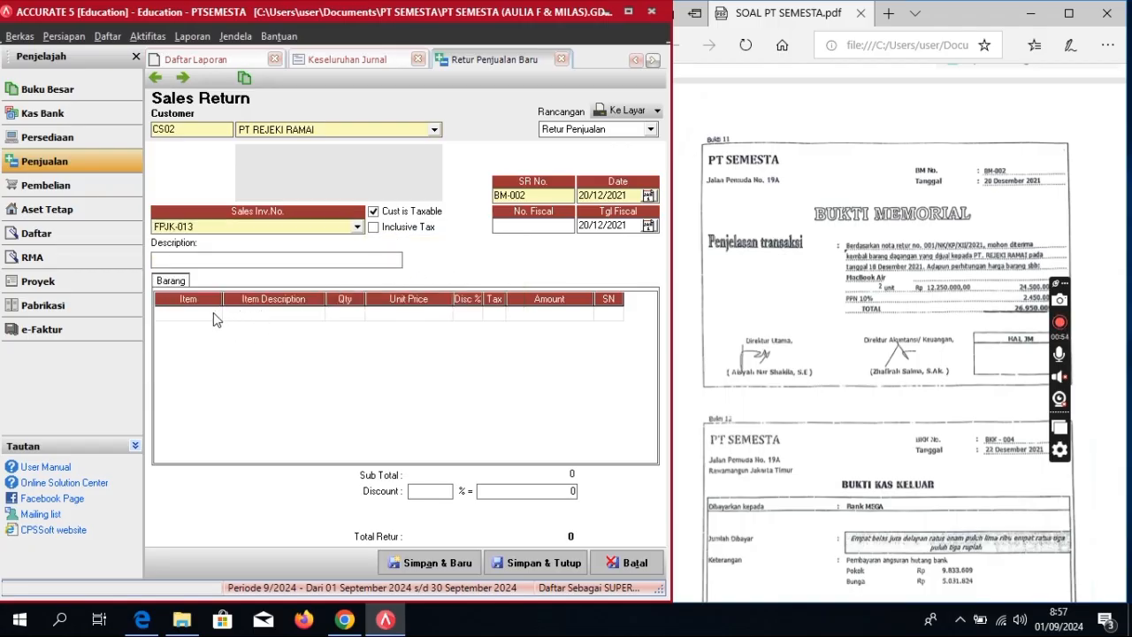
Step: Return 2 MACBOOK AIR units from the invoice, declining to return all items
click(316, 314)
click(316, 316)
click(316, 314)
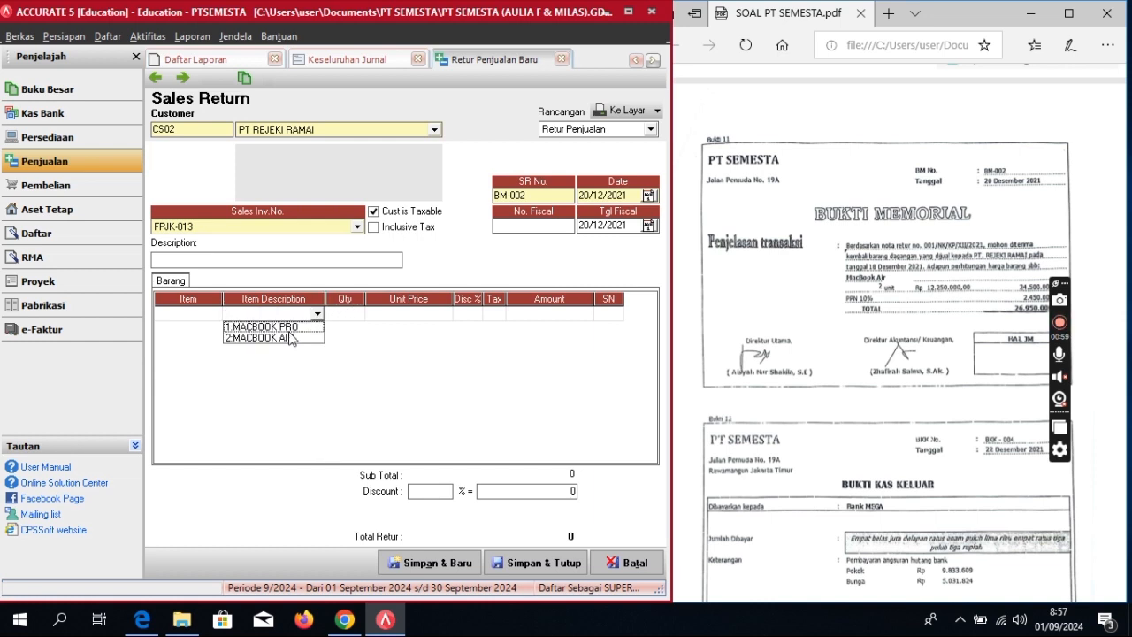
click(289, 338)
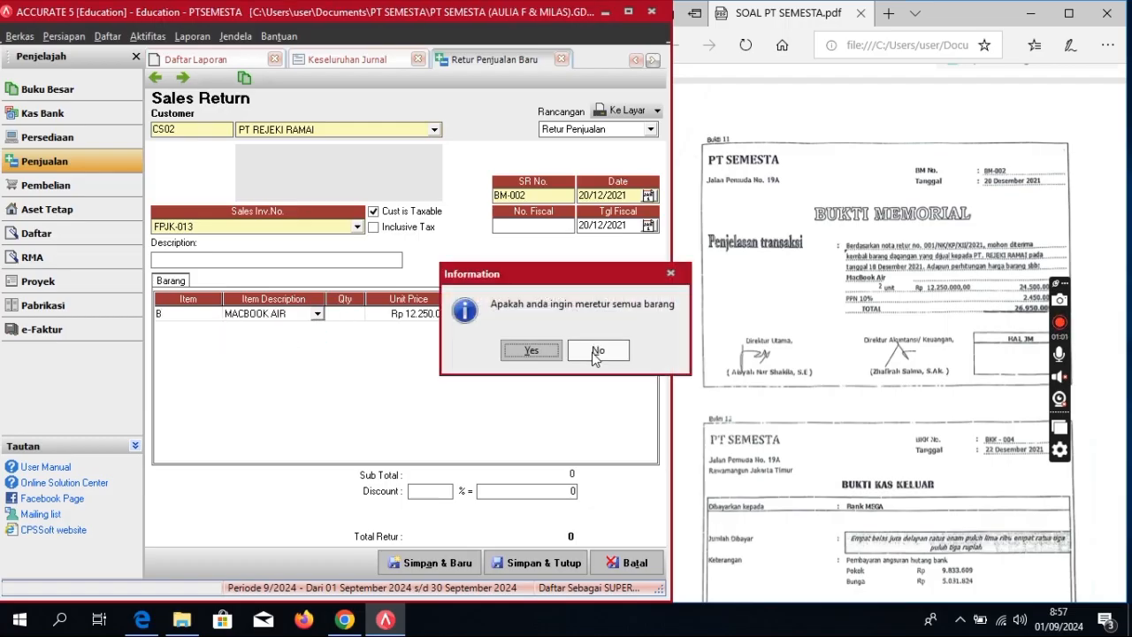
click(595, 353)
click(357, 314)
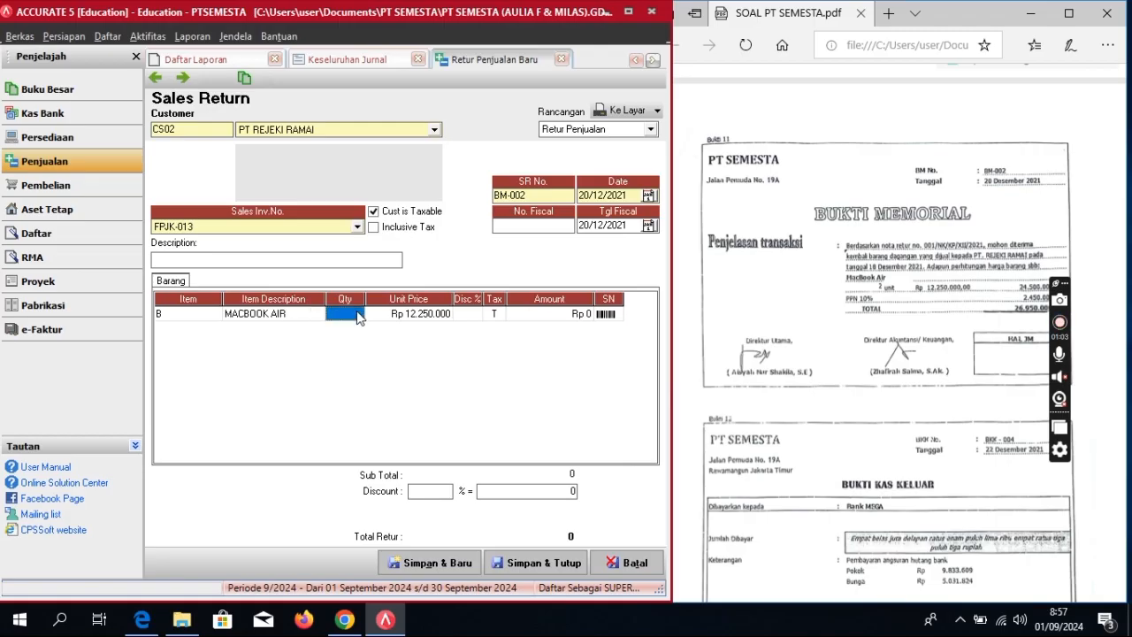
text(2)
key(Tab)
key(Tab)
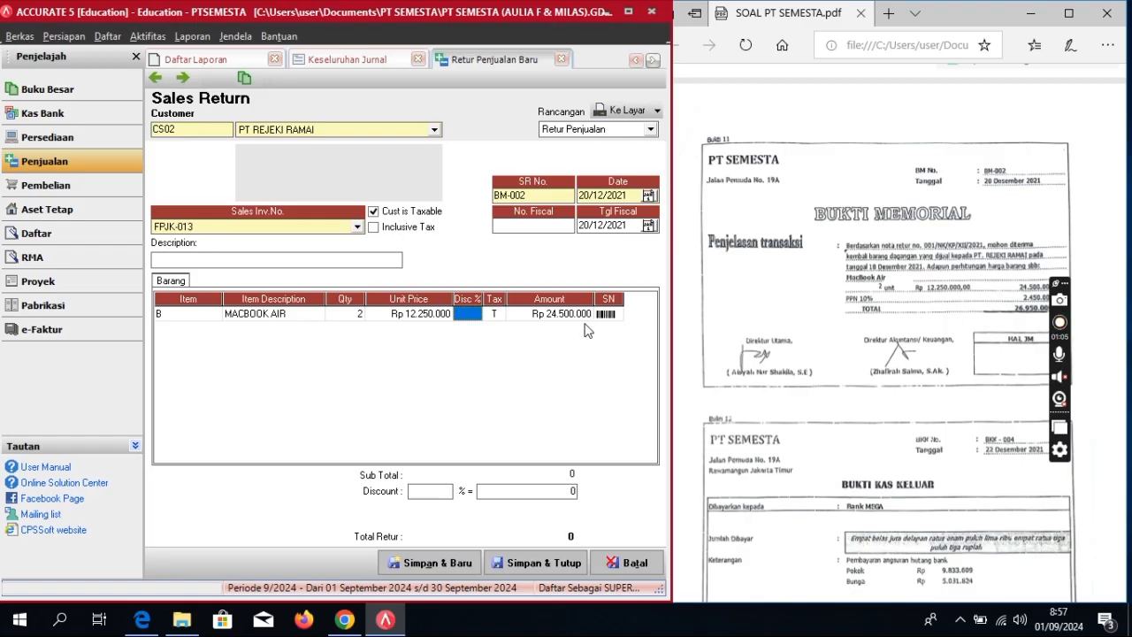
key(Tab)
key(Tab)
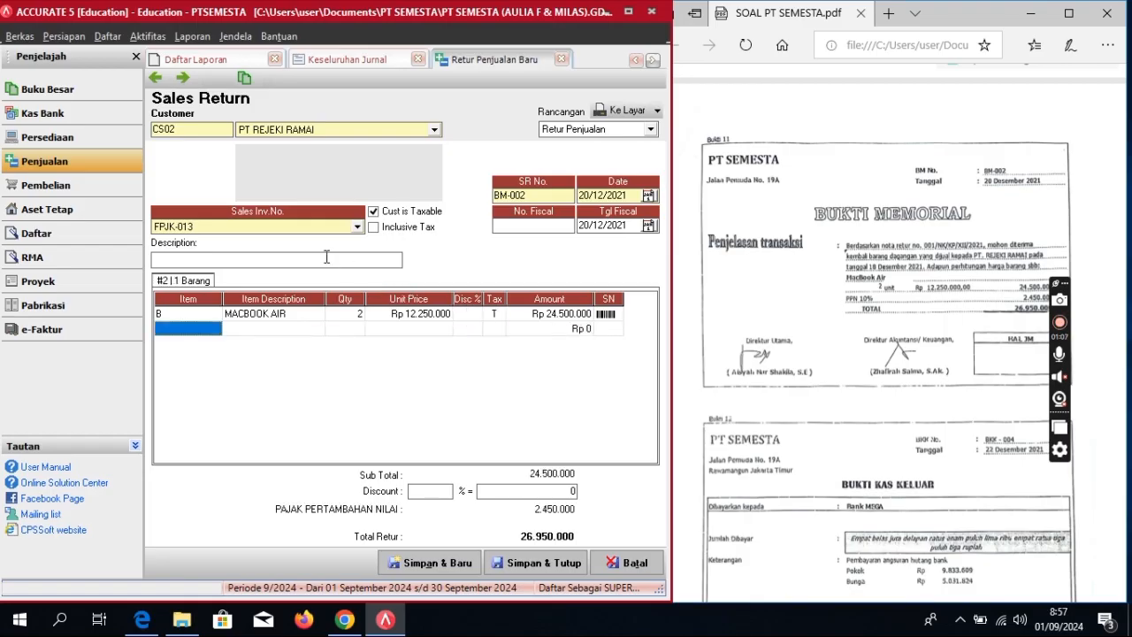
Step: Add description 'Retur Penjualan' and save the sales return
click(327, 257)
text(R)
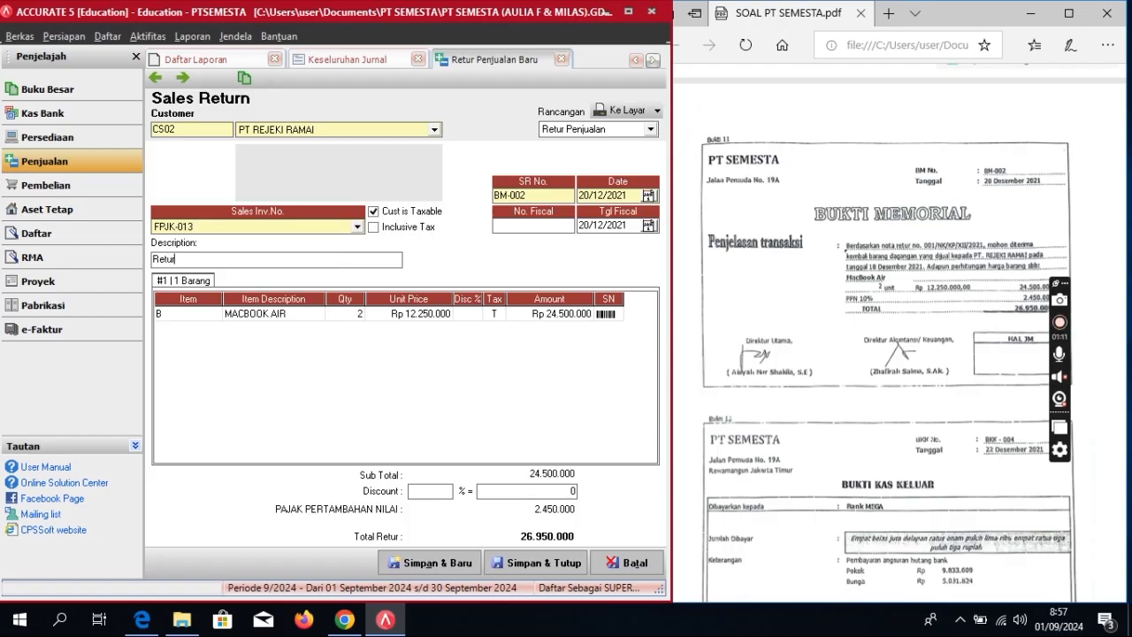
text(etur Penjualan)
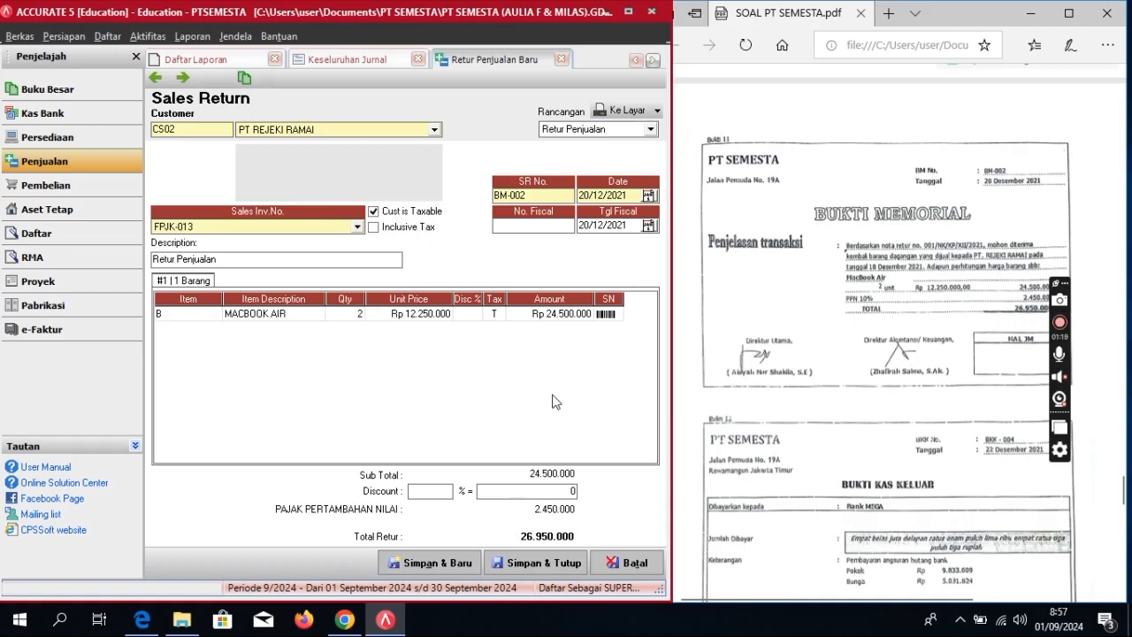
click(536, 563)
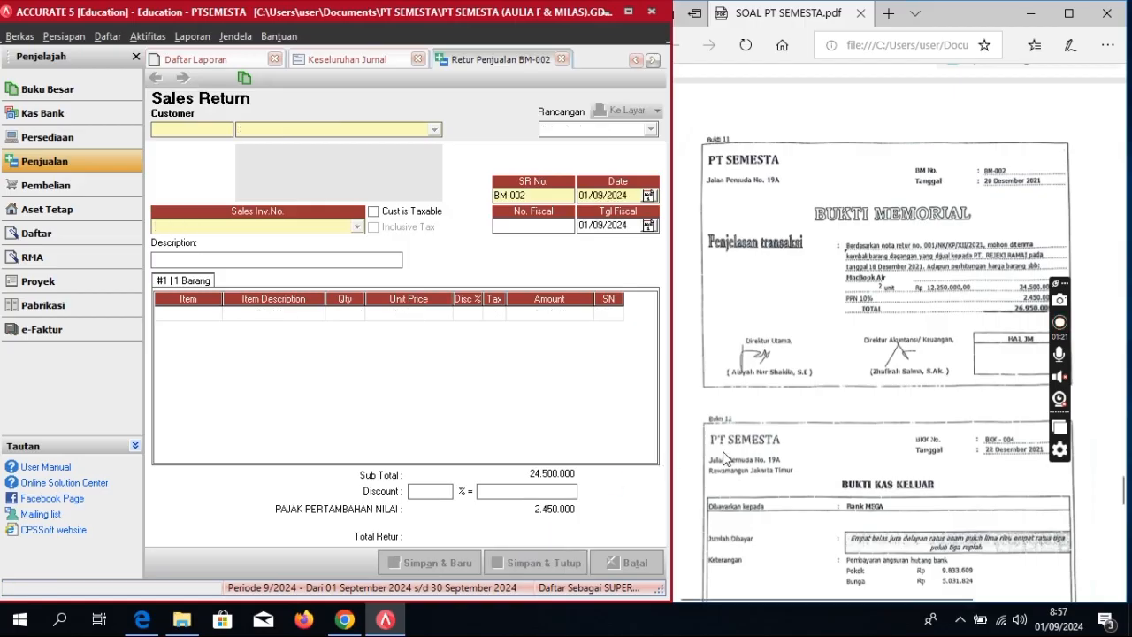
Step: Start an other payment from Cash In Bank, voucher BKK-004, dated 22/12/2021
scroll(836, 482, down, 3)
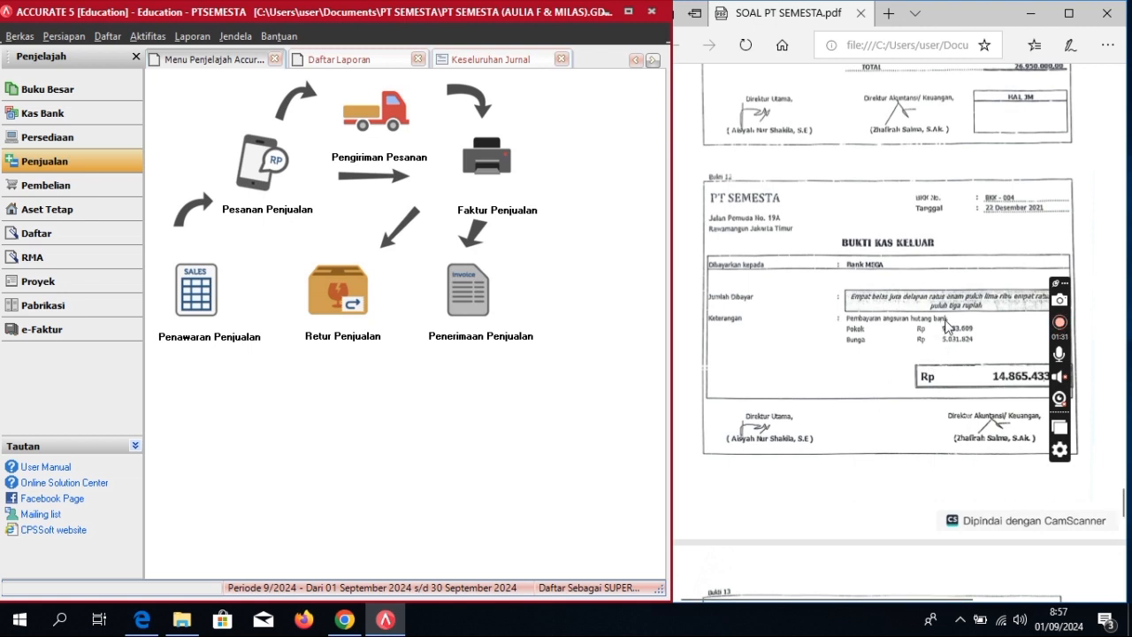
click(42, 113)
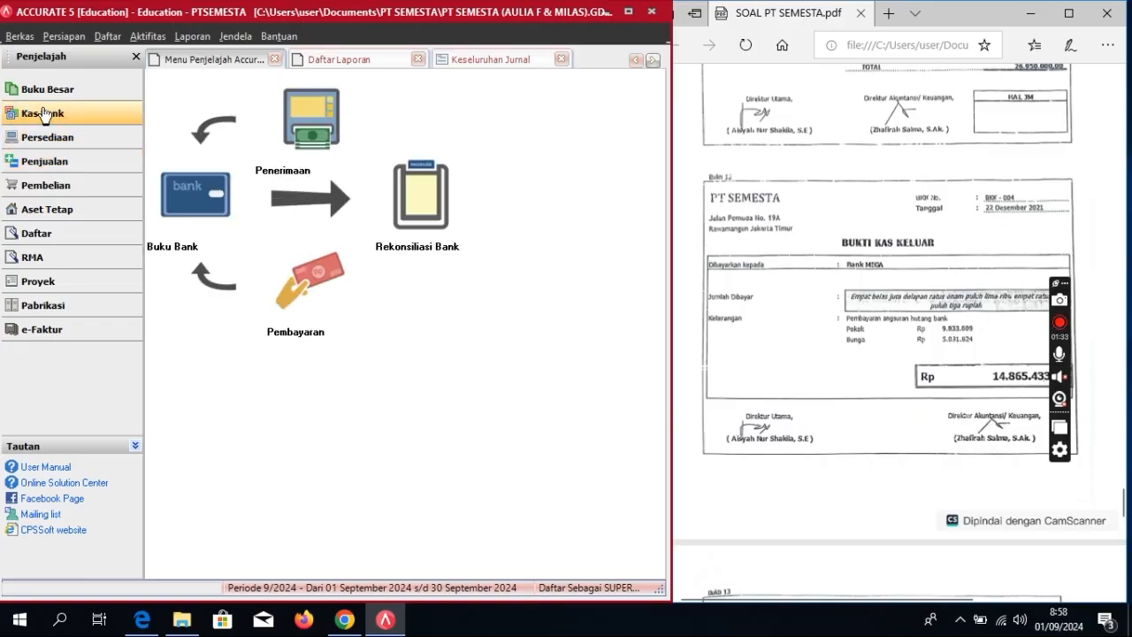
click(306, 270)
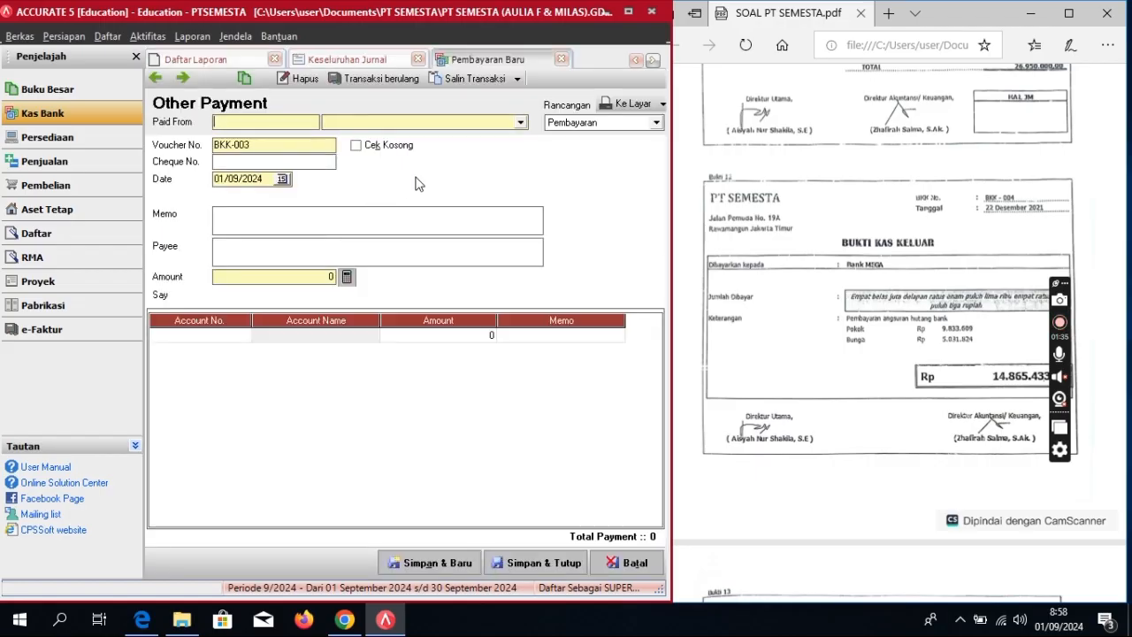
click(520, 122)
click(384, 145)
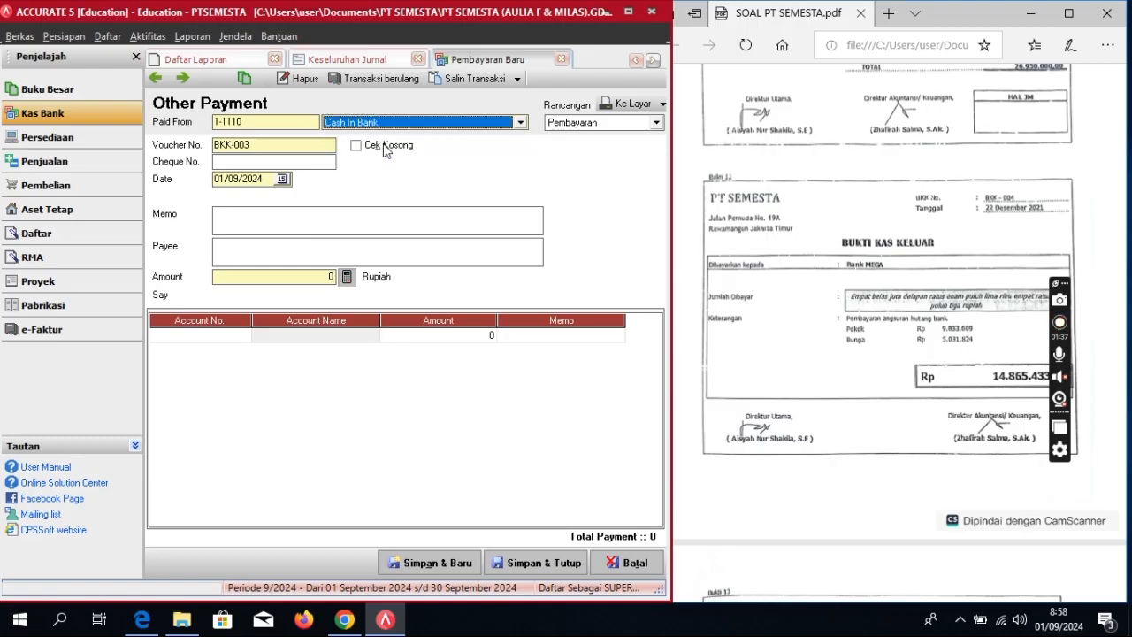
click(270, 146)
text(4)
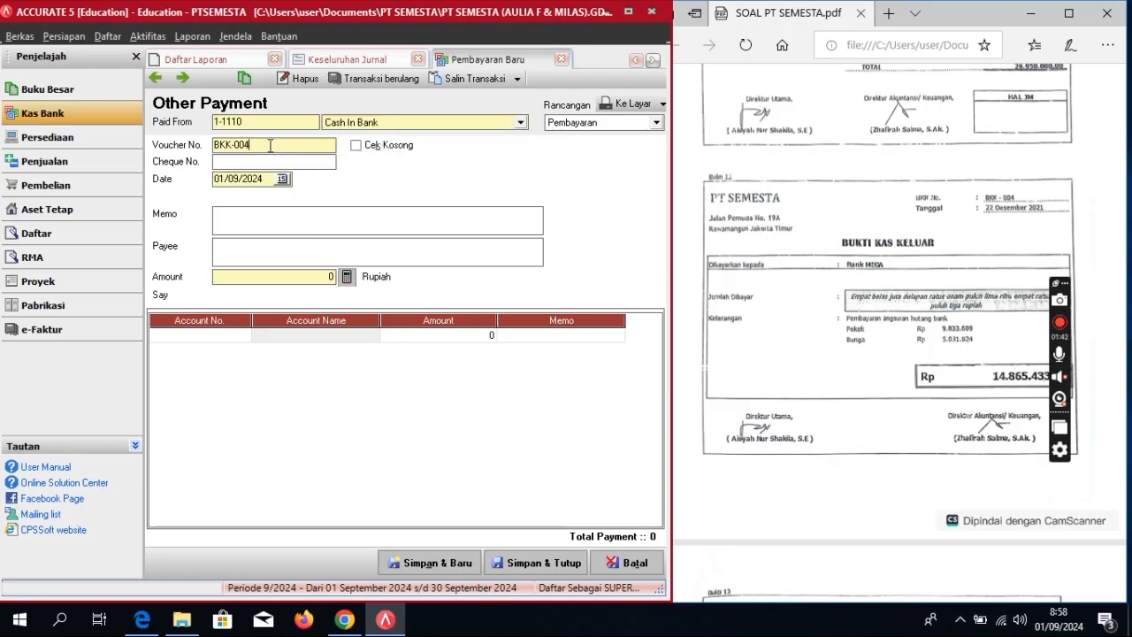
click(265, 181)
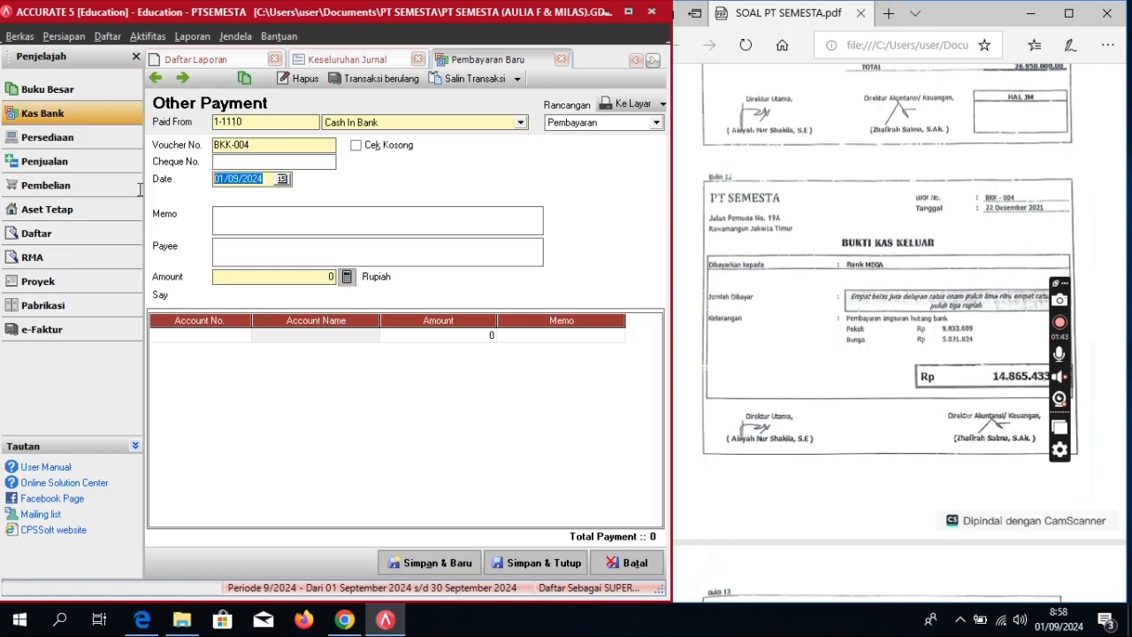
text(22/12/)
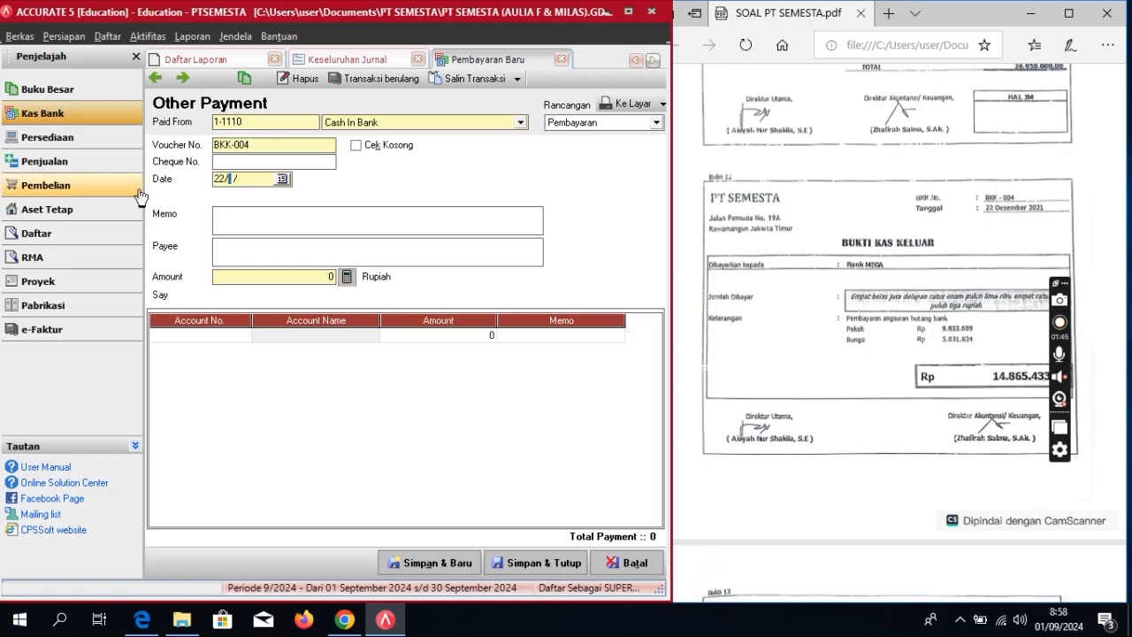
text(2021)
Step: Enter memo 'Pembayaran Angsuran Bank' and payee BANK MEGA
click(240, 219)
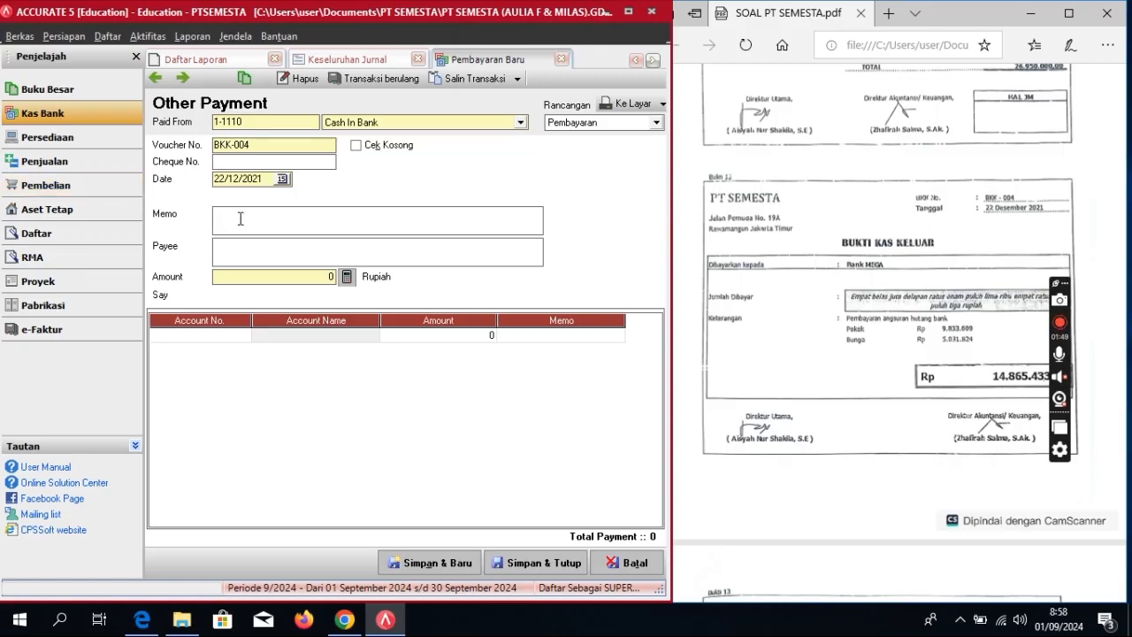
text(Pembay)
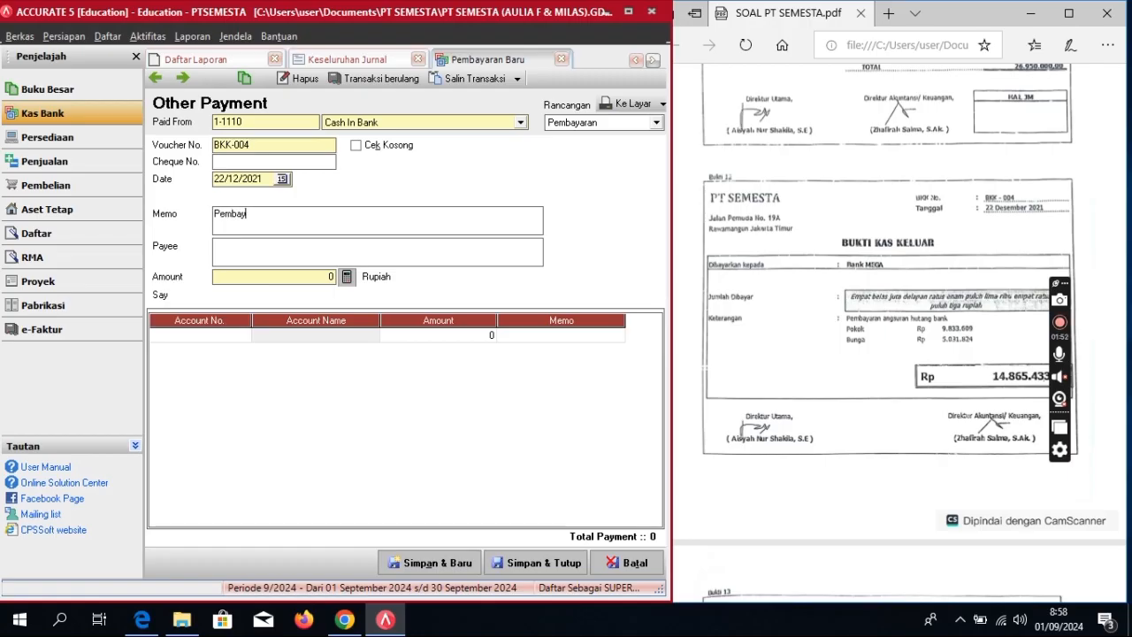
text(aran Angsuran Bank)
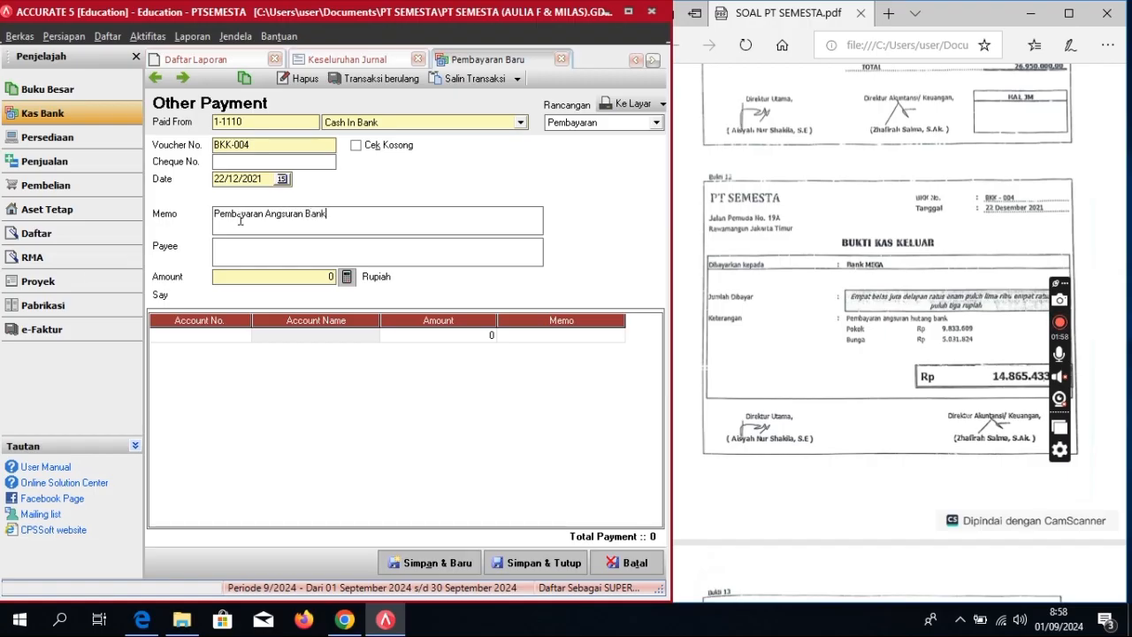
click(232, 249)
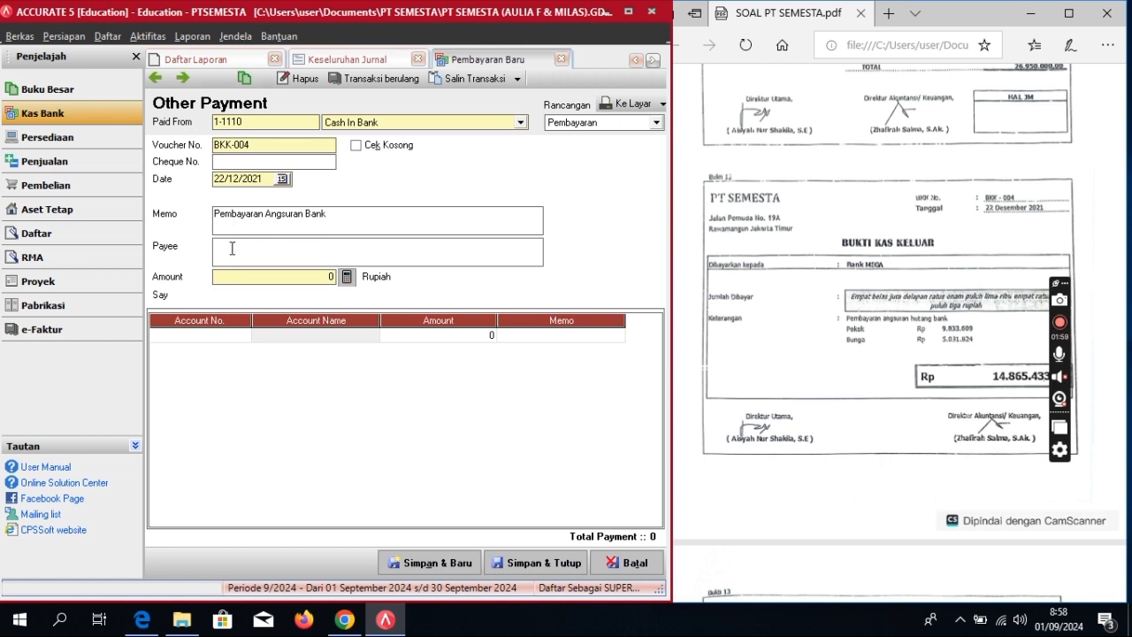
text(BANK MEGA)
click(234, 335)
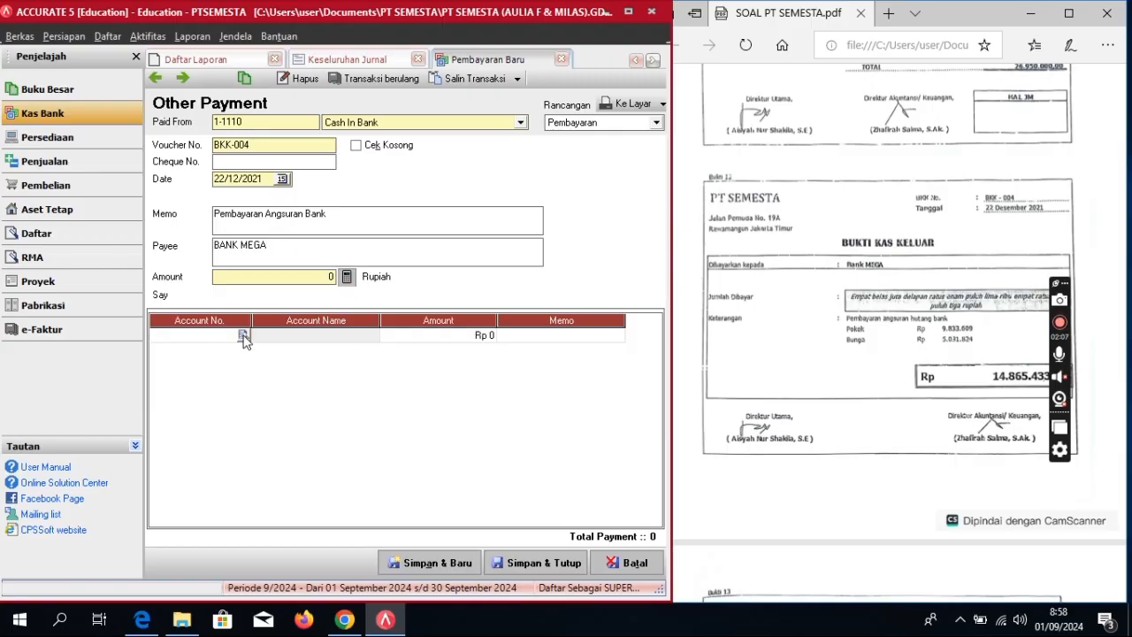
Step: Debit 2-2100 Bank Loan for 9.833.609 on the first payment line
click(244, 336)
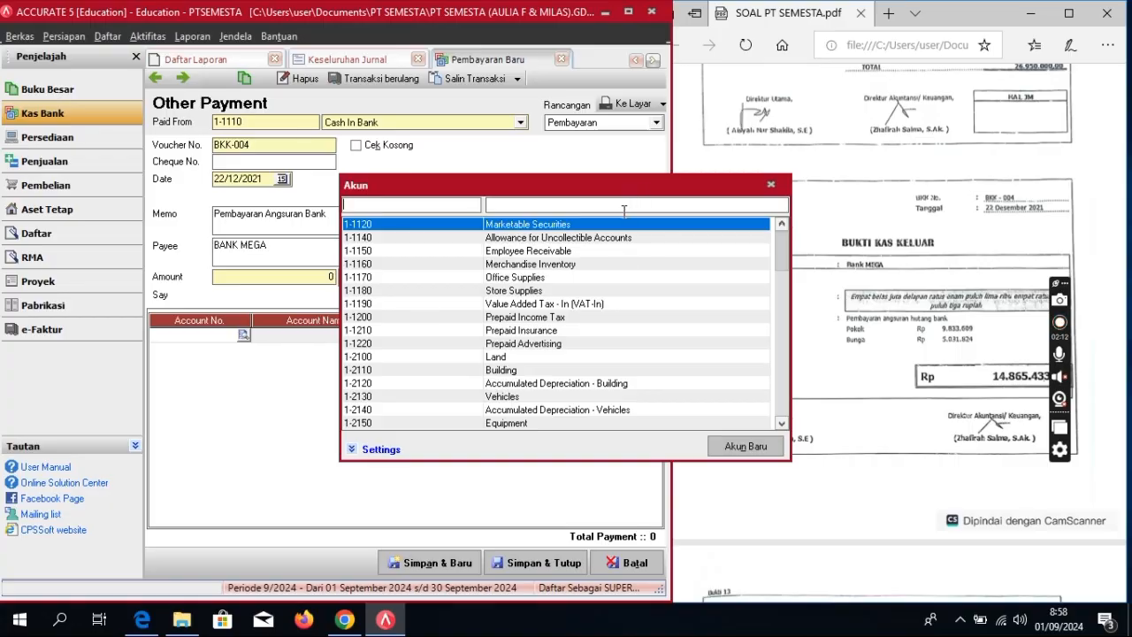
text(ban)
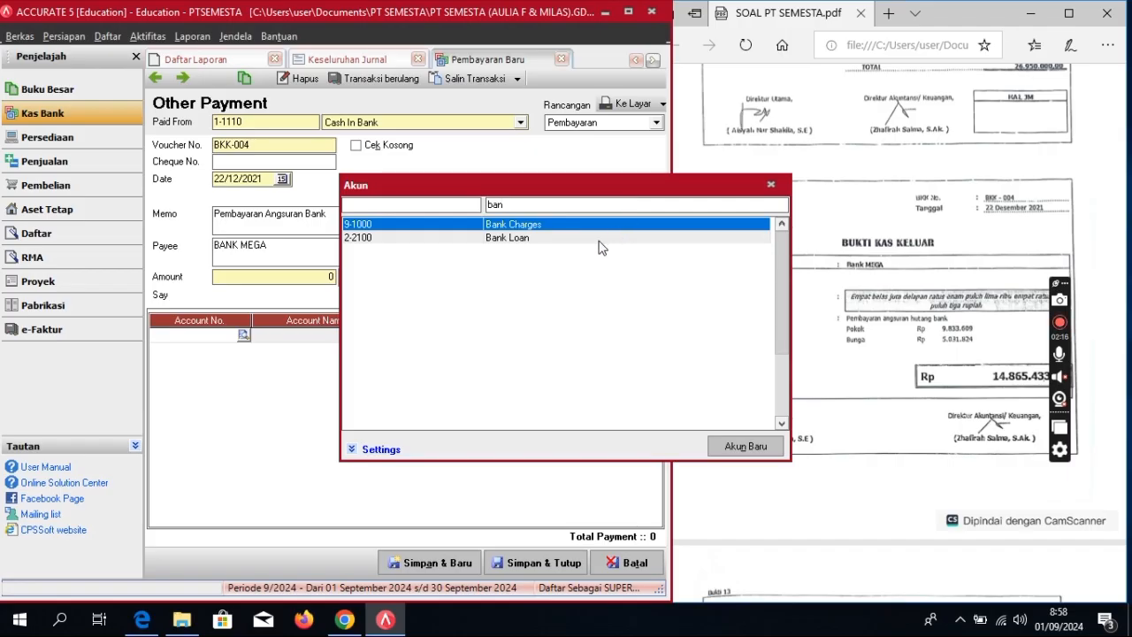
double_click(601, 239)
click(466, 340)
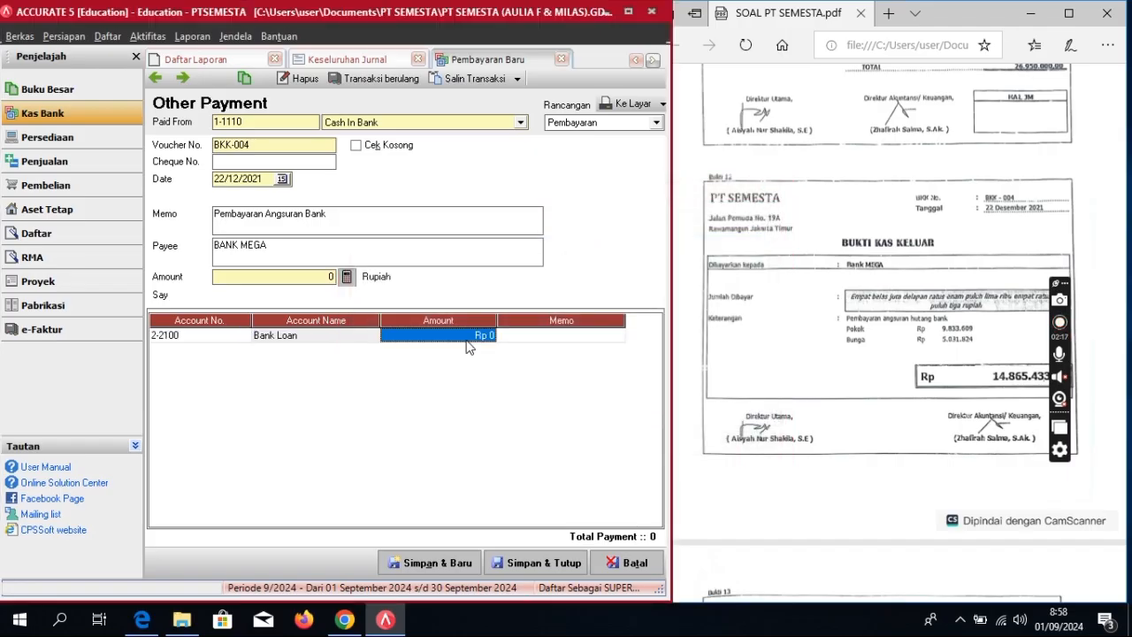
click(467, 340)
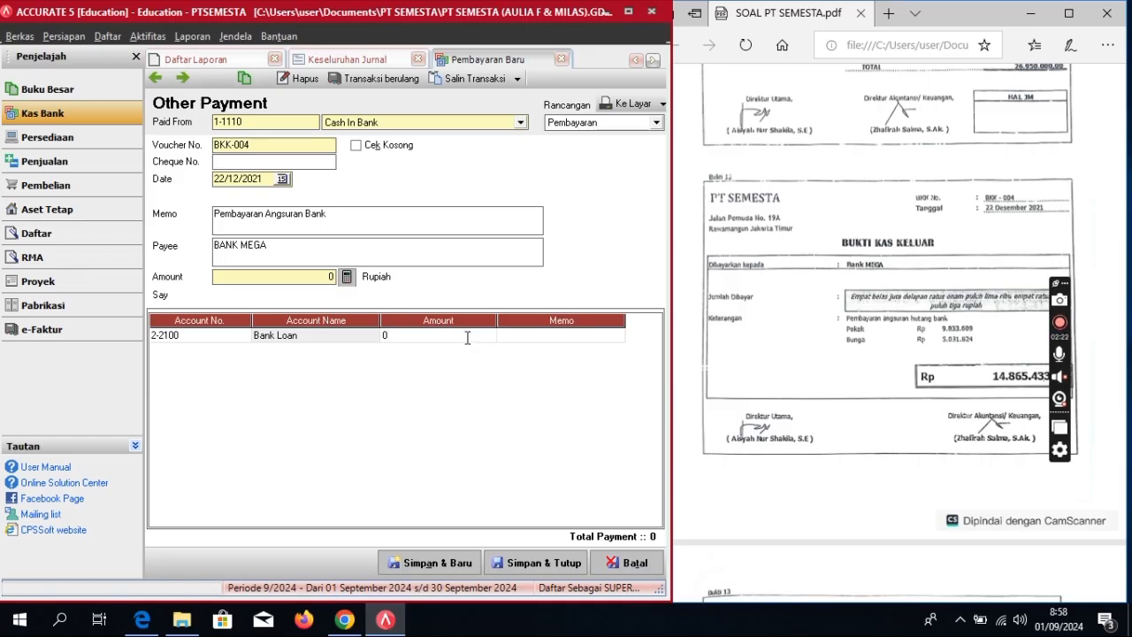
key(BackSpace)
text(9833609)
key(Return)
key(Return)
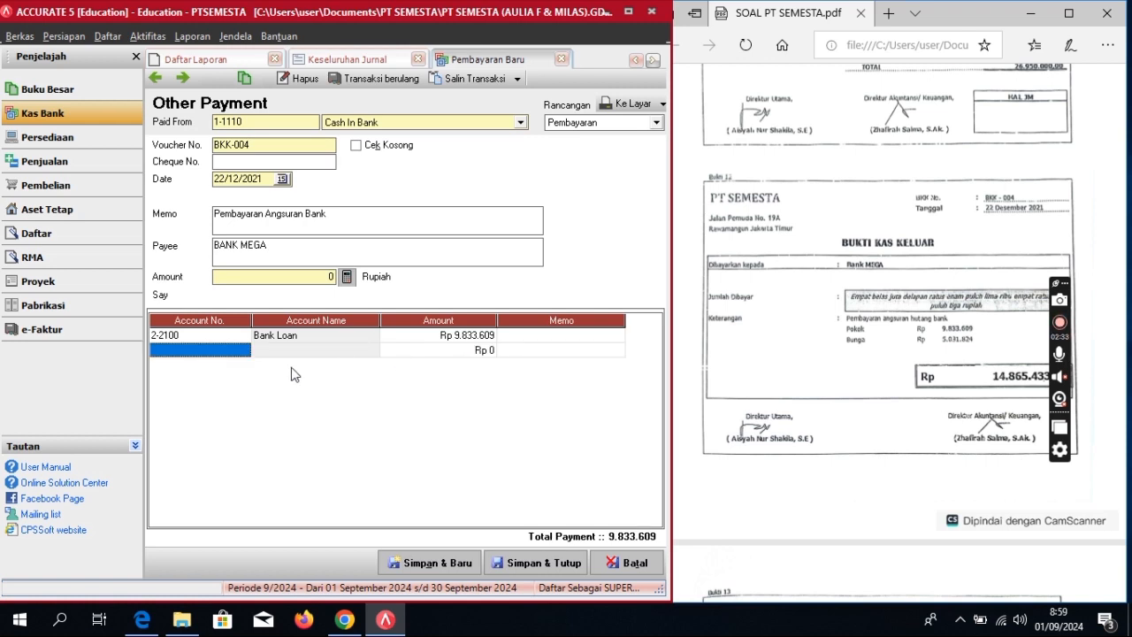
Step: Add Interest Expense 5.031.824, set the 14.865.433 total, and save the payment
click(243, 350)
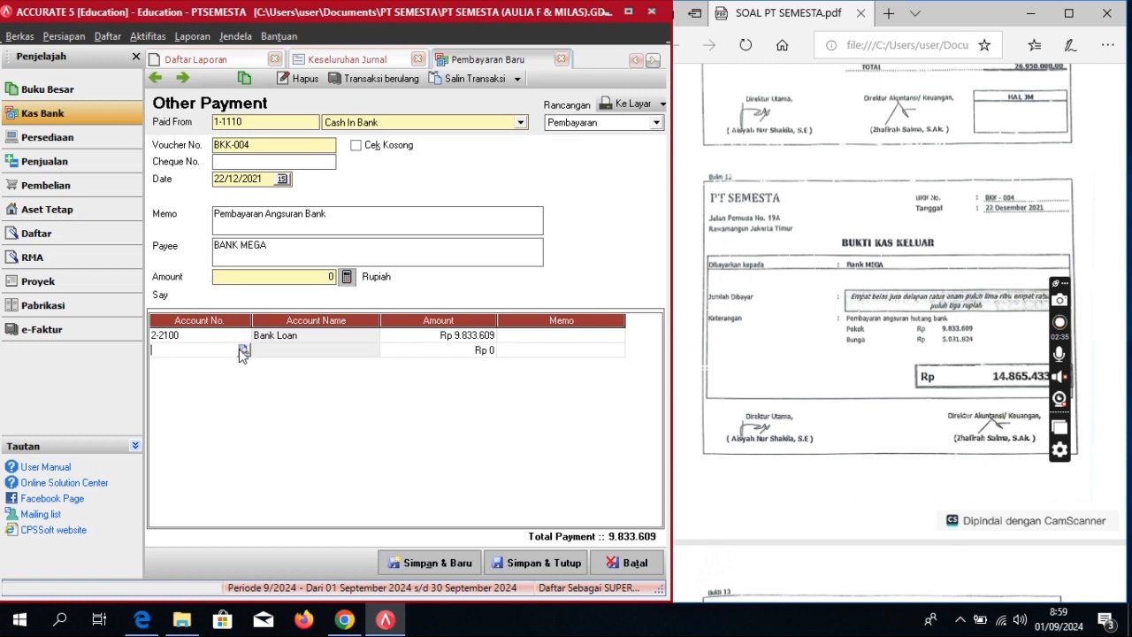
click(243, 350)
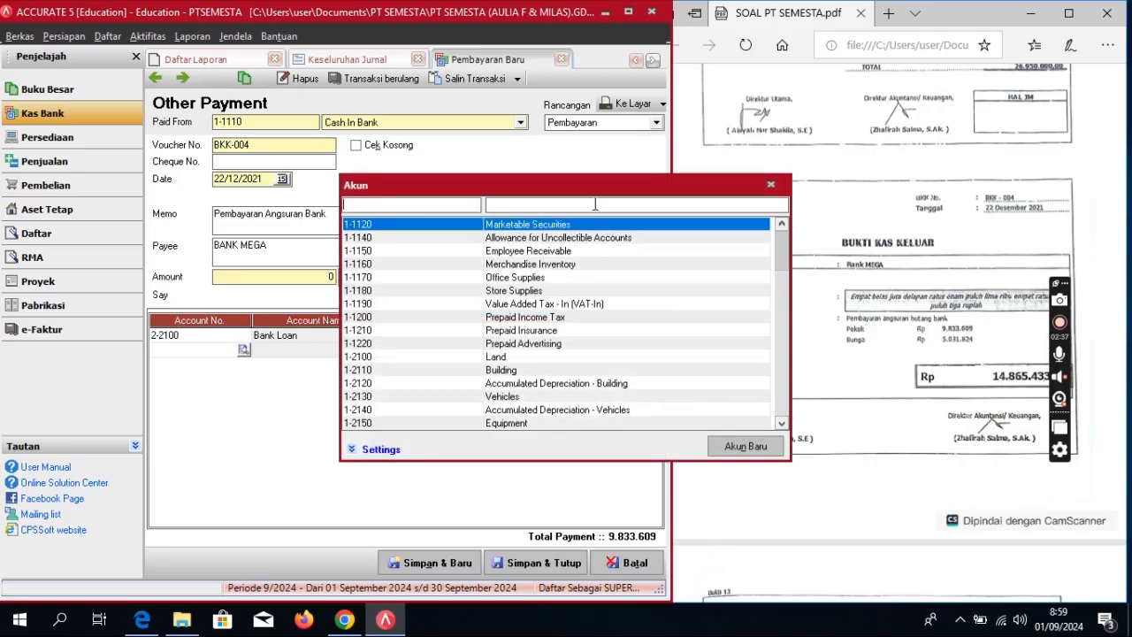
text(in)
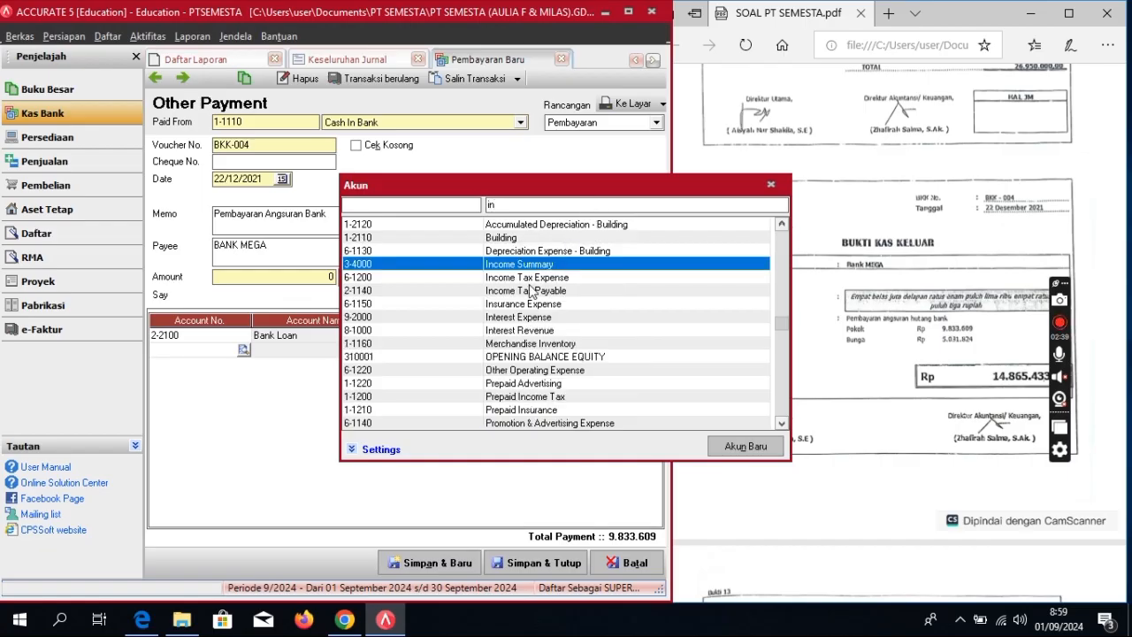
double_click(528, 316)
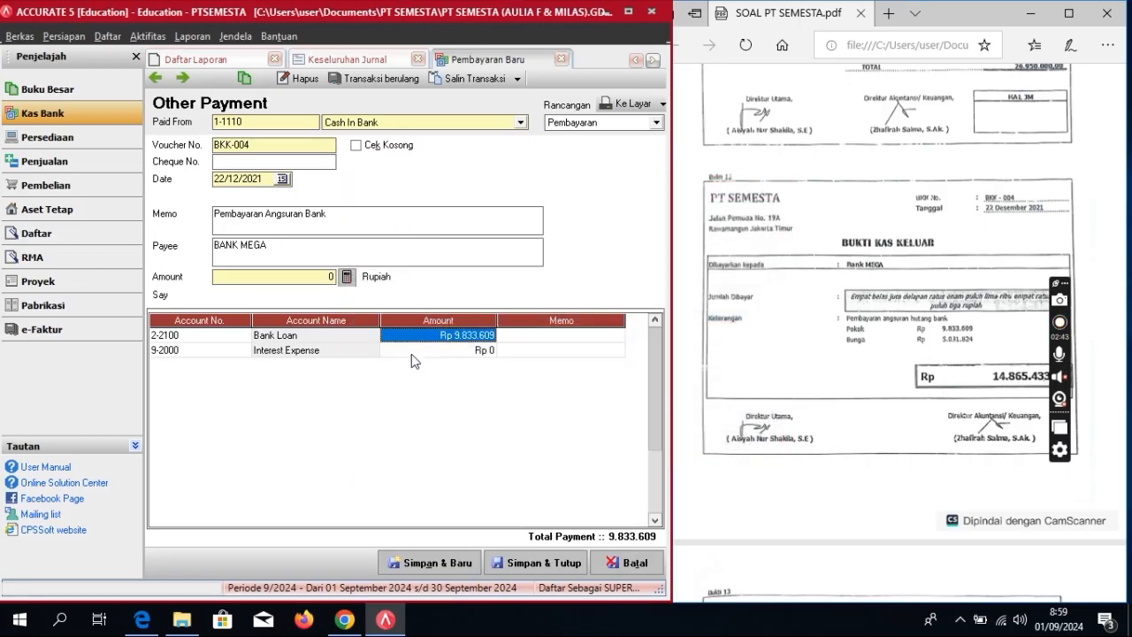
click(416, 353)
click(413, 350)
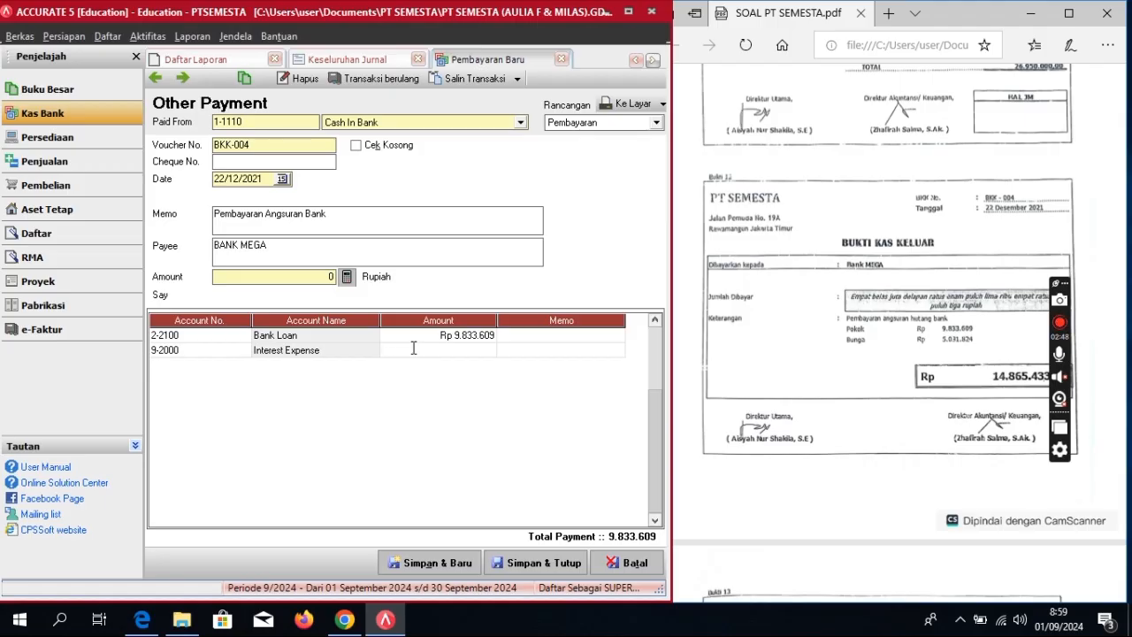
text(5031824)
key(Return)
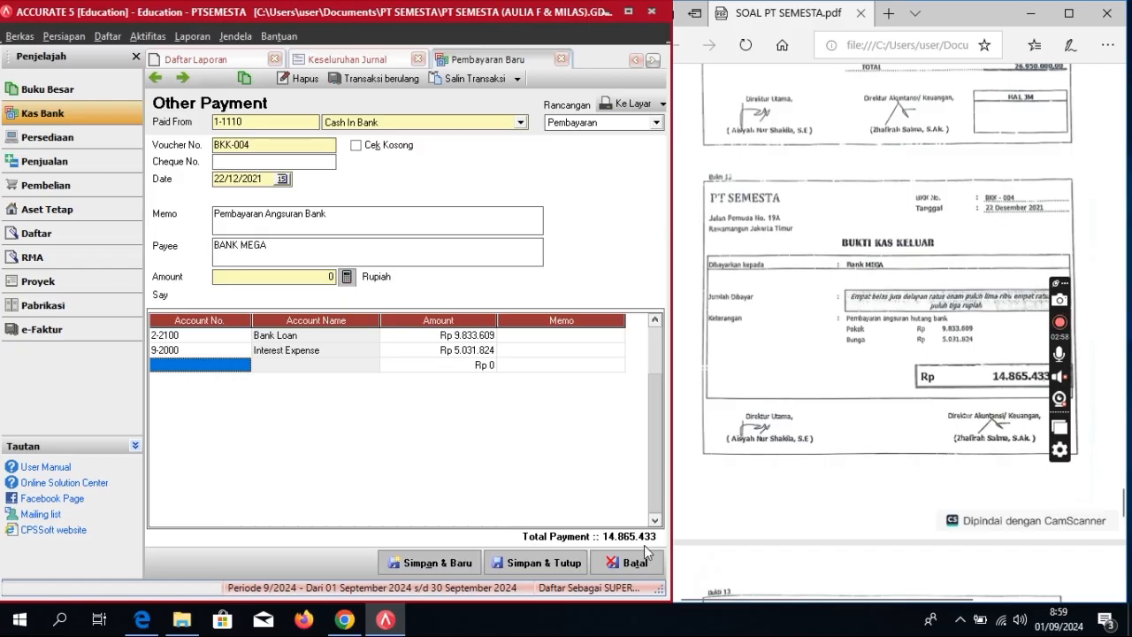
click(346, 276)
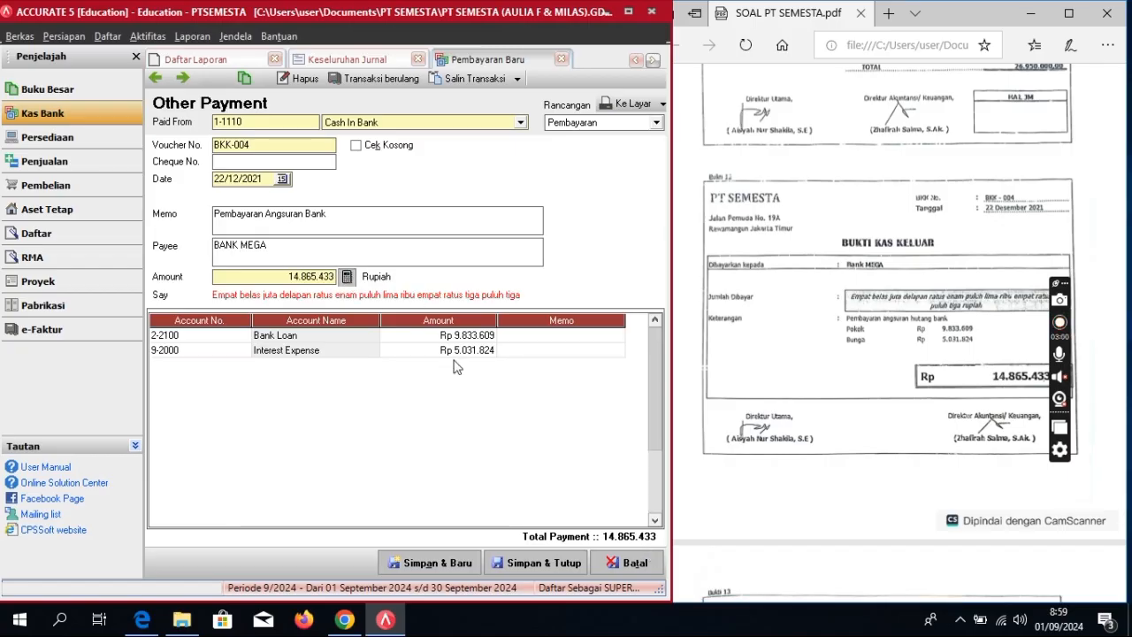
click(567, 563)
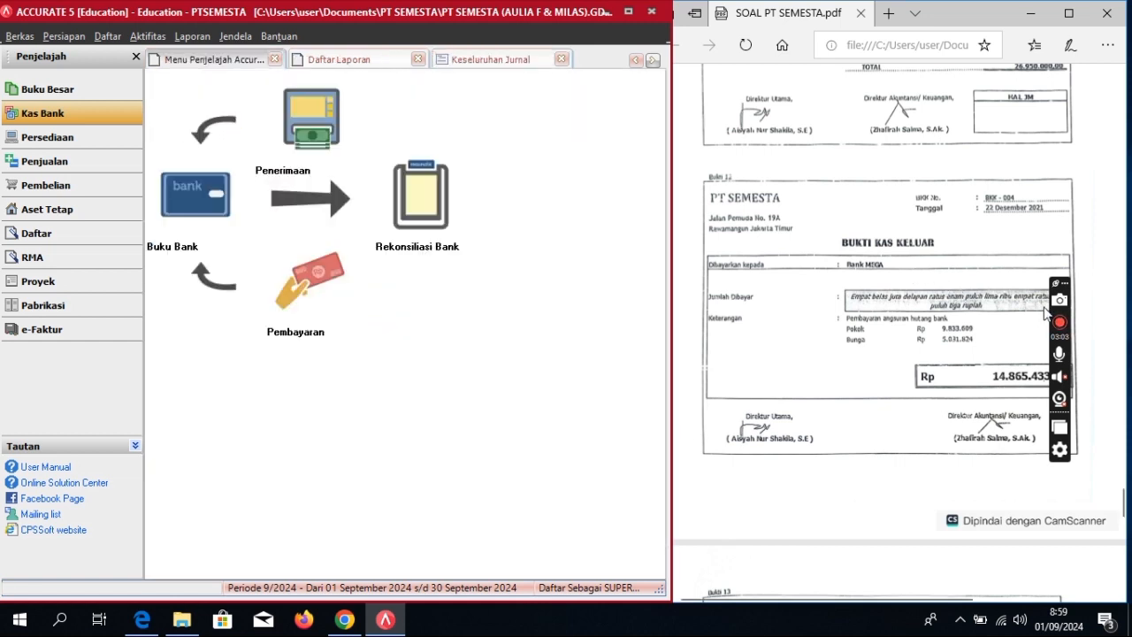
Step: Start a new other payment BKK-005 paid from Petty Cash
scroll(898, 453, down, 5)
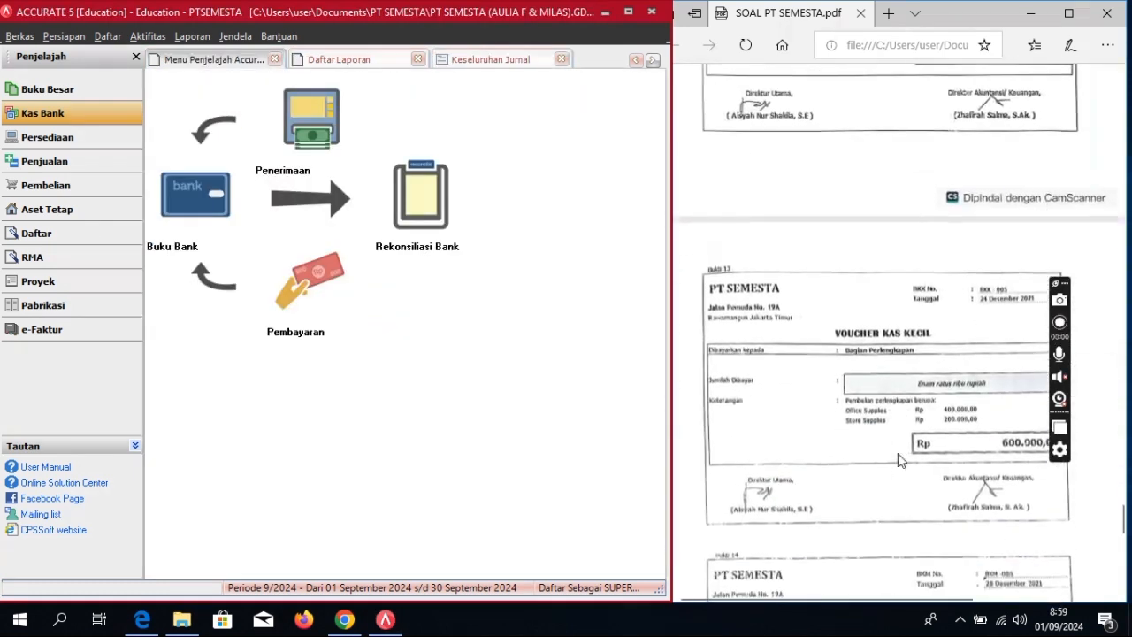
scroll(901, 460, down, 2)
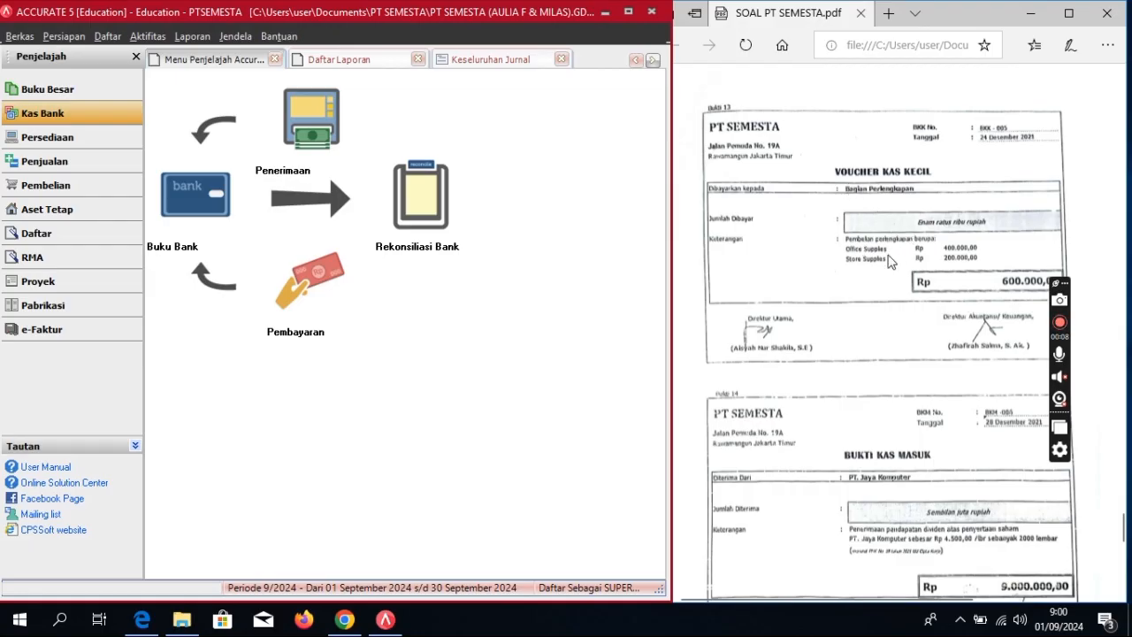
click(110, 116)
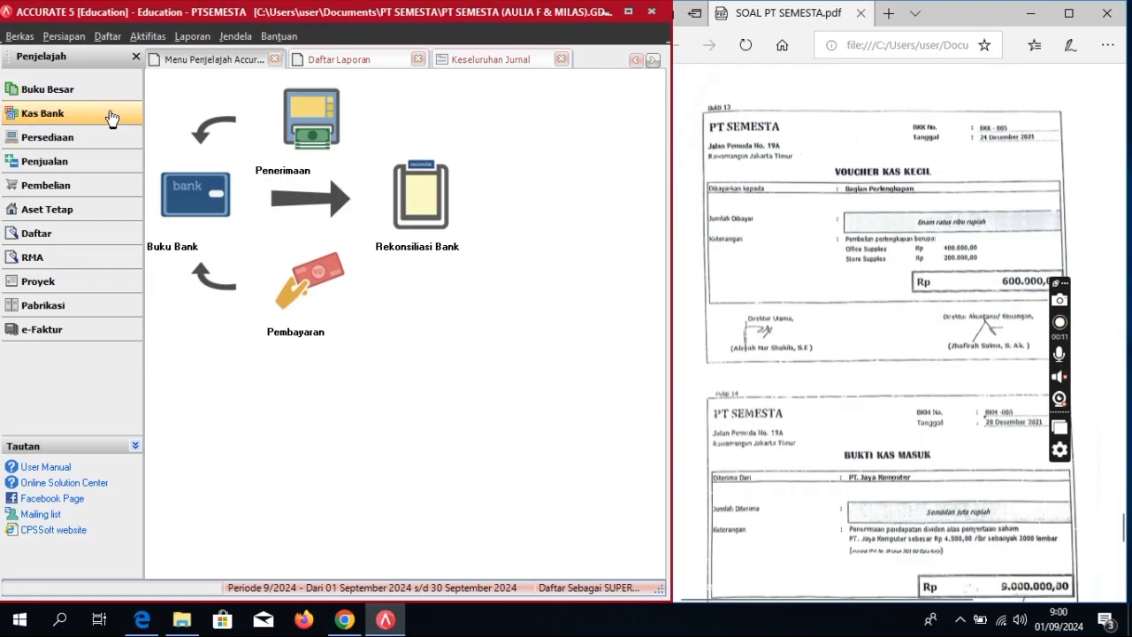
click(322, 281)
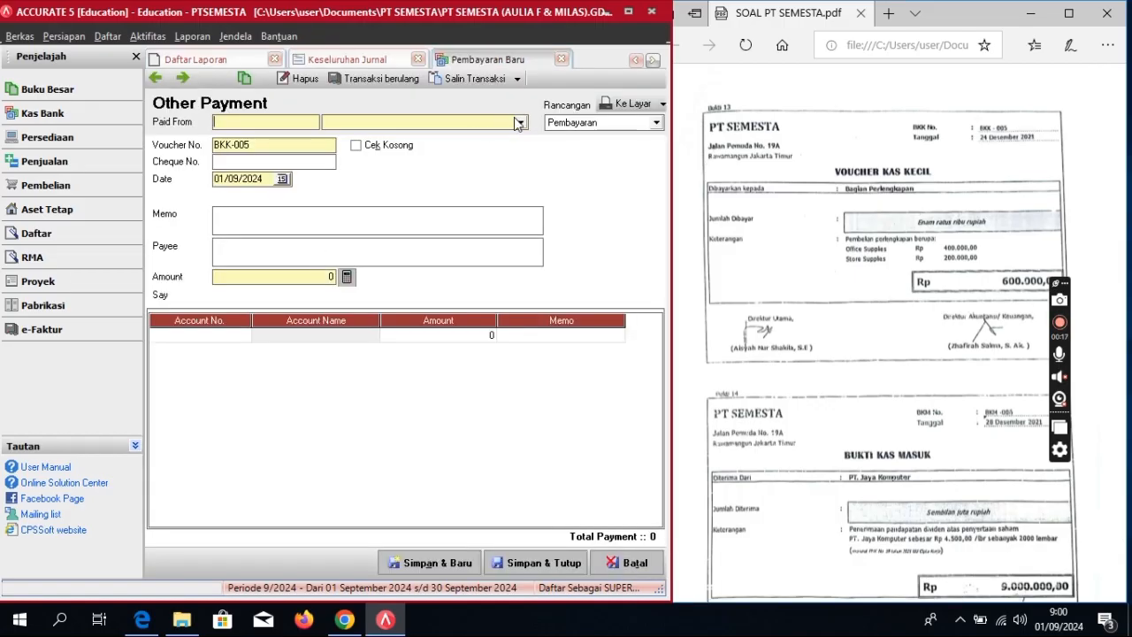
click(520, 122)
click(369, 161)
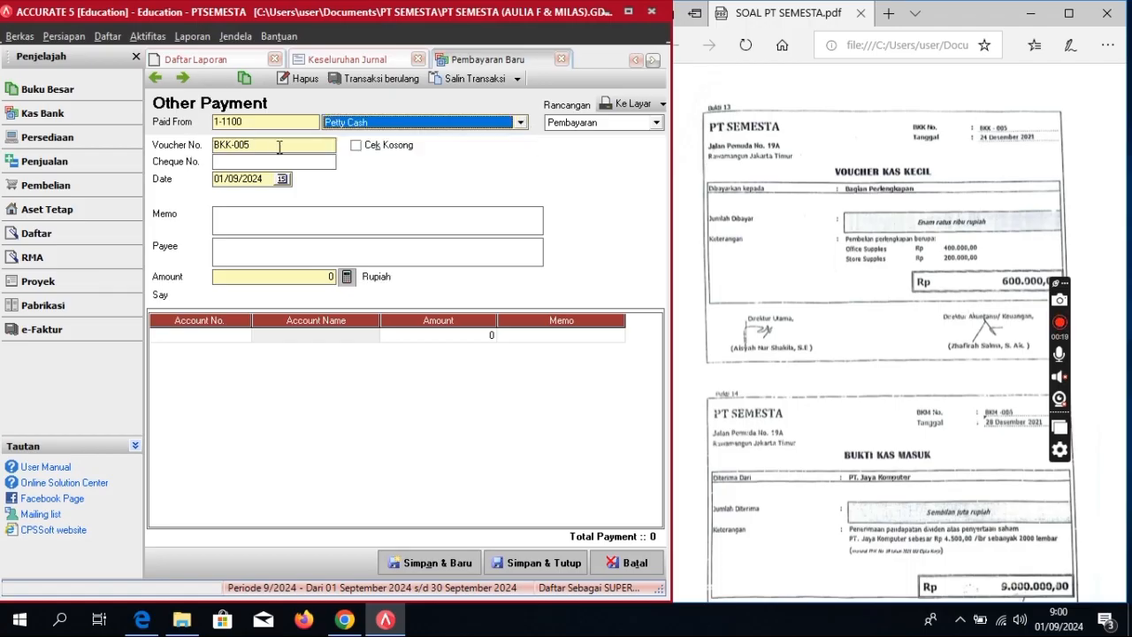
drag(281, 144, 228, 143)
click(230, 144)
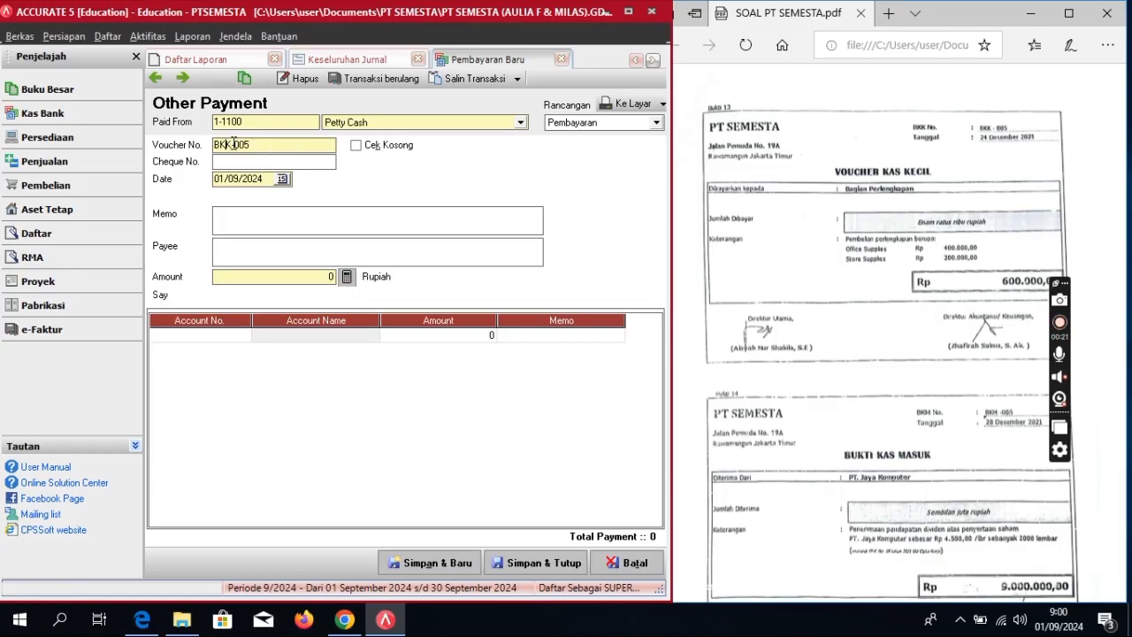
click(279, 145)
Step: Set date 24/12/2021, memo 'Pembelian Perlengkapan' and payee 'Bagian Perlengkapan'
drag(268, 178, 168, 206)
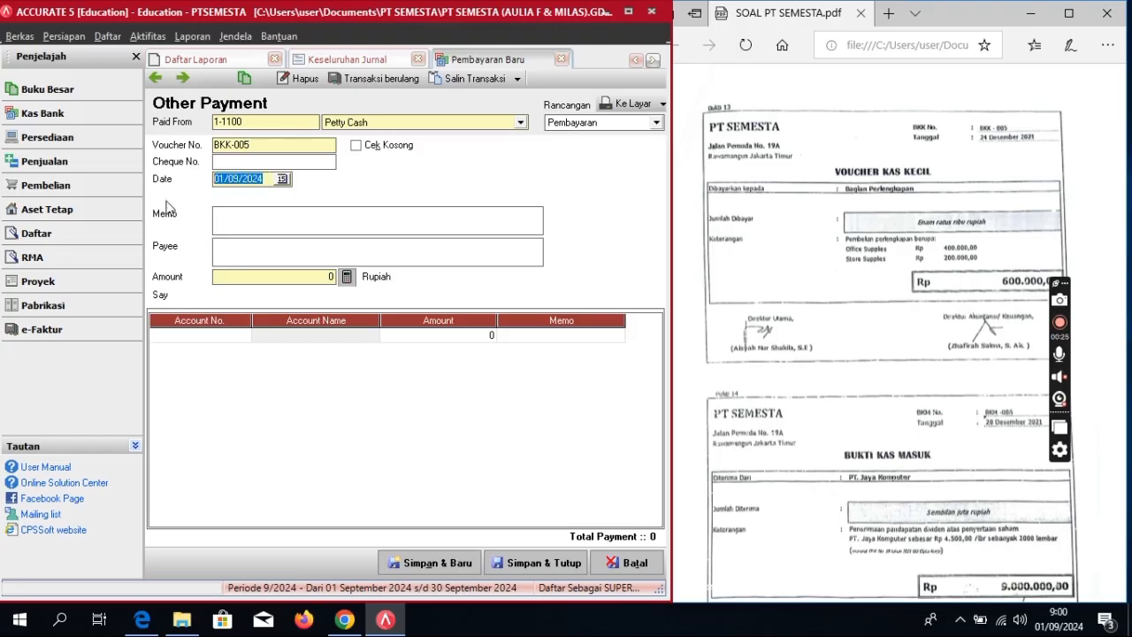
text(24/12/2)
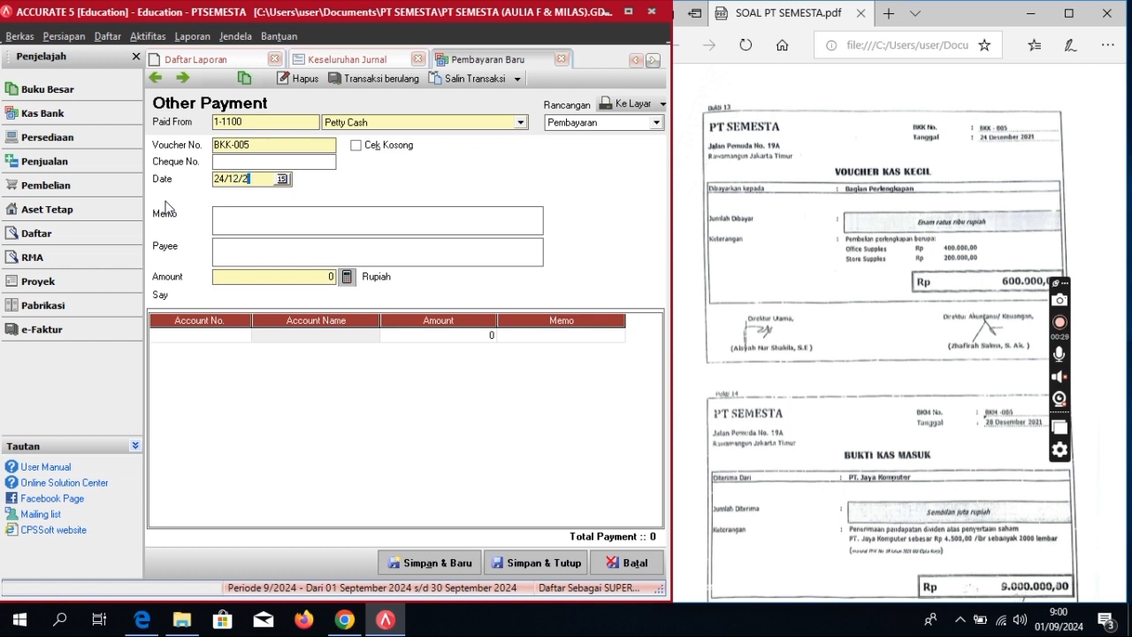
text(02)
text(Pemb)
text(elian Perle)
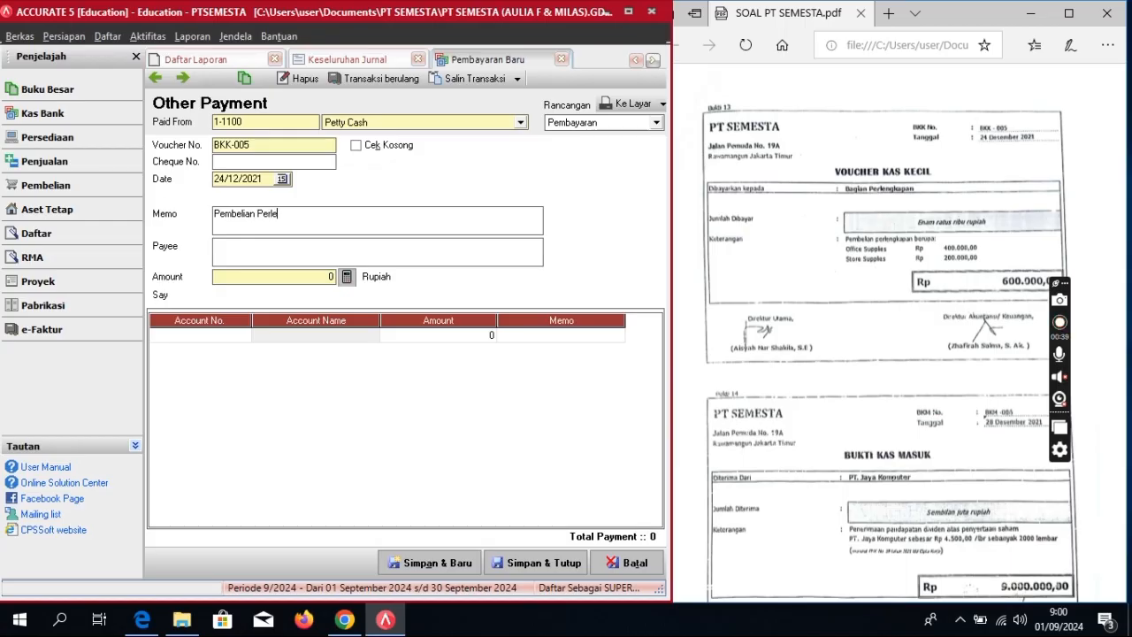
text(pan)
text(Ba)
text(gian Perle)
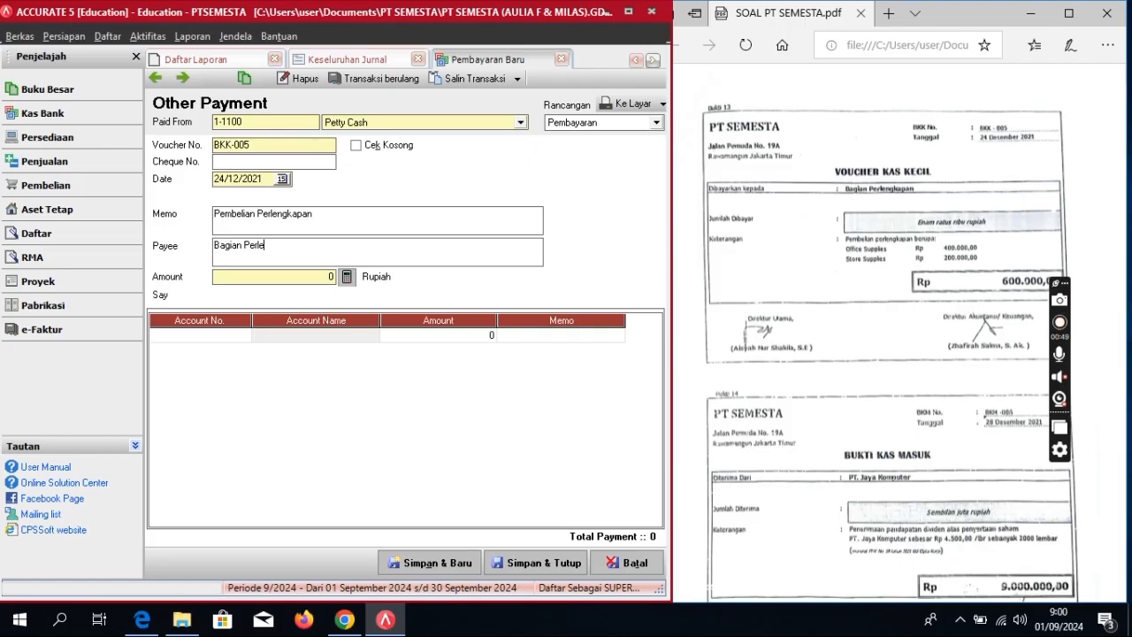
text(ngkapan)
Step: Charge 1-1170 Office Supplies 400.000 on the first payment line
click(218, 334)
click(245, 336)
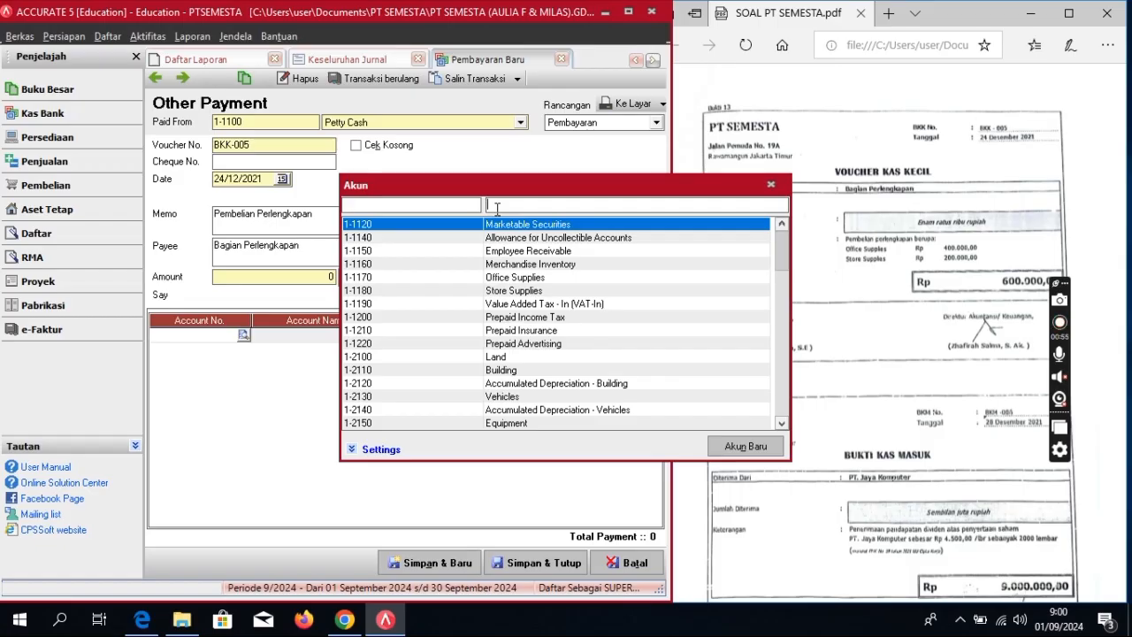
text(off)
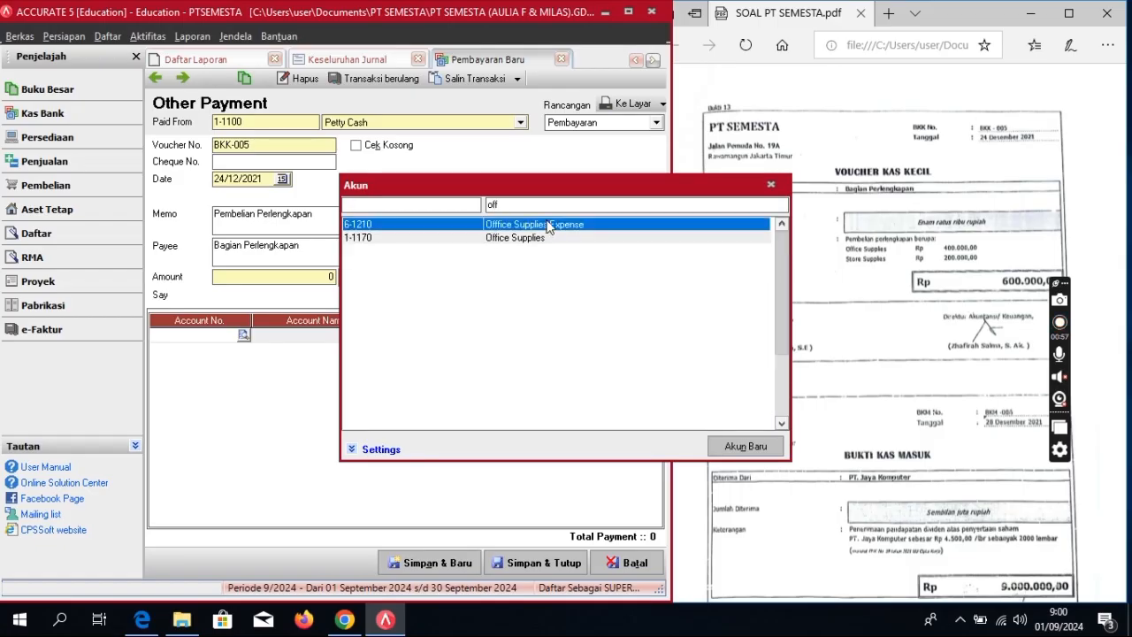
double_click(542, 237)
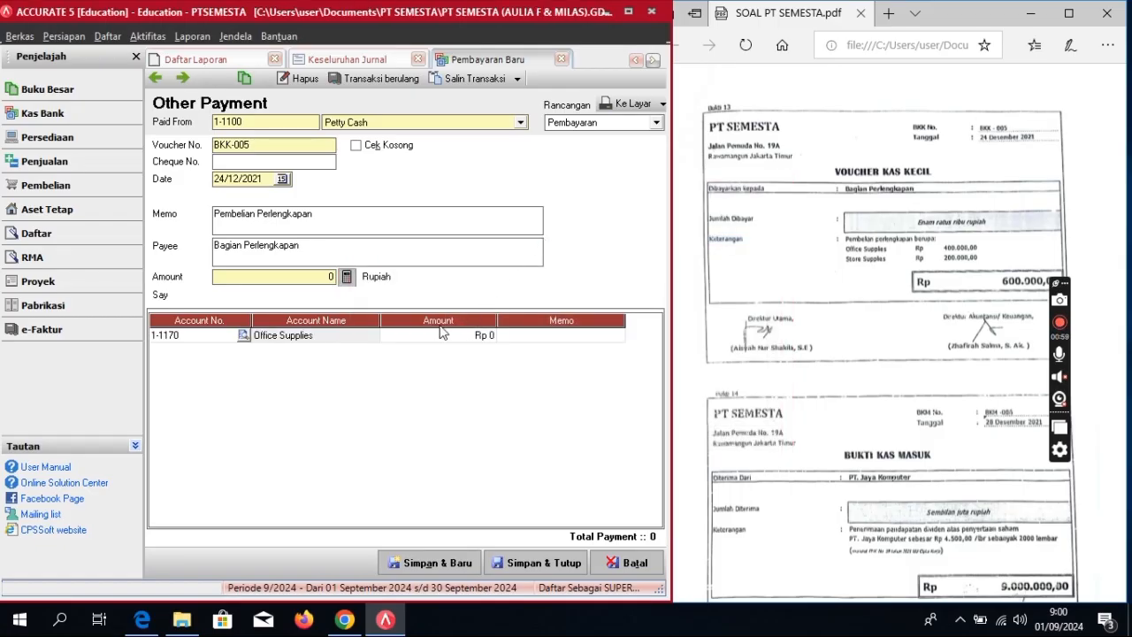
click(438, 335)
click(437, 335)
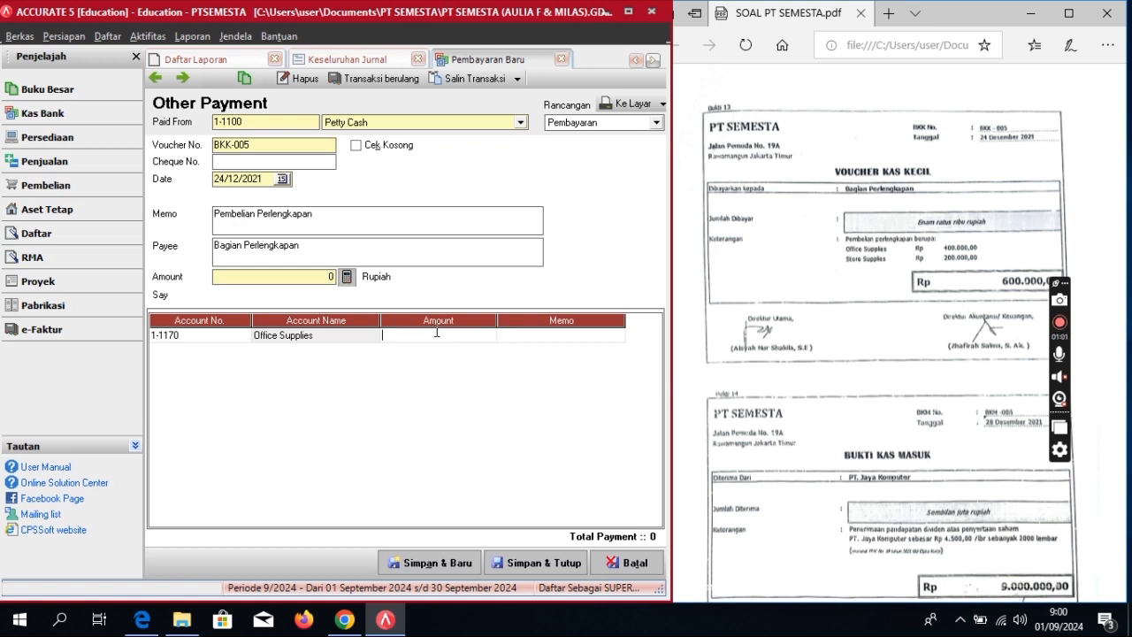
text(400.000)
key(Return)
key(Return)
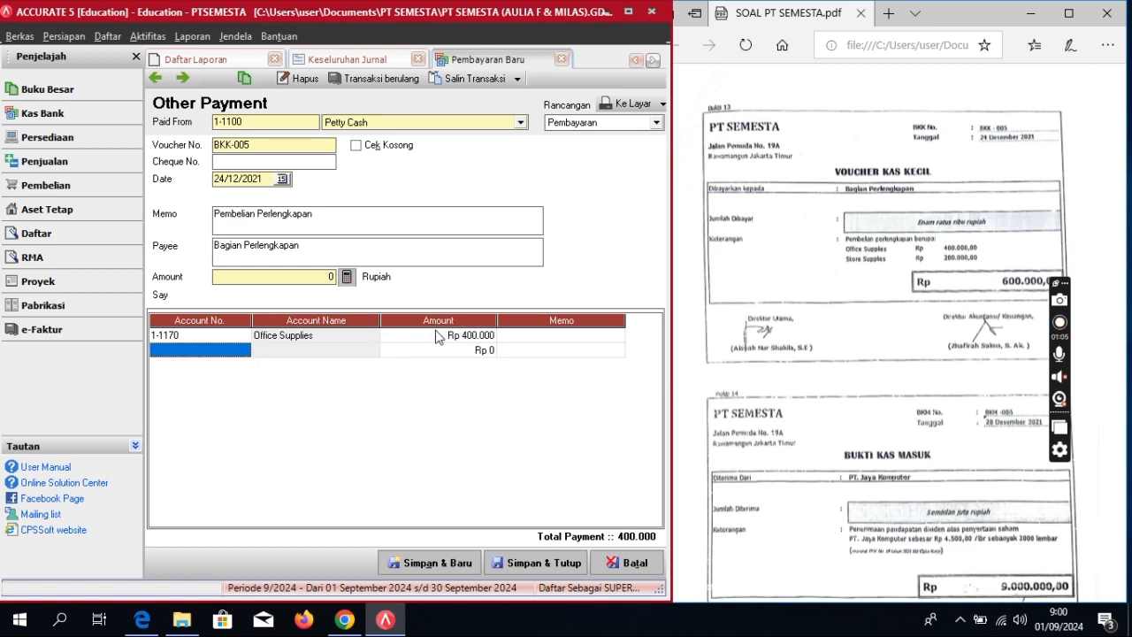
Step: Add Store Supplies 200.000, set the 600.000 total, and save the payment
click(239, 350)
click(243, 350)
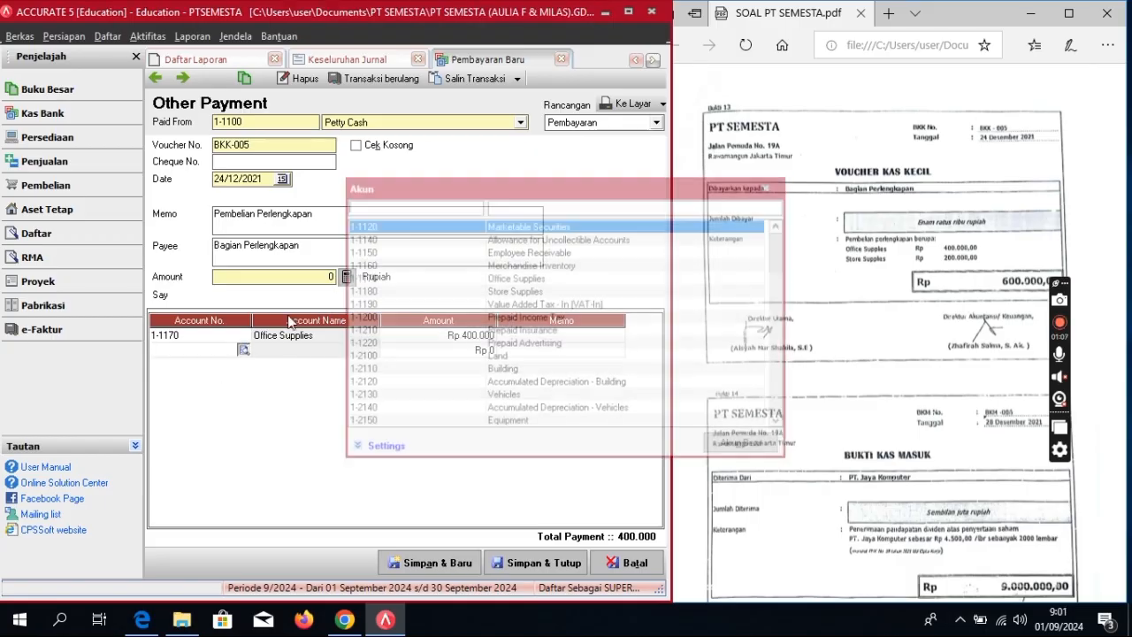
text(stto)
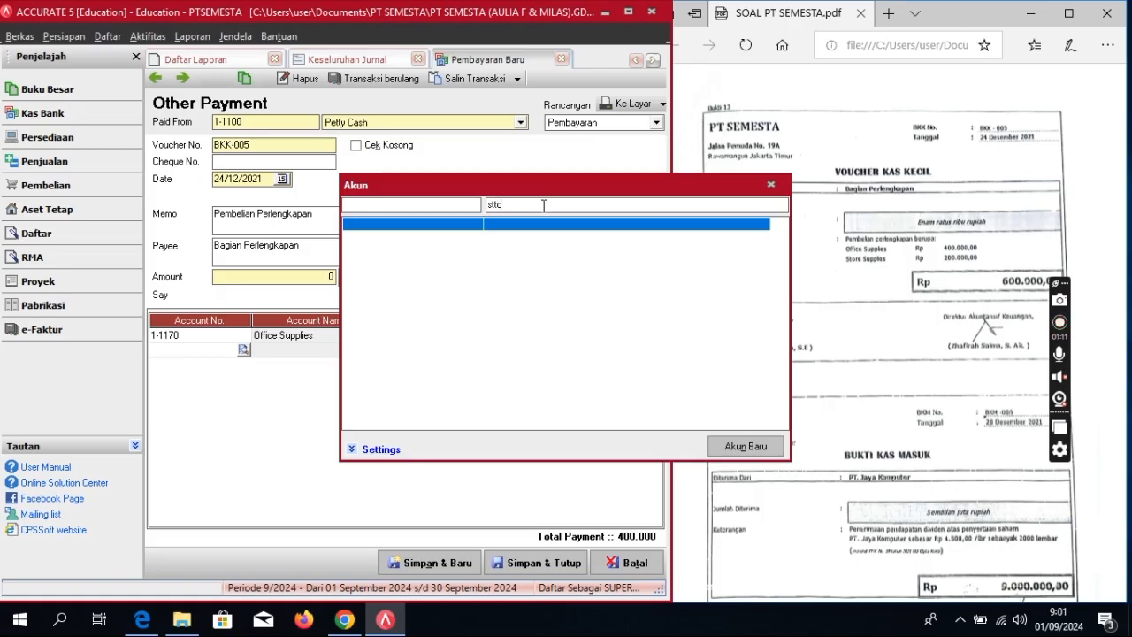
key(BackSpace)
key(BackSpace)
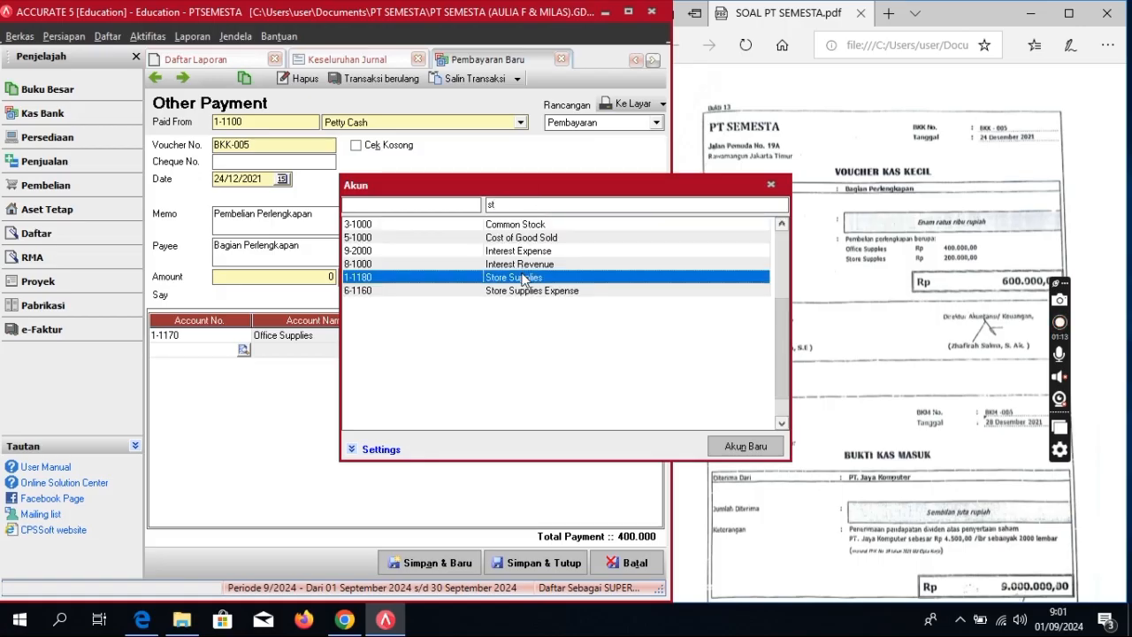
double_click(524, 276)
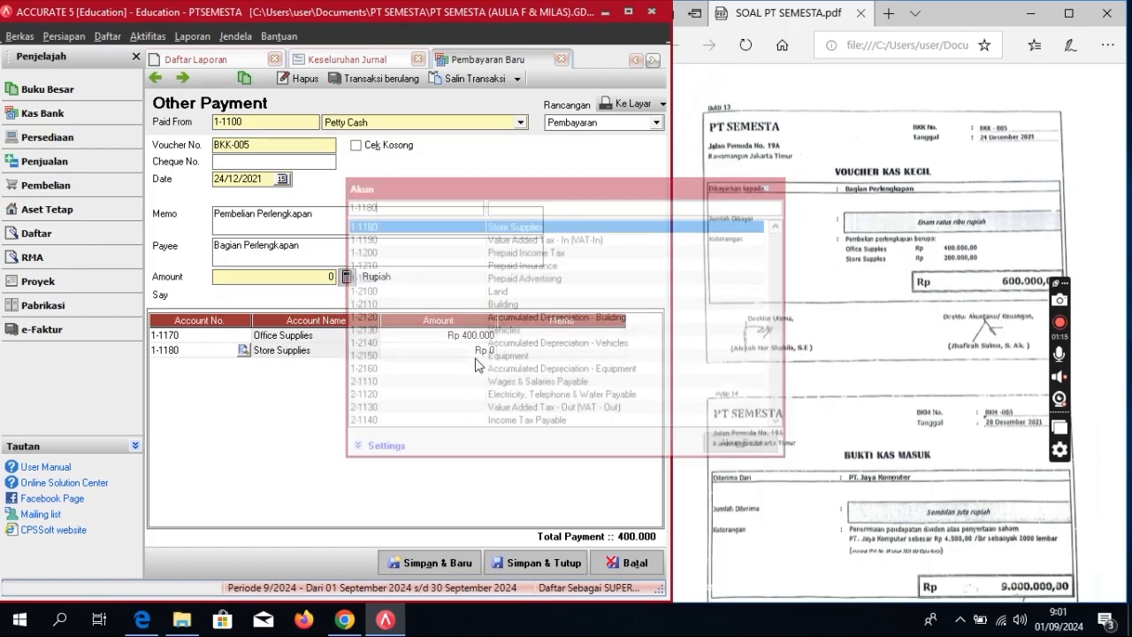
key(Return)
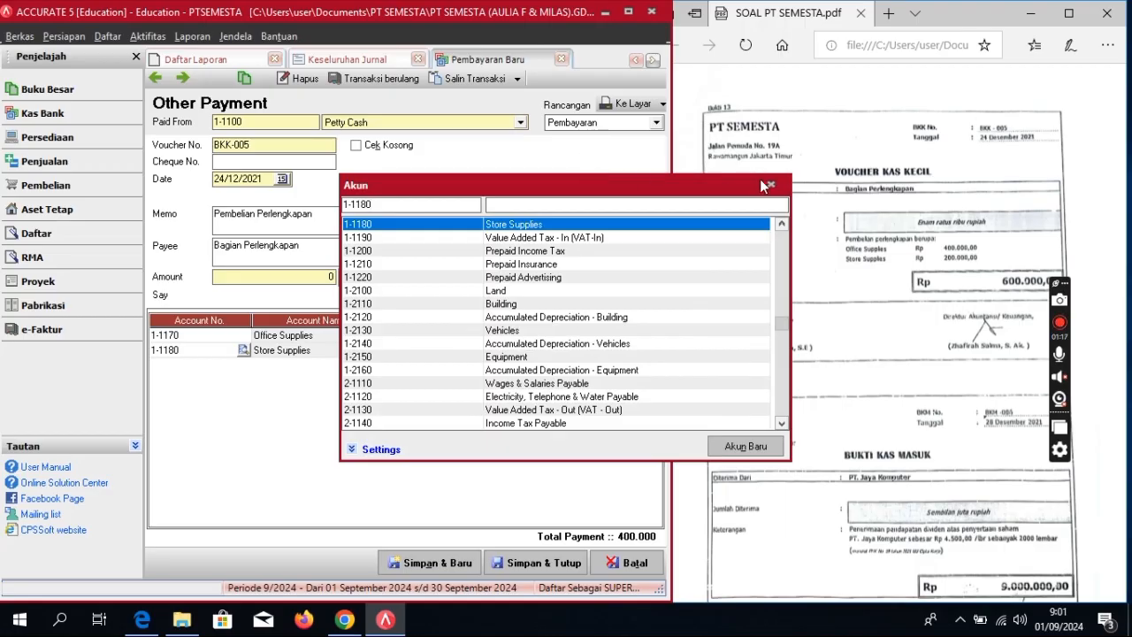
click(770, 184)
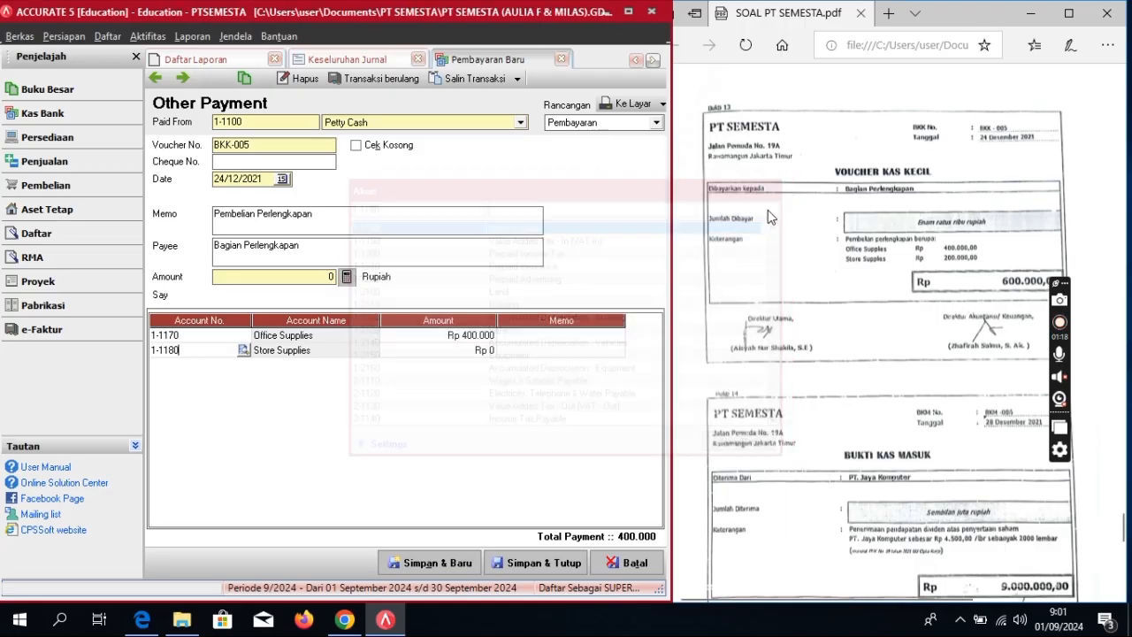
click(472, 354)
click(475, 356)
click(474, 350)
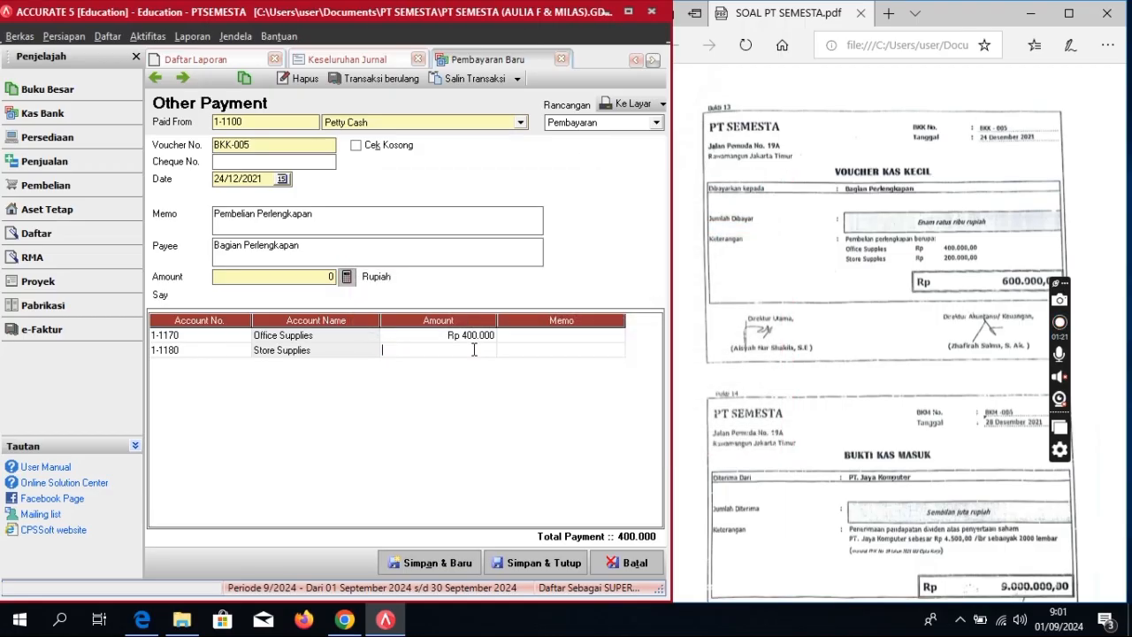
text(200.000)
key(Return)
key(Return)
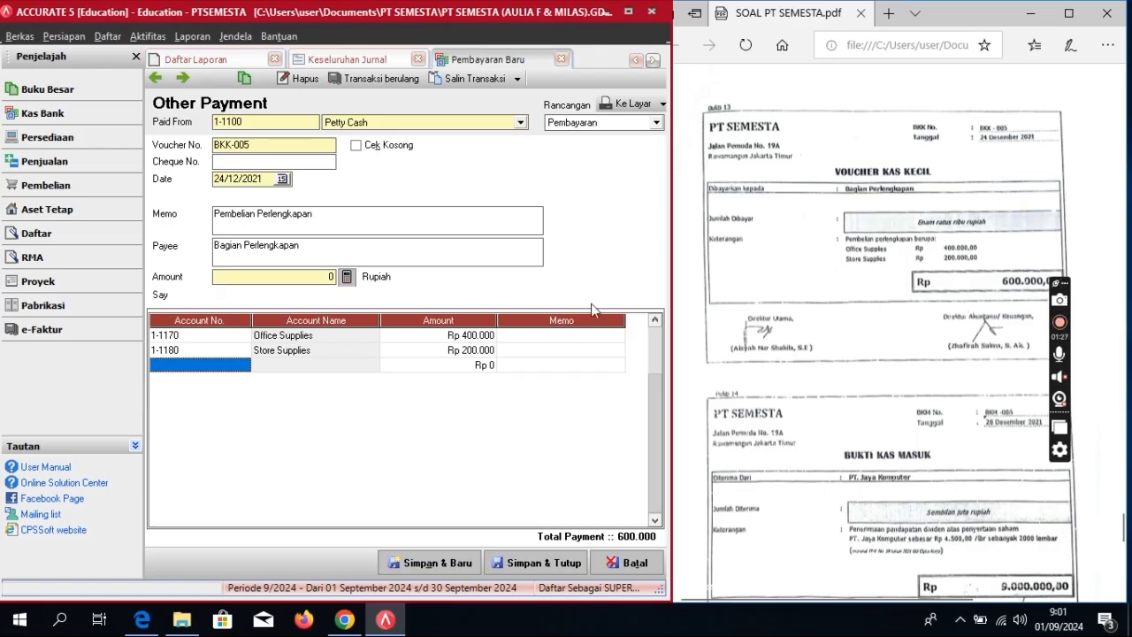
click(347, 277)
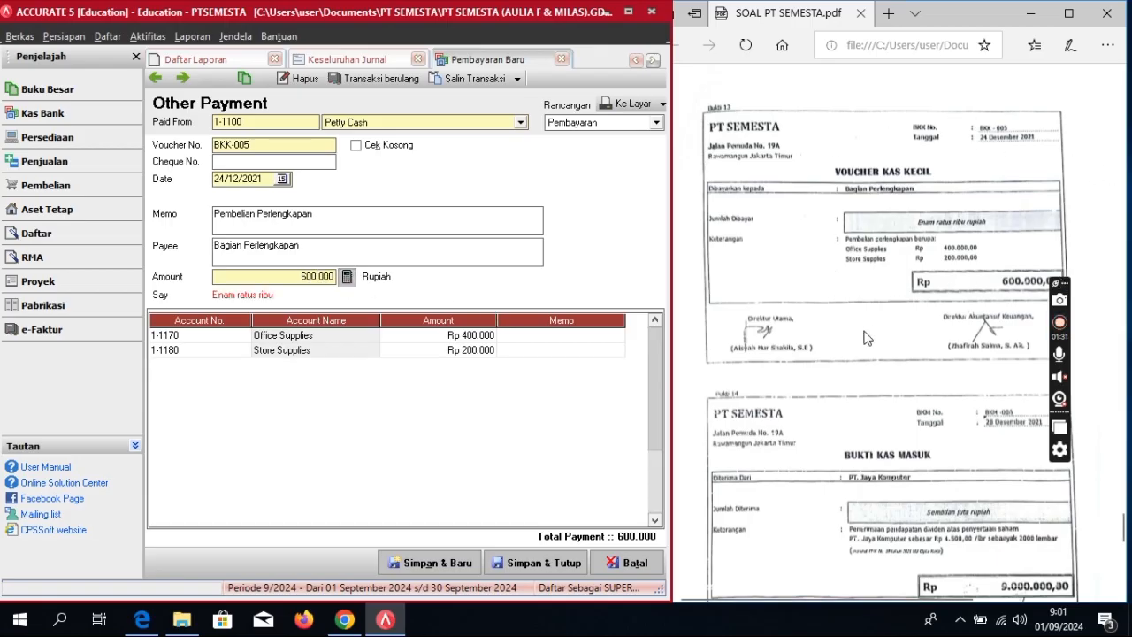
click(550, 572)
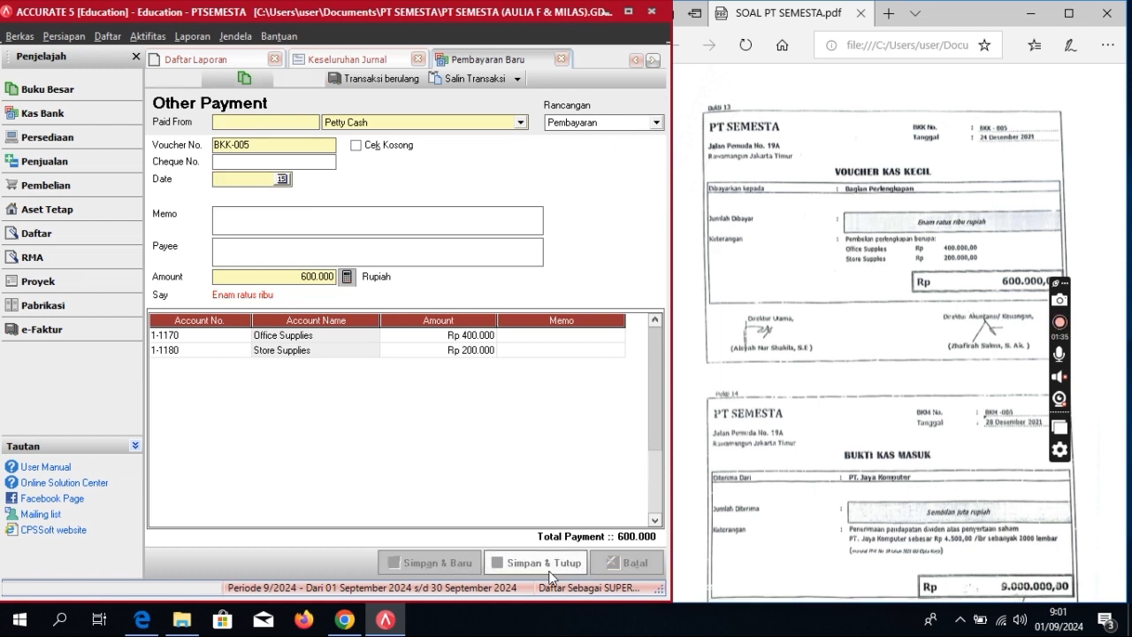
Step: Start a new Penerimaan (cash receipt) entry deposited into Cash In Bank
scroll(929, 420, down, 5)
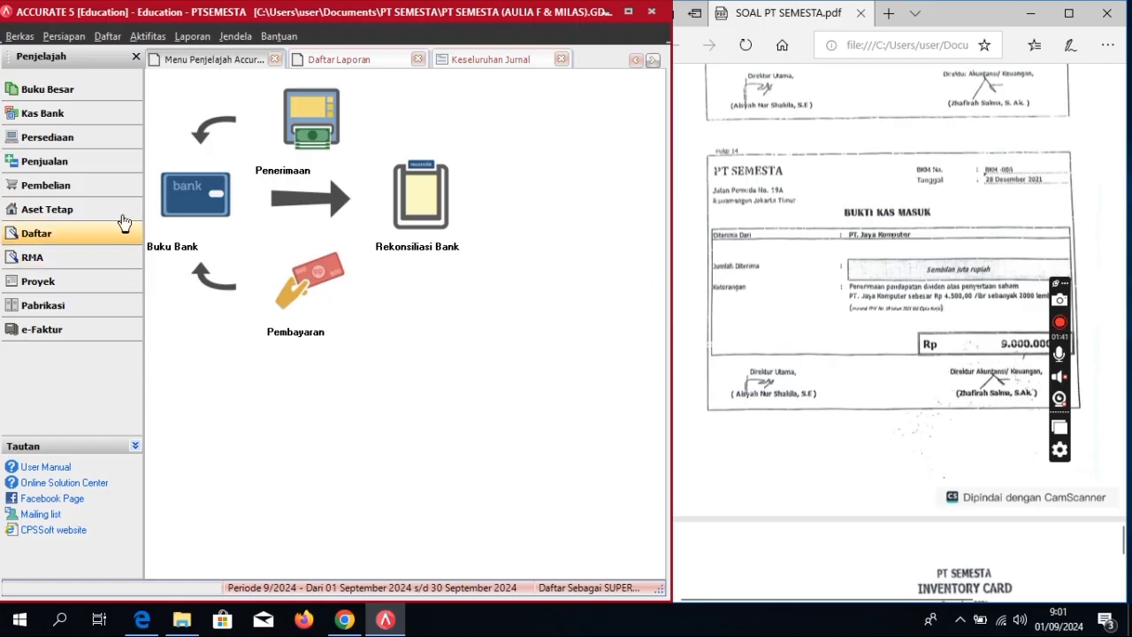
click(73, 106)
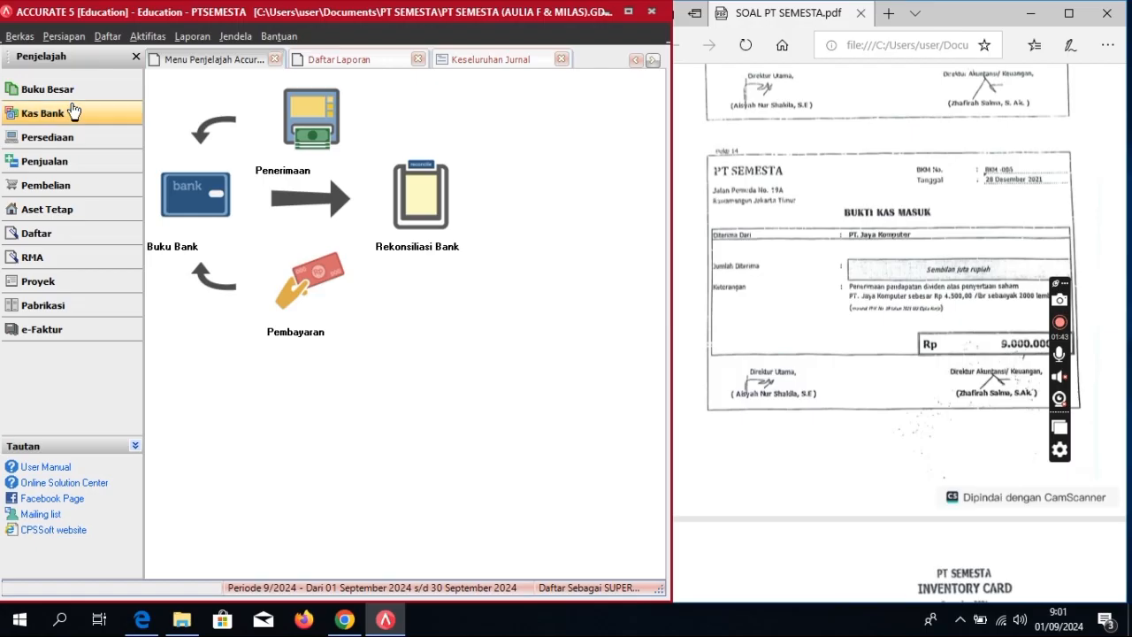
click(304, 115)
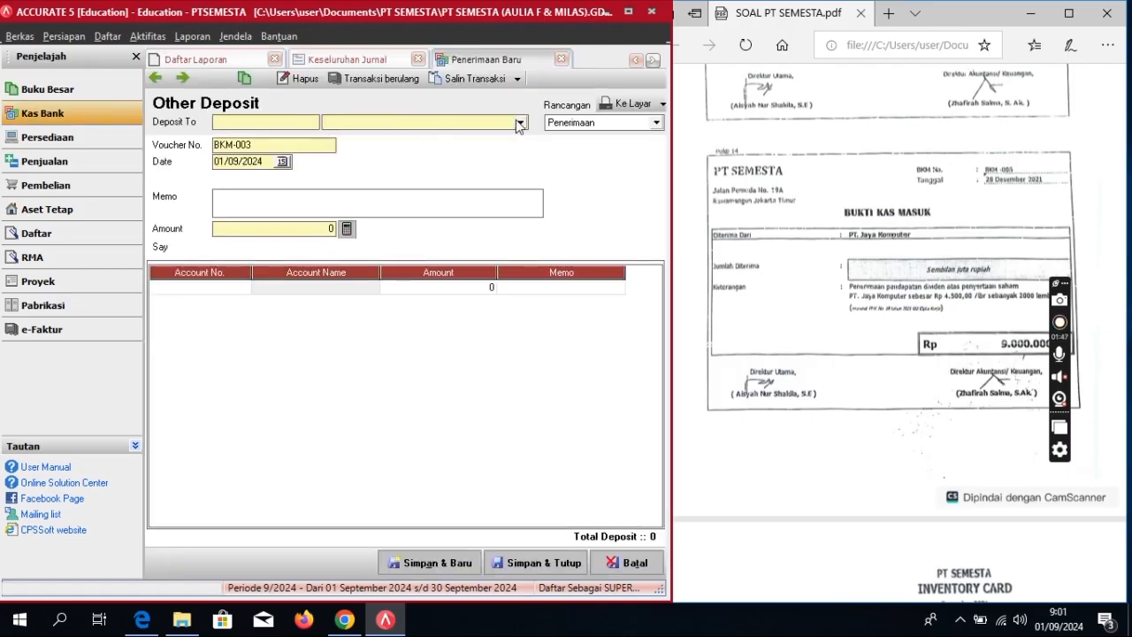
click(521, 122)
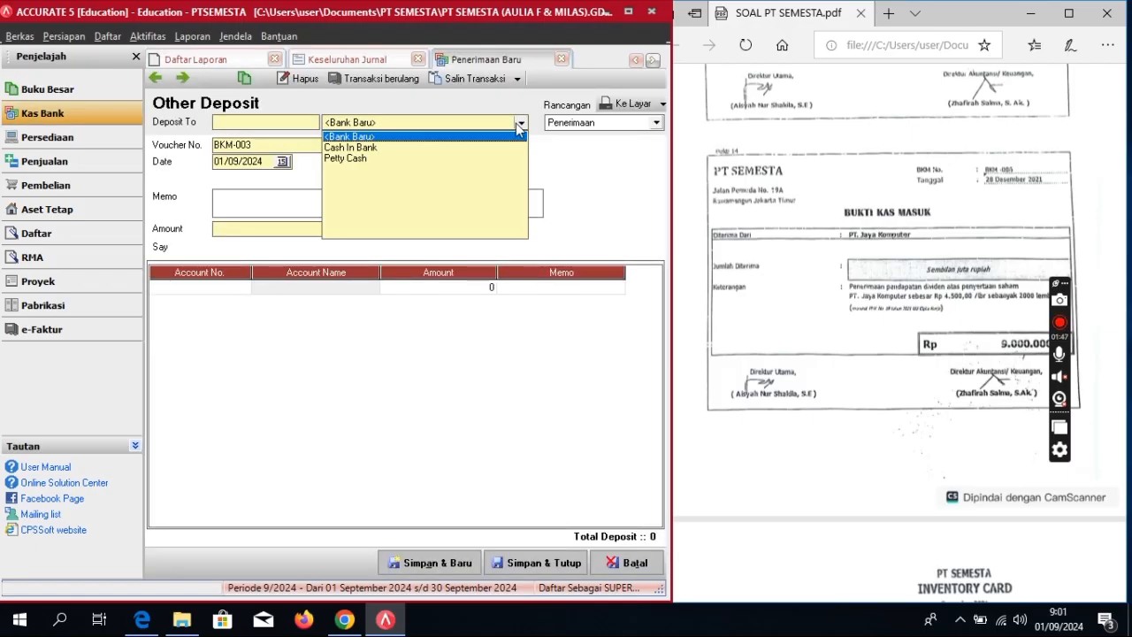
click(376, 148)
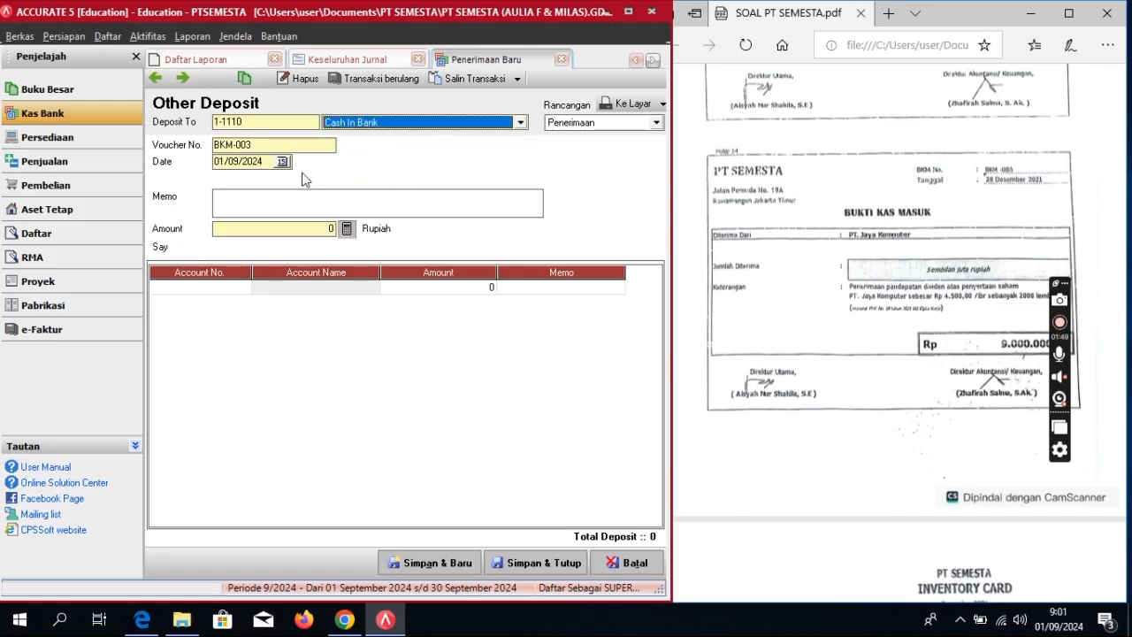
Step: Set voucher BKM-006, date 28/12/2021, and memo 'Penerimaan Pendapatan Dev'
click(268, 144)
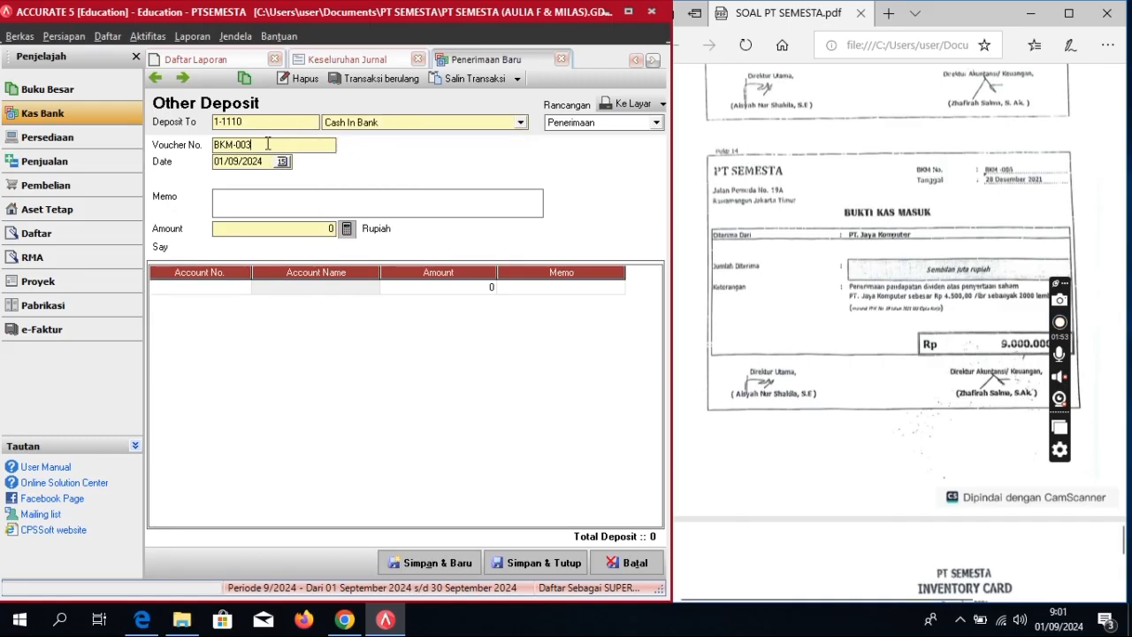
key(BackSpace)
text(6)
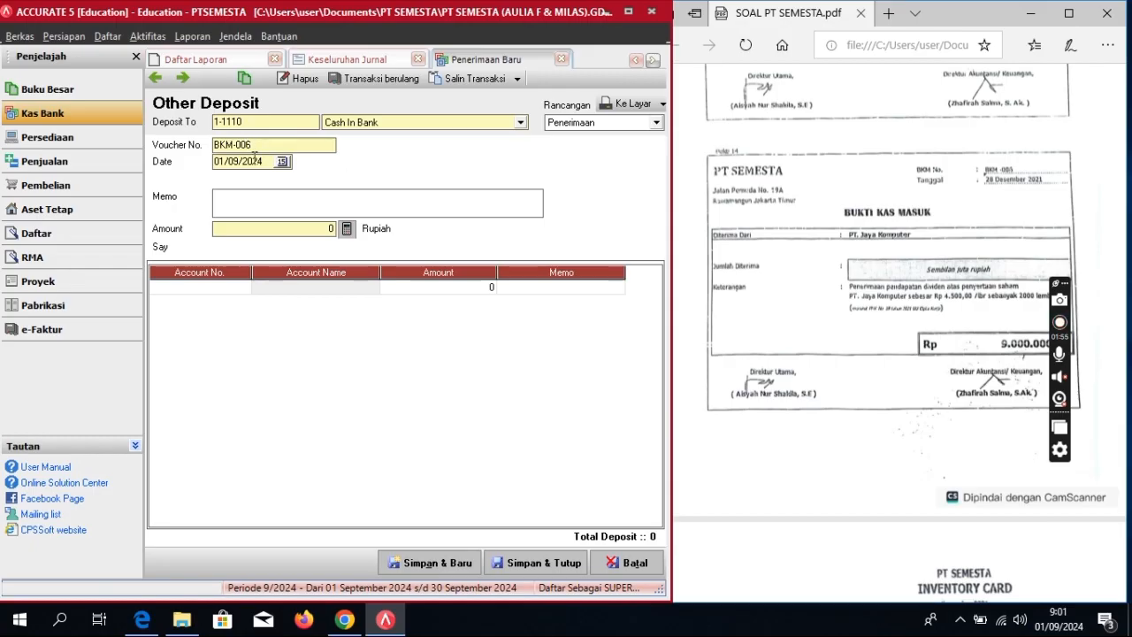
drag(268, 162, 176, 193)
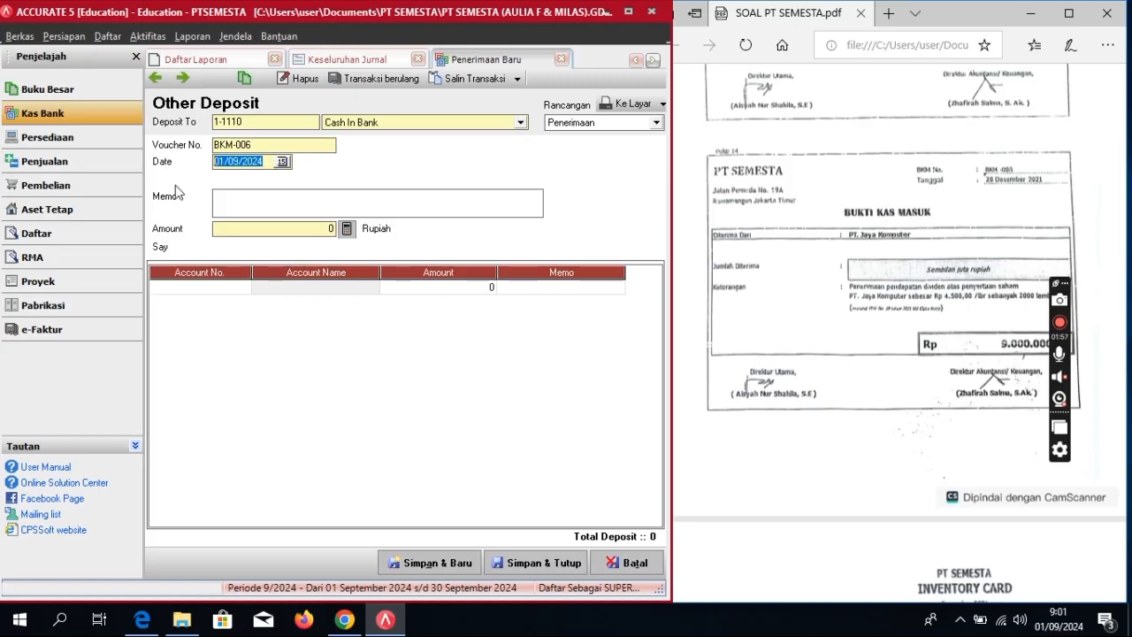
text(28/12/)
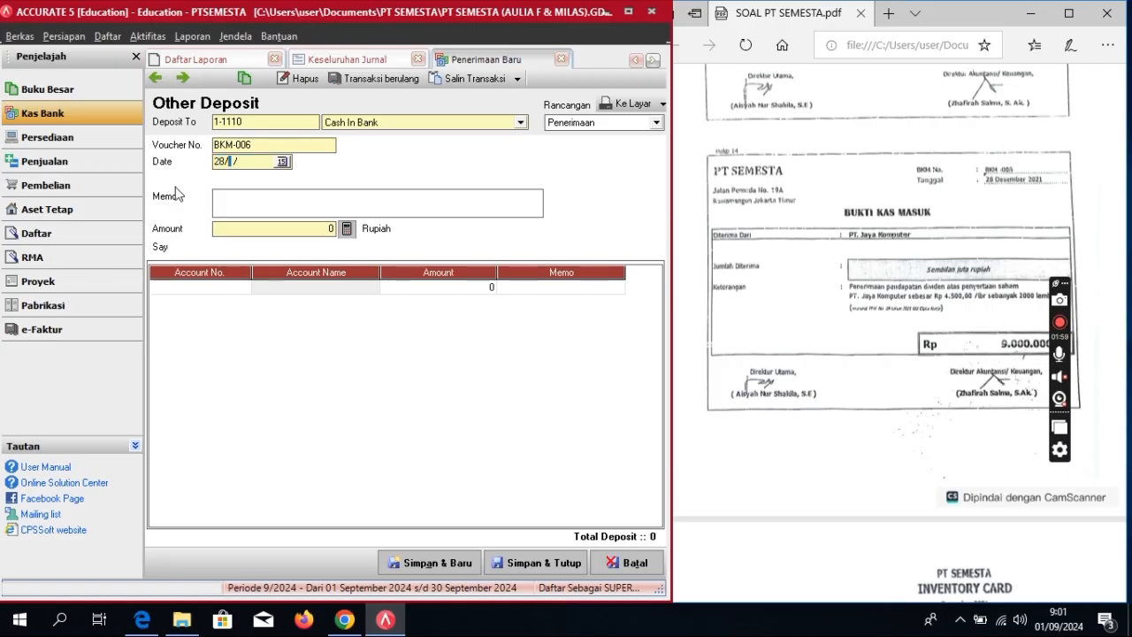
text(2021)
click(234, 193)
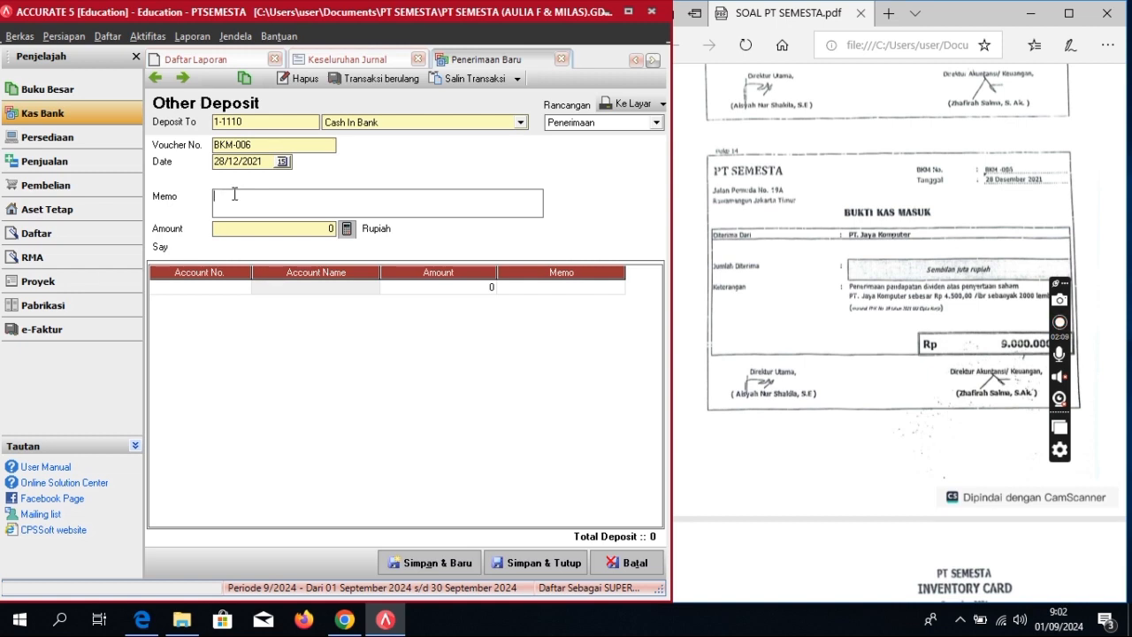
text(Penerimaan Pendapatan Deviden)
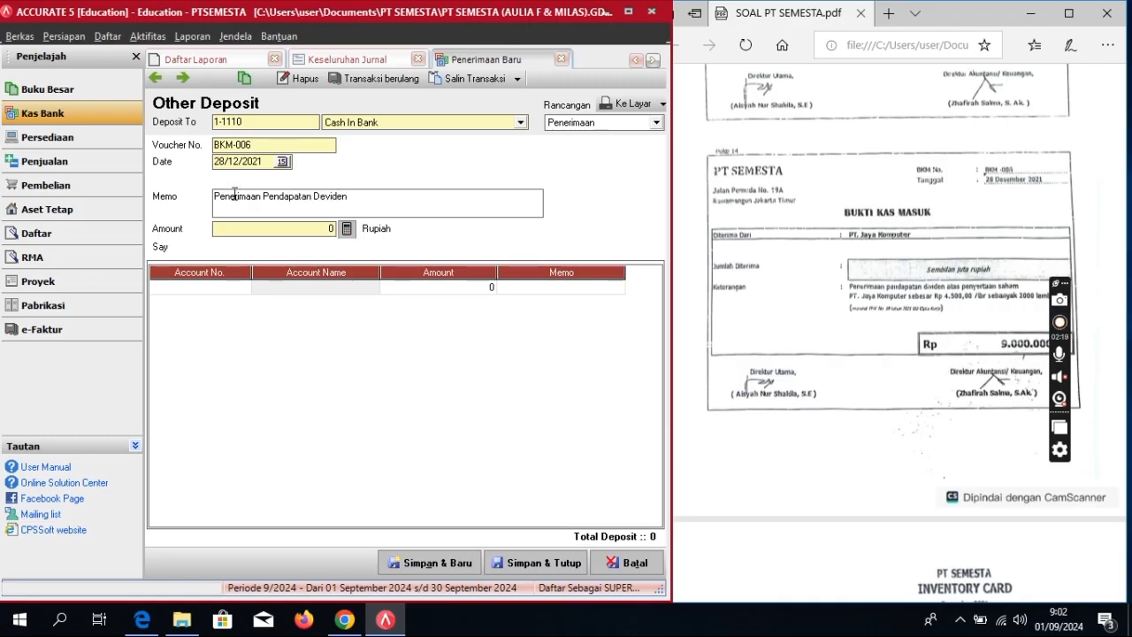
Step: Add an 8-4000 Dividend Revenue line for 9.000.000 to the deposit
click(230, 287)
click(243, 288)
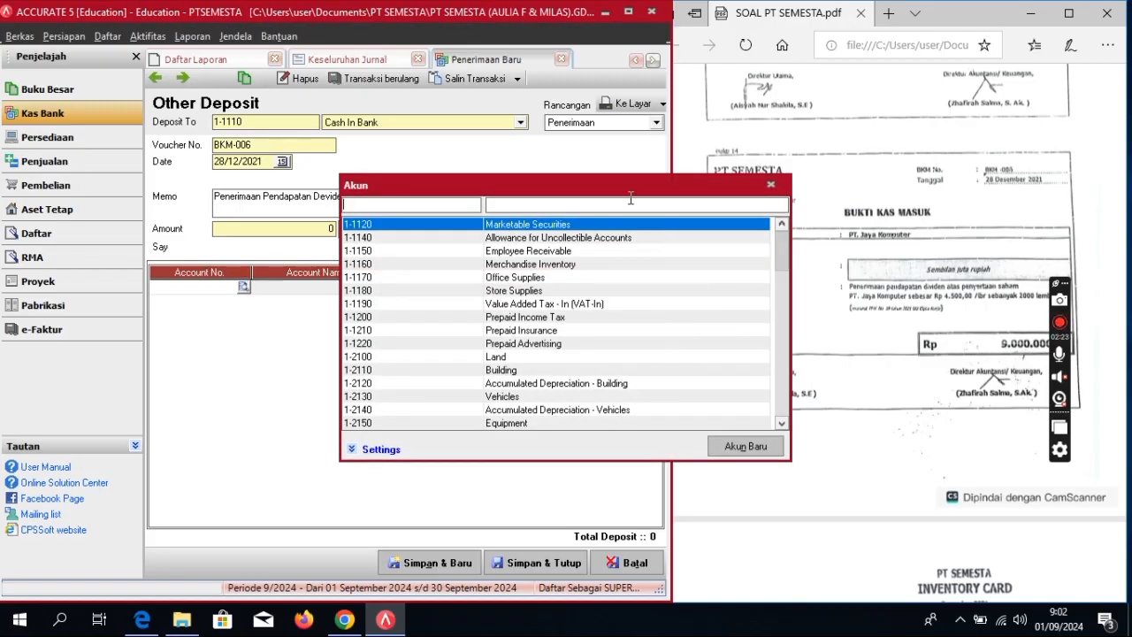
text(dev)
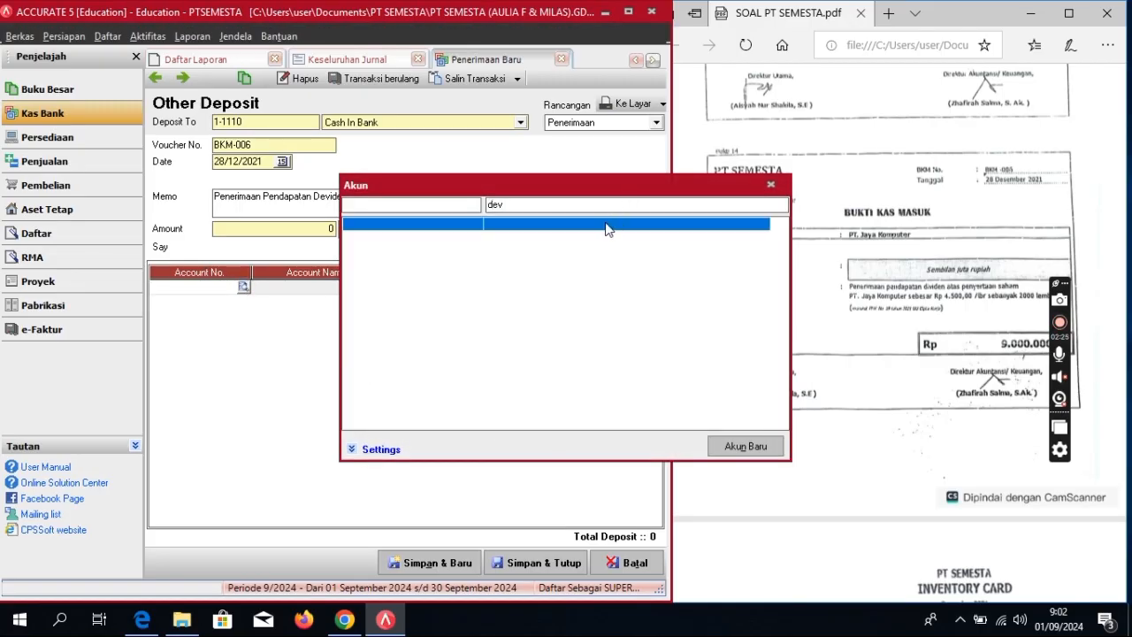
key(BackSpace)
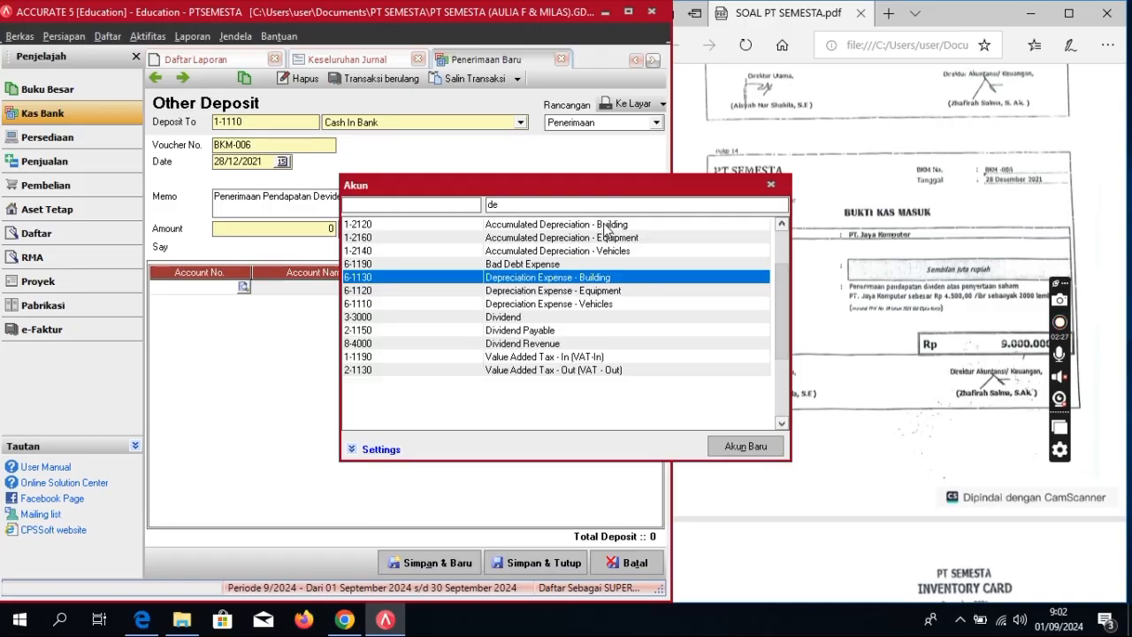
key(BackSpace)
text(i)
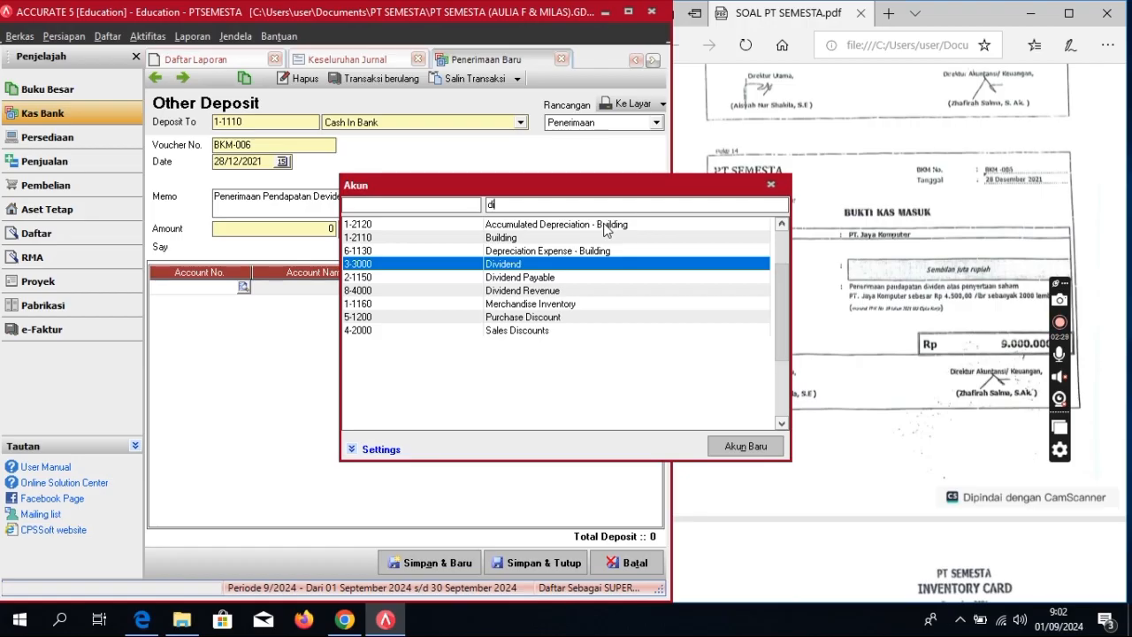
double_click(557, 290)
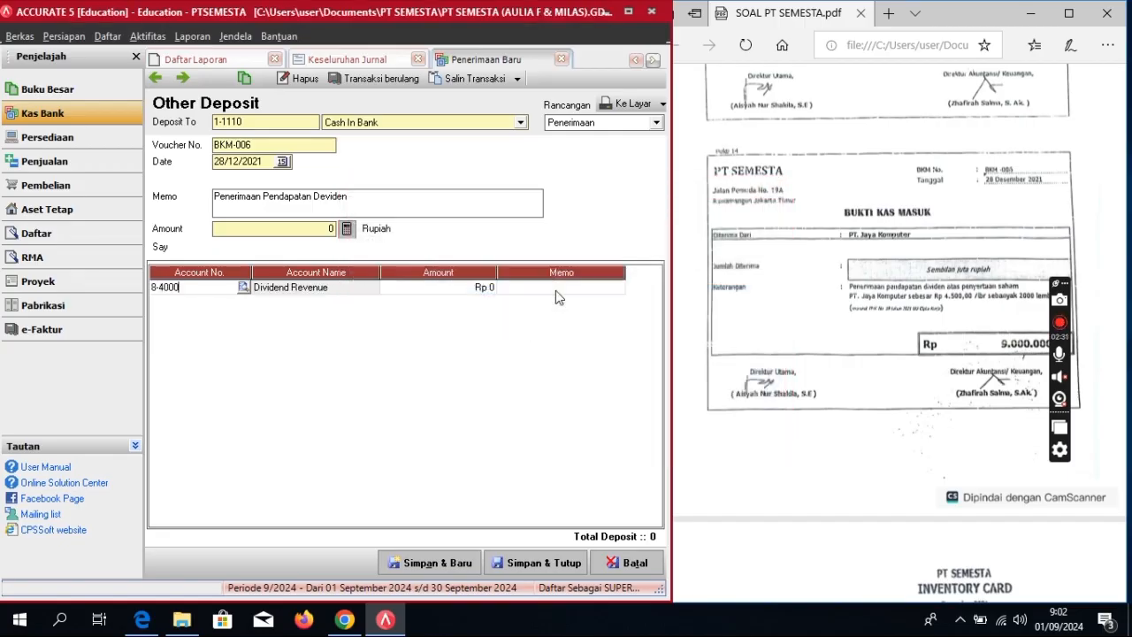
click(414, 286)
click(413, 287)
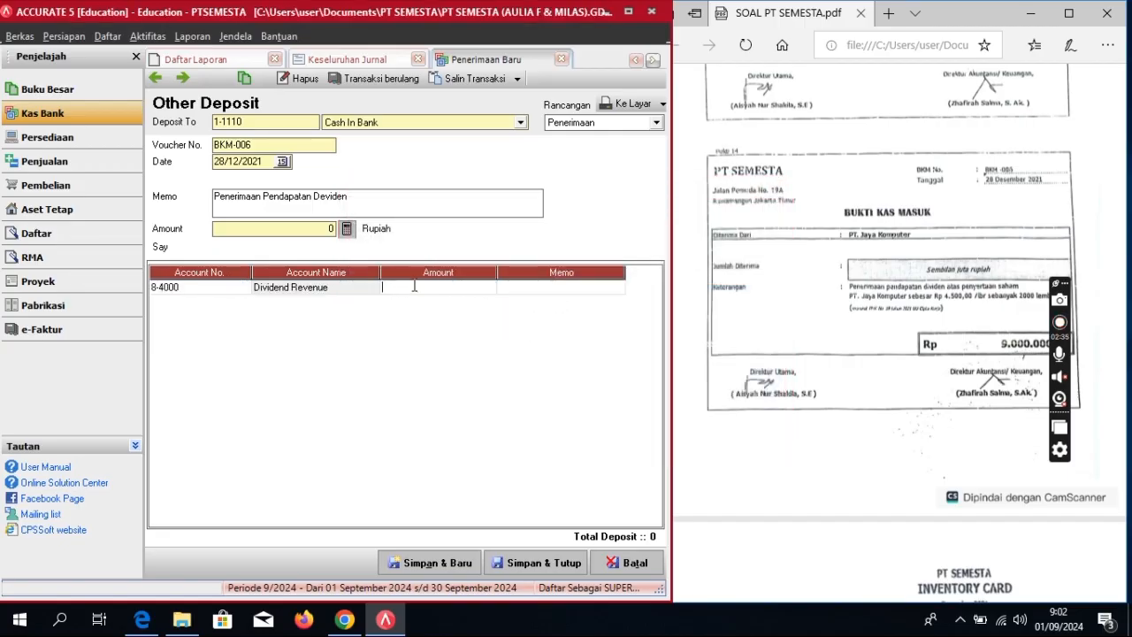
text(9000000)
key(Return)
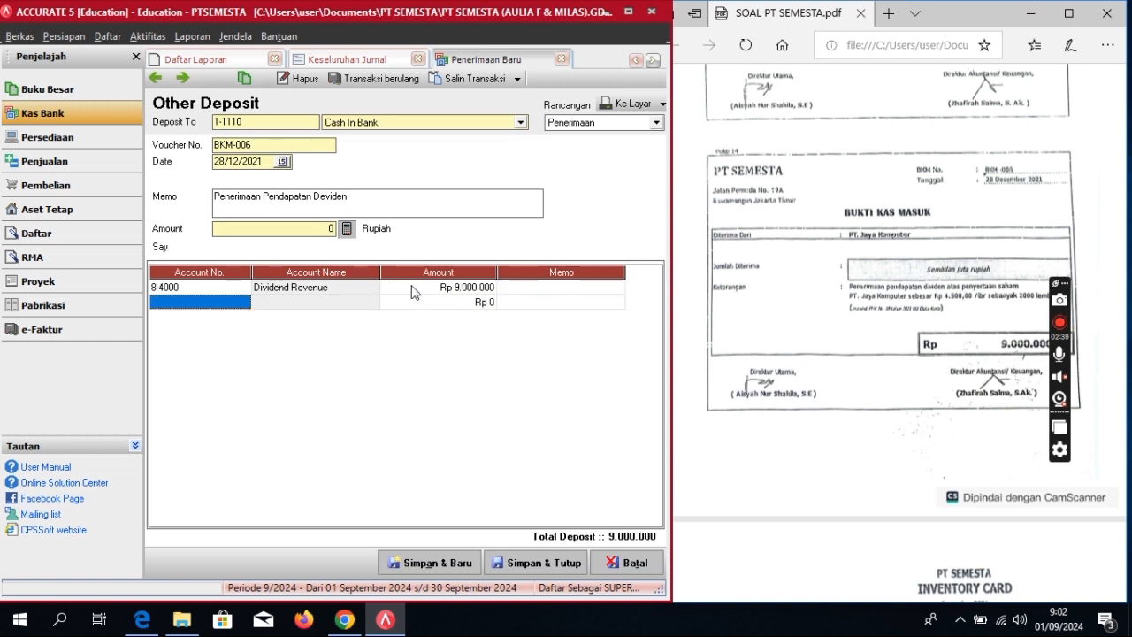
Step: Save and close deposit BKM-006, then view the Keseluruhan Jurnal report
click(346, 228)
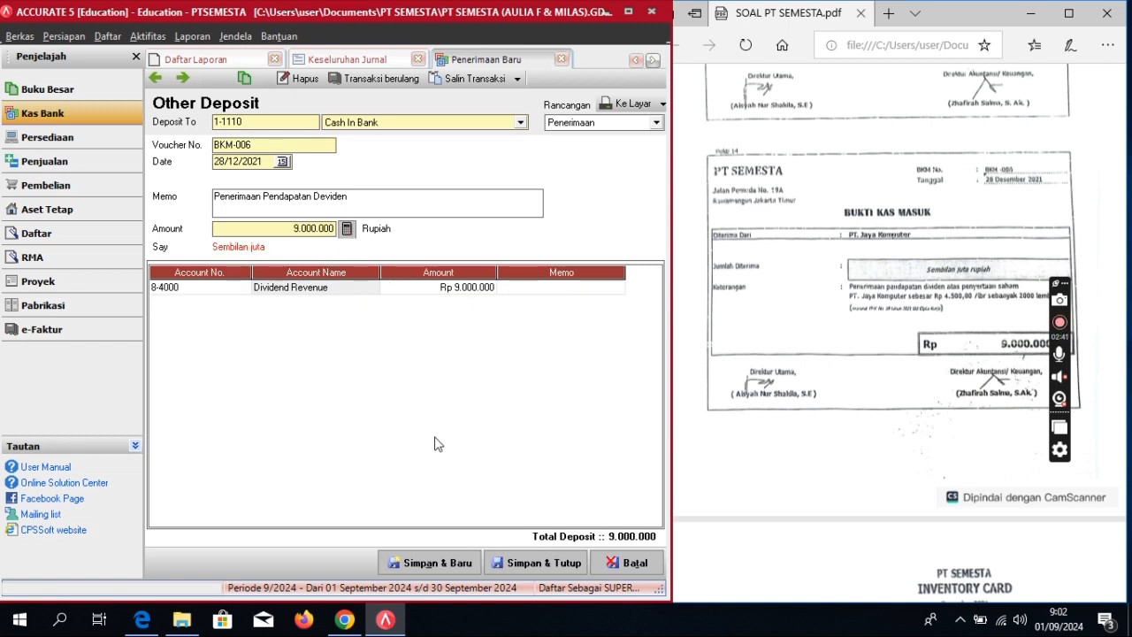
click(573, 564)
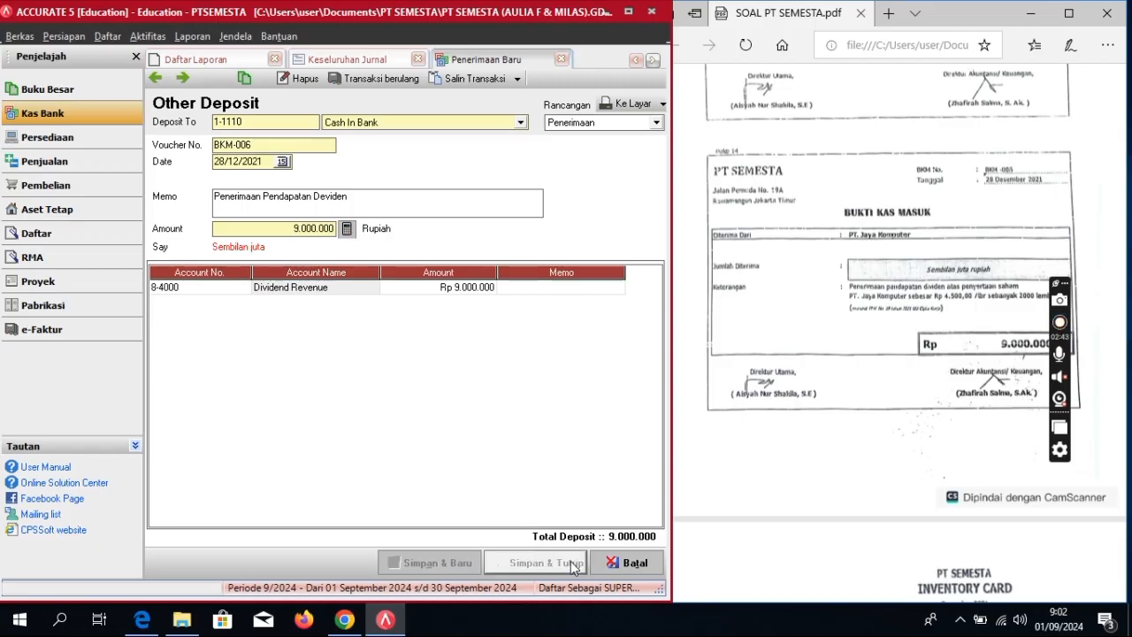
scroll(776, 389, down, 1)
scroll(777, 389, down, 4)
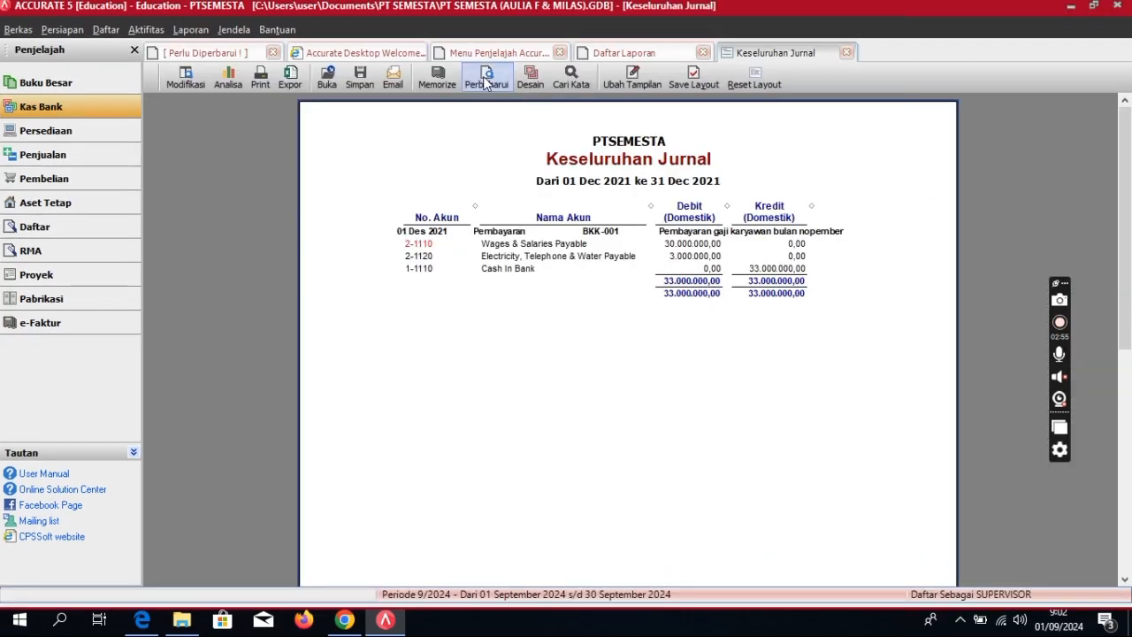
click(486, 78)
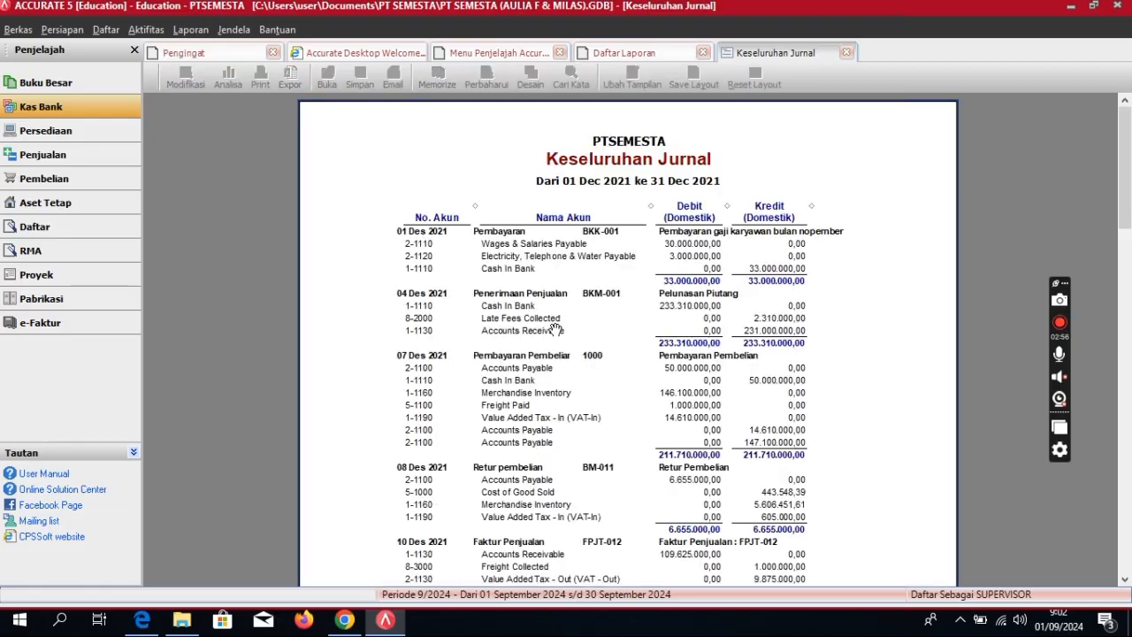
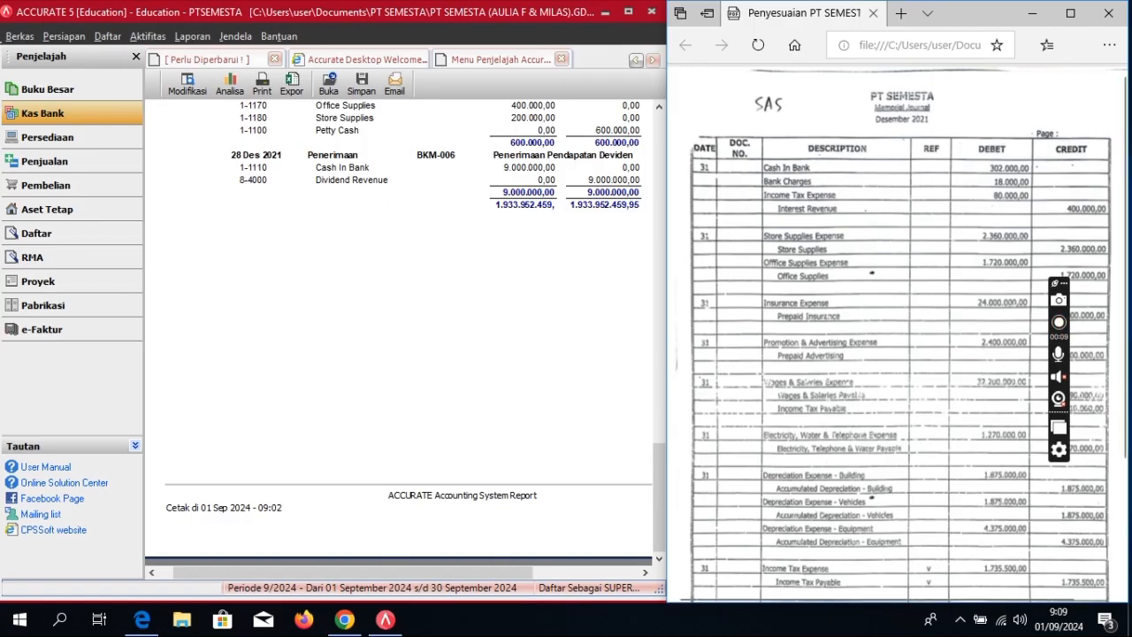
Step: Start general journal voucher 1033 dated 31/12/2021 with the description 'Jurnal Penyesuaian'
click(148, 36)
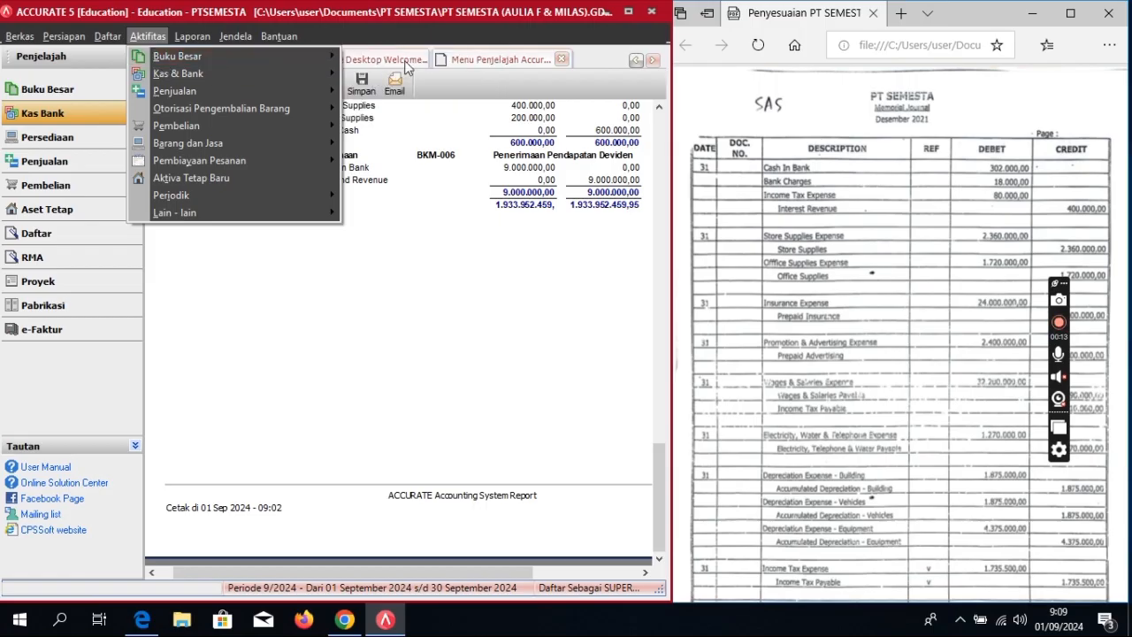
mouse_move(318, 59)
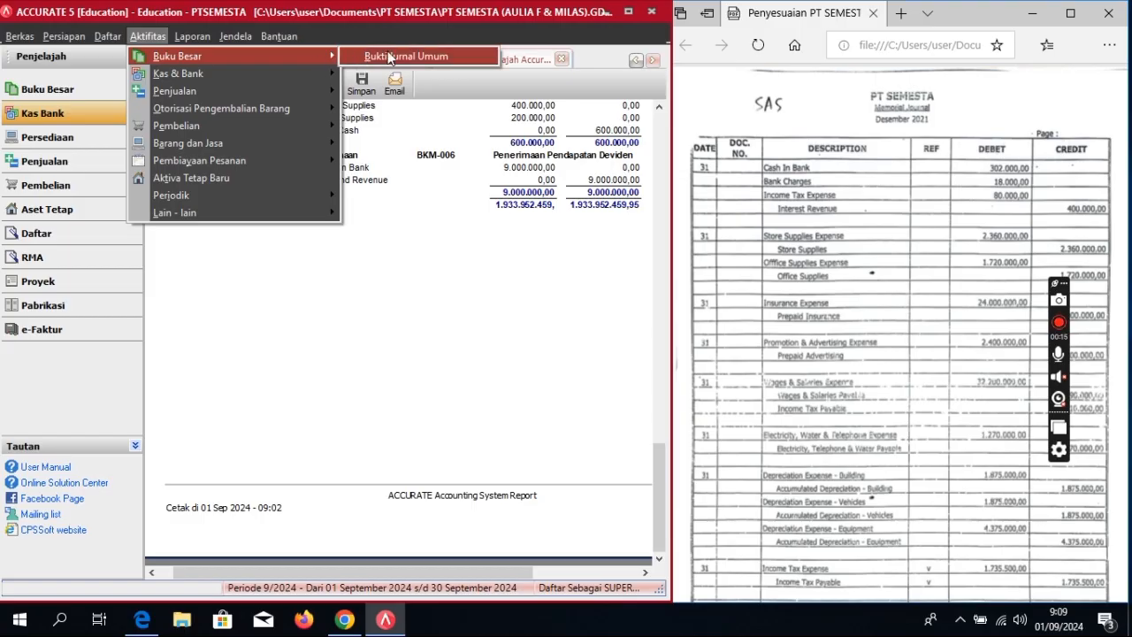
click(385, 56)
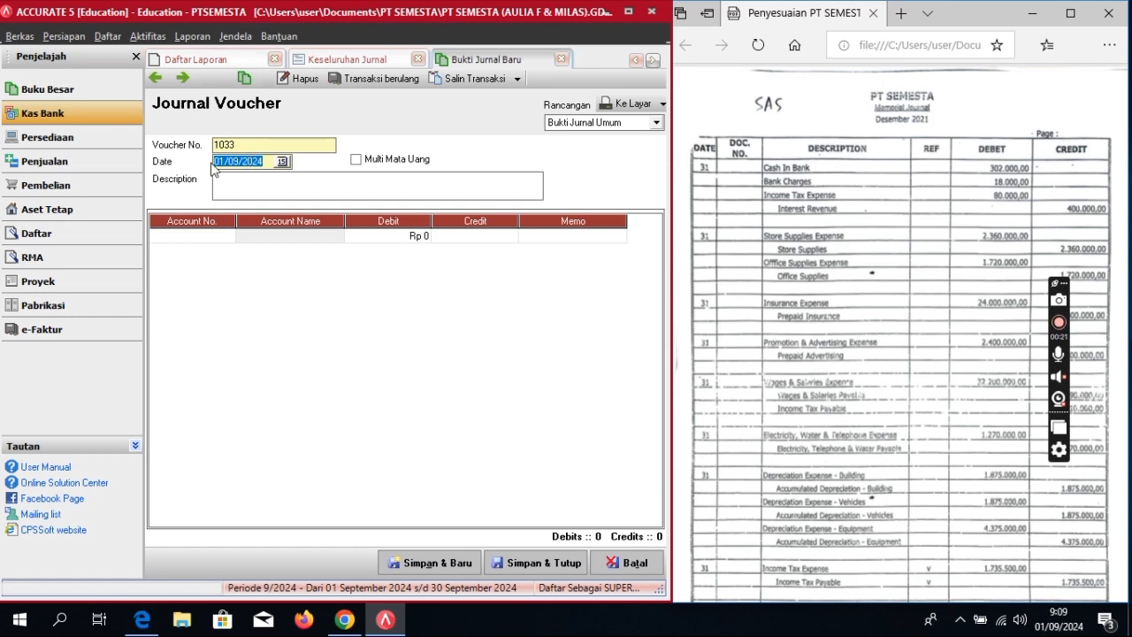
text(31/)
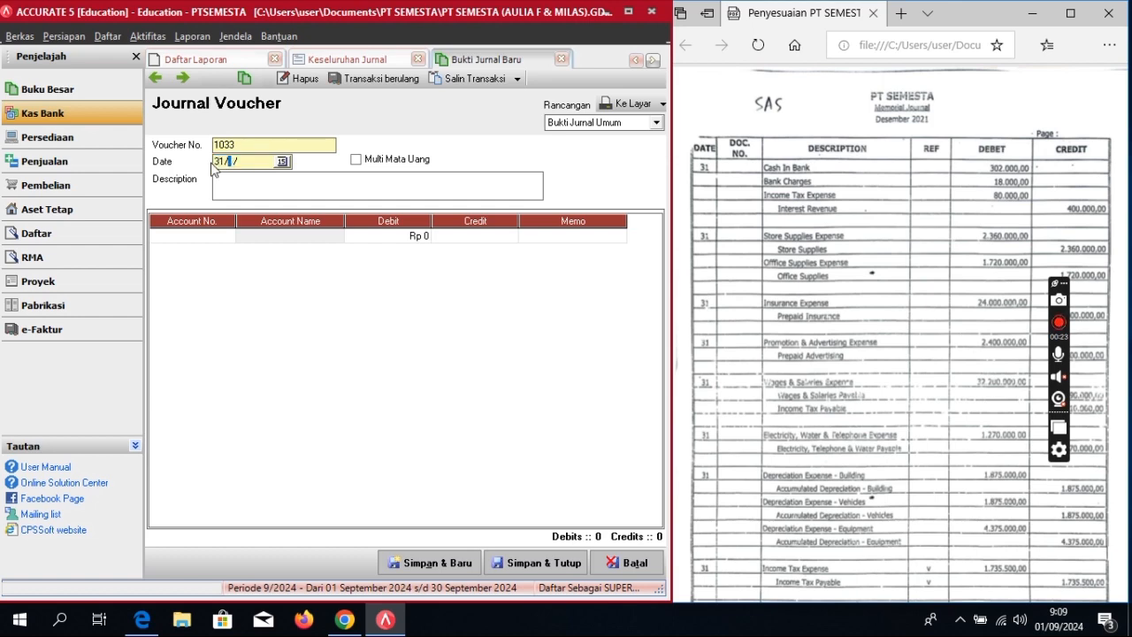
text(12/2021)
key(Tab)
key(Tab)
text(Jurnal Pen)
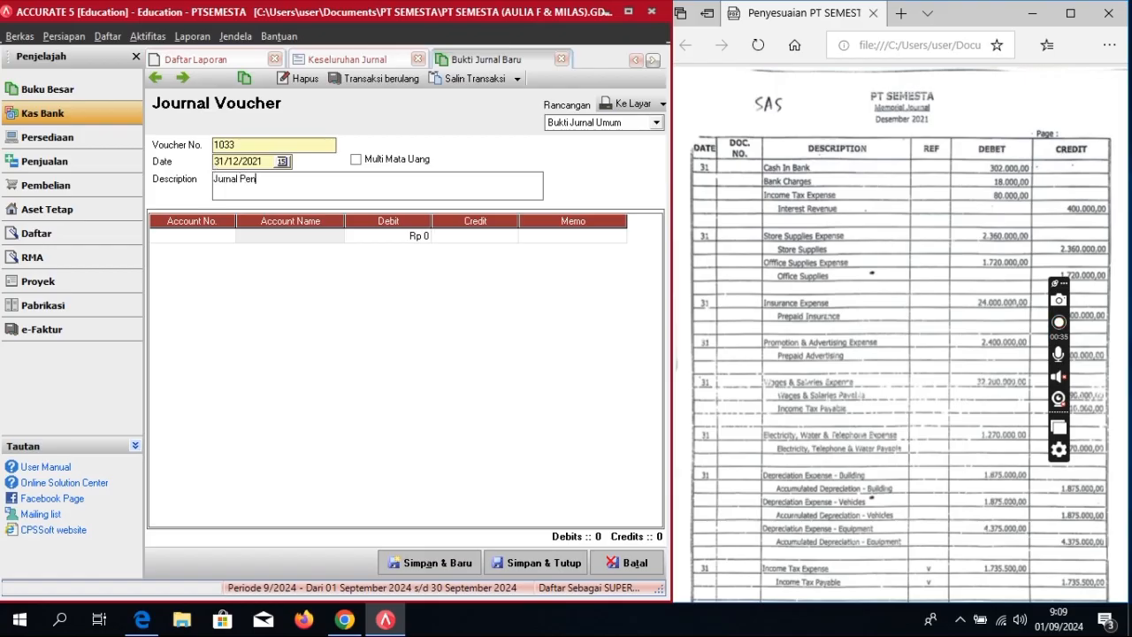
text(yesuaian)
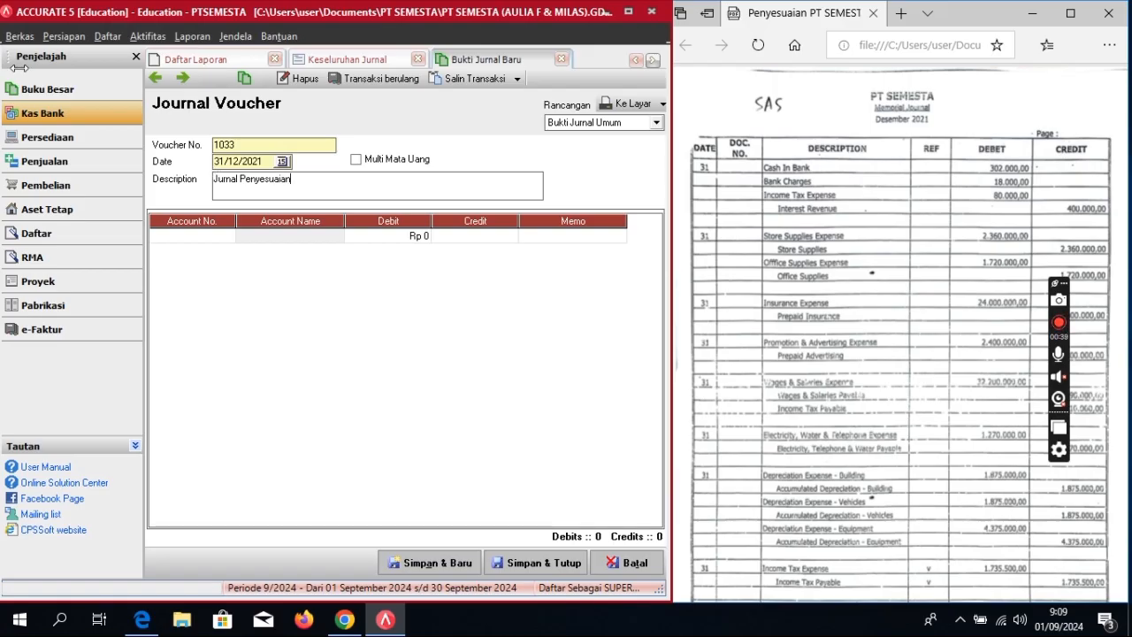
click(226, 236)
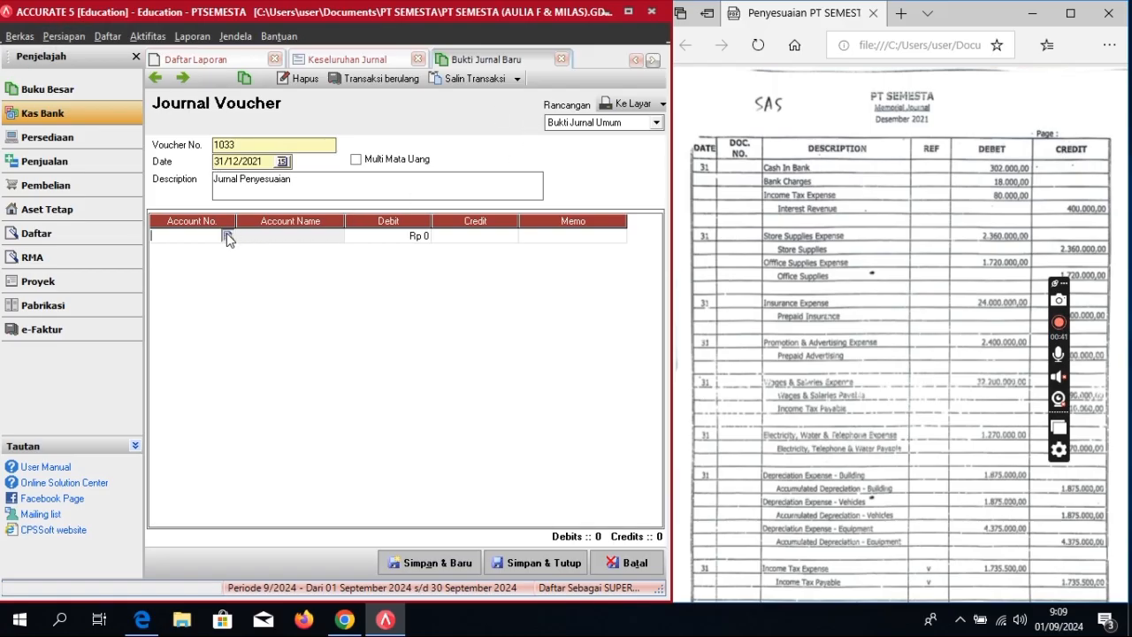
Step: Debit 1-1110 Cash In Bank for 302.000 on the first line
click(228, 235)
text(cas)
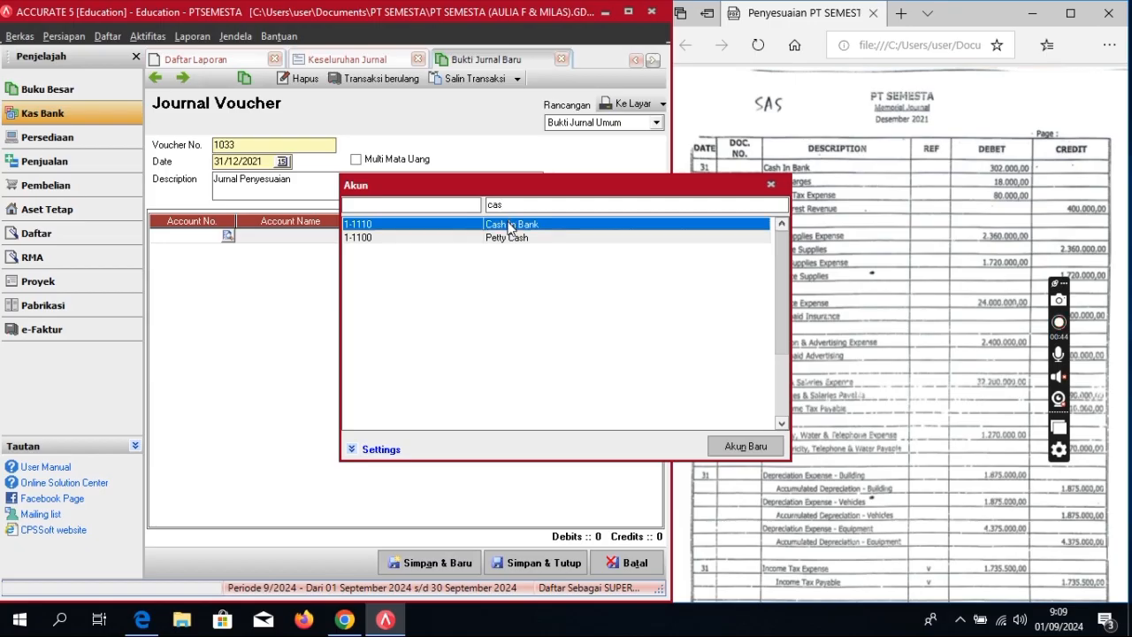
double_click(510, 229)
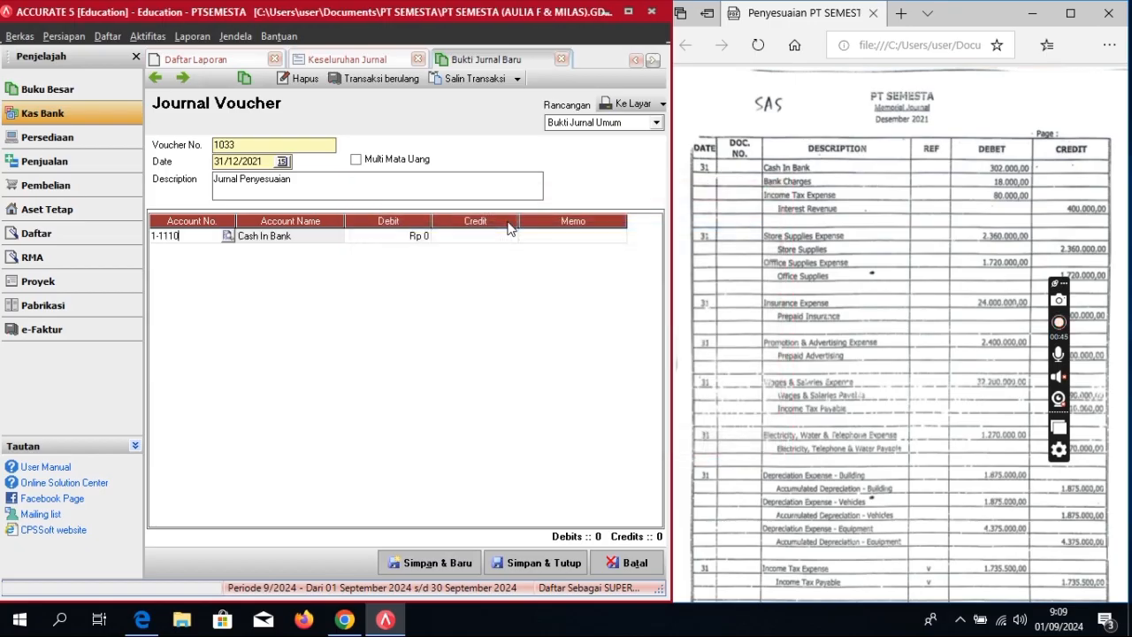
click(410, 239)
click(410, 237)
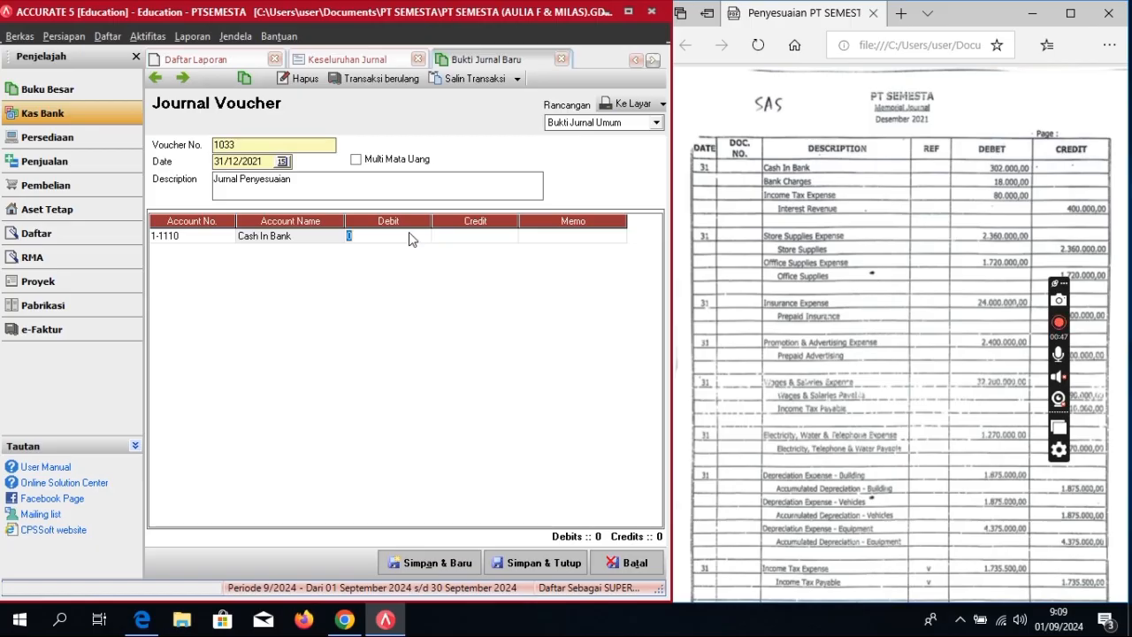
text(3)
text(3020)
text(00)
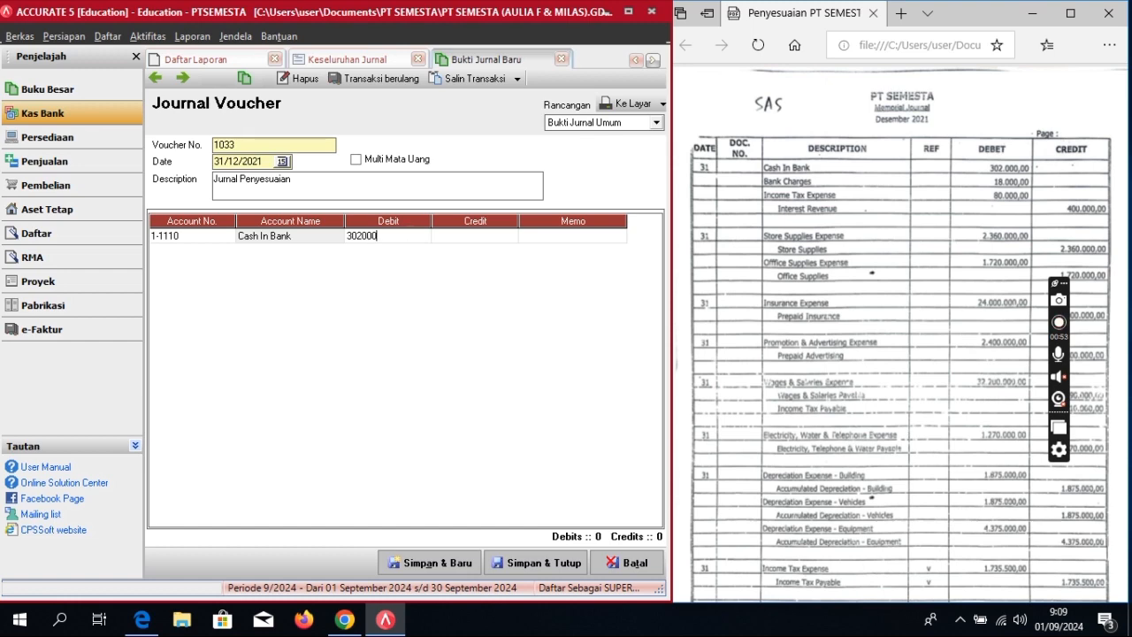
key(Tab)
key(Tab)
key(Tab)
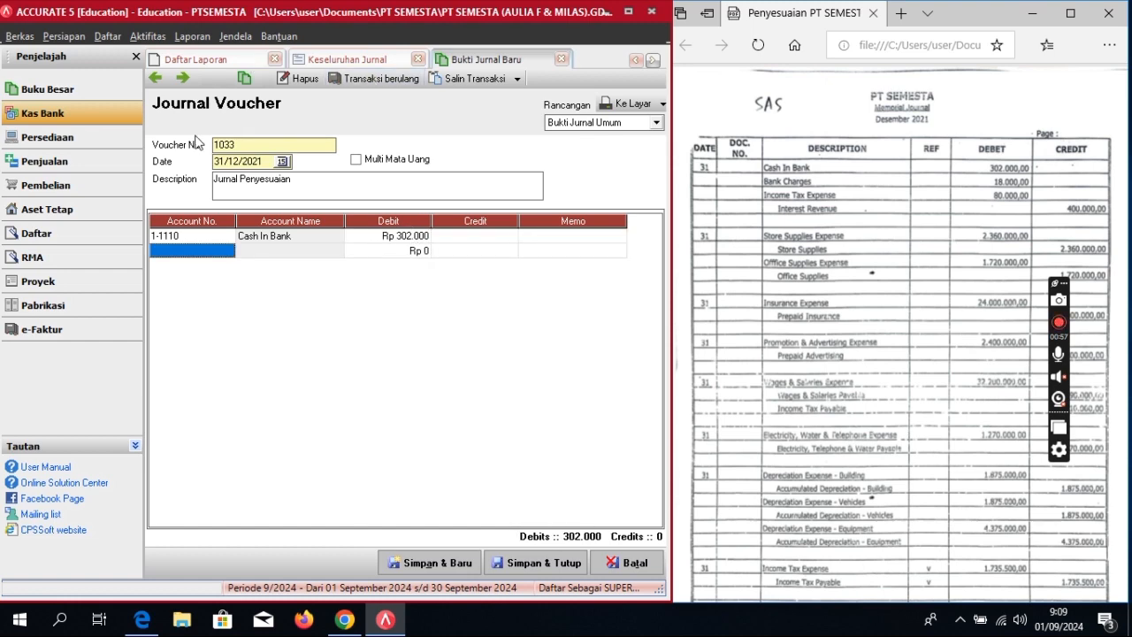
Step: Add 9-1000 Bank Charges, clear its auto-filled credit, and debit it 18.000
click(217, 250)
click(227, 250)
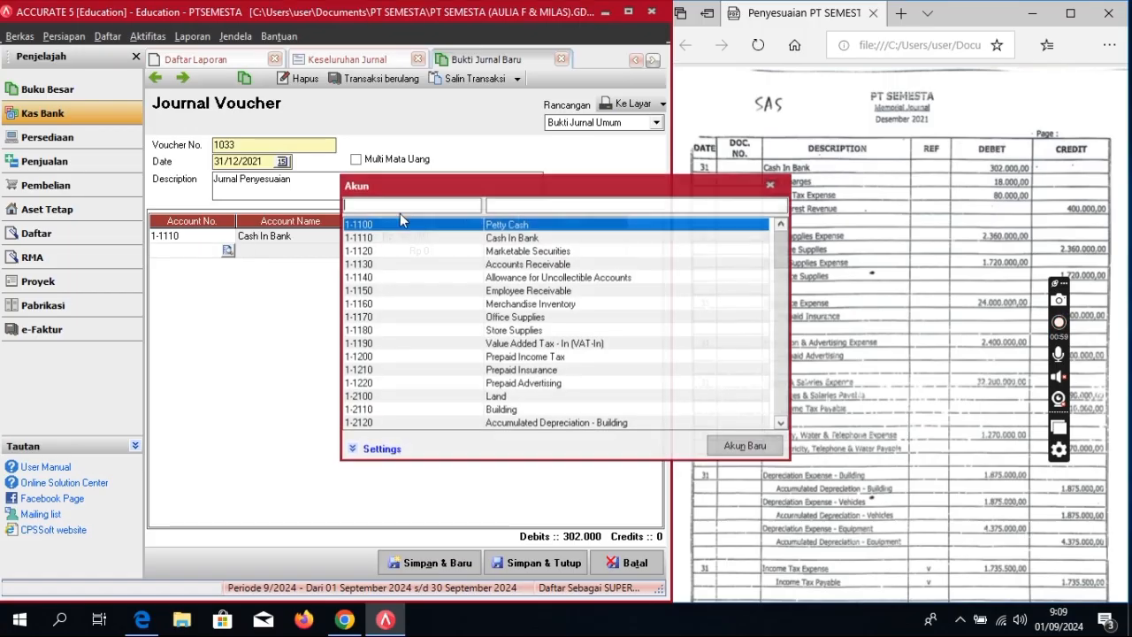
text(b)
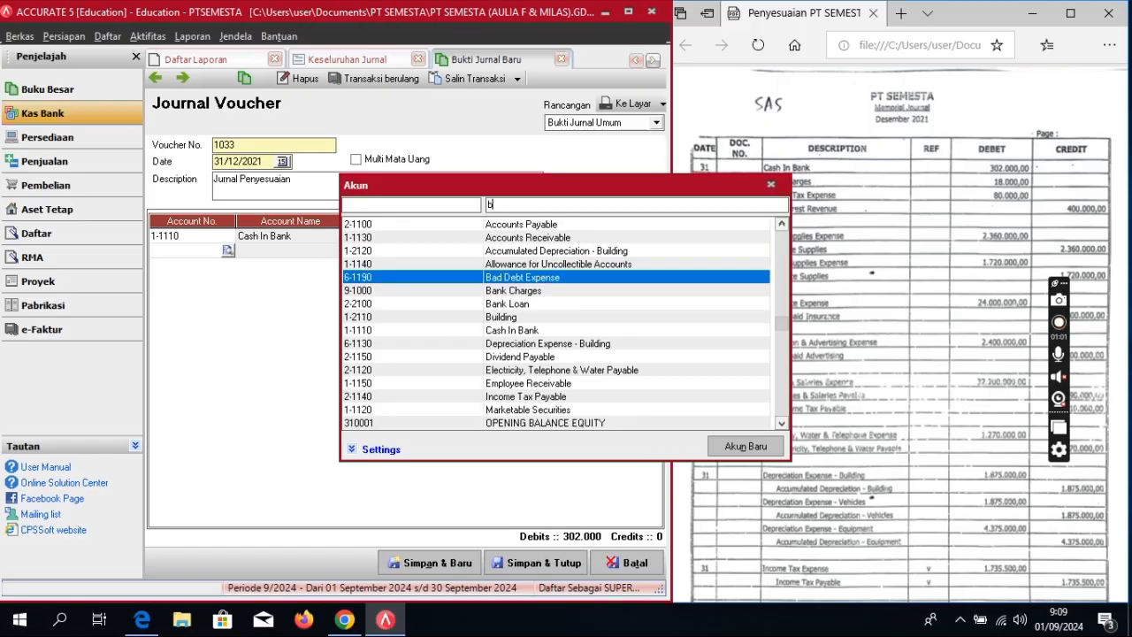
text(an)
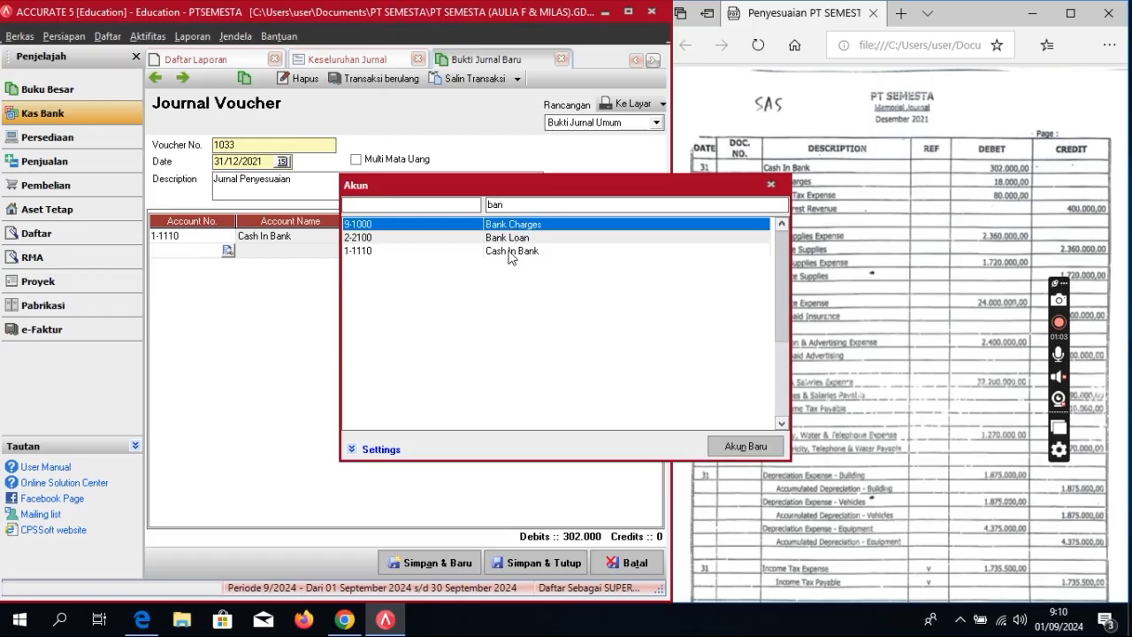
double_click(524, 228)
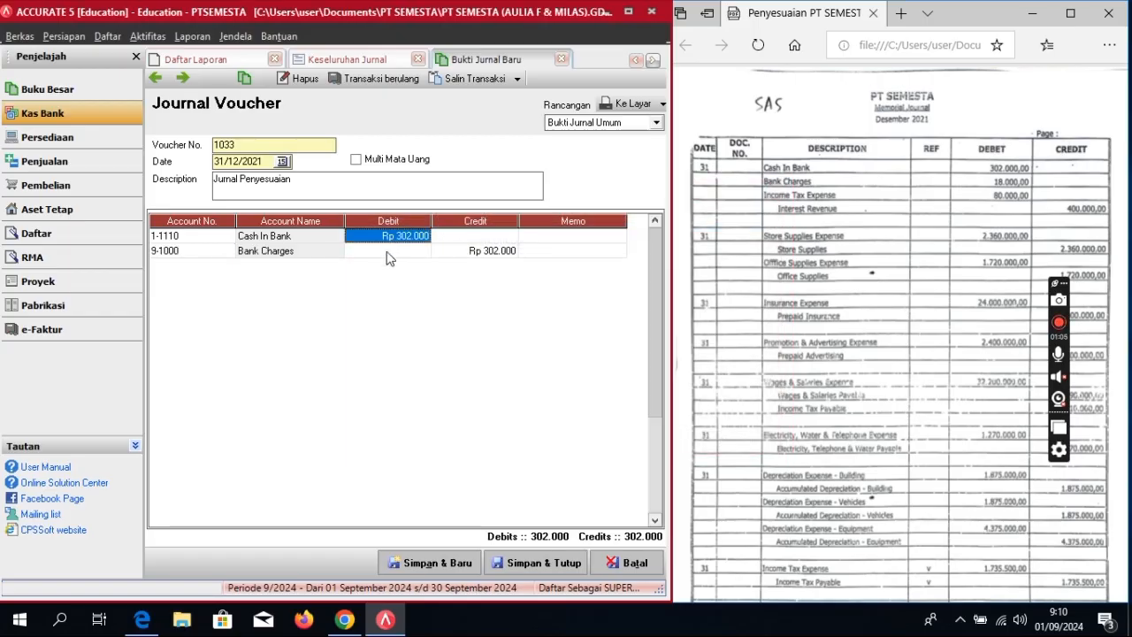
click(387, 251)
click(482, 253)
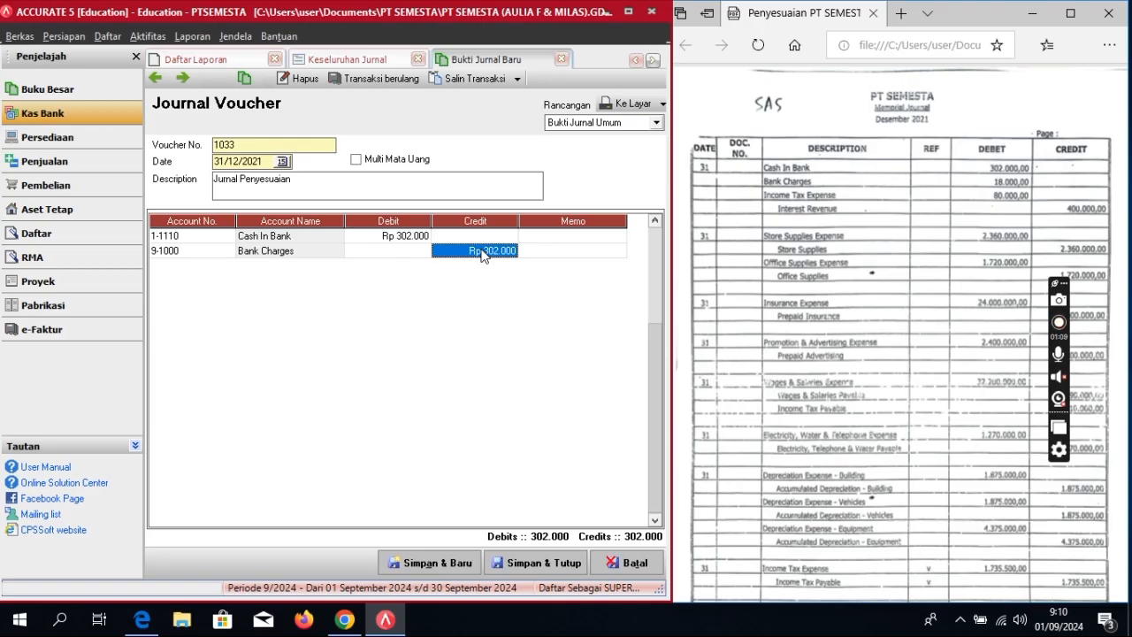
click(482, 253)
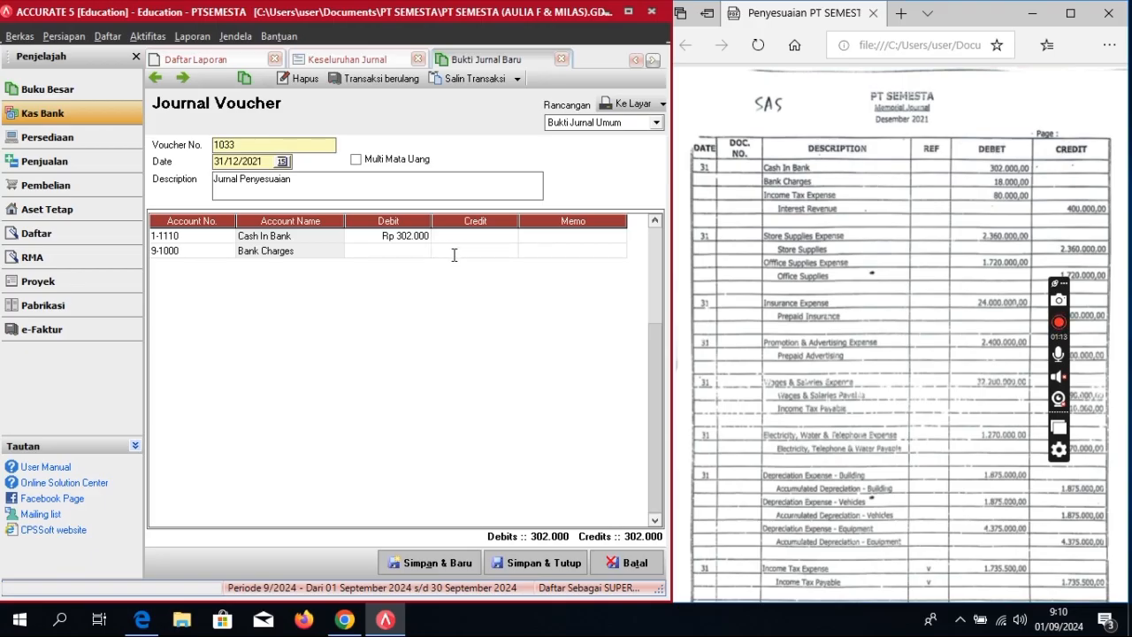
click(414, 251)
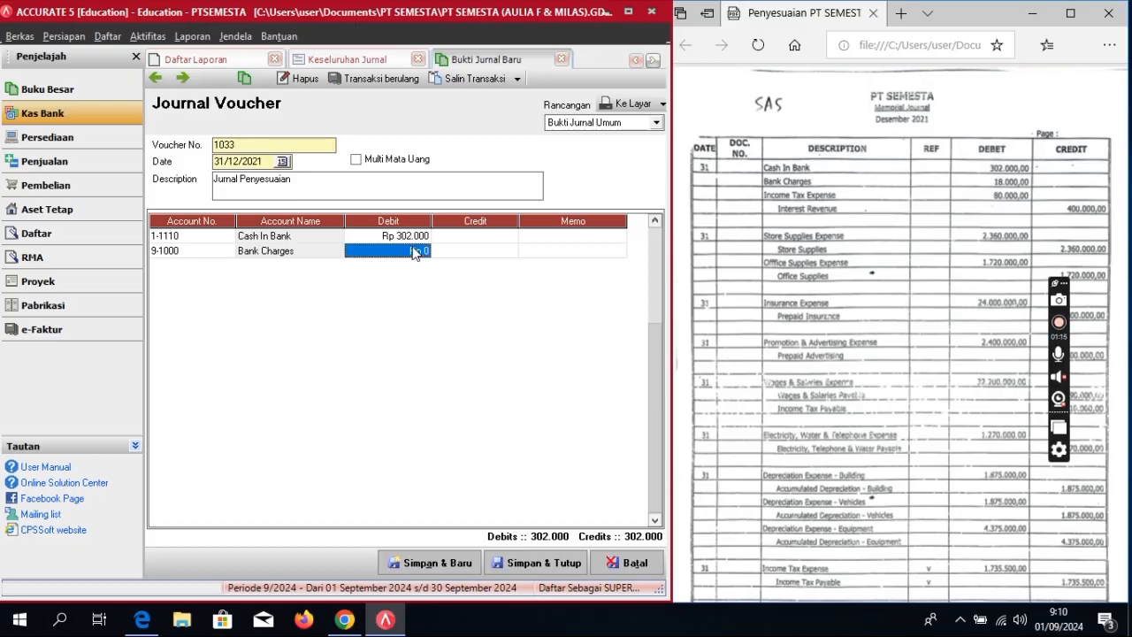
text(18000)
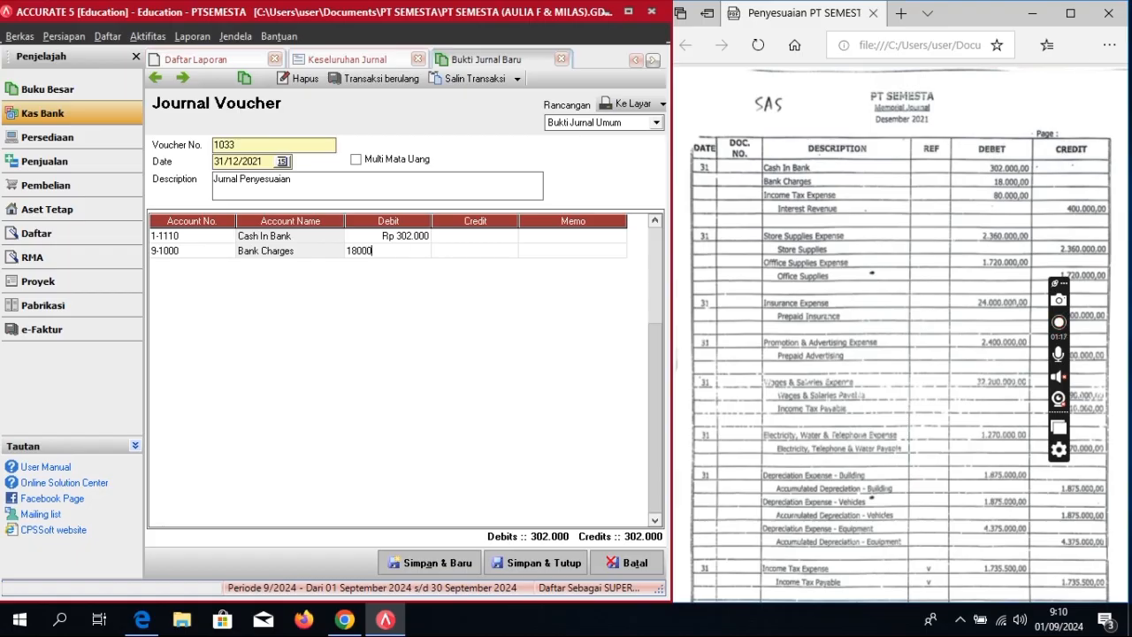
text(8.000)
key(Tab)
key(Tab)
key(Tab)
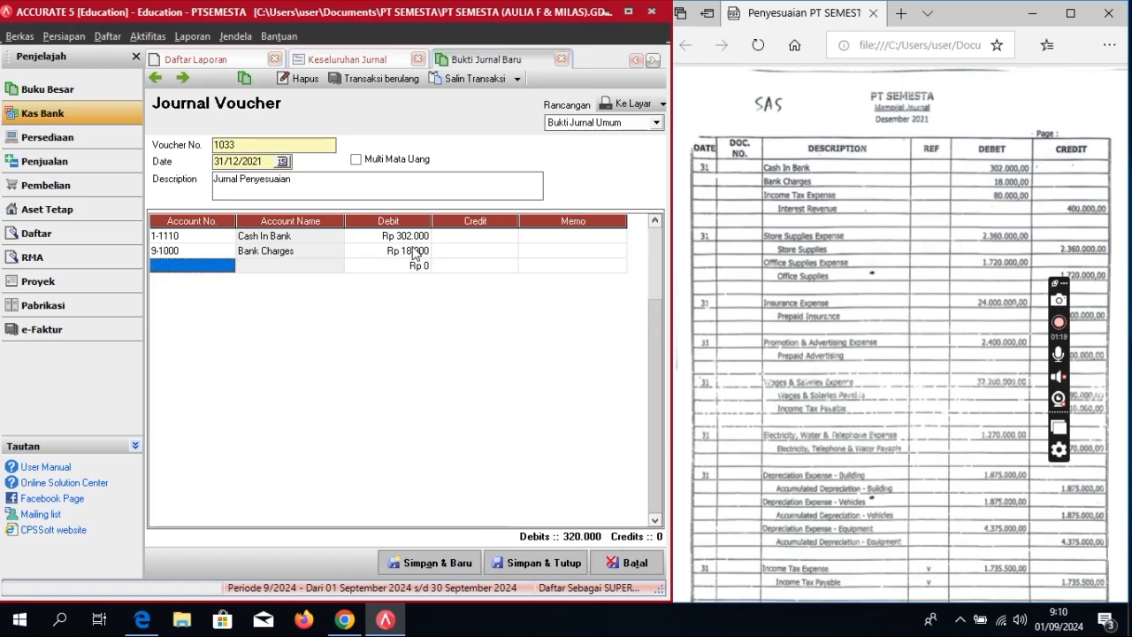
Step: Add an Income Tax Expense line debited 80.000
click(221, 265)
click(226, 266)
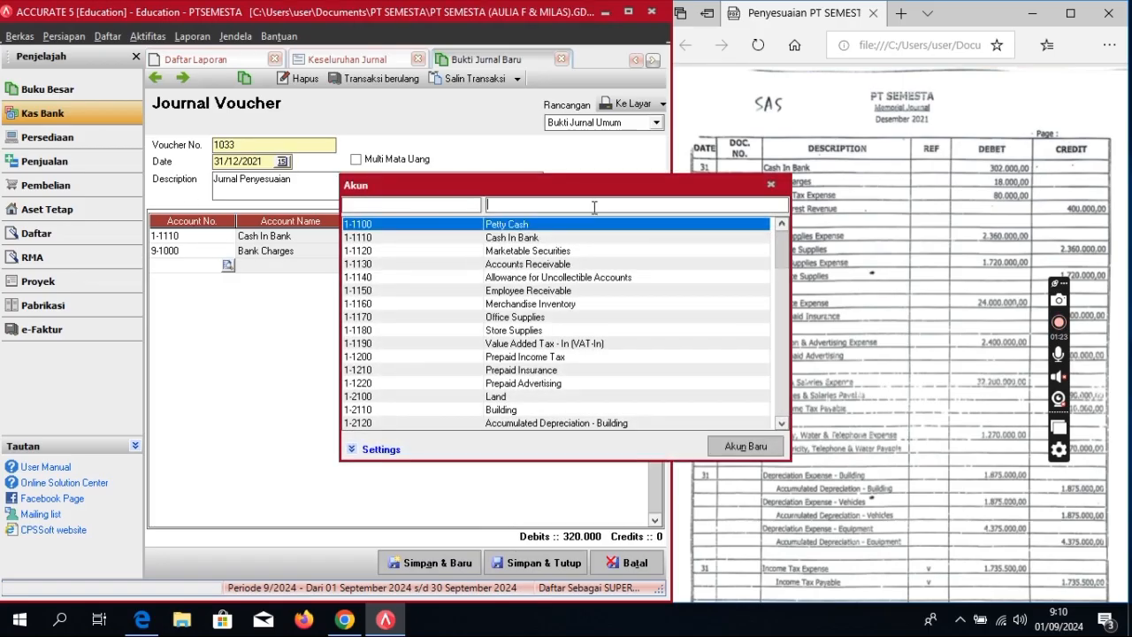
text(in)
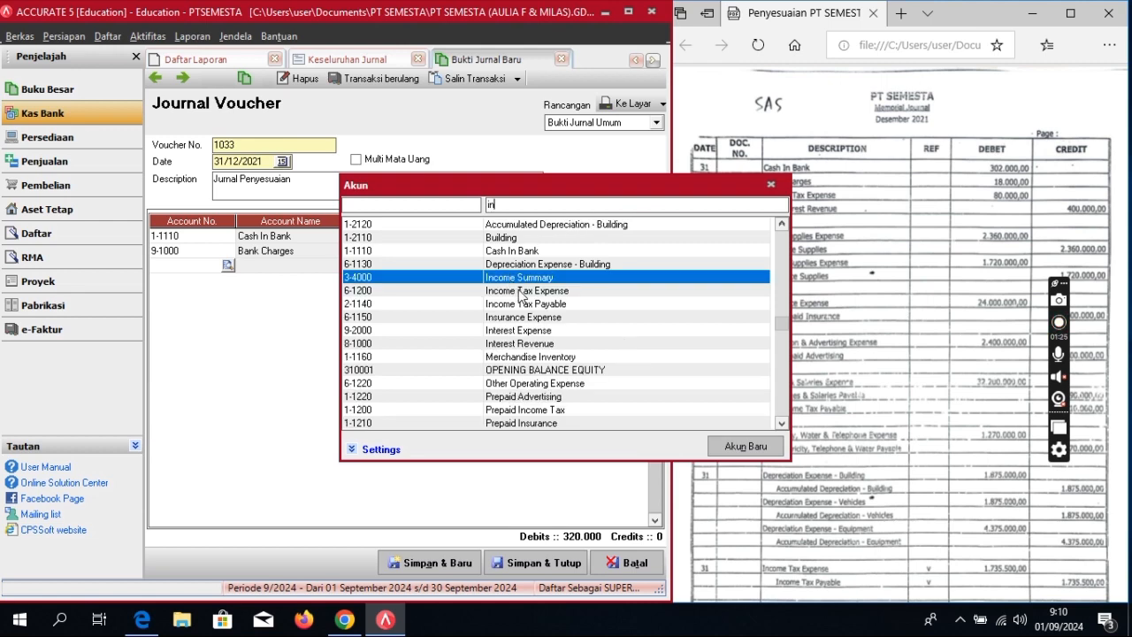
click(521, 292)
double_click(521, 292)
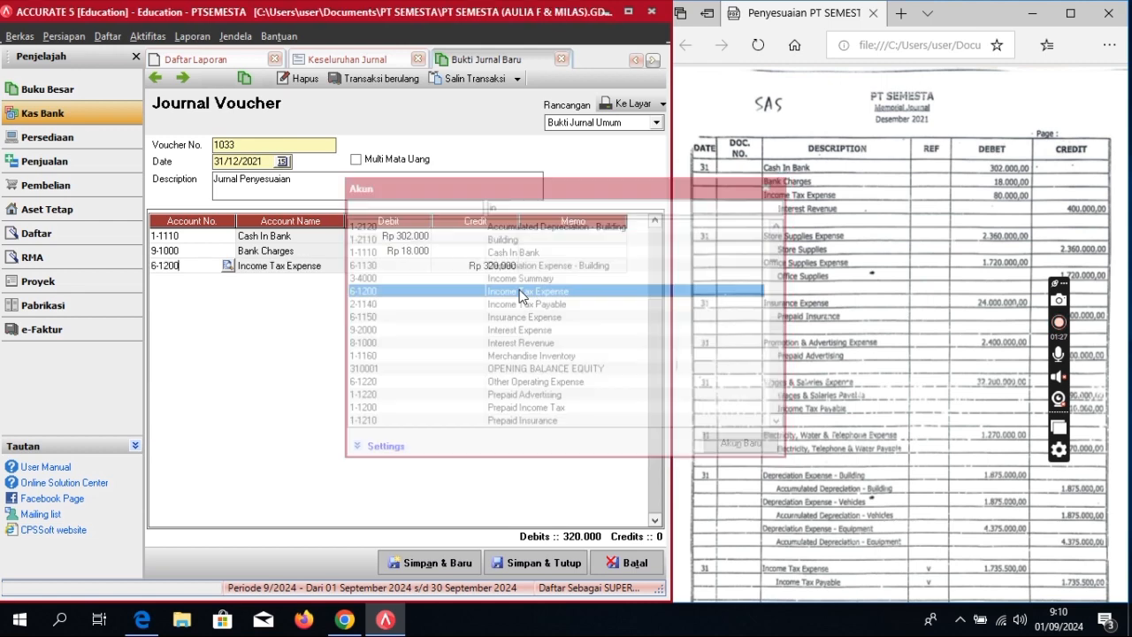
click(425, 267)
click(425, 267)
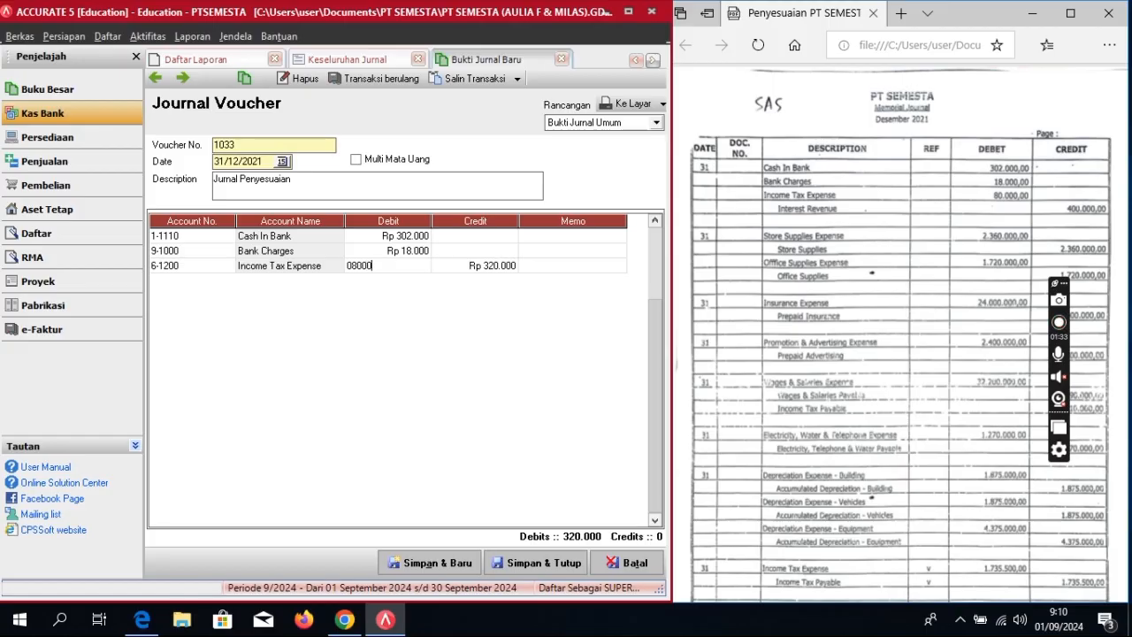
text(800)
key(BackSpace)
key(BackSpace)
key(BackSpace)
key(BackSpace)
text(800)
key(Tab)
key(Tab)
key(Tab)
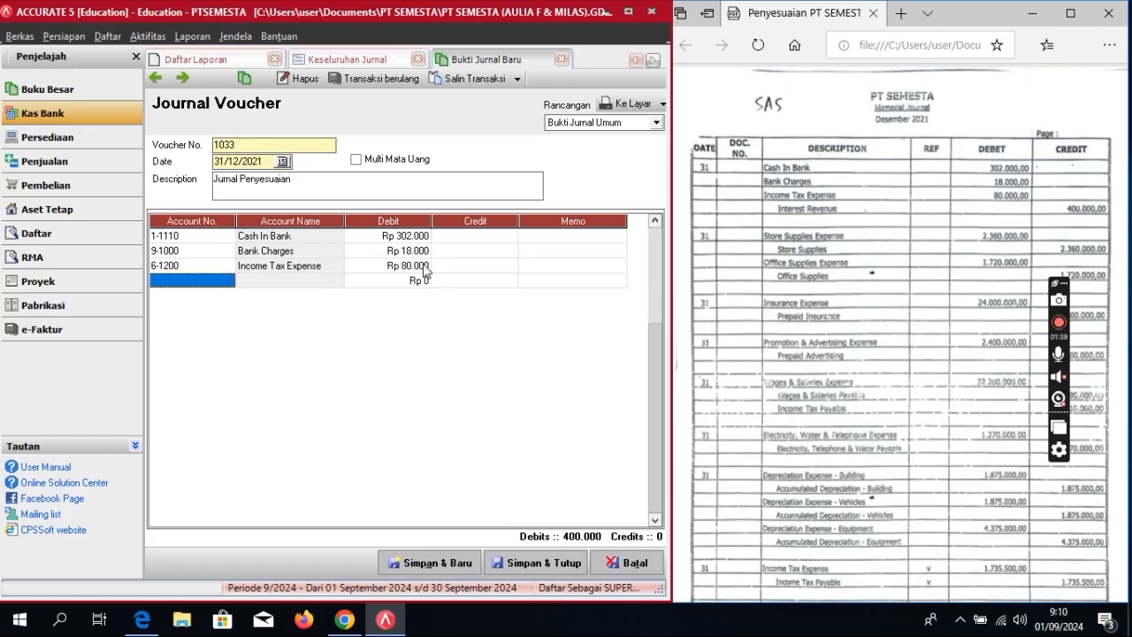
Step: Add an Interest Revenue line credited 400.000, balancing the voucher
click(229, 281)
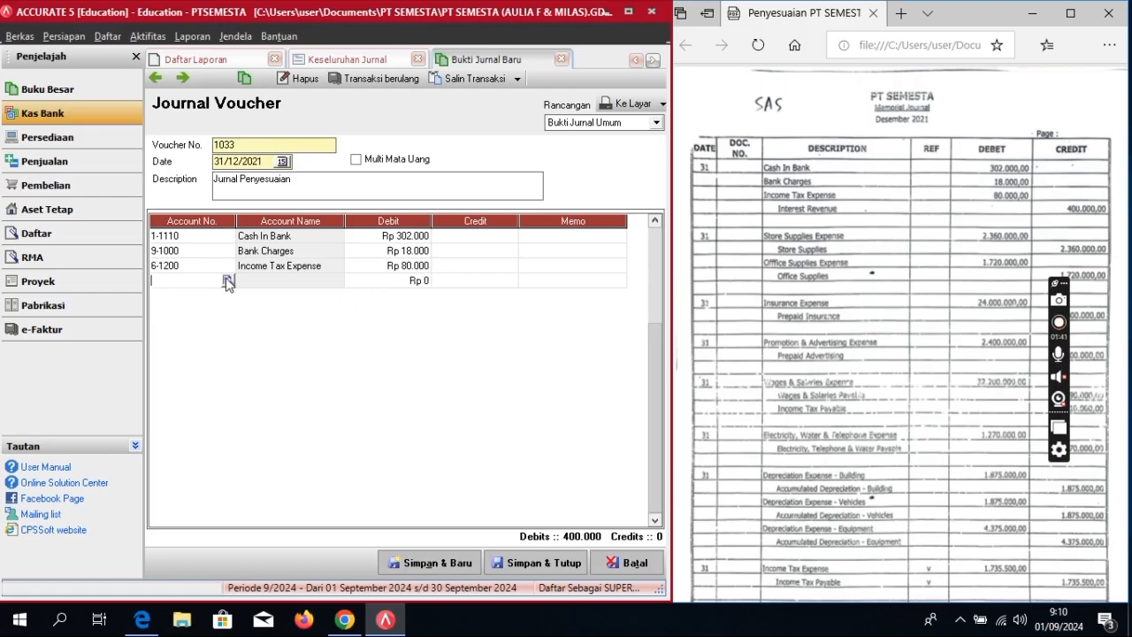
click(227, 280)
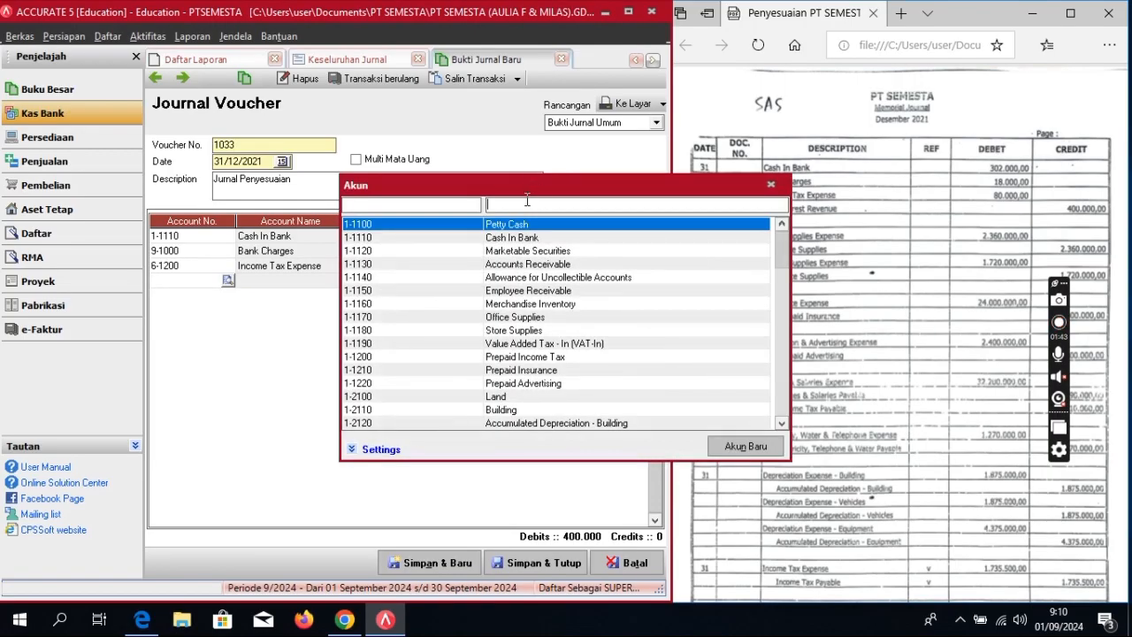
text(inte)
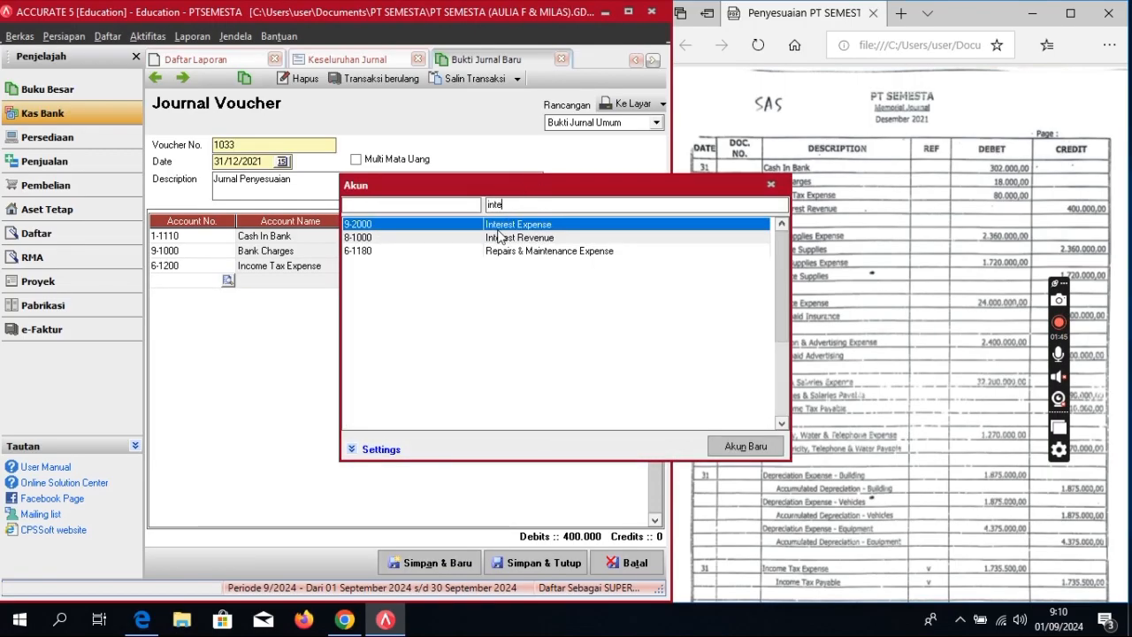
double_click(520, 238)
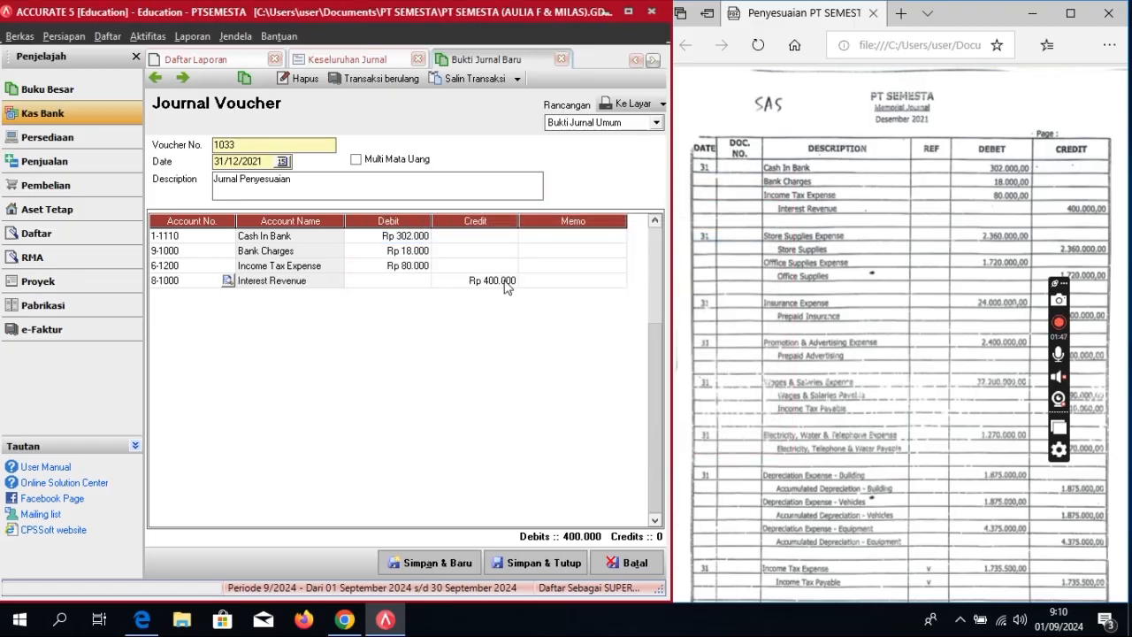
click(506, 282)
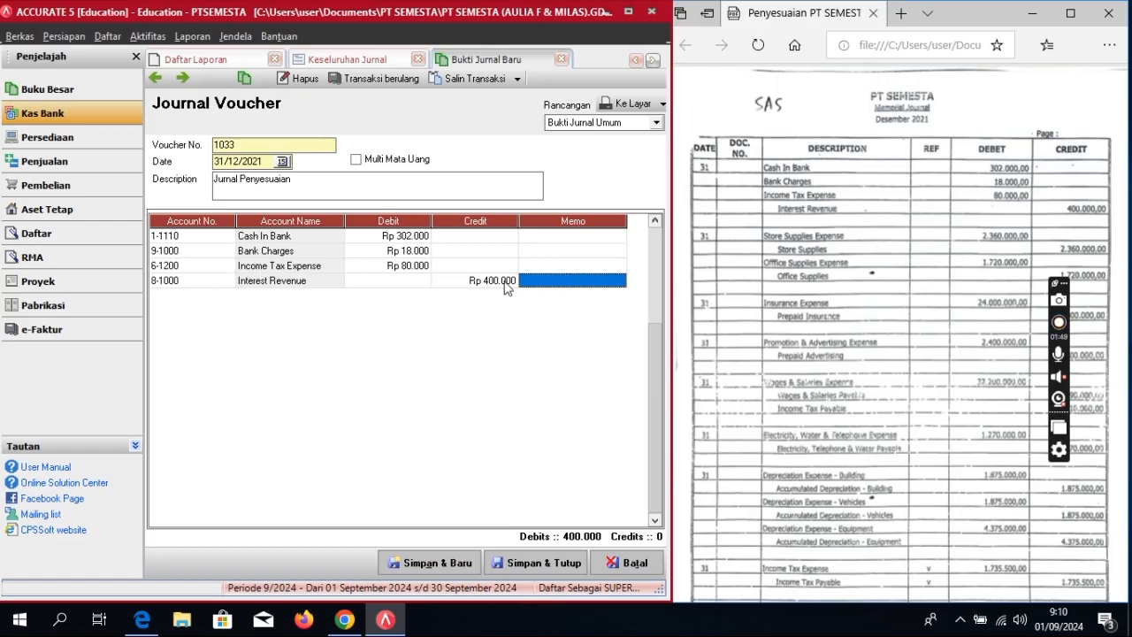
key(Return)
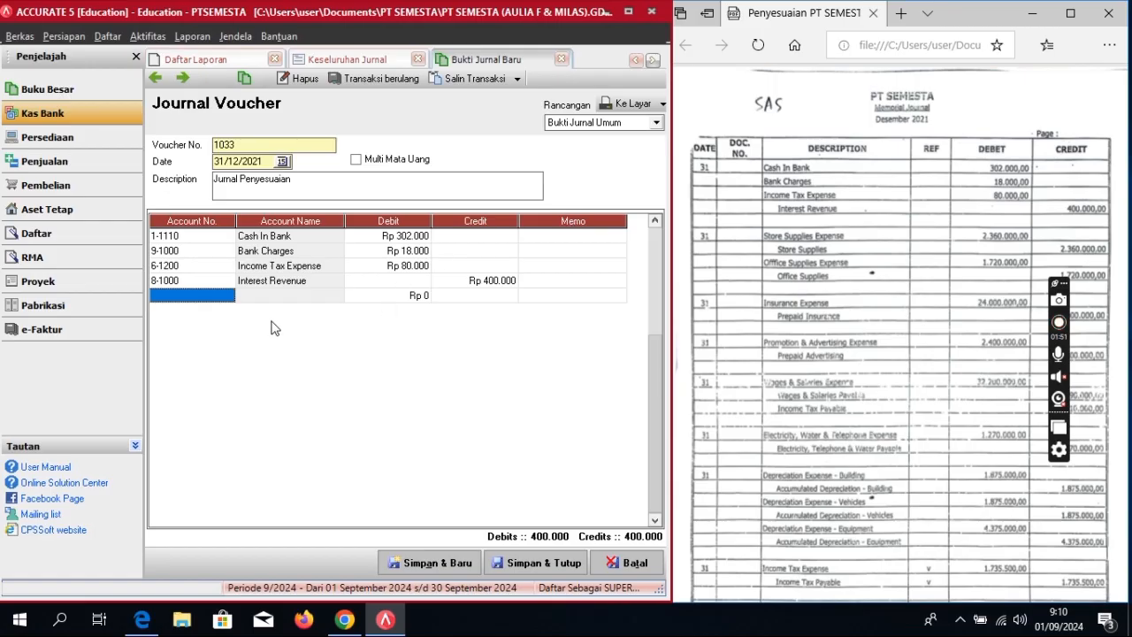
click(228, 297)
Step: Add 6-1160 Store Supplies Expense debited 2.360.000
click(228, 295)
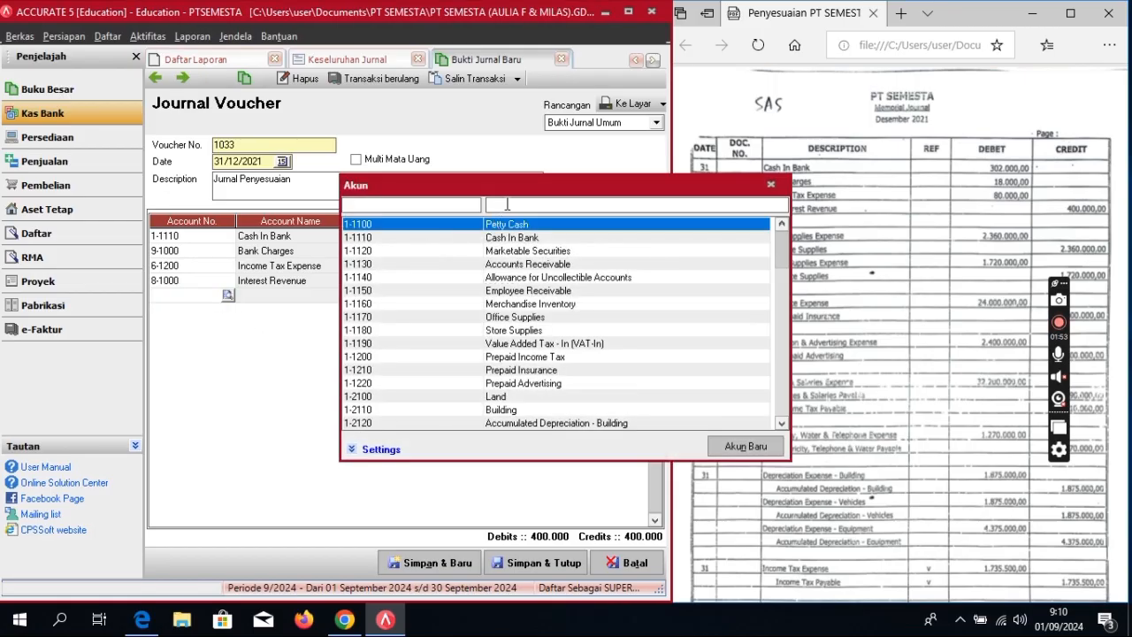
text(st)
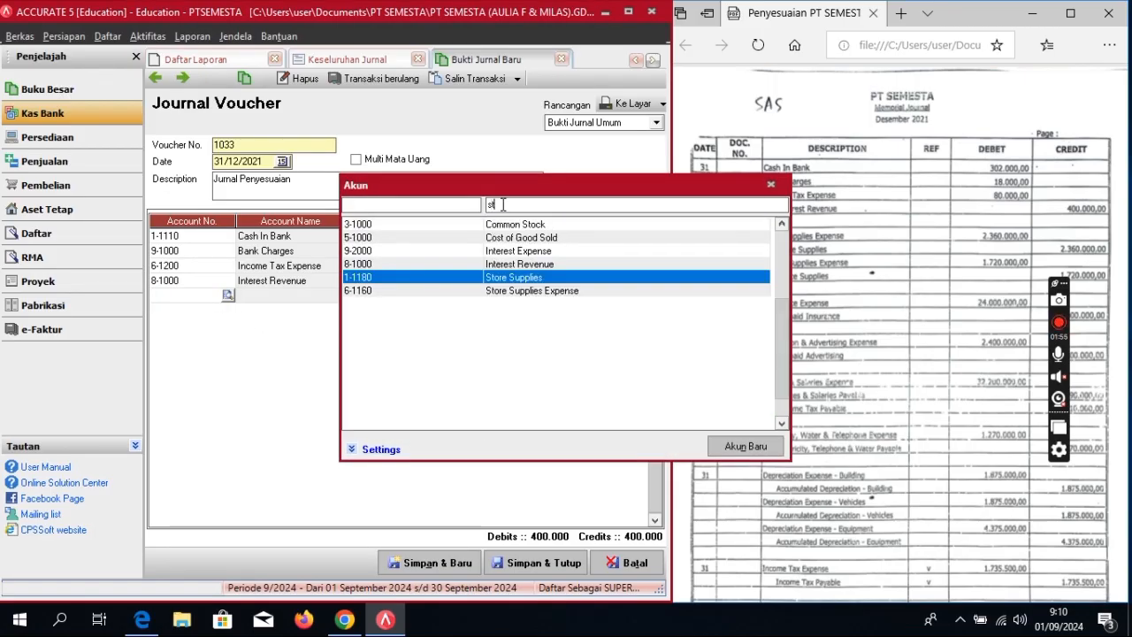
click(521, 291)
double_click(521, 291)
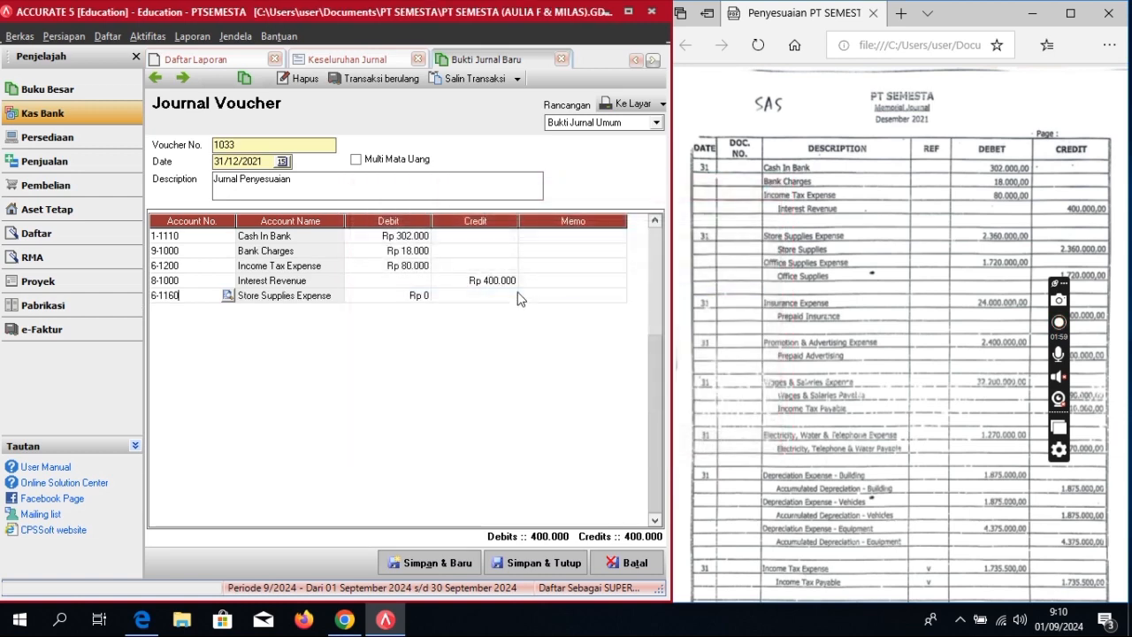
click(407, 295)
click(407, 296)
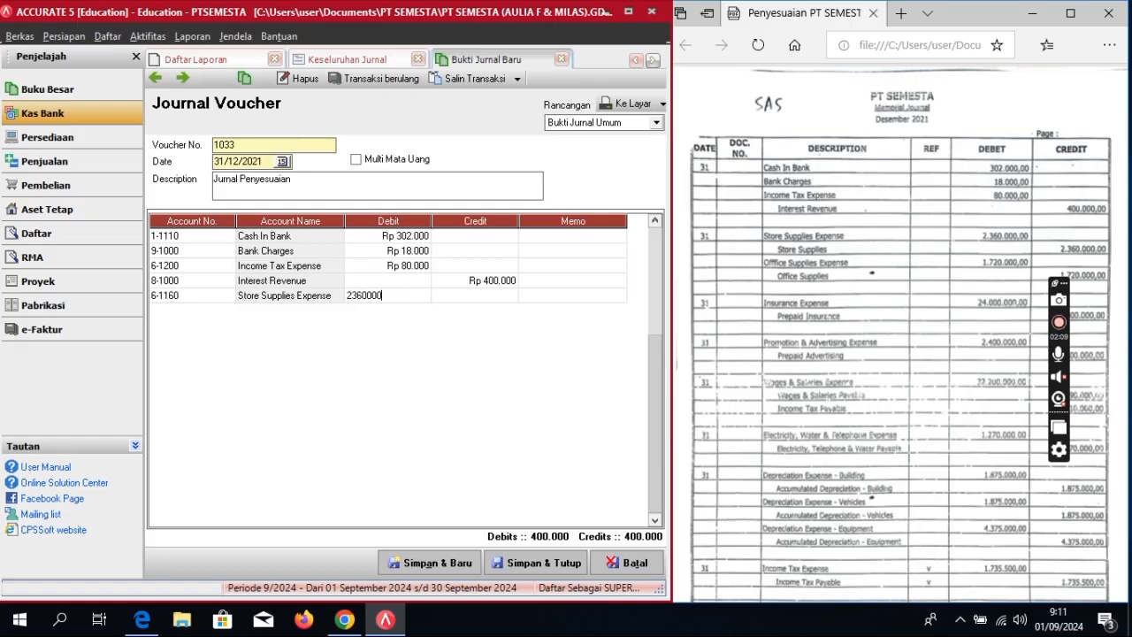
text(2360000)
key(Tab)
key(Tab)
key(Tab)
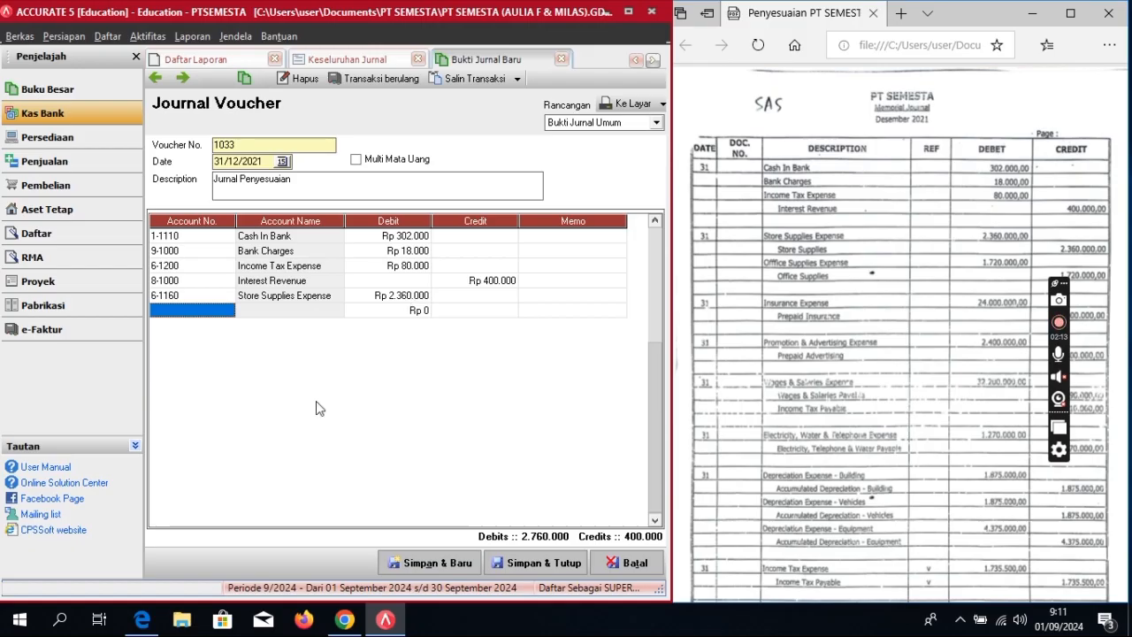
Step: Add 1-1180 Store Supplies credited 2.360.000
click(228, 311)
click(227, 310)
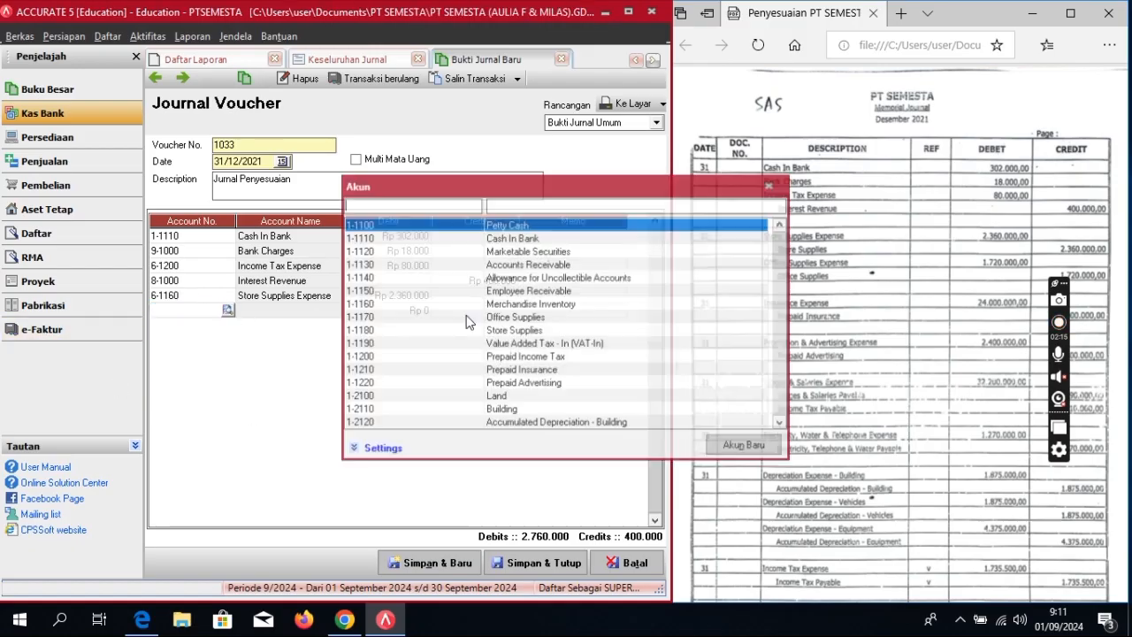
text(st)
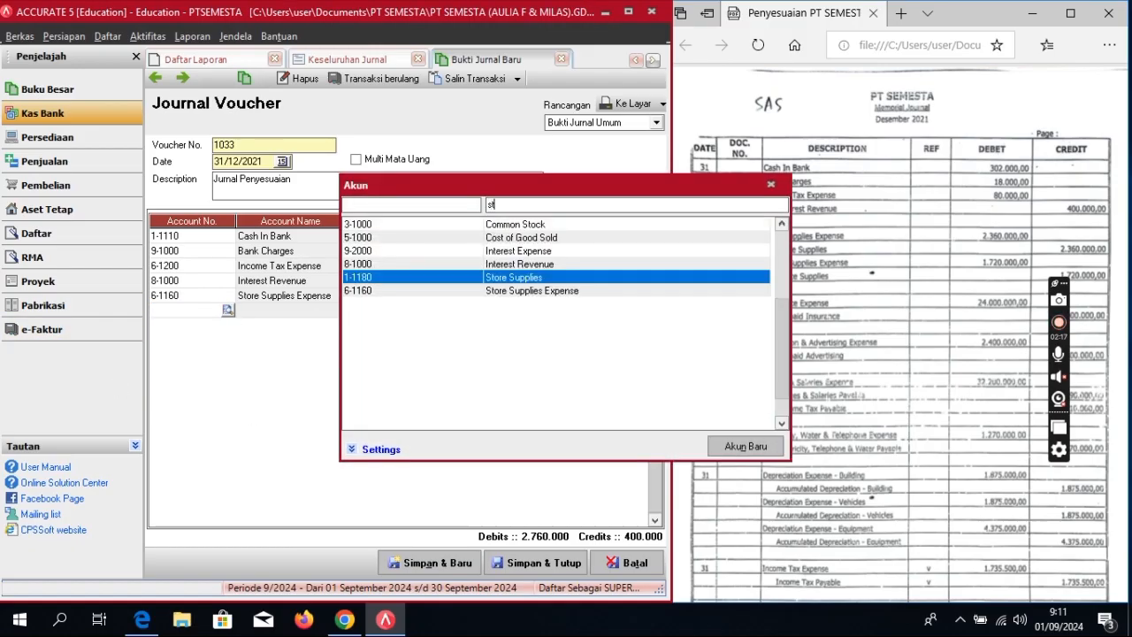
double_click(520, 277)
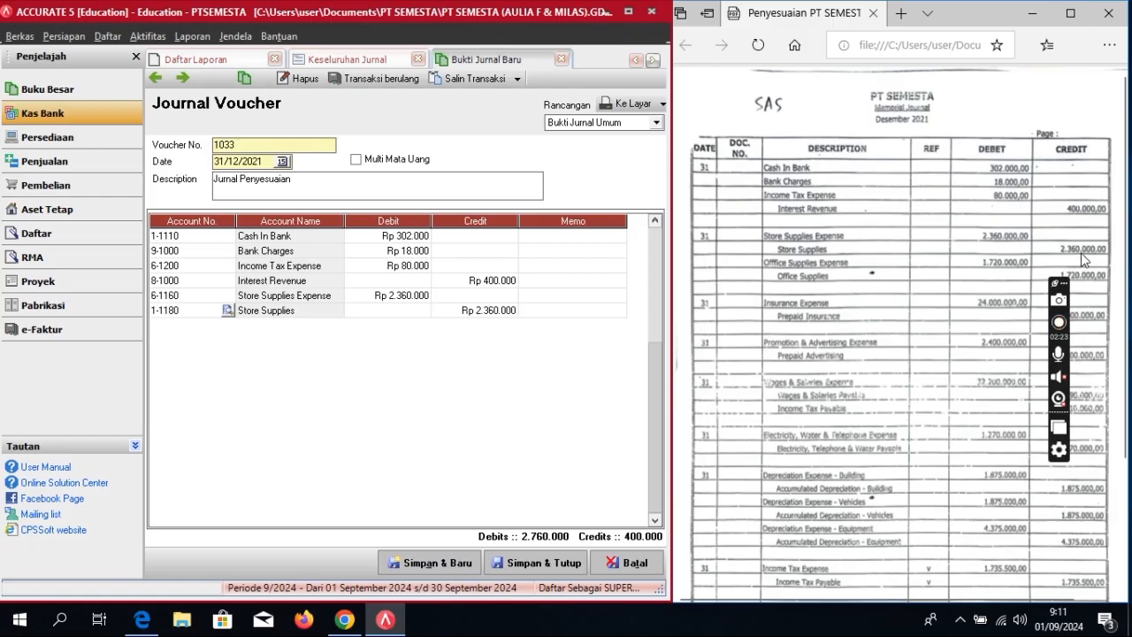
click(475, 311)
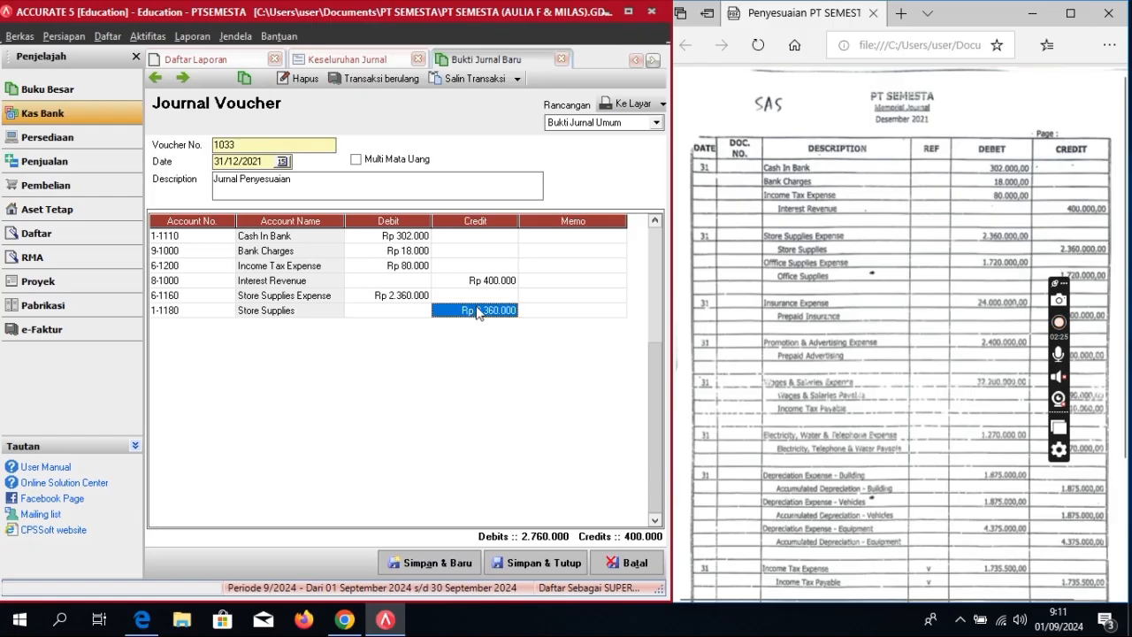
key(Tab)
key(Tab)
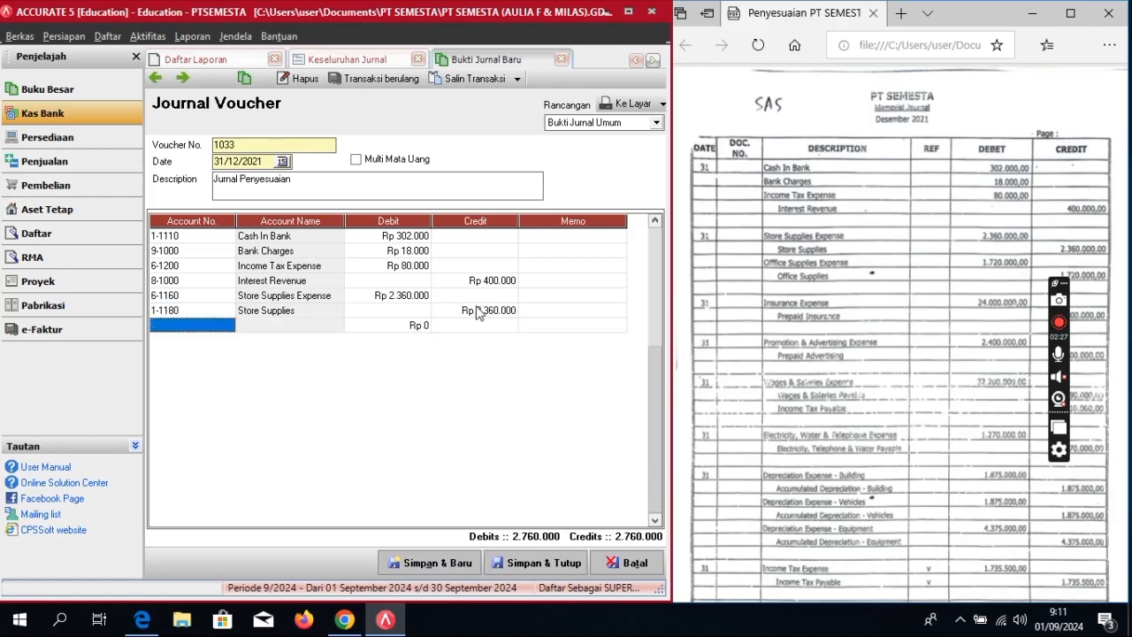
click(228, 324)
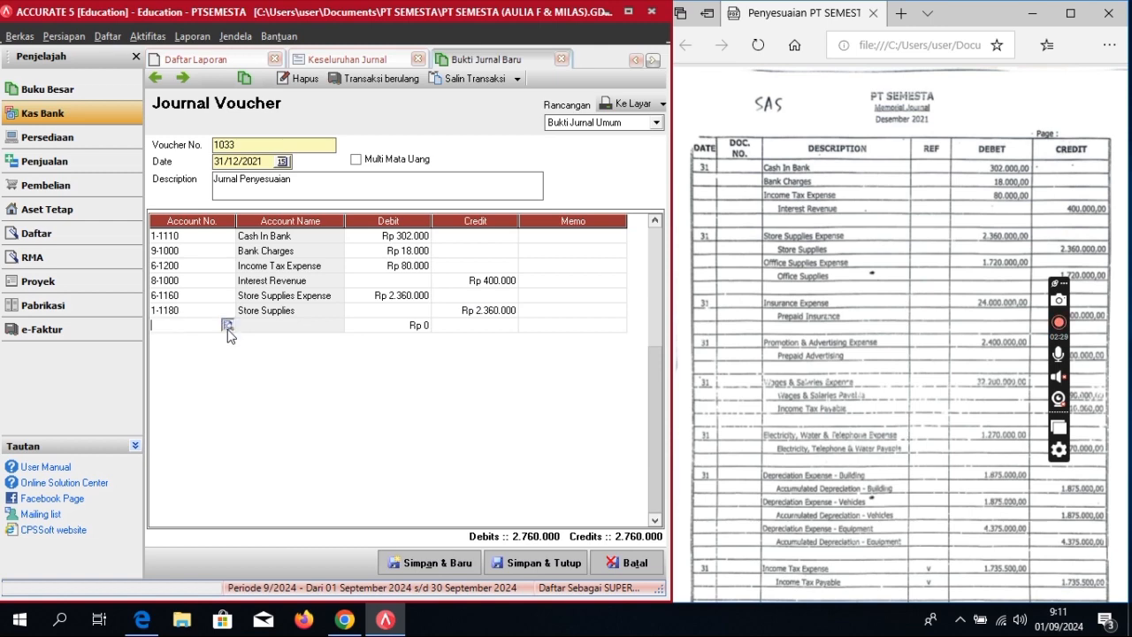
Step: Add 6-1210 Office Supplies Expense debited 1.720.000
click(227, 325)
text(off)
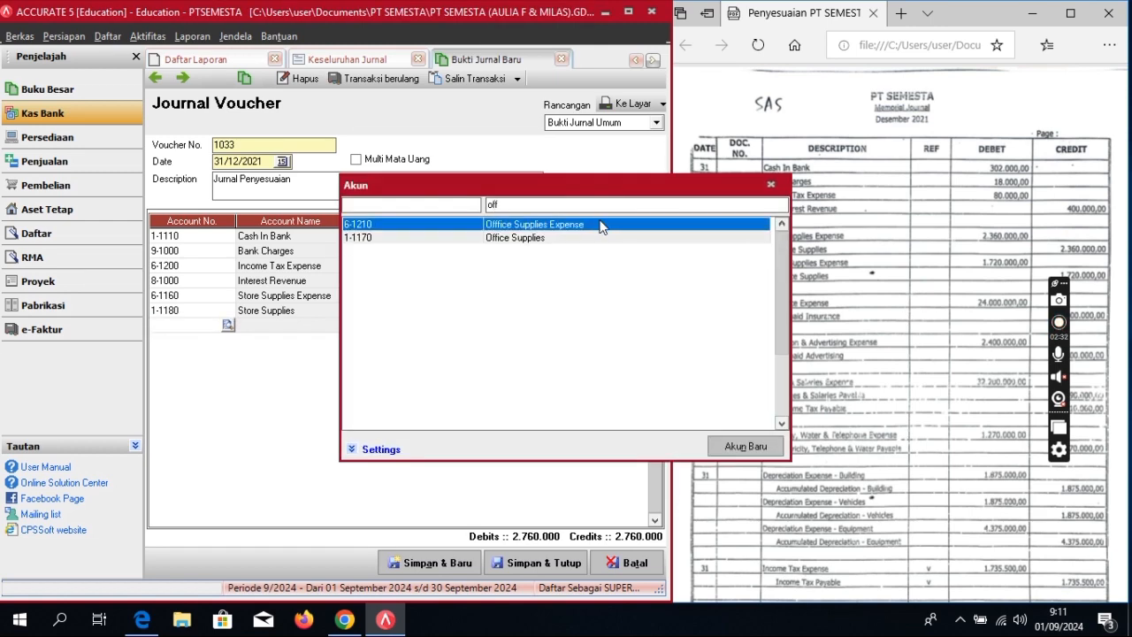
double_click(600, 227)
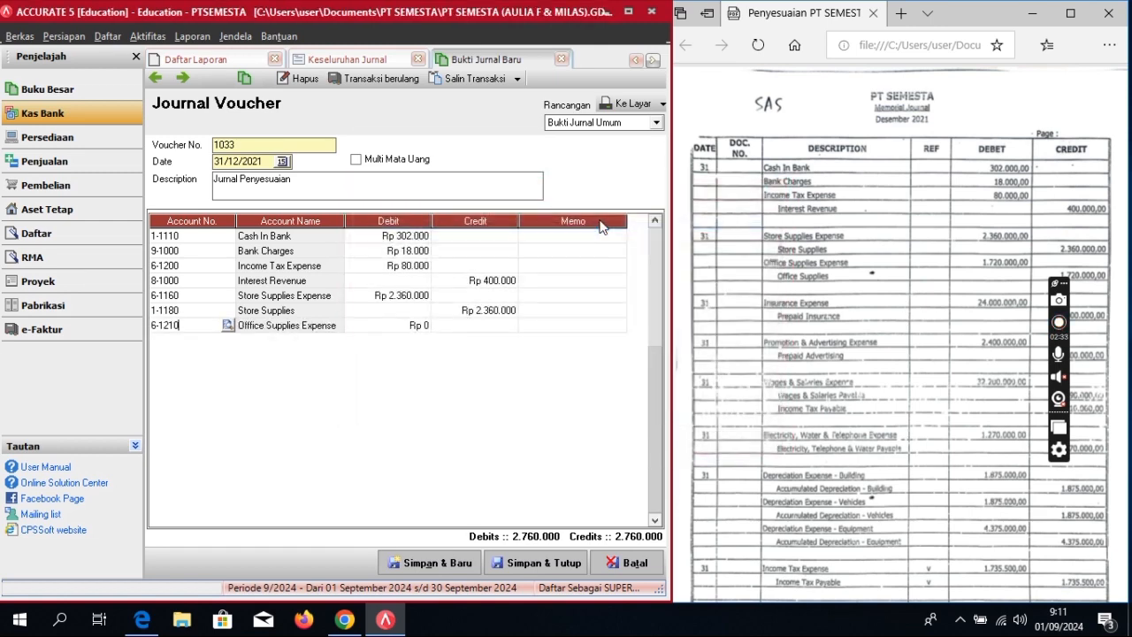
click(360, 327)
click(359, 329)
text(1720000)
key(Return)
key(Return)
key(Return)
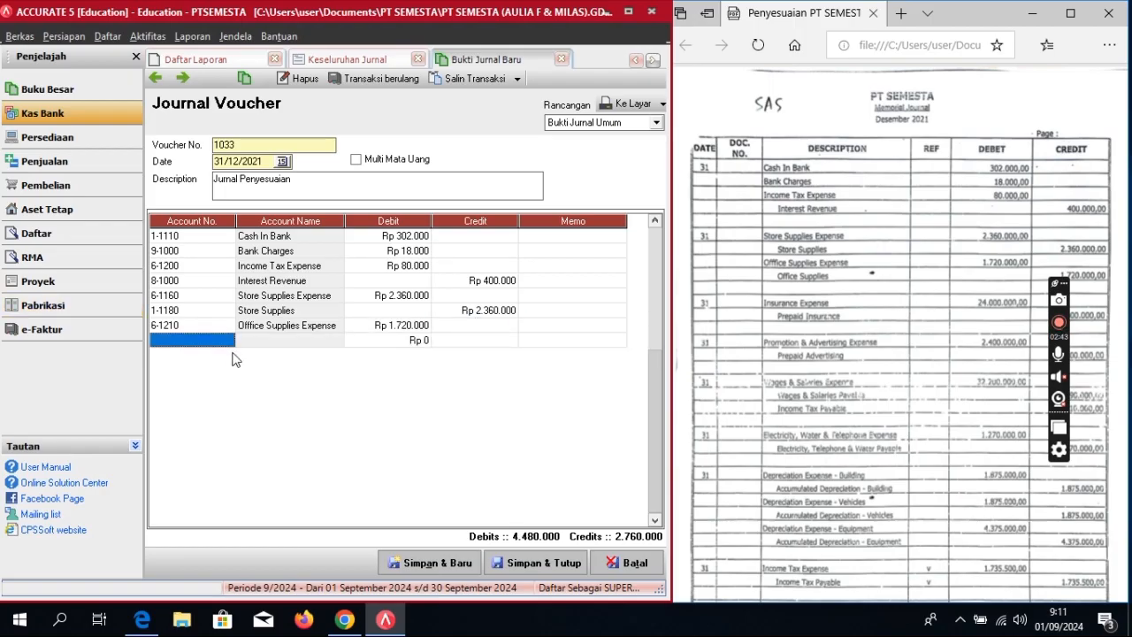
Step: Add 1-1170 Office Supplies credited 1.720.000
click(229, 341)
click(228, 341)
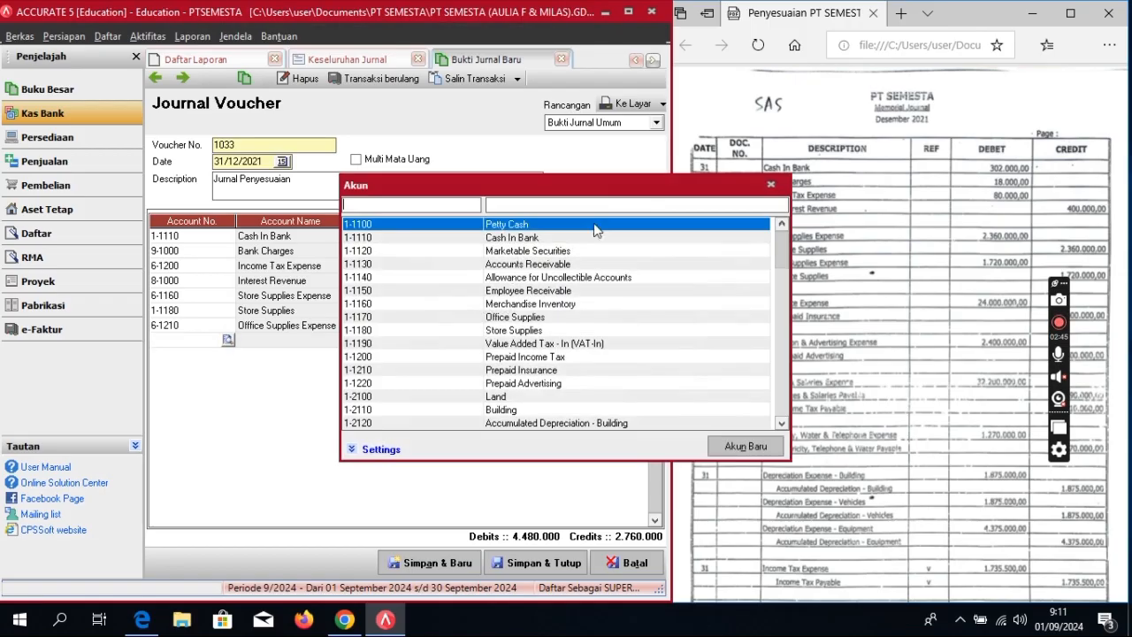
click(618, 203)
text(o)
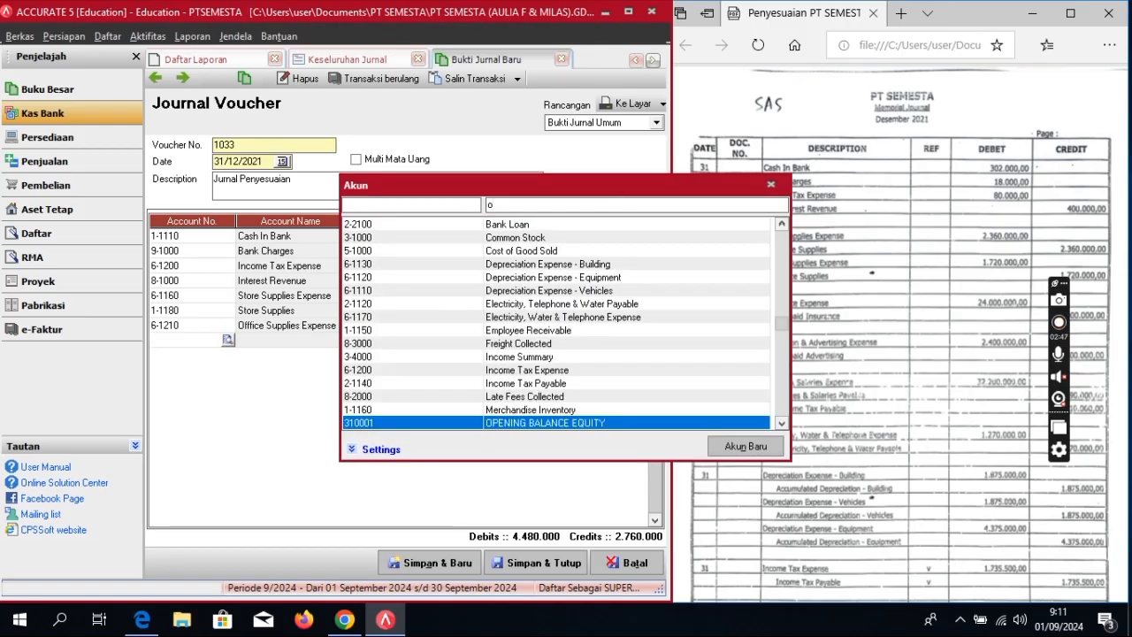
text(ff)
key(Down)
key(Return)
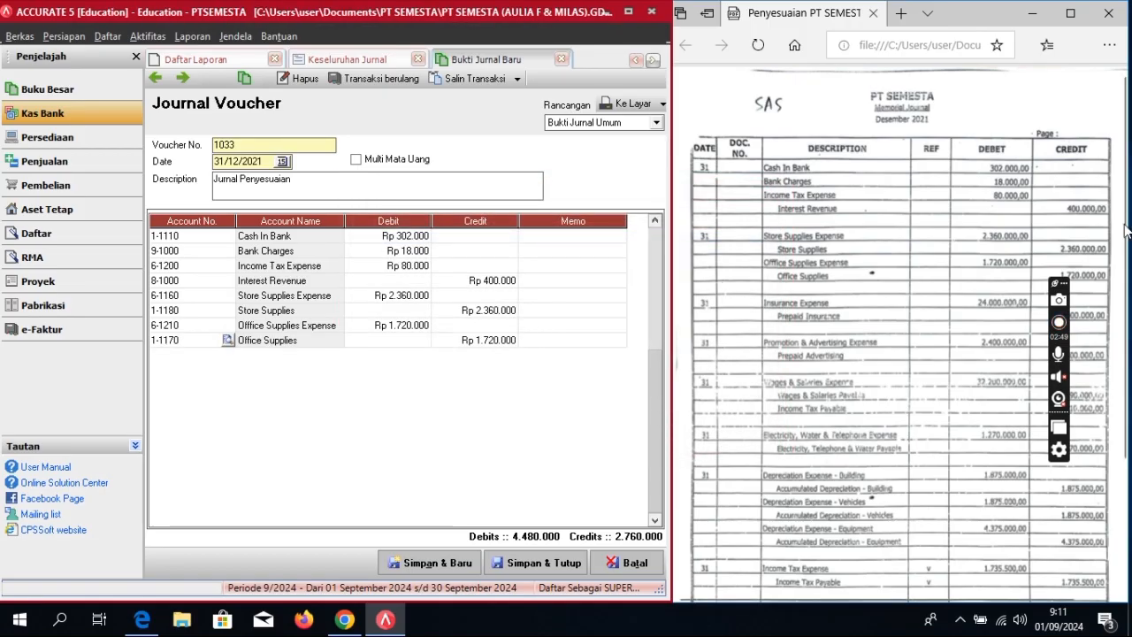
click(553, 338)
key(Tab)
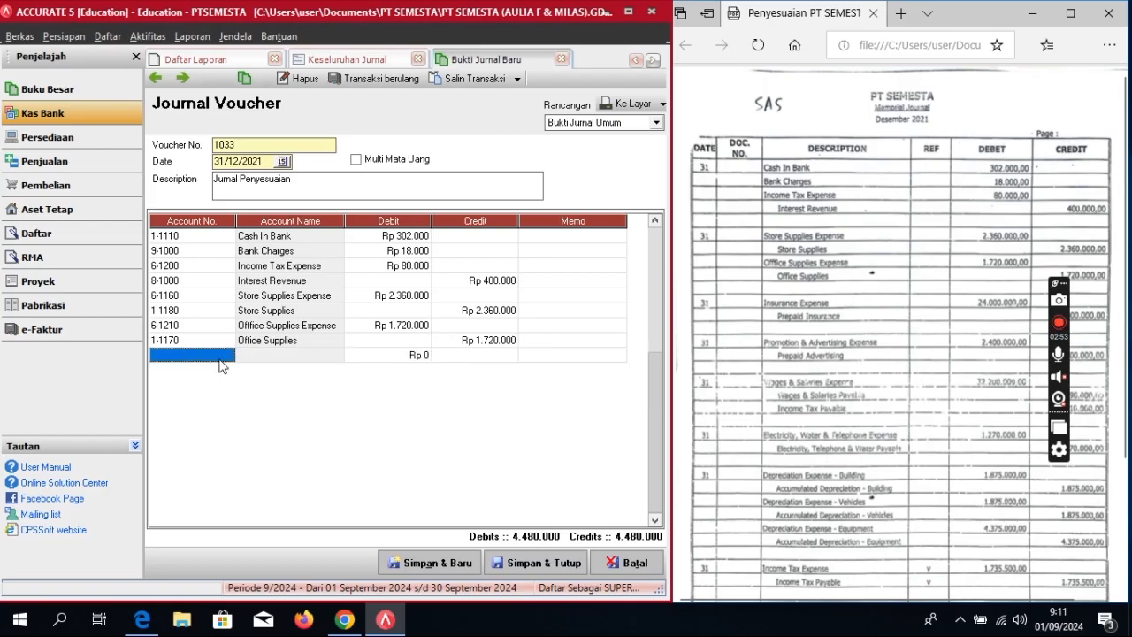
Step: Add 6-1150 Insurance Expense debited 24.000.000
click(221, 355)
click(229, 355)
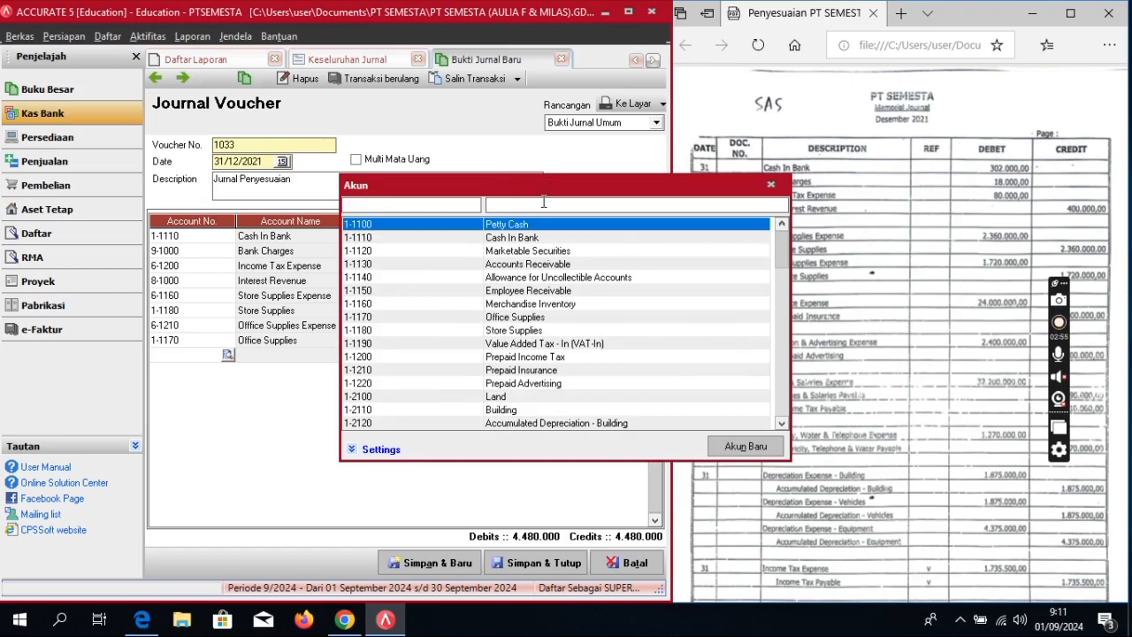
text(in)
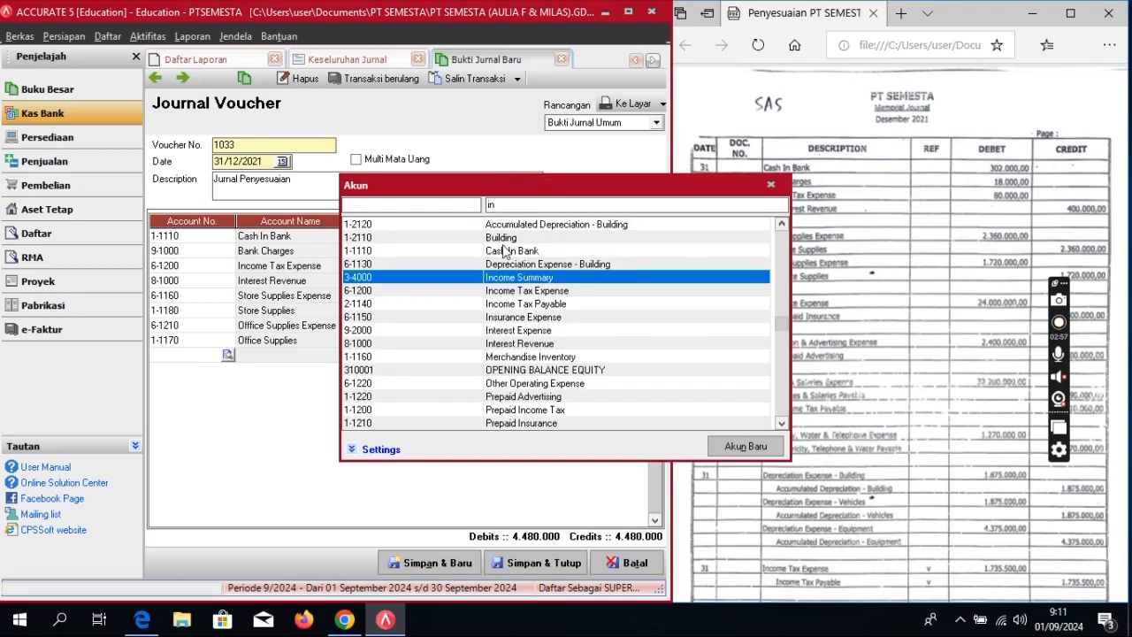
text(su)
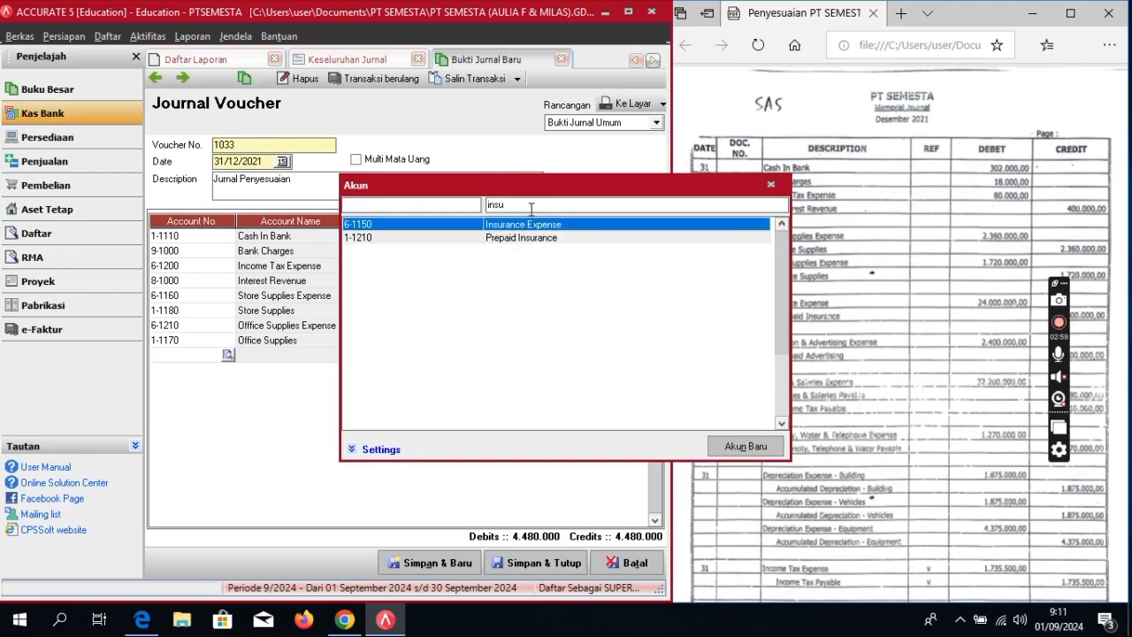
double_click(534, 226)
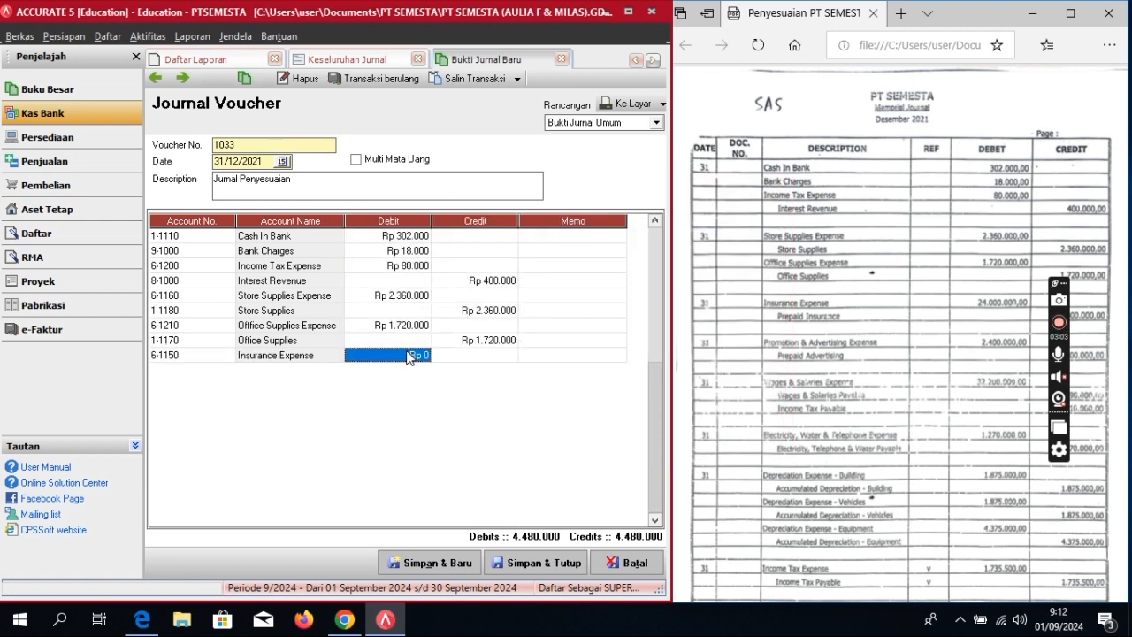
click(409, 356)
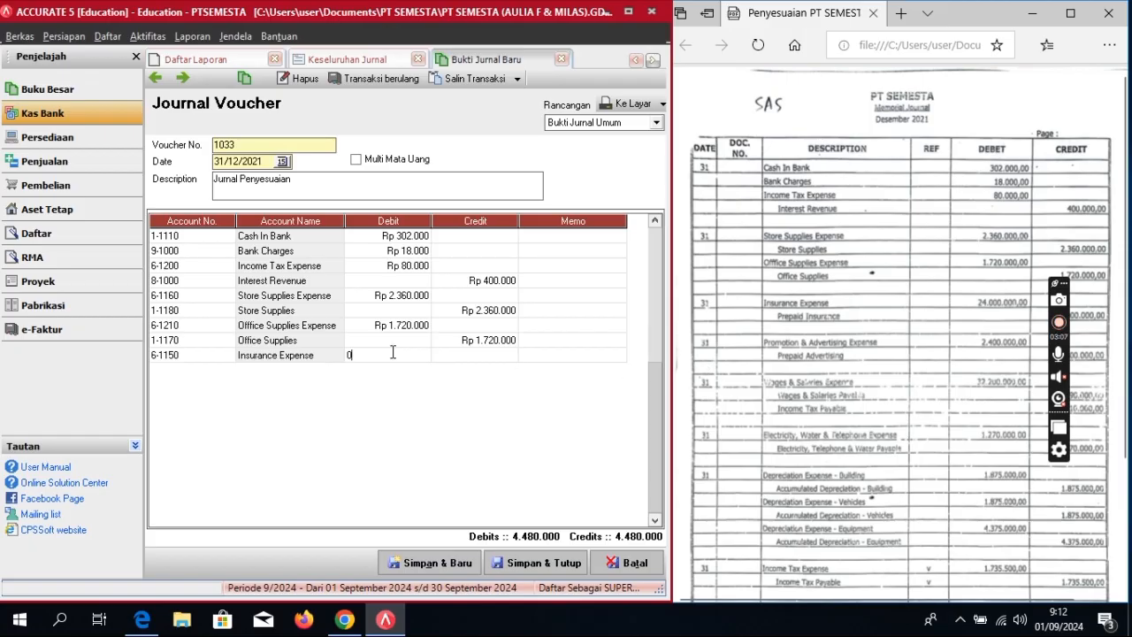
key(BackSpace)
text(24.000.00)
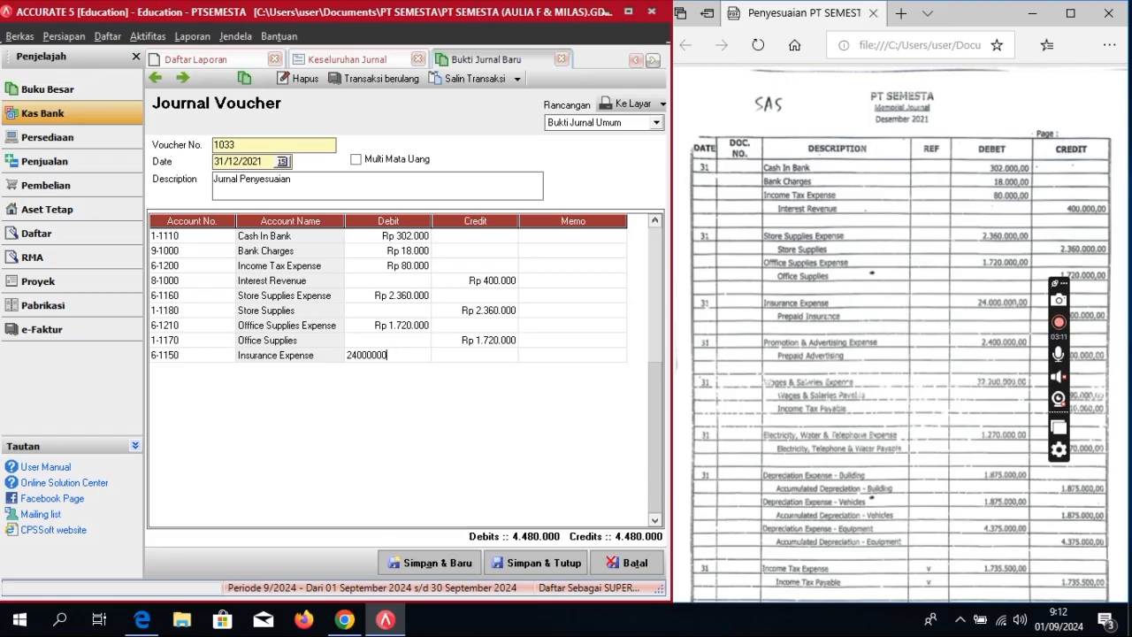
text(0)
key(Tab)
key(Tab)
key(Tab)
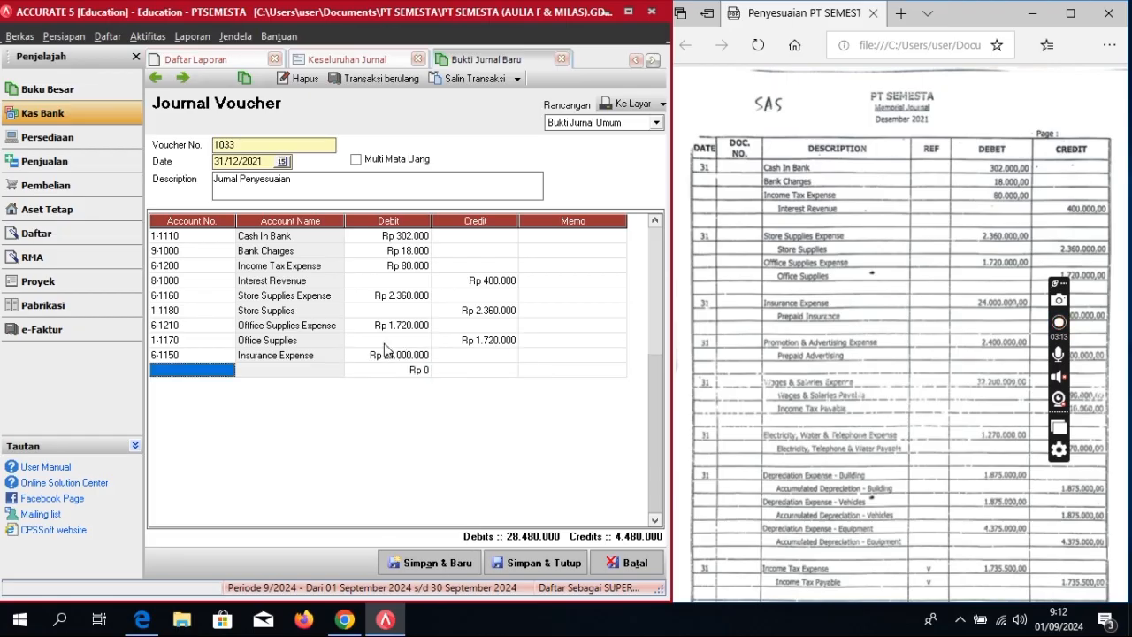
Step: Credit 1-1210 Prepaid Insurance 24.000.000 and save the voucher with Ctrl+S
click(226, 372)
click(228, 371)
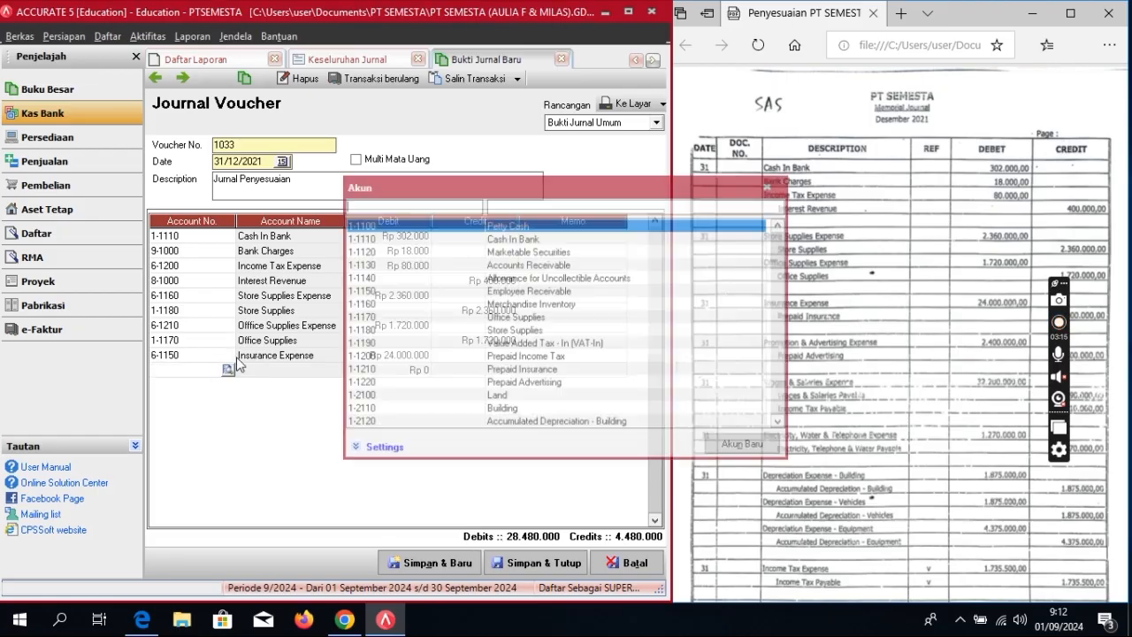
text(pre)
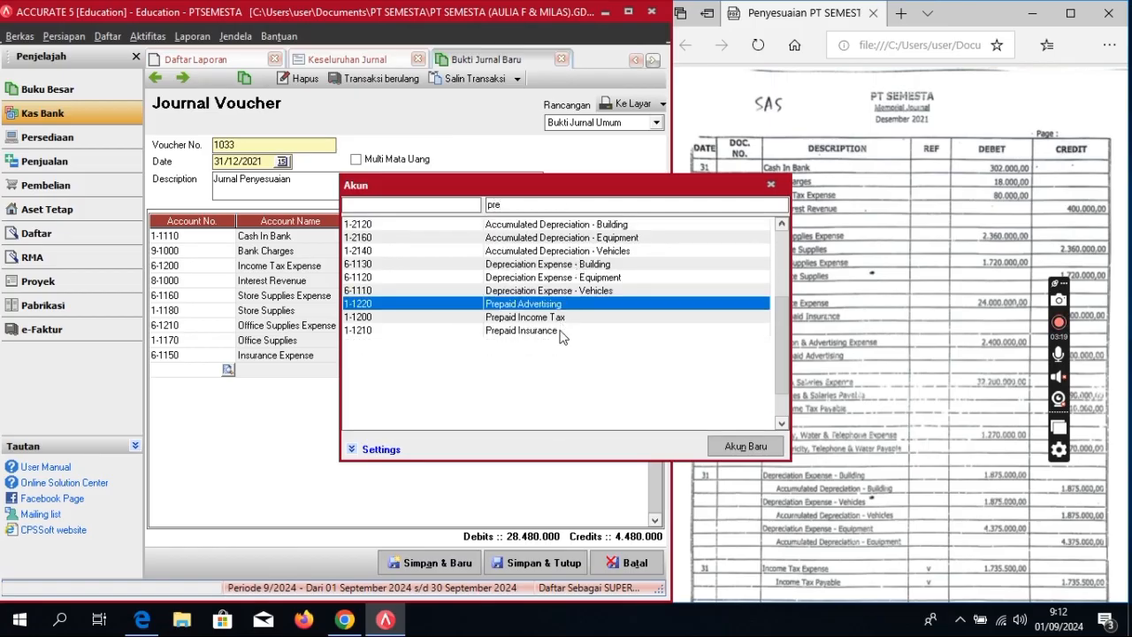
double_click(563, 329)
click(535, 371)
key(Tab)
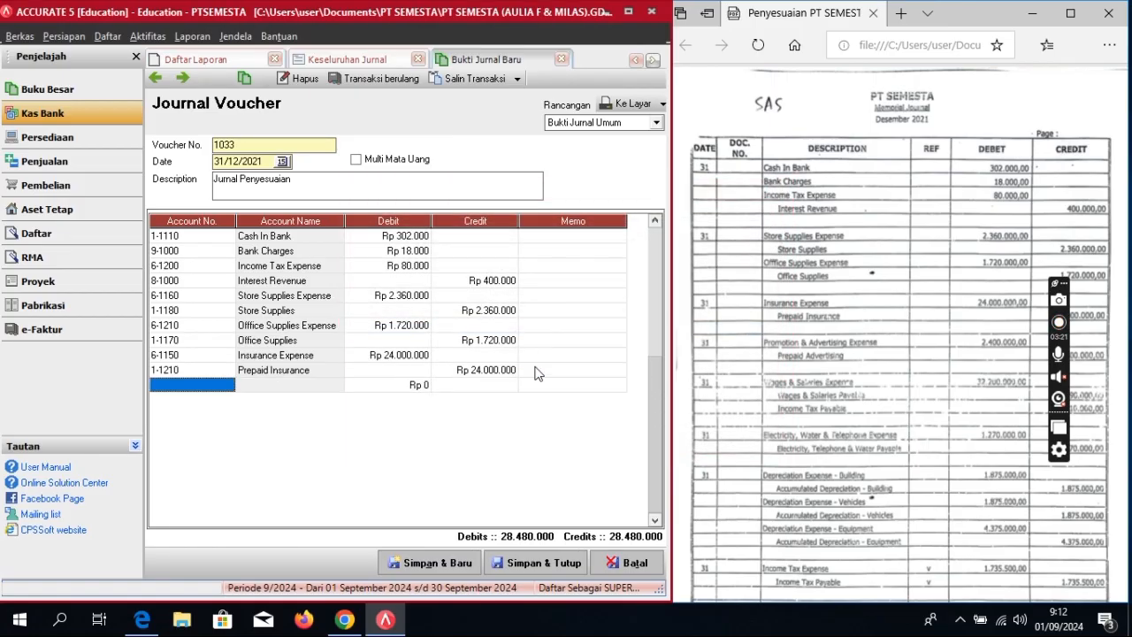
key(ctrl+s)
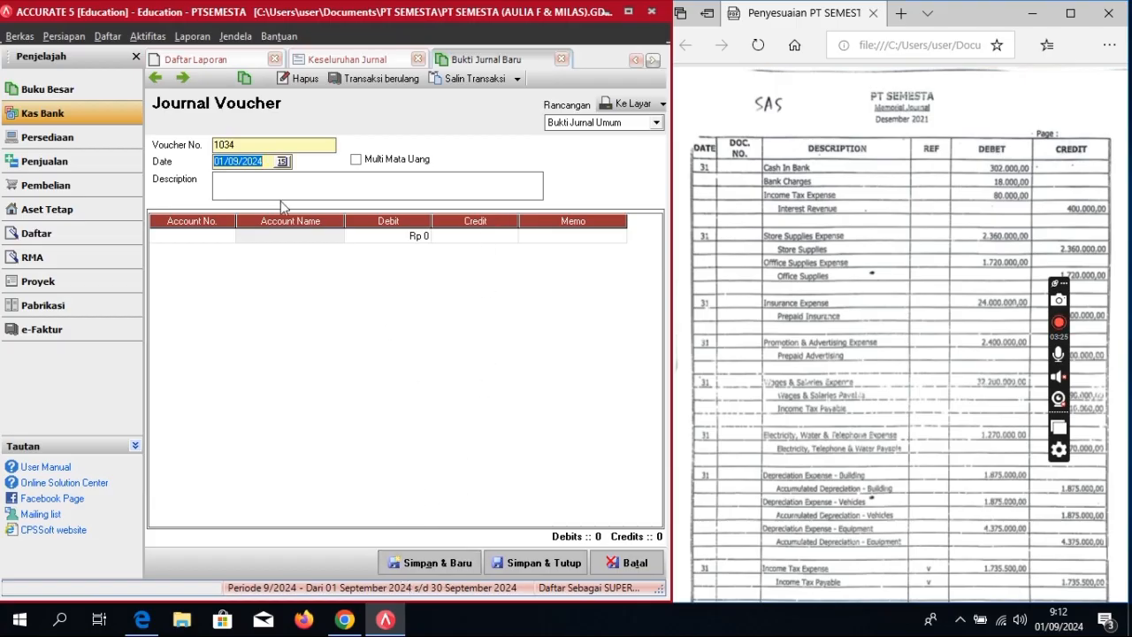
Step: Reopen voucher 1033 and reconfirm the 24.000.000 Prepaid Insurance credit
click(155, 79)
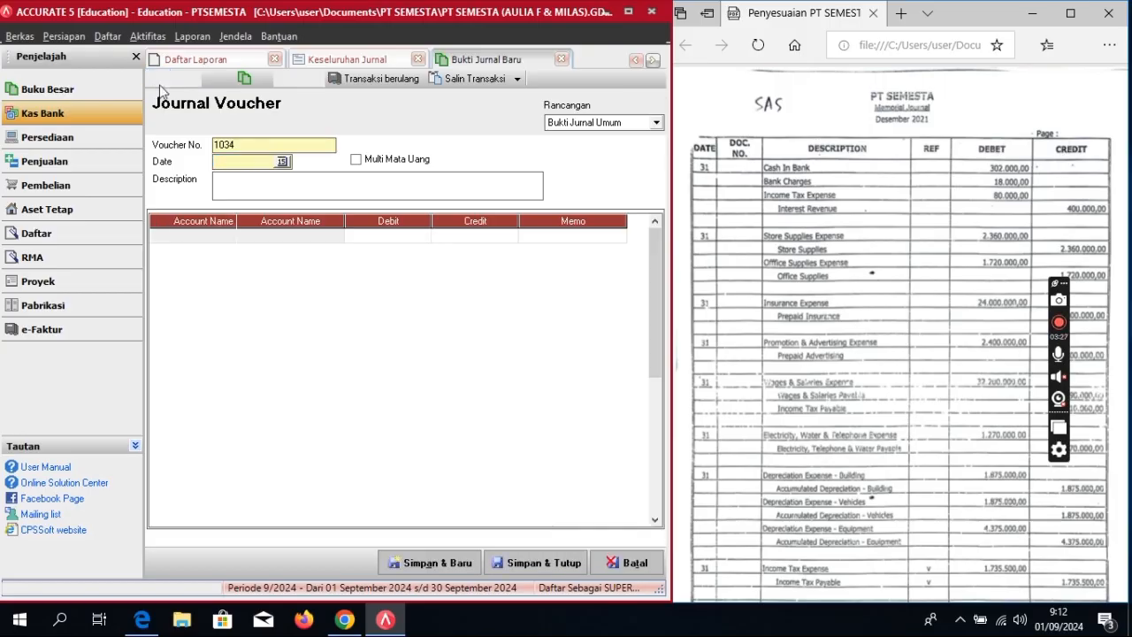
click(498, 370)
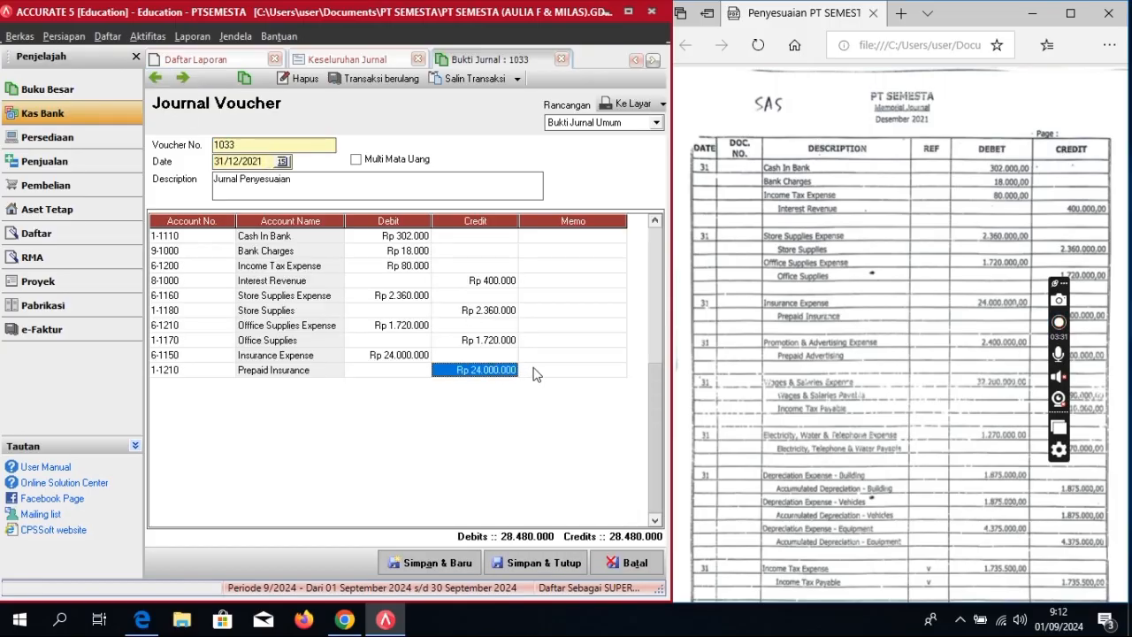
click(1058, 324)
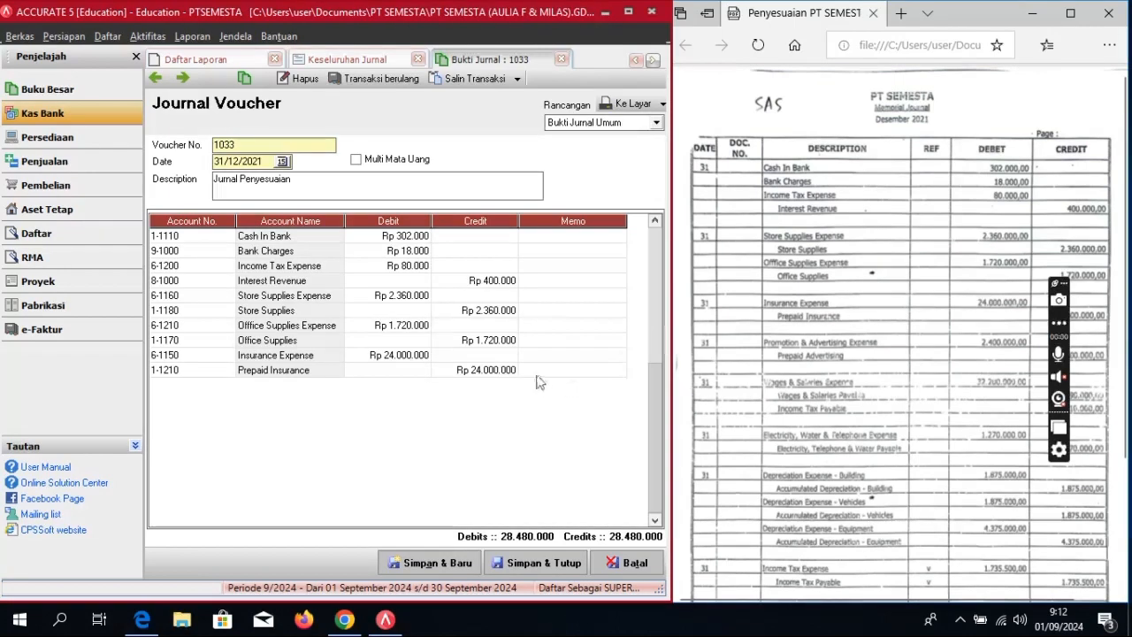
click(492, 369)
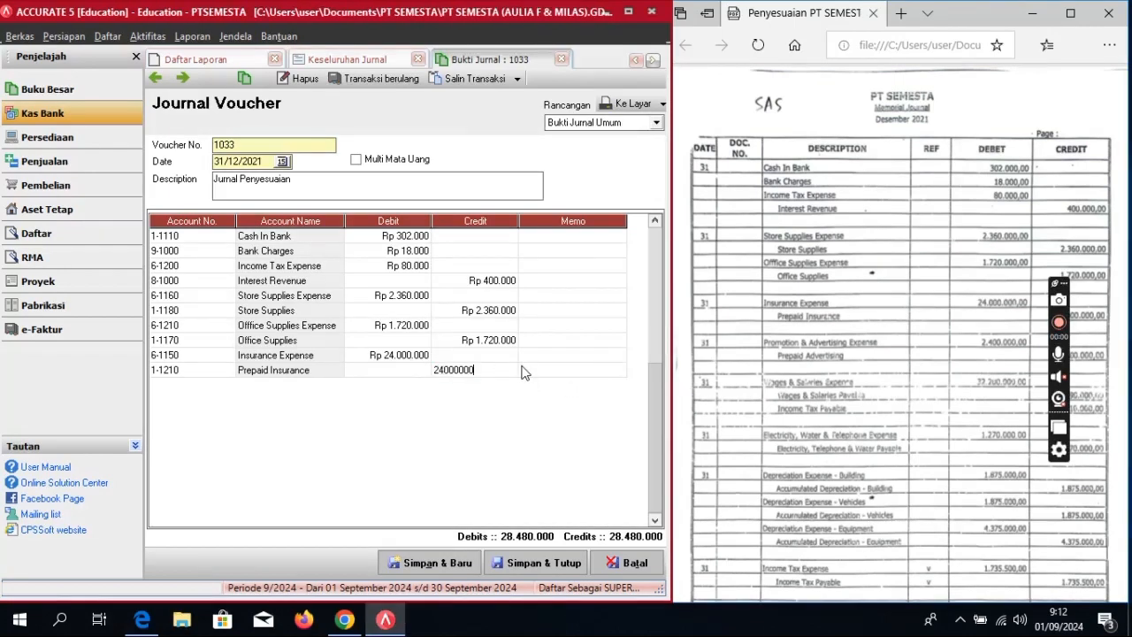
key(Tab)
key(Tab)
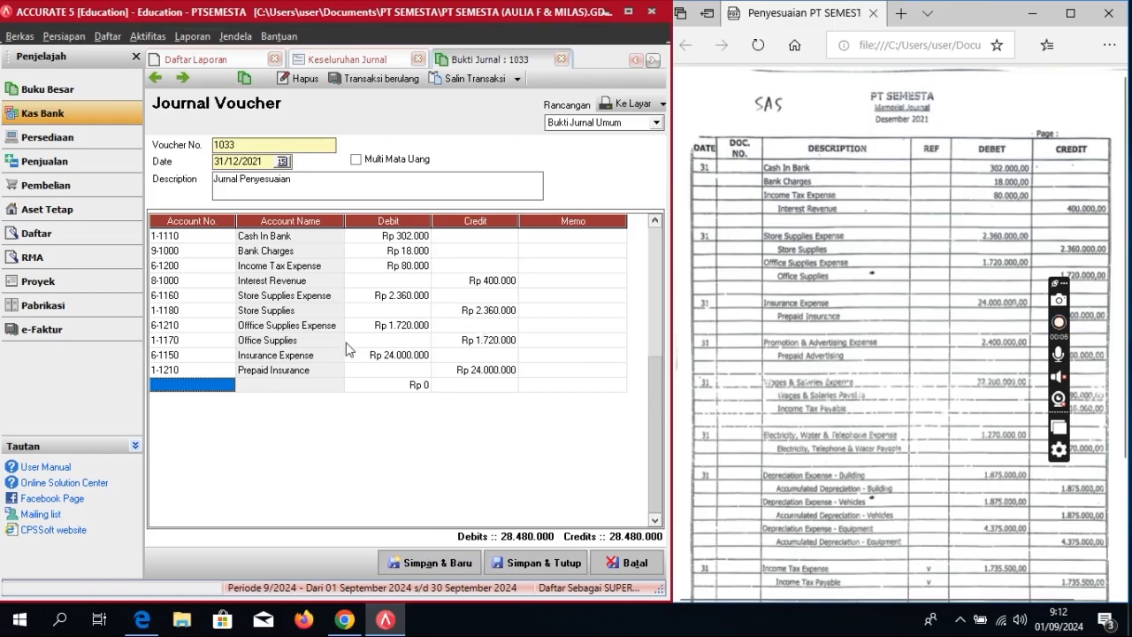
Step: Add 6-1140 Promotion & Advertising Expense debited 2.400.000
click(221, 387)
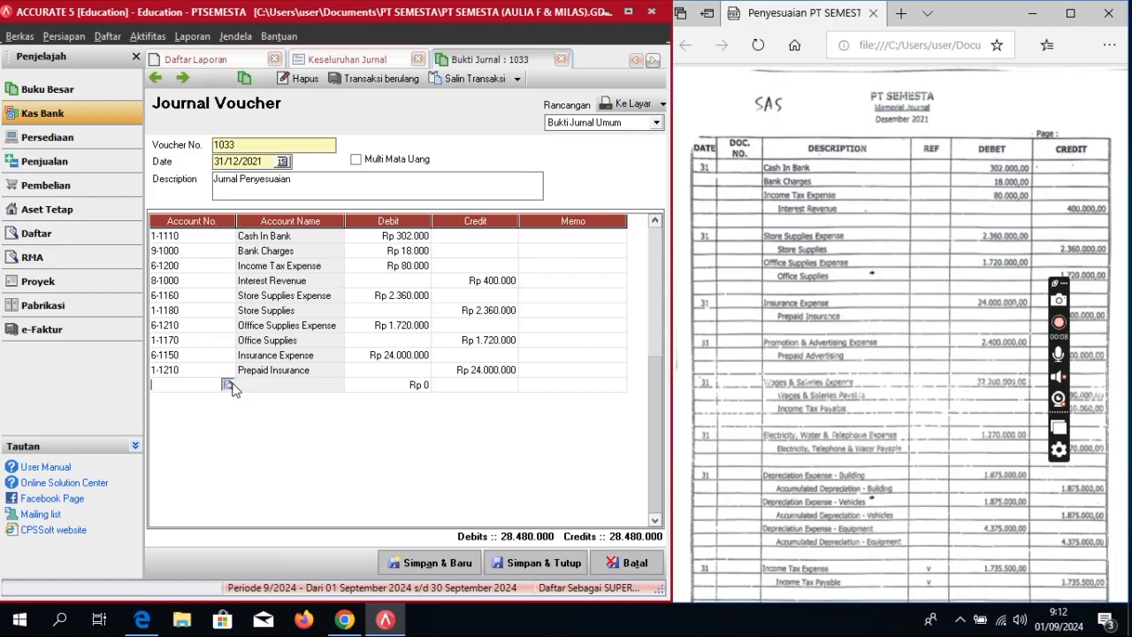
click(229, 385)
text(pro)
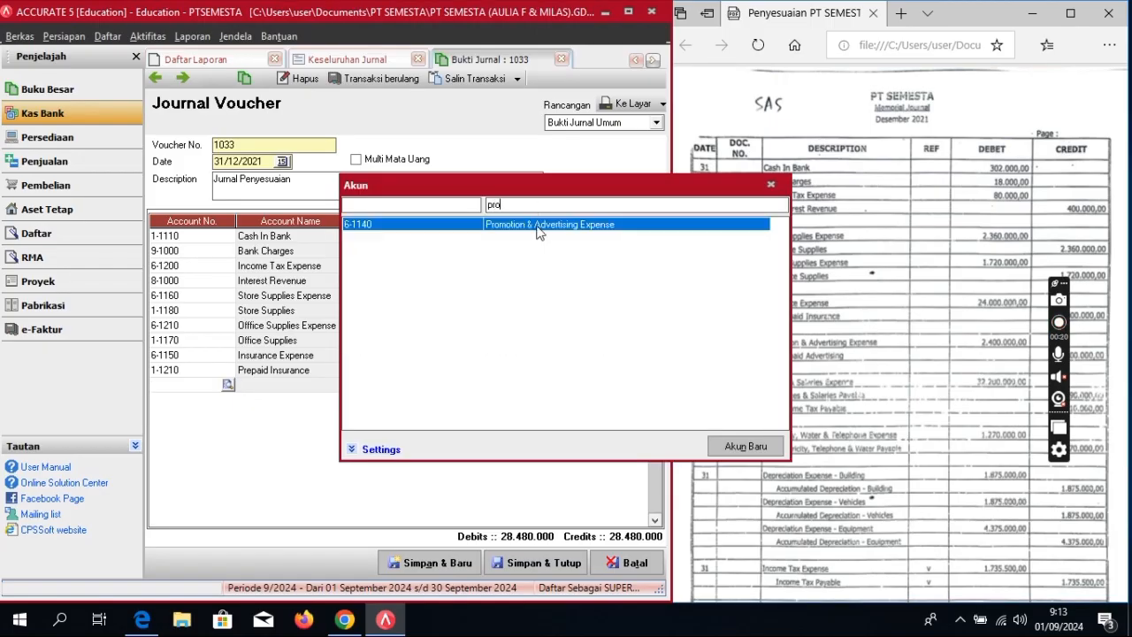
double_click(538, 227)
click(392, 387)
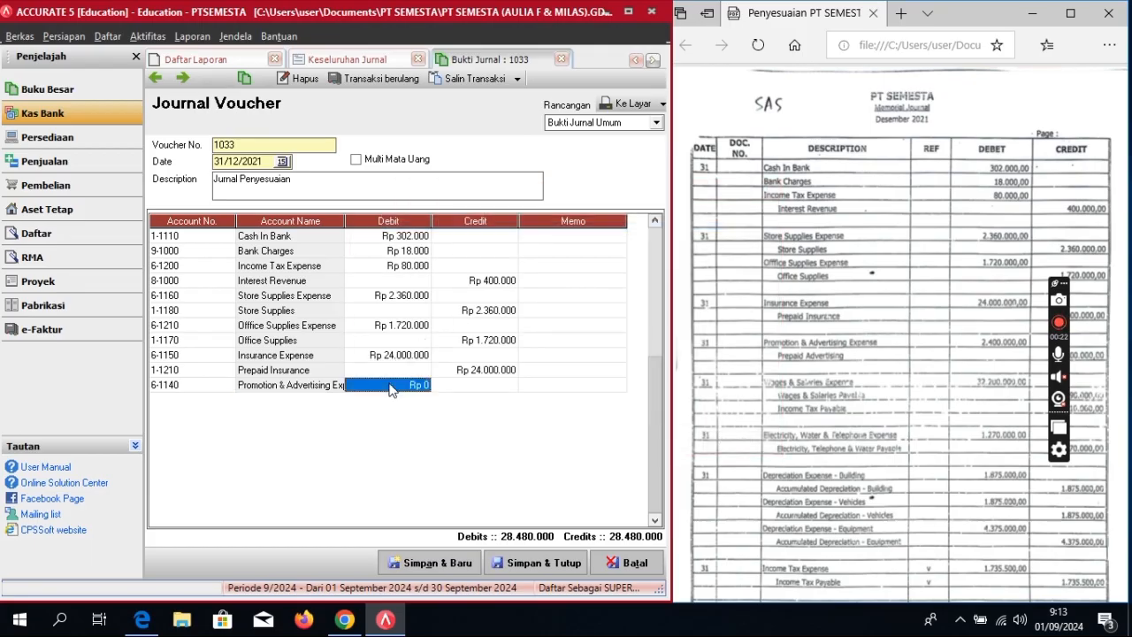
click(392, 386)
text(2.400.)
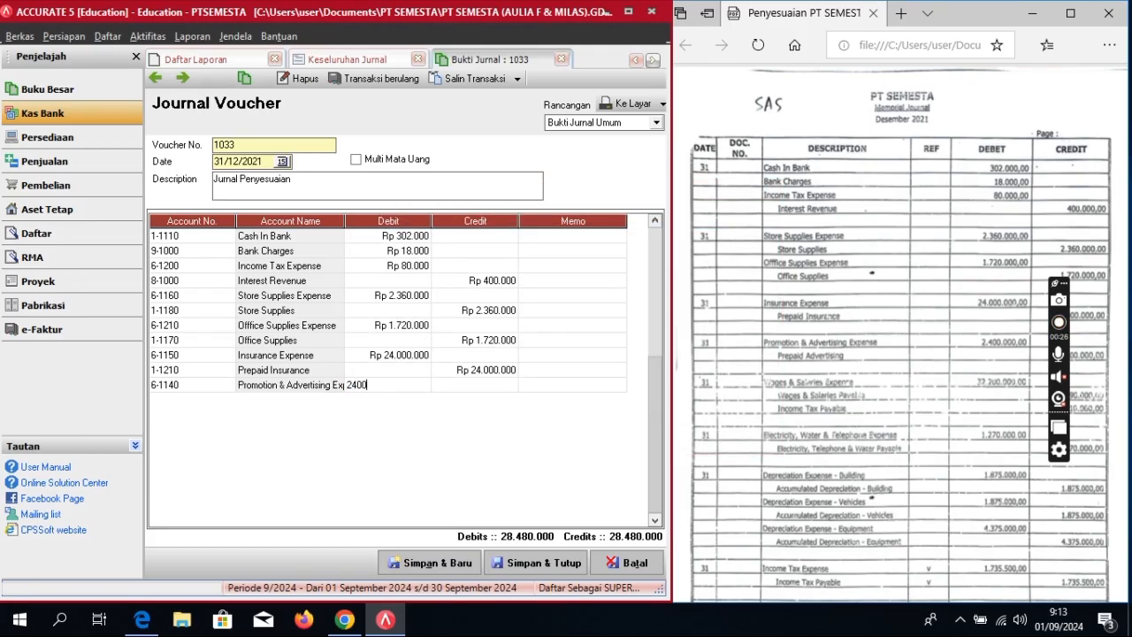
text(000)
key(Tab)
key(Tab)
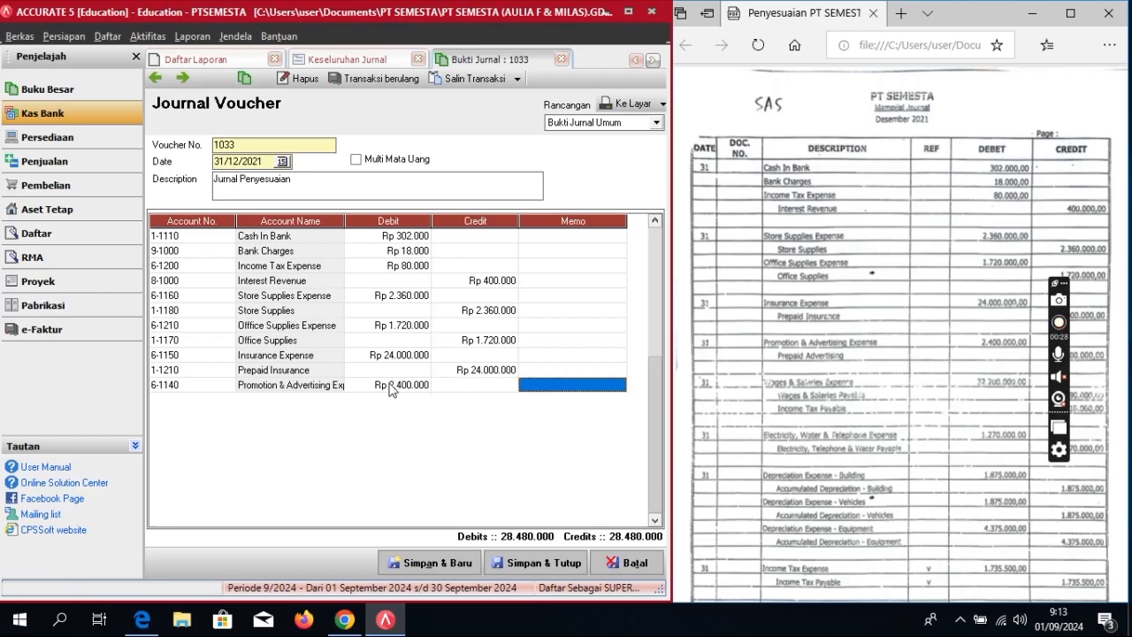
key(Tab)
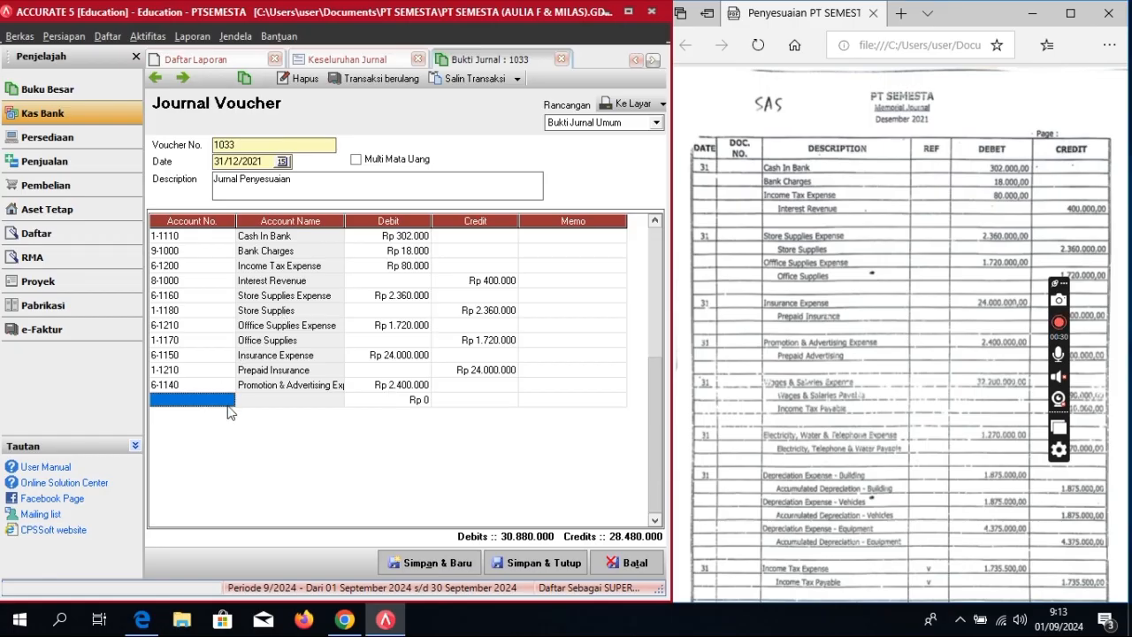
Step: Add 1-1220 Prepaid Advertising credited 2.400.000
click(204, 399)
click(228, 400)
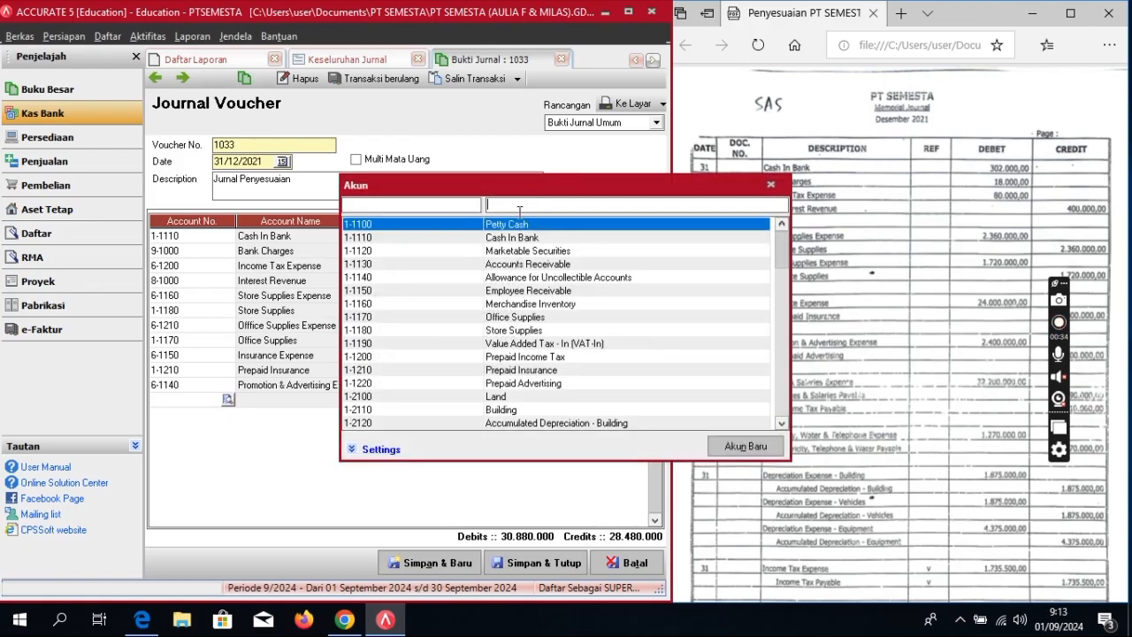
text(pre)
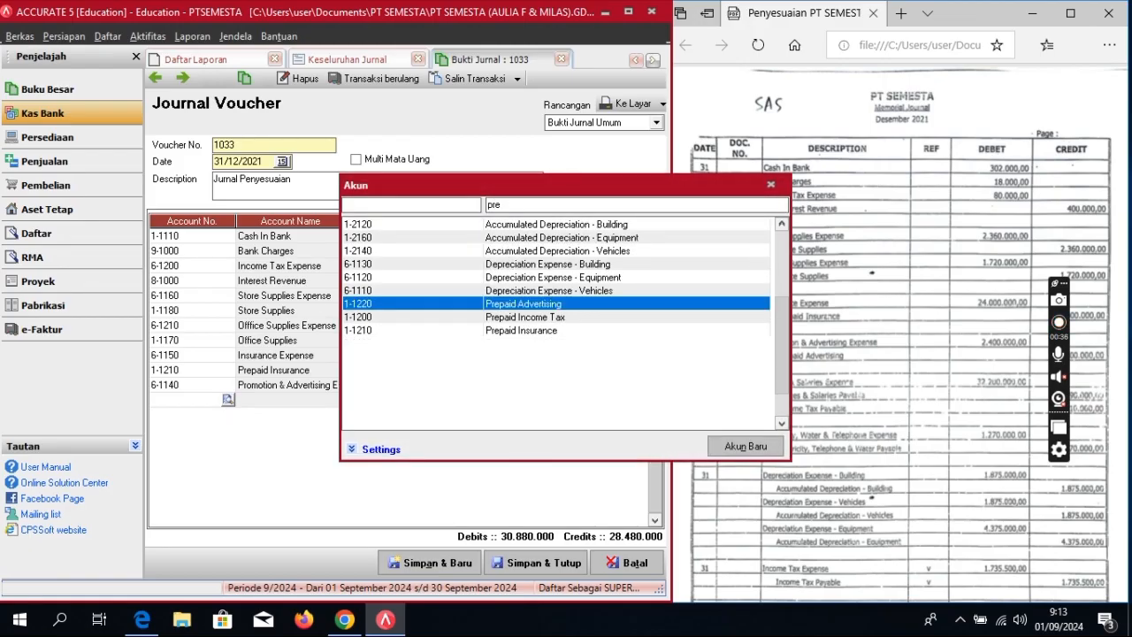
double_click(553, 304)
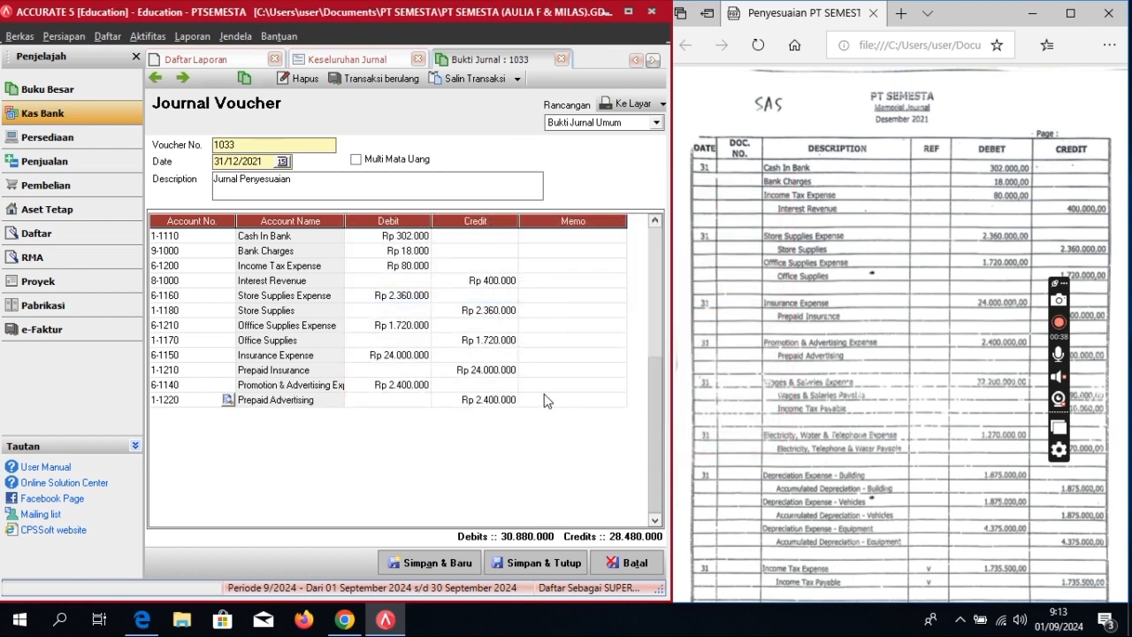
click(545, 401)
key(Return)
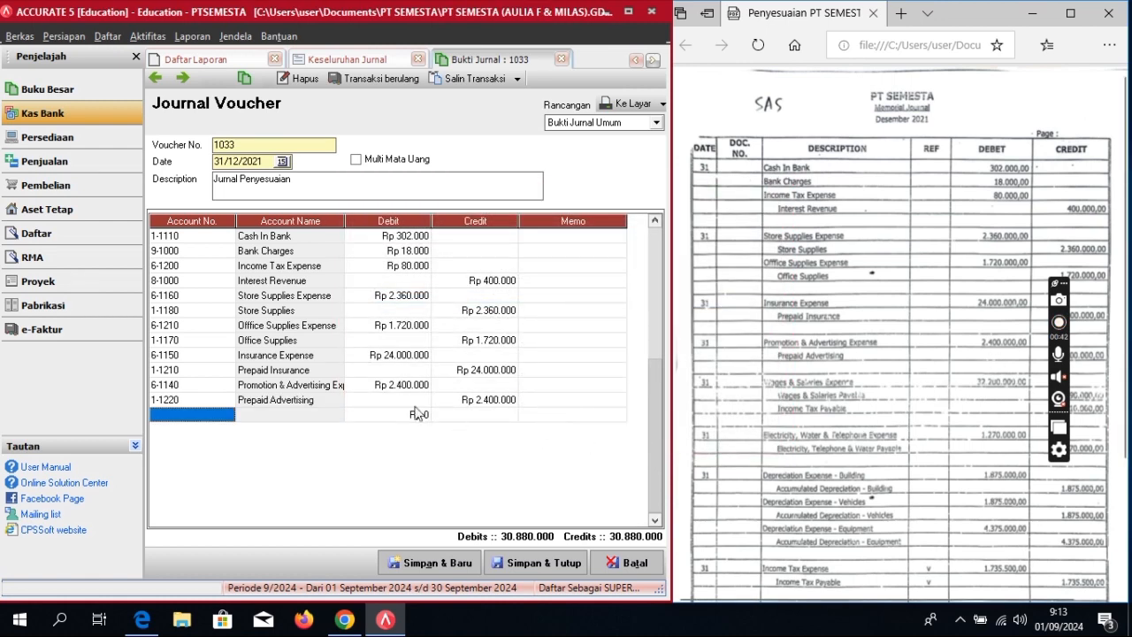
Step: Add 6-1100 Wages & Salaries Expense debited 32.200.000
click(220, 417)
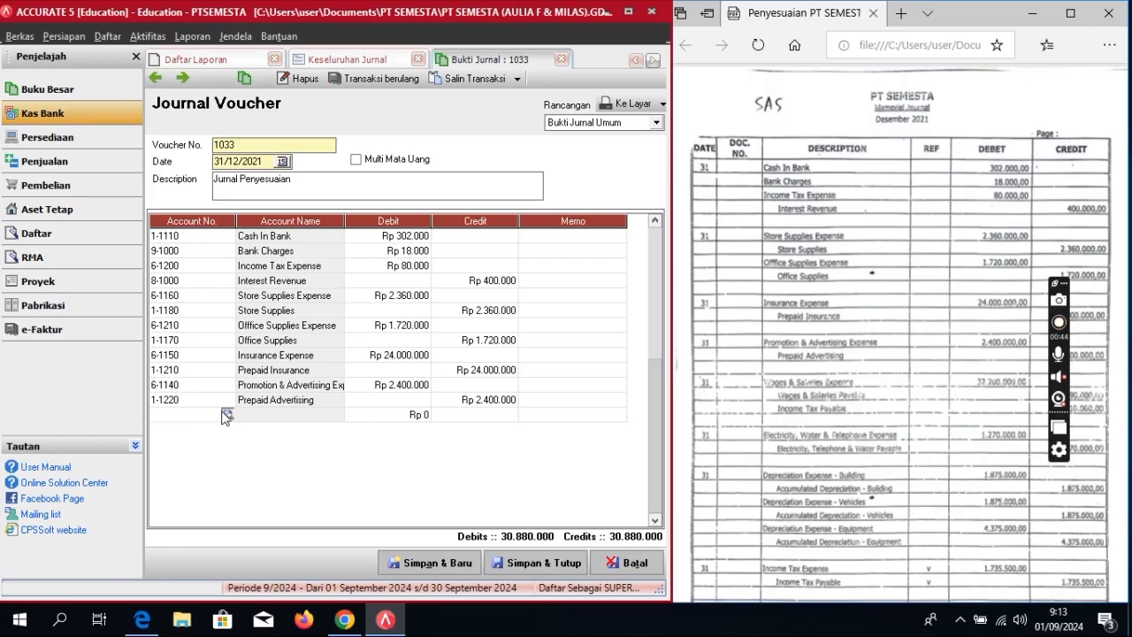
click(227, 414)
text(wa)
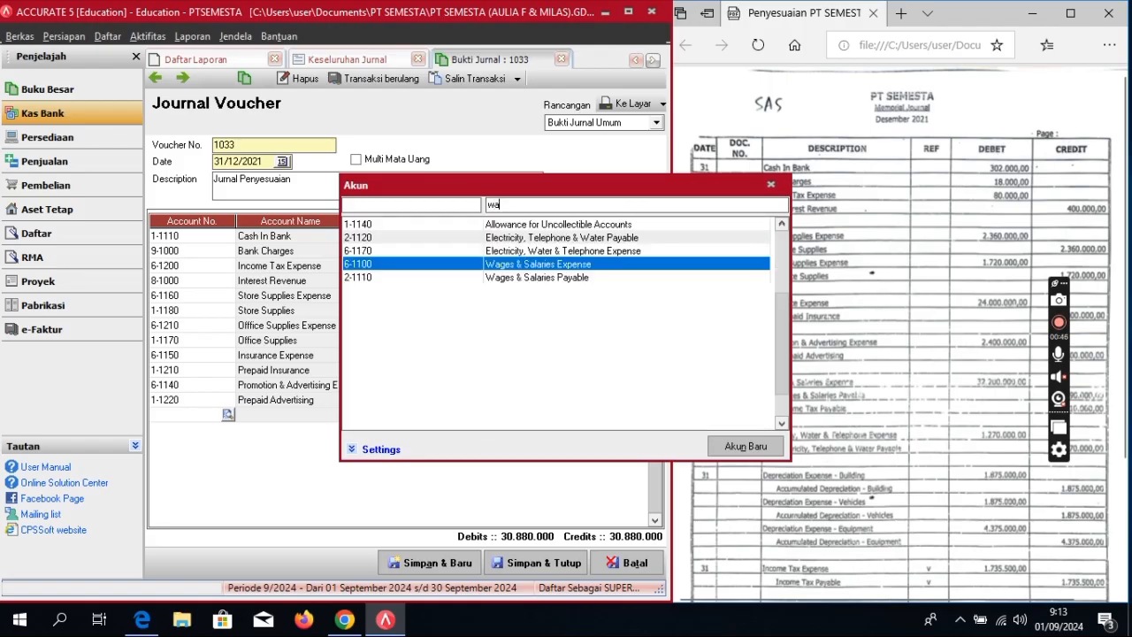
text(g)
key(Return)
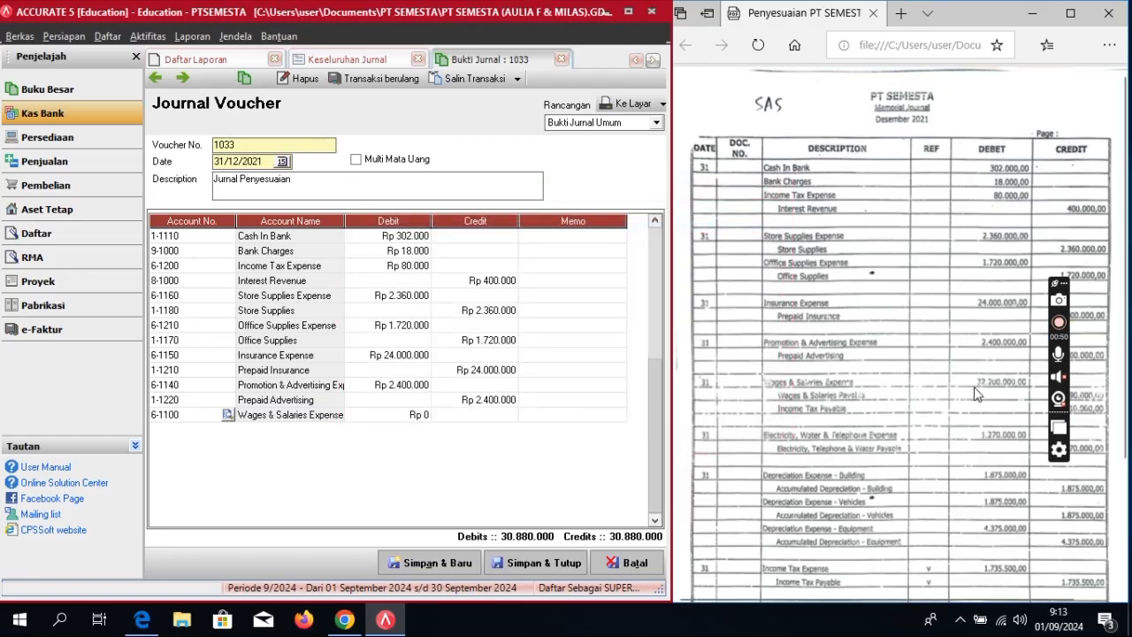
click(419, 414)
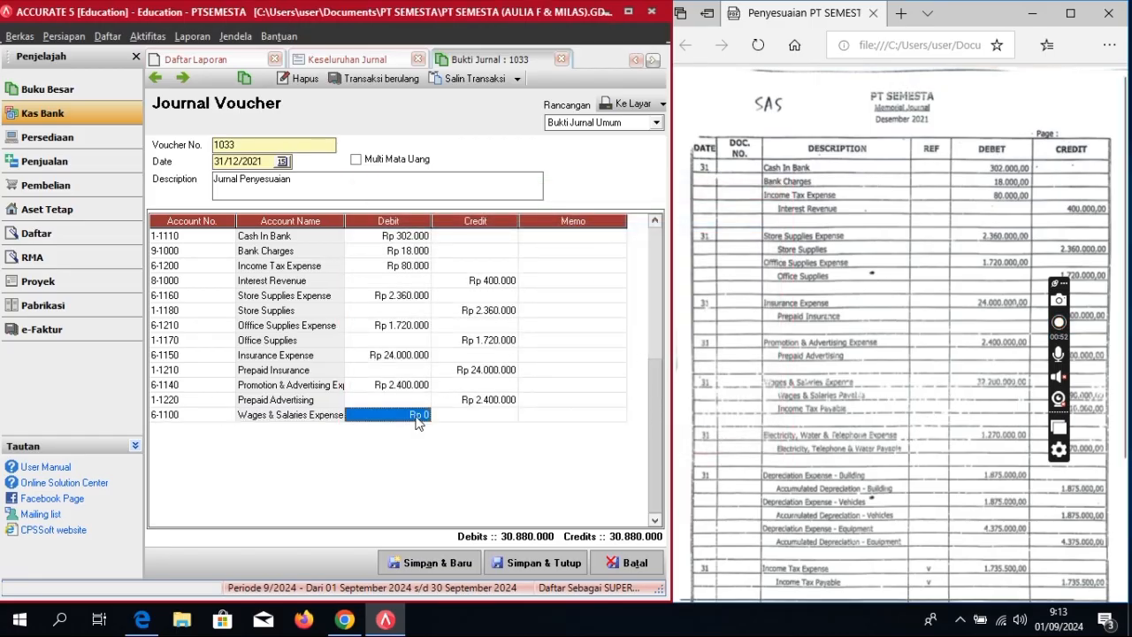
click(416, 408)
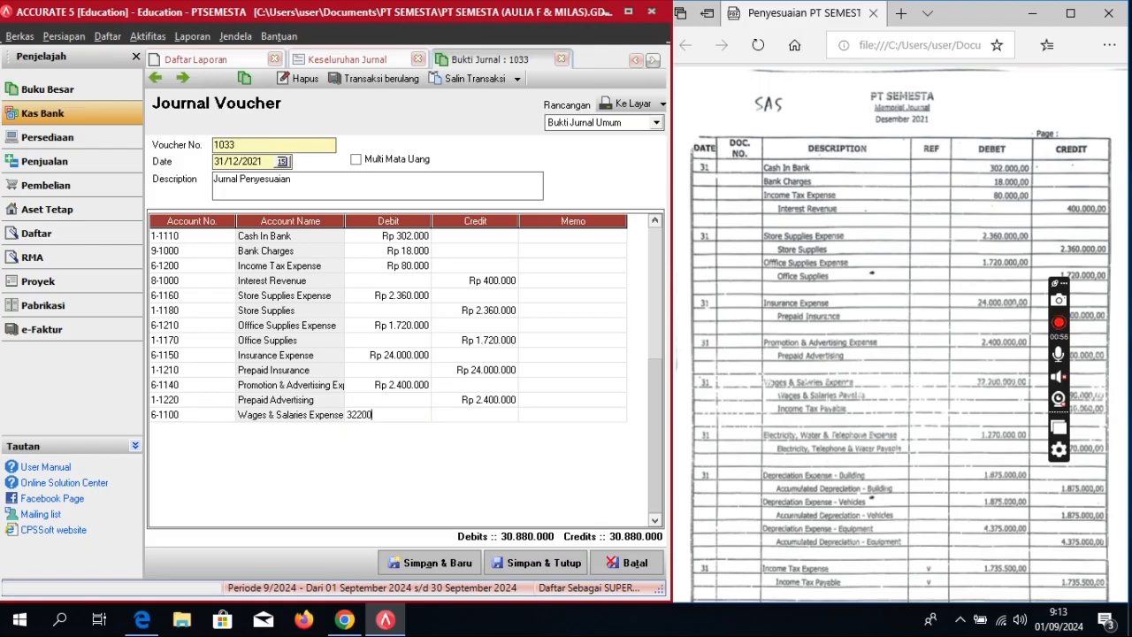
key(Tab)
key(Tab)
key(Tab)
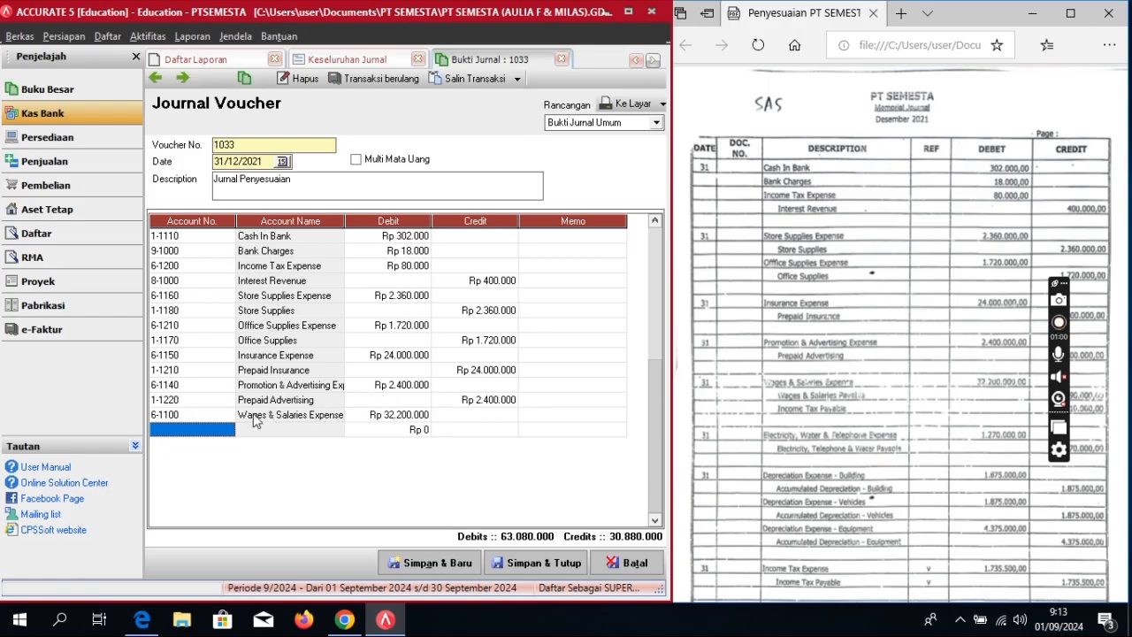
Step: Add 2-1110 Wages & Salaries Payable with its auto-filled 32.200.000 credit
click(211, 429)
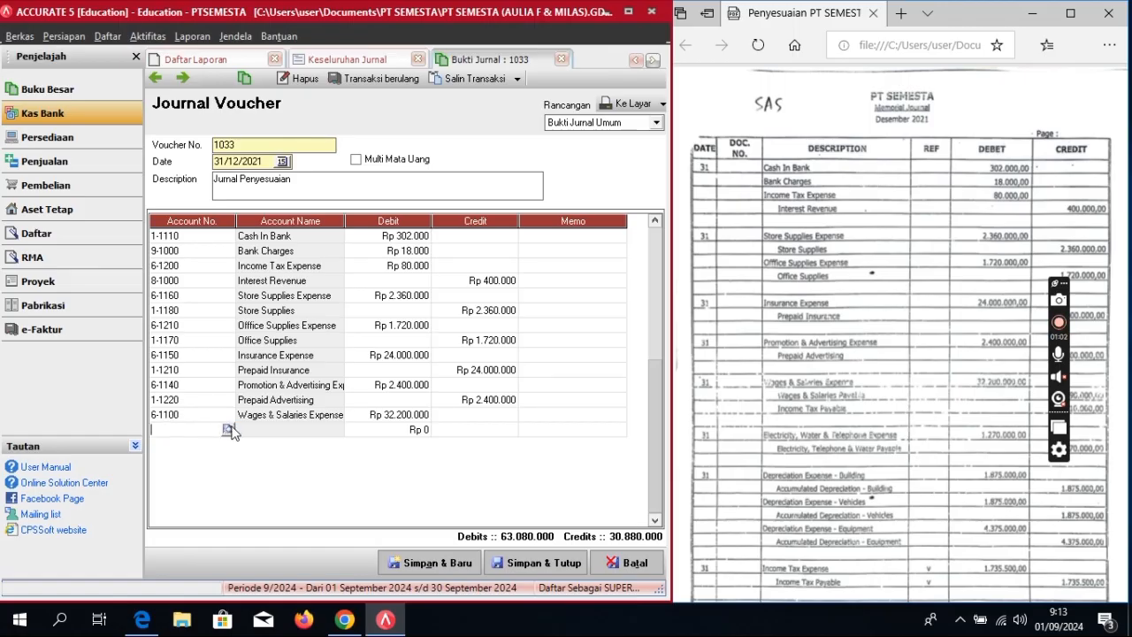
click(228, 430)
text(wa)
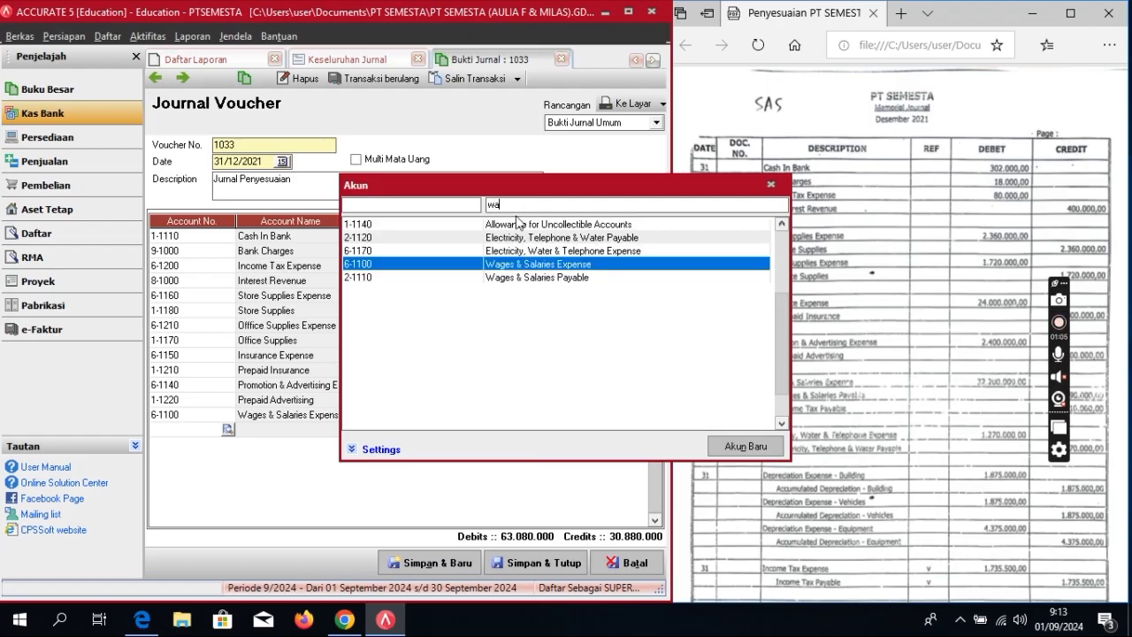
double_click(516, 278)
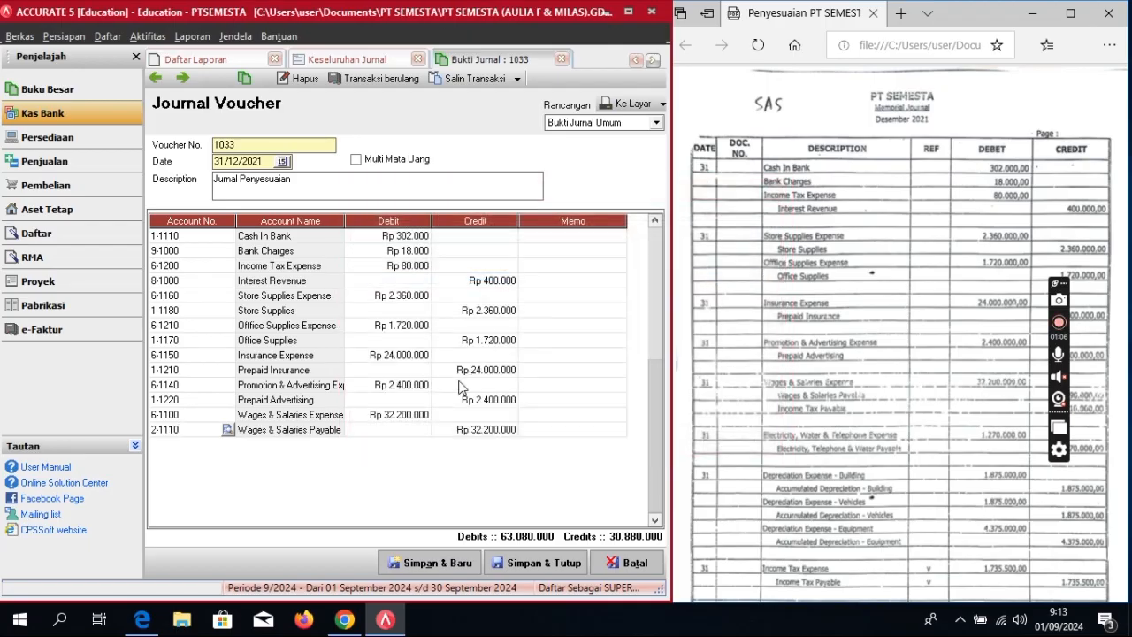
click(460, 433)
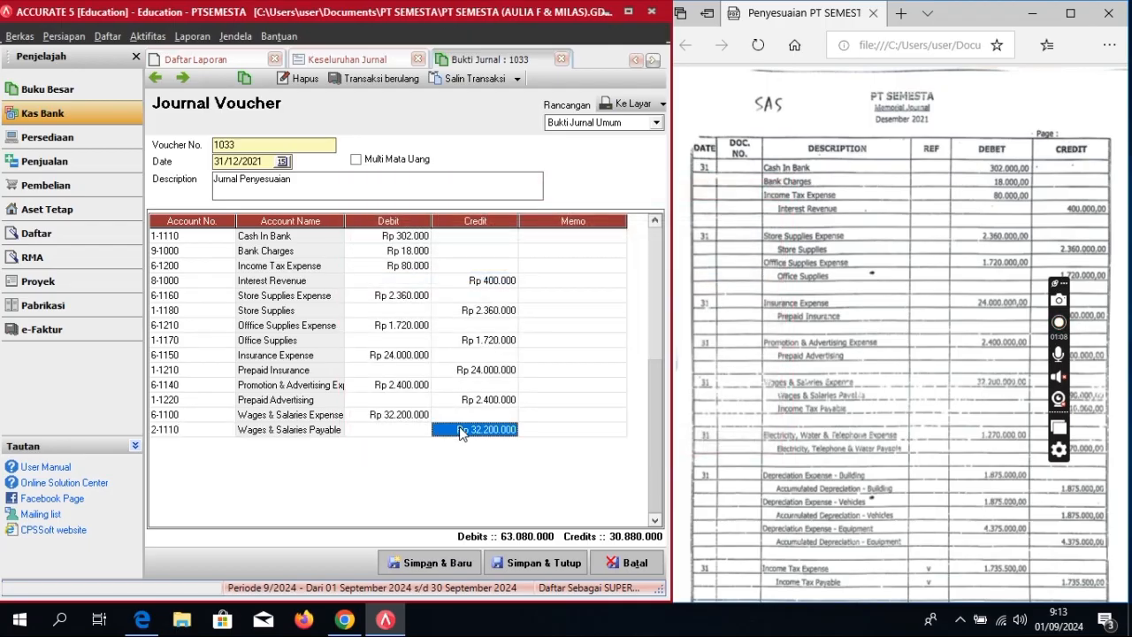
Step: Correct the Wages & Salaries Payable credit amount to Rp 30.590.000
scroll(894, 453, down, 4)
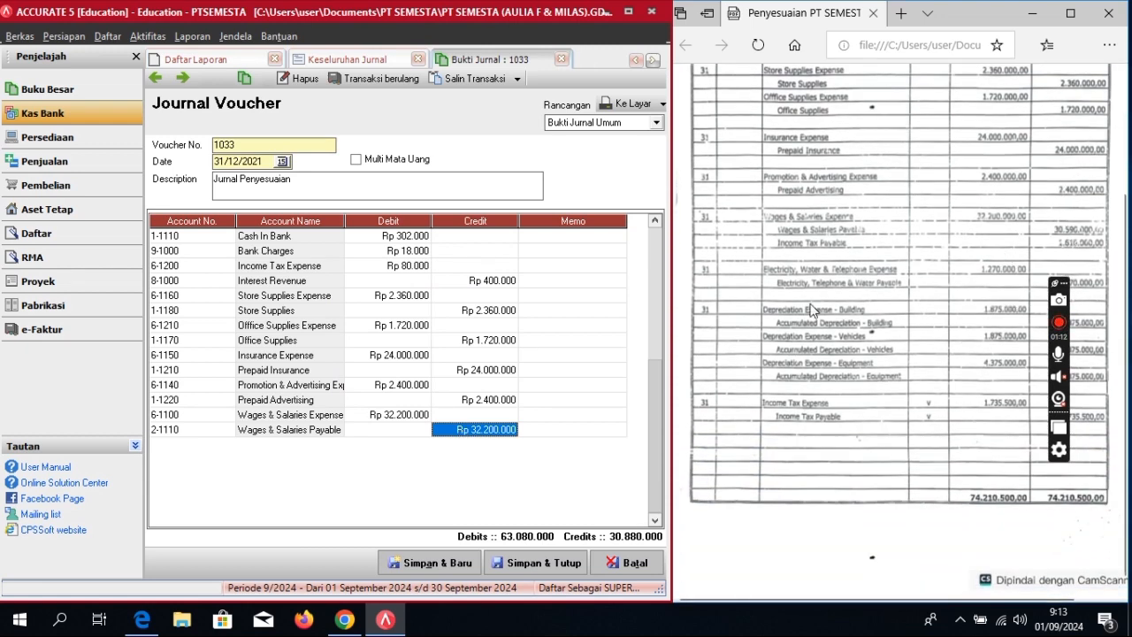
click(495, 426)
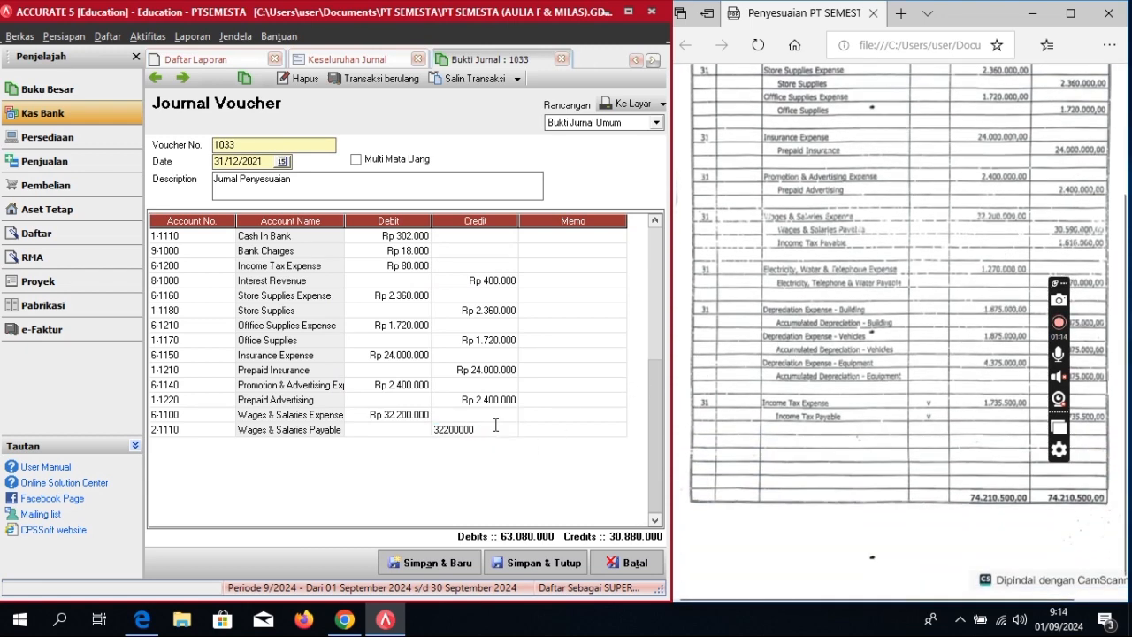
key(BackSpace)
key(BackSpace)
key(BackSpace)
key(BackSpace)
key(BackSpace)
text(30590)
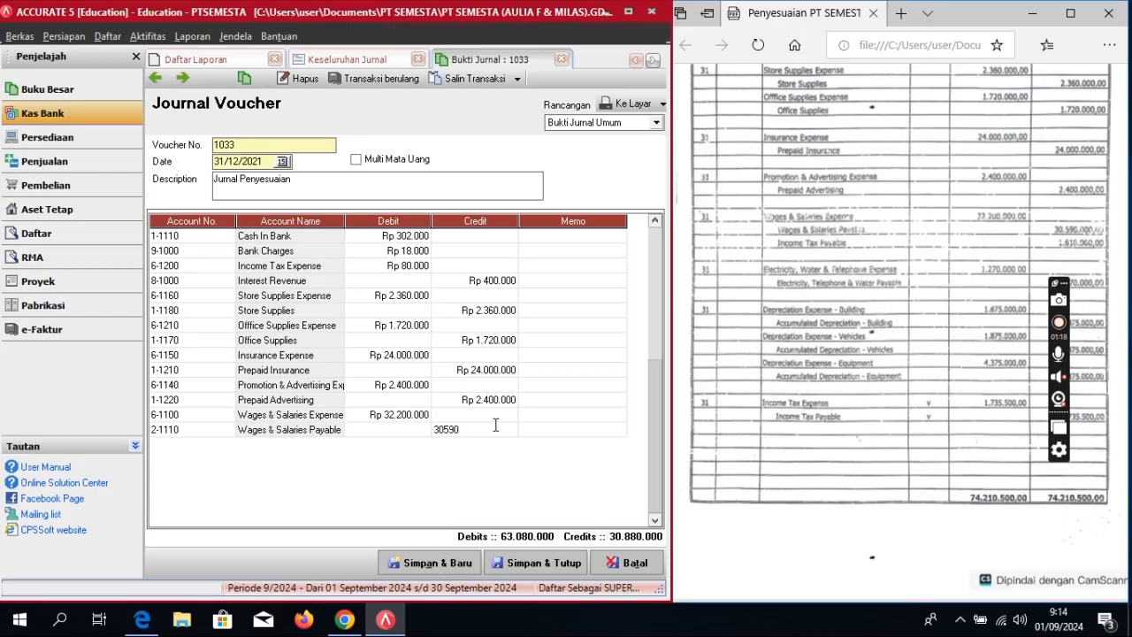
text(.590.000)
key(Tab)
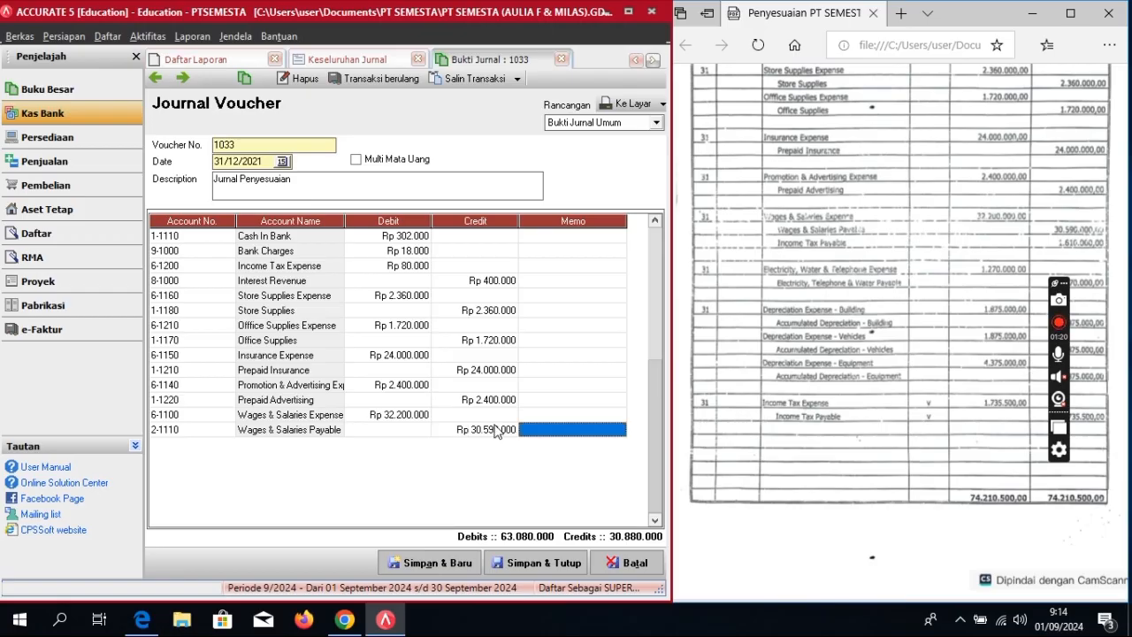
key(Tab)
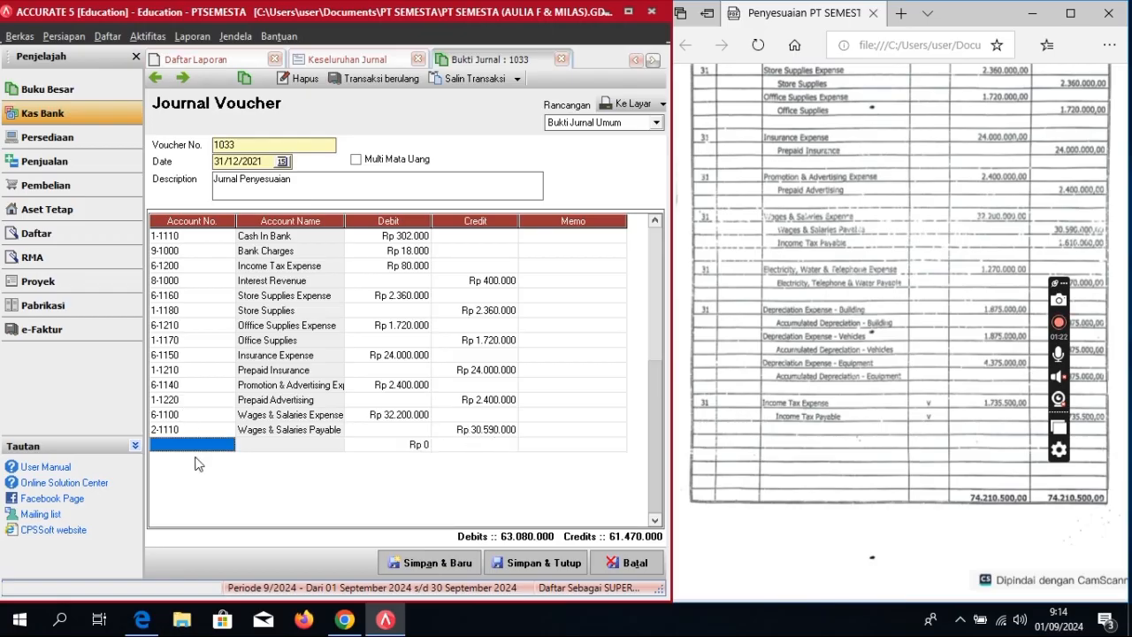
Step: Add a new journal line, searching accounts for 'inc' and picking Income Tax Expense
click(226, 445)
click(228, 445)
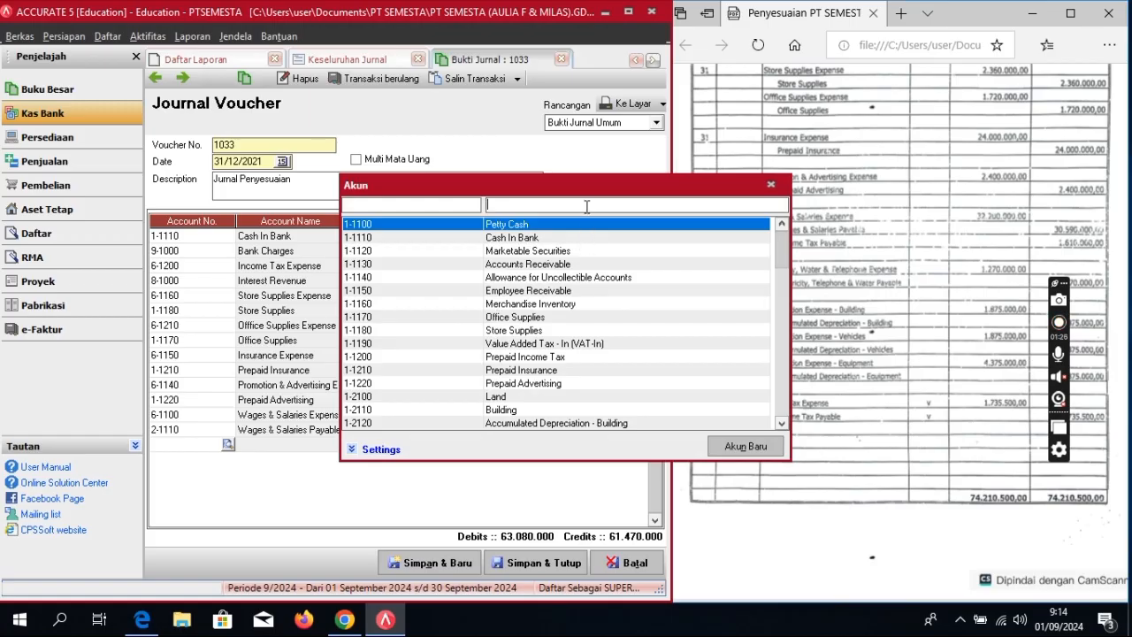
click(580, 203)
text(in)
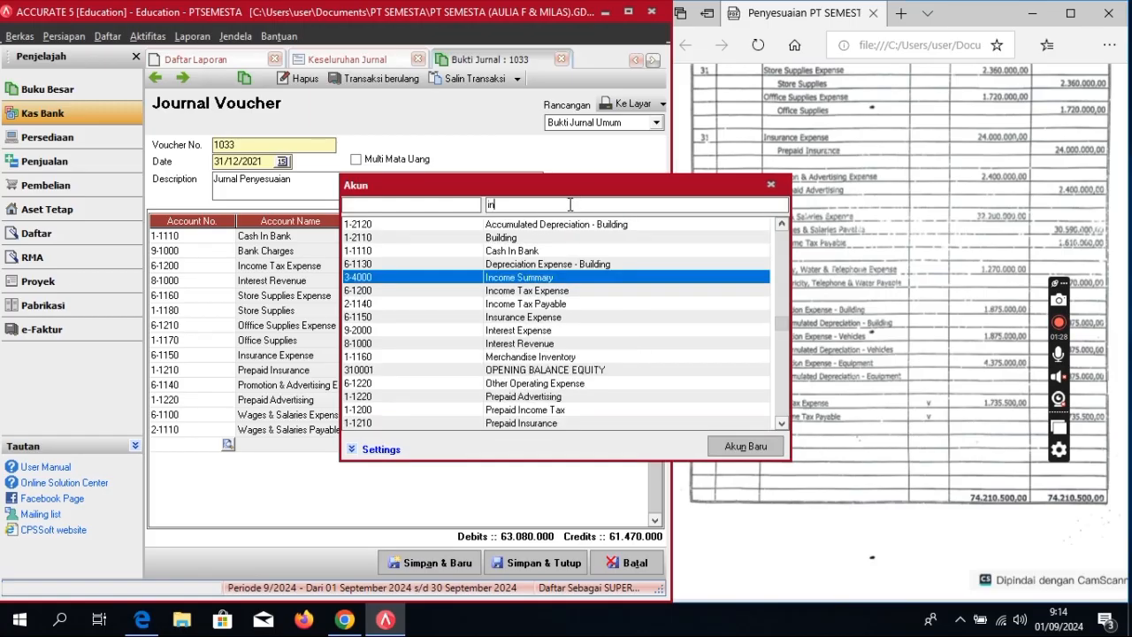
text(c)
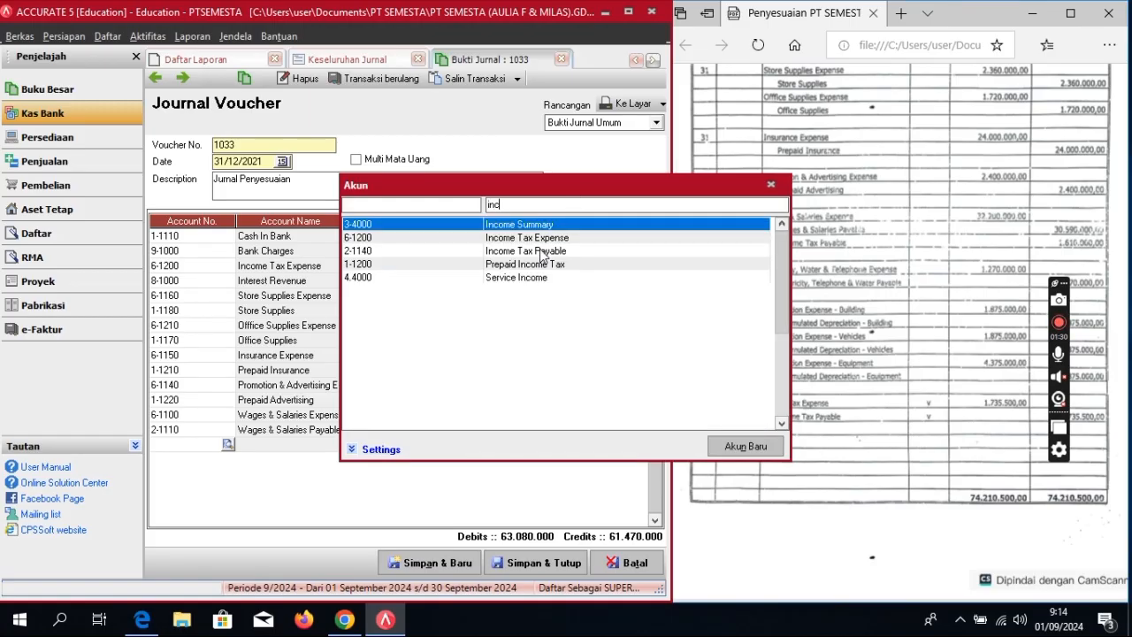
click(546, 238)
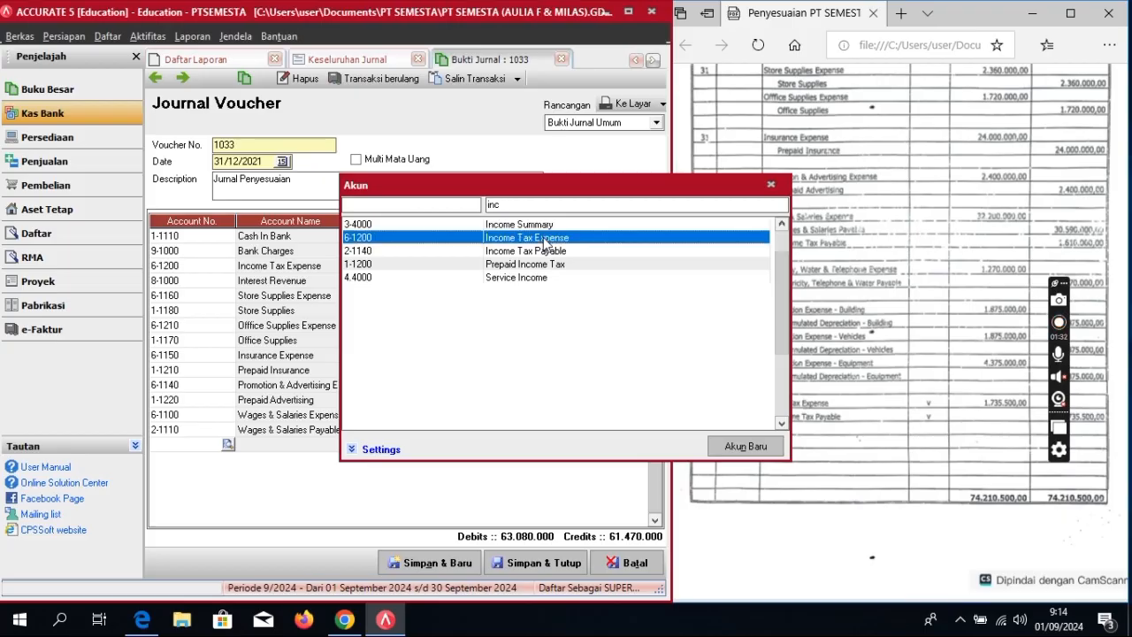
double_click(546, 239)
click(321, 445)
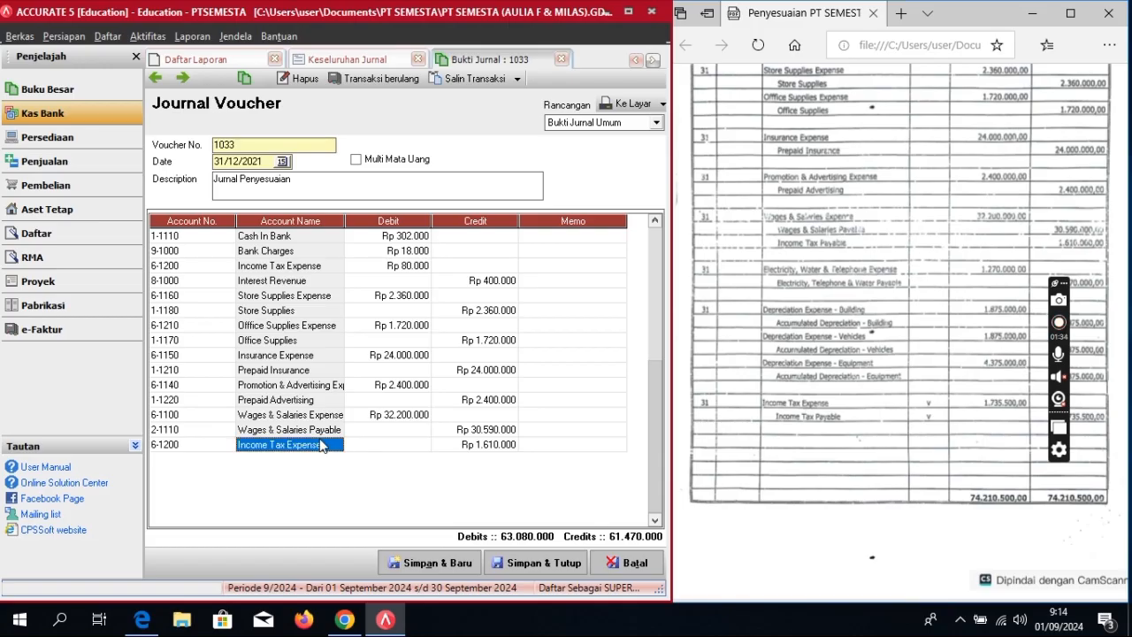
Step: Change the last line's account to 2-1140 Income Tax Payable and commit the row
click(335, 445)
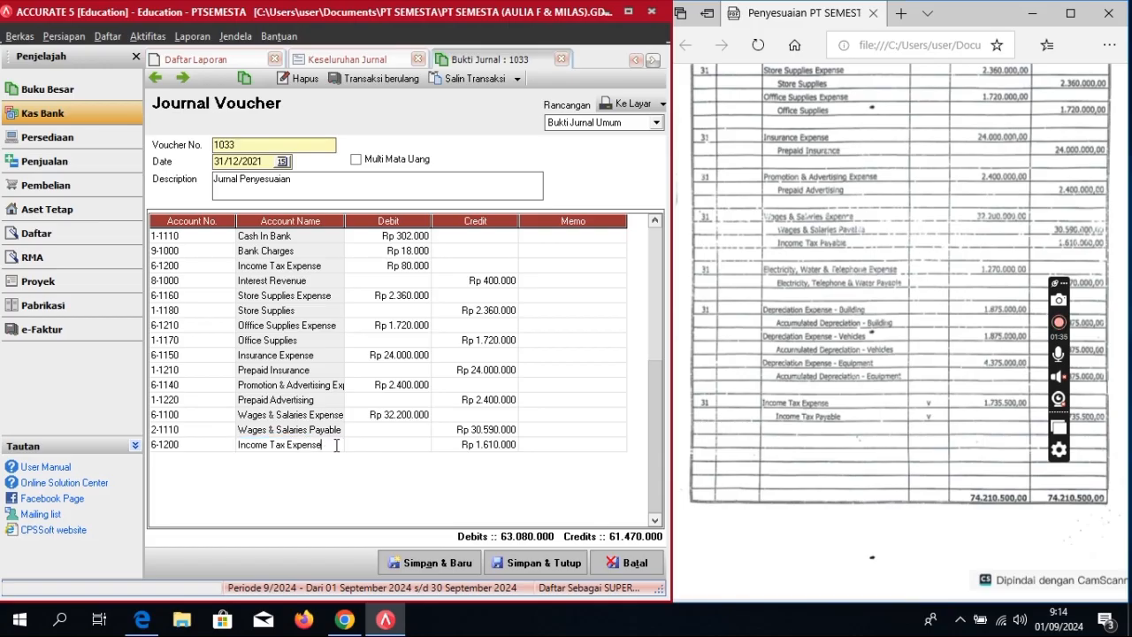
click(213, 444)
click(217, 444)
click(226, 444)
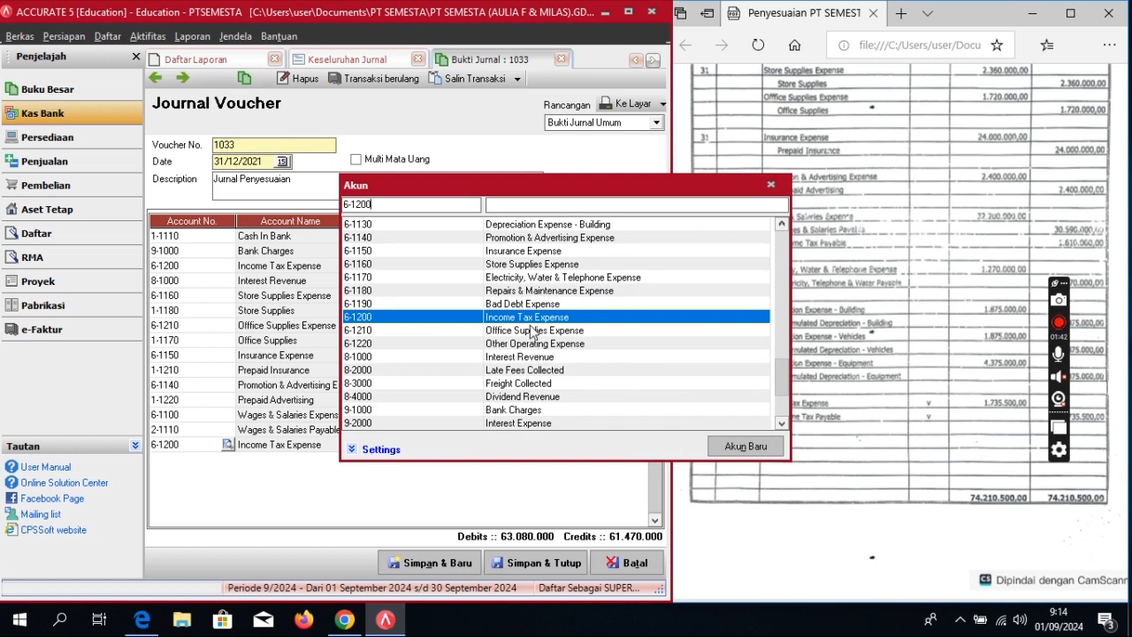
text(i)
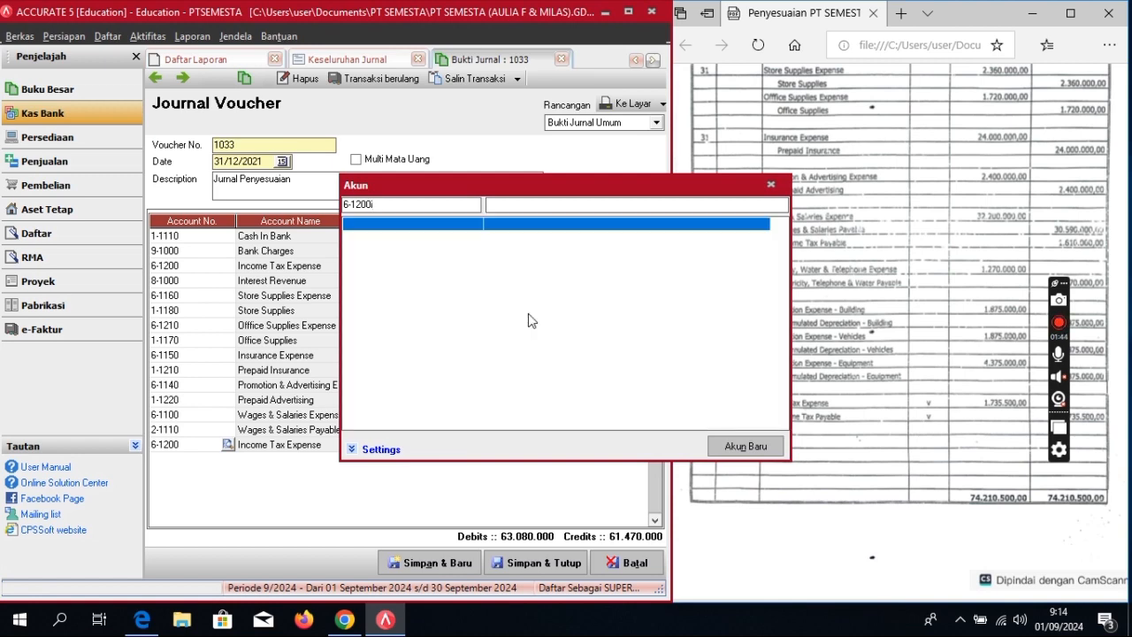
key(BackSpace)
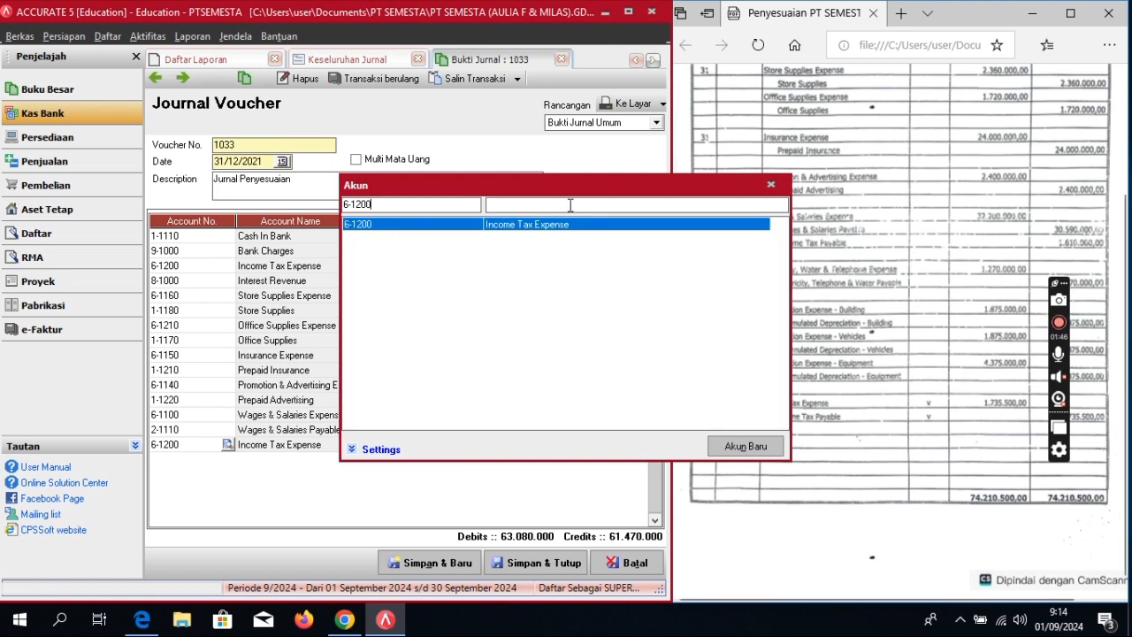
click(562, 203)
text(inc)
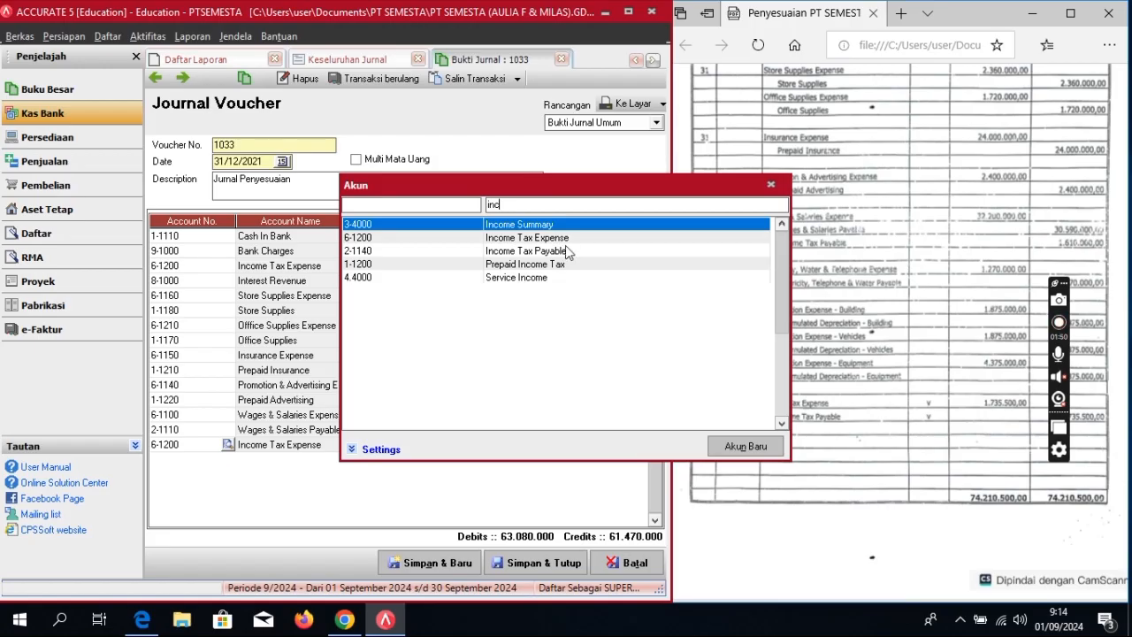
double_click(566, 251)
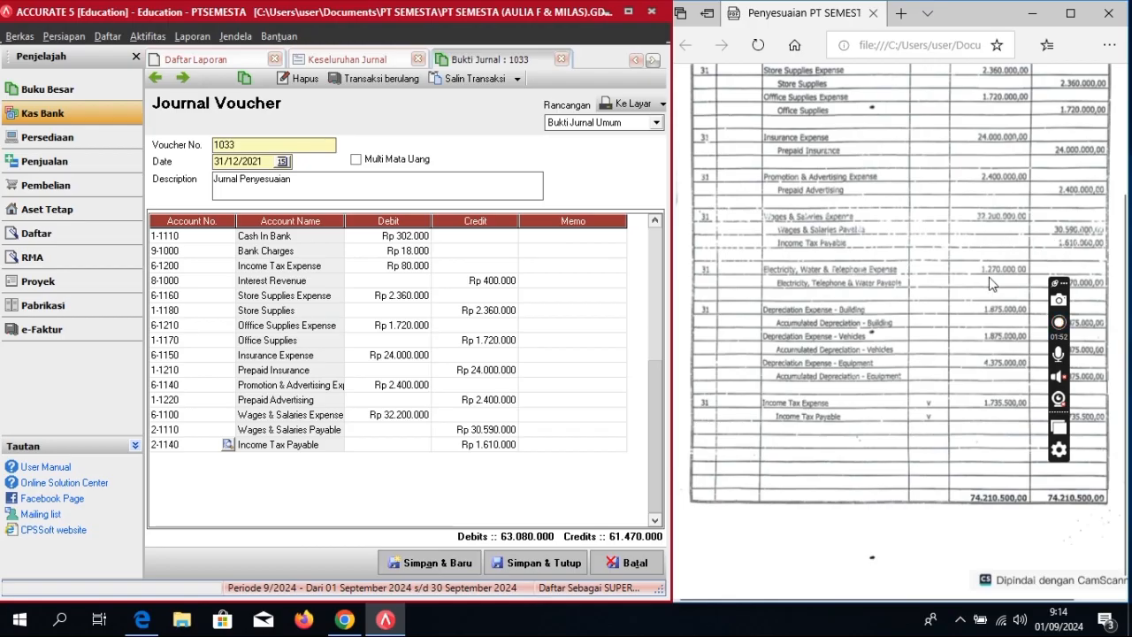
click(523, 445)
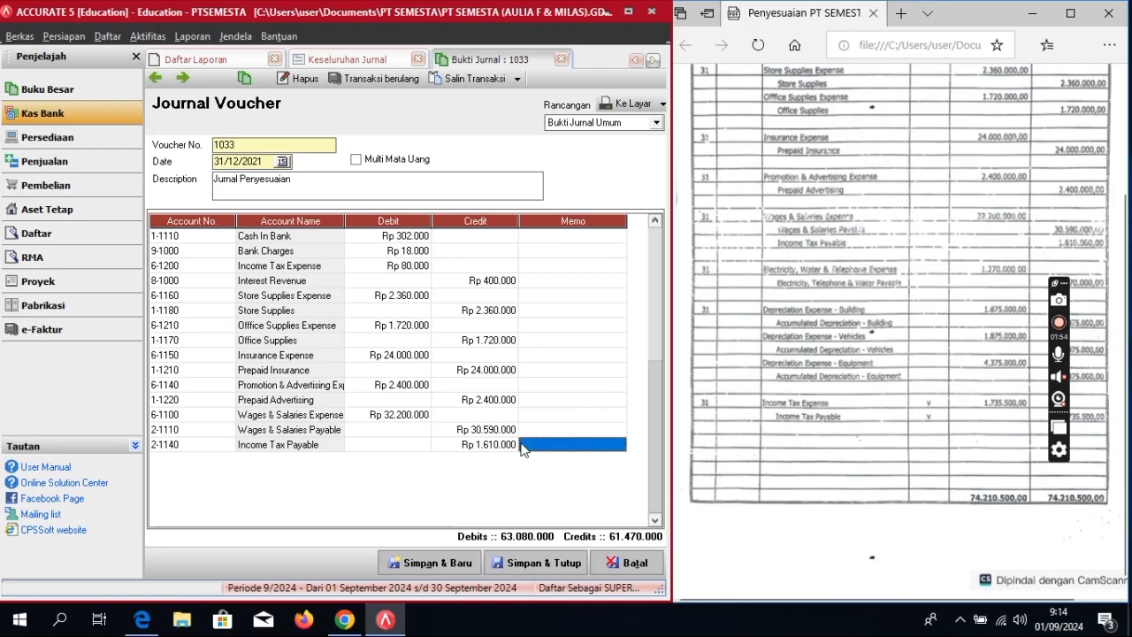
key(Tab)
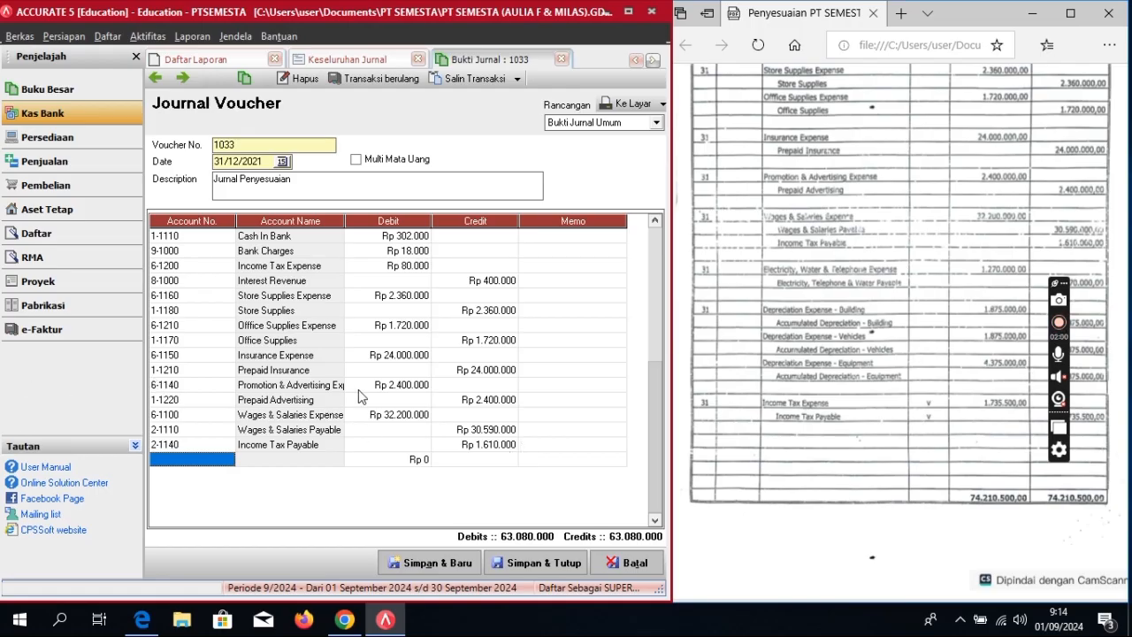
Step: Add a line debiting Electricity, Water & Telephone Expense Rp 1.270.000
click(232, 460)
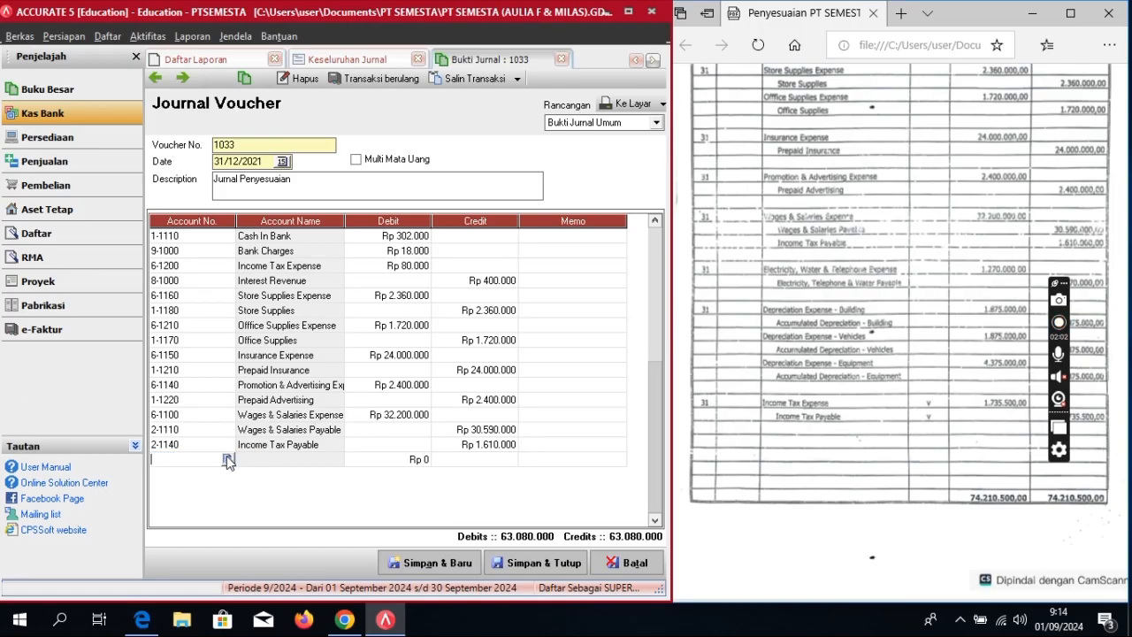
click(228, 459)
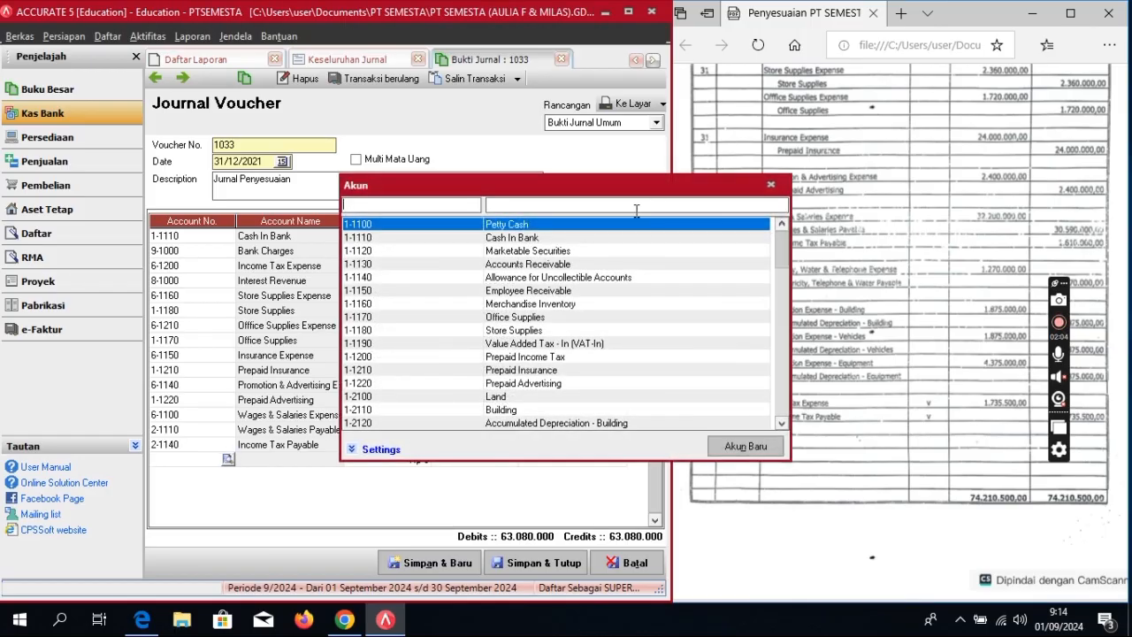
text(e)
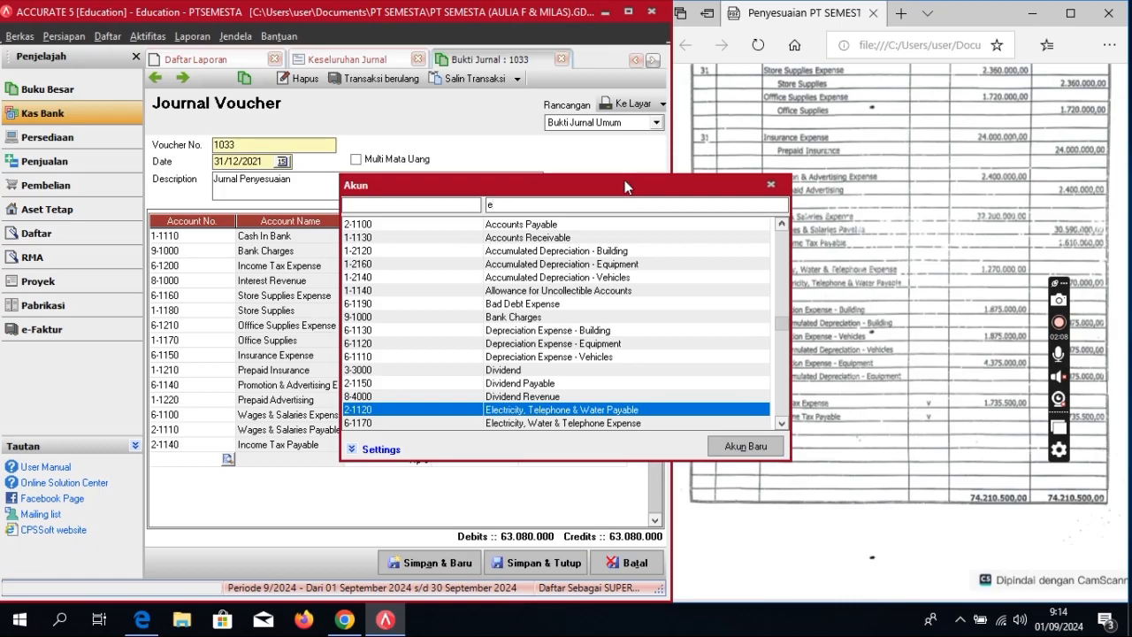
double_click(592, 424)
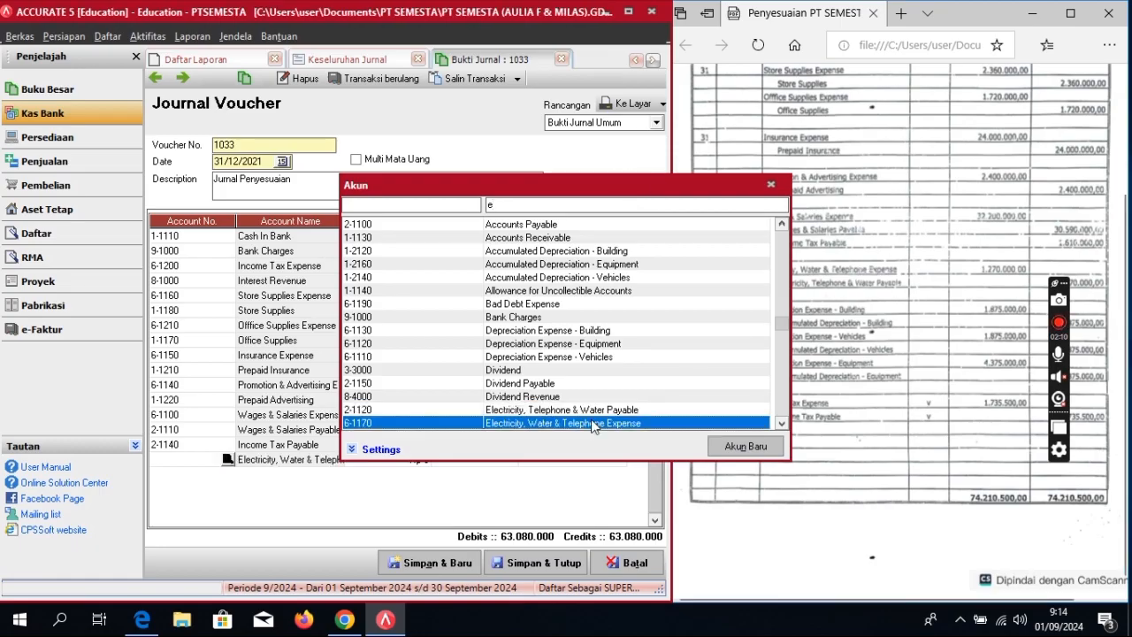
click(399, 465)
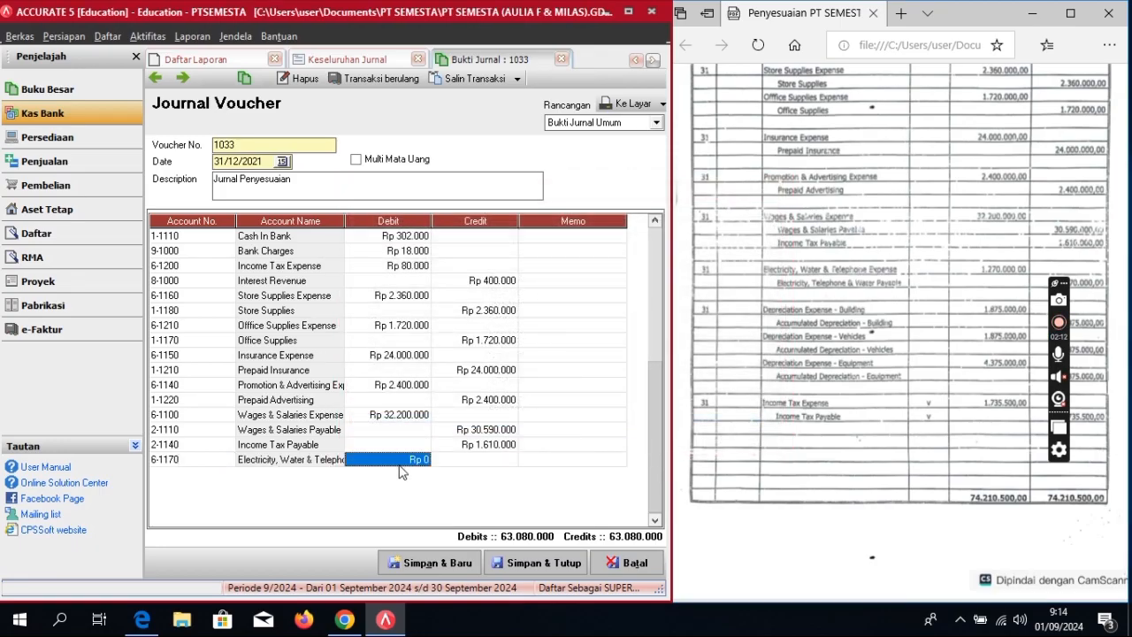
click(400, 463)
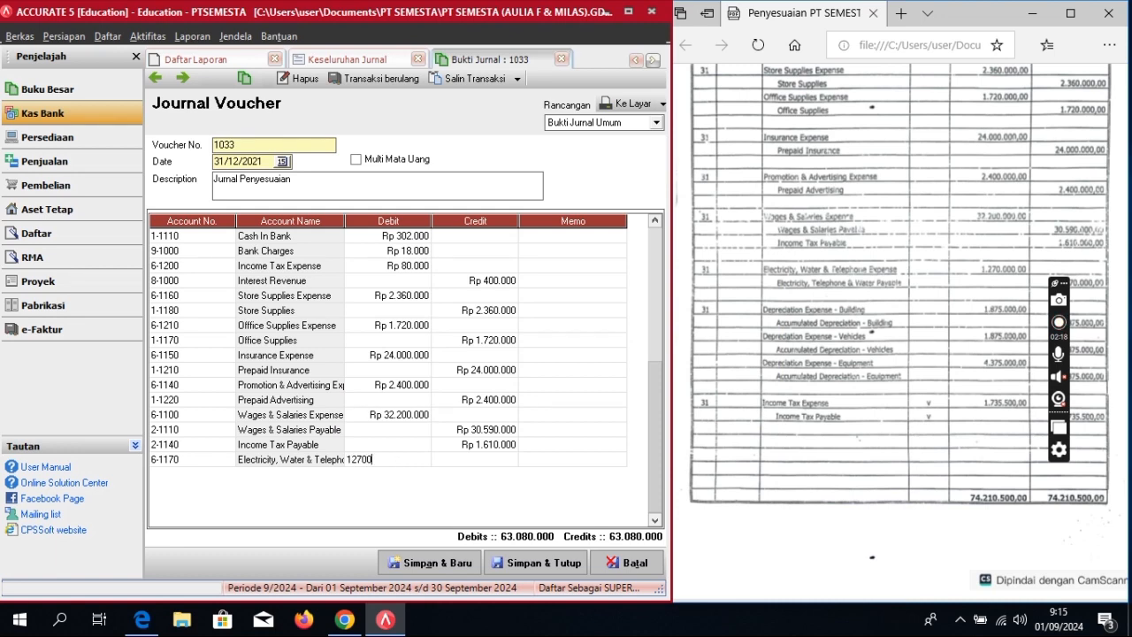
key(Tab)
key(Tab)
key(Tab)
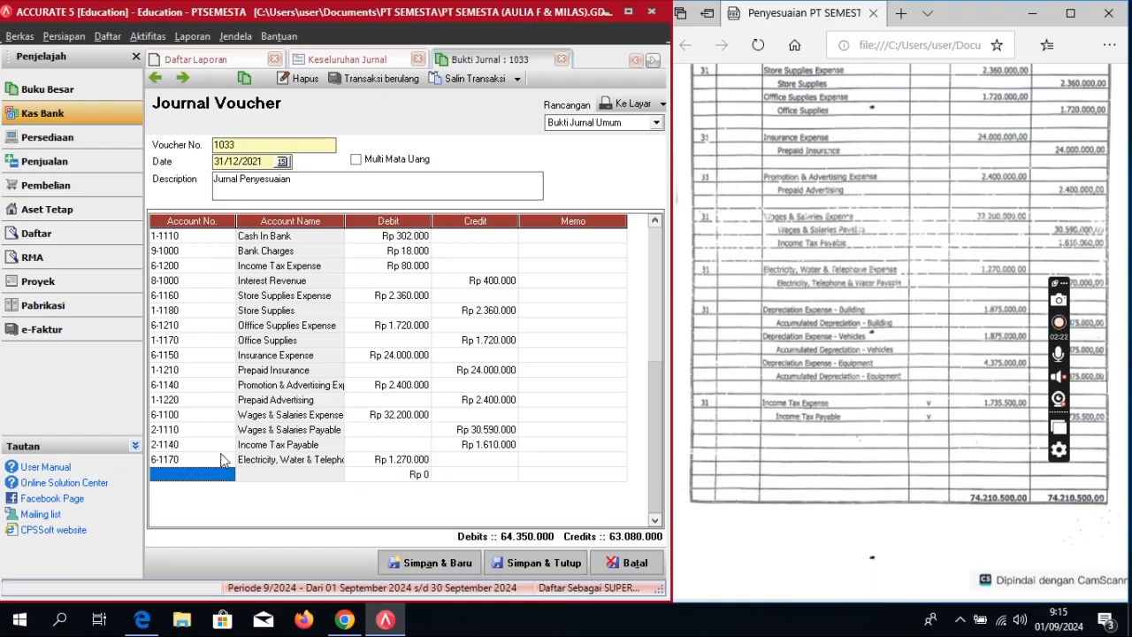
Step: Add a line crediting 2-1120 Electricity, Telephone & Water Payable, balancing at 64.350.000
click(232, 478)
click(227, 475)
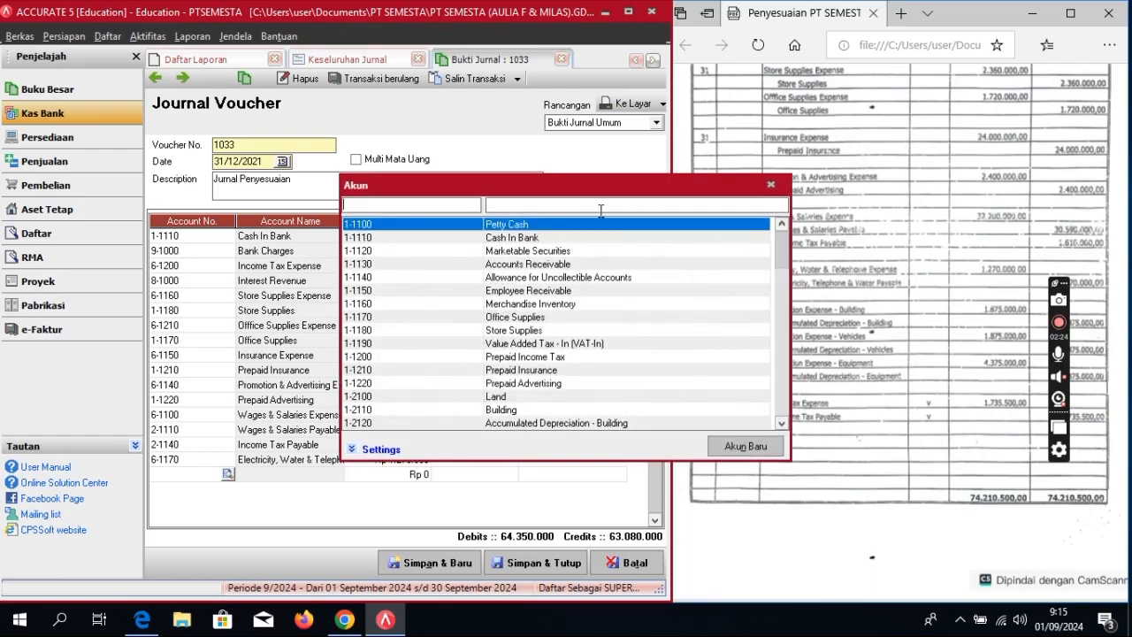
text(el)
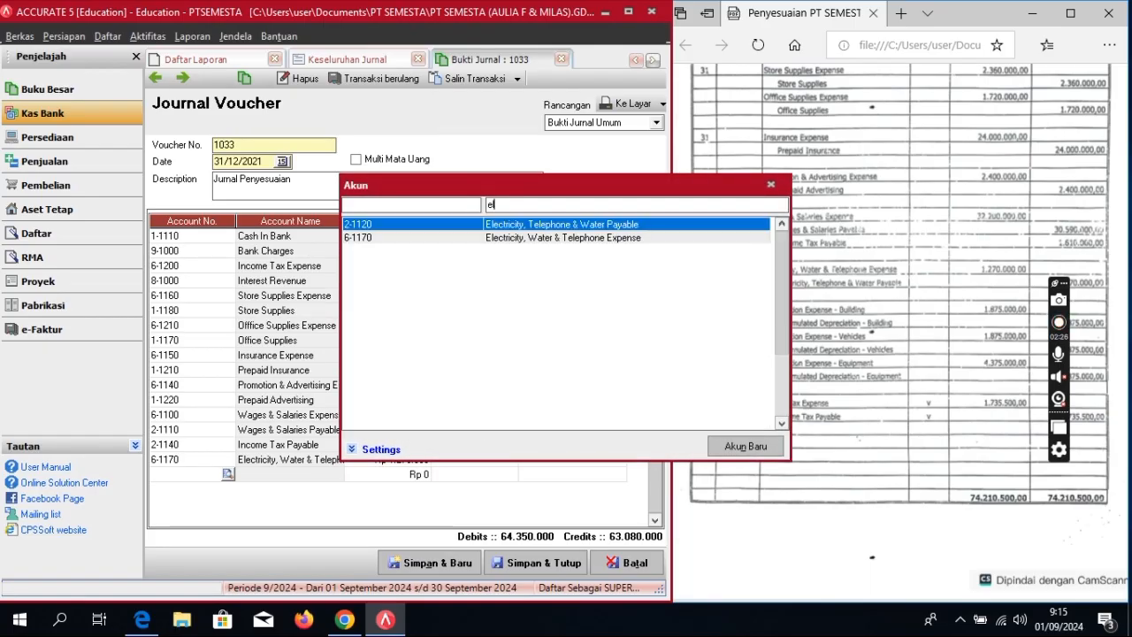
text(e)
double_click(627, 227)
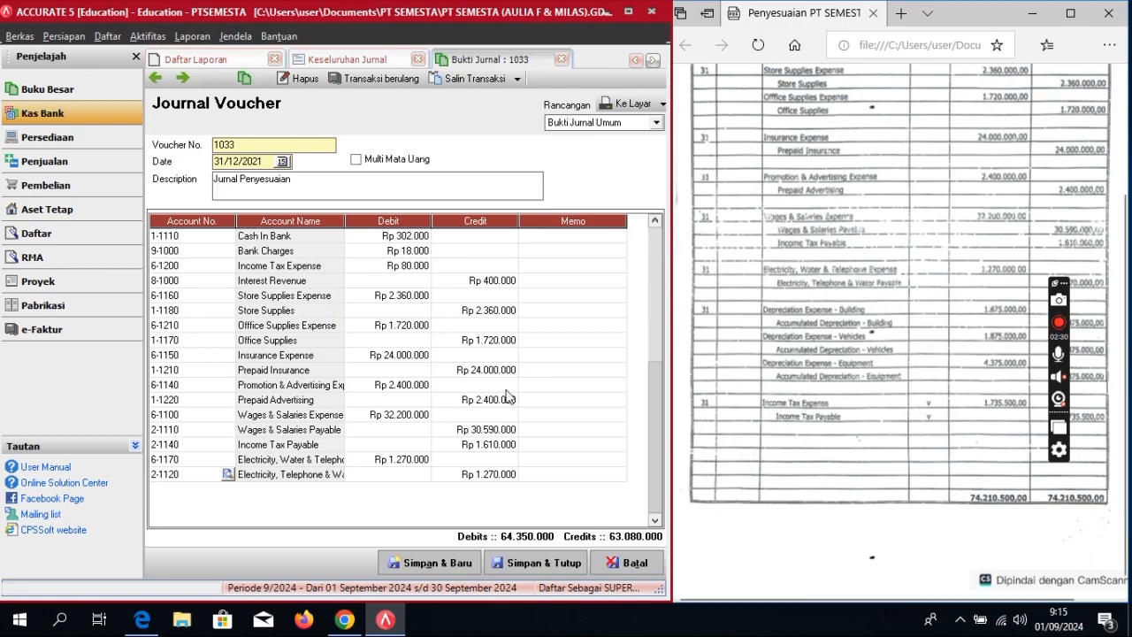
click(556, 478)
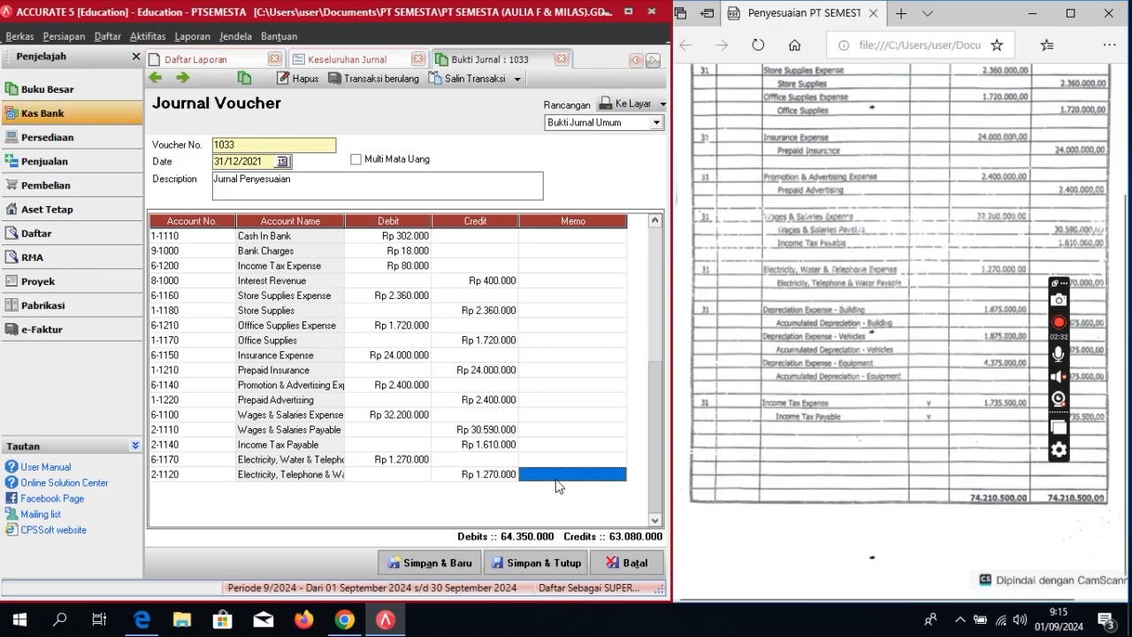
key(Tab)
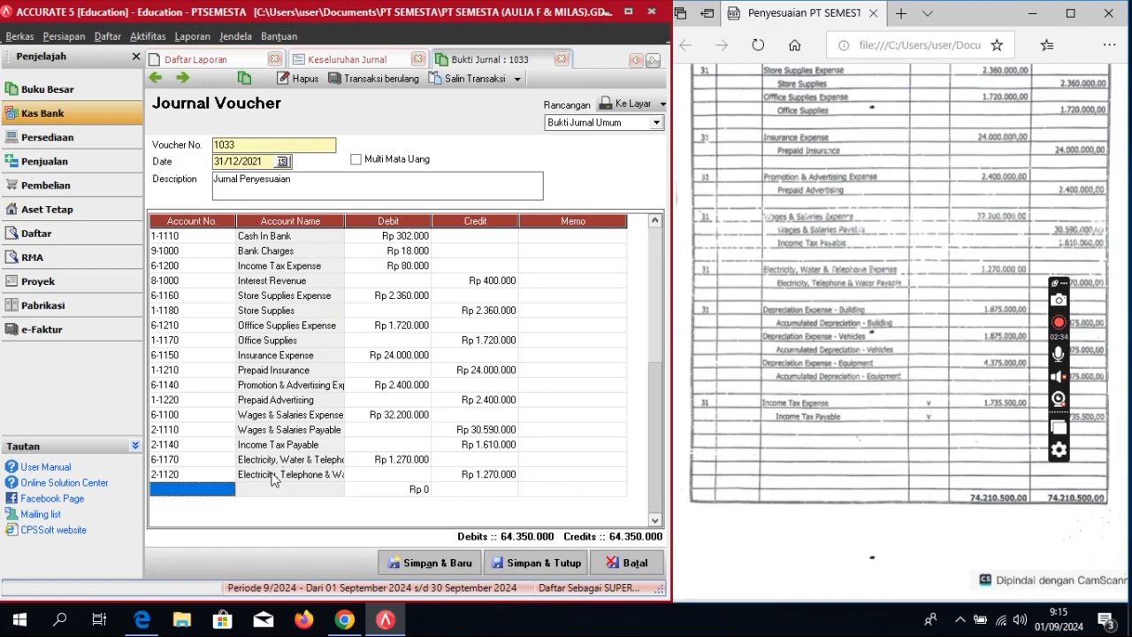
Step: Add a line debiting Income Tax Expense Rp 1.735.500
click(223, 485)
click(227, 488)
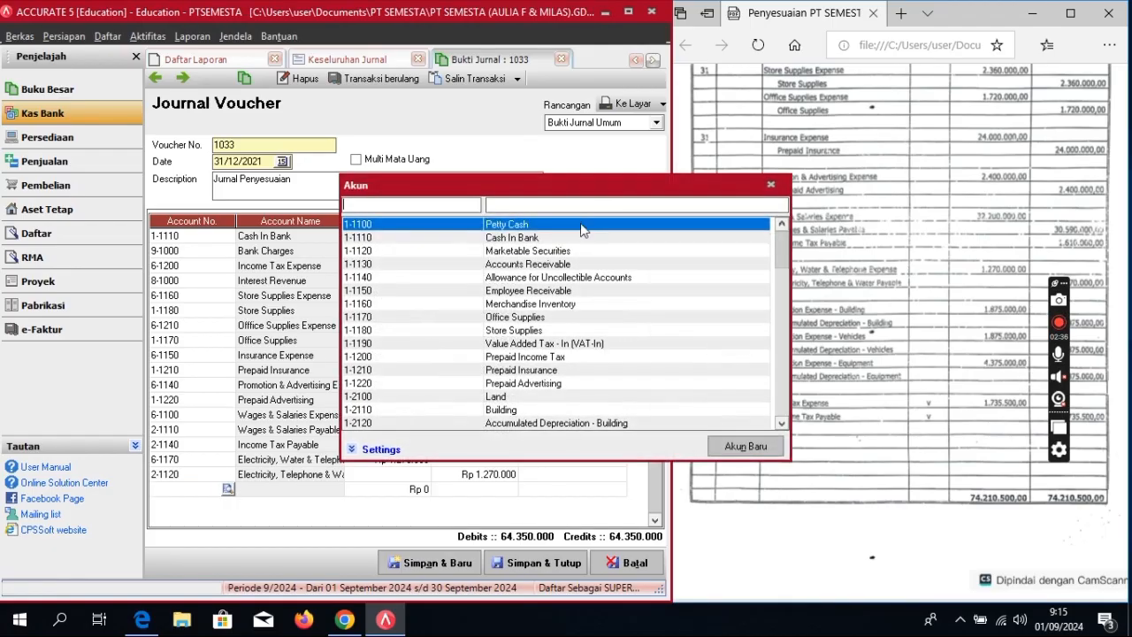
text(inv)
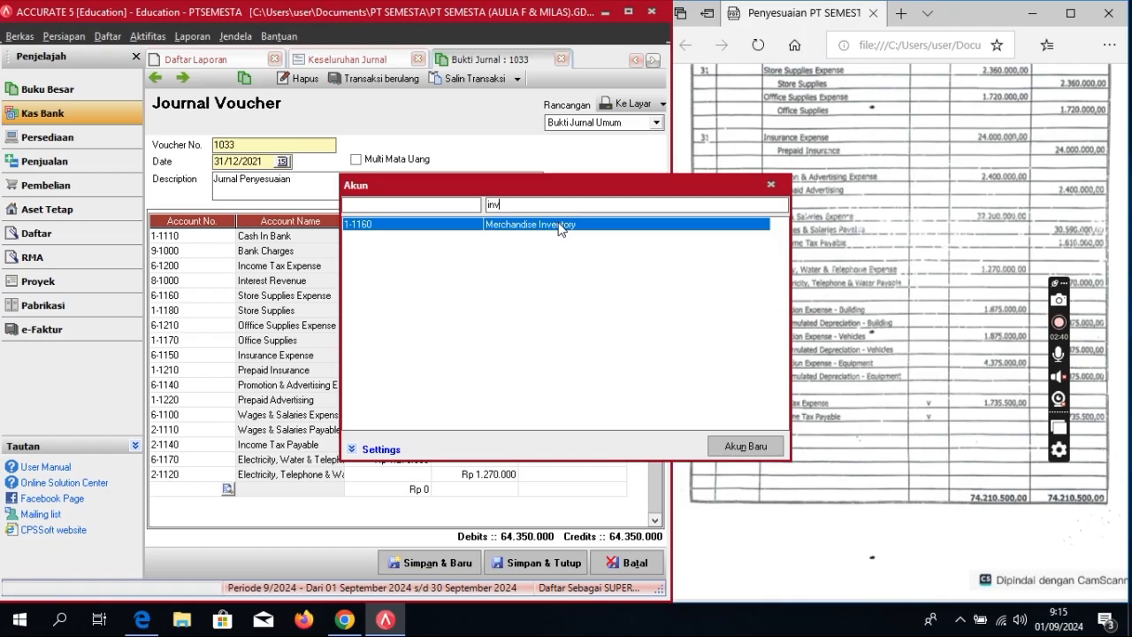
key(BackSpace)
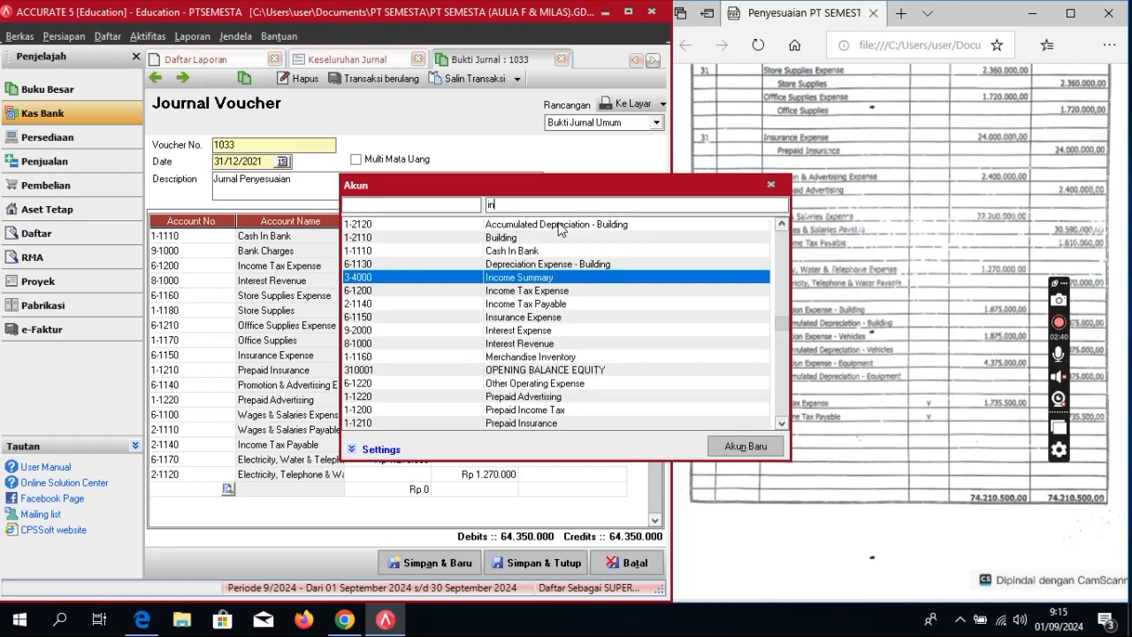
text(c)
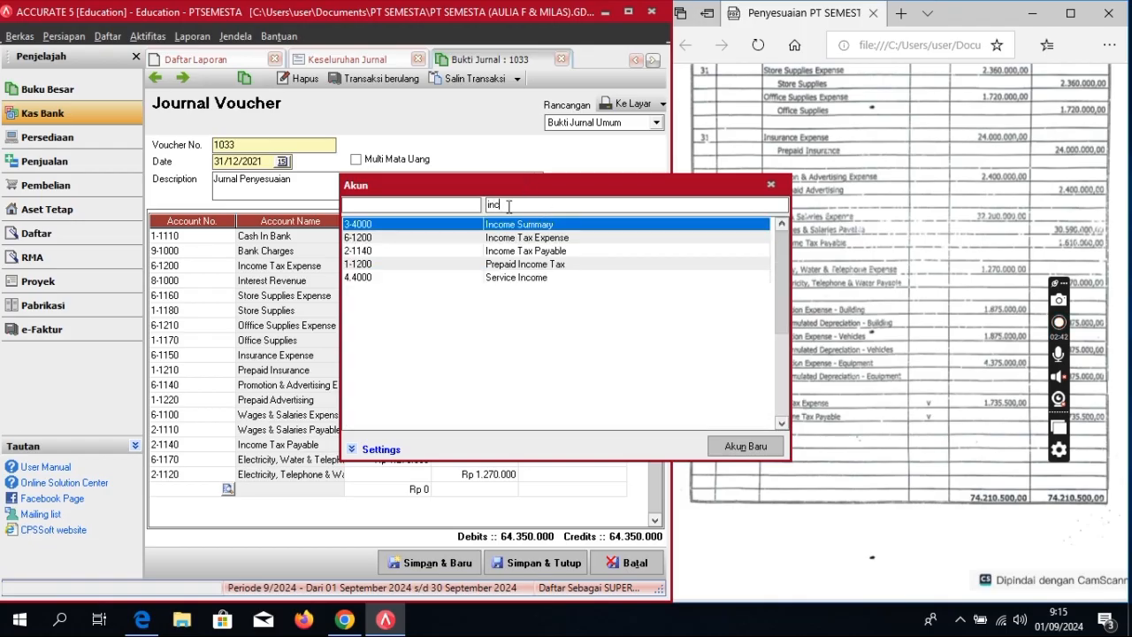
double_click(562, 236)
click(422, 493)
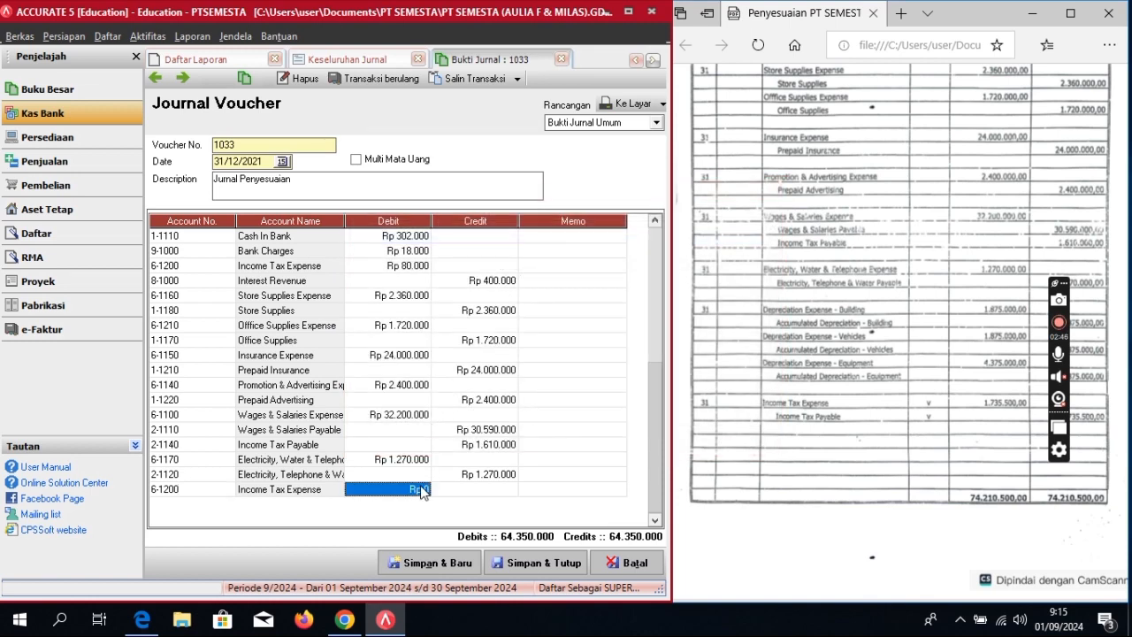
click(422, 490)
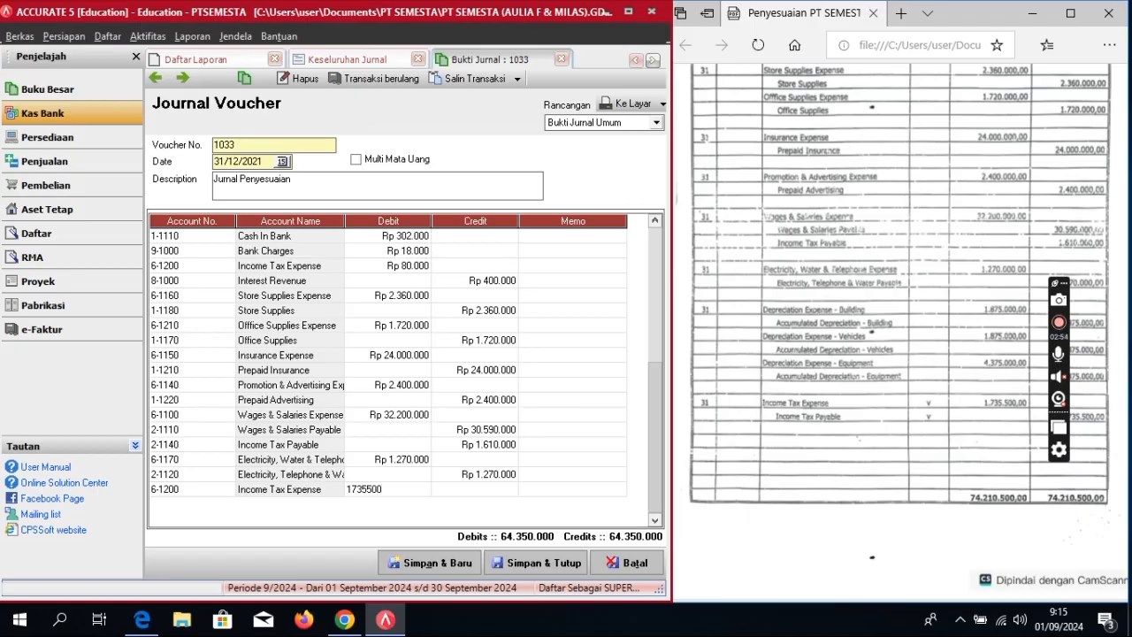
text(1735500)
key(Tab)
key(Tab)
key(Tab)
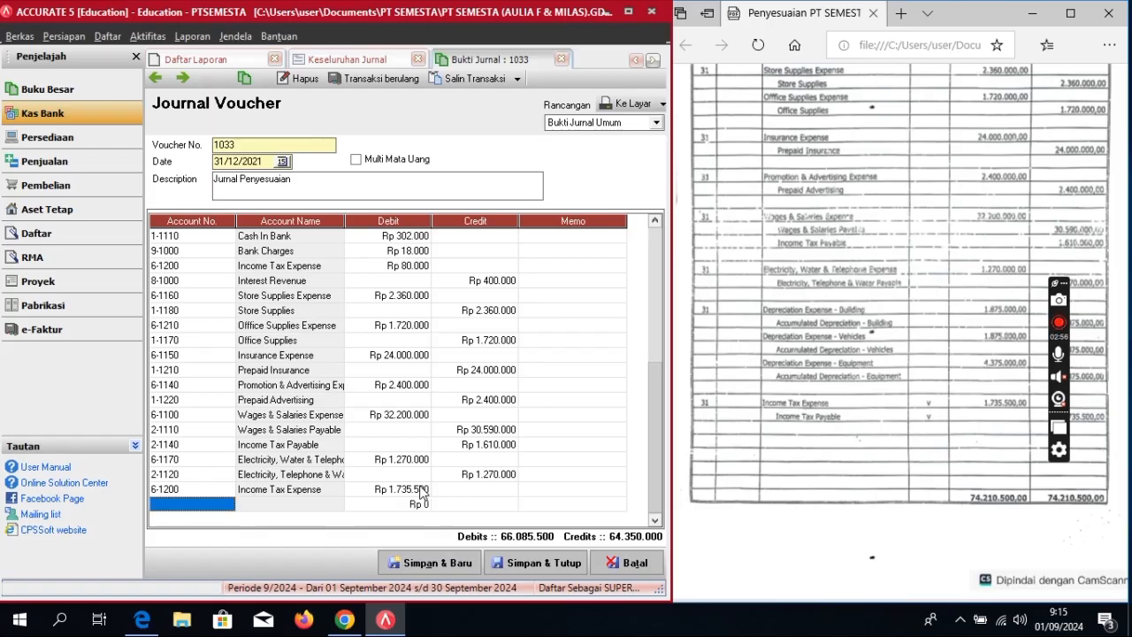
Step: Add a 2-1140 Income Tax Payable line and widen the Account Name column
click(193, 503)
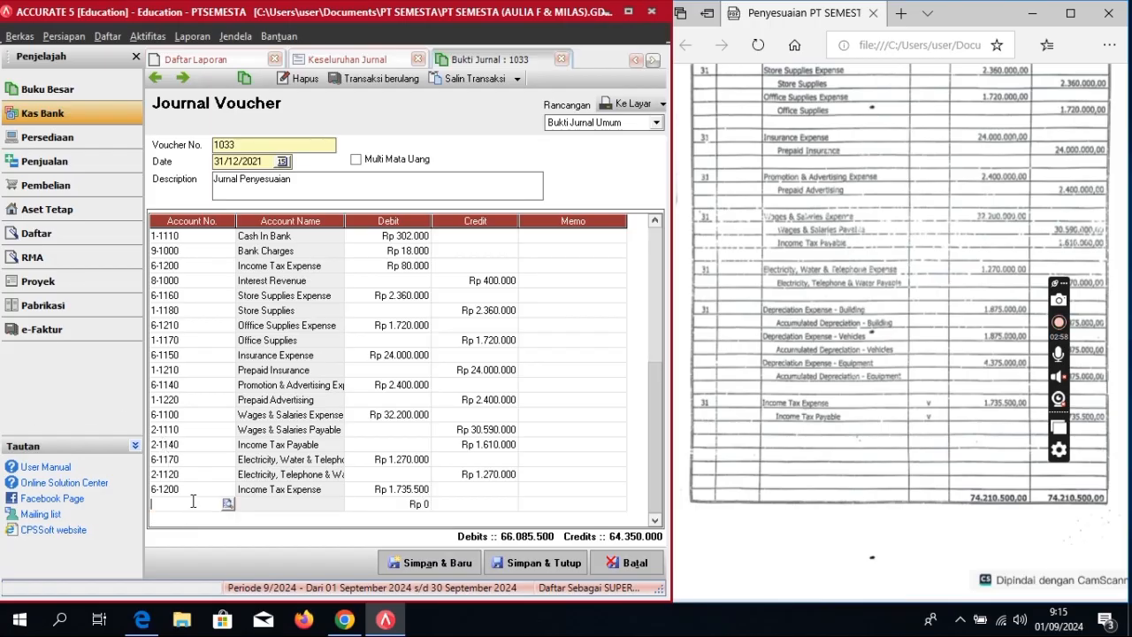
click(227, 504)
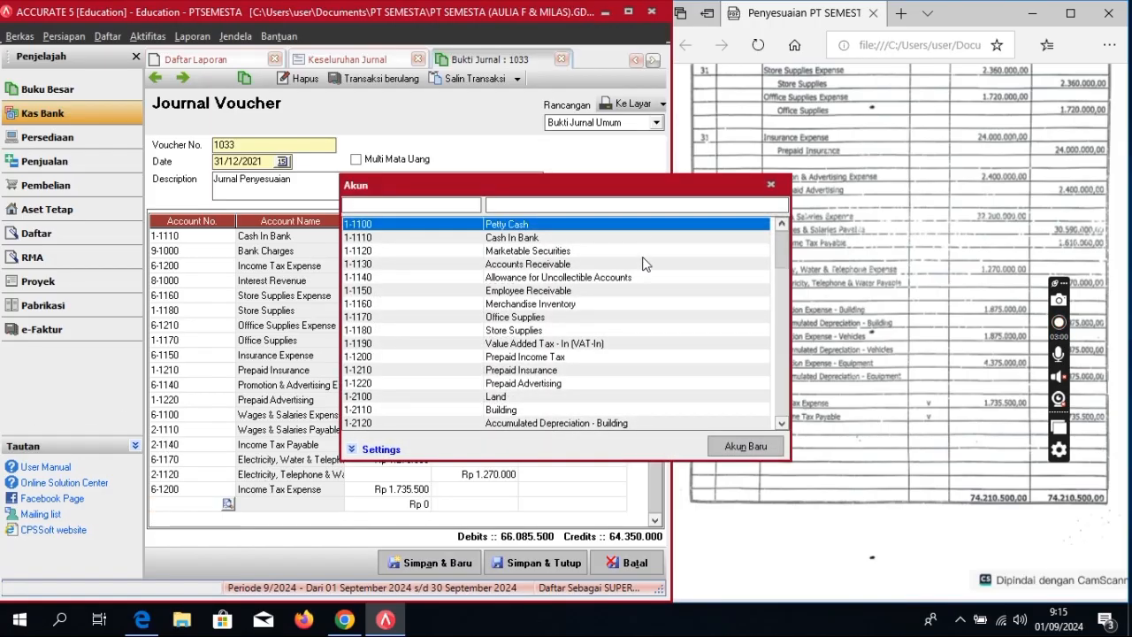
text(i)
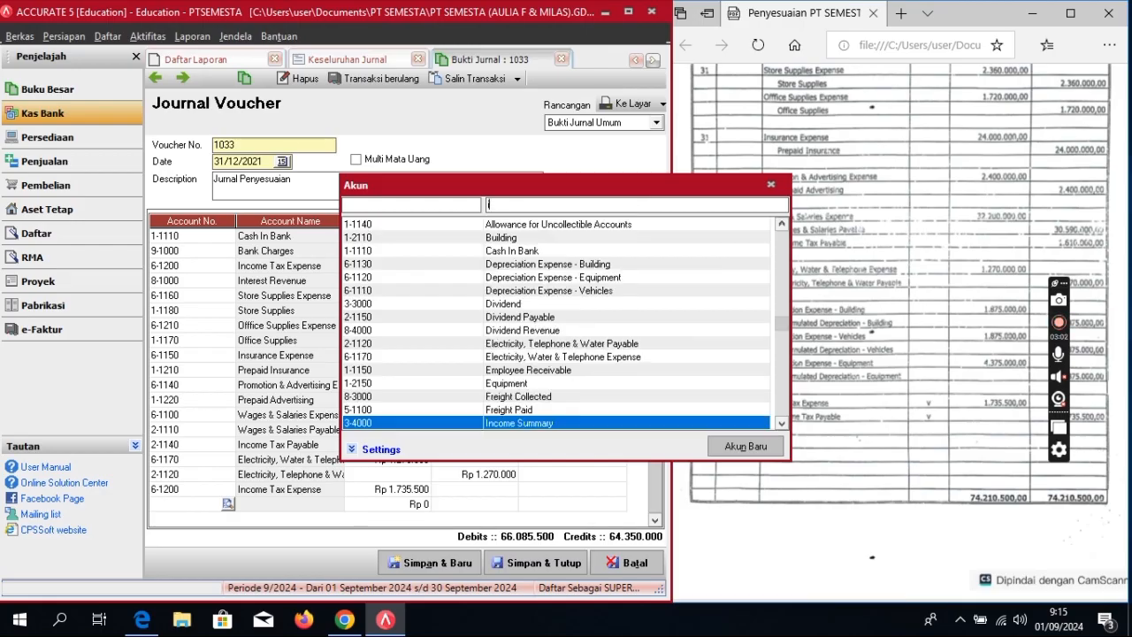
text(nc)
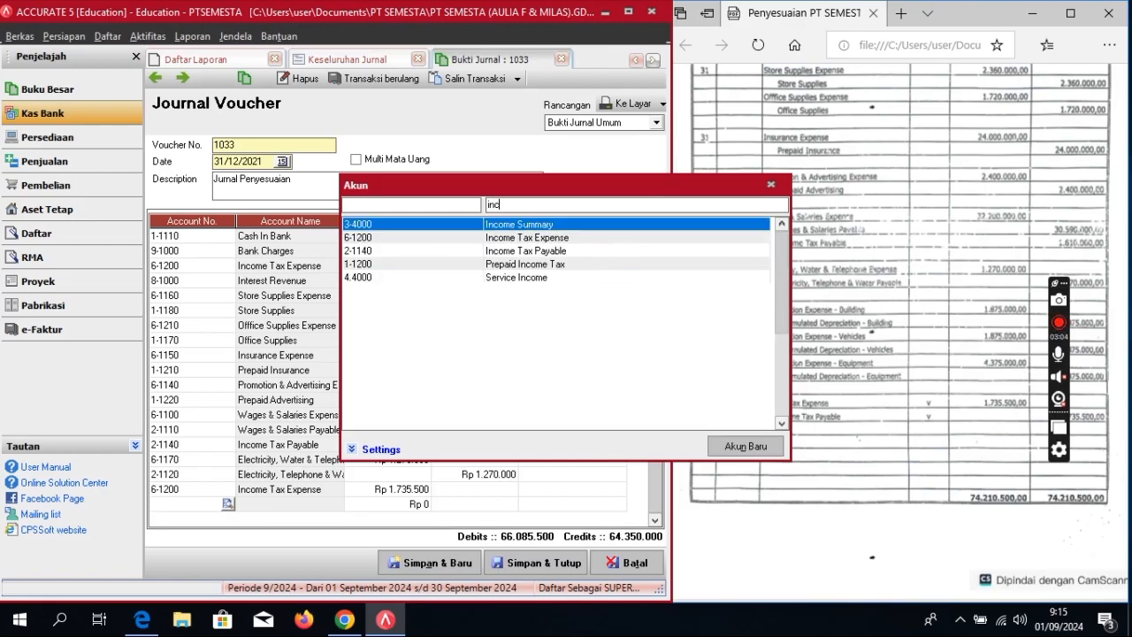
double_click(554, 252)
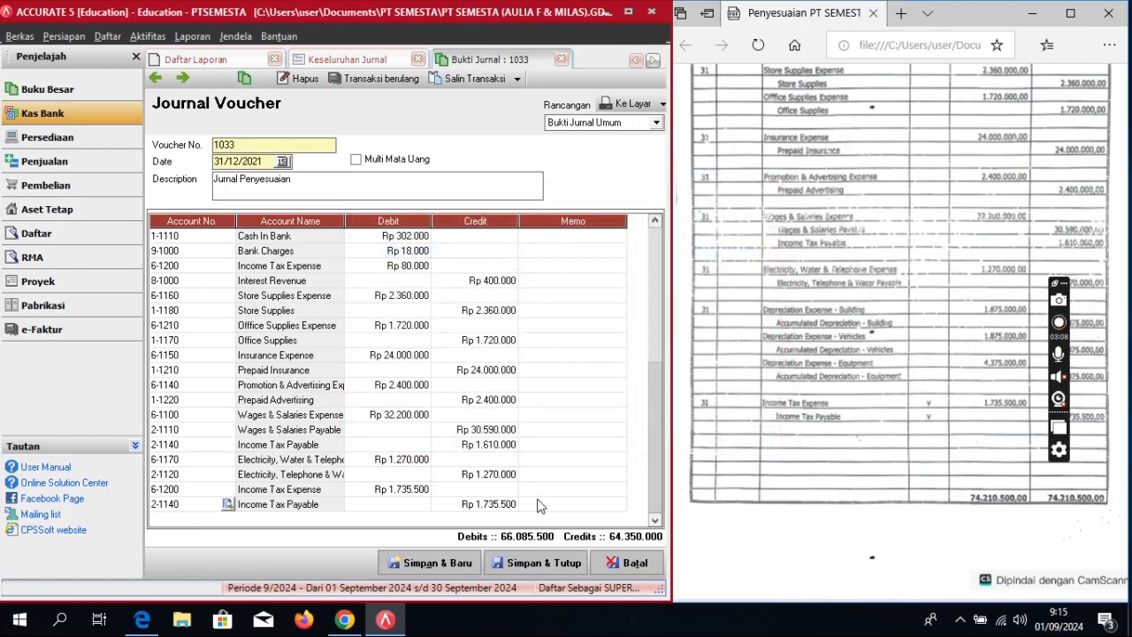
drag(344, 222, 369, 221)
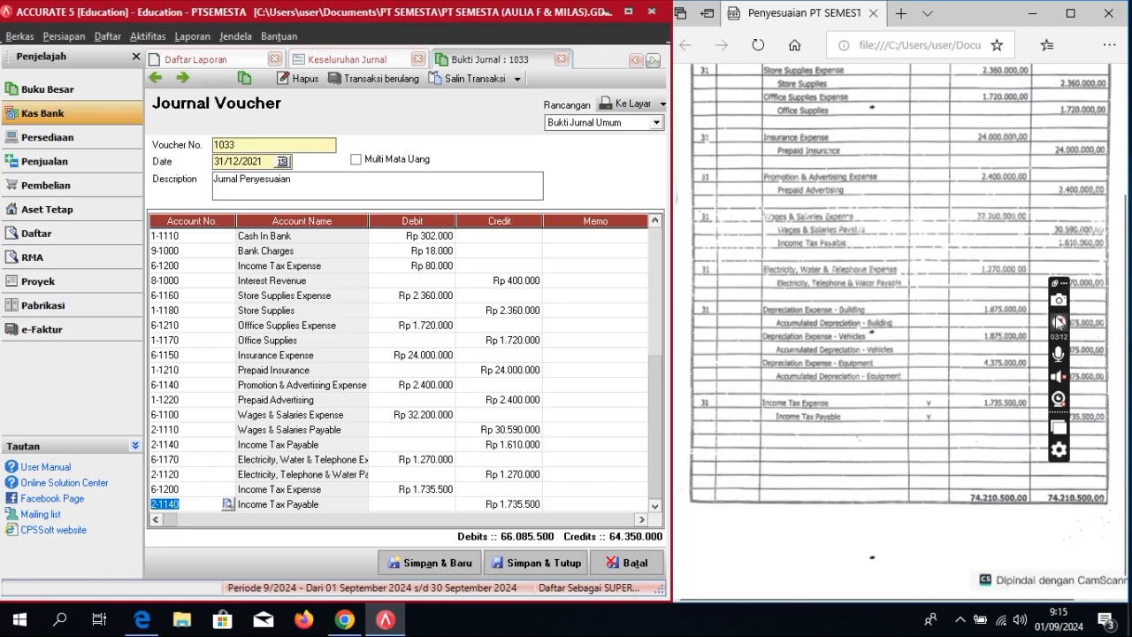
Step: Verify each debit amount against the scanned adjusting journal until totals balance at 66.085.500
scroll(840, 288, up, 1)
scroll(841, 281, up, 2)
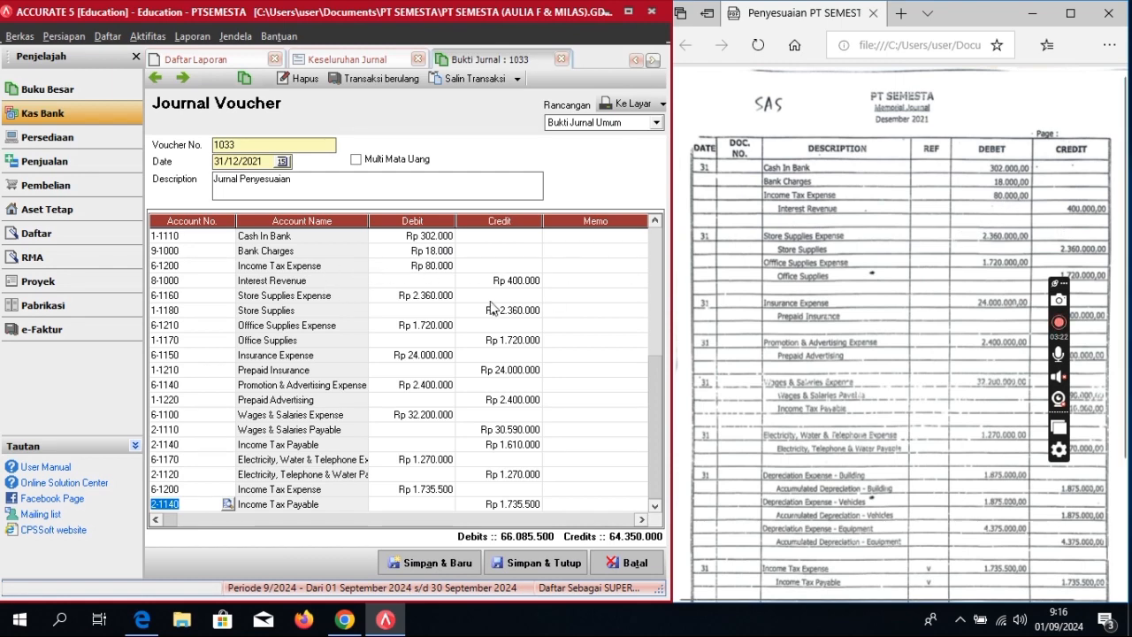
click(443, 301)
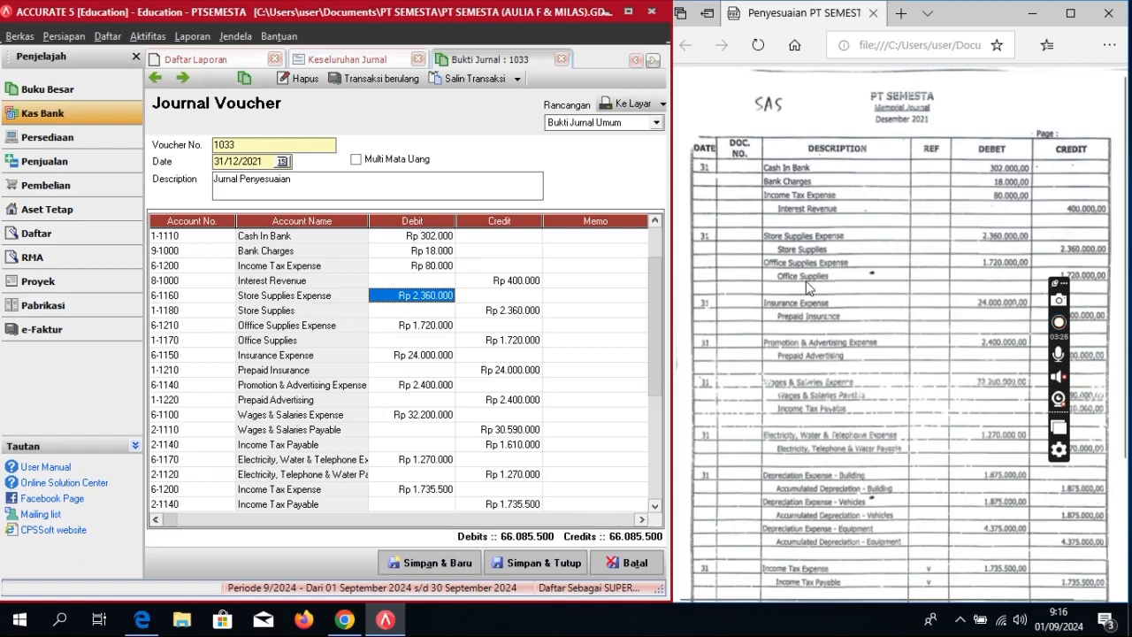
click(450, 326)
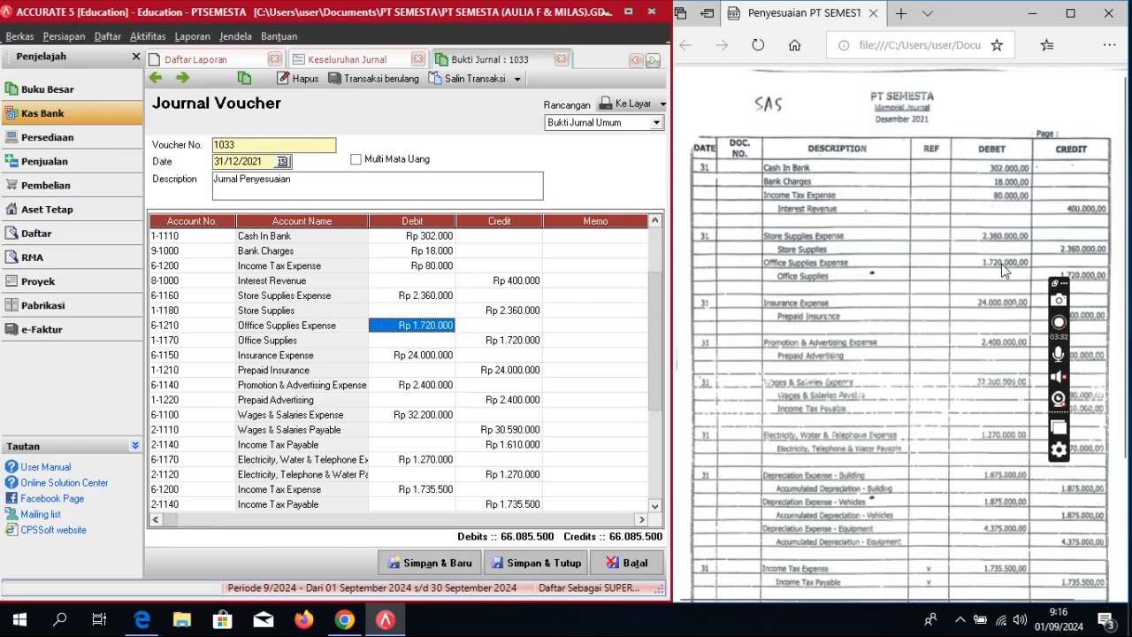
click(427, 355)
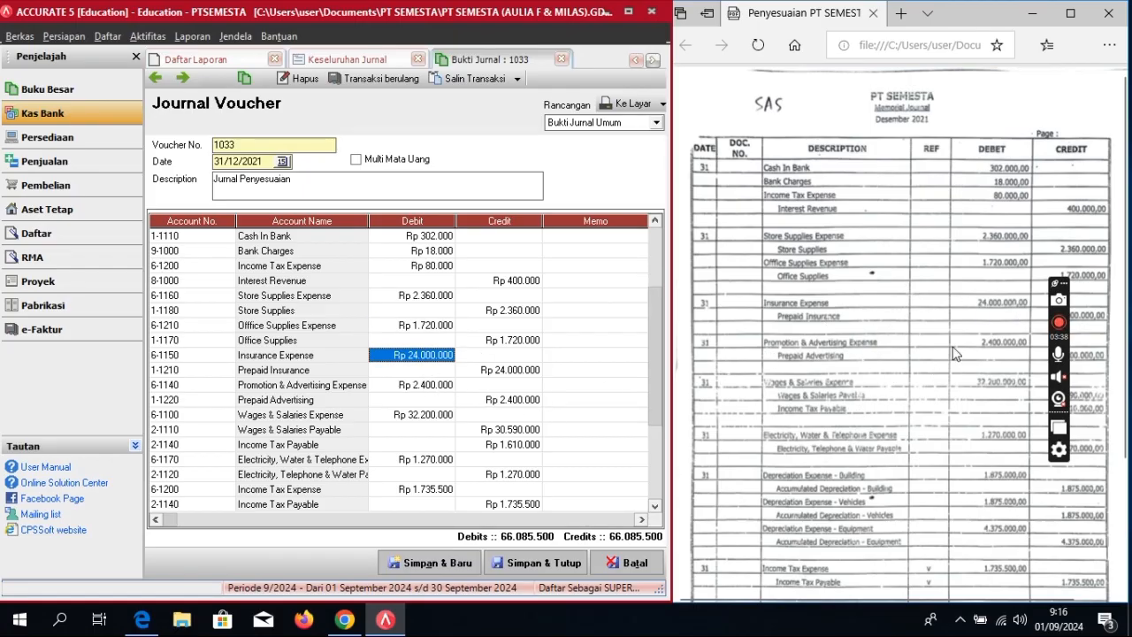
click(441, 386)
click(428, 399)
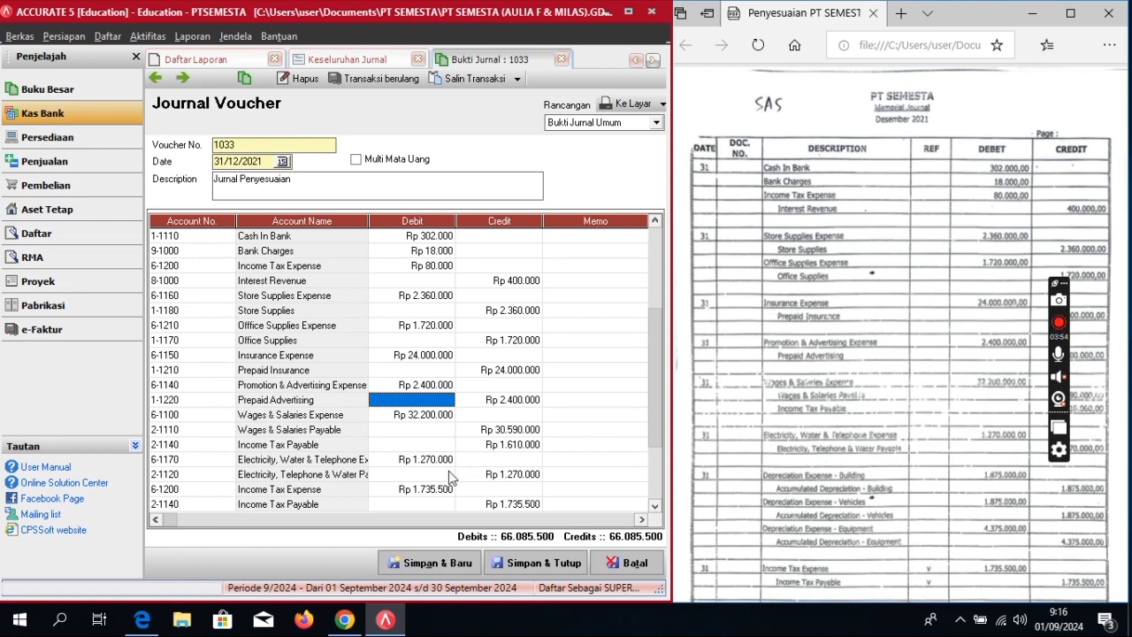
click(416, 461)
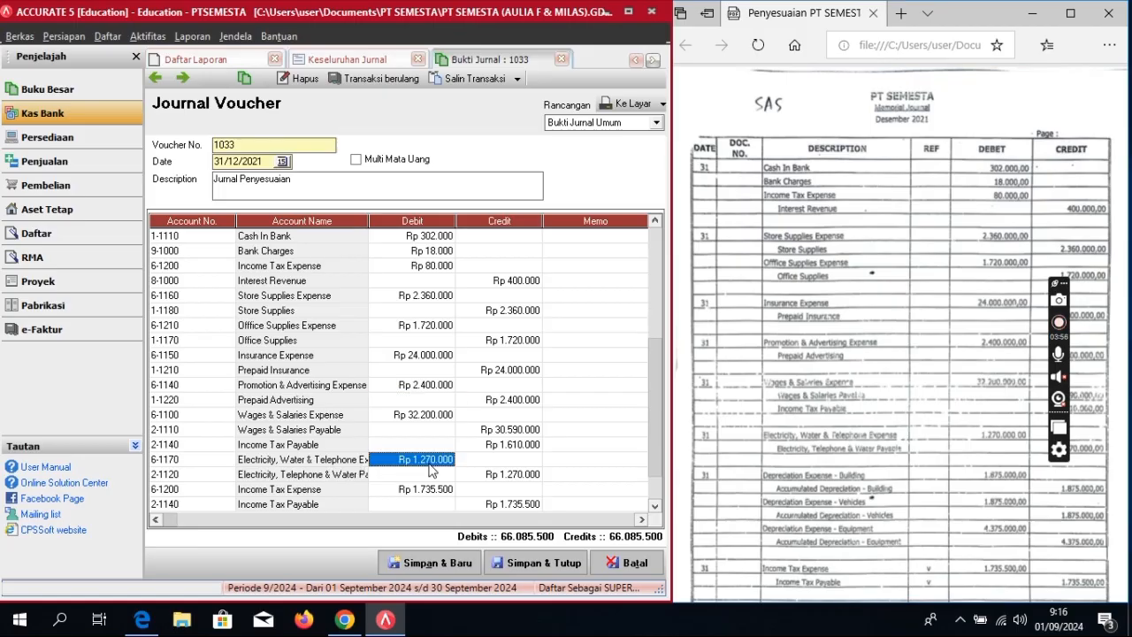
click(431, 492)
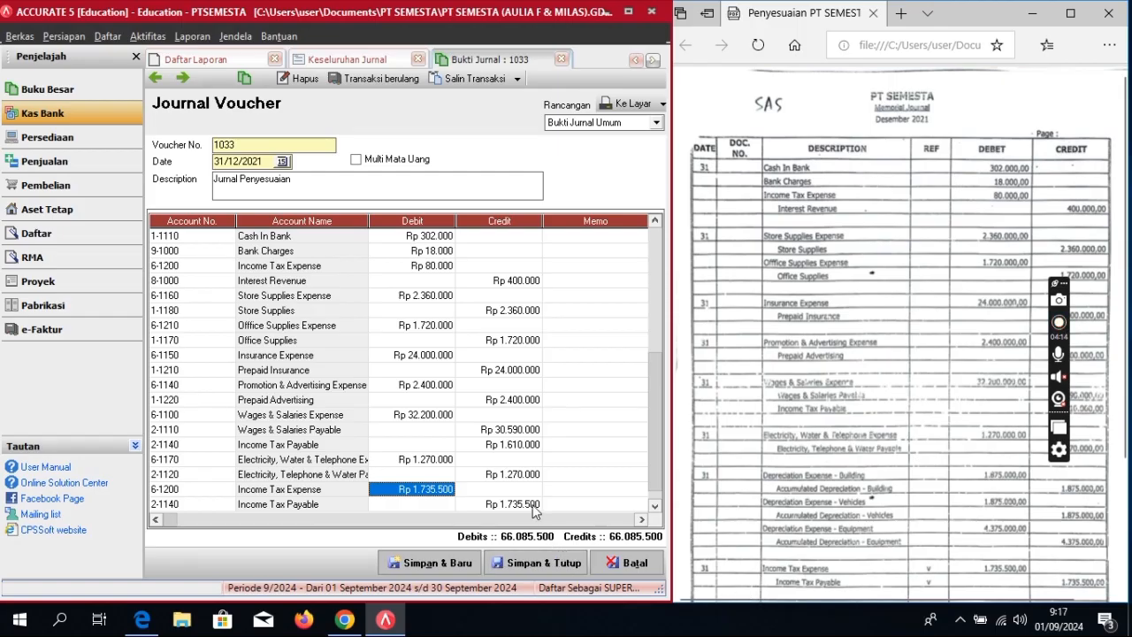
Step: Save and close voucher 1033, then refresh the Keseluruhan Jurnal report to show its entries
click(551, 564)
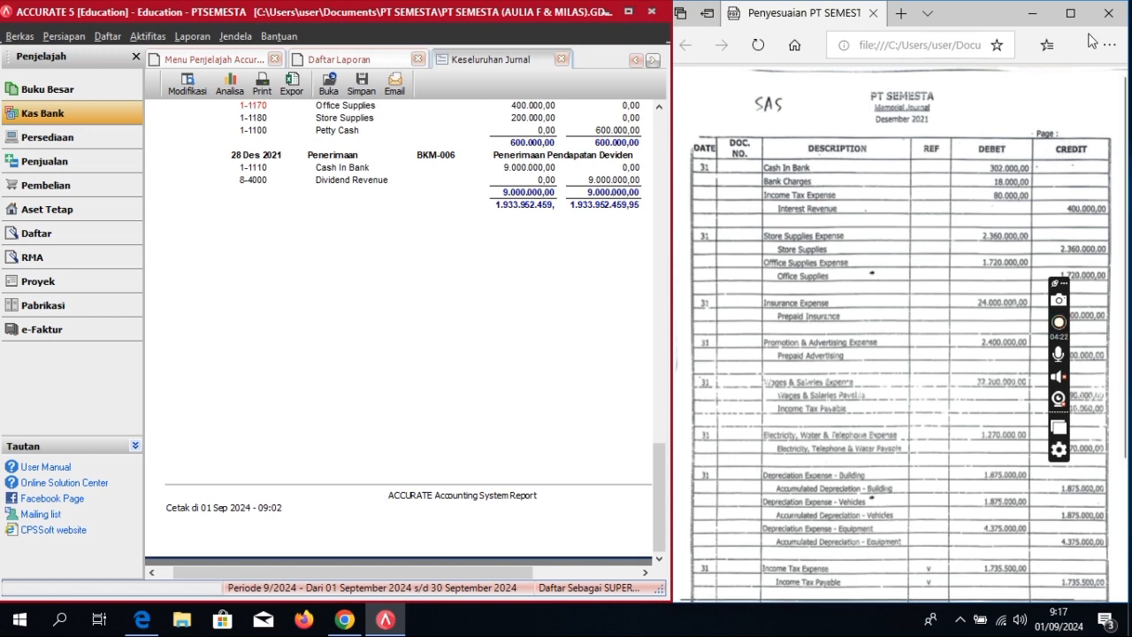
scroll(963, 302, down, 2)
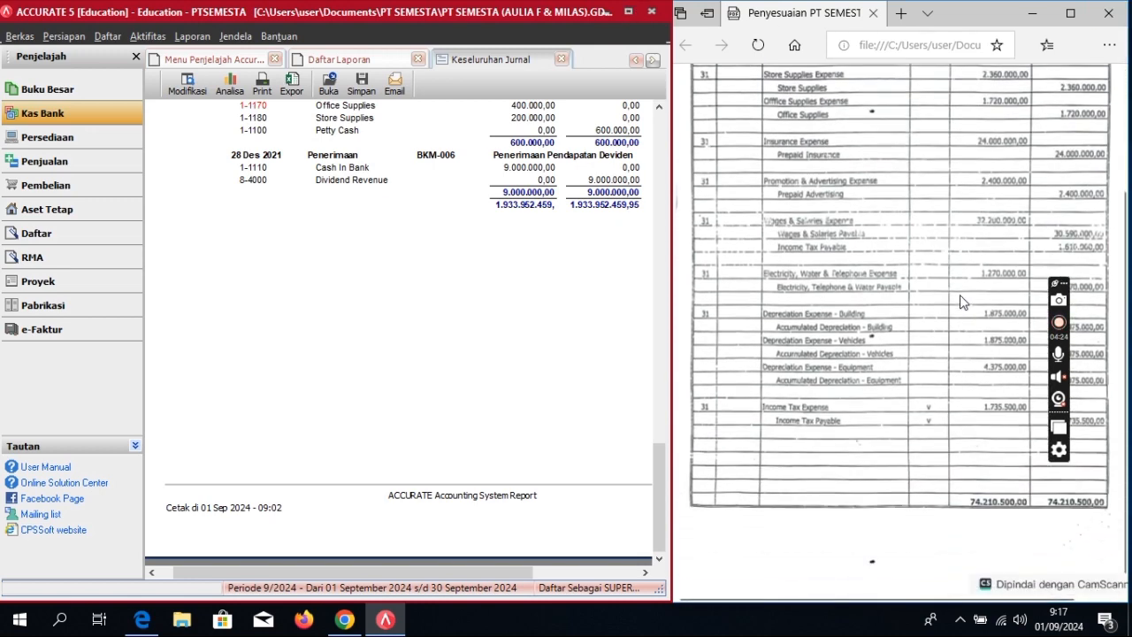
click(629, 17)
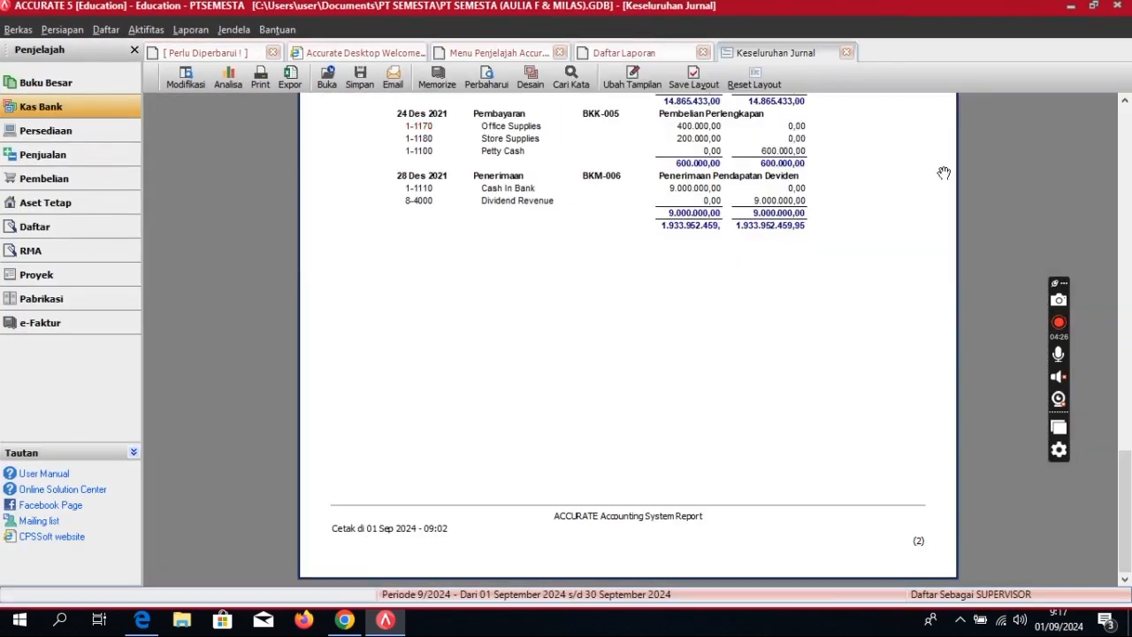
click(487, 84)
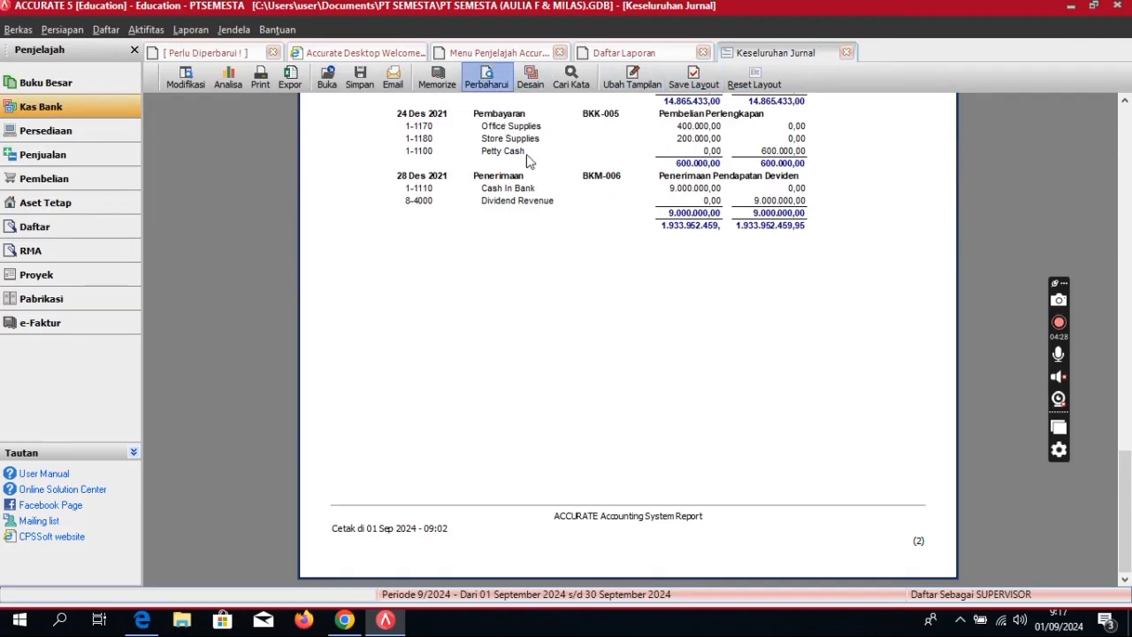
scroll(575, 326, down, 3)
scroll(575, 326, down, 15)
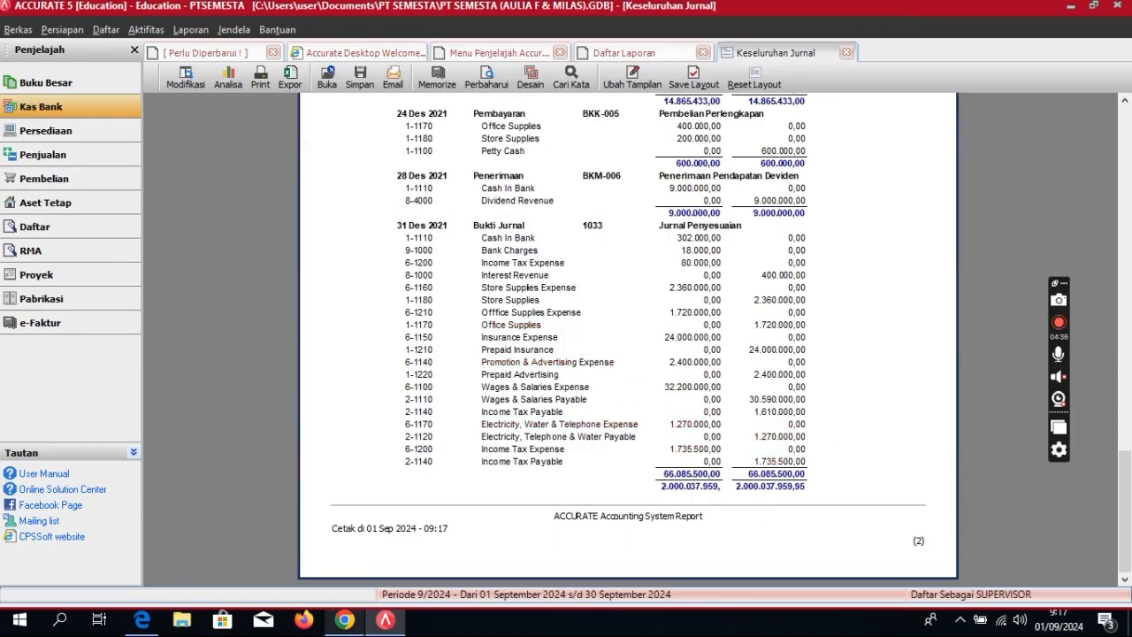
mouse_move(364, 627)
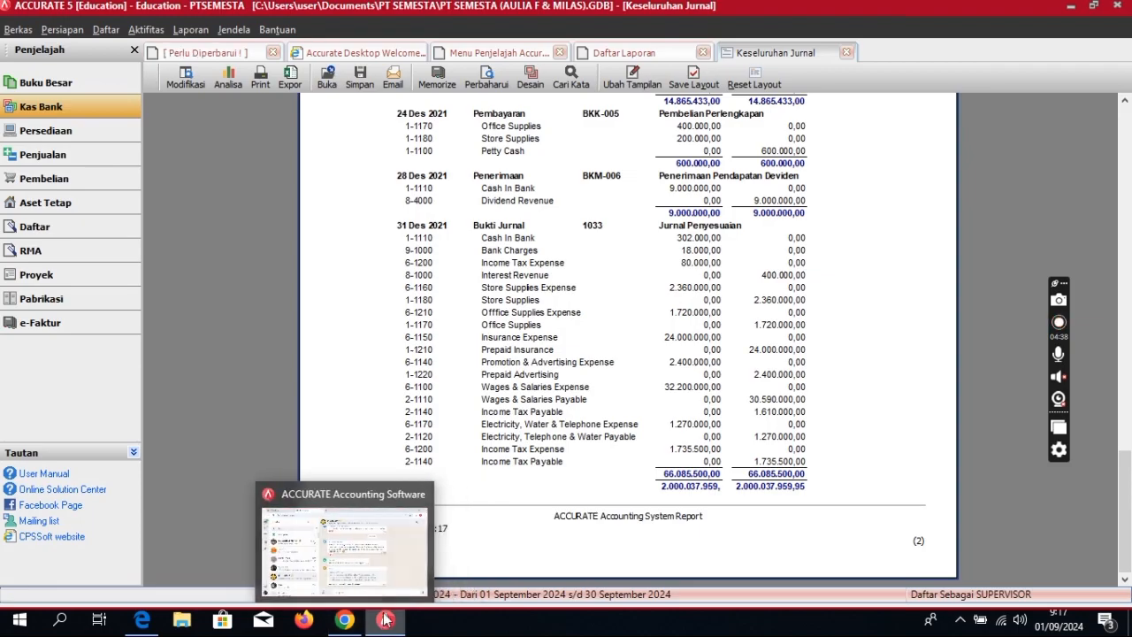
mouse_move(144, 624)
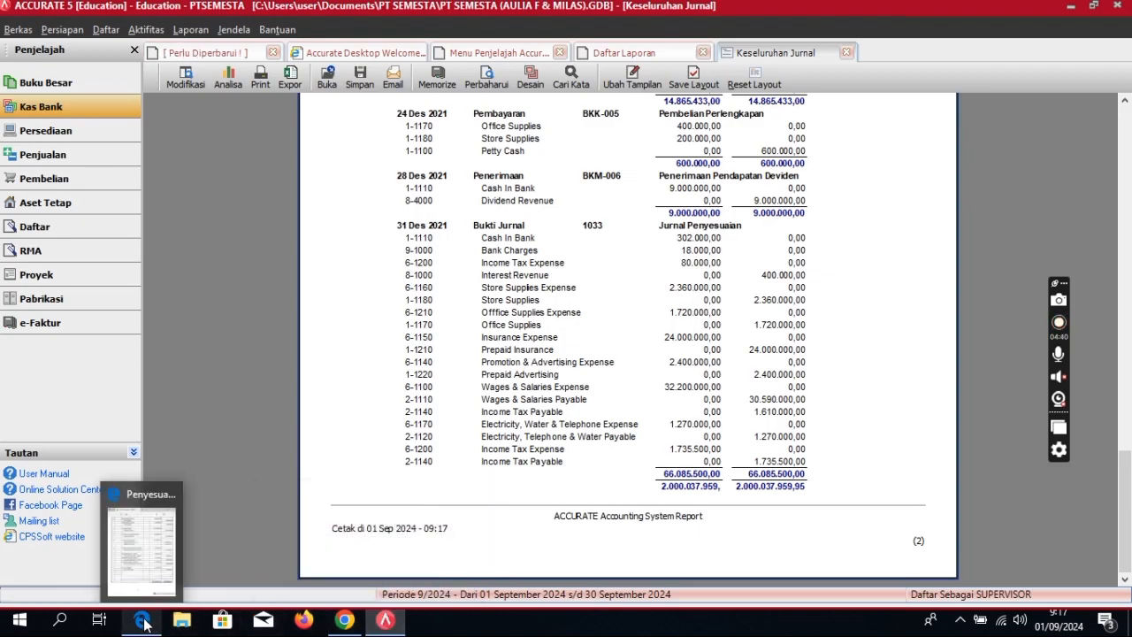
click(144, 624)
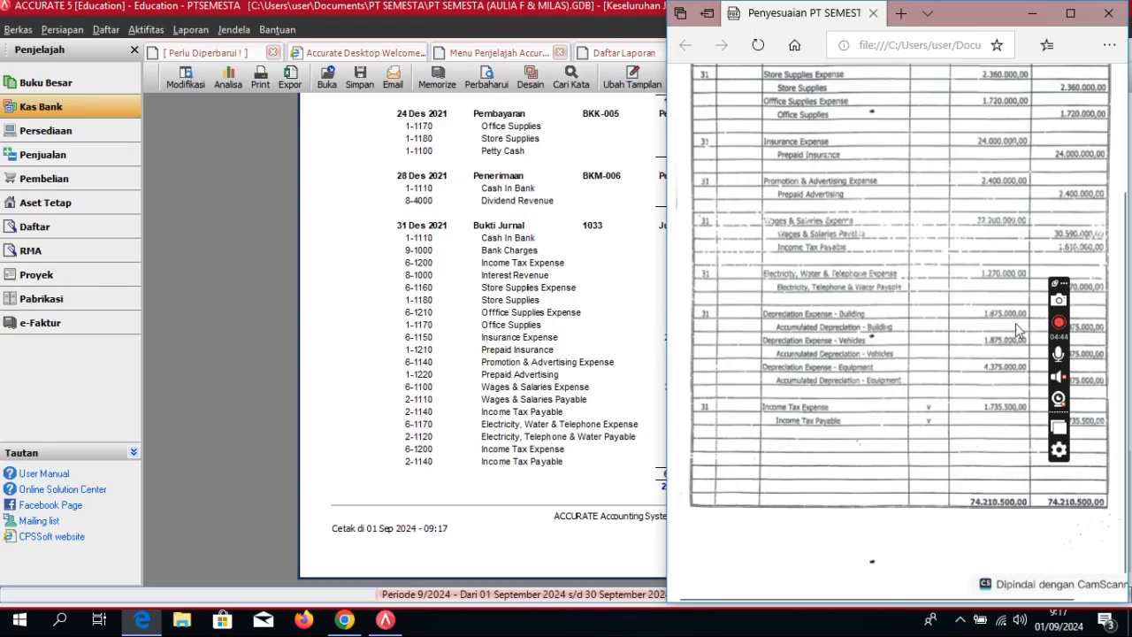
click(1059, 322)
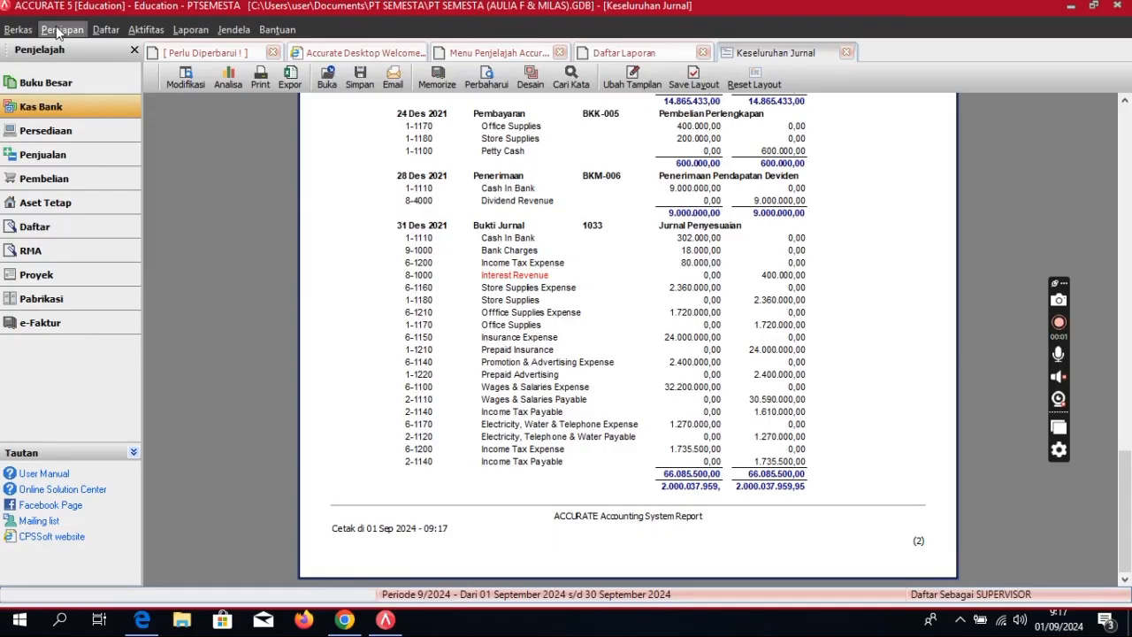
Step: Run Proses Akhir Bulan for period Desember, year 2022, and dismiss the completion message
click(147, 30)
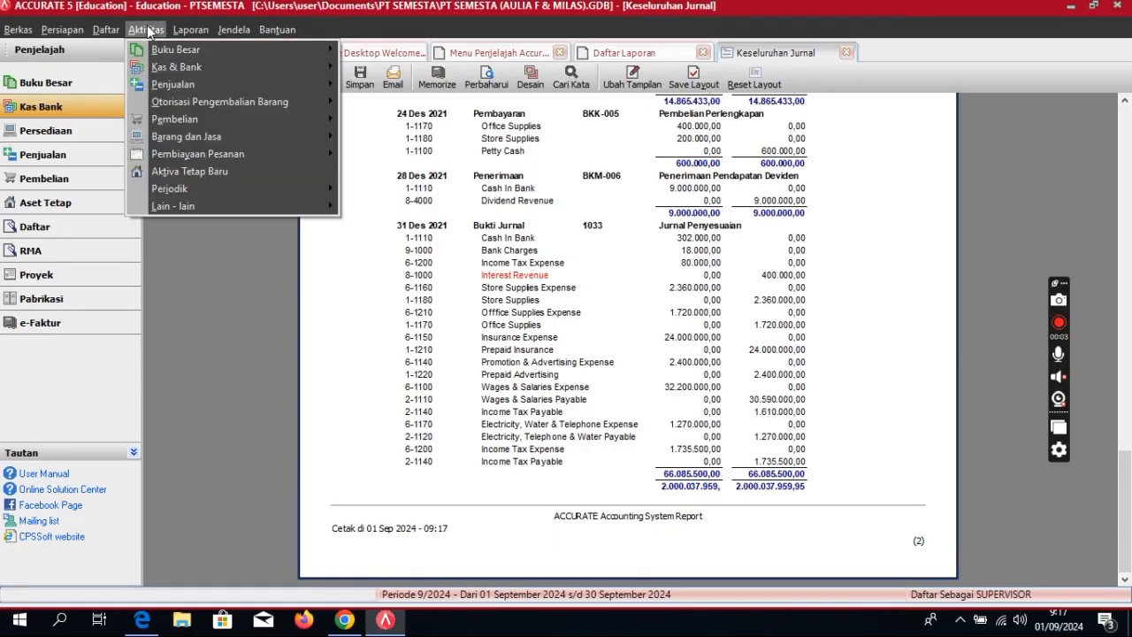
mouse_move(185, 189)
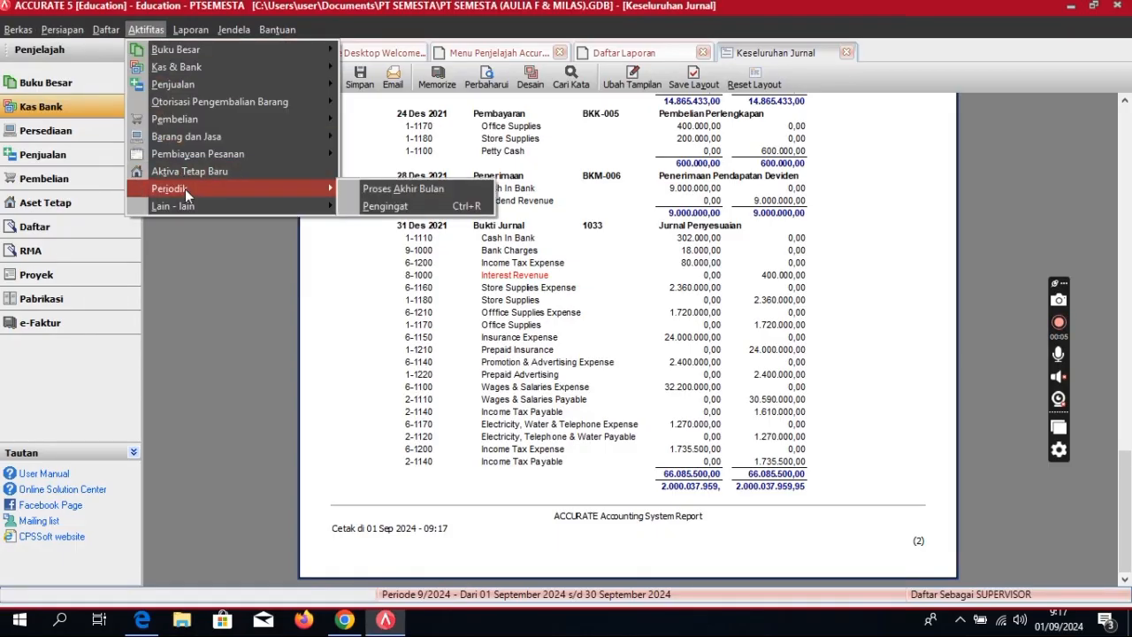
click(424, 189)
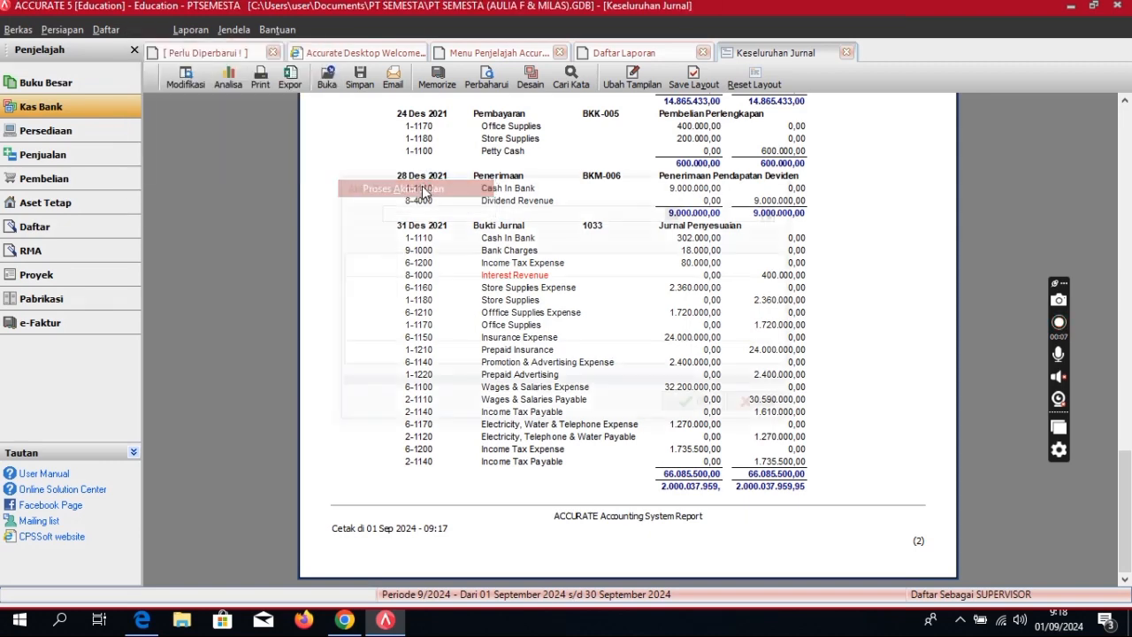
click(678, 211)
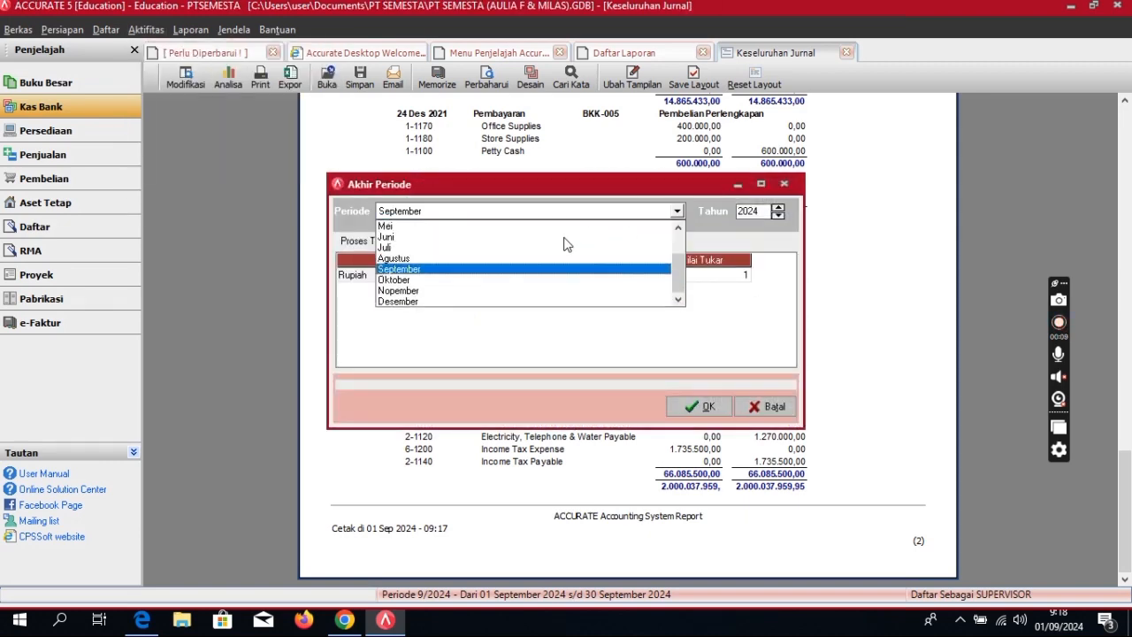
click(416, 302)
click(766, 211)
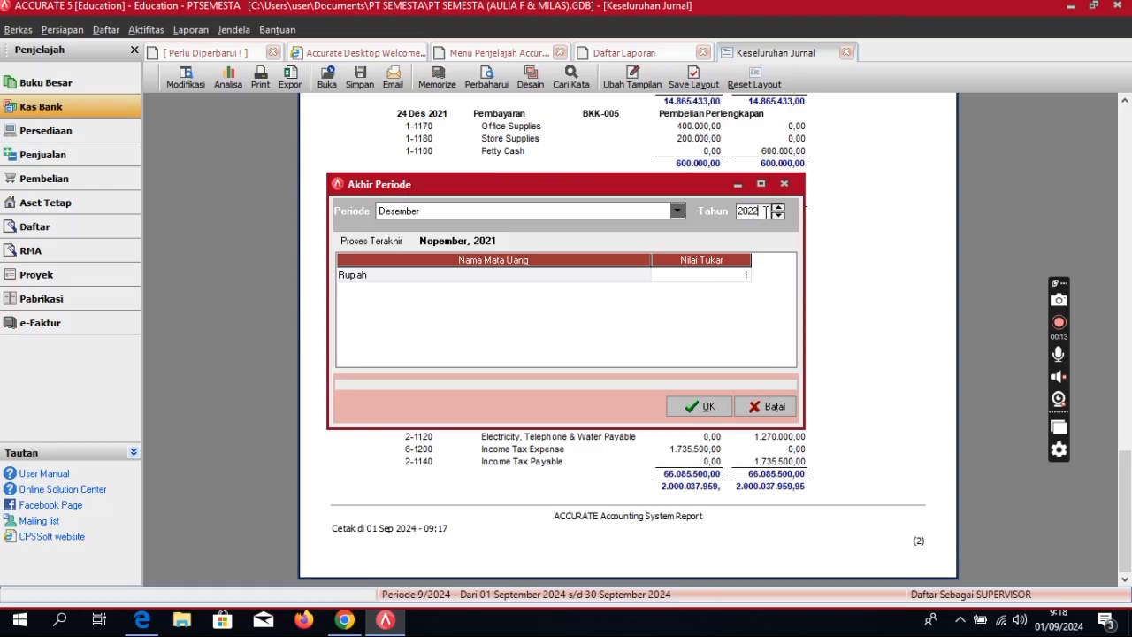
click(690, 405)
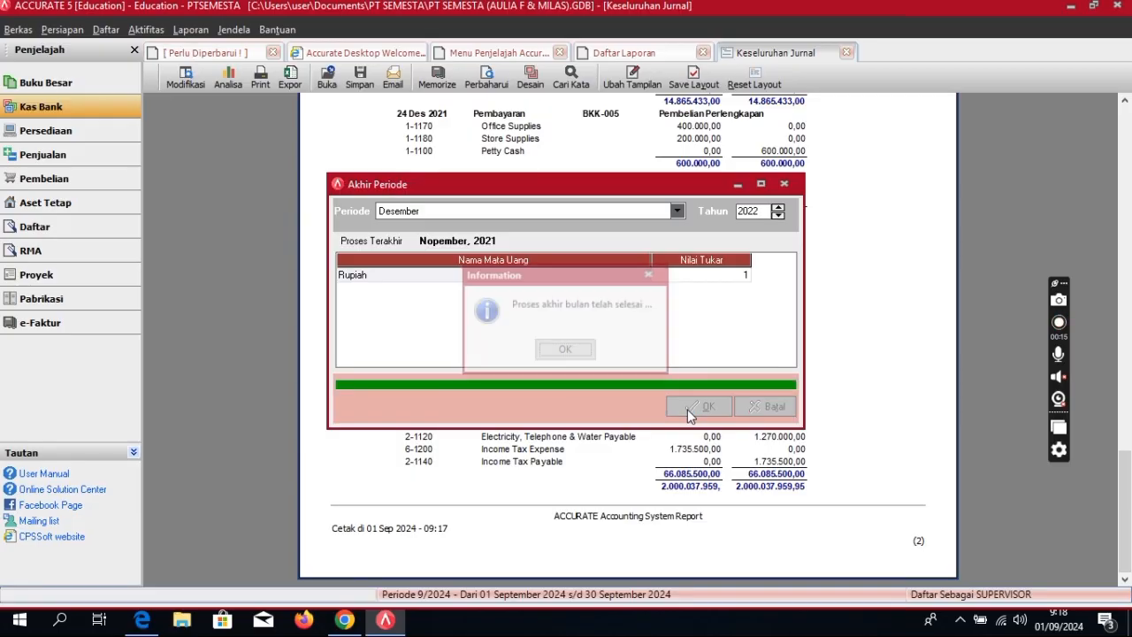
click(572, 354)
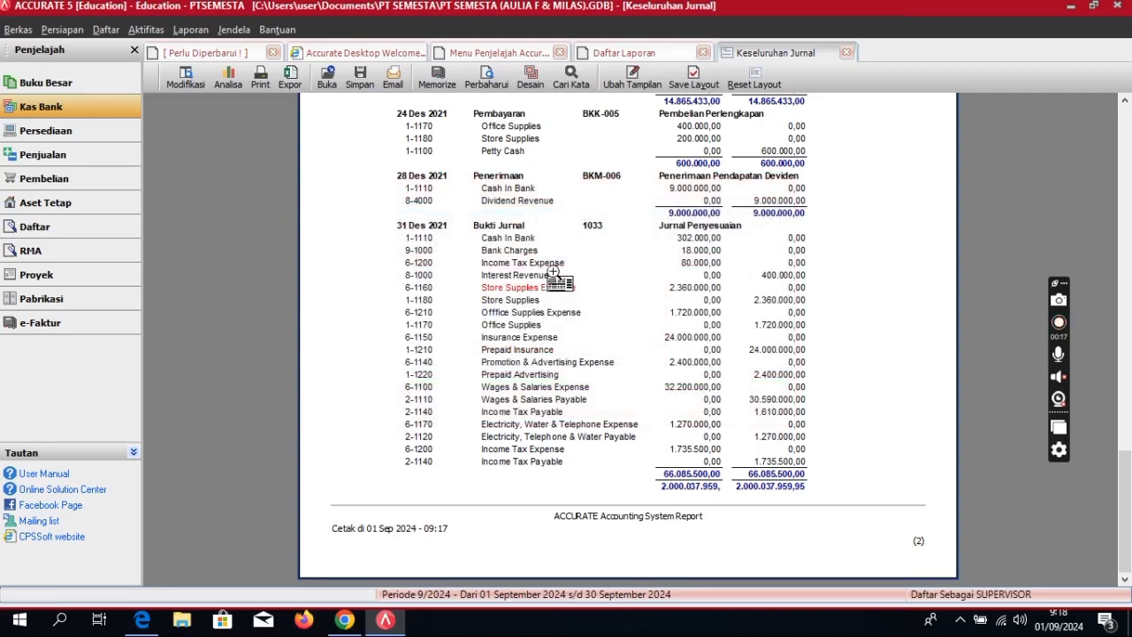
click(500, 81)
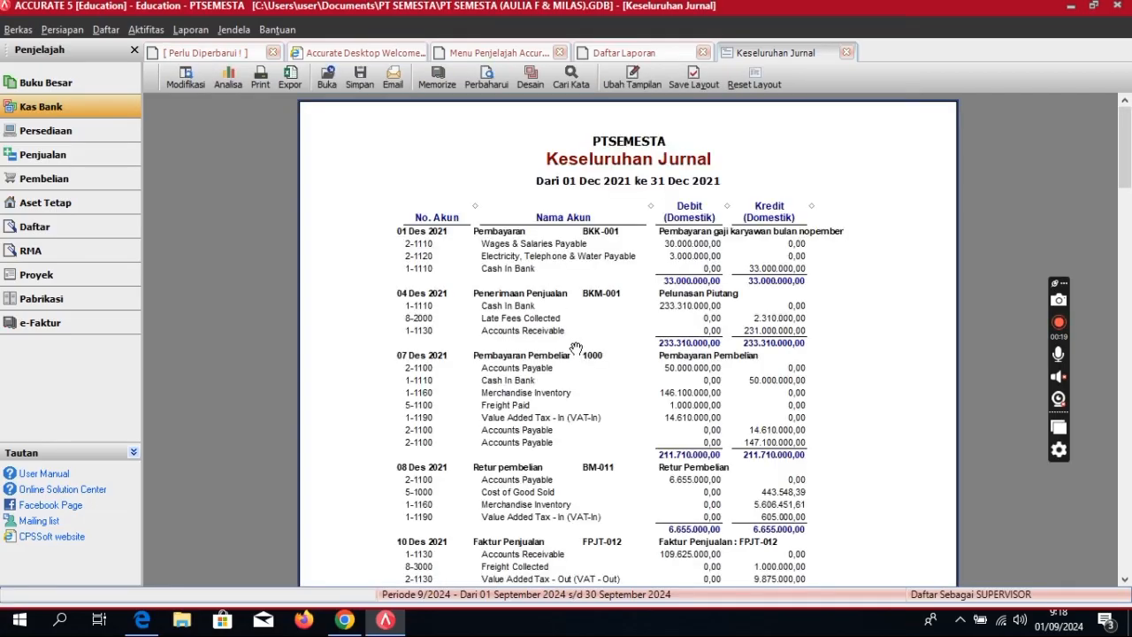
scroll(576, 350, down, 10)
scroll(576, 349, down, 12)
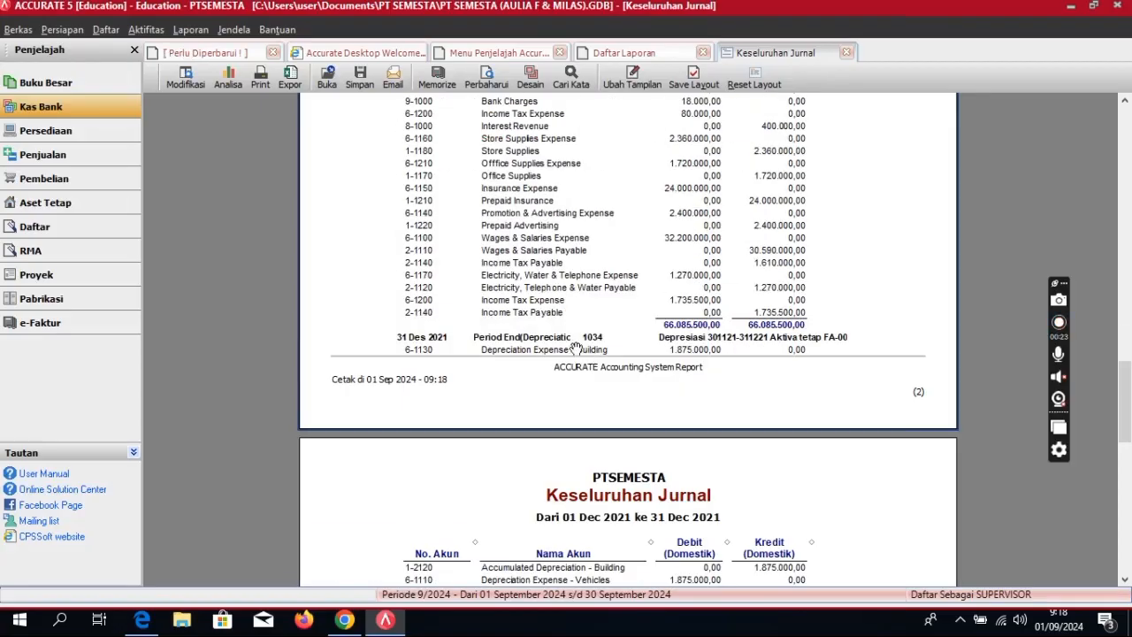
scroll(576, 349, down, 3)
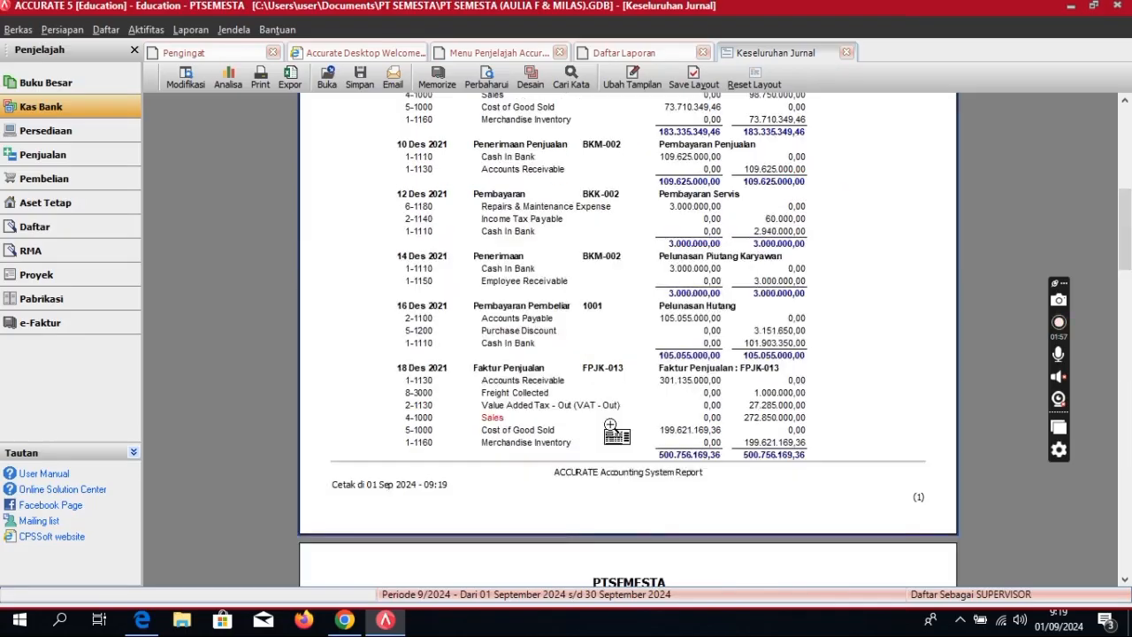
scroll(611, 425, down, 10)
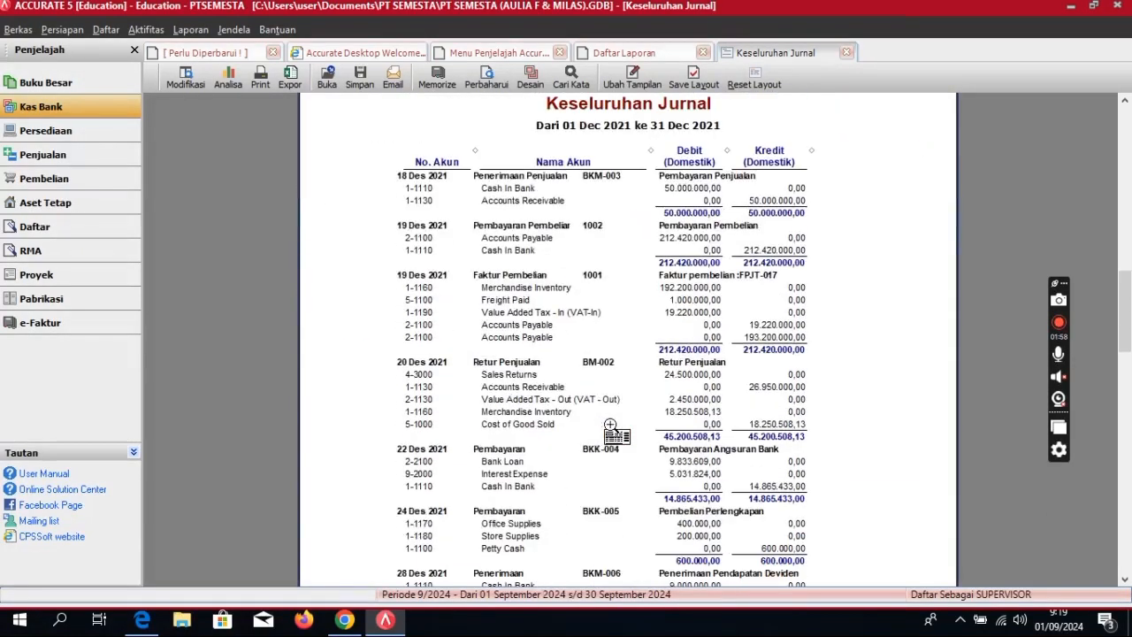
scroll(611, 426, down, 8)
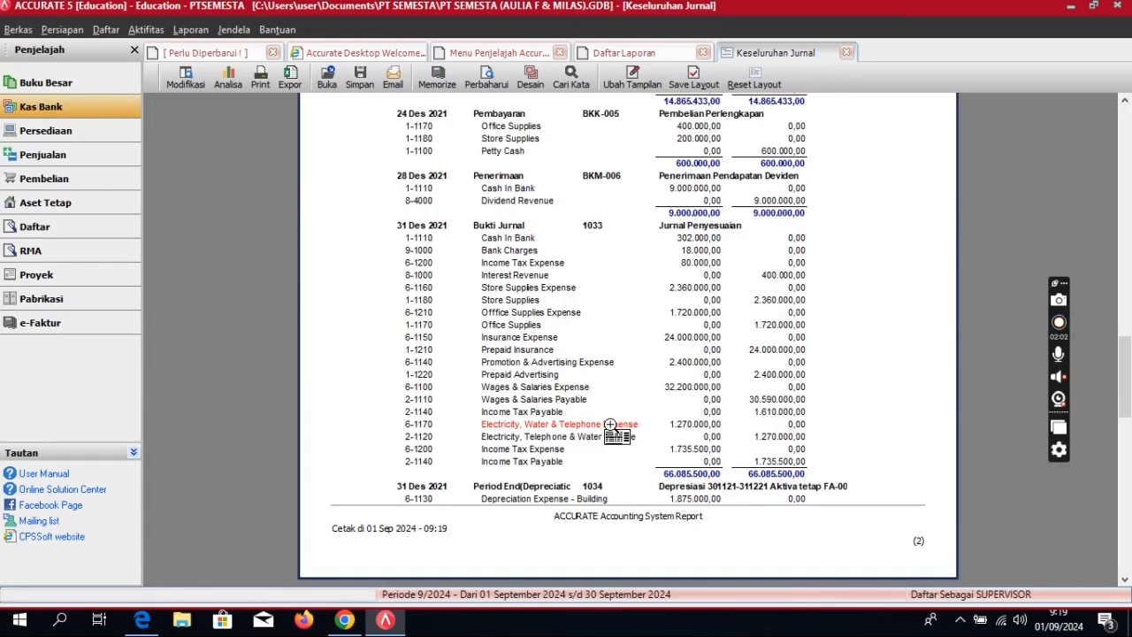
scroll(610, 425, down, 5)
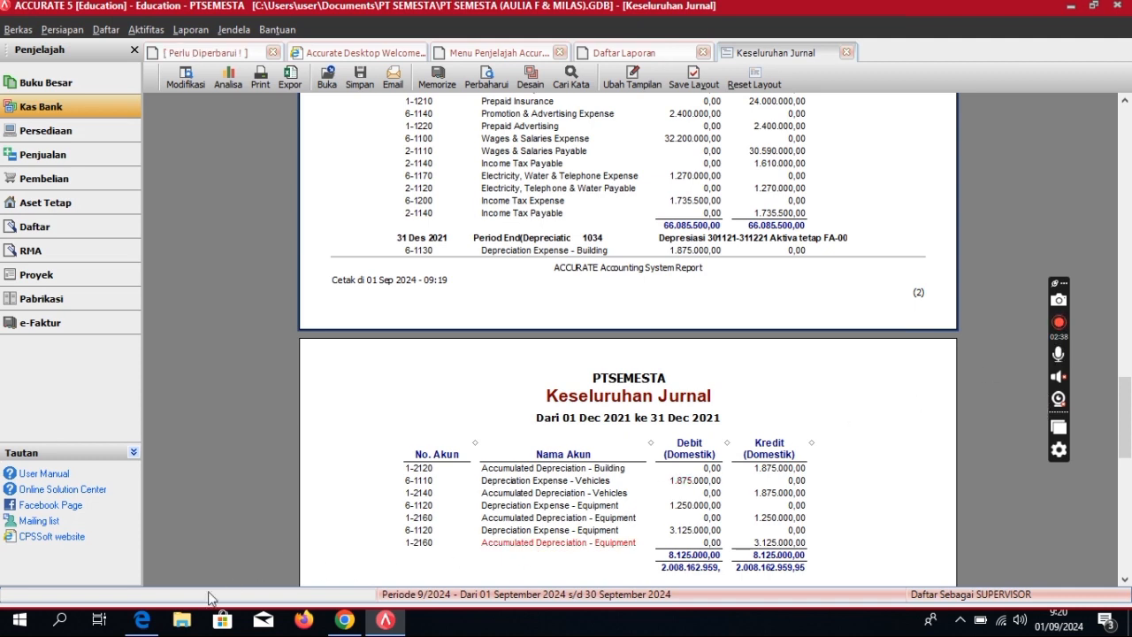
click(142, 621)
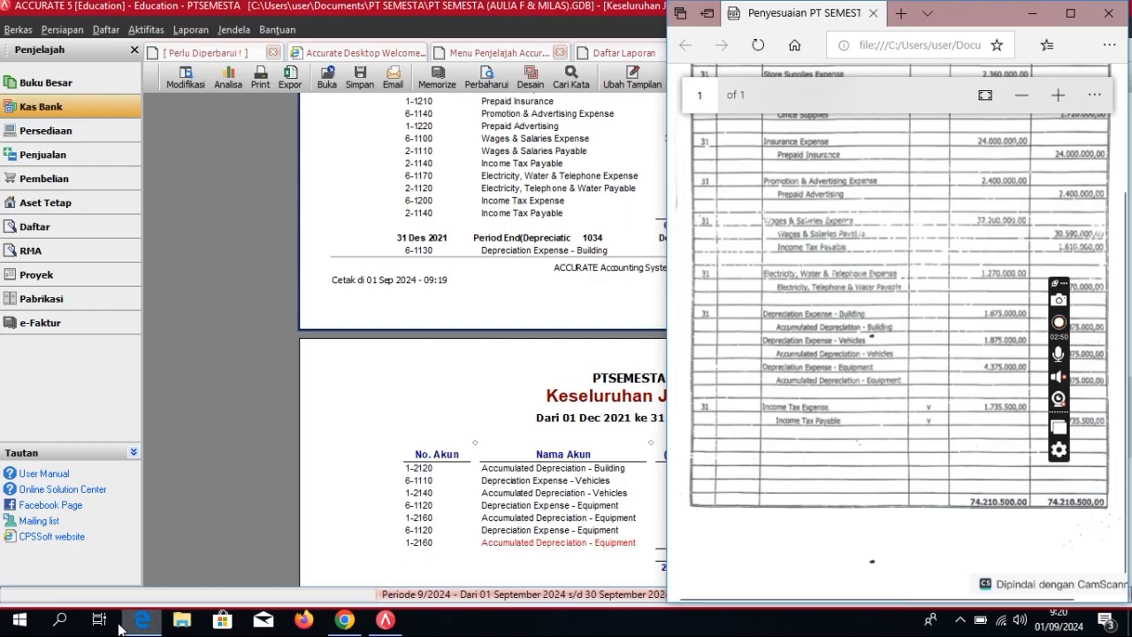
click(358, 515)
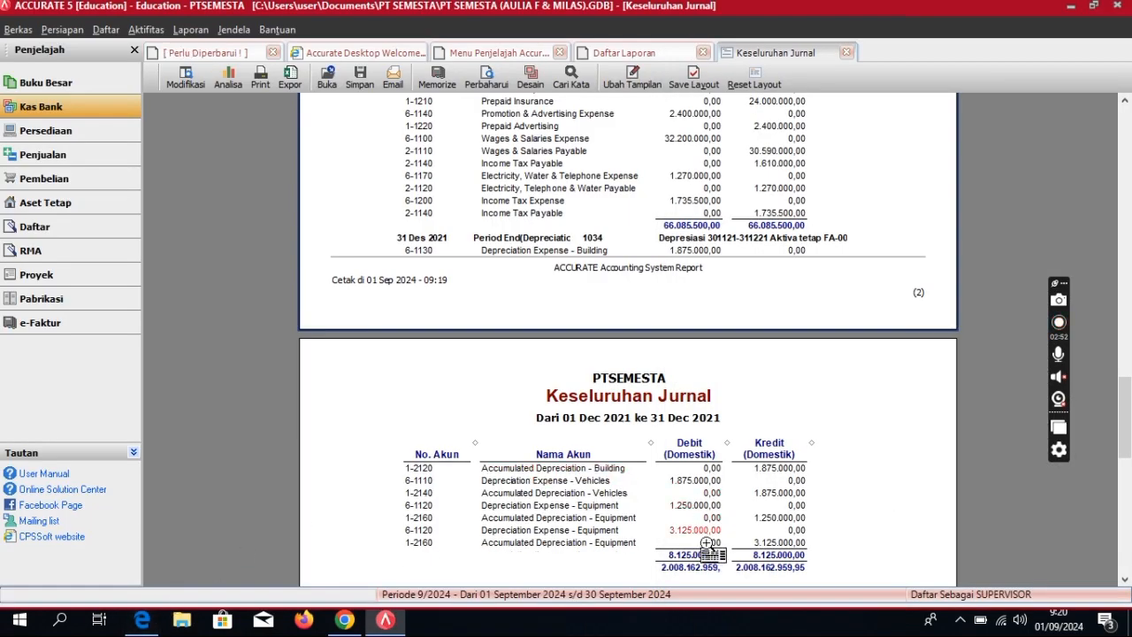
Step: Export the Keseluruhan Jurnal report to PDF as 'KESELURUHAN JURNALPT SEMESTA (Transaksi)'
click(360, 78)
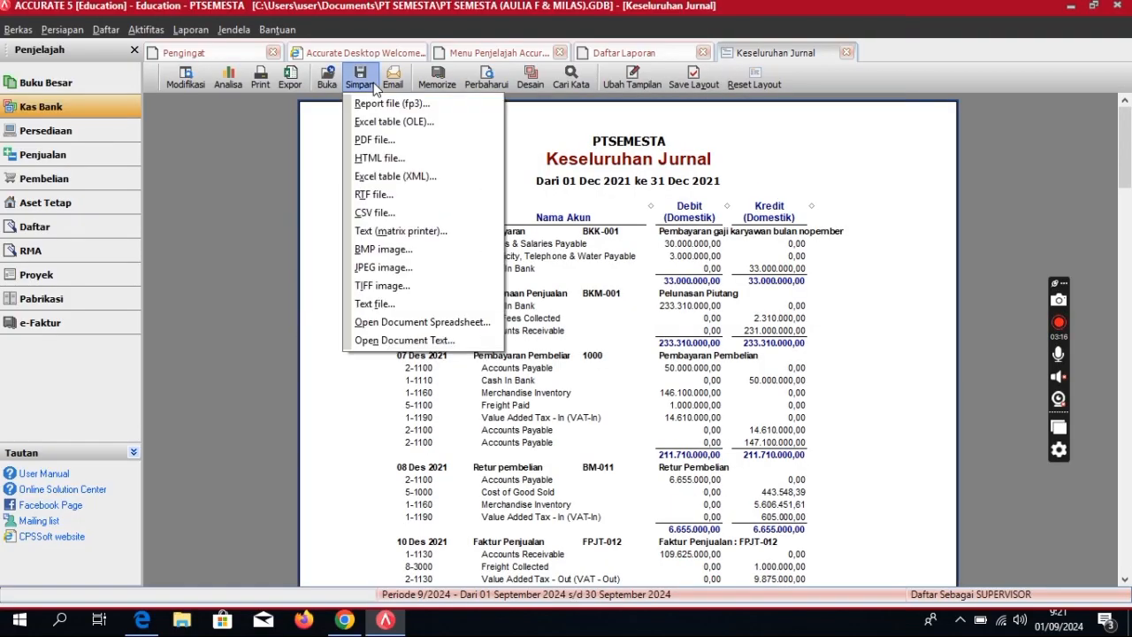
click(397, 142)
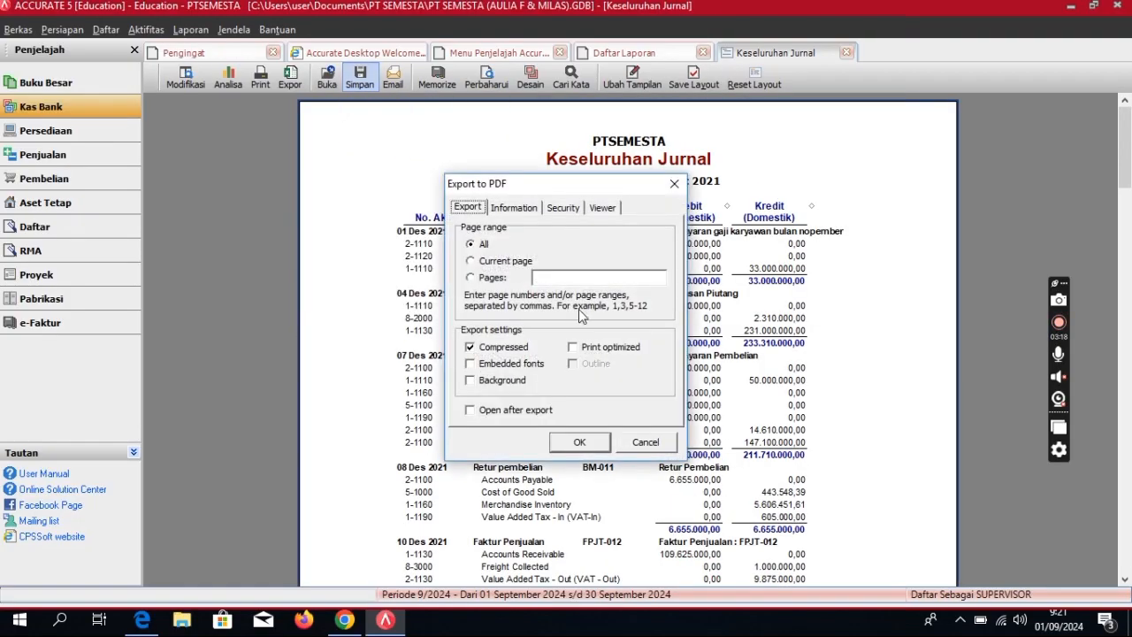
click(575, 441)
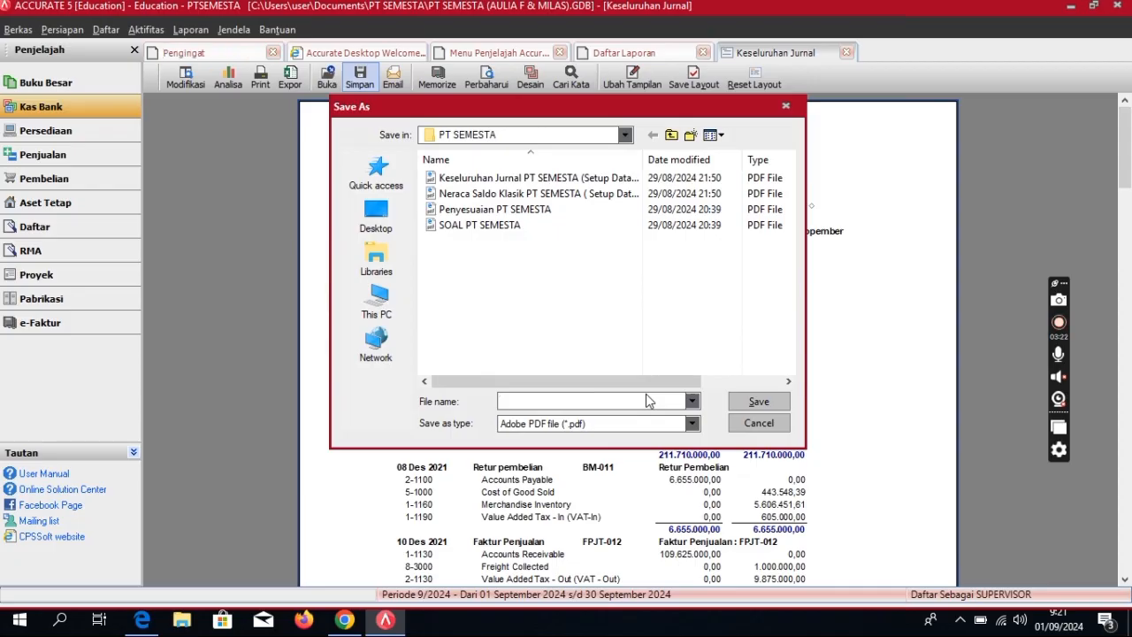
text(KE)
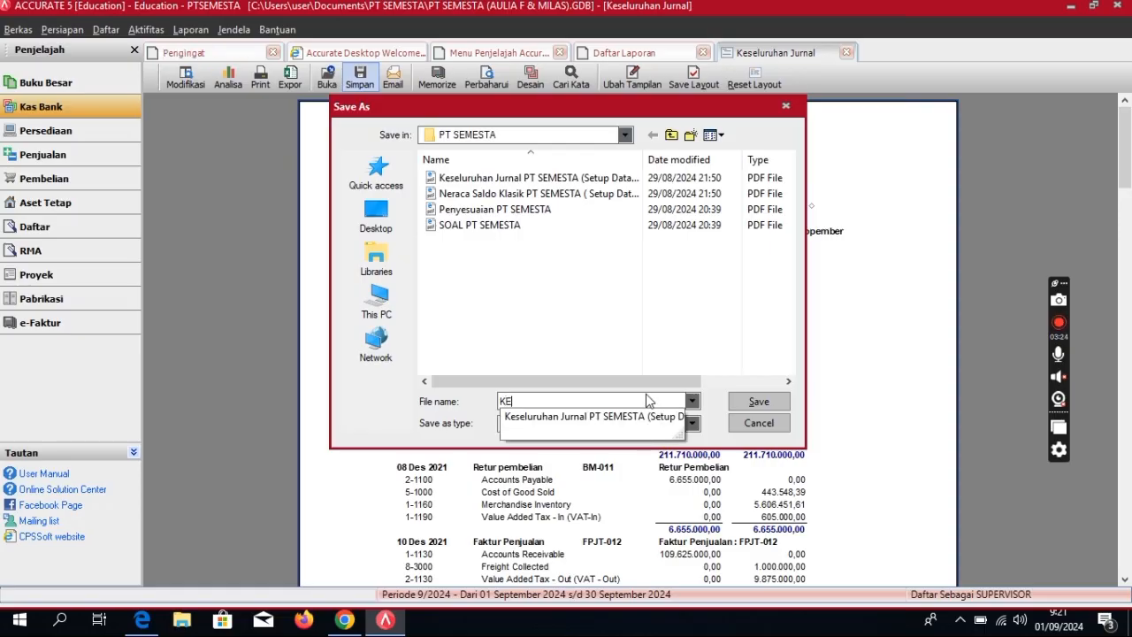
text(SELURUHAN)
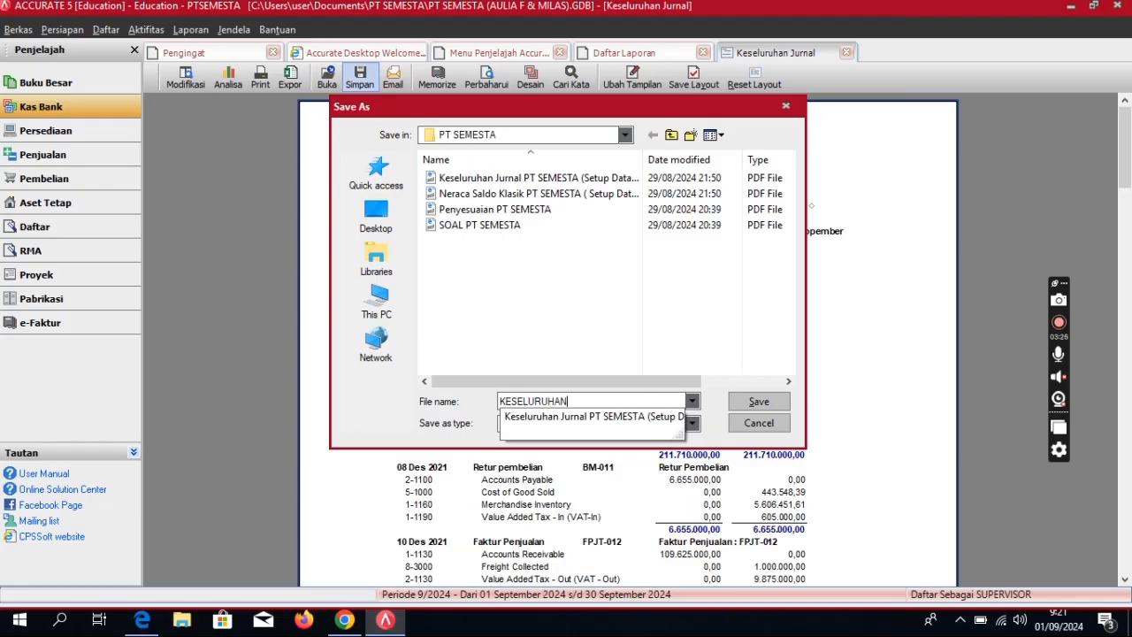
text( JURNALPT)
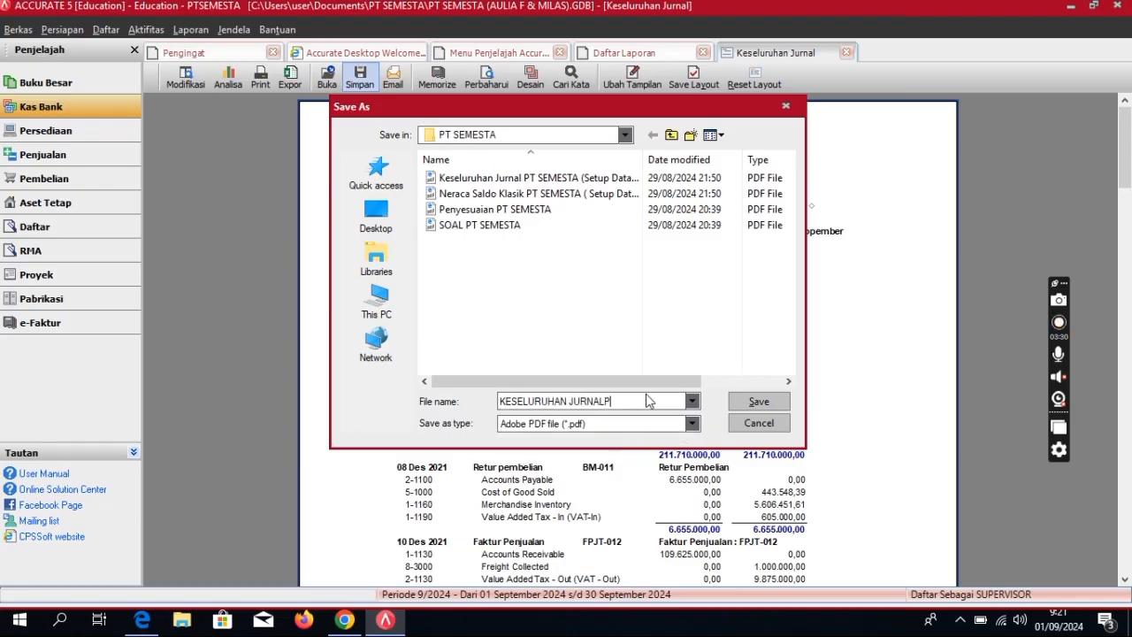
key(BackSpace)
key(BackSpace)
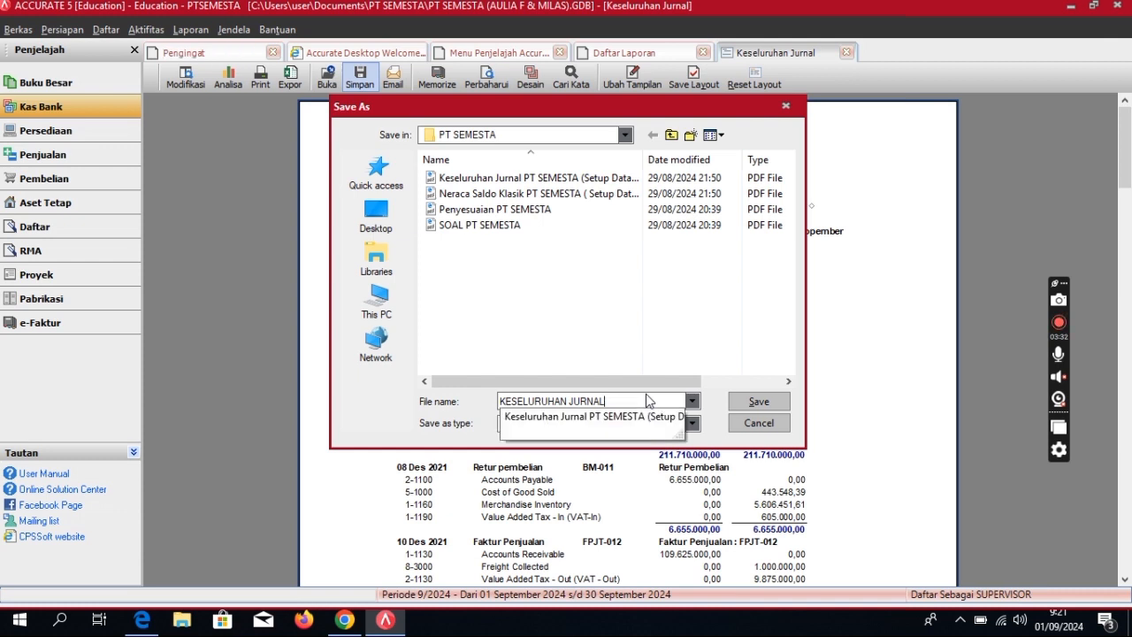
text(PT )
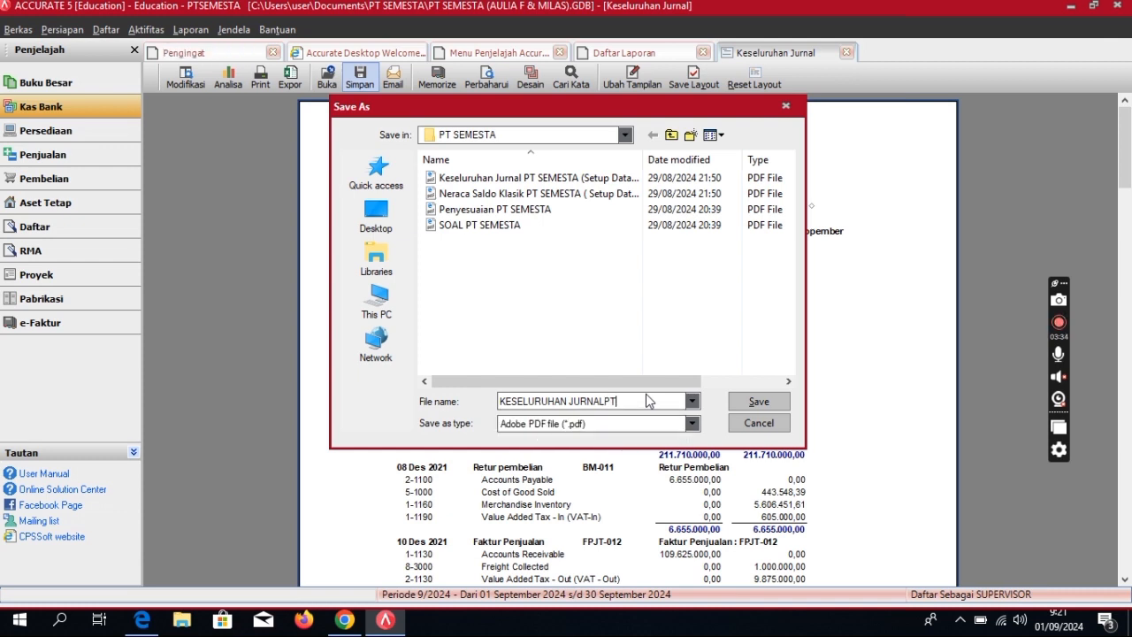
text(SEMESTA (Transaksi)
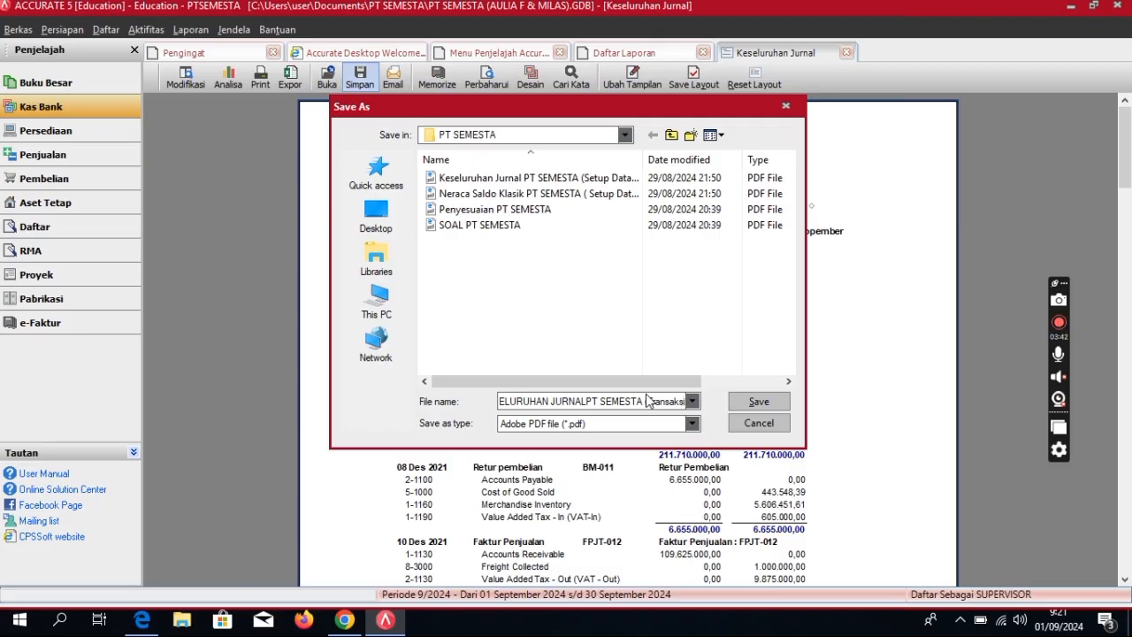
text())
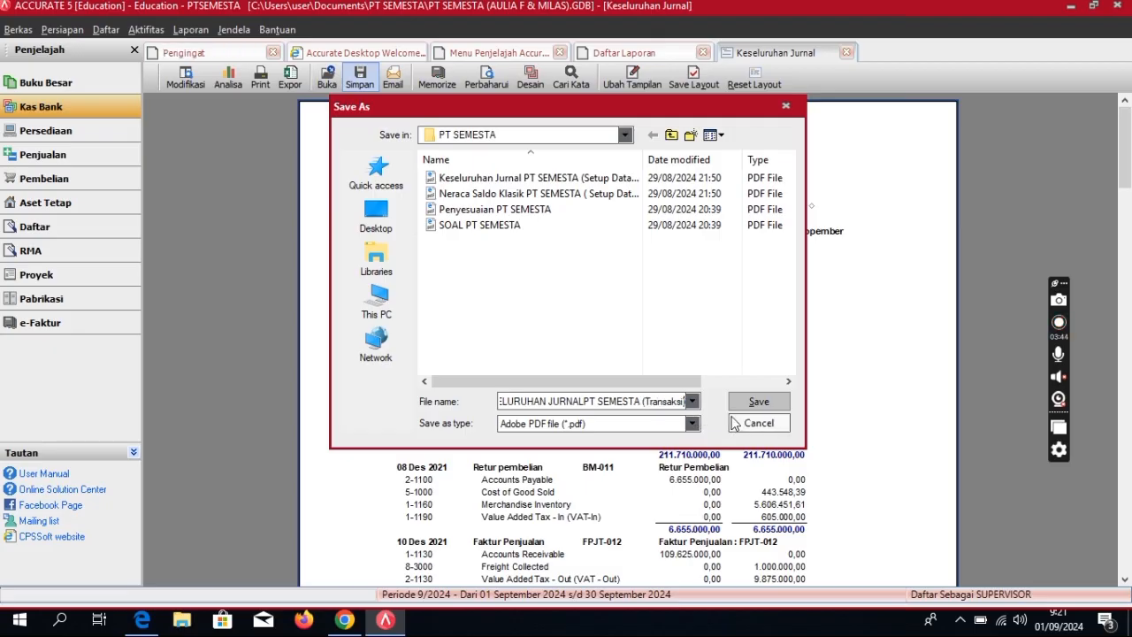
click(743, 404)
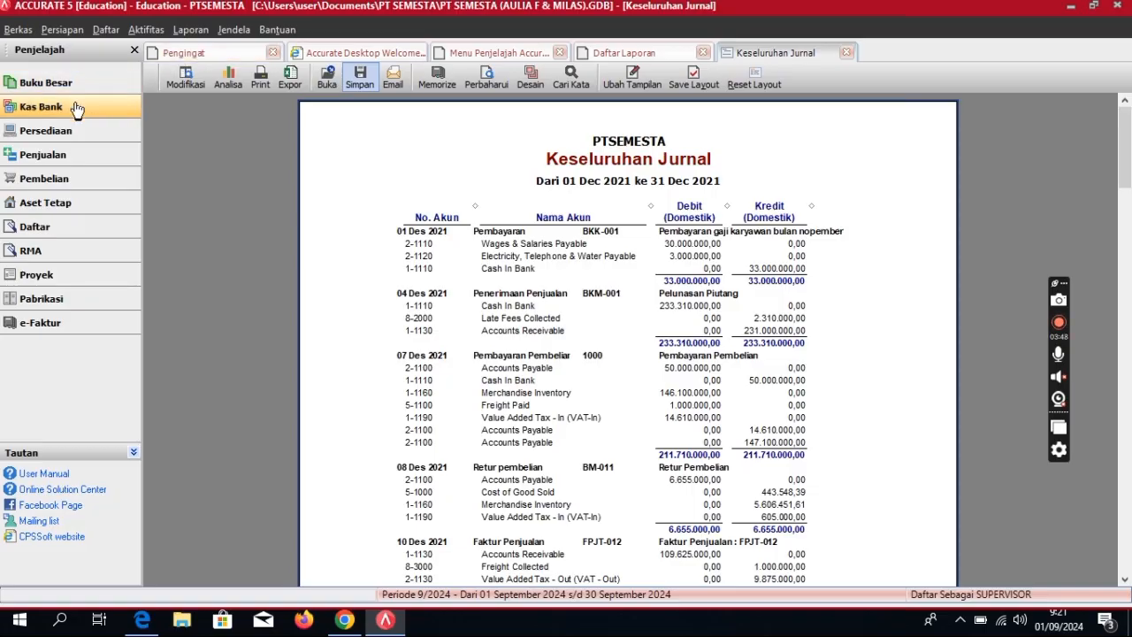
Step: Open the Buku Besar report Neraca Saldo (Klasik) dated 31/12/2021
click(650, 55)
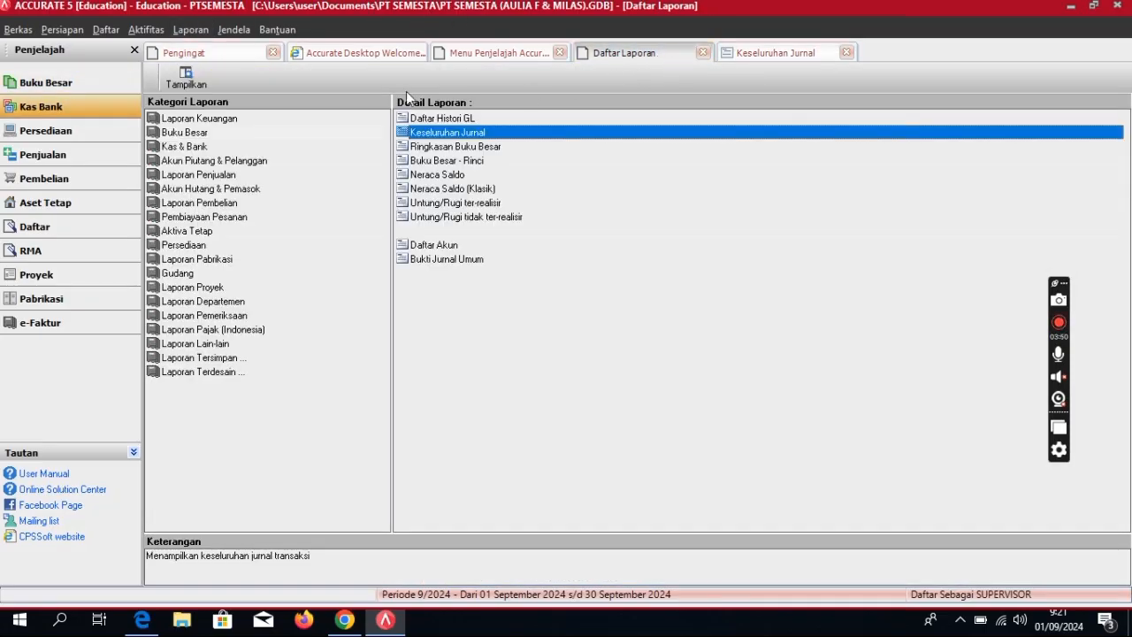
click(283, 134)
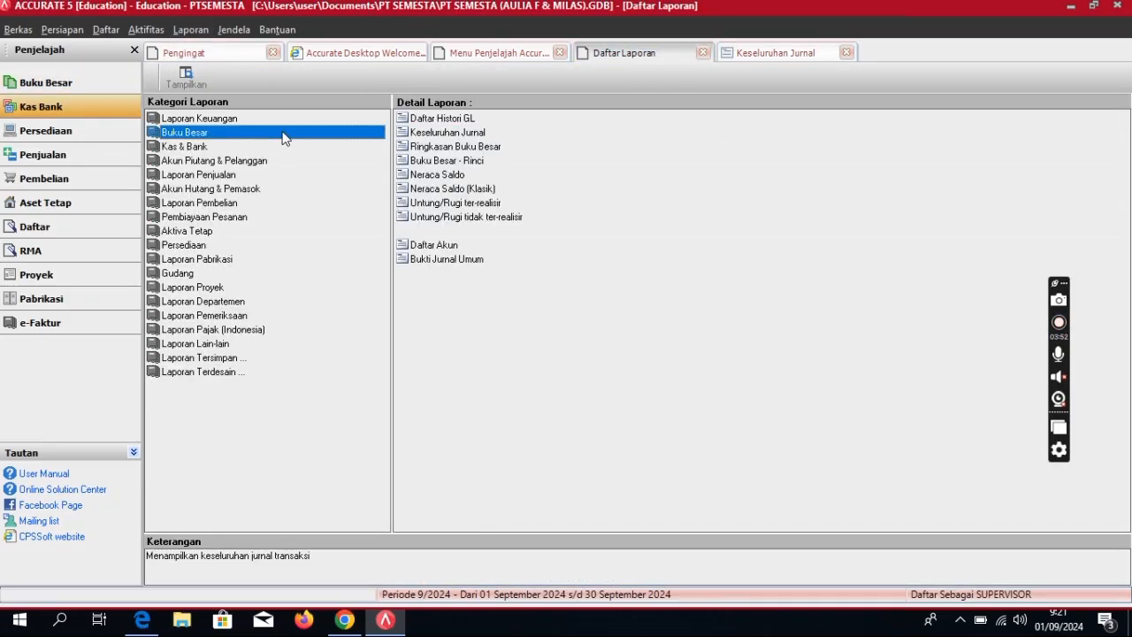
click(457, 186)
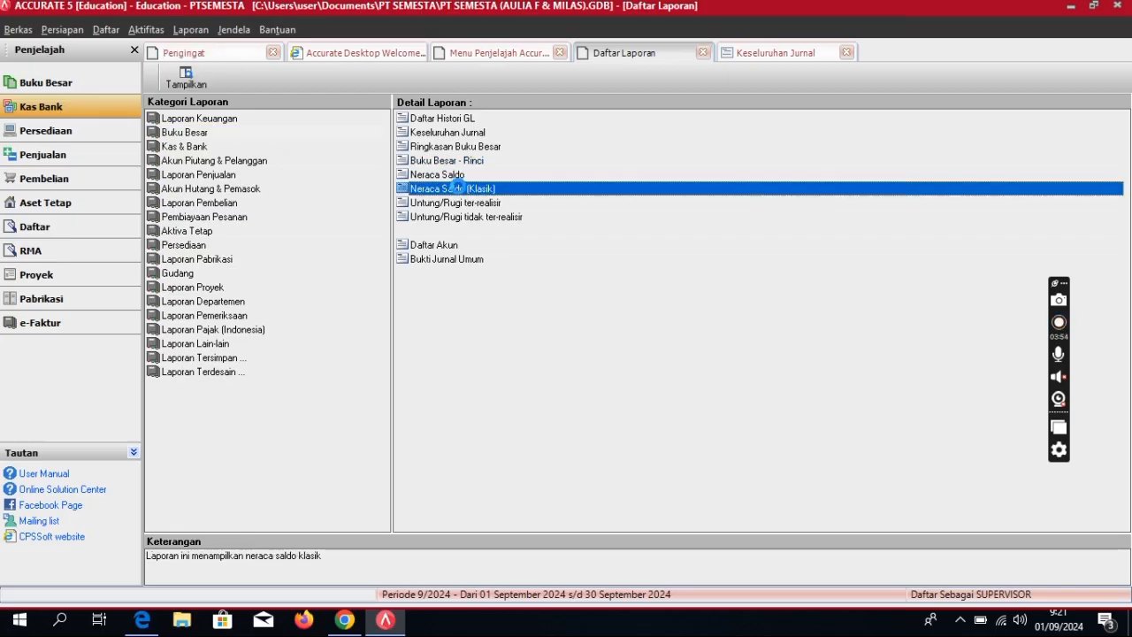
double_click(457, 186)
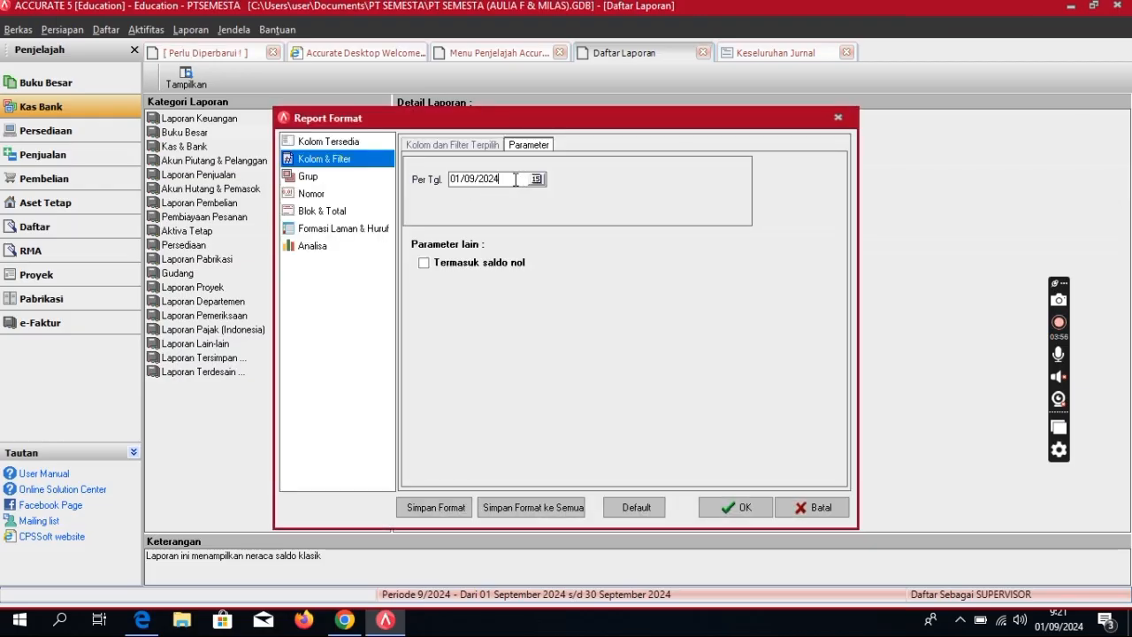
text(31/12/2021)
key(Return)
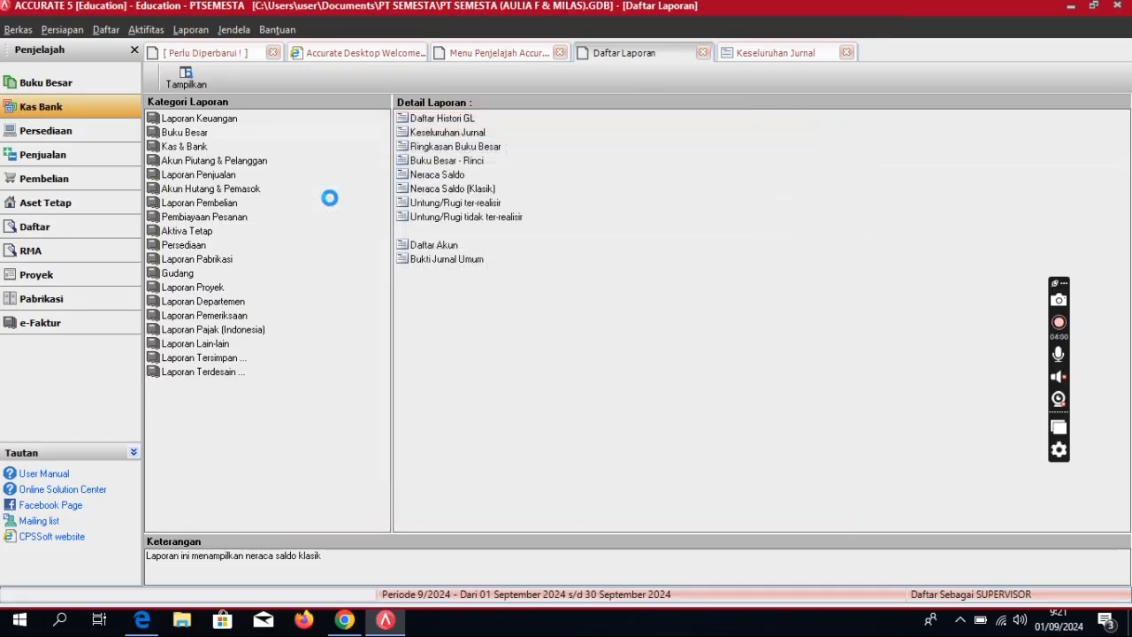
scroll(642, 324, down, 20)
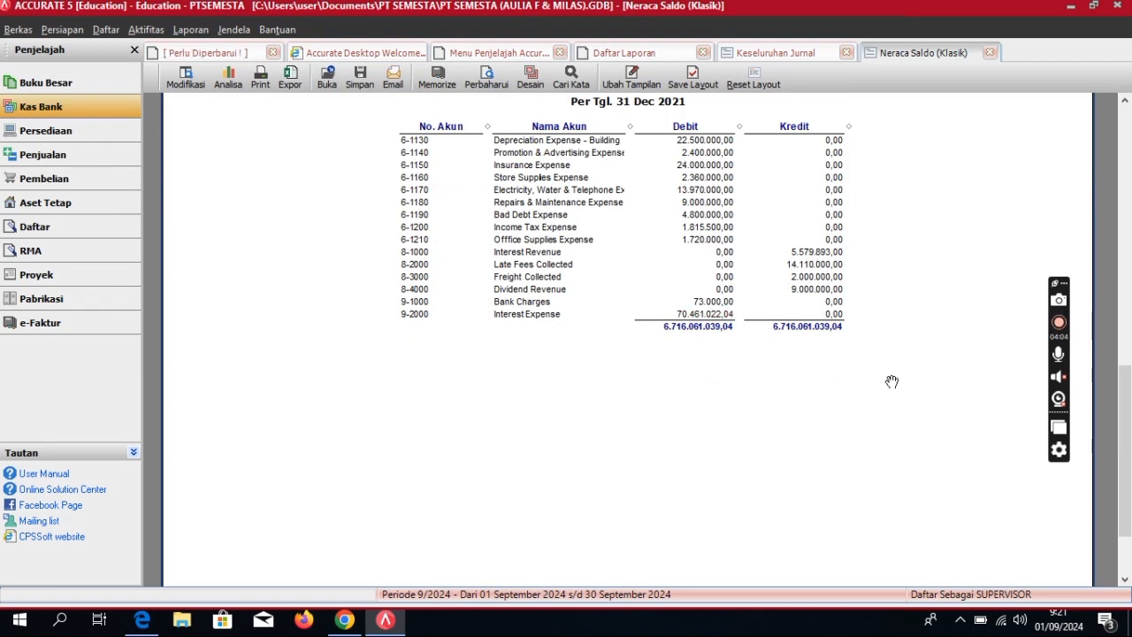
Step: Export the trial balance to PDF as 'NERACASALDO KLASIKPT SEMESTA (Transaksi)'
click(361, 81)
click(371, 140)
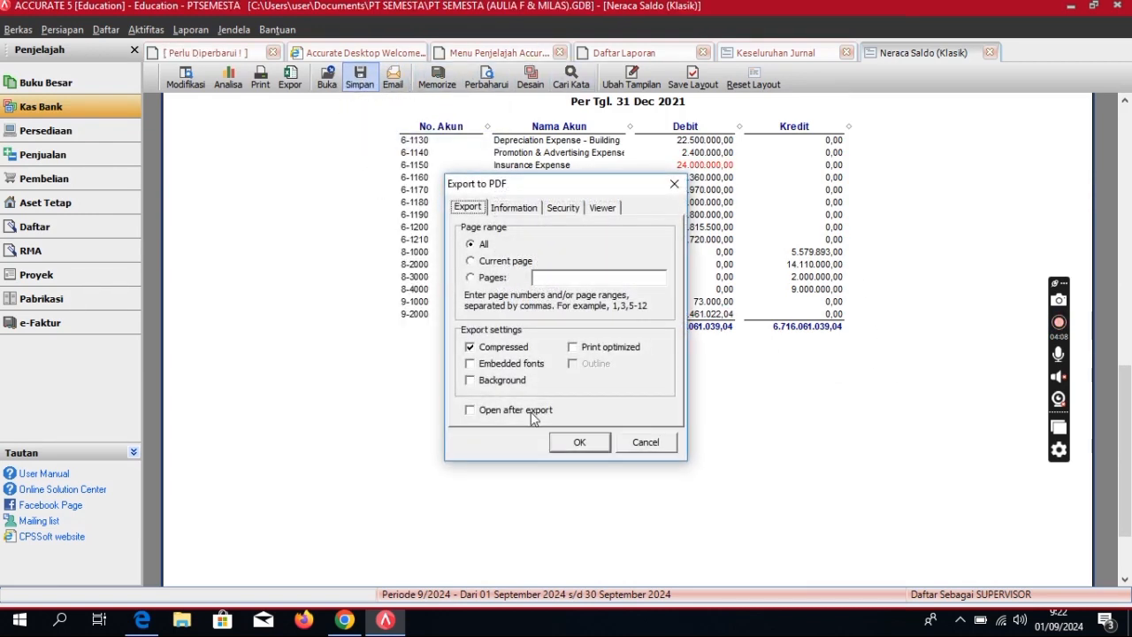
click(579, 442)
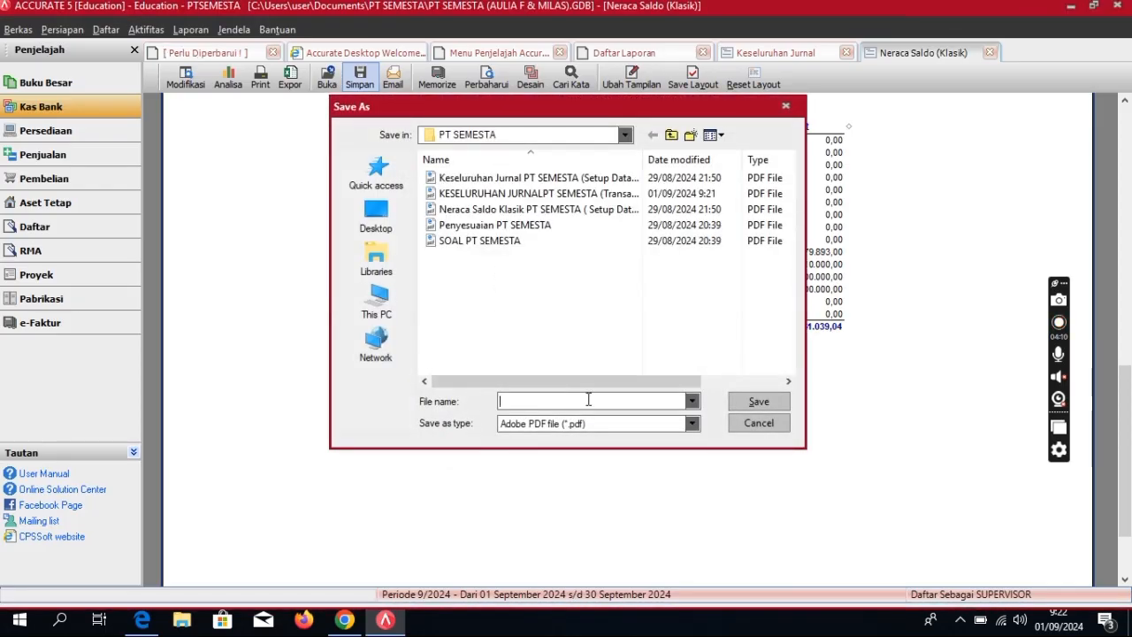
text(NER)
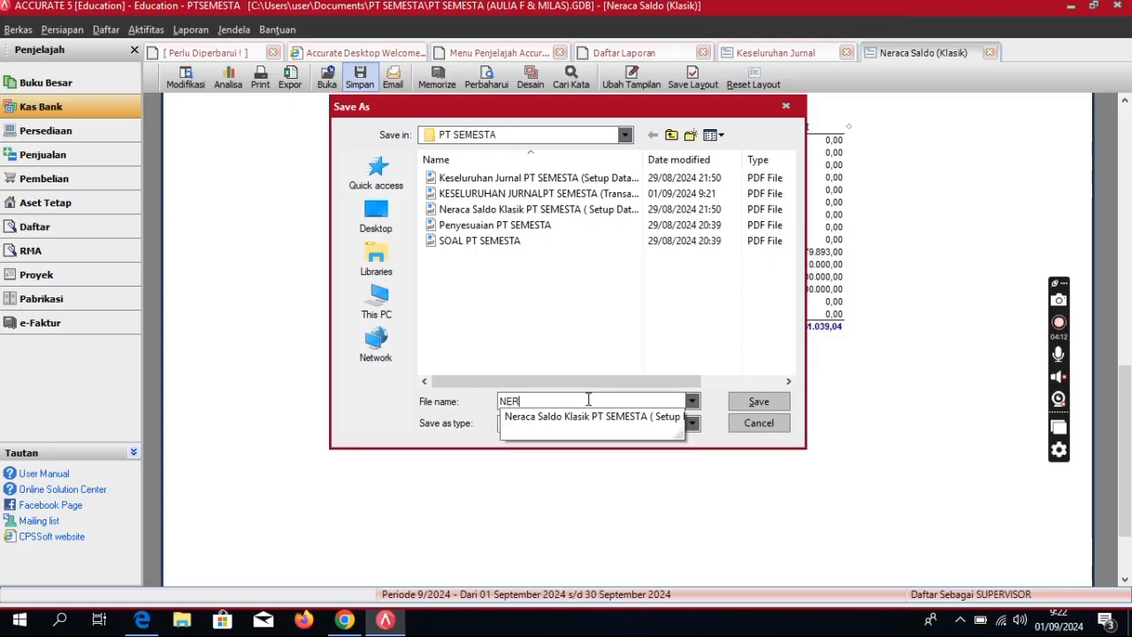
text(ACASALDO)
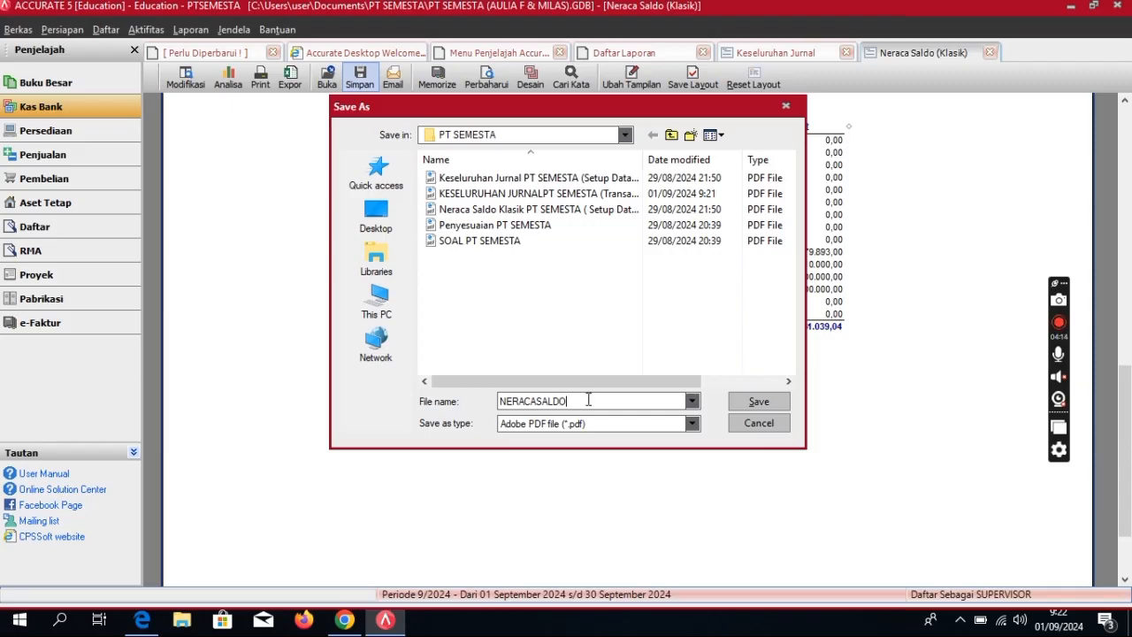
text( KLASIKPT SEMES)
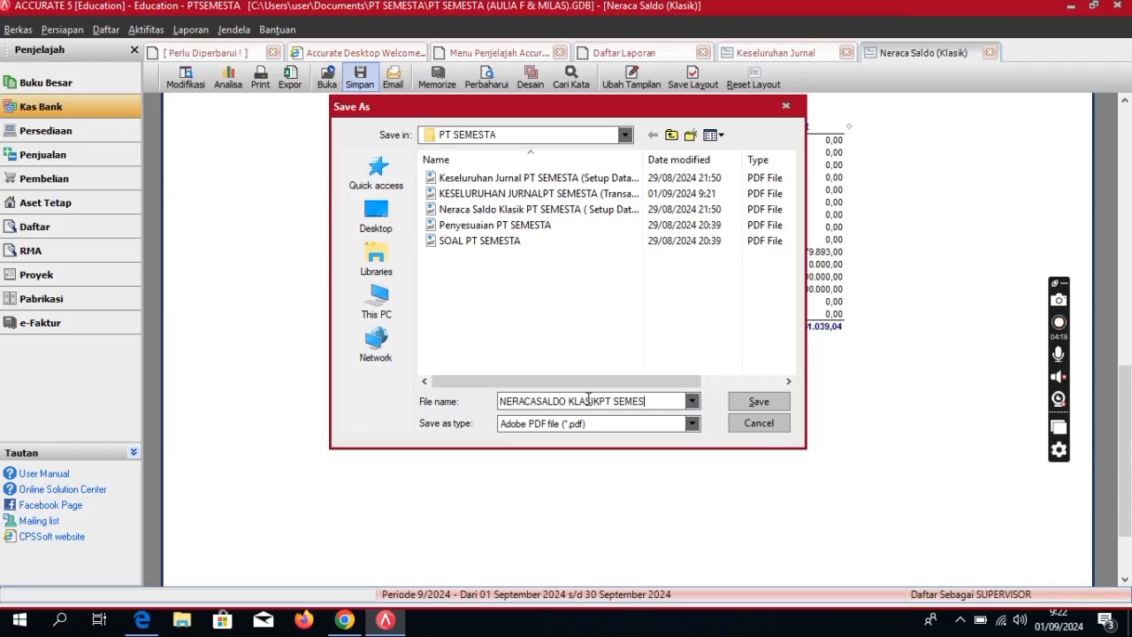
text(TA (Tran)
key(BackSpace)
text(saksi)
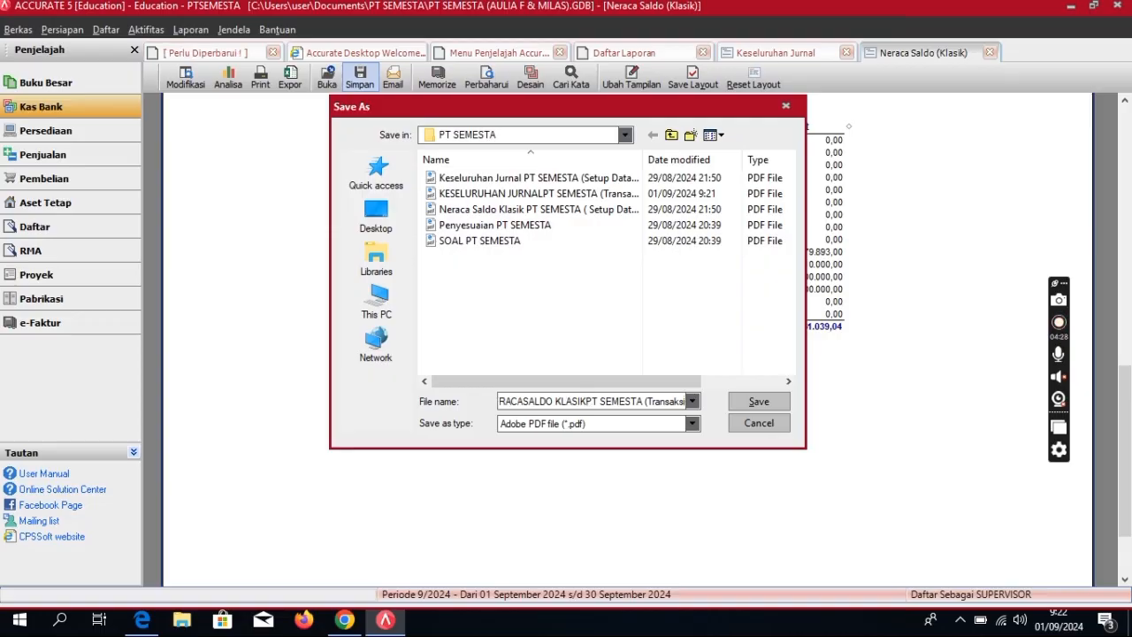
text())
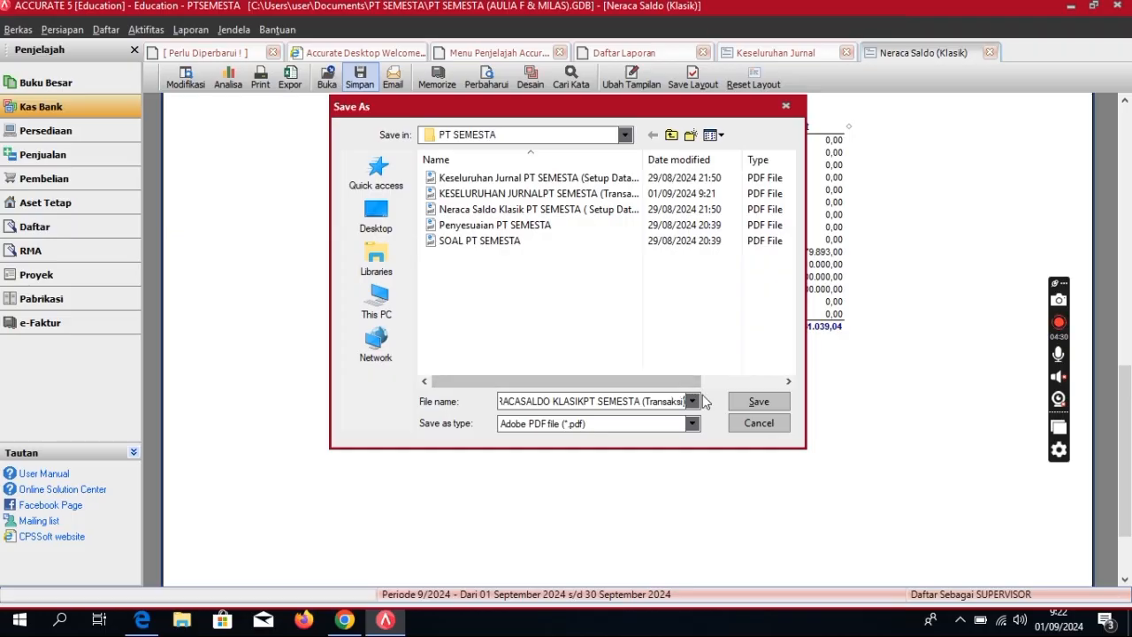
click(750, 409)
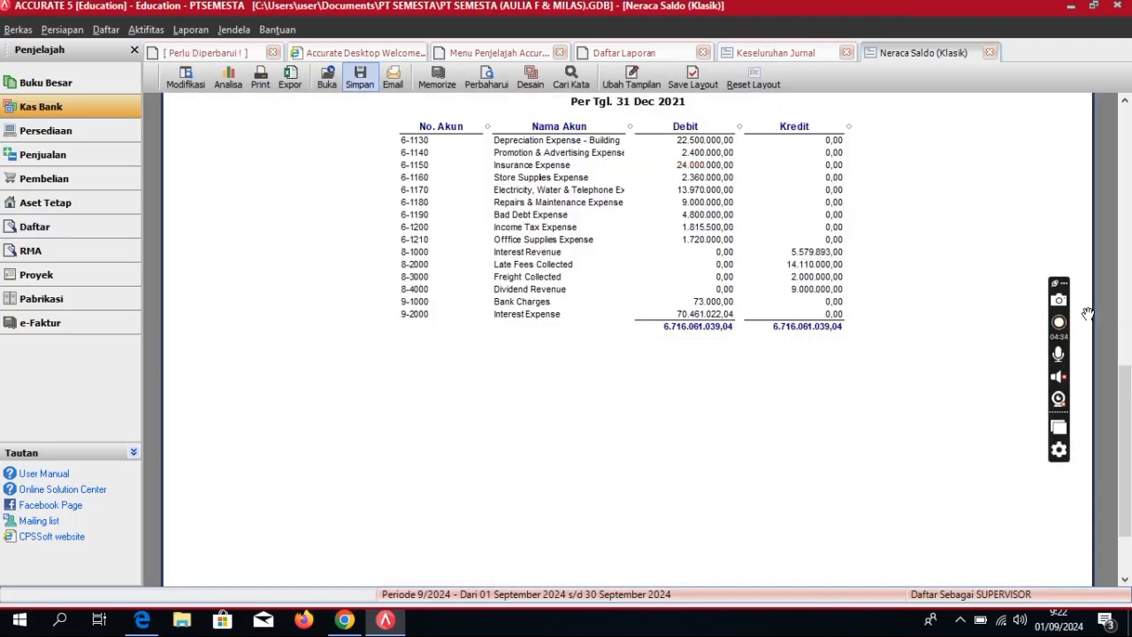